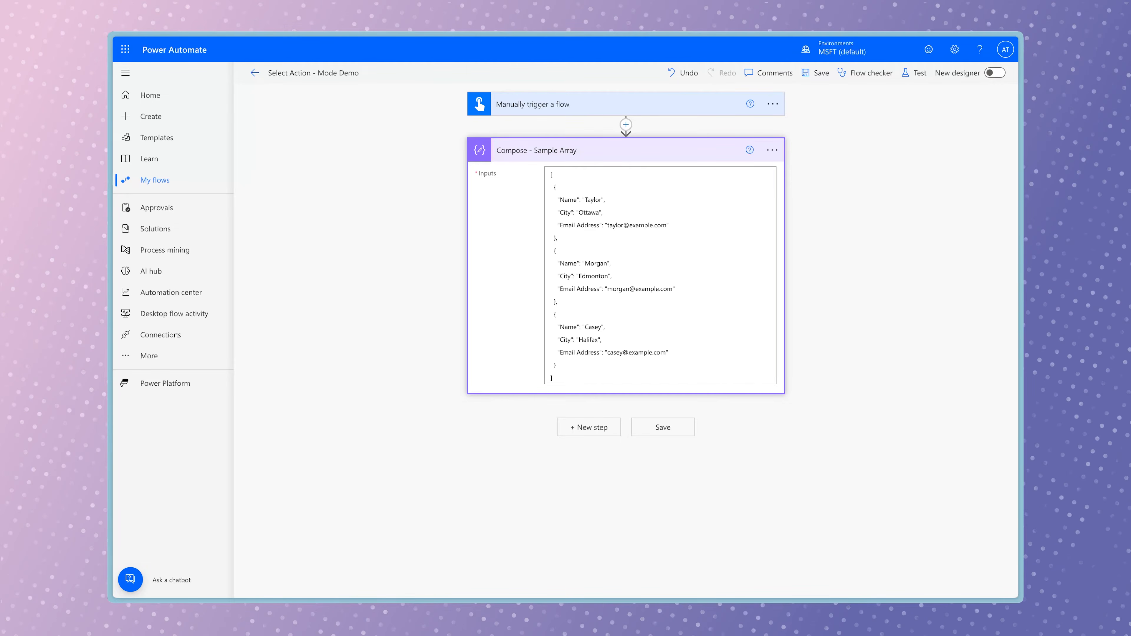
# Add a Data Operation Select action after Compose - Sample Array and set its From input to the Compose Outputs
pyautogui.click(589, 427)
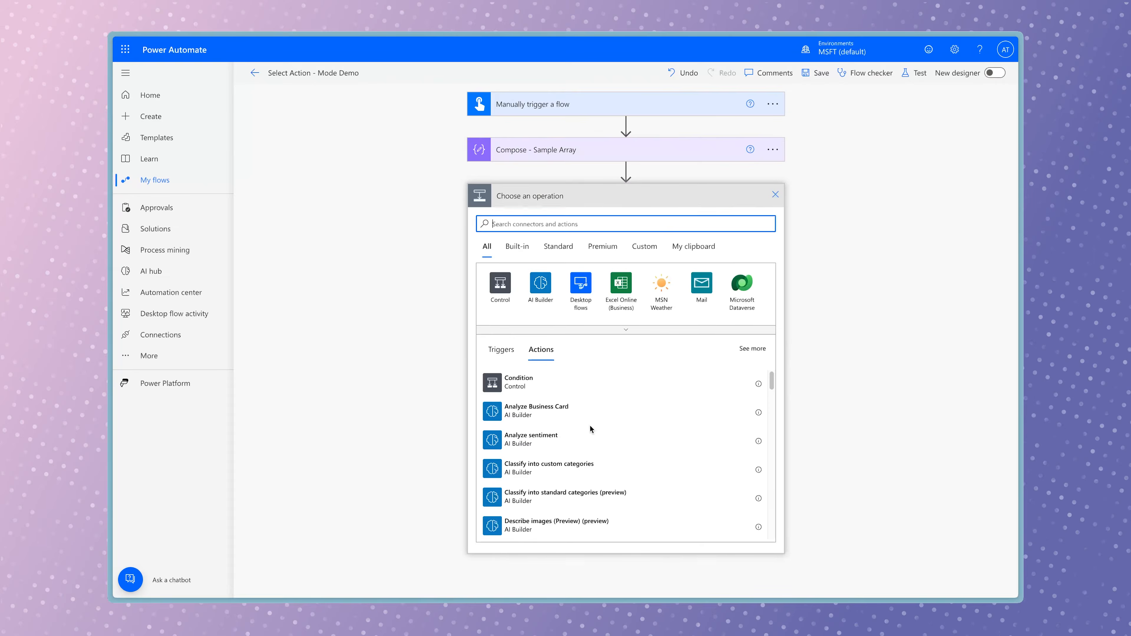
pyautogui.write('selec')
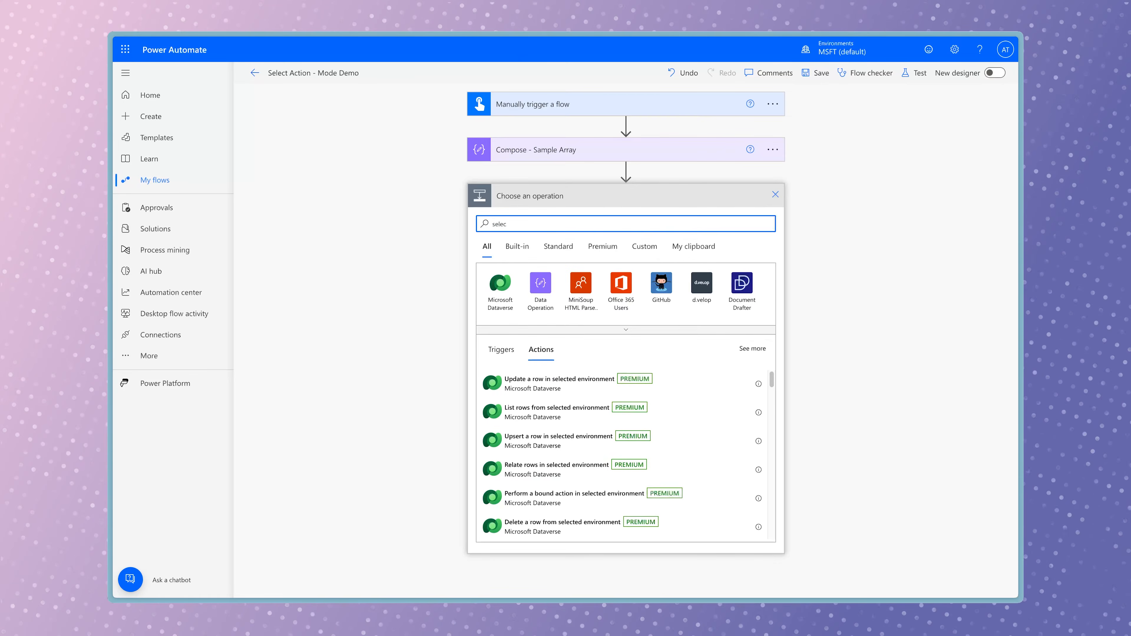
pyautogui.click(539, 289)
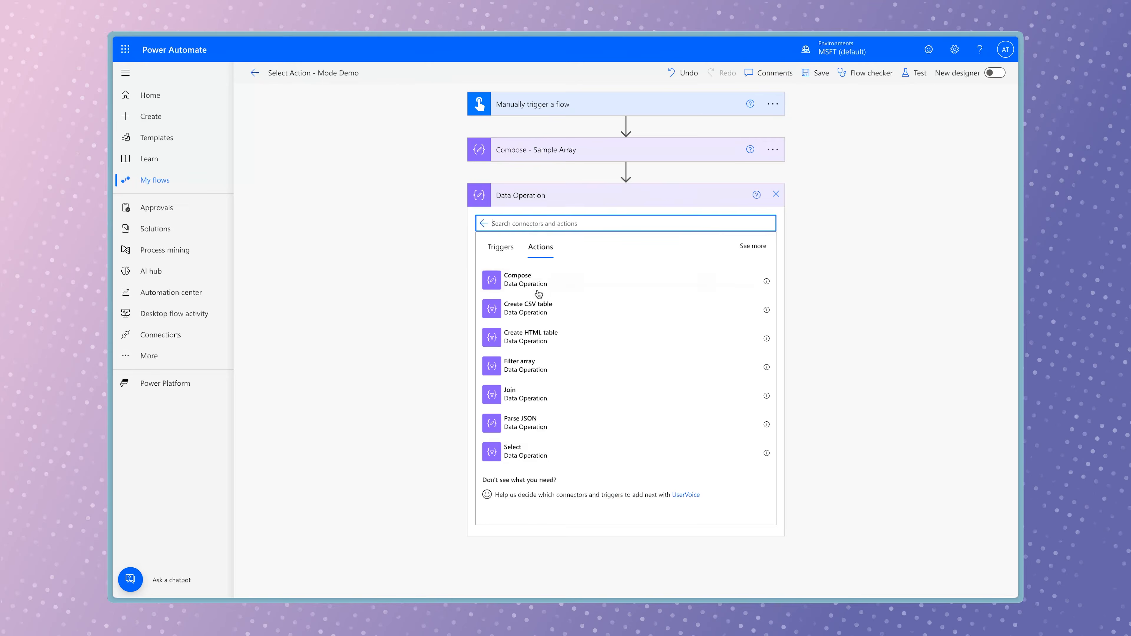
pyautogui.click(550, 457)
pyautogui.click(599, 220)
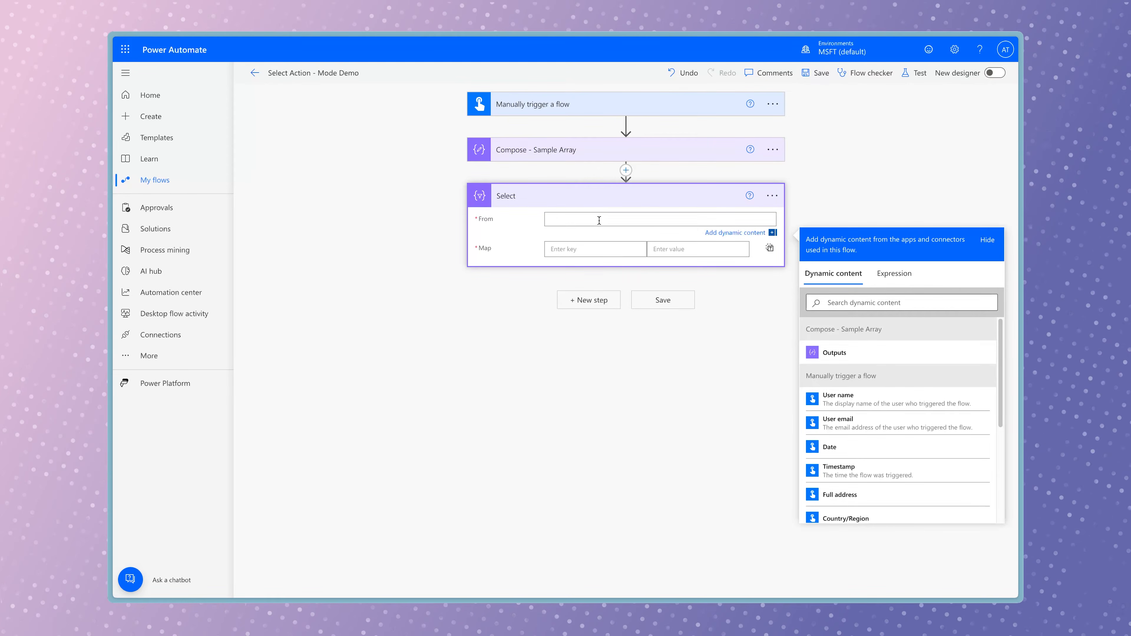
pyautogui.click(834, 353)
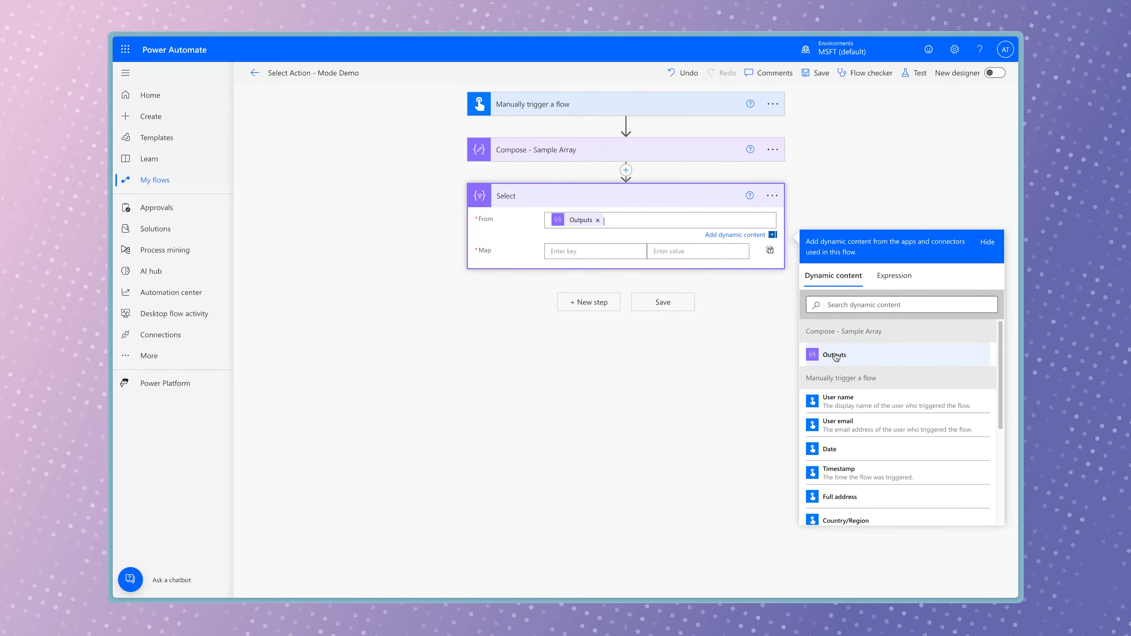
# Map the key Name to the expression item()?['Name'] in the Select action
pyautogui.click(565, 252)
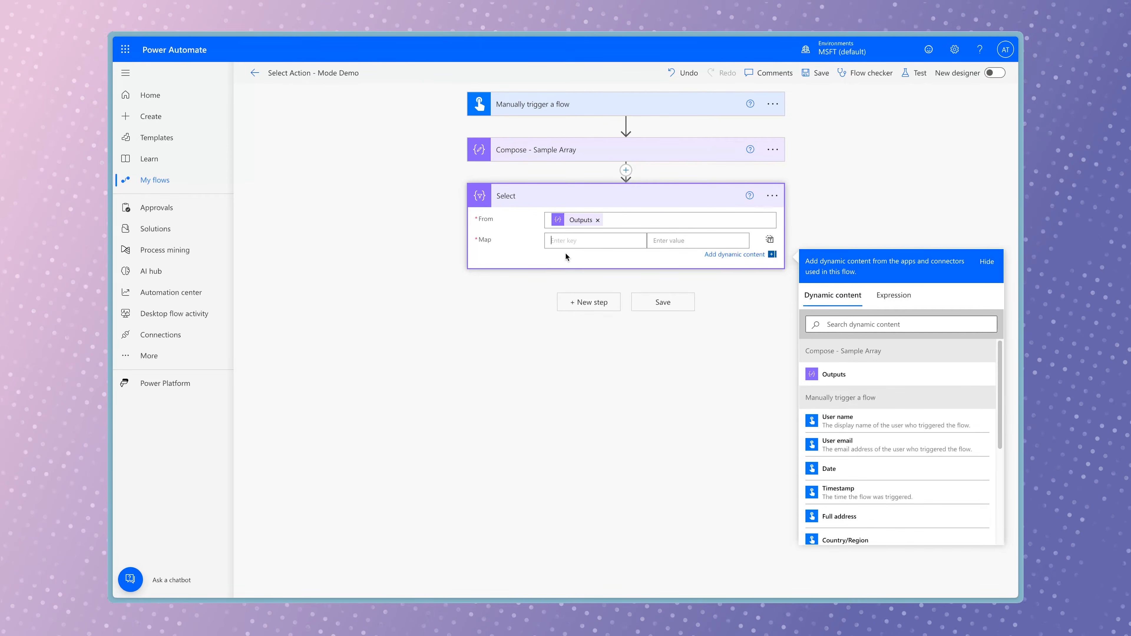
pyautogui.write('Name')
pyautogui.click(662, 240)
pyautogui.click(890, 307)
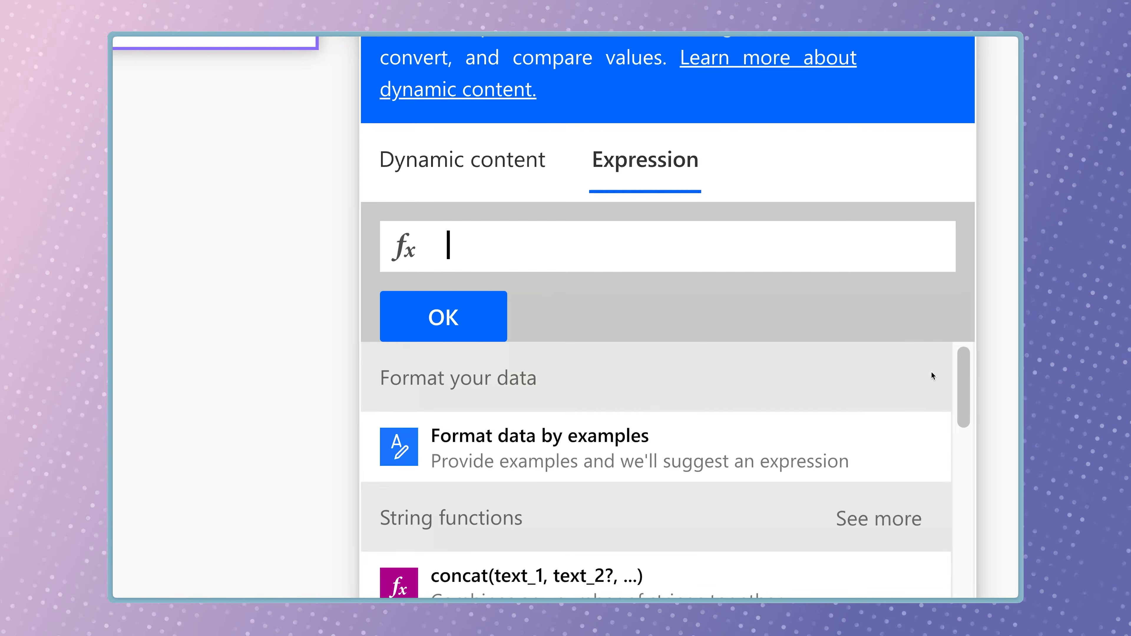
pyautogui.write('it')
pyautogui.press('Tab')
pyautogui.write("?['")
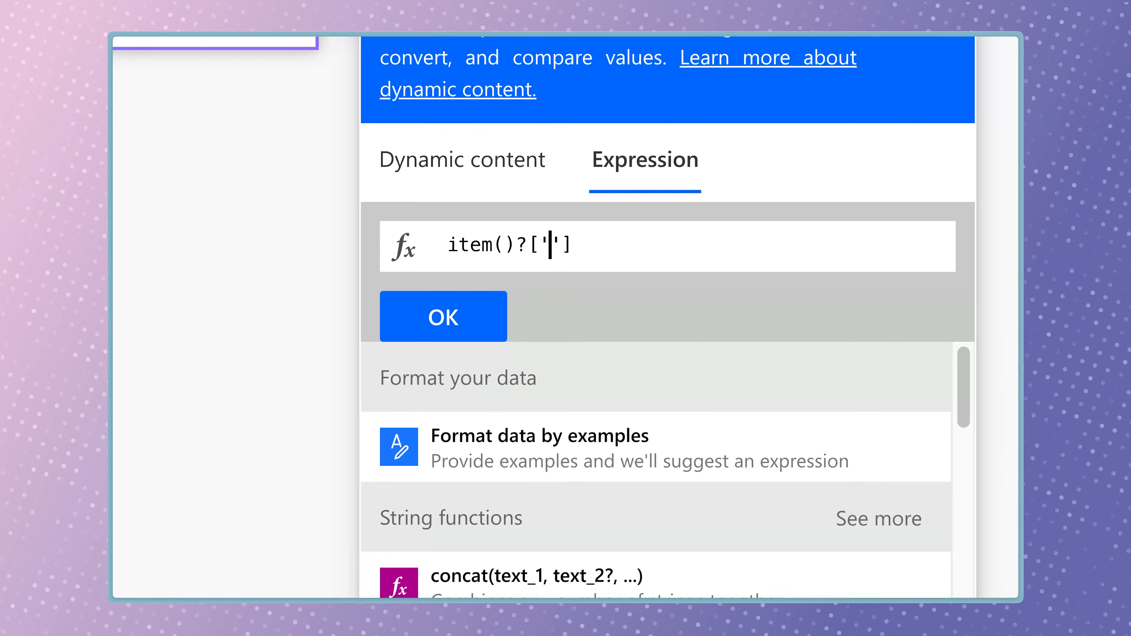
pyautogui.write('Name')
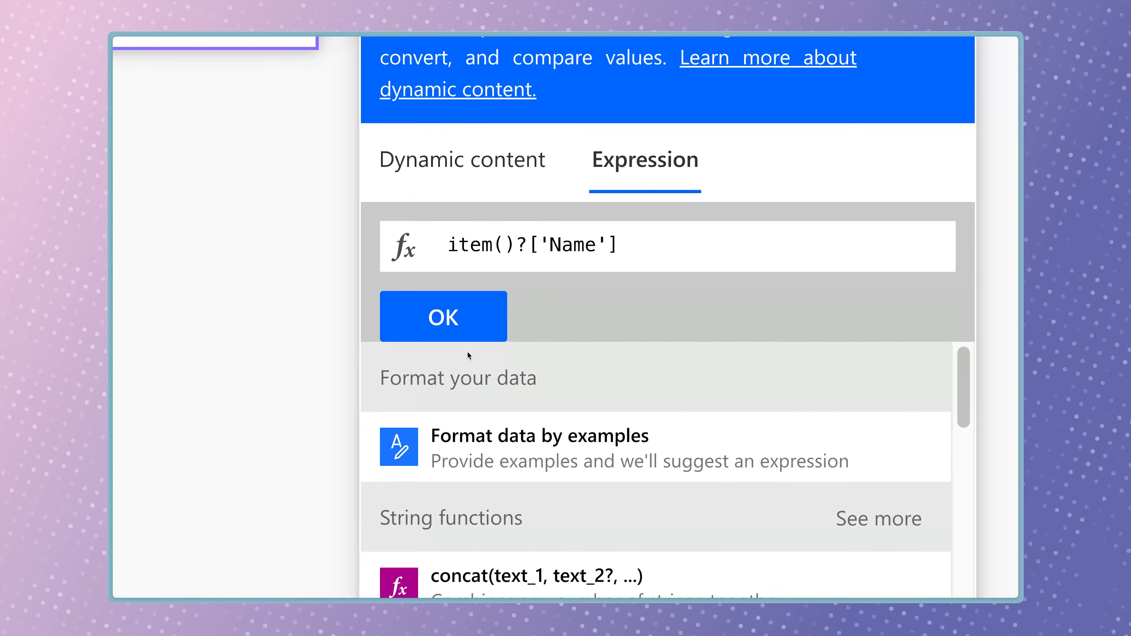
pyautogui.click(458, 319)
# Map a second key, Email, to the expression item()?['Email Address'] in the Select action
pyautogui.click(577, 256)
pyautogui.write('Email')
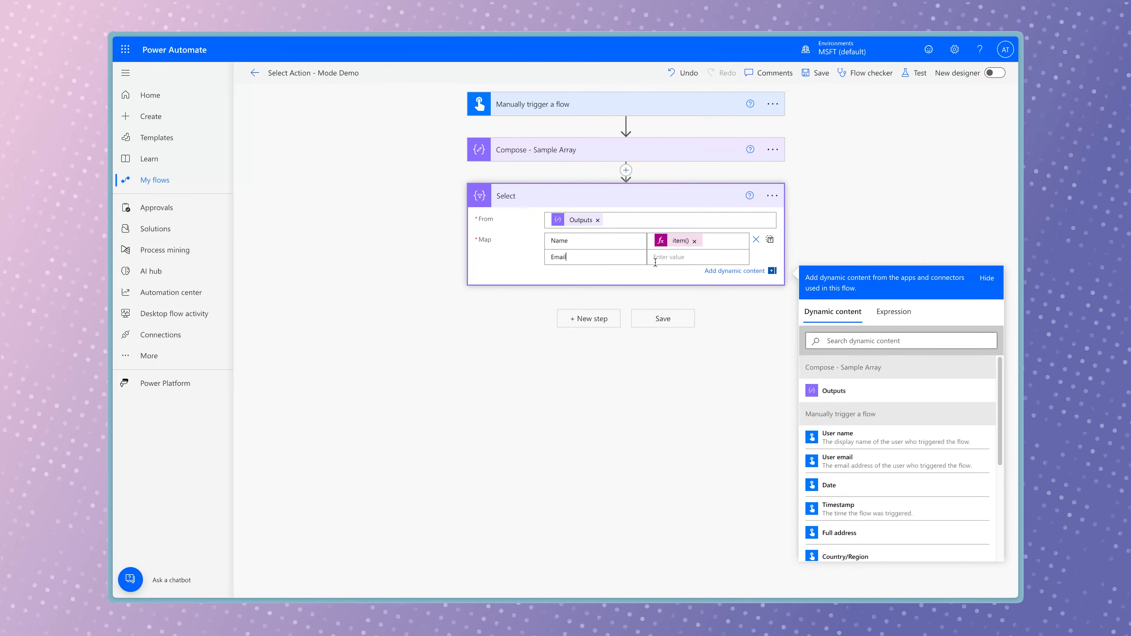
pyautogui.click(667, 258)
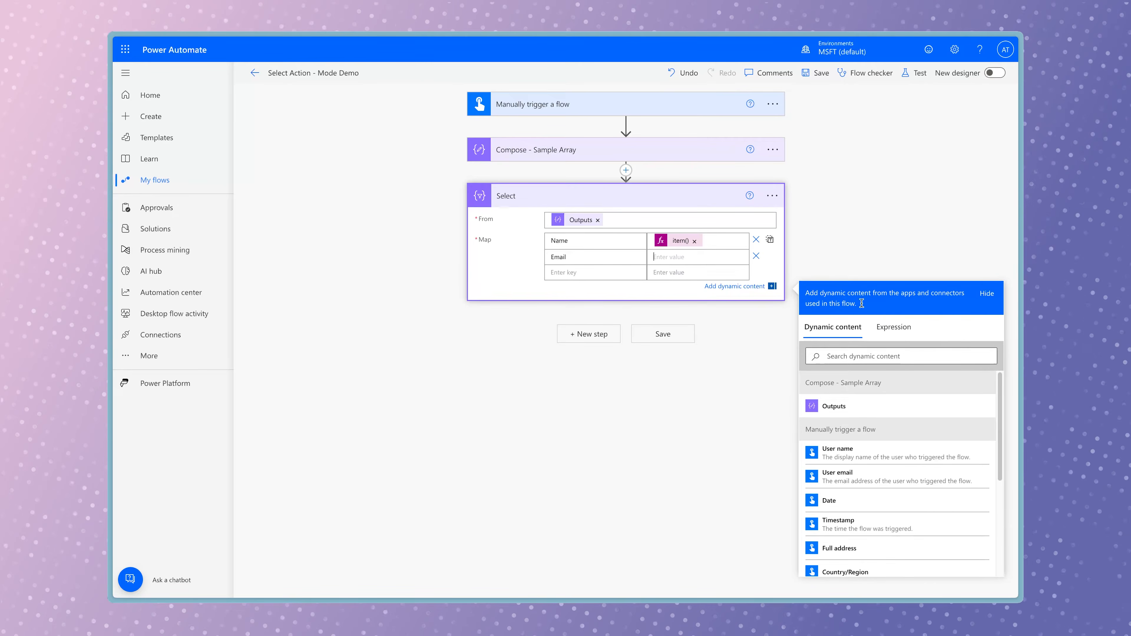
pyautogui.click(908, 333)
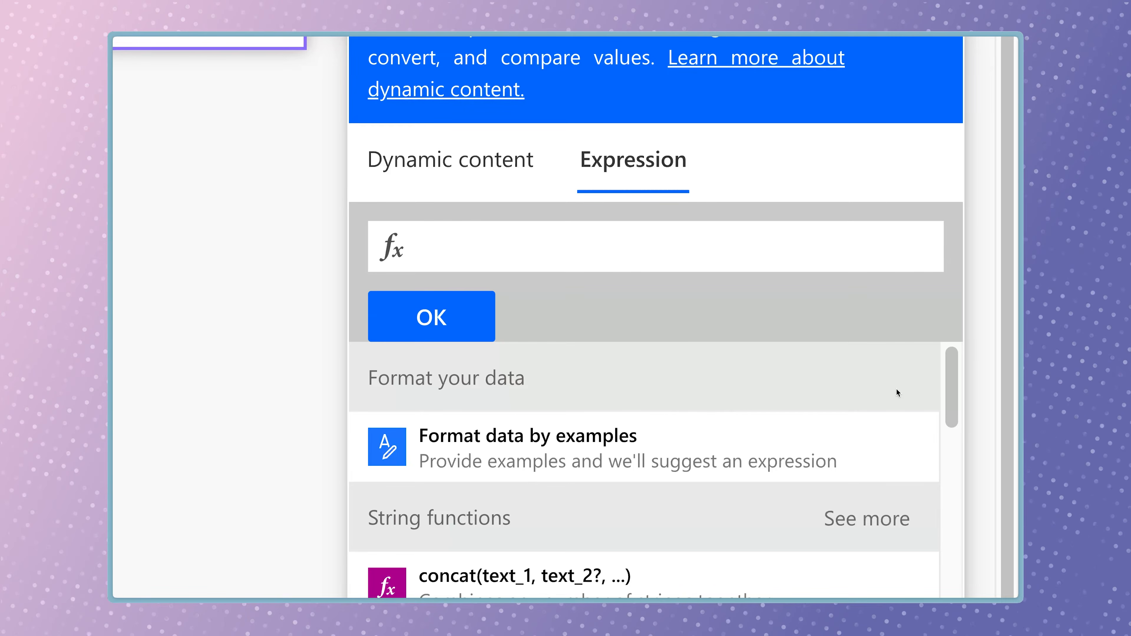
pyautogui.write("item()?['")
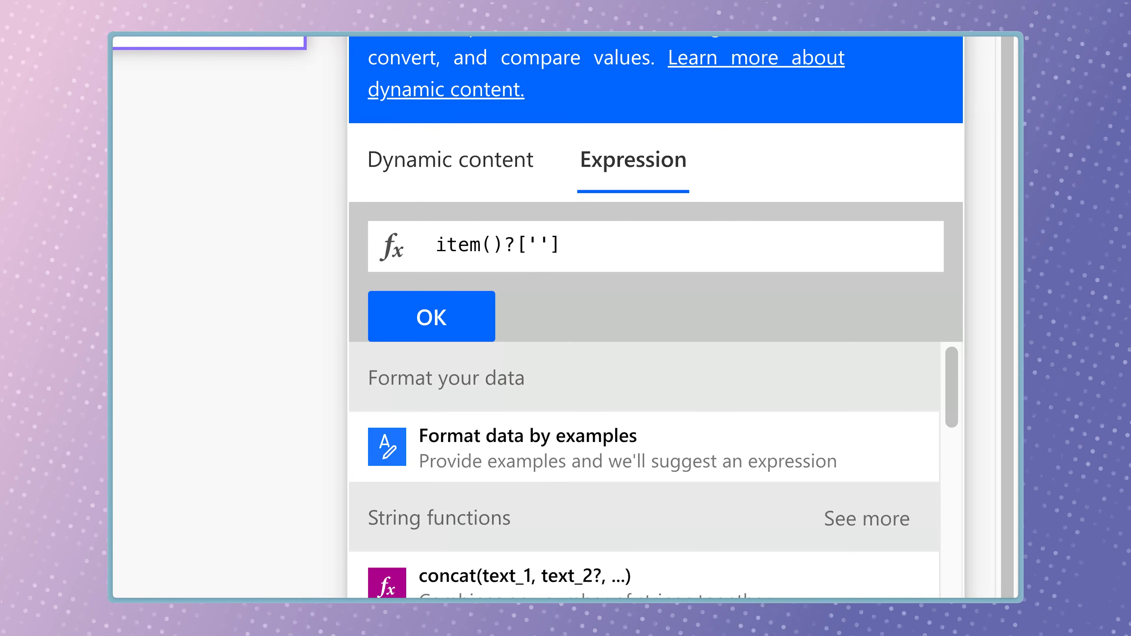
pyautogui.write('Email Address')
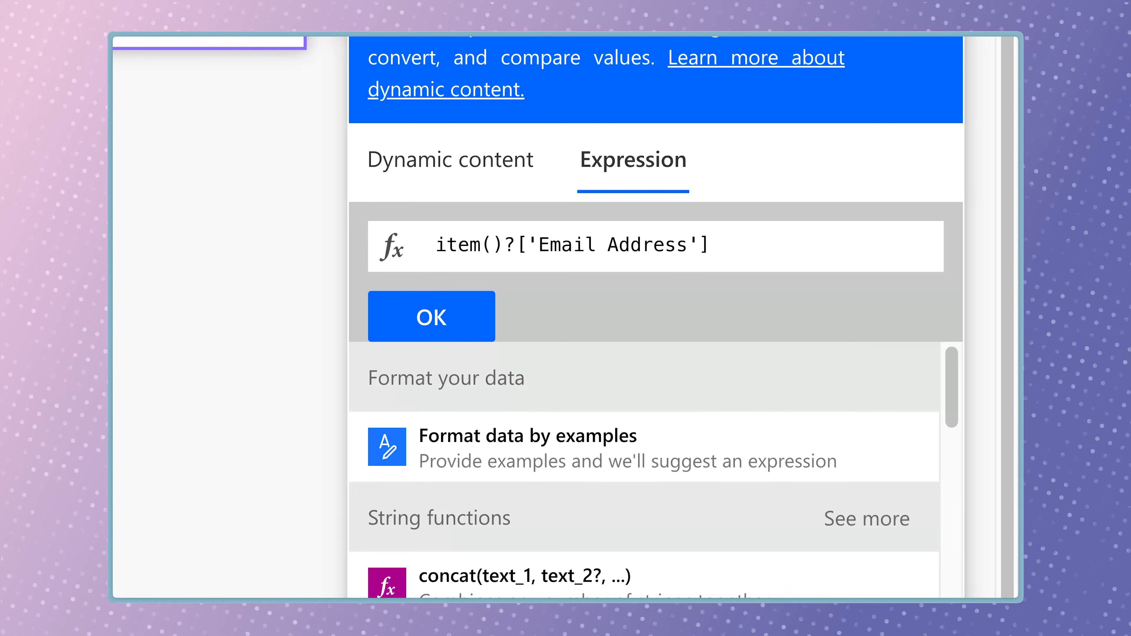
pyautogui.click(472, 328)
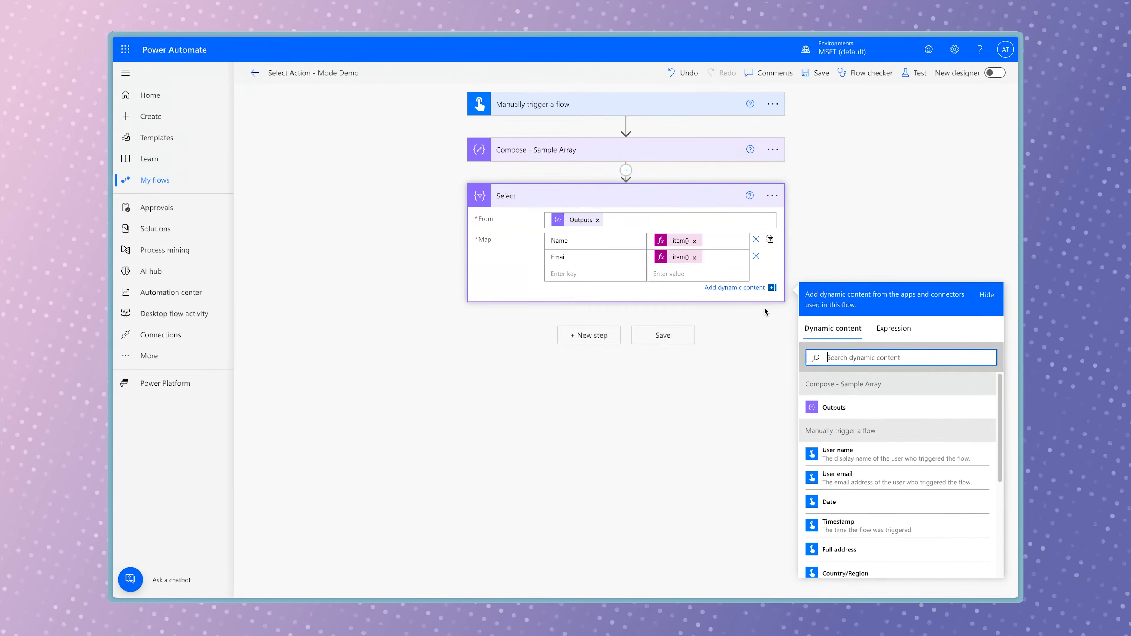
# Save the flow, run a manual test and inspect the Select action's inputs and outputs in the run results
pyautogui.click(916, 74)
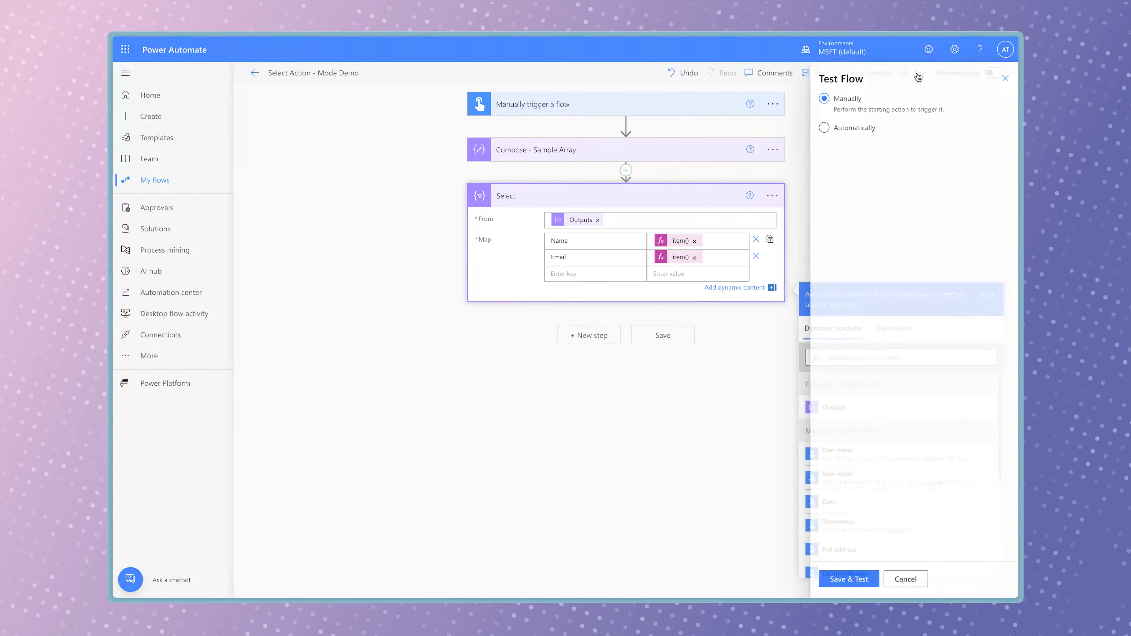
pyautogui.click(851, 576)
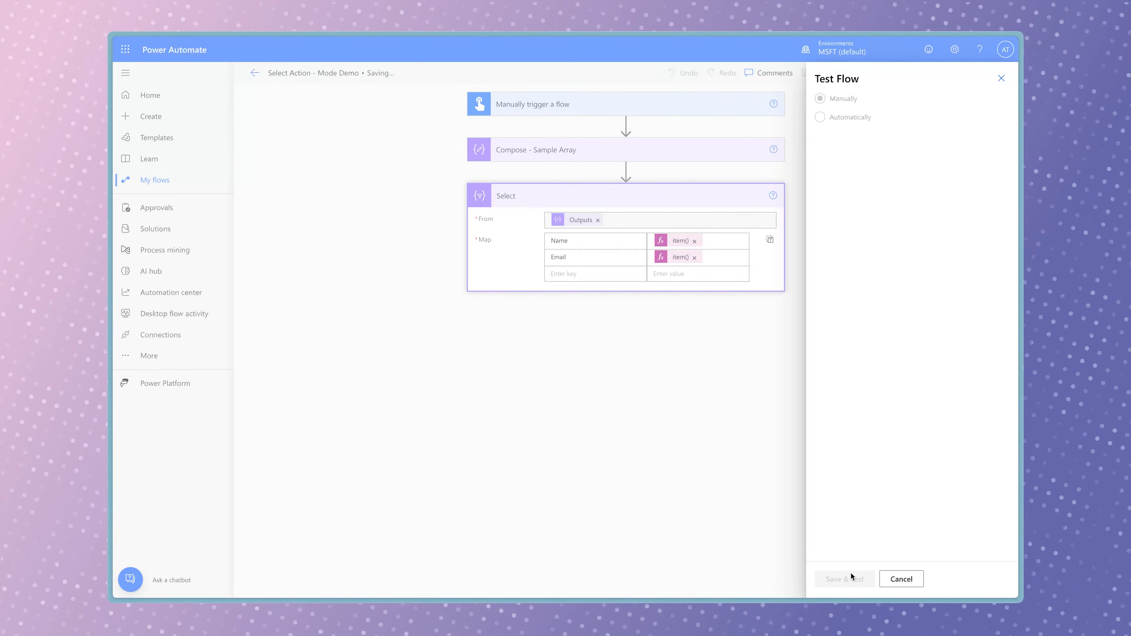
pyautogui.click(867, 579)
pyautogui.click(873, 579)
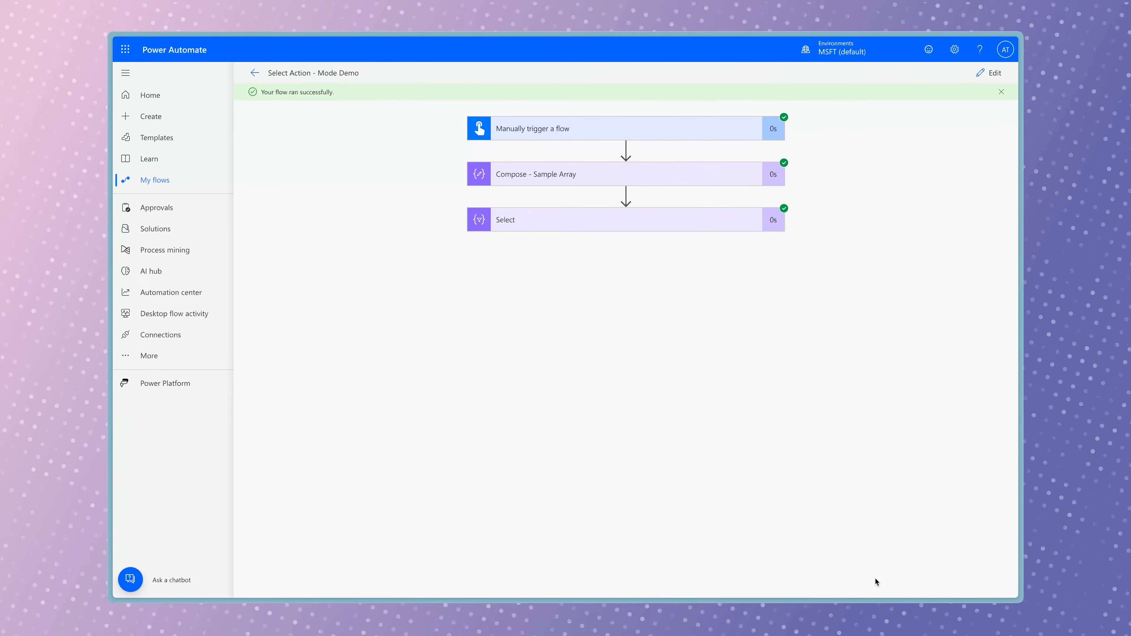
pyautogui.click(642, 222)
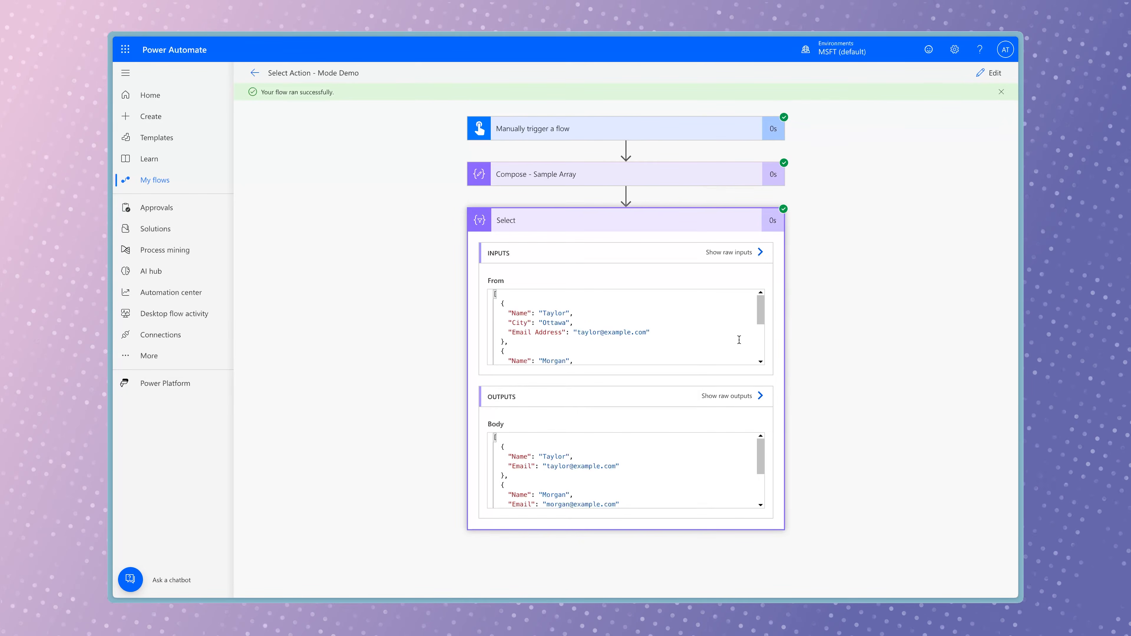
pyautogui.scroll(-5, 739, 339)
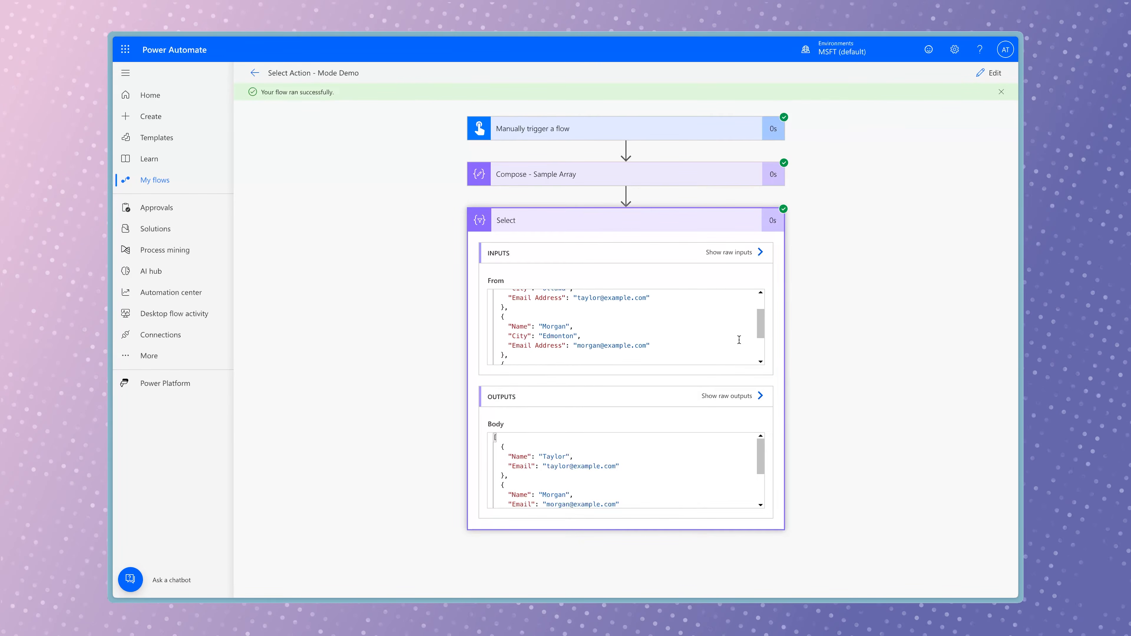
pyautogui.scroll(-3, 738, 340)
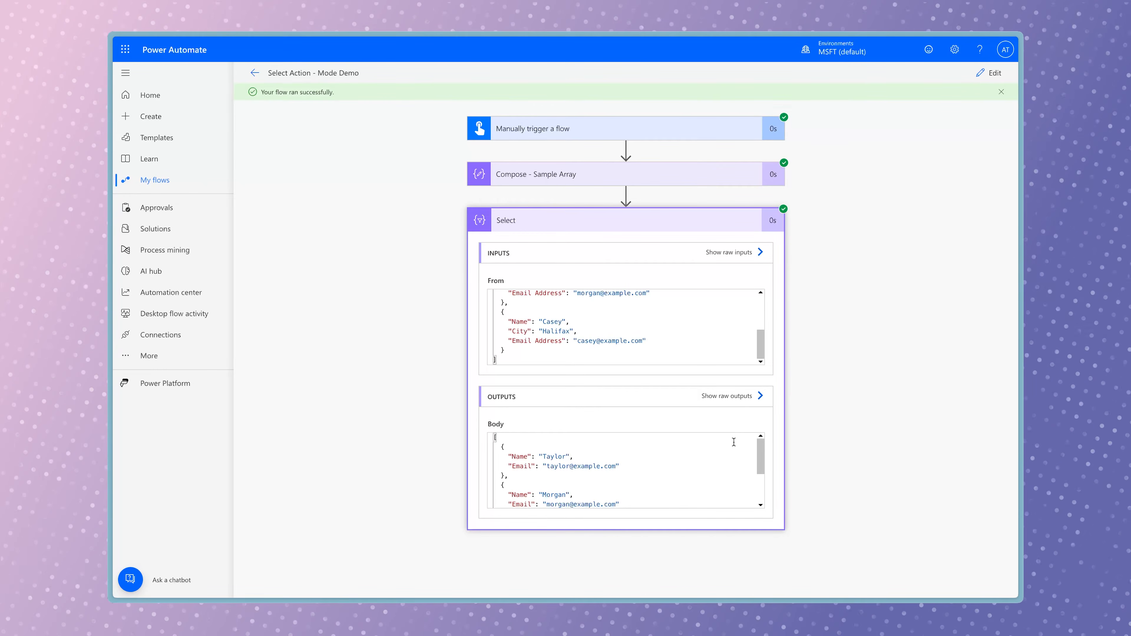
pyautogui.scroll(-5, 735, 445)
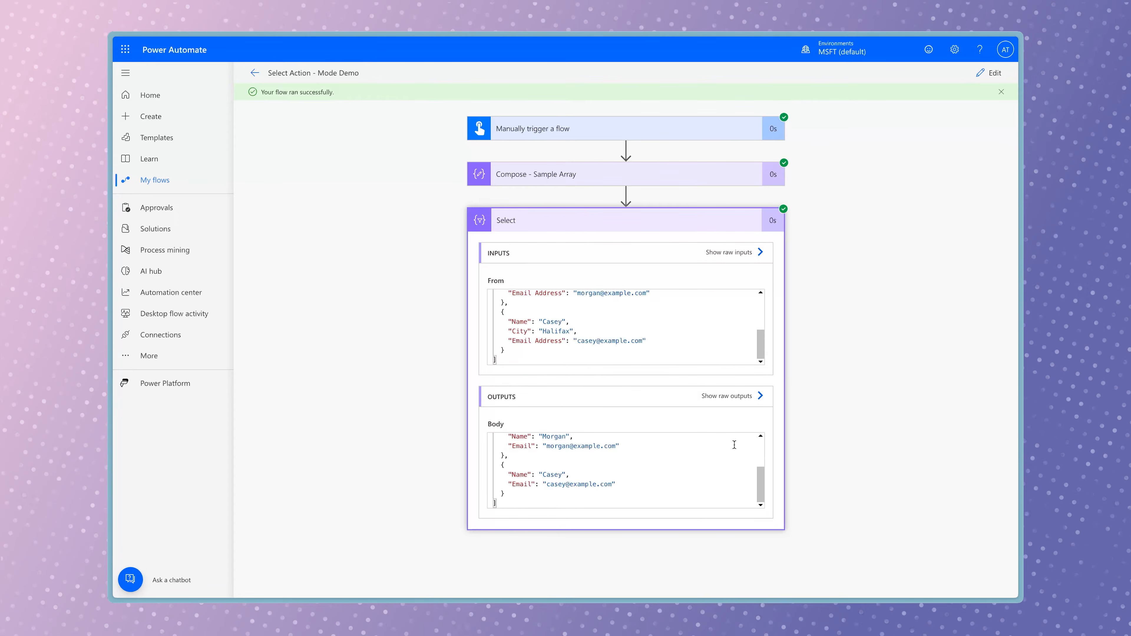
# Return to editing the flow and add a fresh Select action whose From input is the Compose - Sample Array Outputs
pyautogui.click(982, 75)
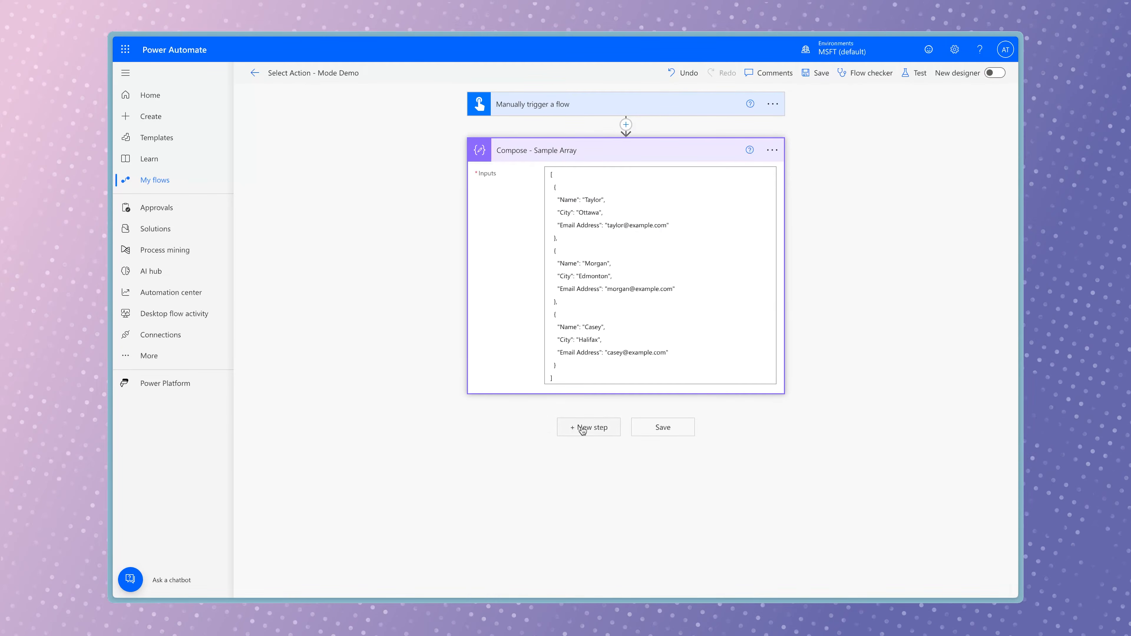
pyautogui.click(581, 428)
pyautogui.write('select')
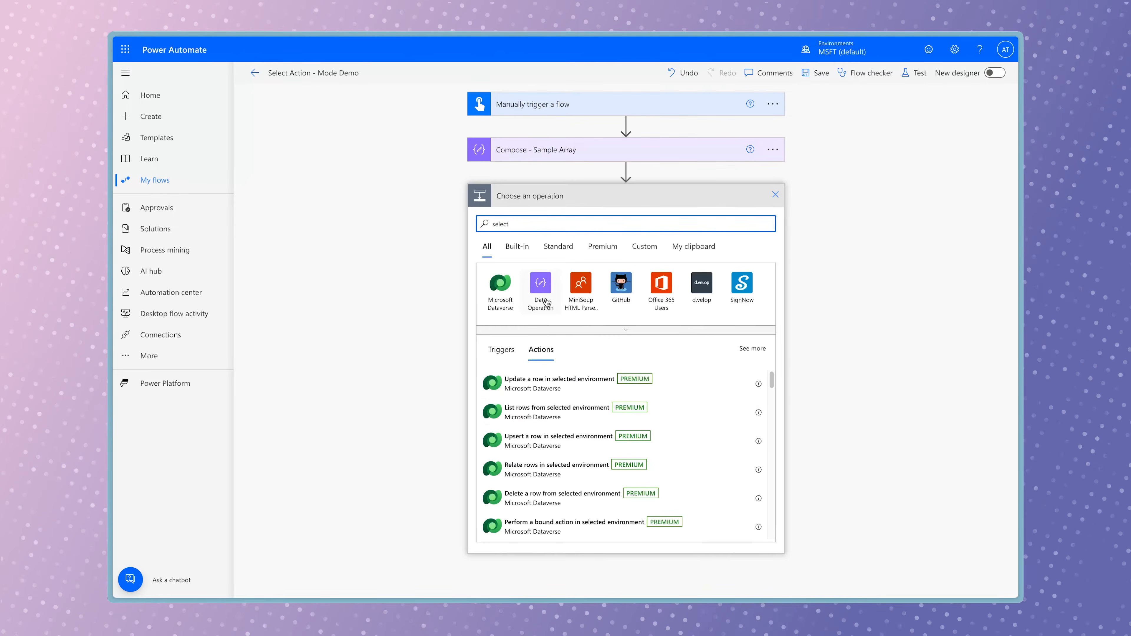
pyautogui.click(541, 303)
pyautogui.click(538, 448)
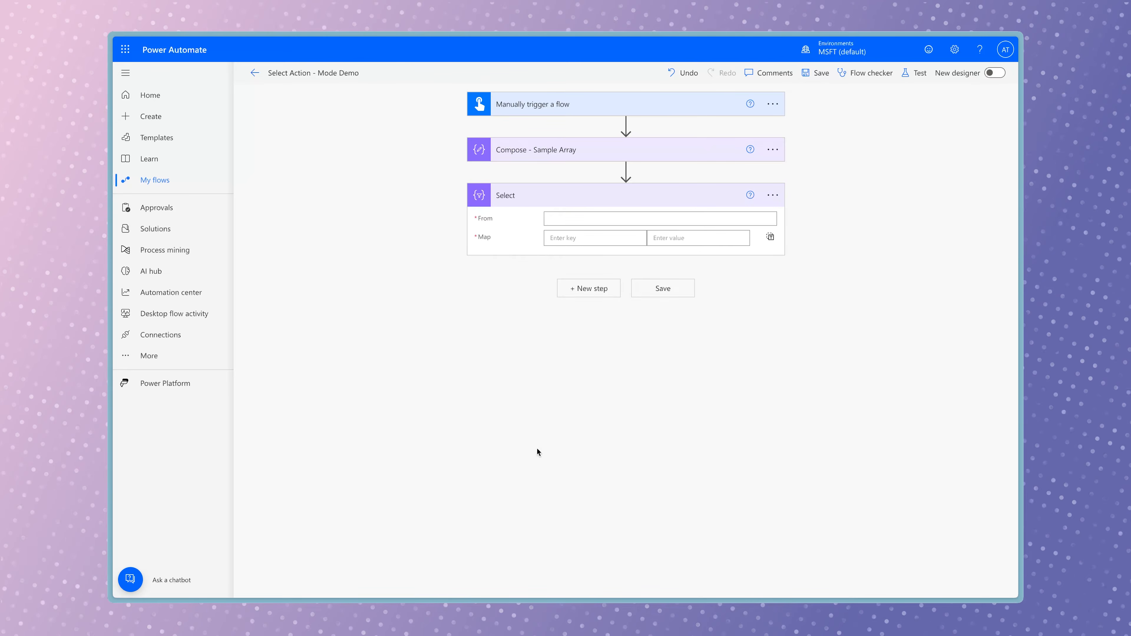
pyautogui.click(671, 218)
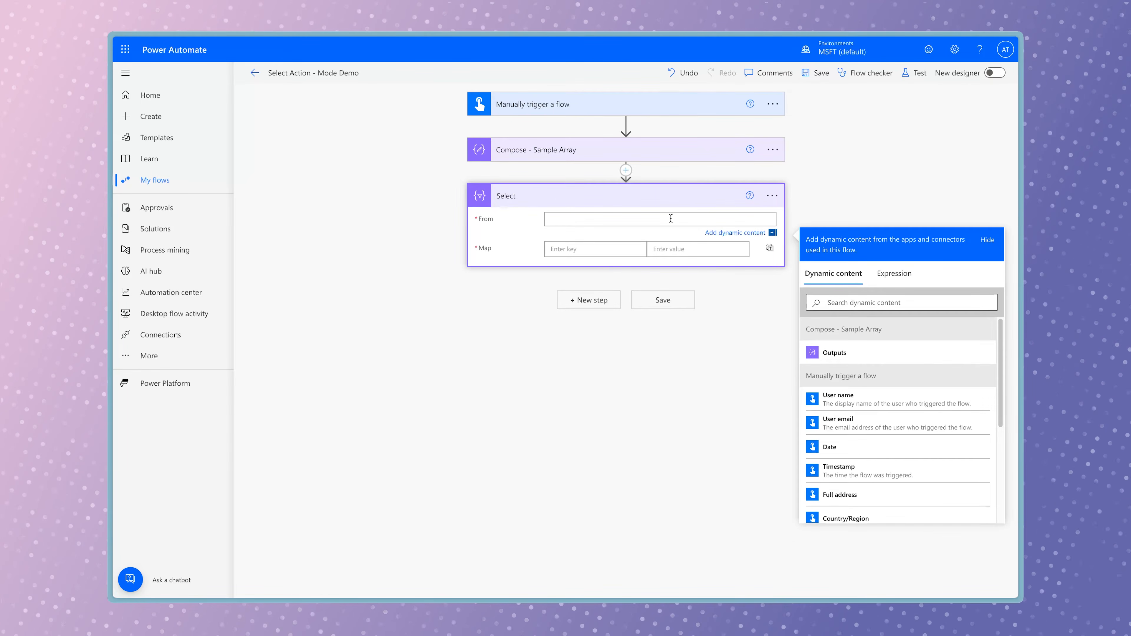
pyautogui.click(834, 353)
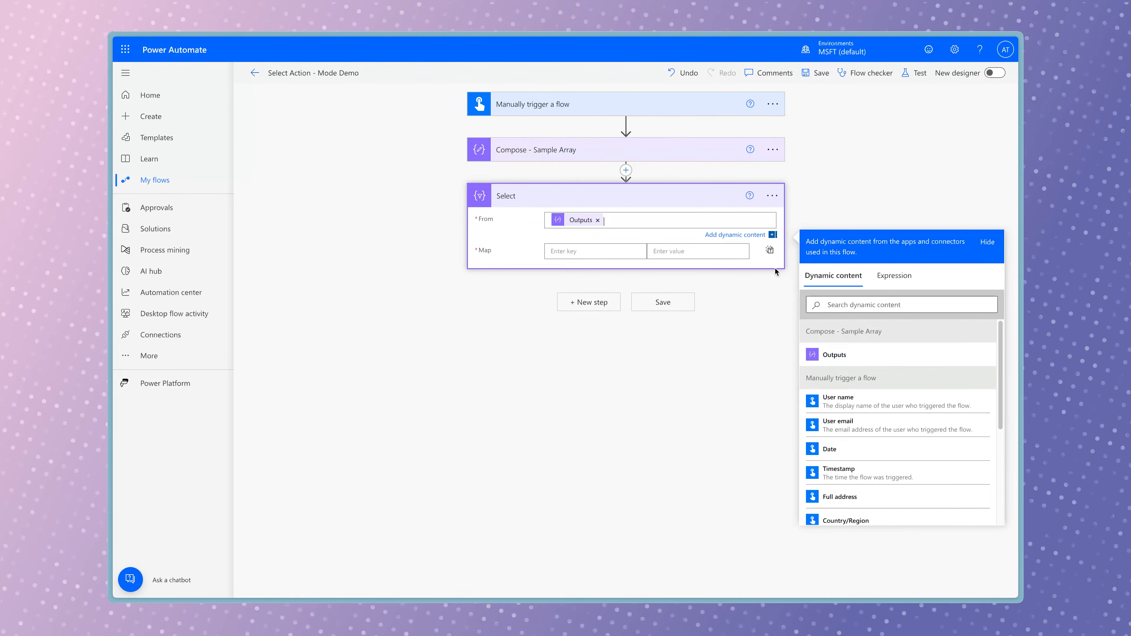
# Switch the Select action's Map to text mode and set it to the expression item()?['Email Address']
pyautogui.click(770, 252)
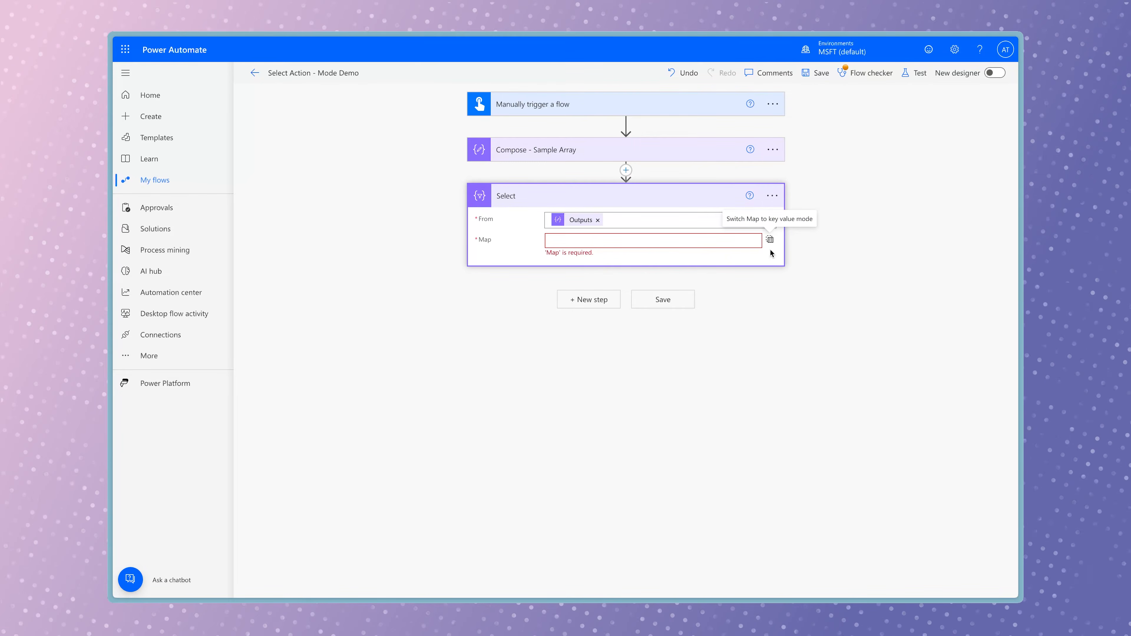
pyautogui.click(734, 246)
pyautogui.click(878, 302)
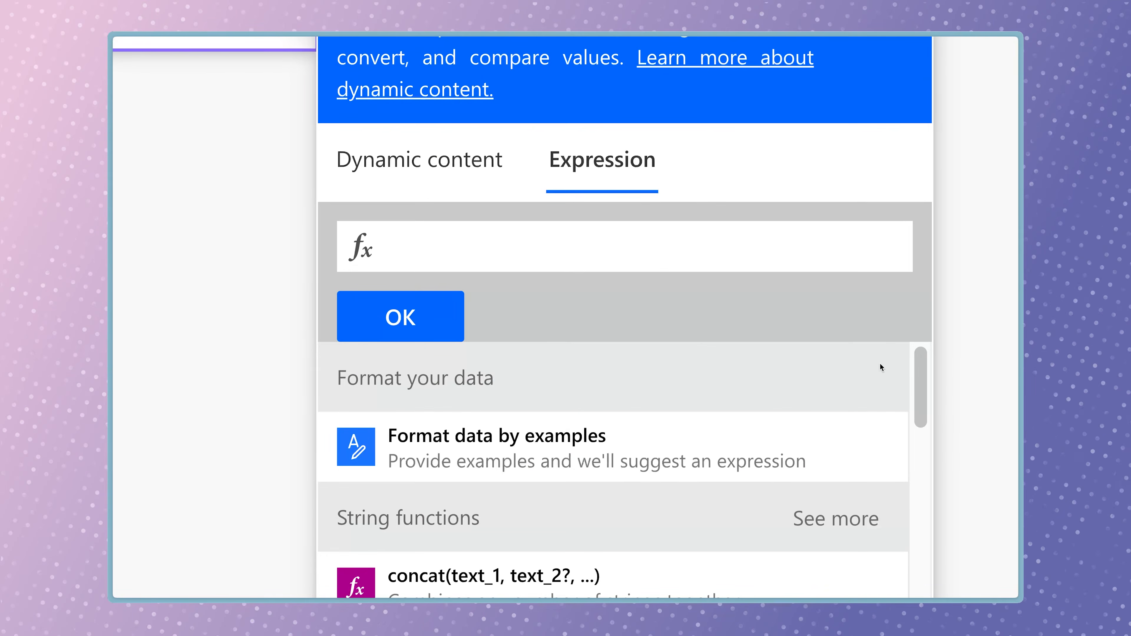
pyautogui.write('it')
pyautogui.press('Return')
pyautogui.write("?['")
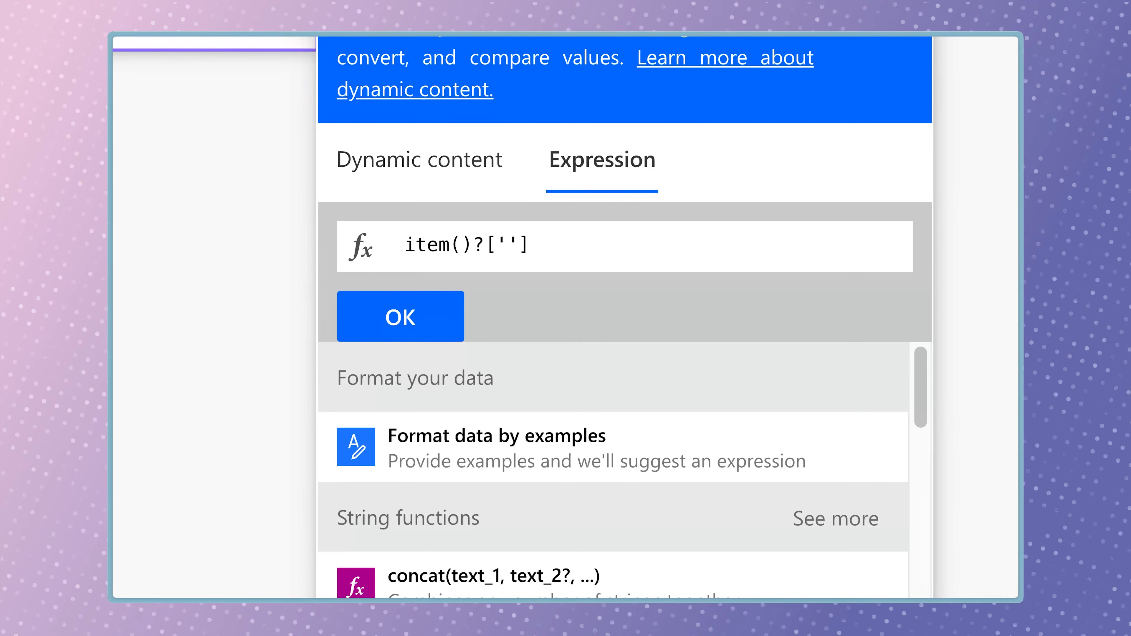
pyautogui.write('Email Address')
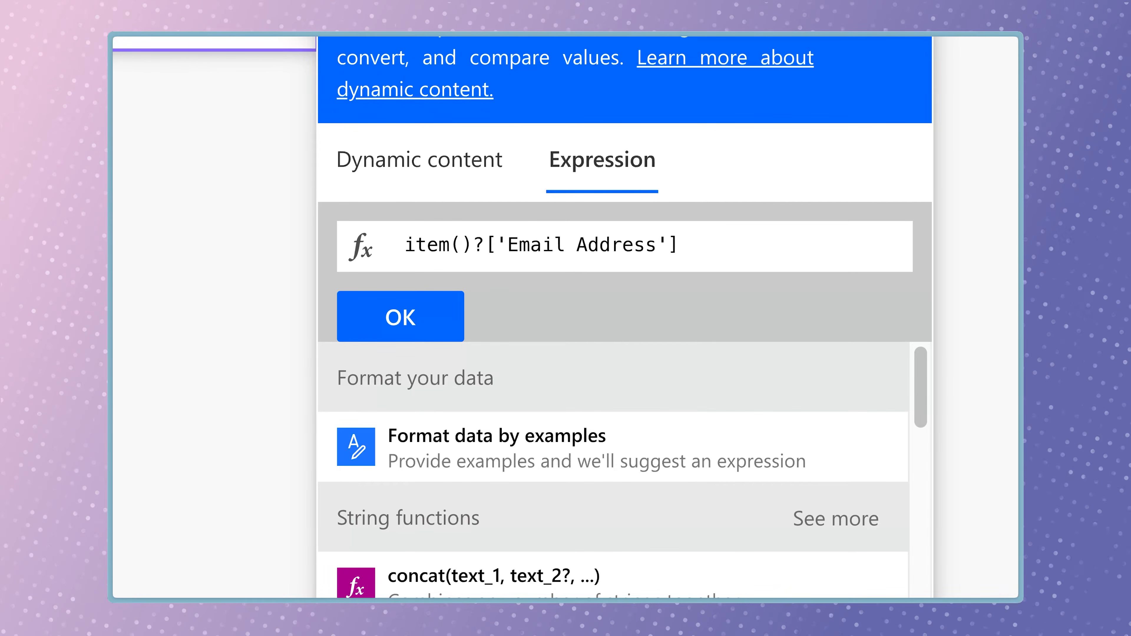
pyautogui.click(447, 324)
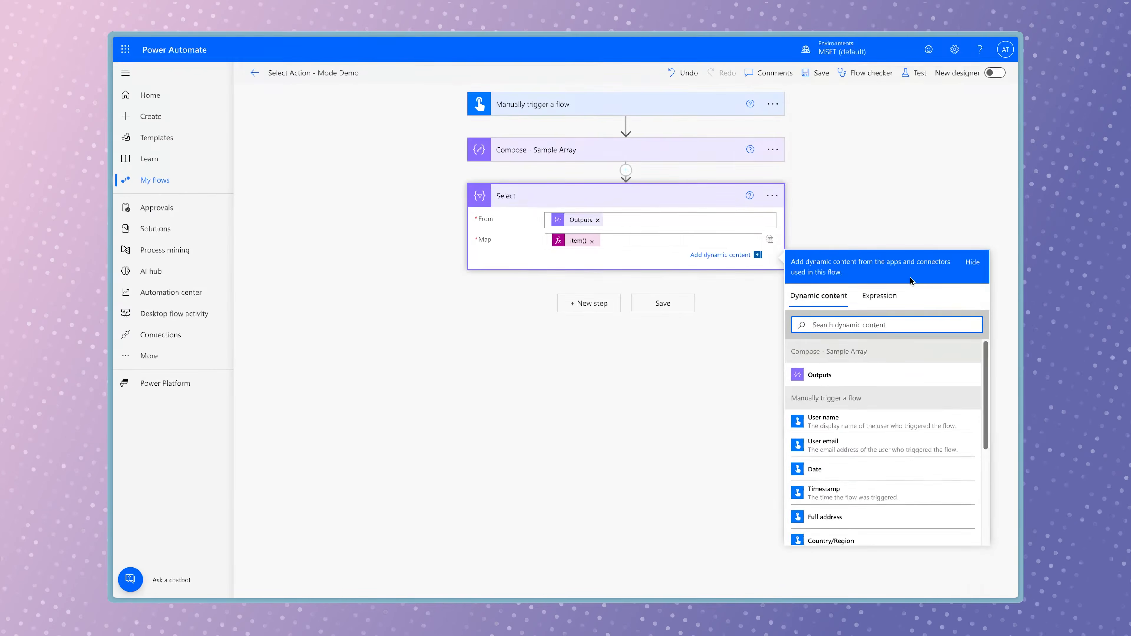
# Save the flow with the text-mode Select action and run it as a manual test
pyautogui.click(913, 72)
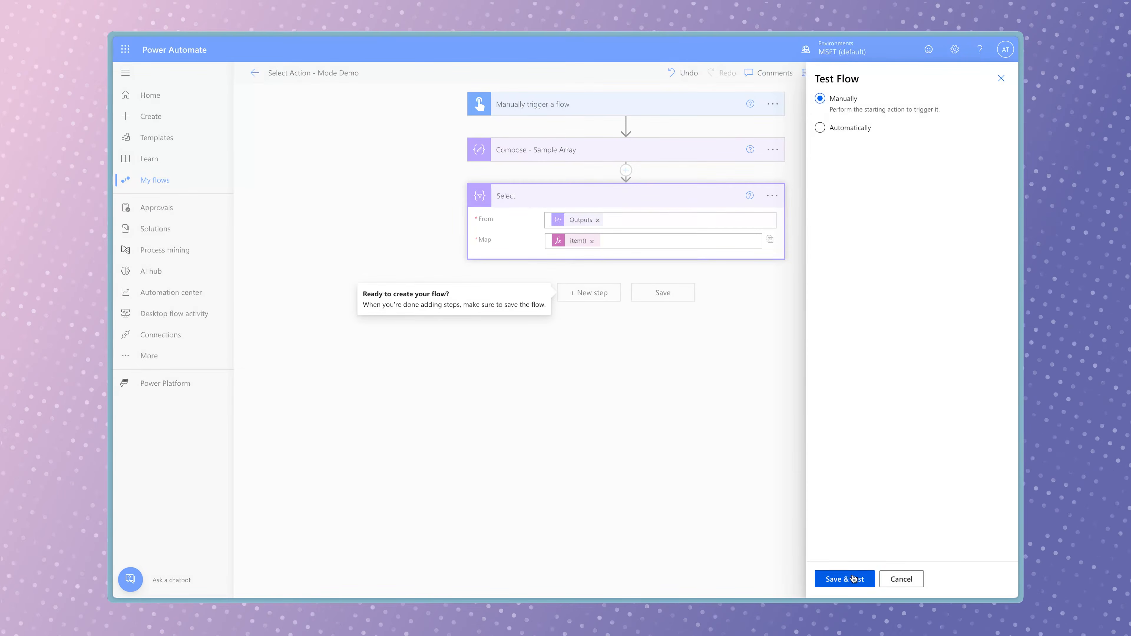
pyautogui.click(855, 578)
pyautogui.click(877, 578)
pyautogui.click(876, 578)
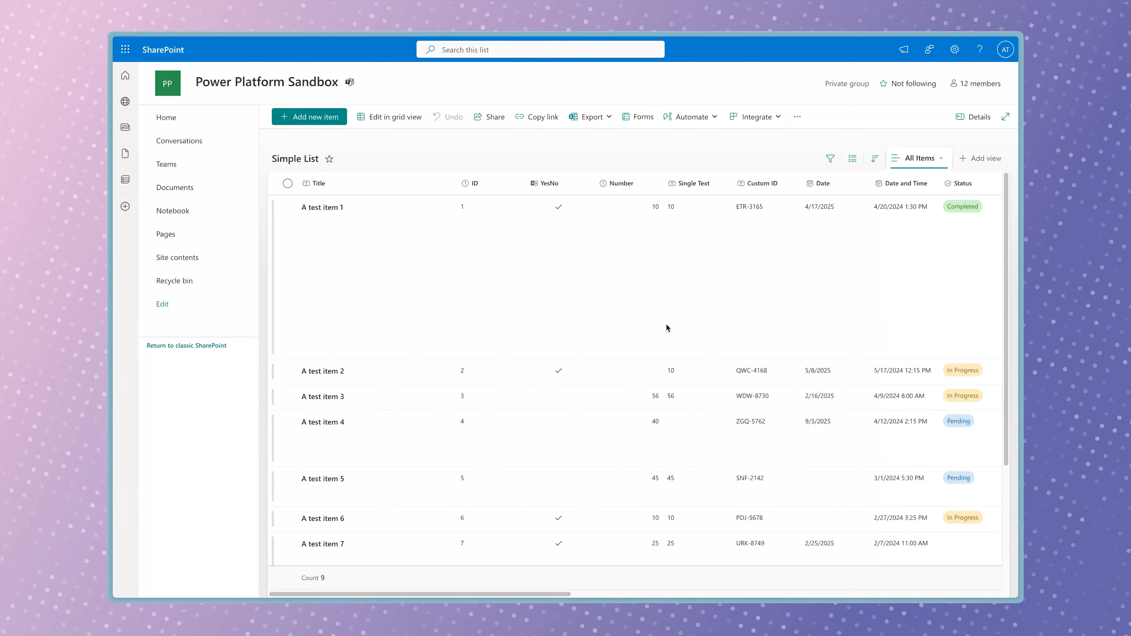
# Look through all the columns of the Simple List in SharePoint, from Title across to Multi-Person
pyautogui.hscroll(5, 667, 326)
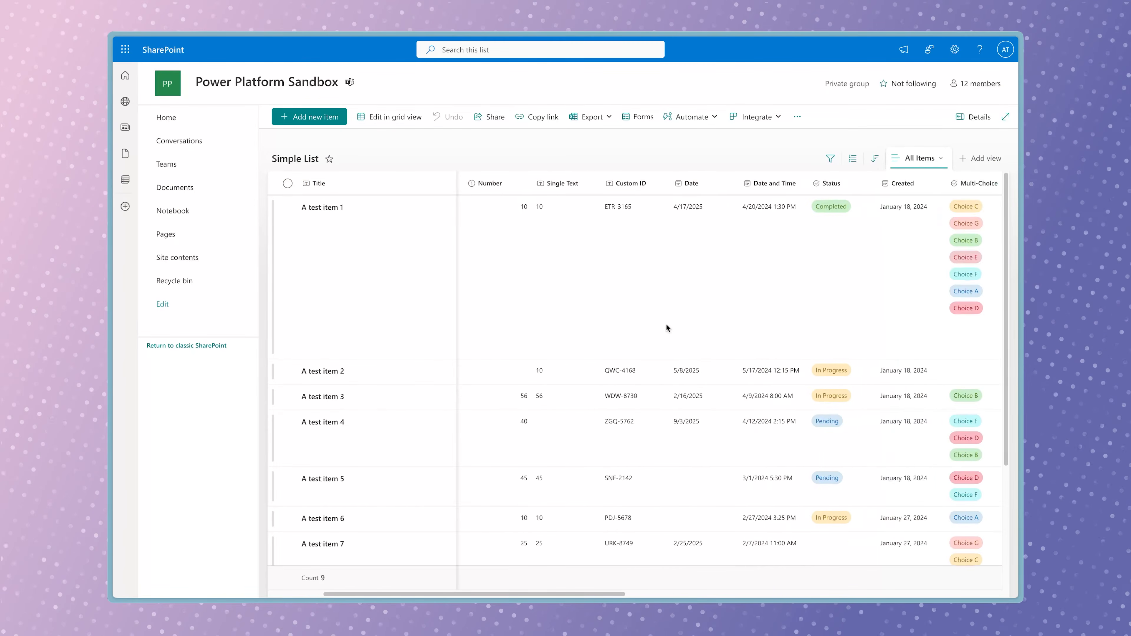
pyautogui.hscroll(10, 667, 327)
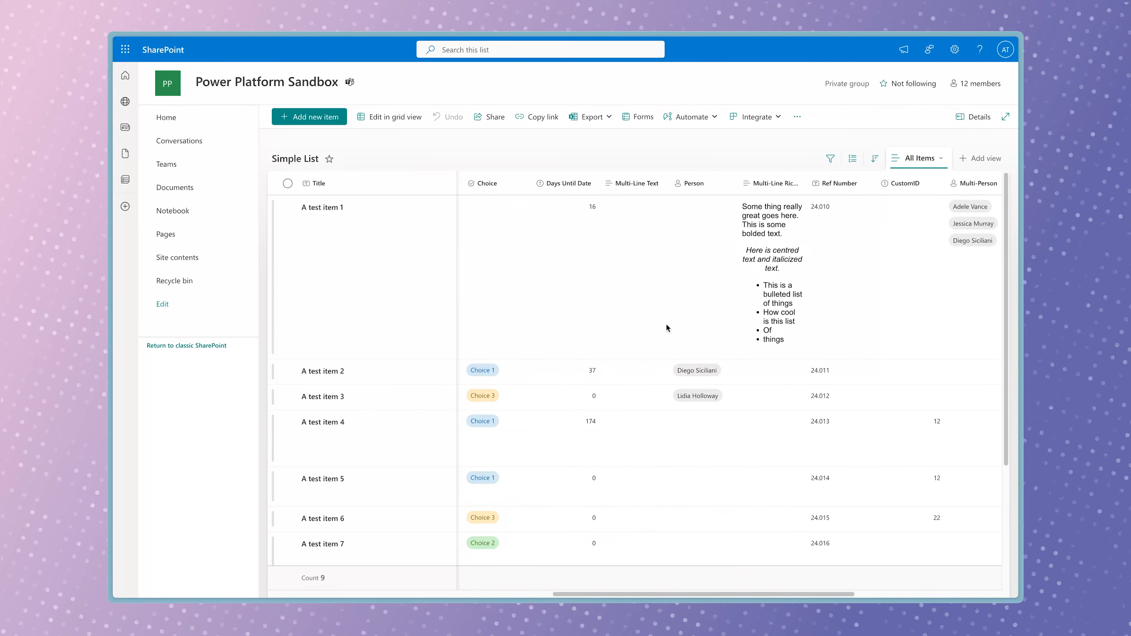
pyautogui.hscroll(6, 667, 328)
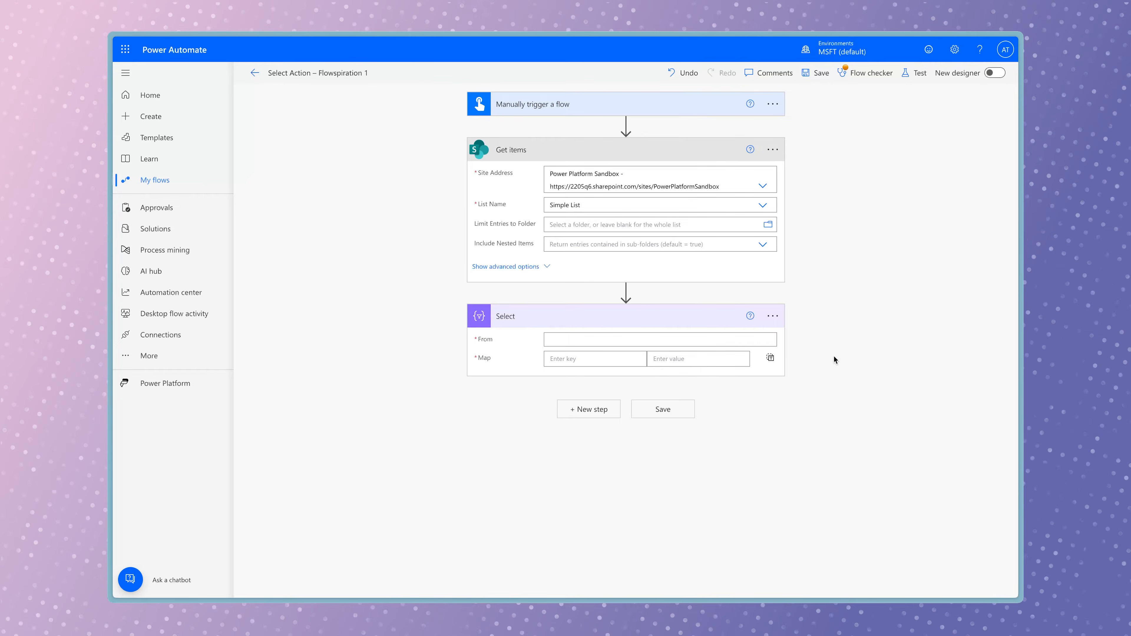
# In Power Automate, set the Select action's From to the Get items value and map the key Item to Title
pyautogui.click(667, 339)
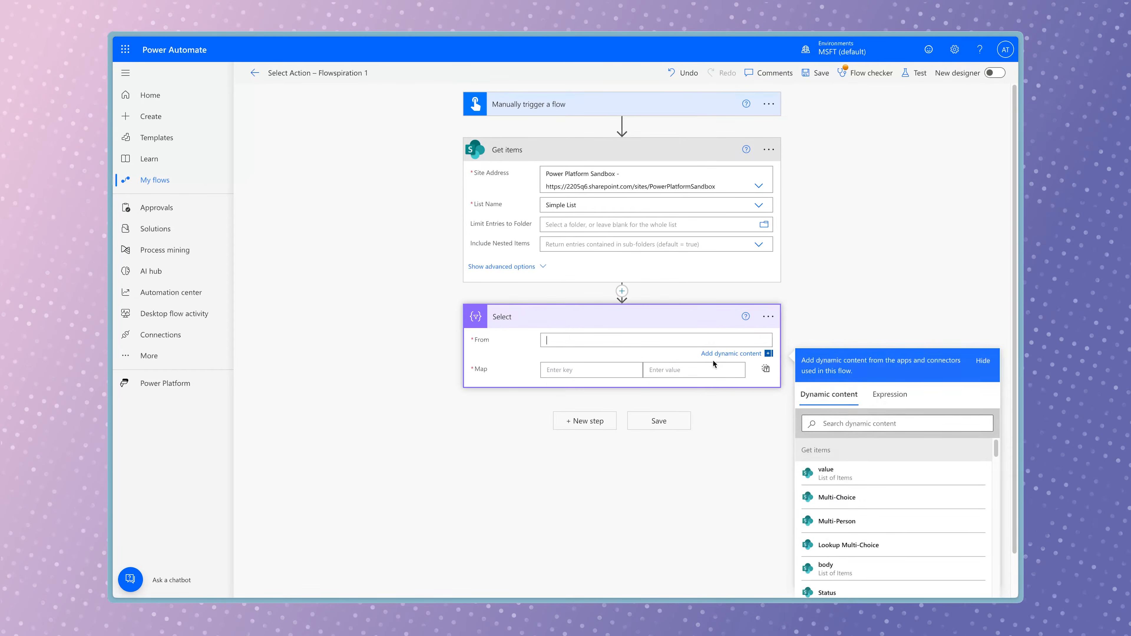
pyautogui.click(860, 470)
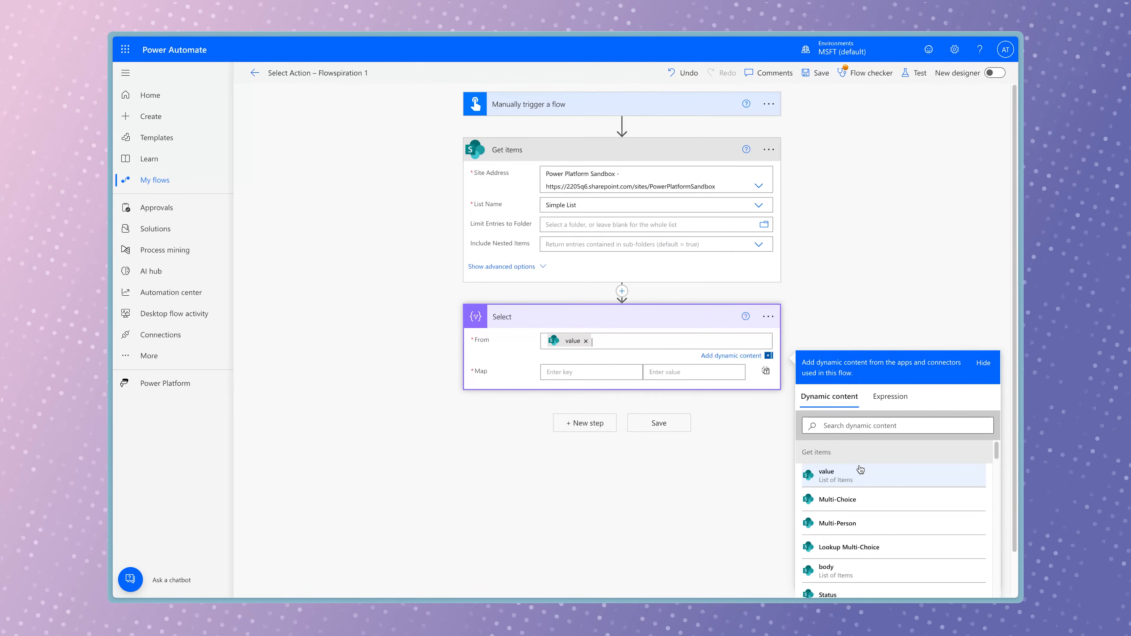
pyautogui.click(608, 374)
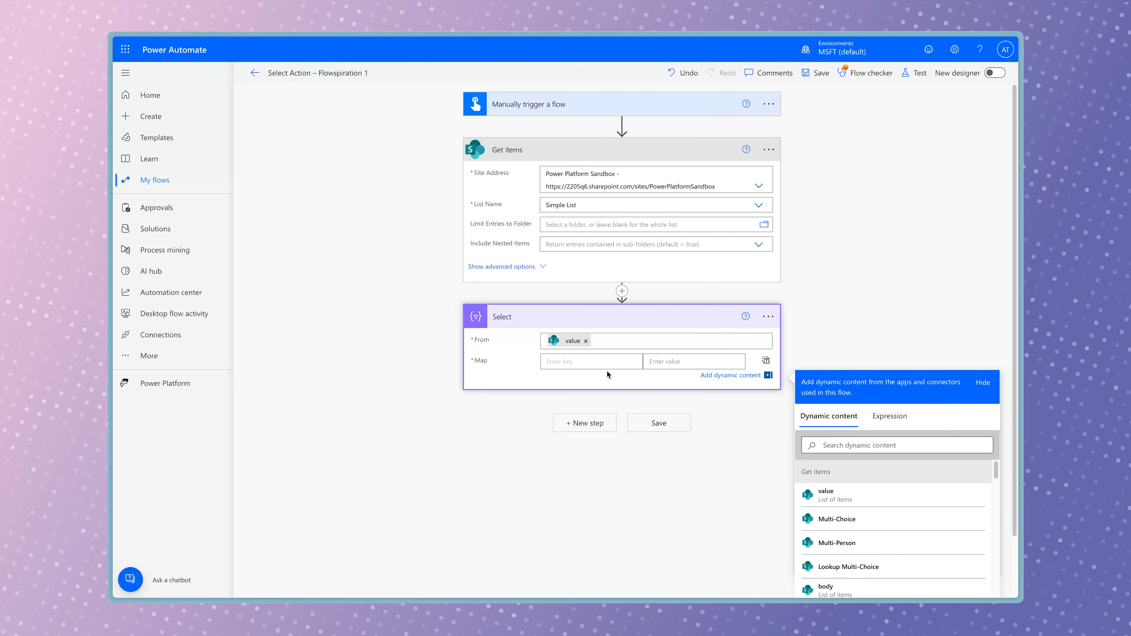
pyautogui.write('Item')
pyautogui.click(844, 462)
pyautogui.write('title')
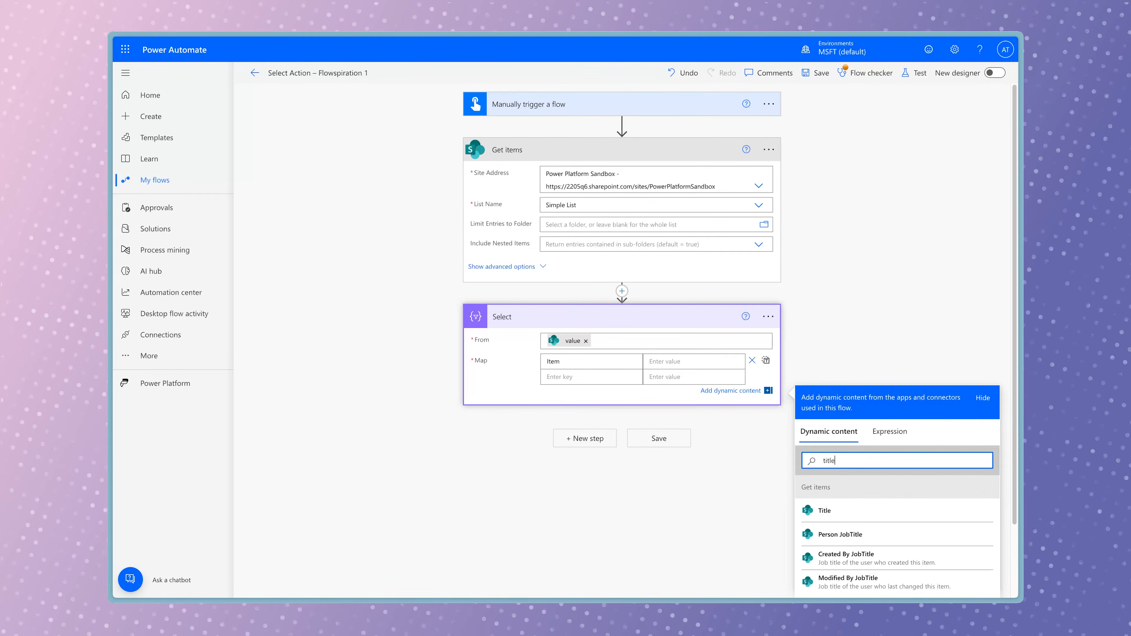
pyautogui.click(883, 516)
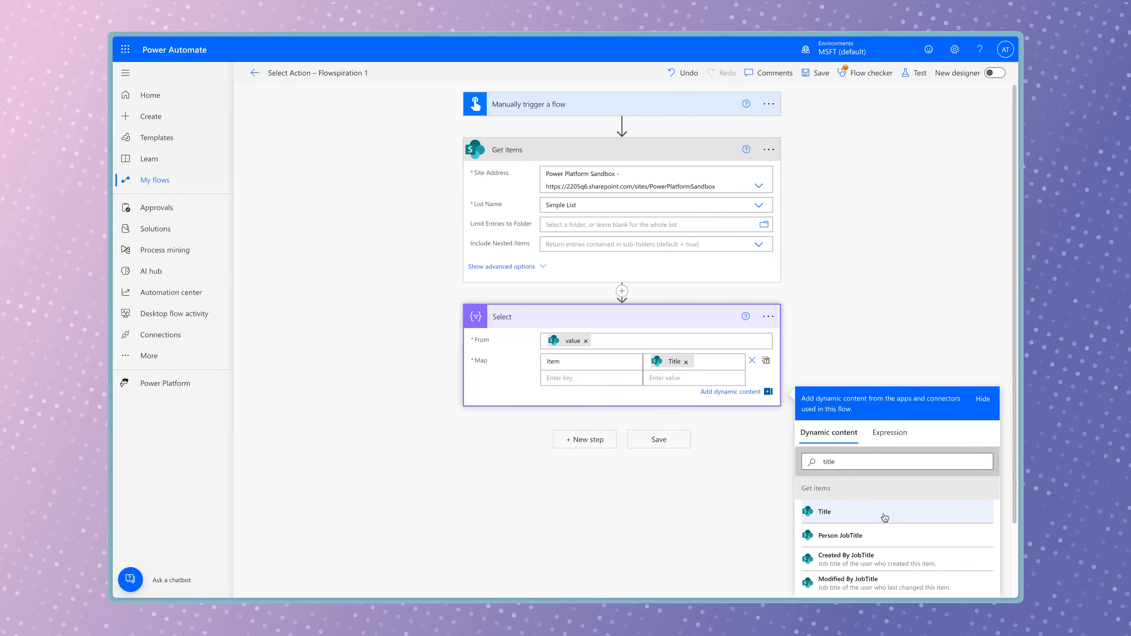
# Add a Status key to the Select map with the dynamic content Status Value
pyautogui.write('Status')
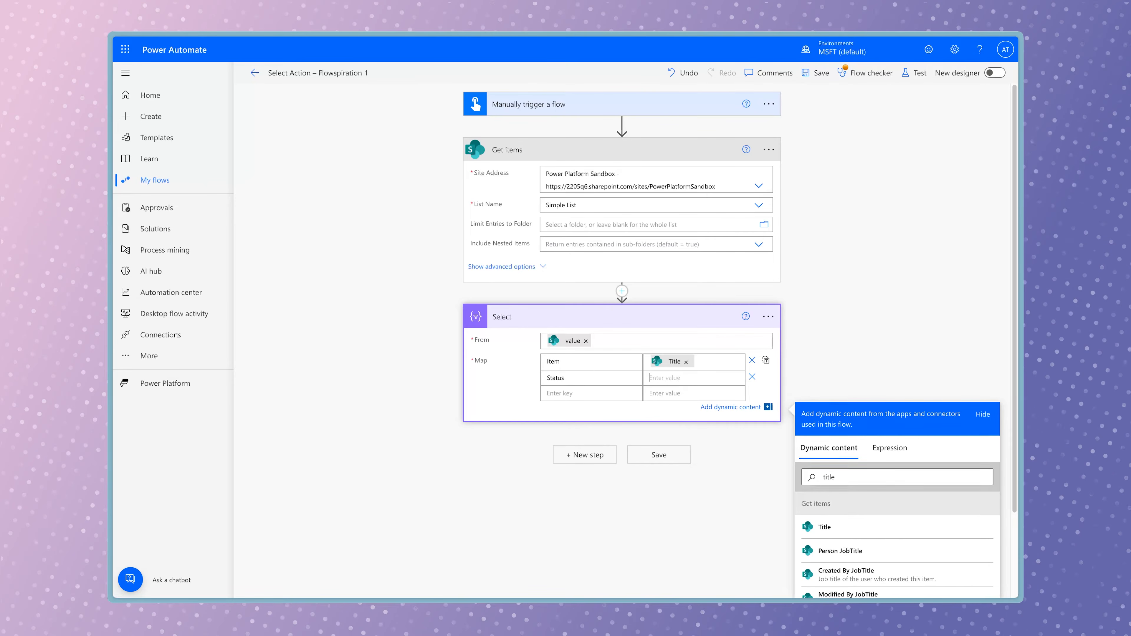
pyautogui.click(844, 462)
pyautogui.doubleClick(843, 462)
pyautogui.write('status')
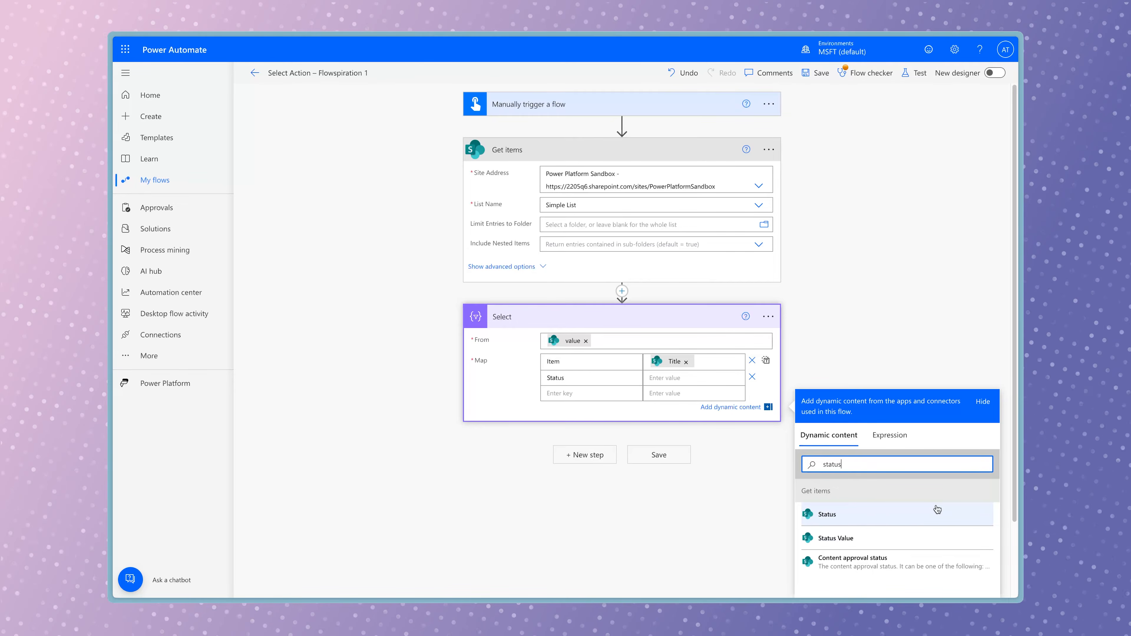
pyautogui.click(928, 538)
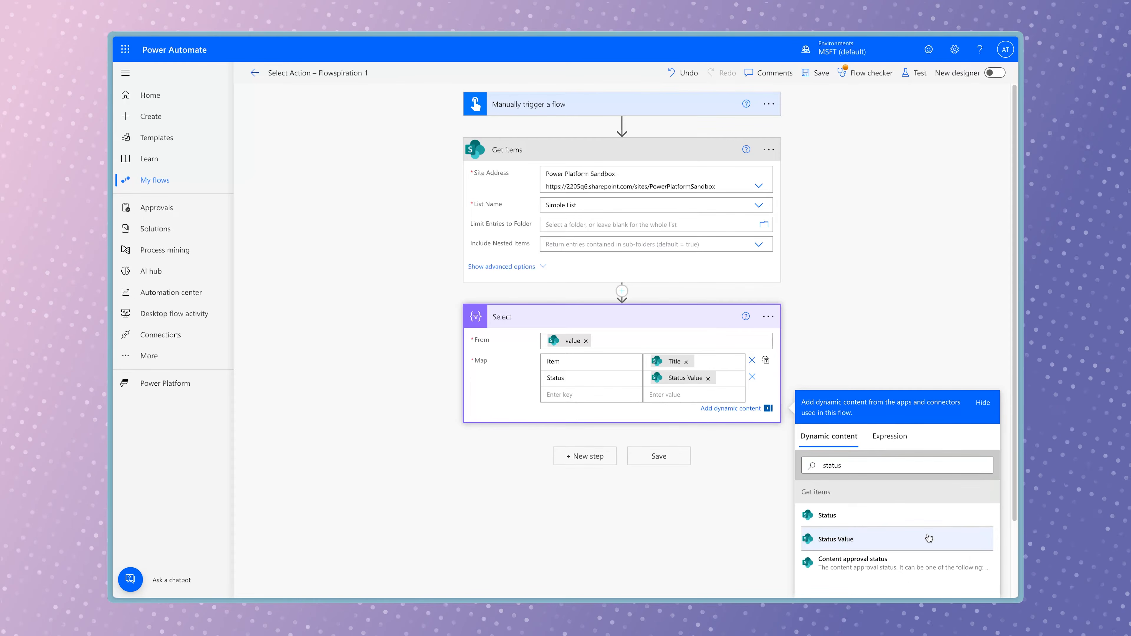
# Add a Date key to the Select map with the Date column from Get items as its value
pyautogui.click(566, 395)
pyautogui.write('Date')
pyautogui.click(666, 394)
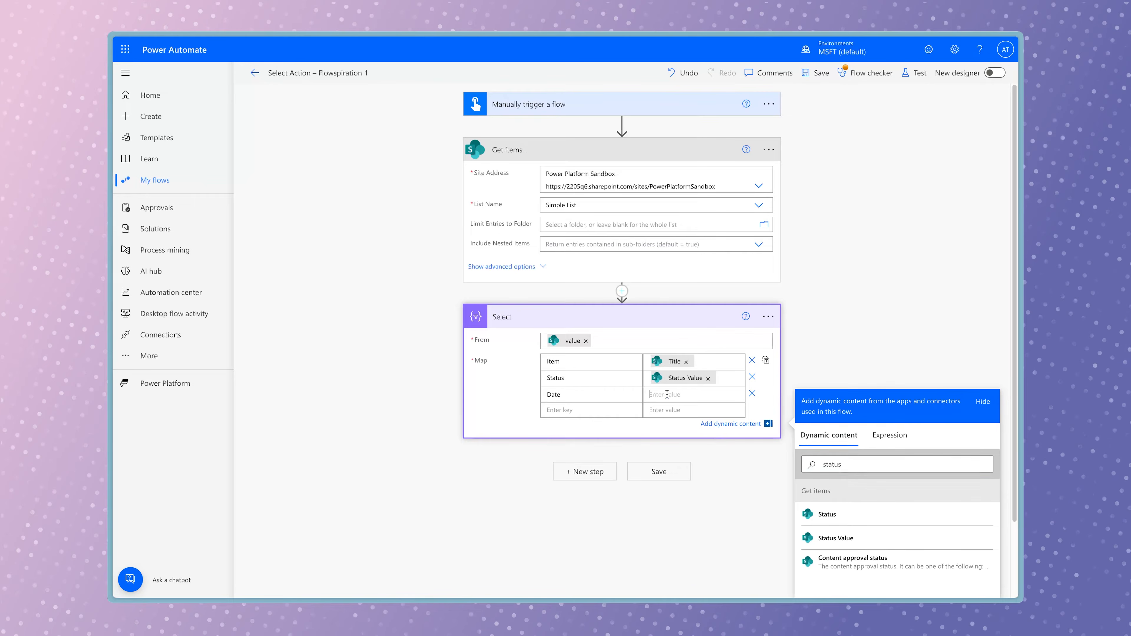
pyautogui.doubleClick(850, 463)
pyautogui.write('date')
pyautogui.click(857, 514)
# Add an AssignedTo key to the Select map with the dynamic content Person DisplayName
pyautogui.click(562, 412)
pyautogui.write('AssignedTo')
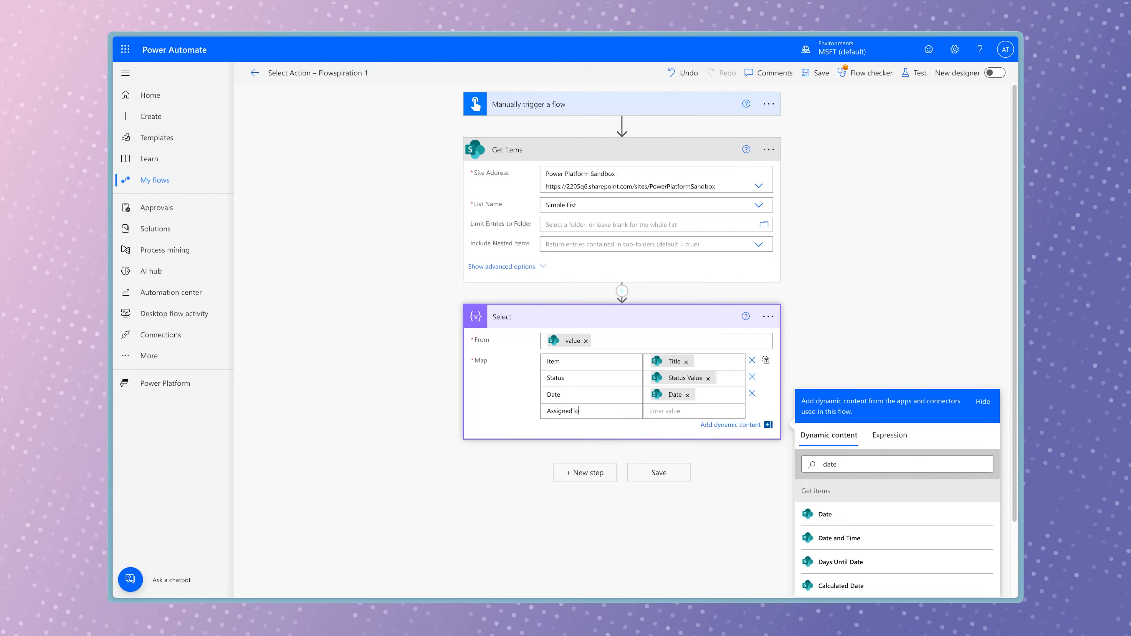
pyautogui.click(875, 466)
pyautogui.write('person')
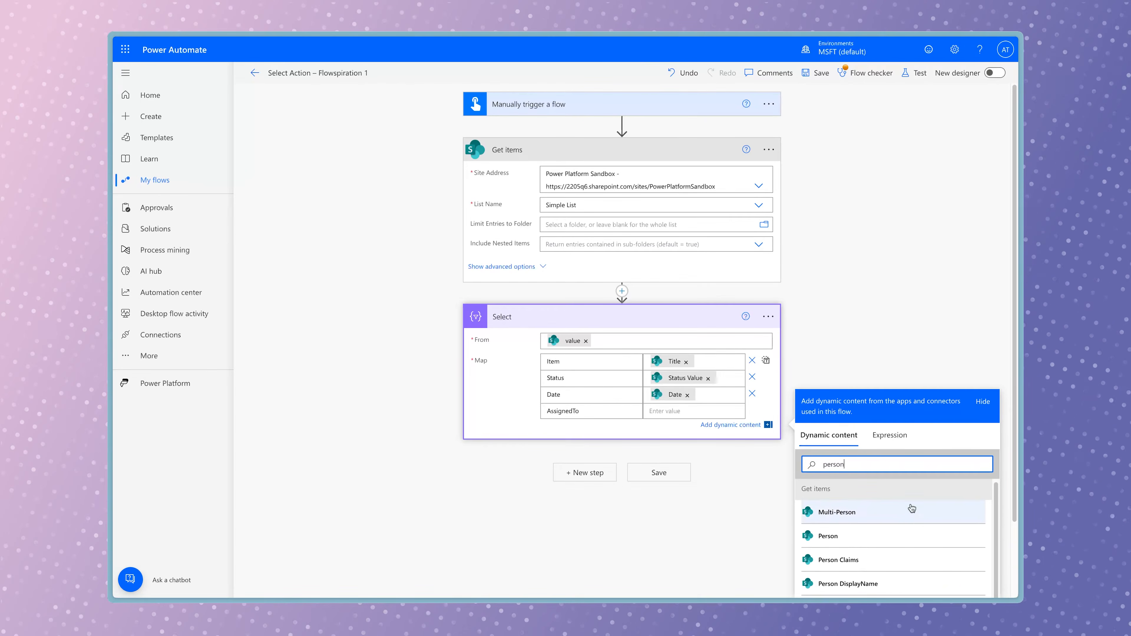
pyautogui.scroll(-2, 921, 458)
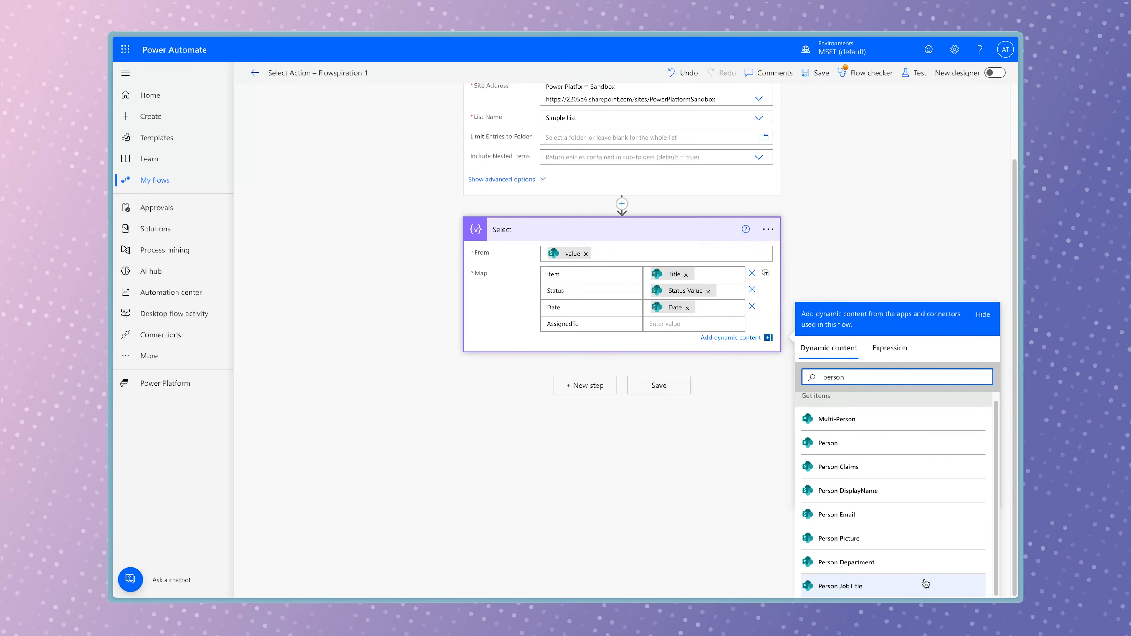
pyautogui.click(935, 542)
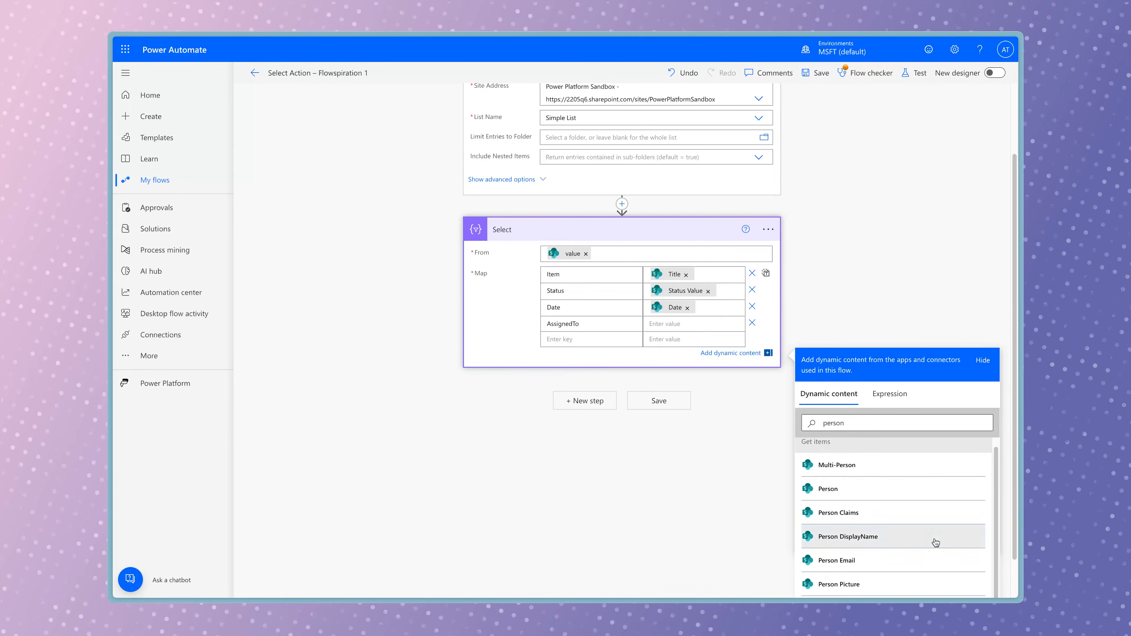
# Save the flow, start a manual test and close the flow checker
pyautogui.click(916, 74)
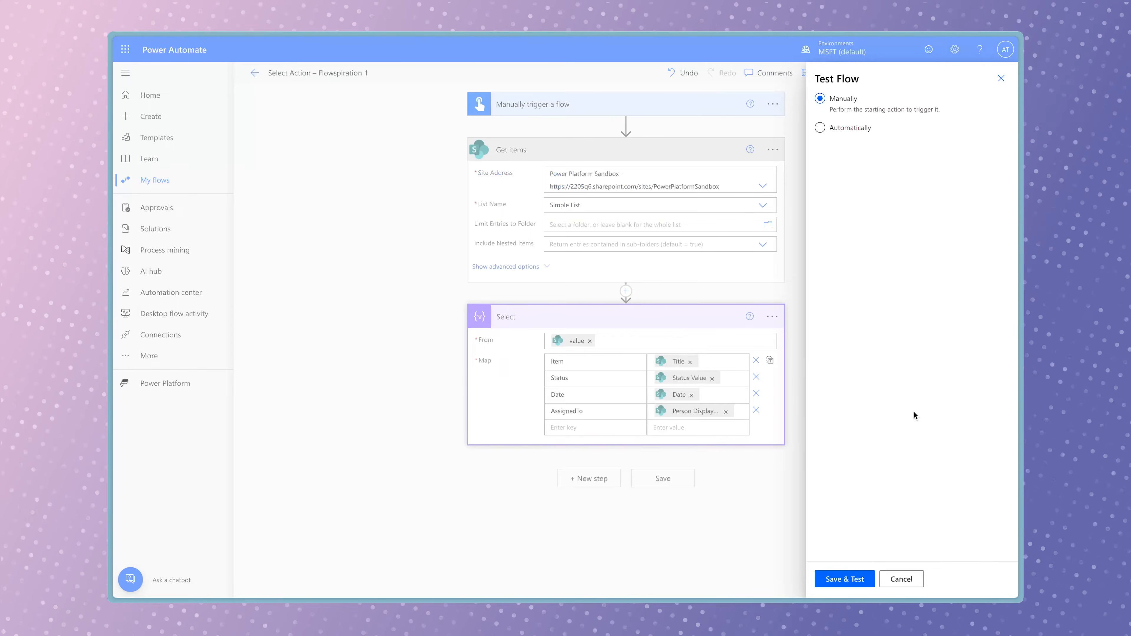
pyautogui.click(854, 578)
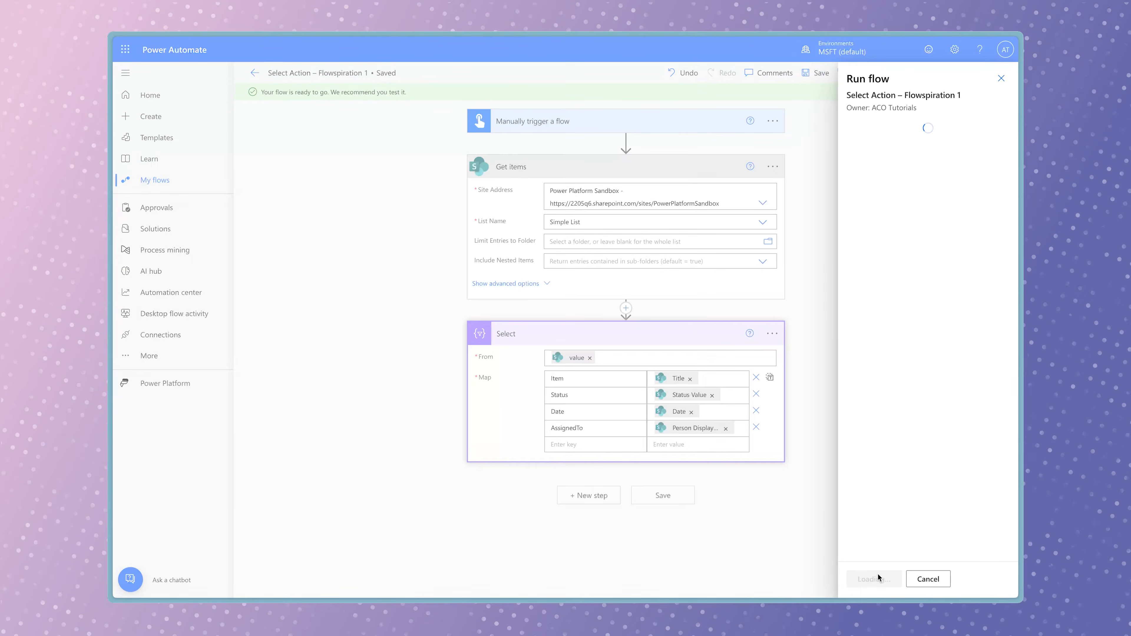
pyautogui.click(876, 579)
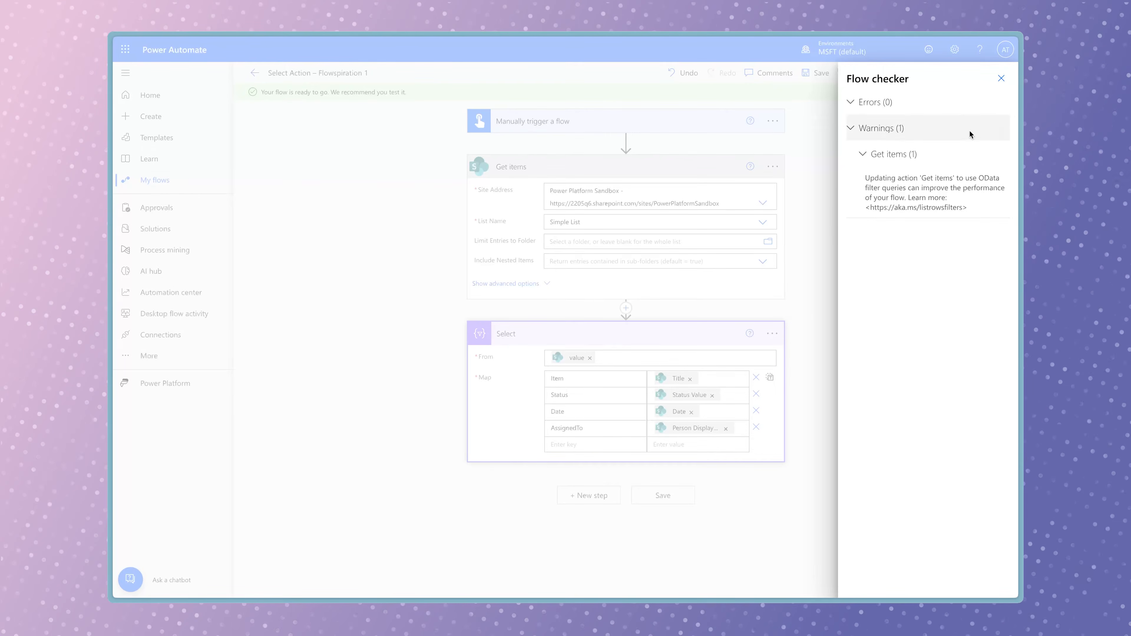
pyautogui.click(1000, 79)
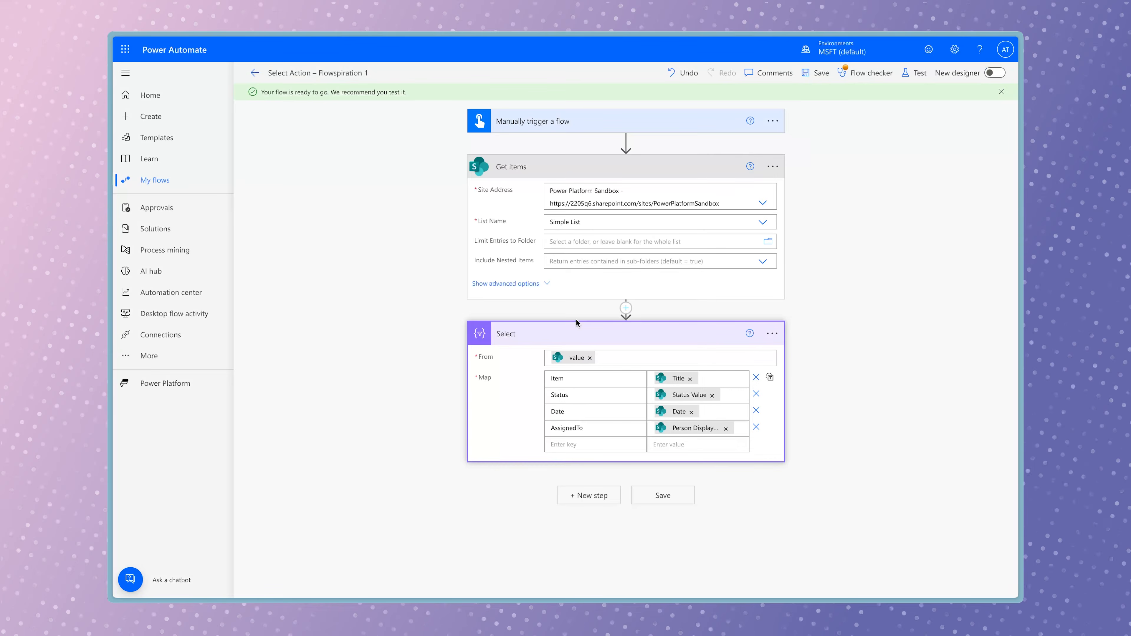
# Show the advanced options of Get items and set its Filter Query to Title ne null
pyautogui.click(547, 284)
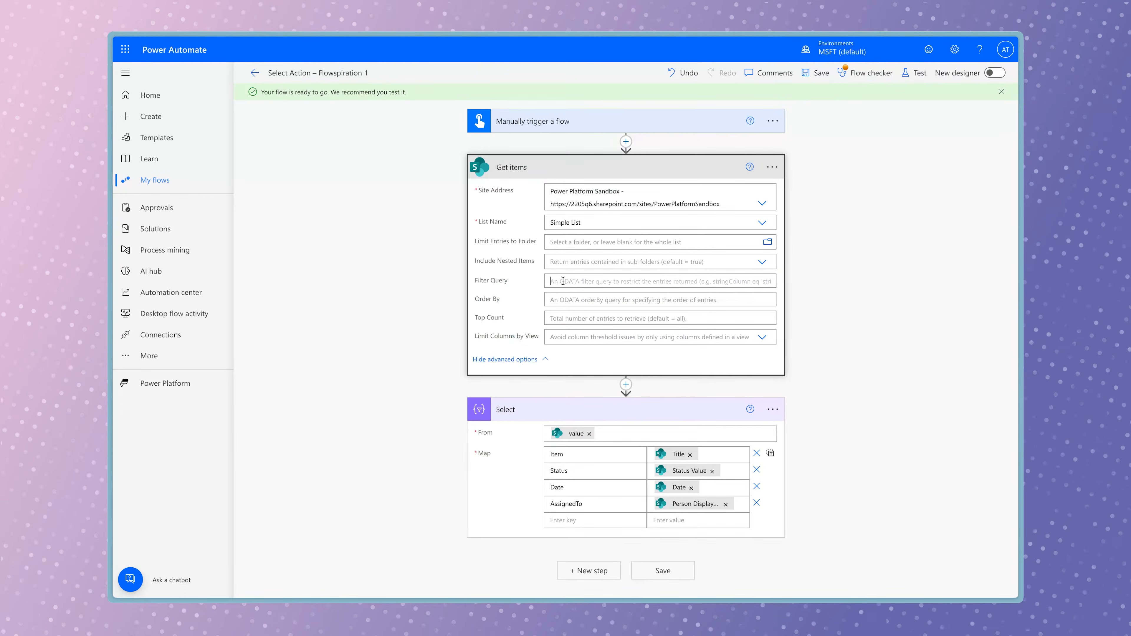
pyautogui.click(565, 282)
pyautogui.write('T')
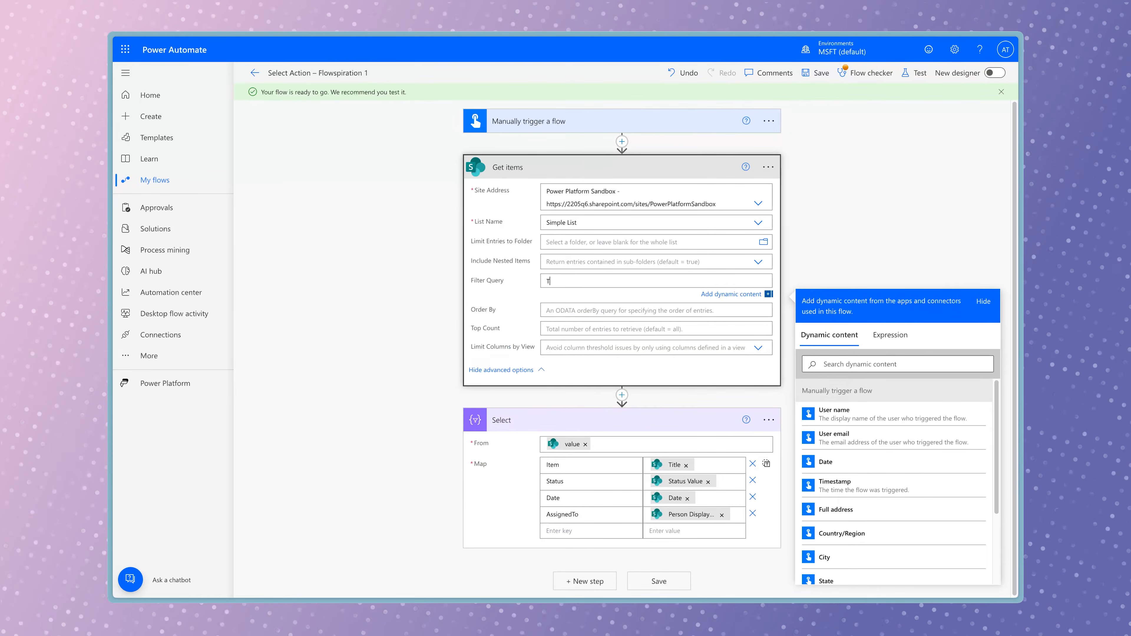
pyautogui.write('itle ne null')
# Save the flow with the filtered Get items action and run it as a manual test
pyautogui.click(913, 73)
pyautogui.click(858, 578)
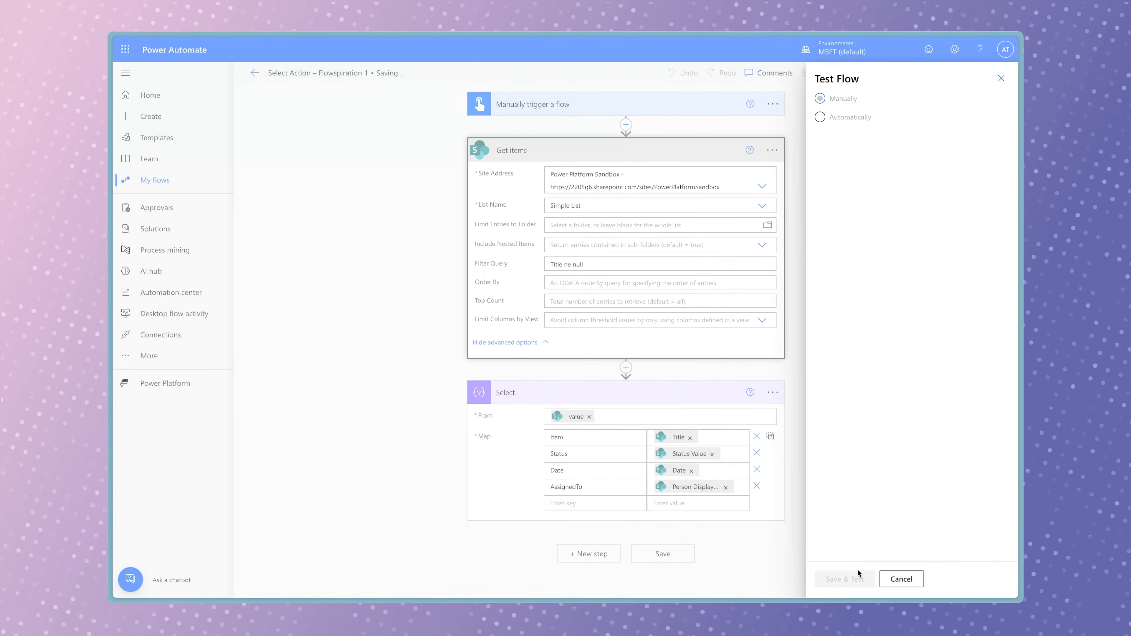
pyautogui.click(879, 578)
pyautogui.click(878, 577)
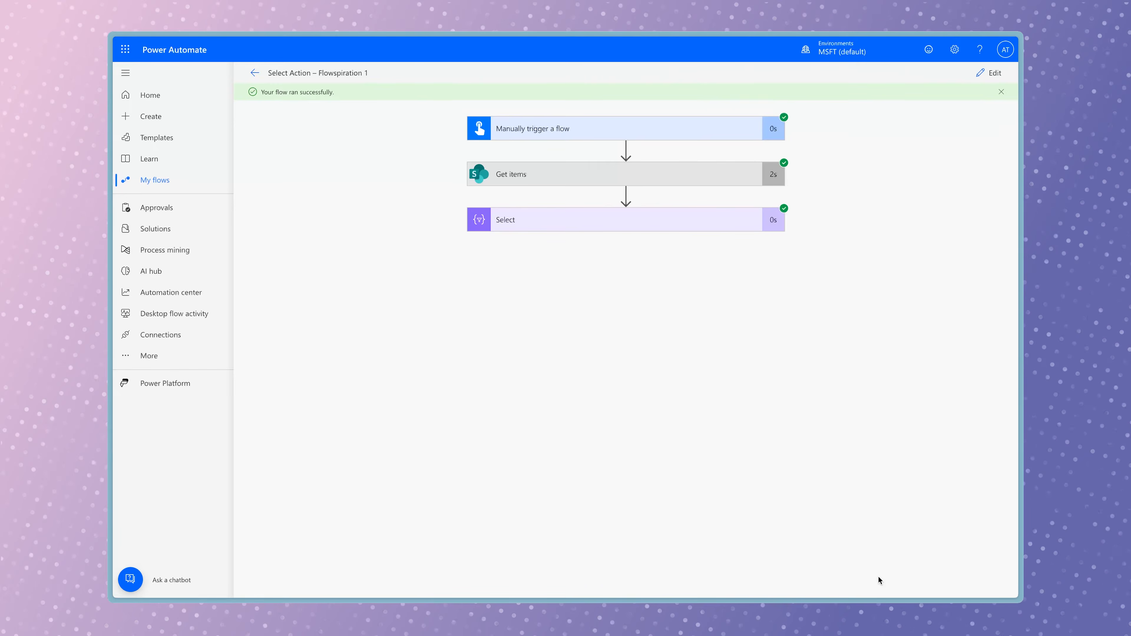
# Examine the Select action's From input and Body output in the run results
pyautogui.click(651, 220)
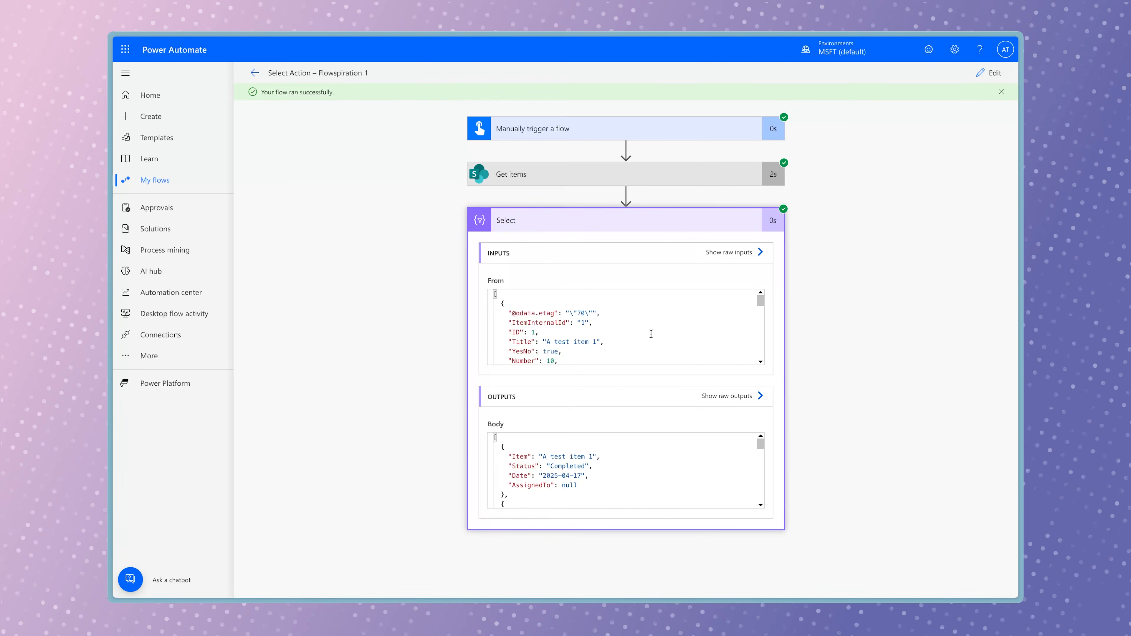
pyautogui.scroll(-10, 650, 333)
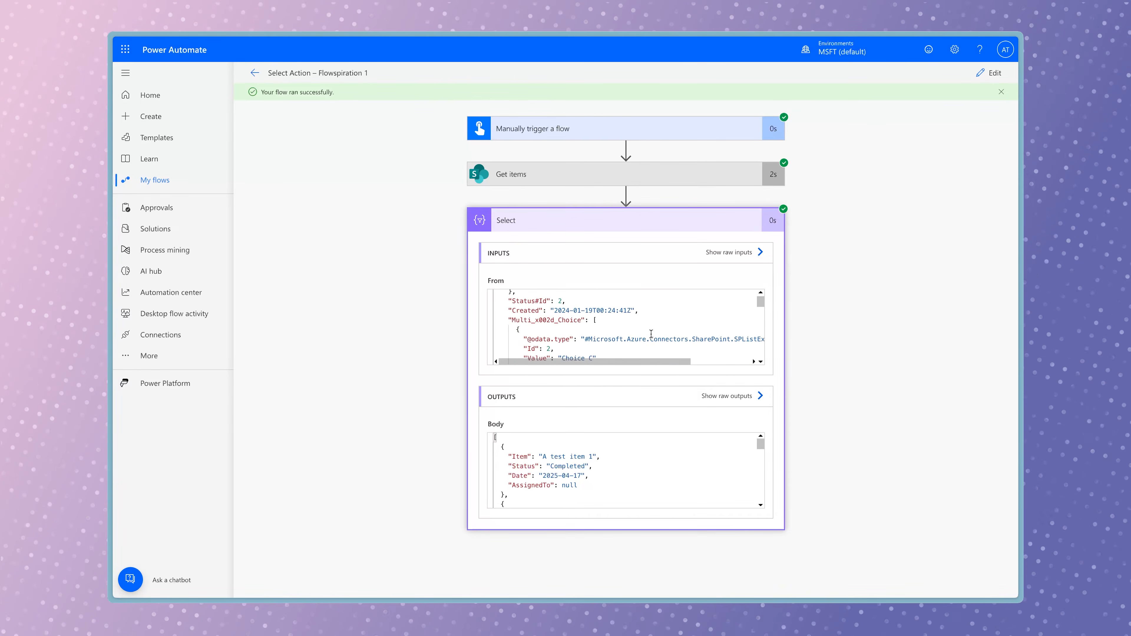
pyautogui.scroll(-8, 651, 334)
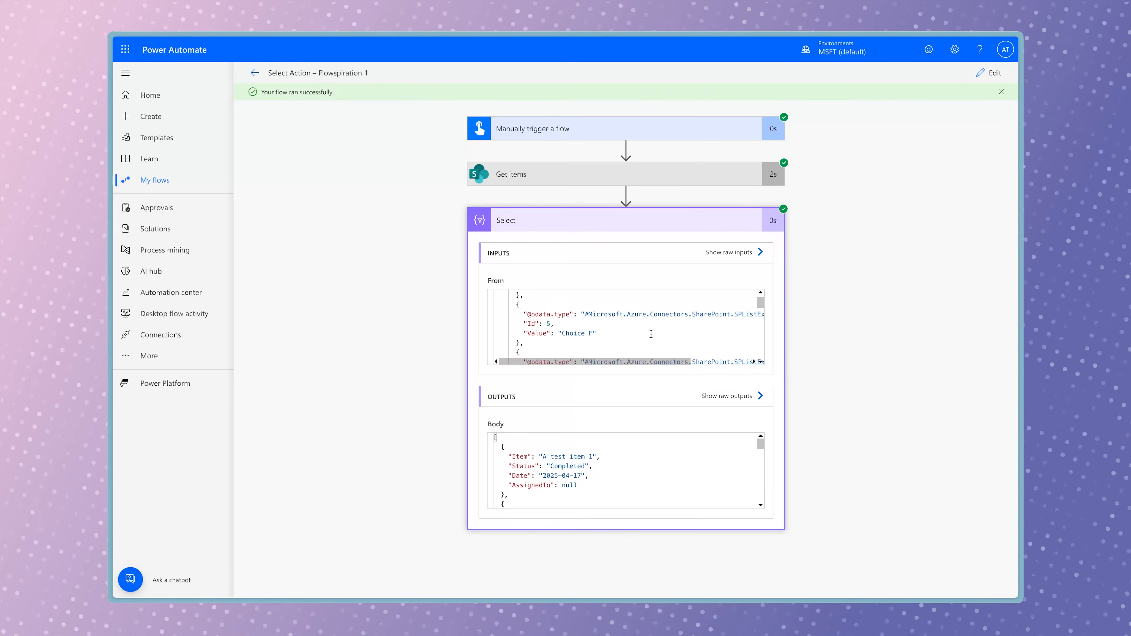
pyautogui.scroll(-10, 650, 334)
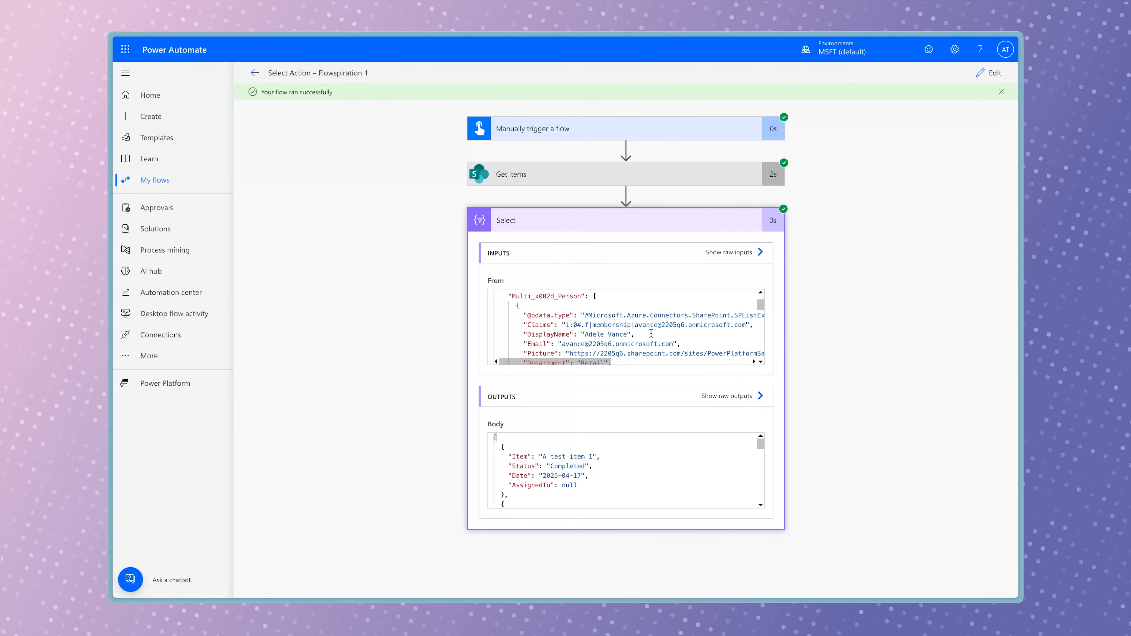
pyautogui.scroll(-10, 706, 445)
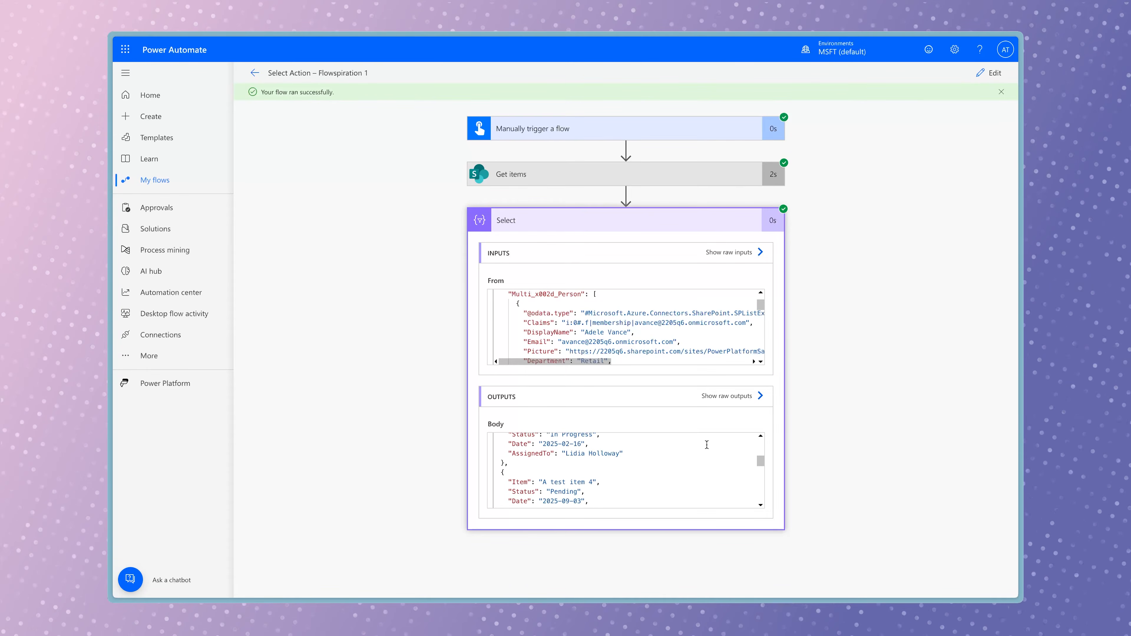
pyautogui.scroll(-10, 706, 445)
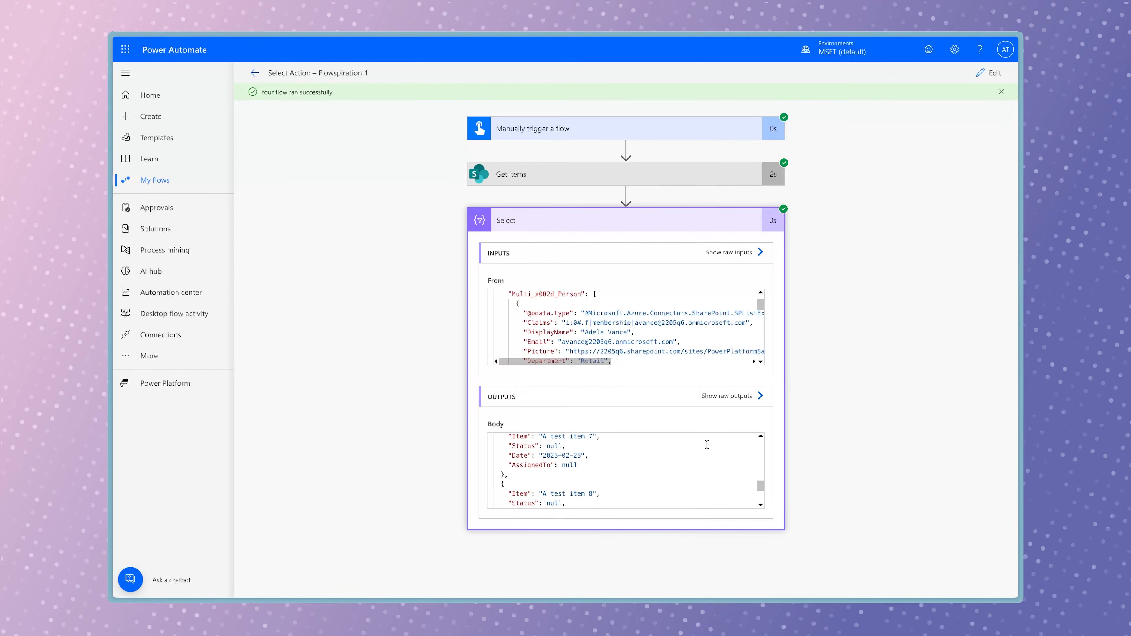
pyautogui.scroll(-5, 706, 444)
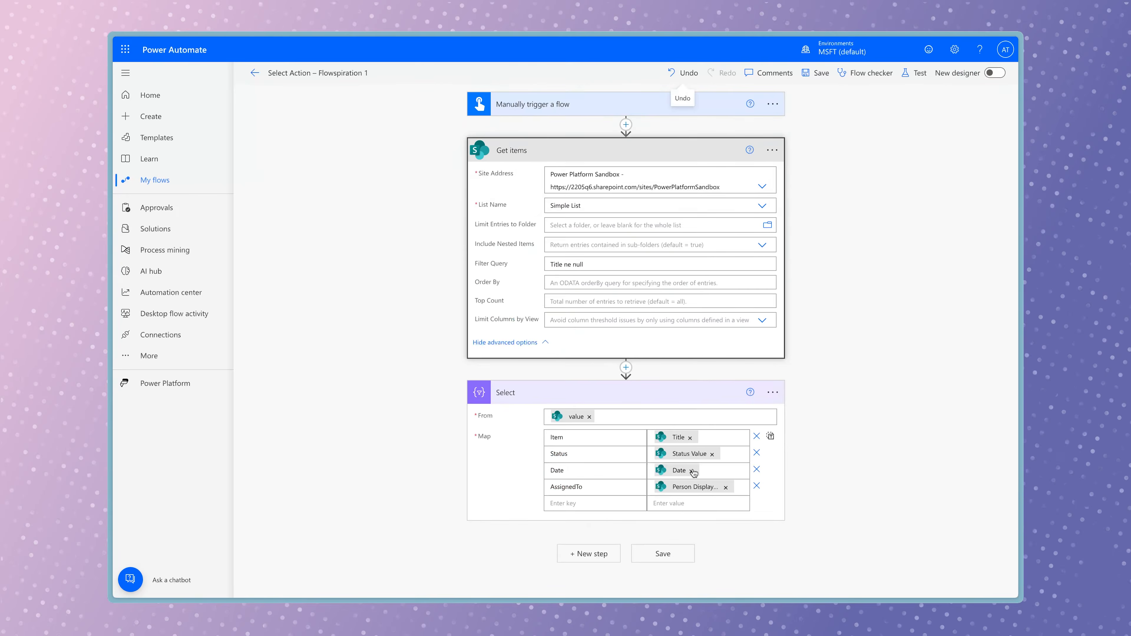
# Remove the Date key's value from the Select map and try to build a formatDateTime() expression with dynamic content for it
pyautogui.click(694, 472)
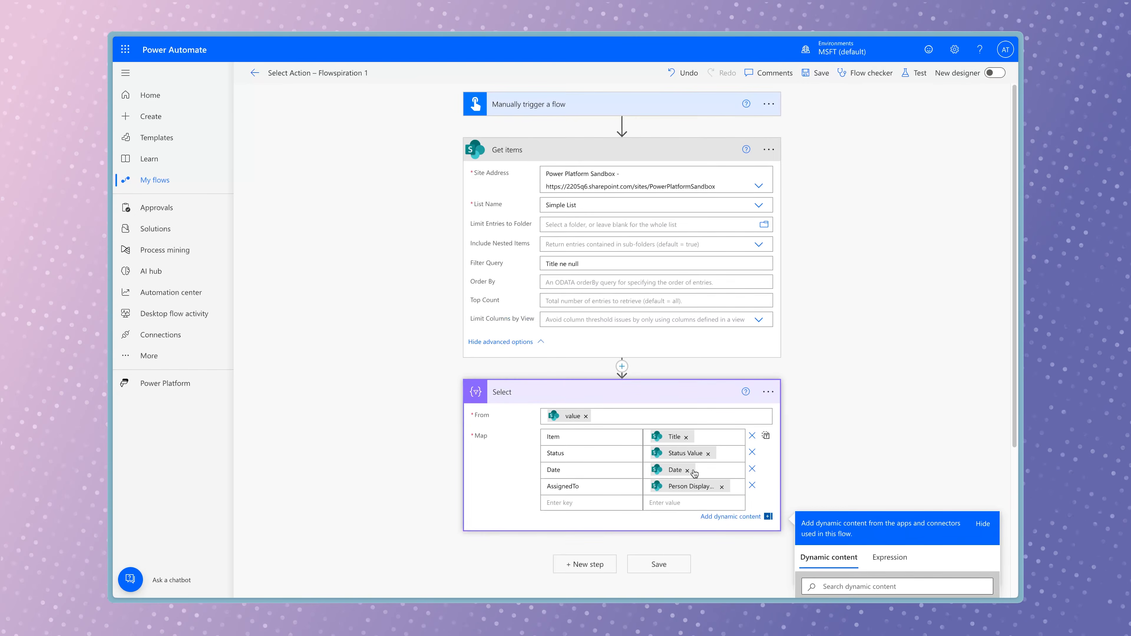
pyautogui.click(687, 471)
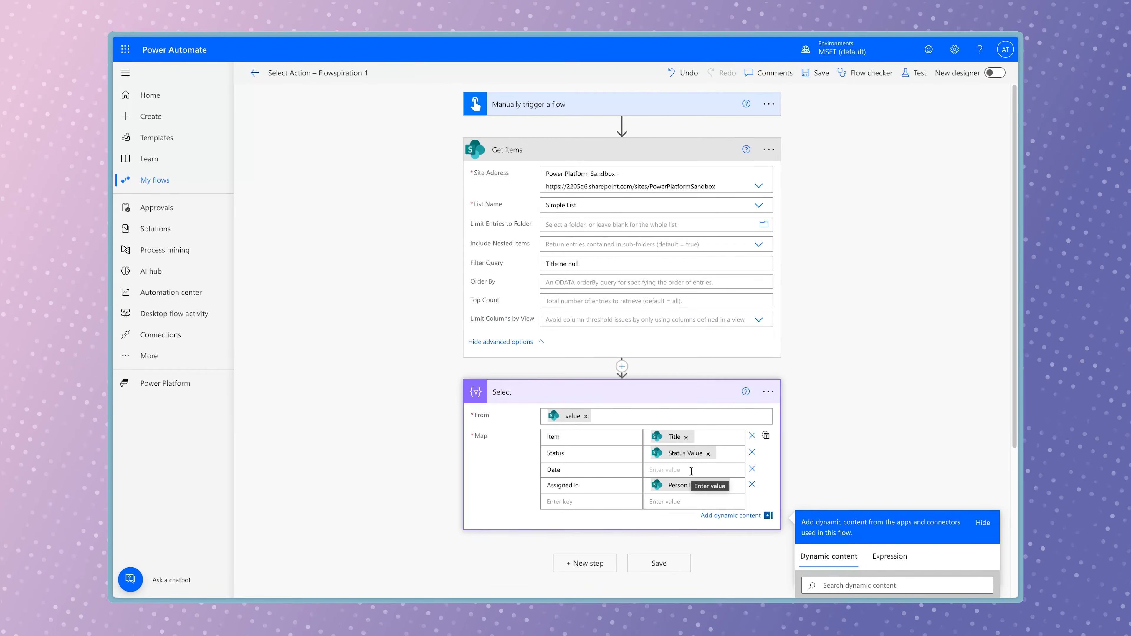
pyautogui.scroll(-5, 864, 474)
pyautogui.click(897, 353)
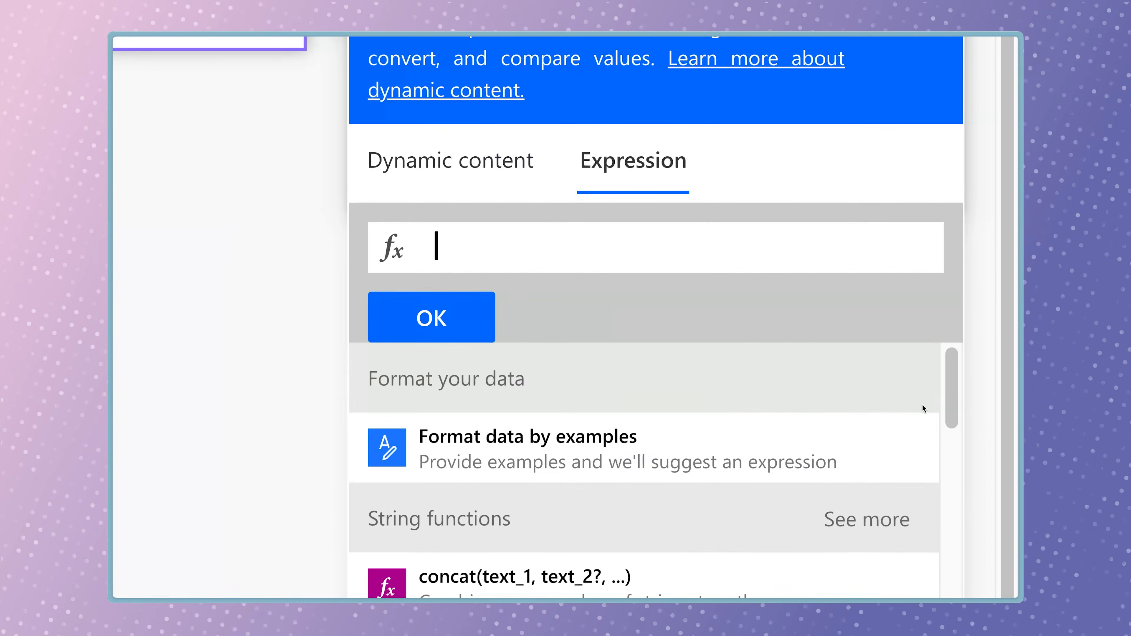
pyautogui.write('form')
pyautogui.press('Tab')
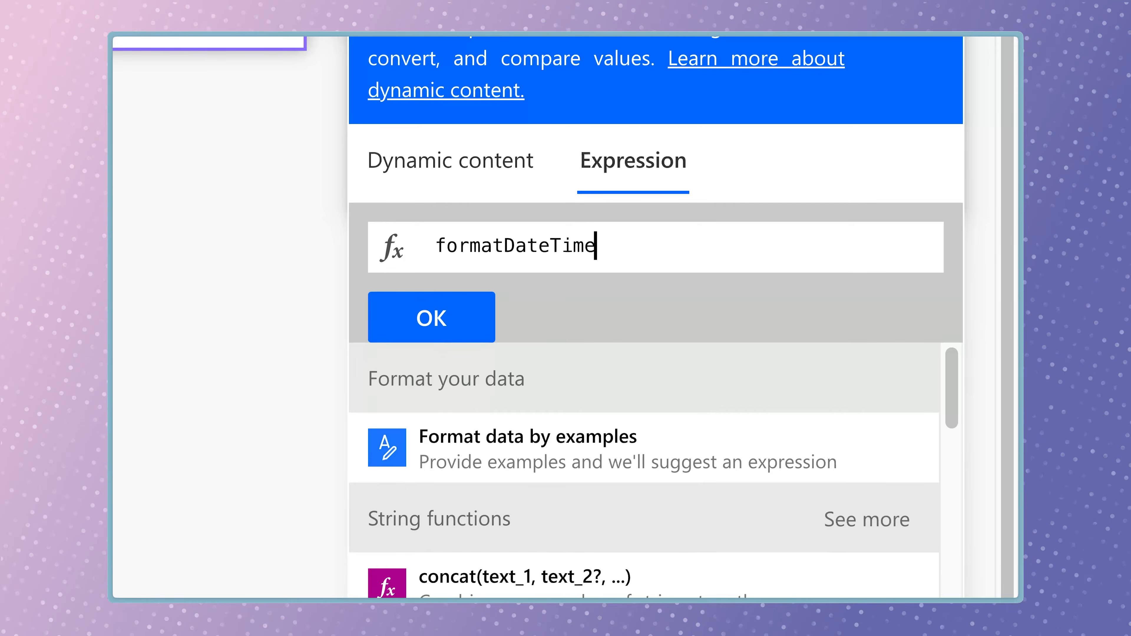
pyautogui.write('(')
pyautogui.click(498, 175)
pyautogui.scroll(-2, 716, 369)
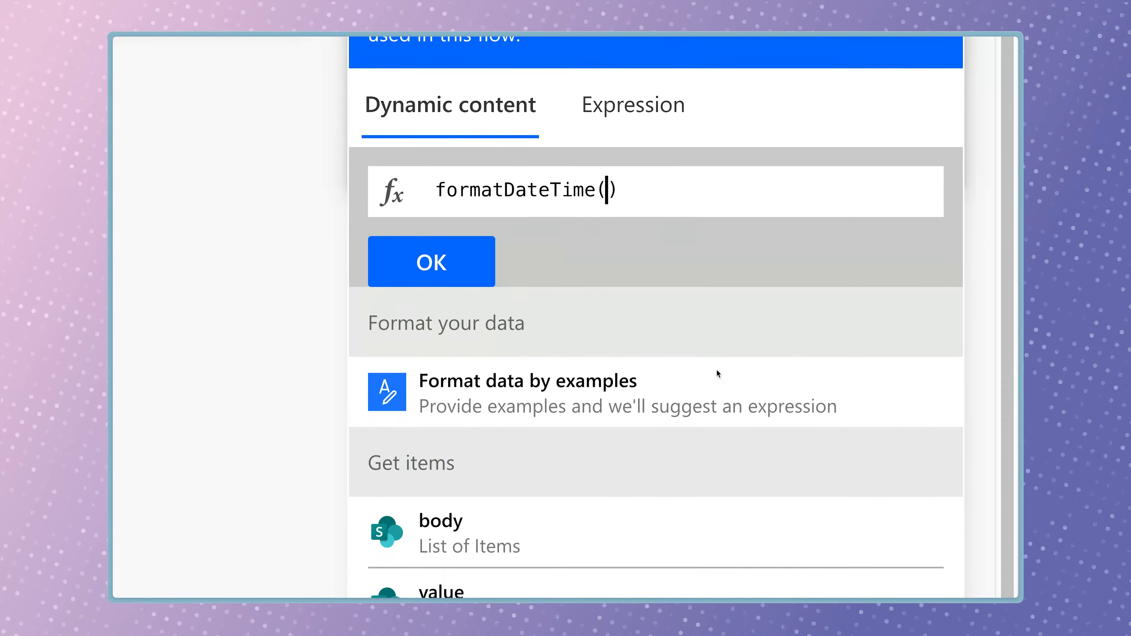
pyautogui.scroll(-2, 717, 374)
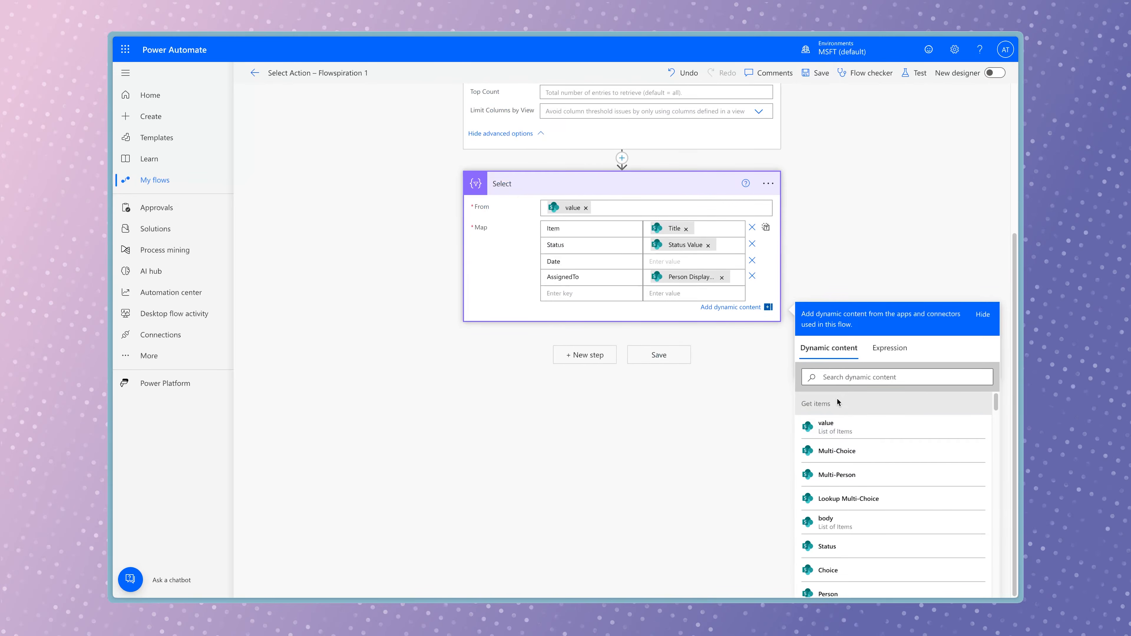
# Insert the Get items Date column as the Date key's value to check its underlying reference, and remove it again
pyautogui.write('date')
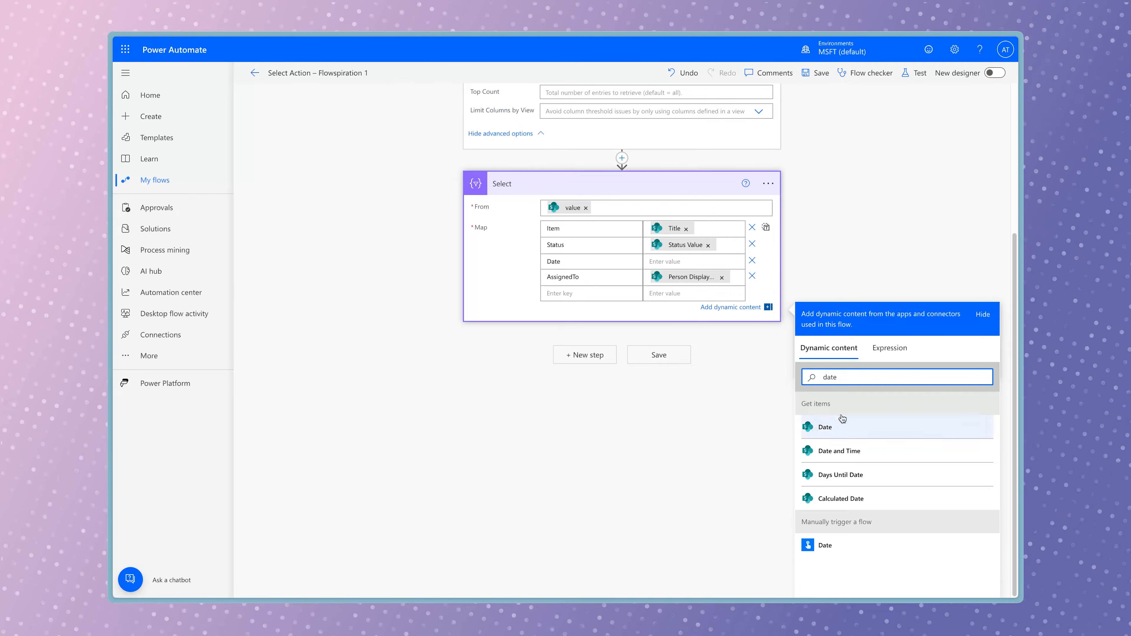
pyautogui.click(841, 426)
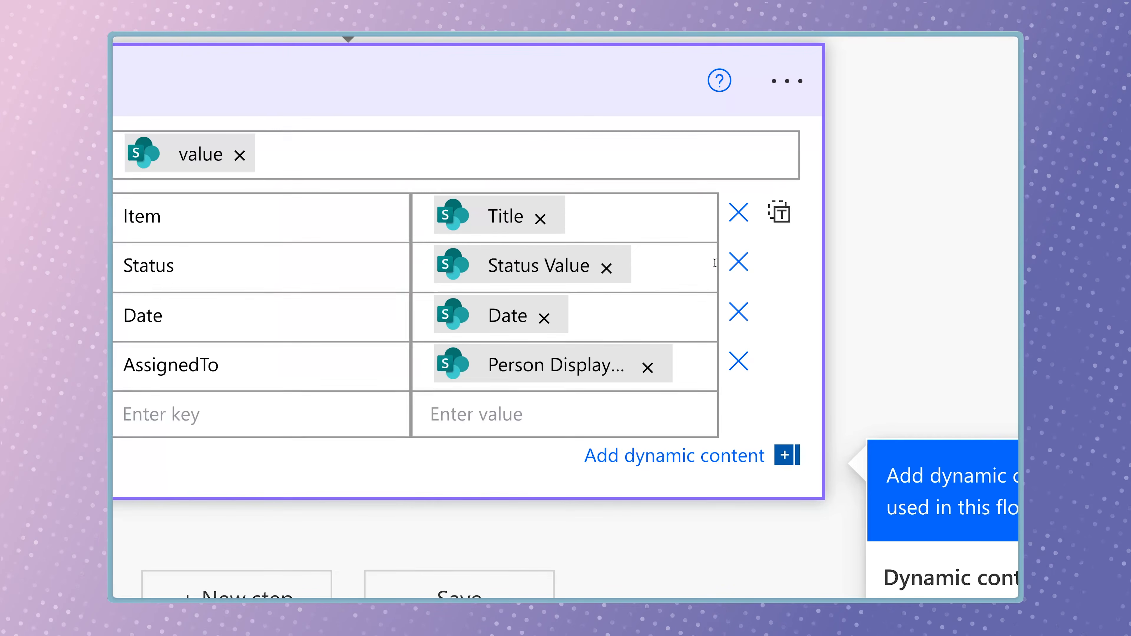
pyautogui.moveTo(475, 323)
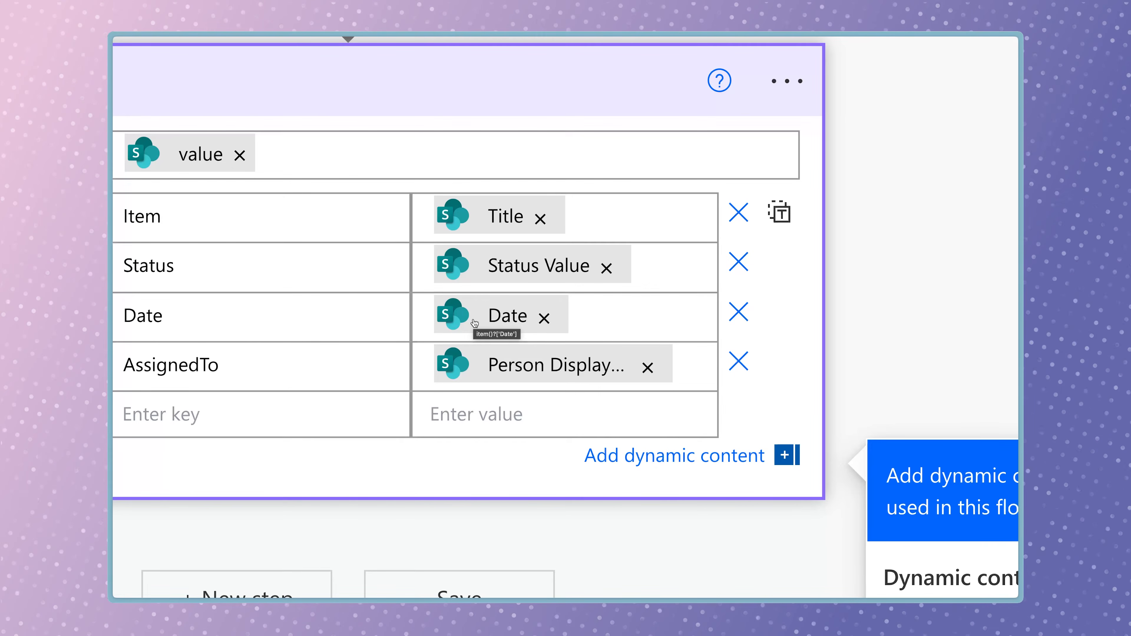
pyautogui.click(544, 318)
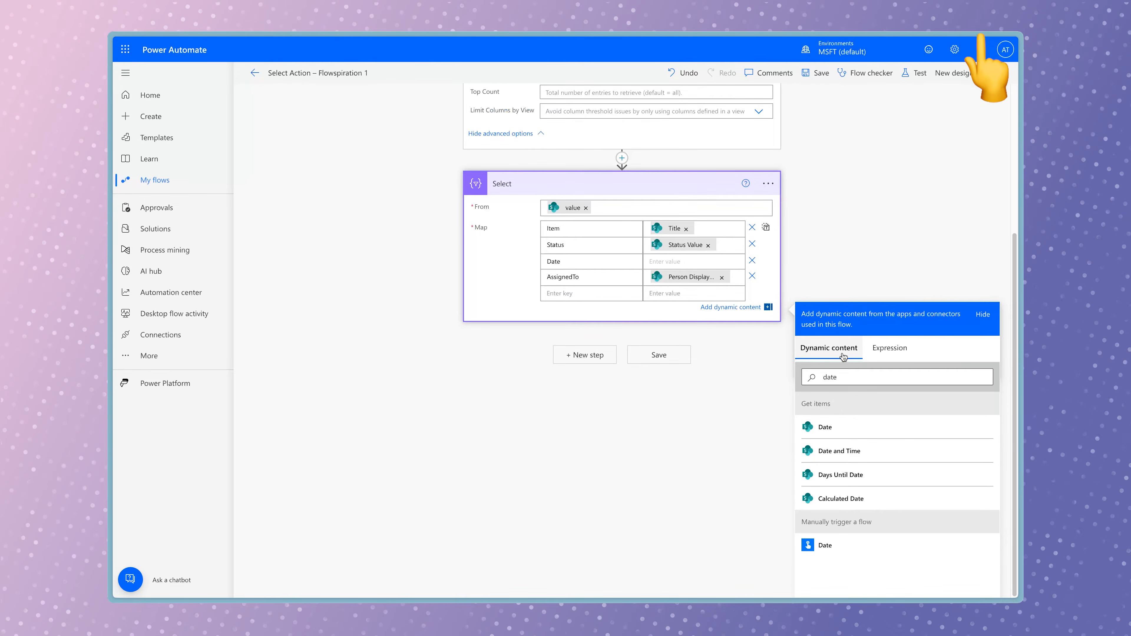
# Write the expression formatDateTime(item()?['Date']) for the Date key of the Select map
pyautogui.click(890, 350)
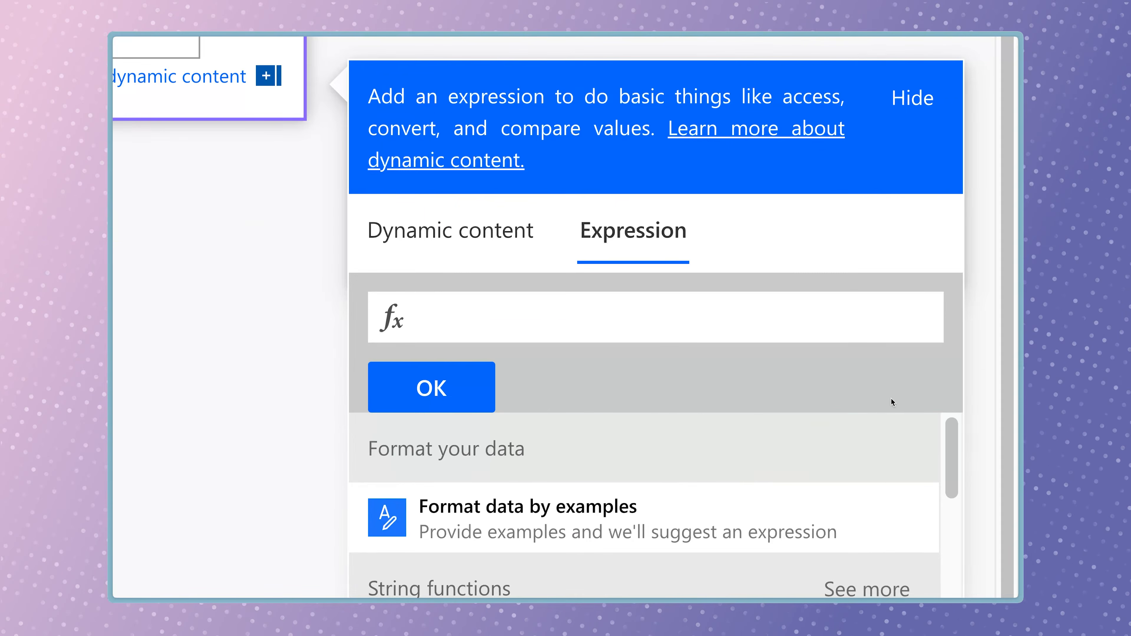
pyautogui.write('form')
pyautogui.press('Return')
pyautogui.write('(')
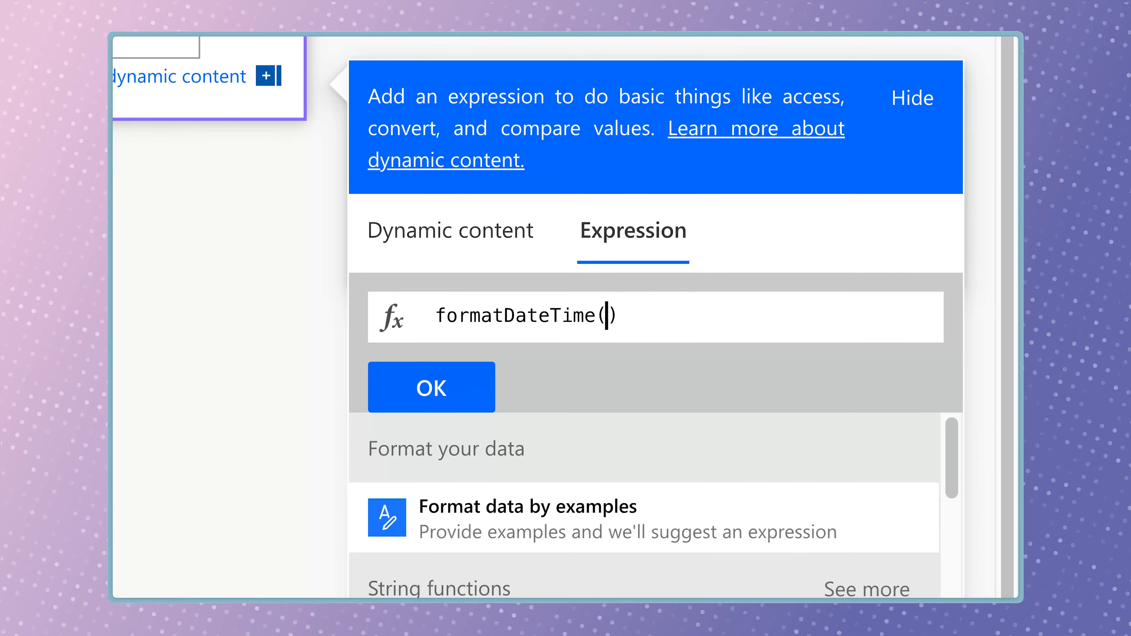
pyautogui.write('item')
pyautogui.press('Return')
pyautogui.write("?['D")
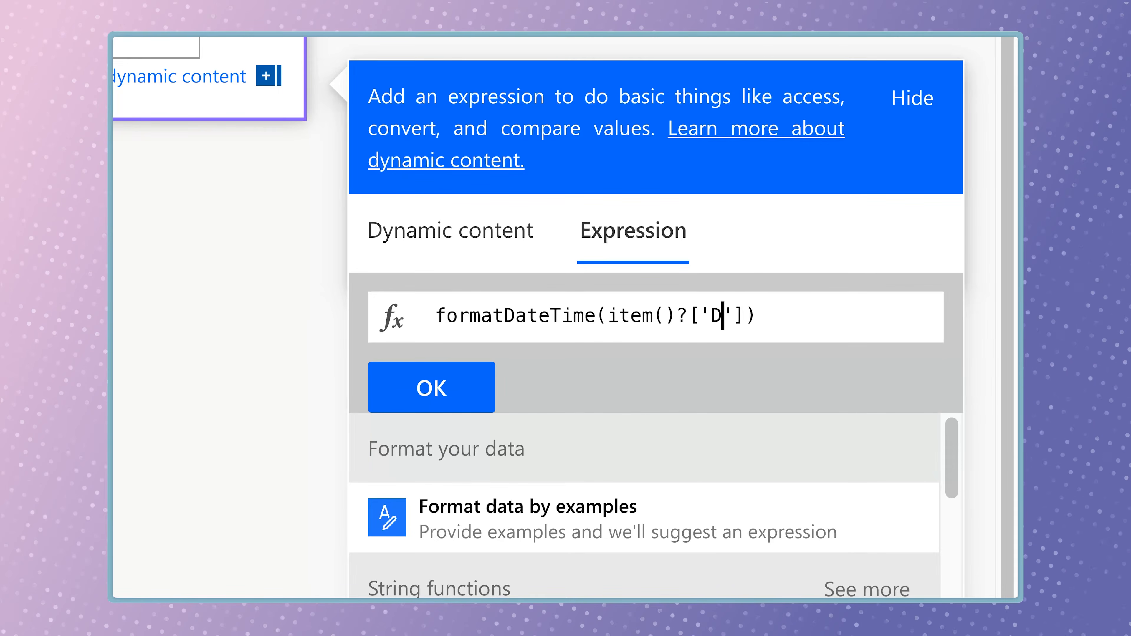
pyautogui.write('ate')
pyautogui.click(791, 315)
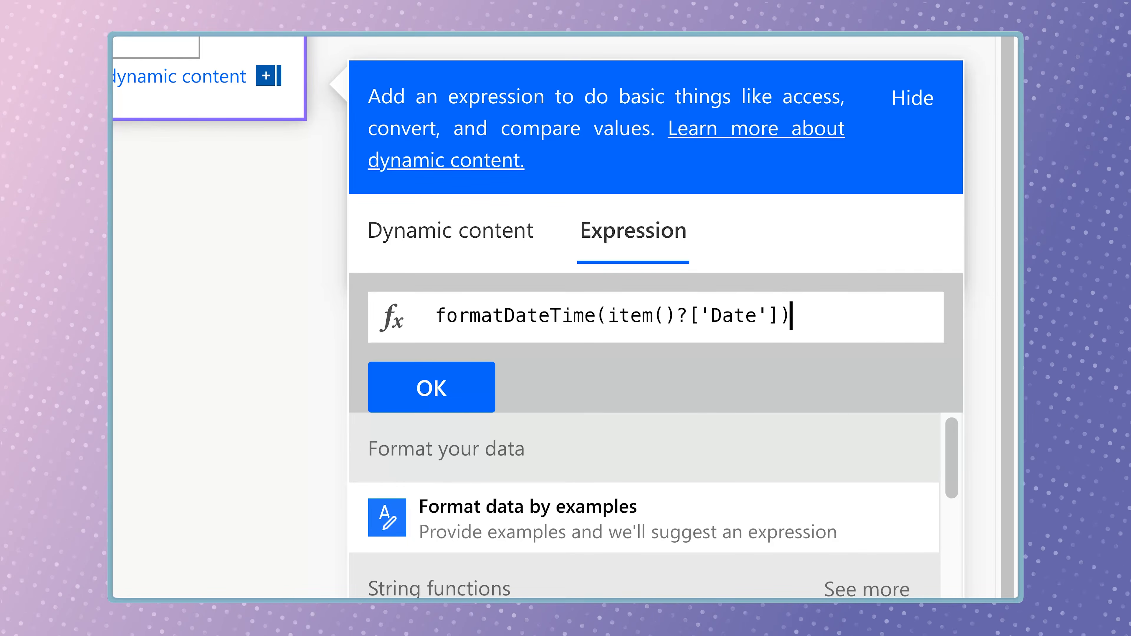
# Add the format 'MMMM dd, yyyy' to the formatDateTime expression and insert it as the Date key's value
pyautogui.press('Left')
pyautogui.write(",'MMMM ")
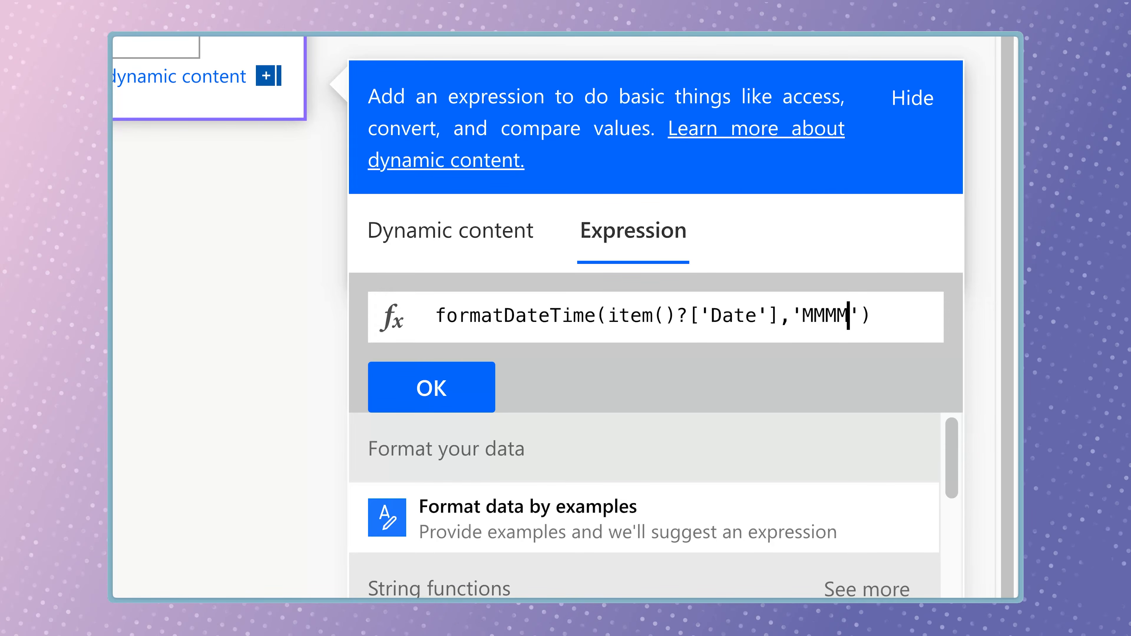
pyautogui.write('dd, yyy')
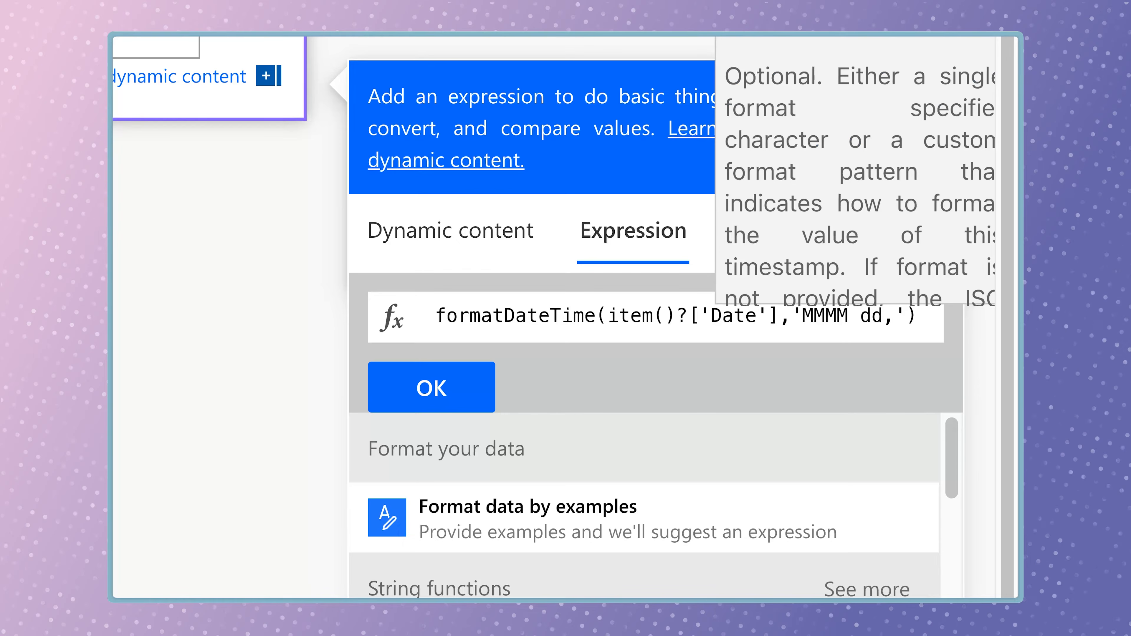
pyautogui.write('y')
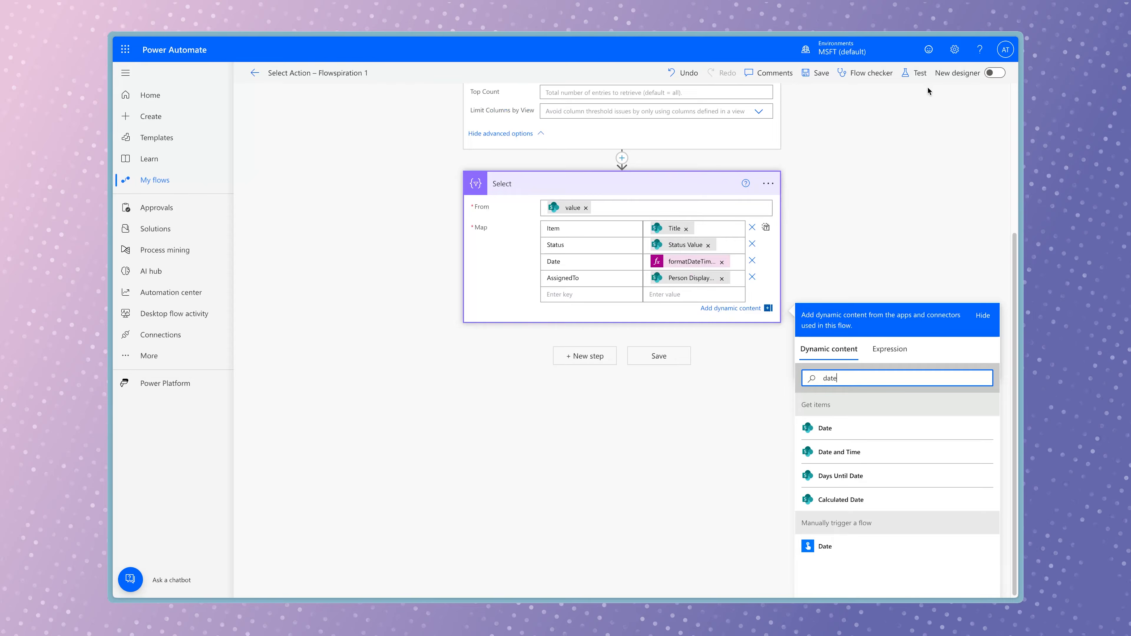
# Save the flow, run it as a manual test and read the full error text in the run details
pyautogui.click(915, 73)
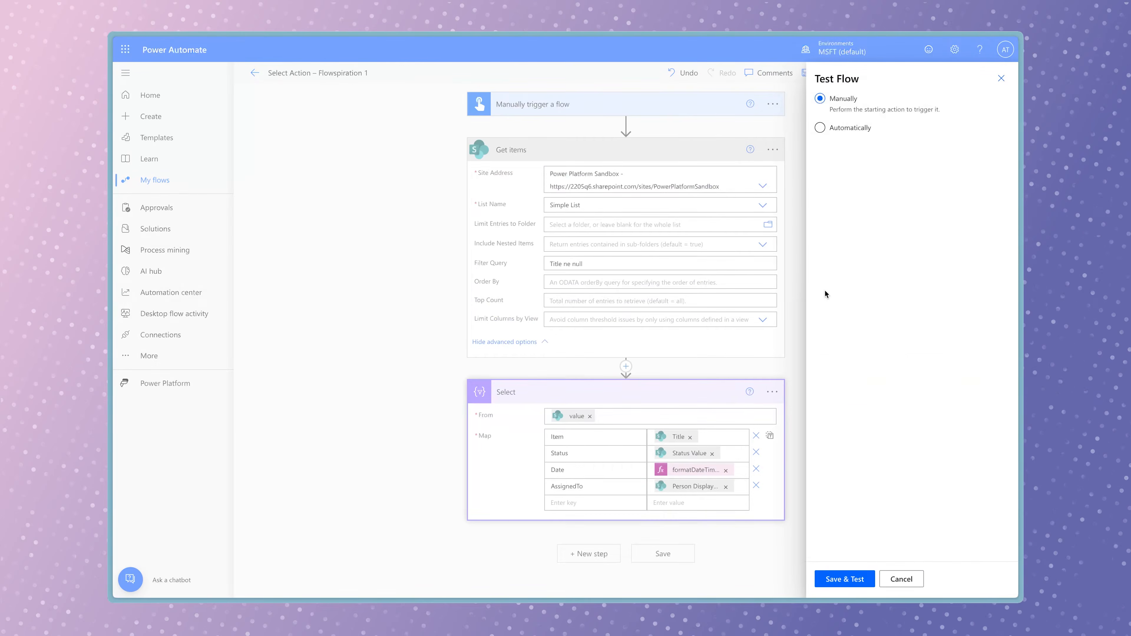
pyautogui.click(855, 581)
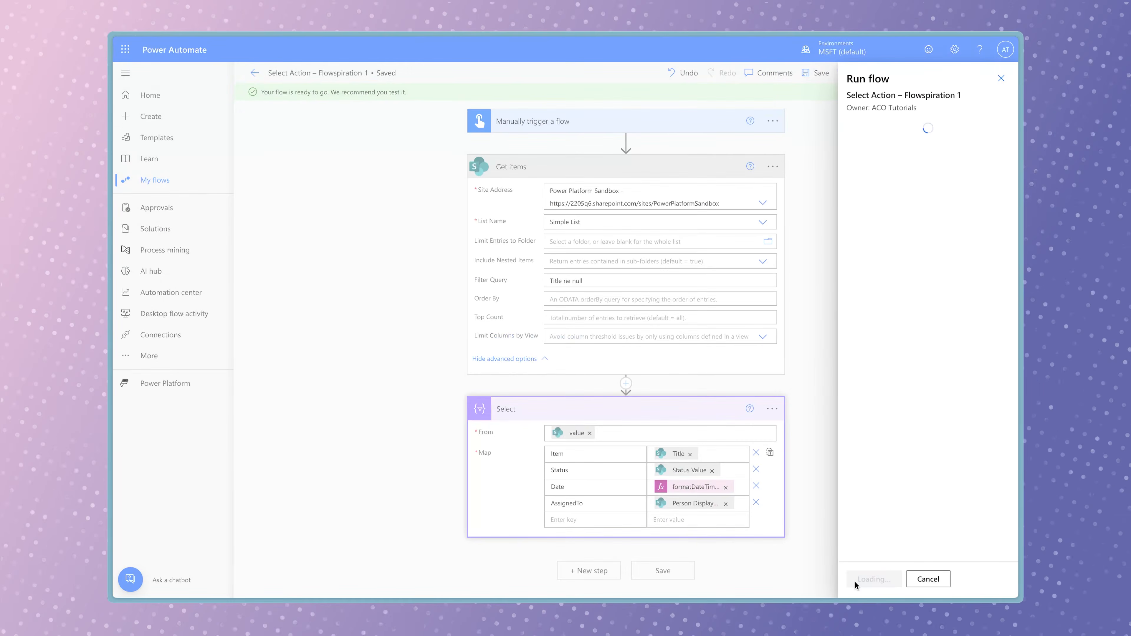
pyautogui.click(859, 581)
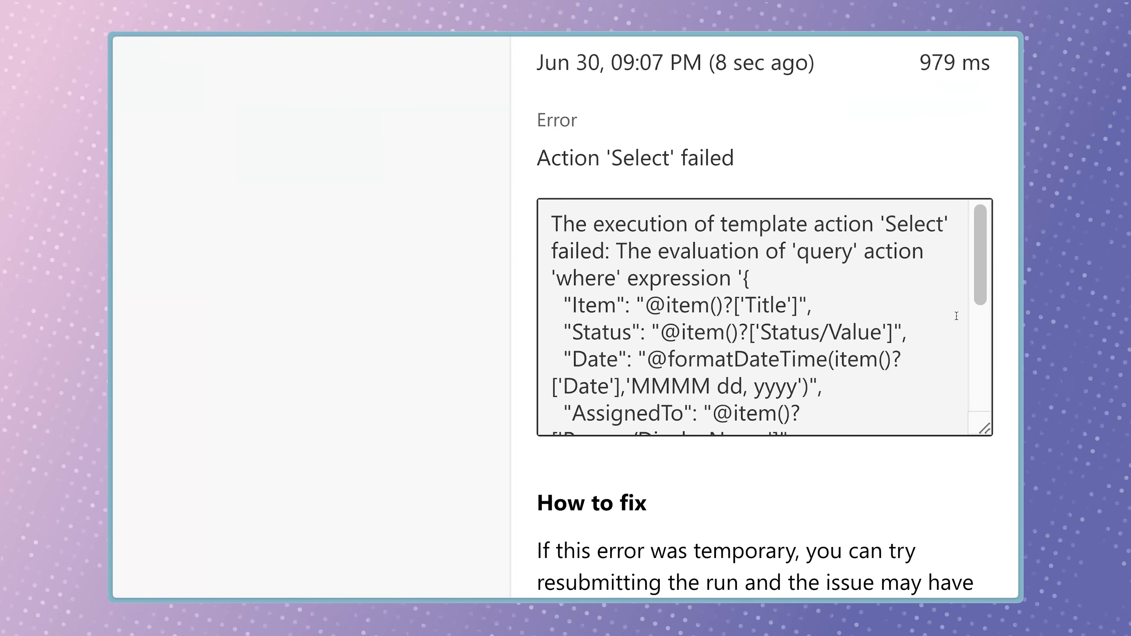
pyautogui.scroll(-5, 956, 316)
pyautogui.scroll(-3, 957, 315)
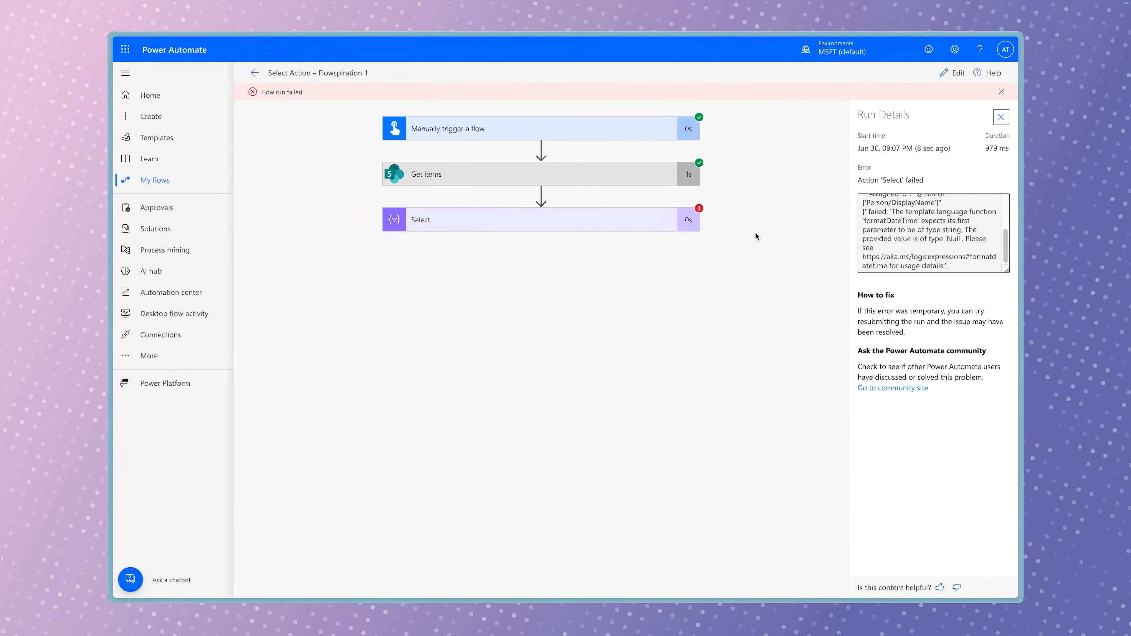
# Reopen the flow for editing and replace the Date key's value with the expression empty(item()?['Date'])
pyautogui.click(953, 72)
pyautogui.click(726, 470)
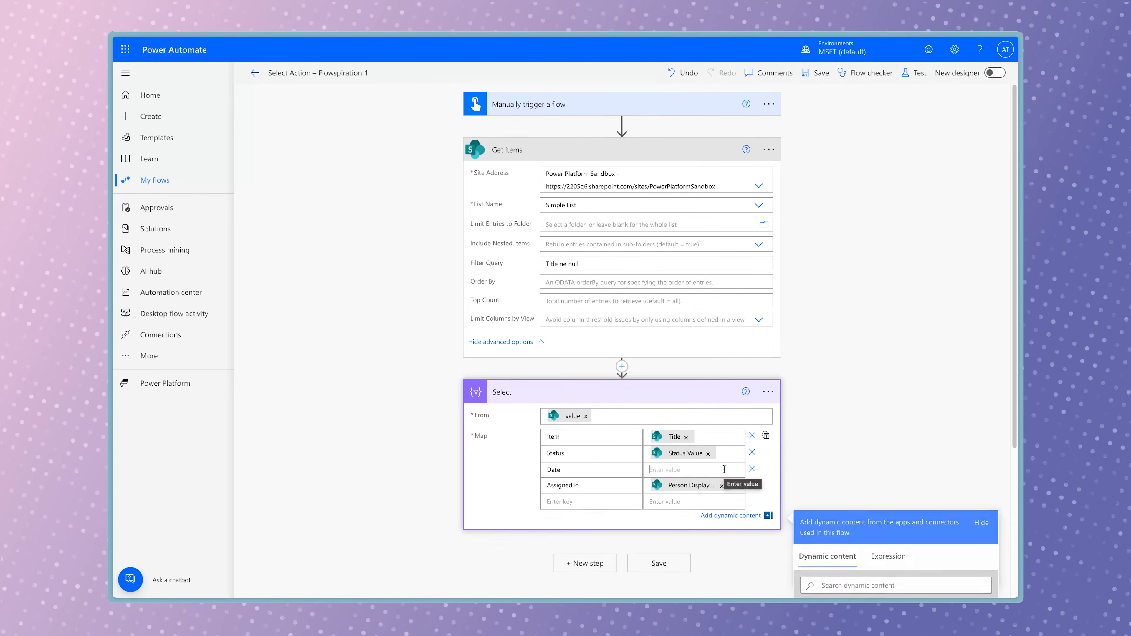
pyautogui.scroll(-3, 910, 461)
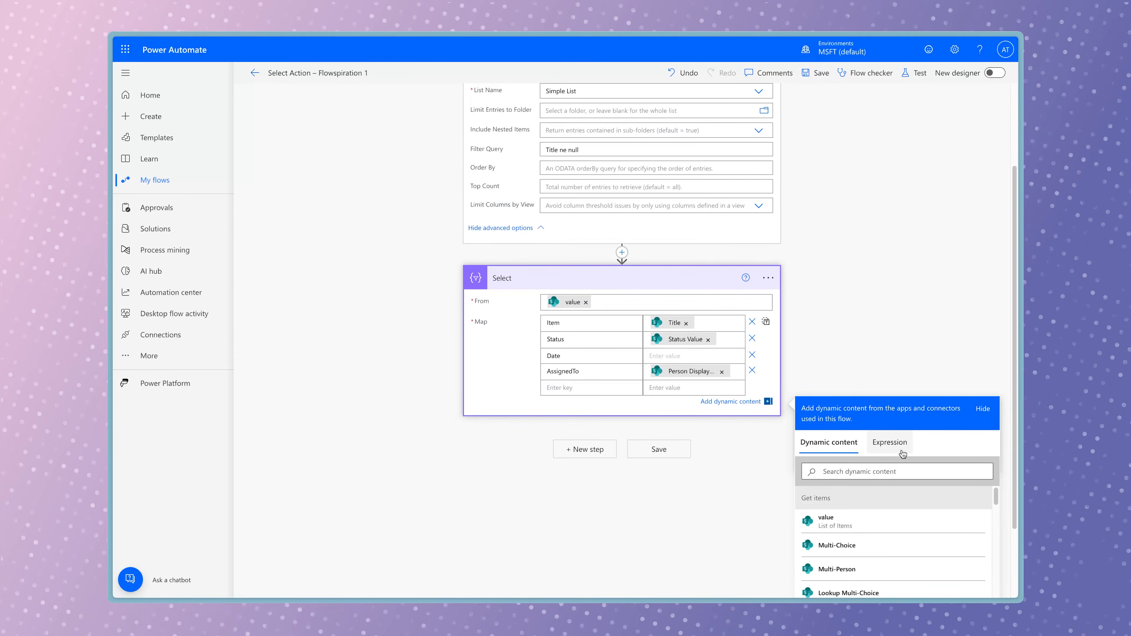
pyautogui.click(895, 453)
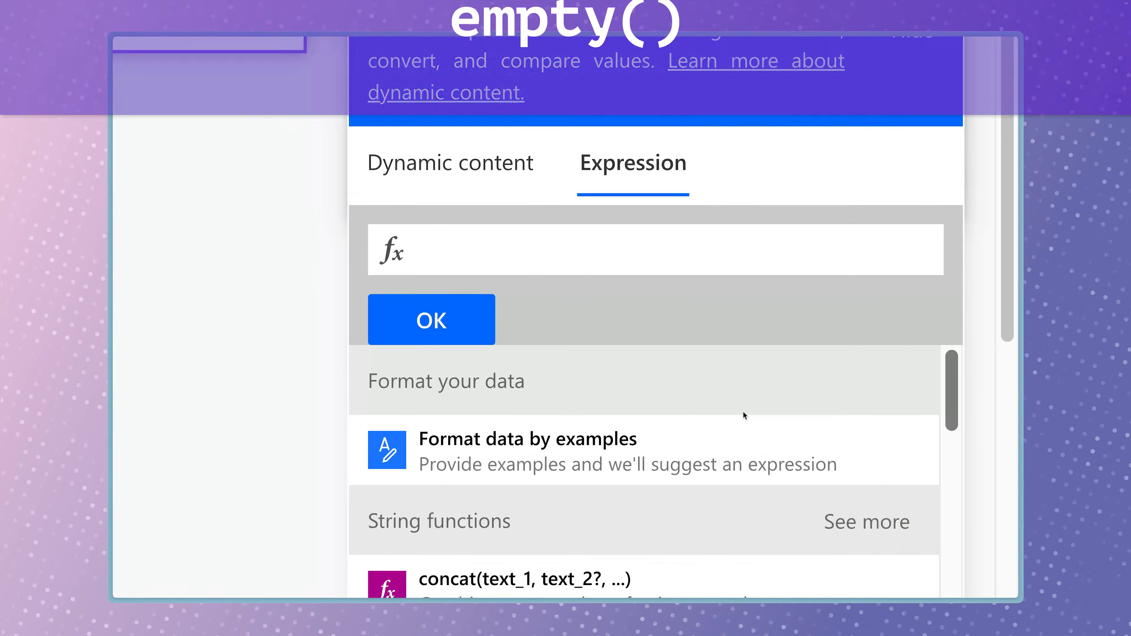
pyautogui.write('emp')
pyautogui.press('Return')
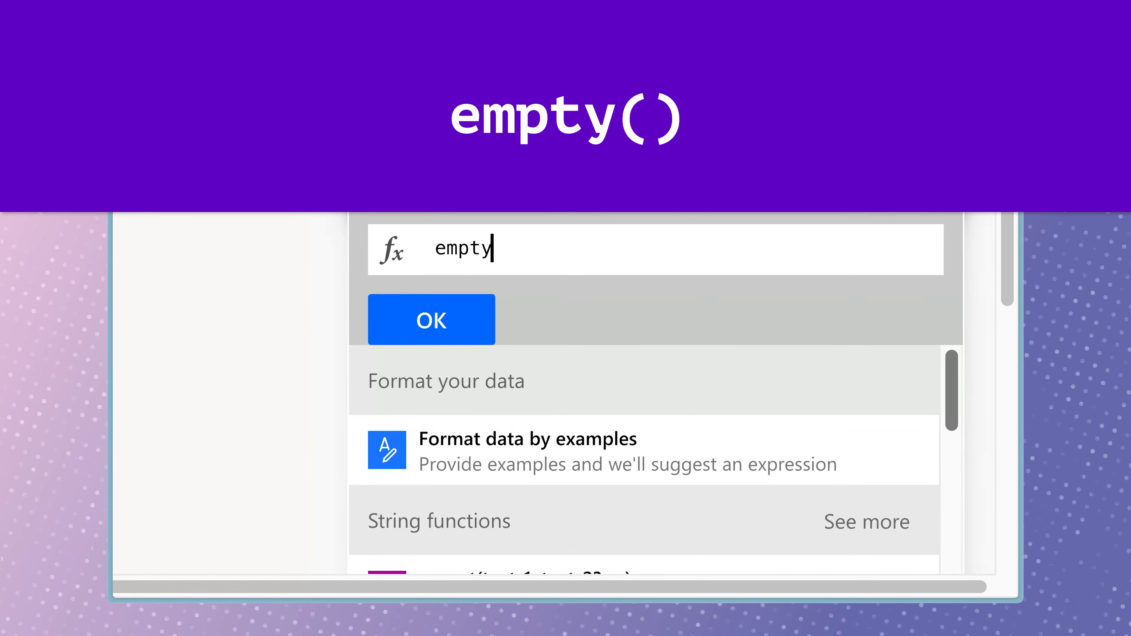
pyautogui.write('(')
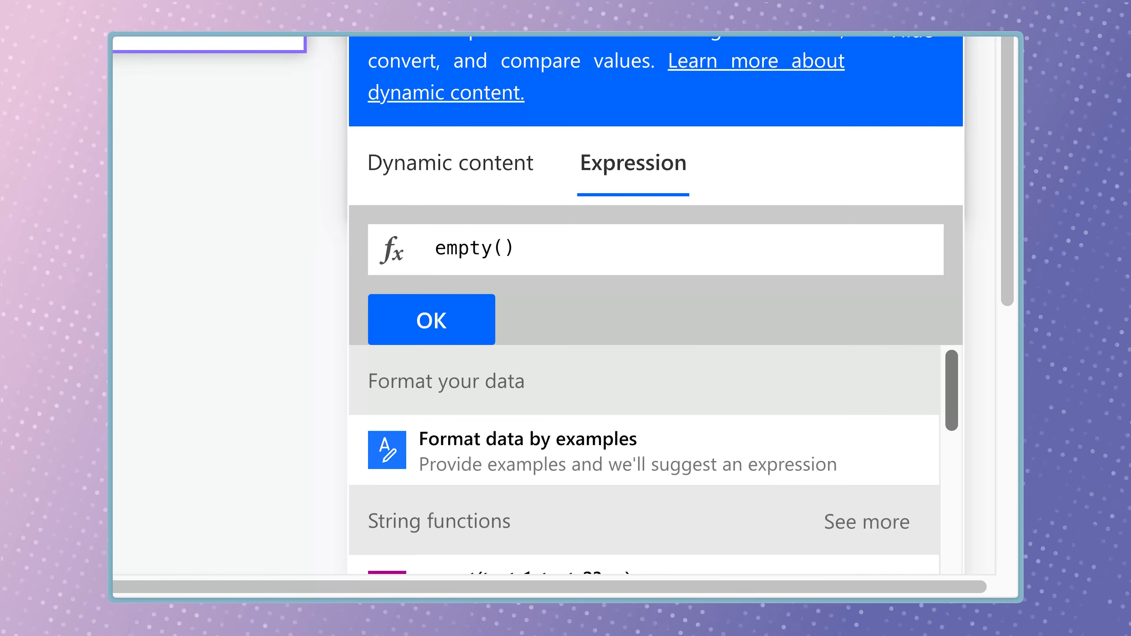
pyautogui.write("item()?['Date")
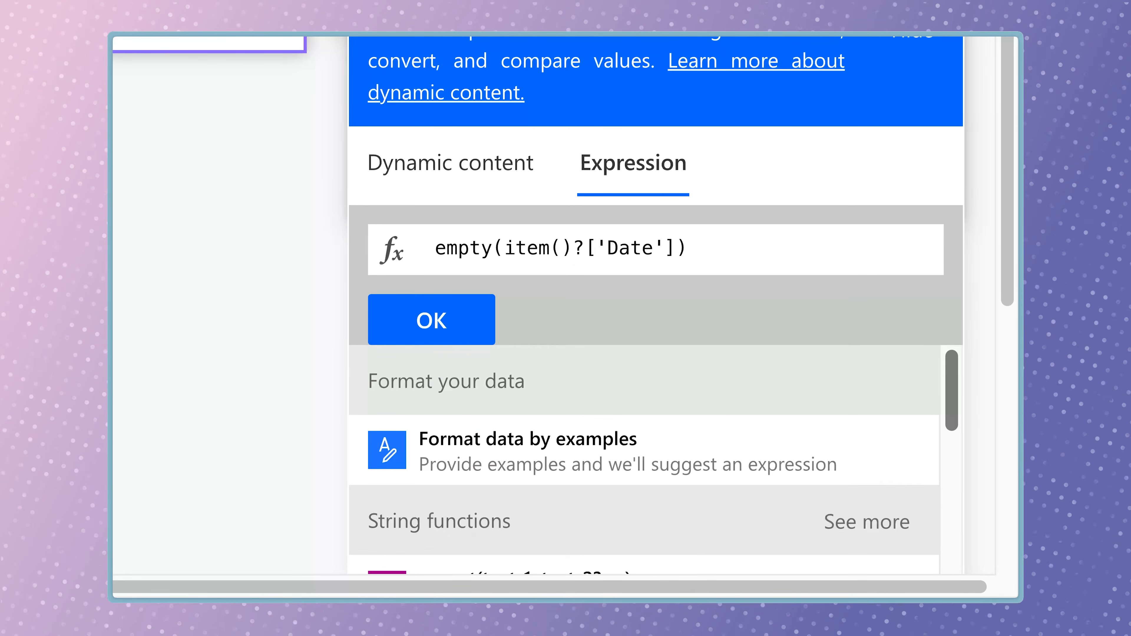
pyautogui.click(430, 329)
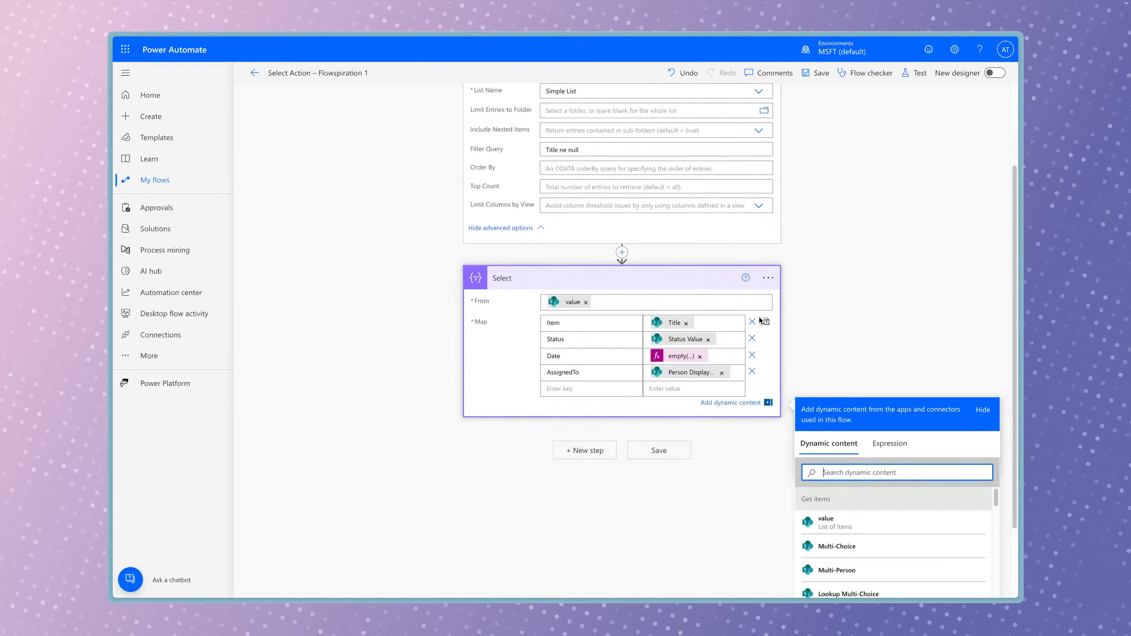
# Save and manually test the flow with the empty() expression, and examine the Select action's Body output
pyautogui.click(912, 53)
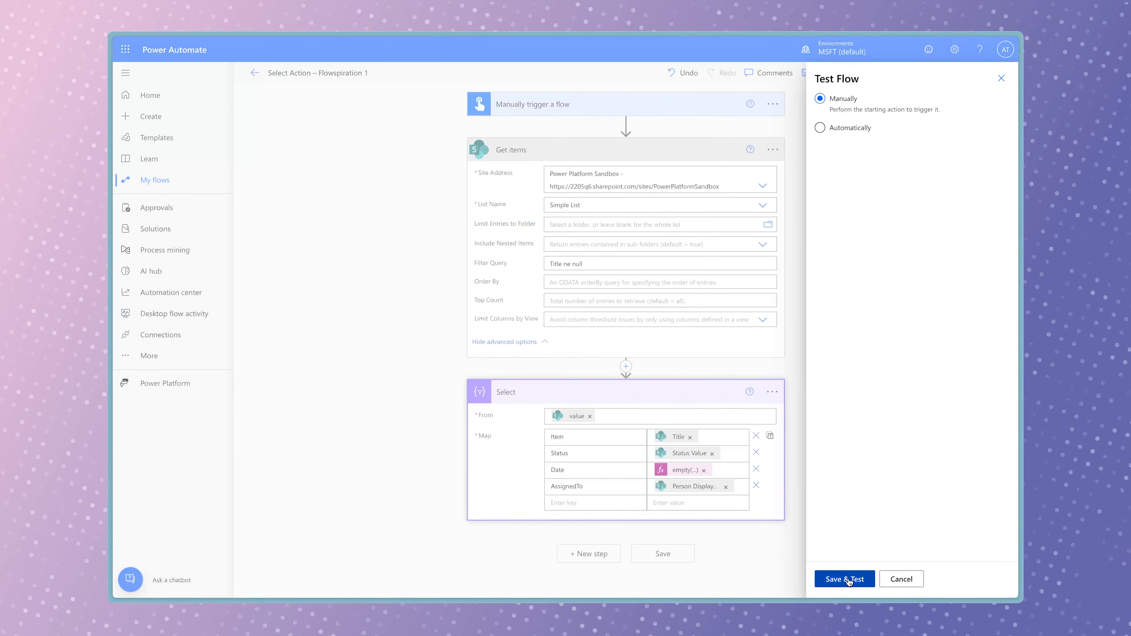
pyautogui.click(848, 580)
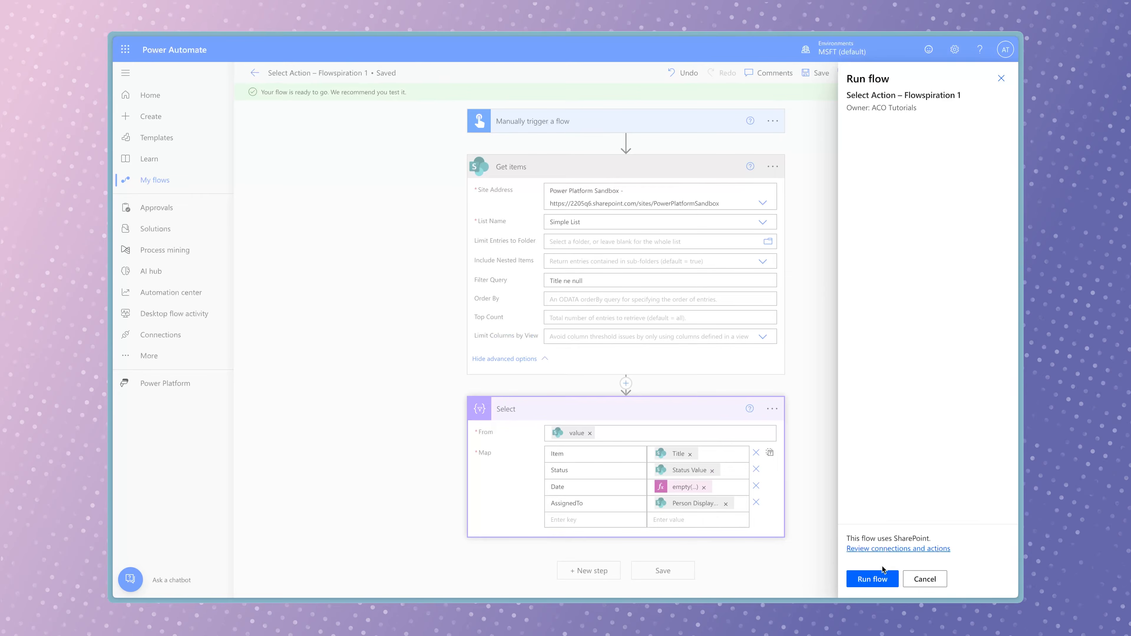
pyautogui.click(879, 578)
pyautogui.click(880, 578)
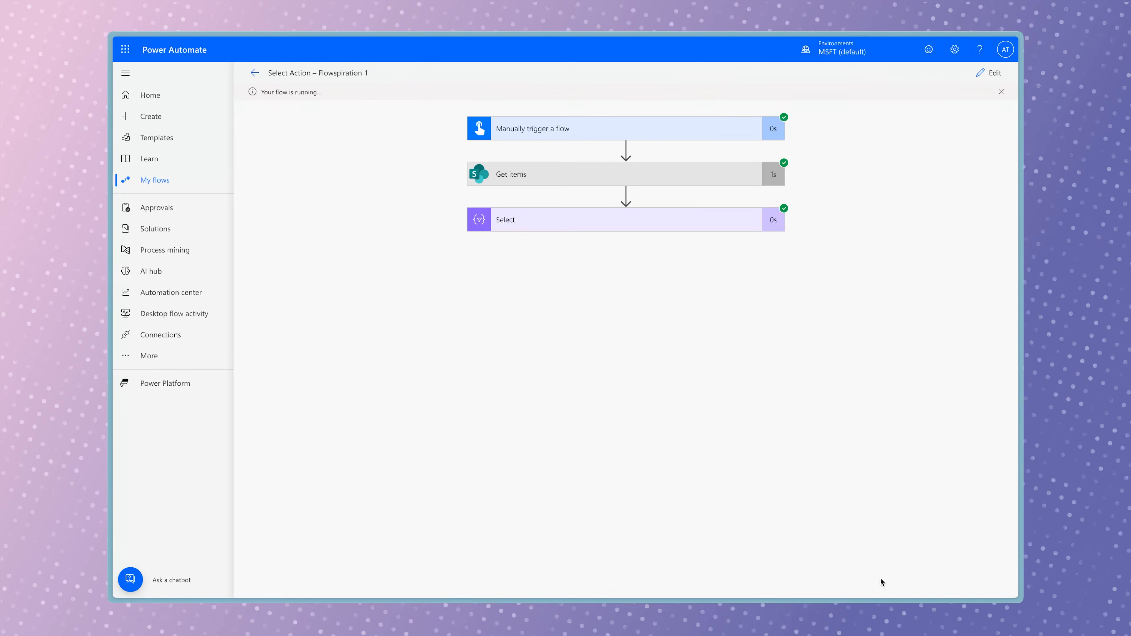
pyautogui.click(642, 225)
pyautogui.scroll(-5, 635, 476)
pyautogui.scroll(-5, 634, 476)
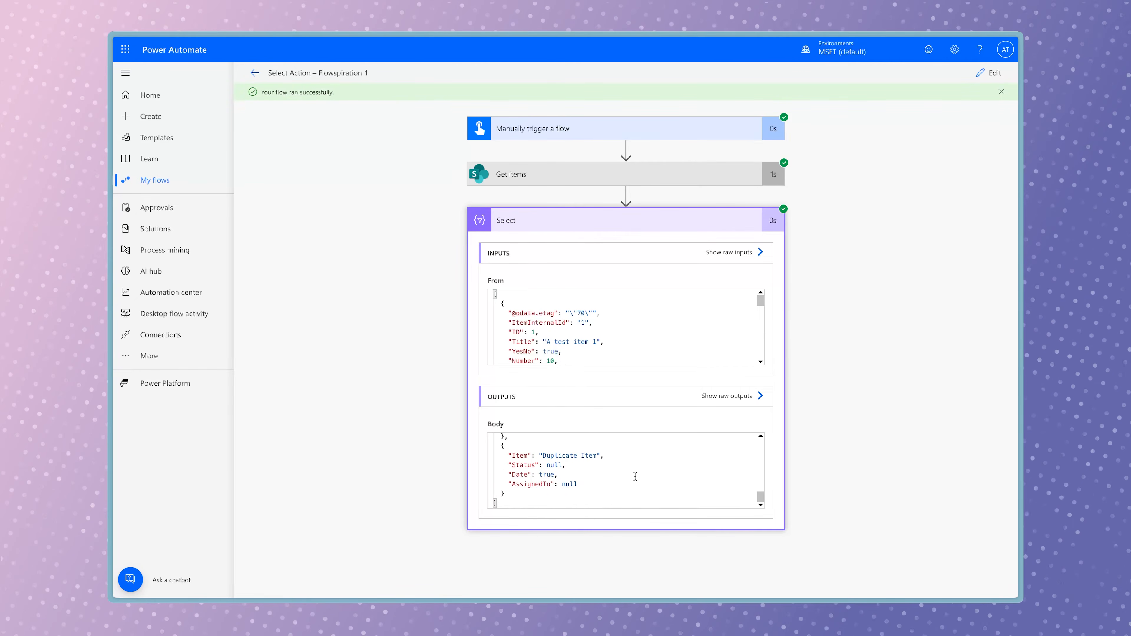
# Reopen the flow for editing and wrap the Date key's empty(item()?['Date']) expression in if(), with null as the value when true
pyautogui.click(984, 73)
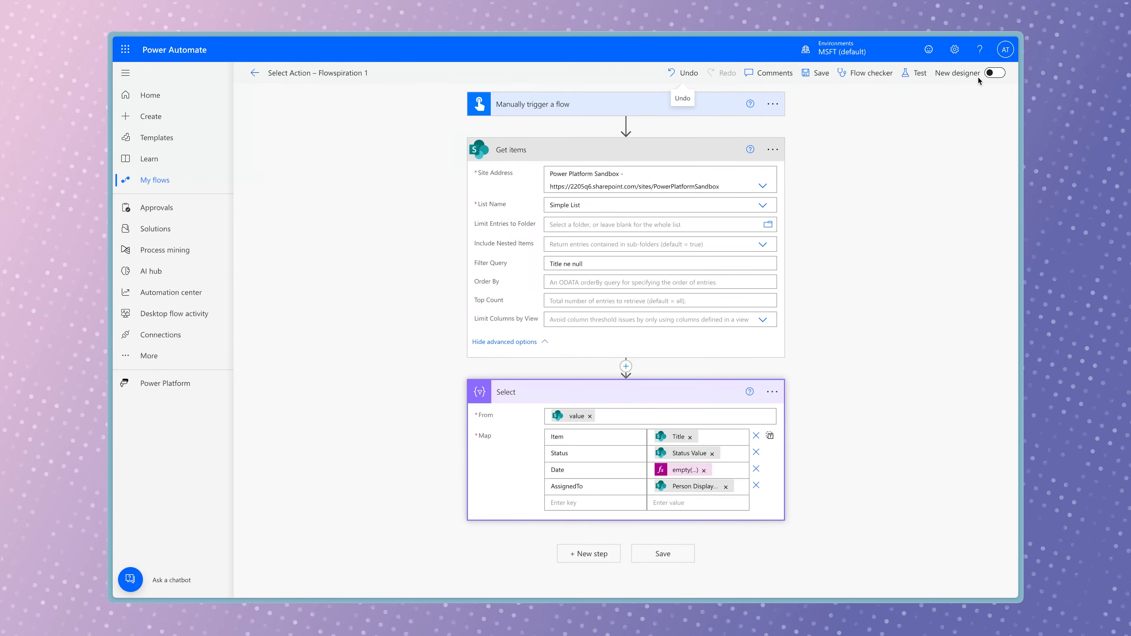
pyautogui.click(682, 472)
pyautogui.scroll(-3, 972, 476)
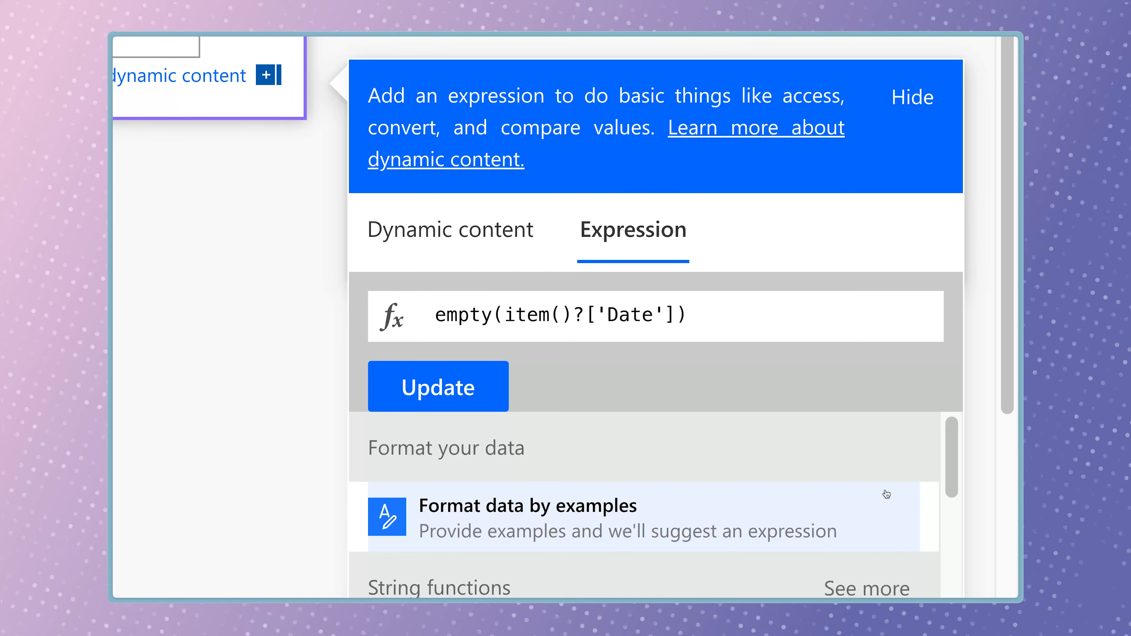
pyautogui.write('if(')
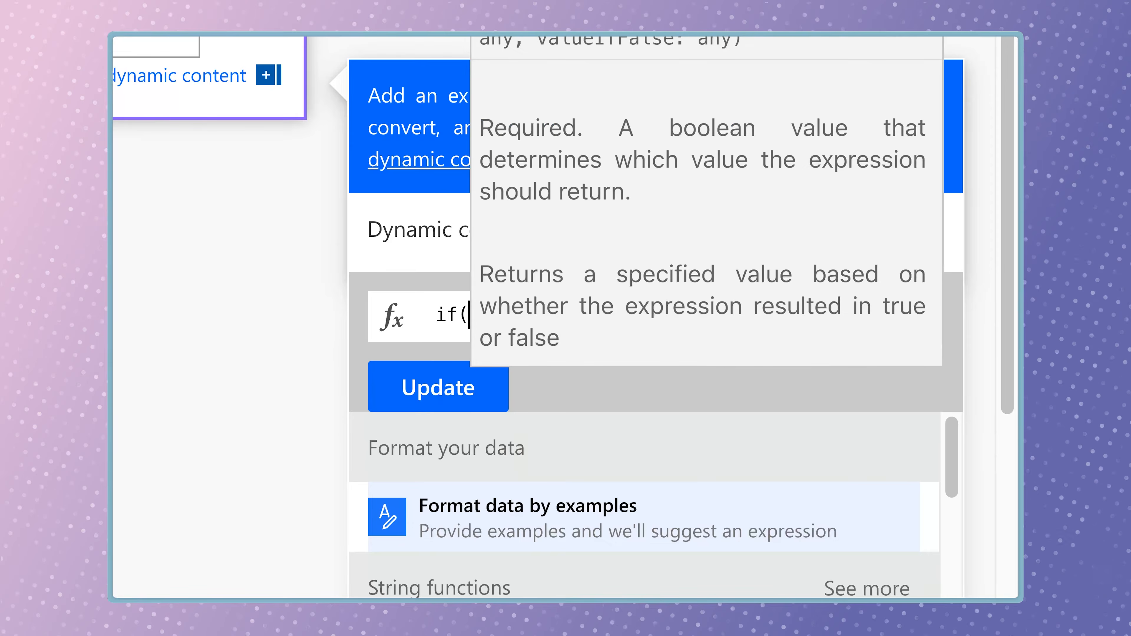
pyautogui.press('Escape')
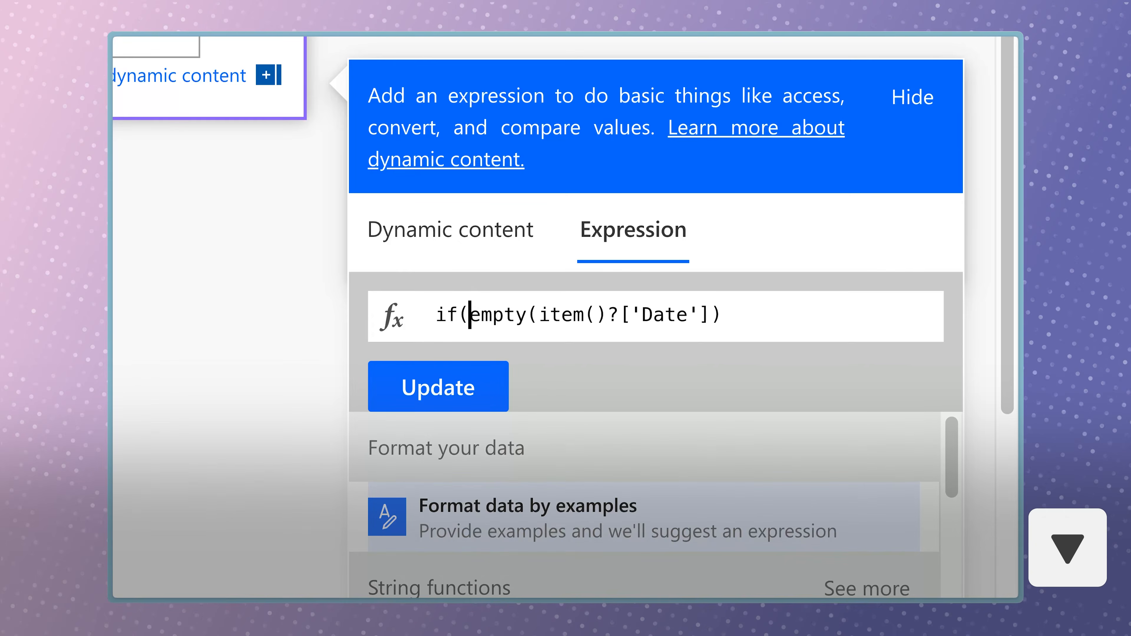
pyautogui.press('Down')
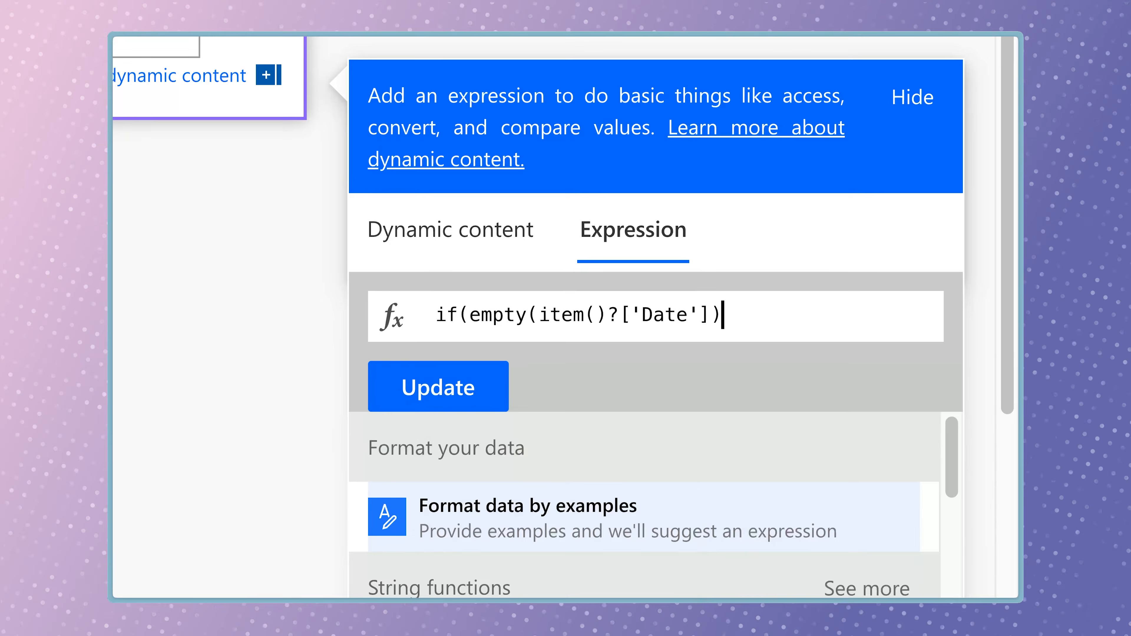
pyautogui.write(',')
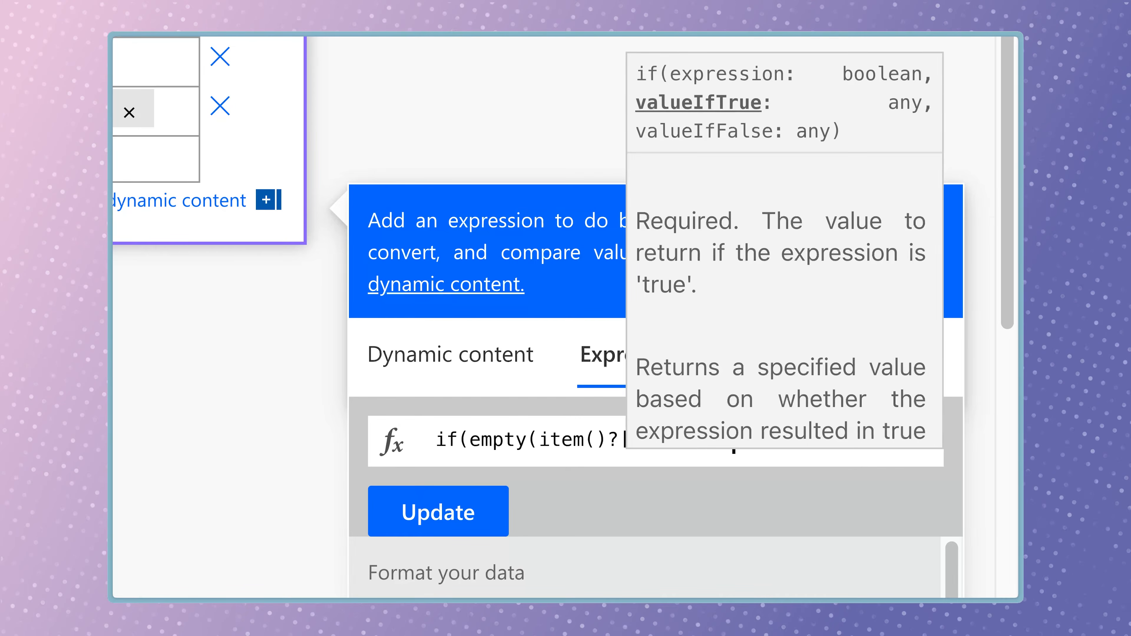
pyautogui.write('null')
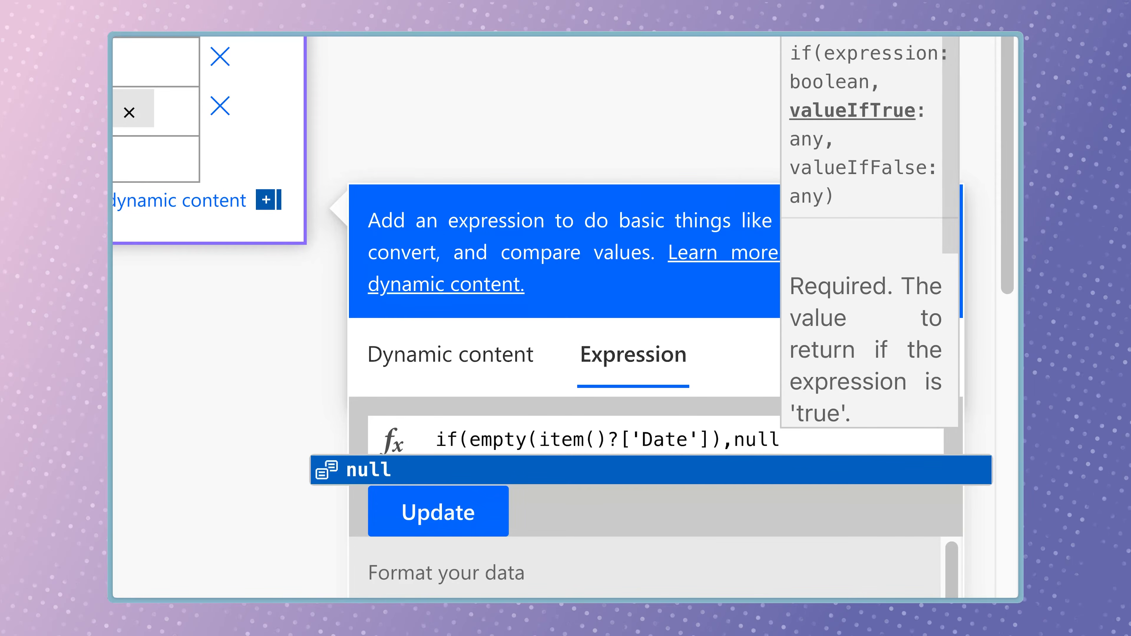
# Add formatDateTime(item()?['Date']) as the value the if() expression returns when false
pyautogui.write(',for')
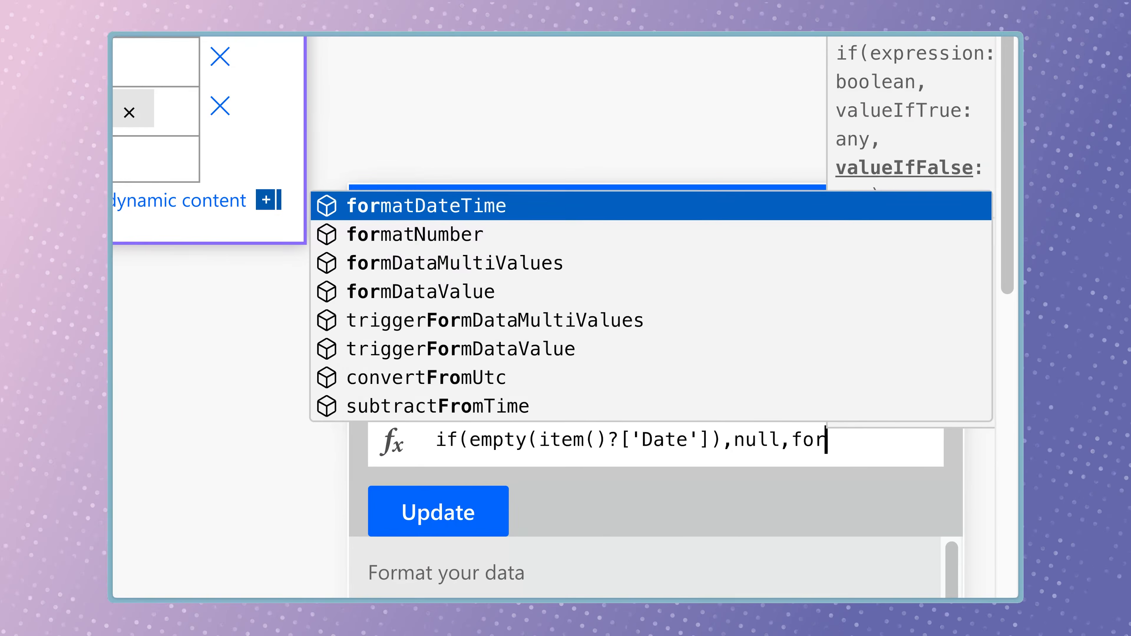
pyautogui.press('Tab')
pyautogui.write('(')
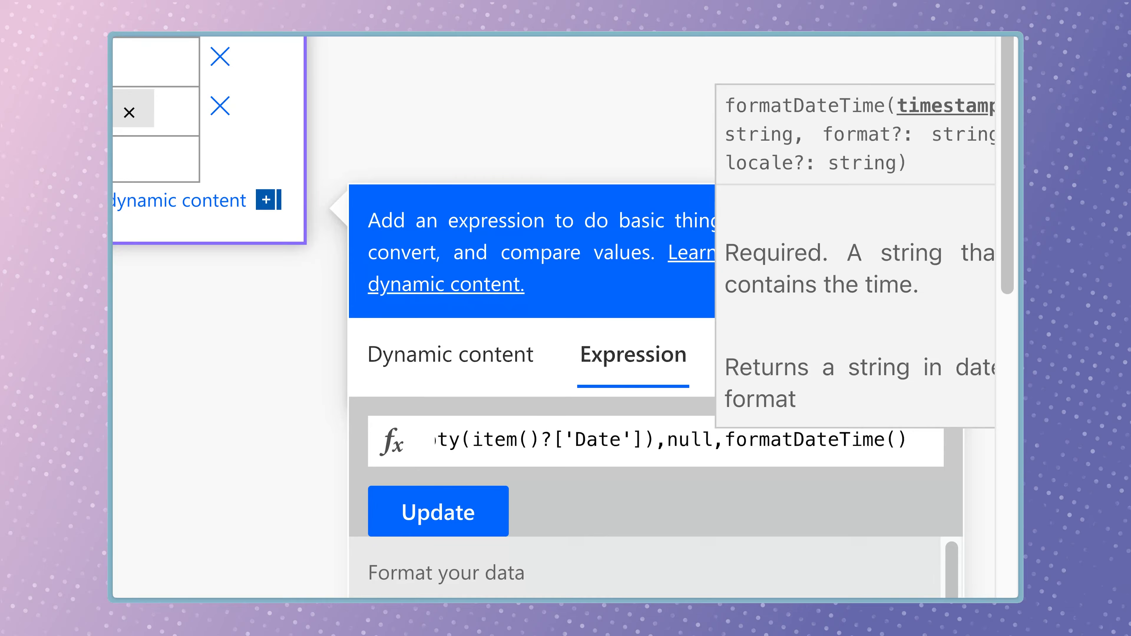
pyautogui.write('item(')
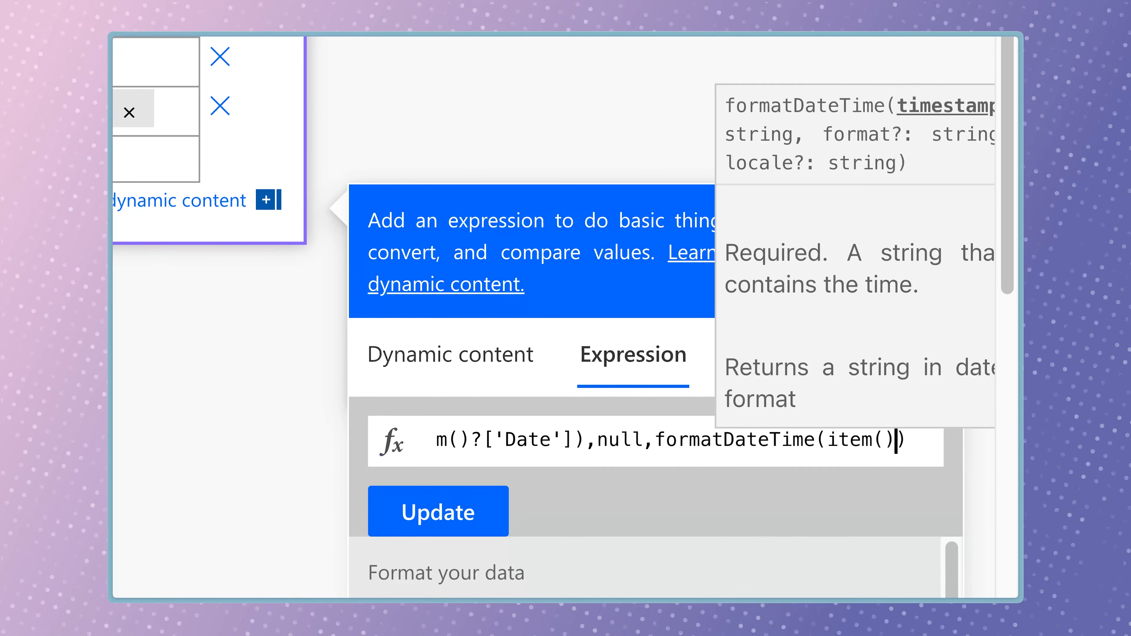
pyautogui.write(")?['Date")
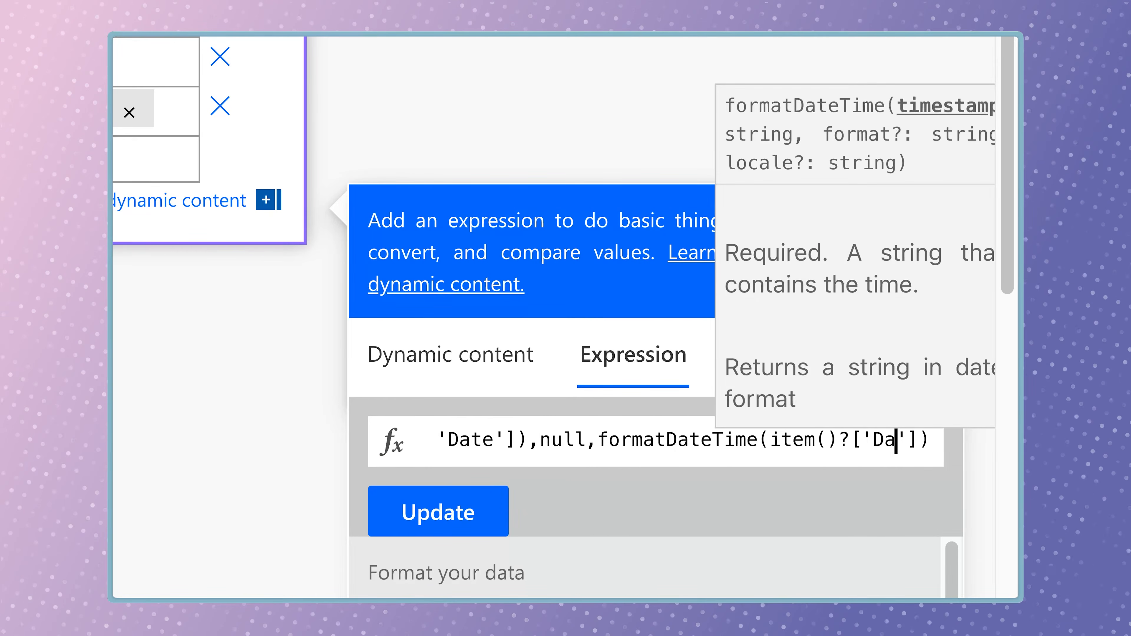
pyautogui.write("']")
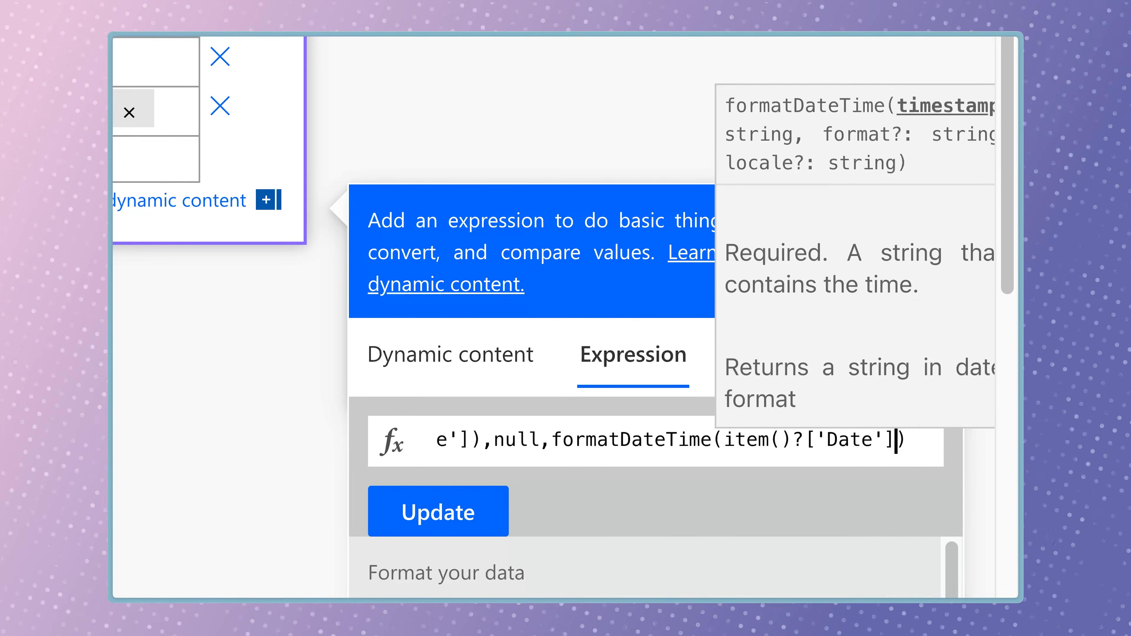
# Add the format 'MMMM dd, yyyy' to formatDateTime, close the if() expression and update the Date key's value with it
pyautogui.write(",'")
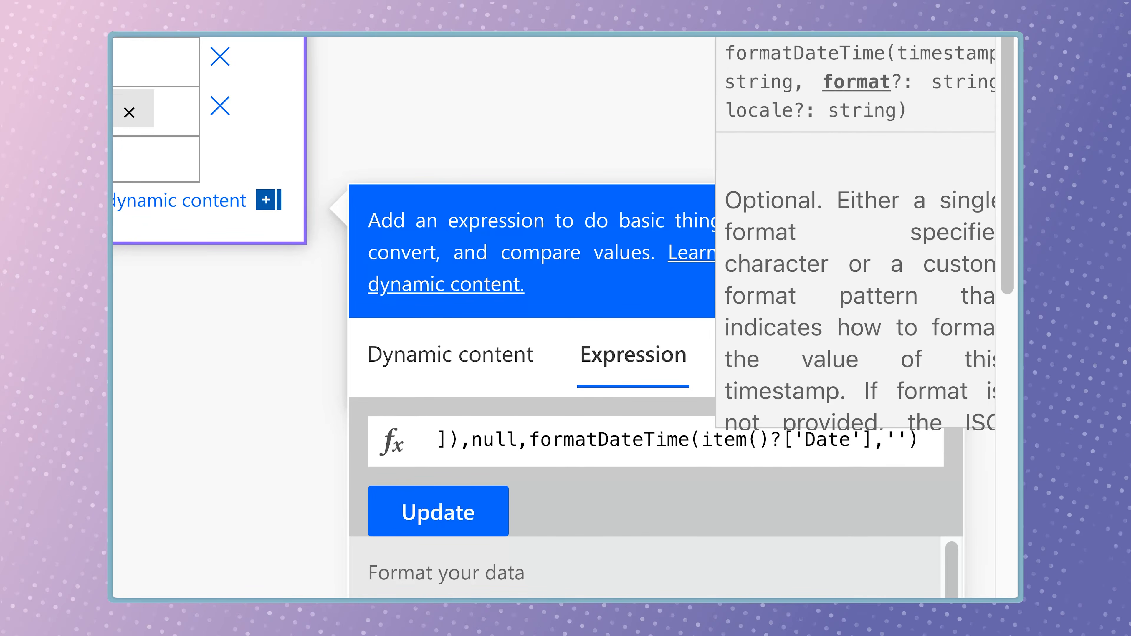
pyautogui.write('MMMM dd, ')
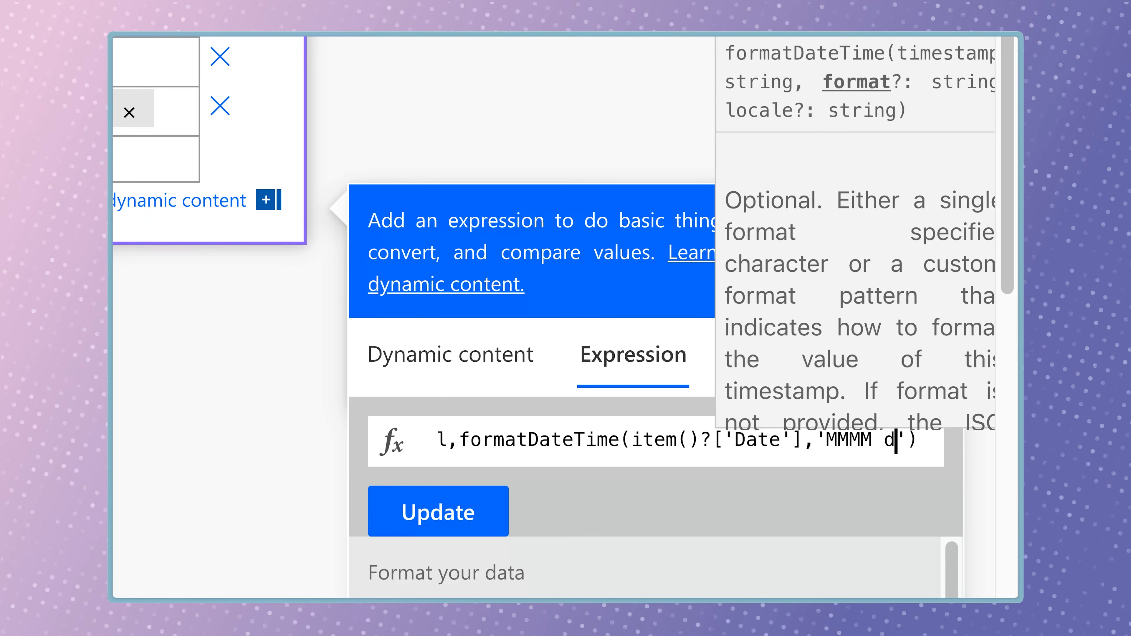
pyautogui.write('yyyy')
pyautogui.press('End')
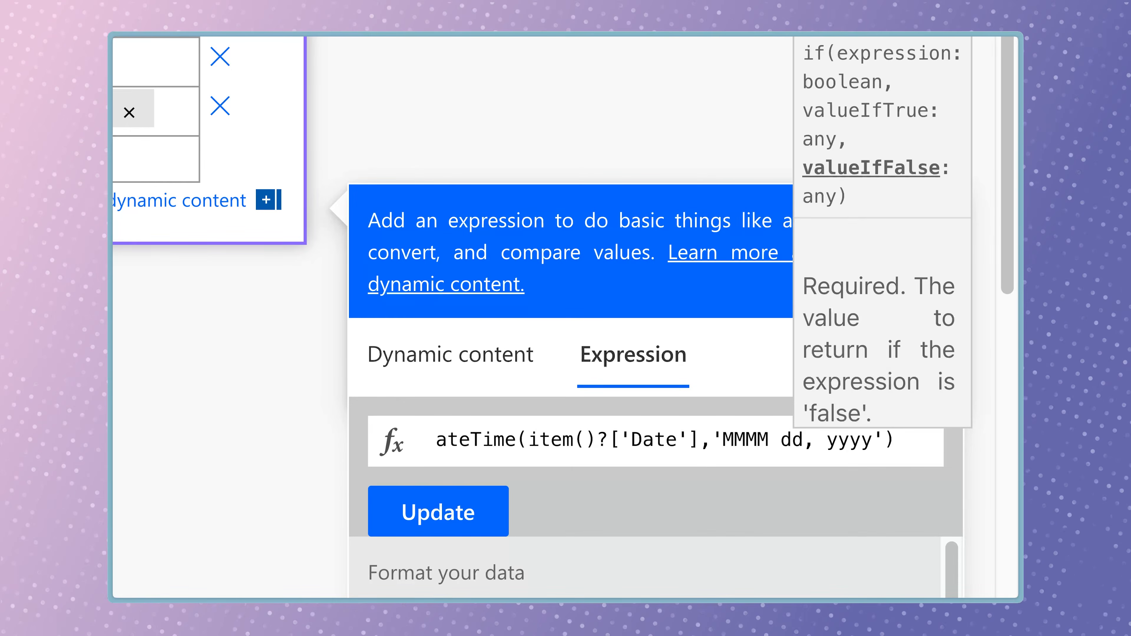
pyautogui.write(')')
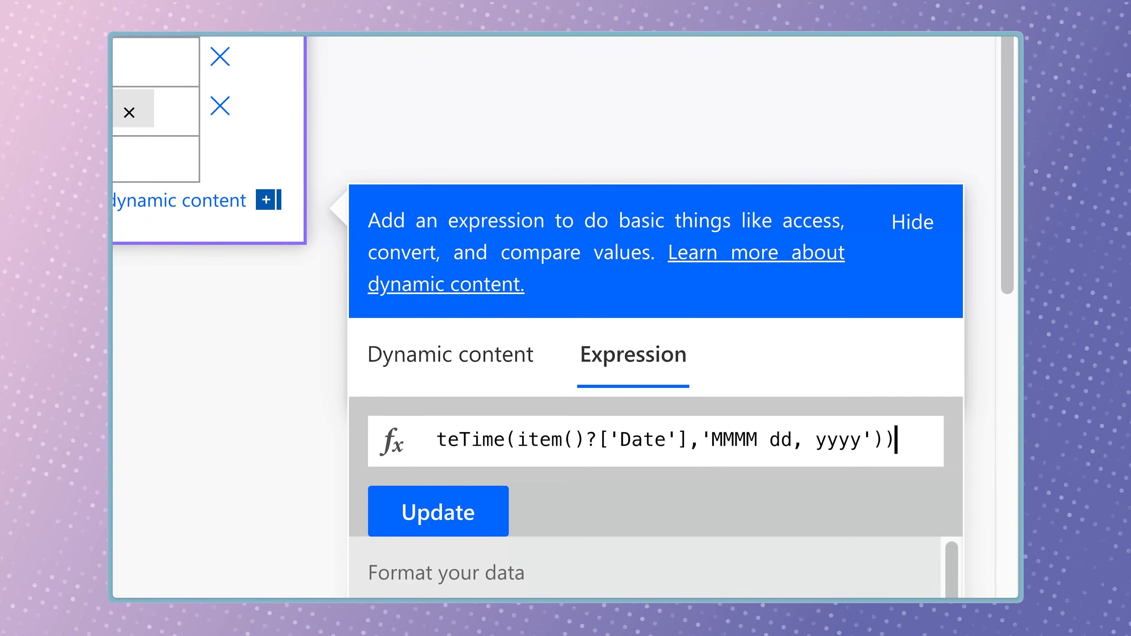
pyautogui.click(438, 511)
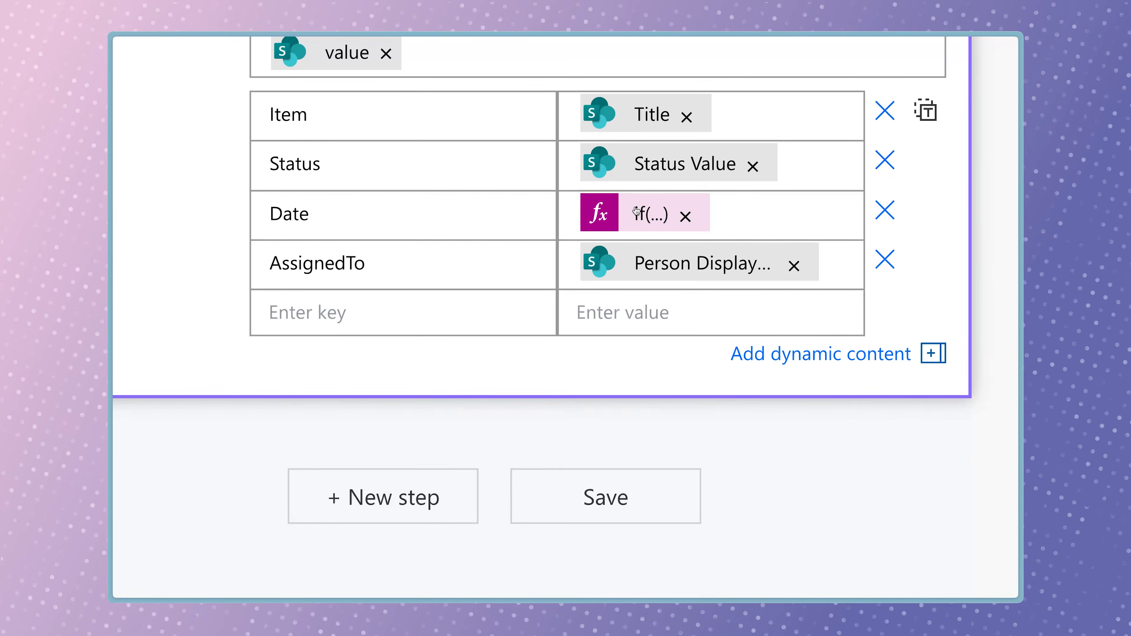
# Save and manually test the flow with the if() expression, and examine the dates in the Select action's Body output
pyautogui.click(916, 74)
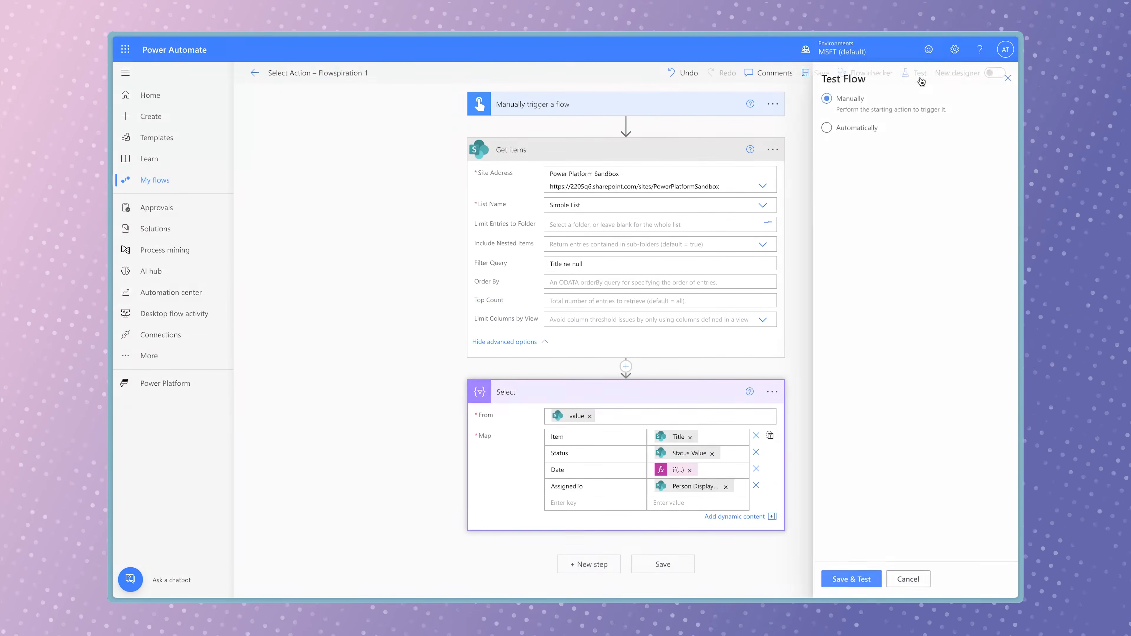
pyautogui.click(846, 578)
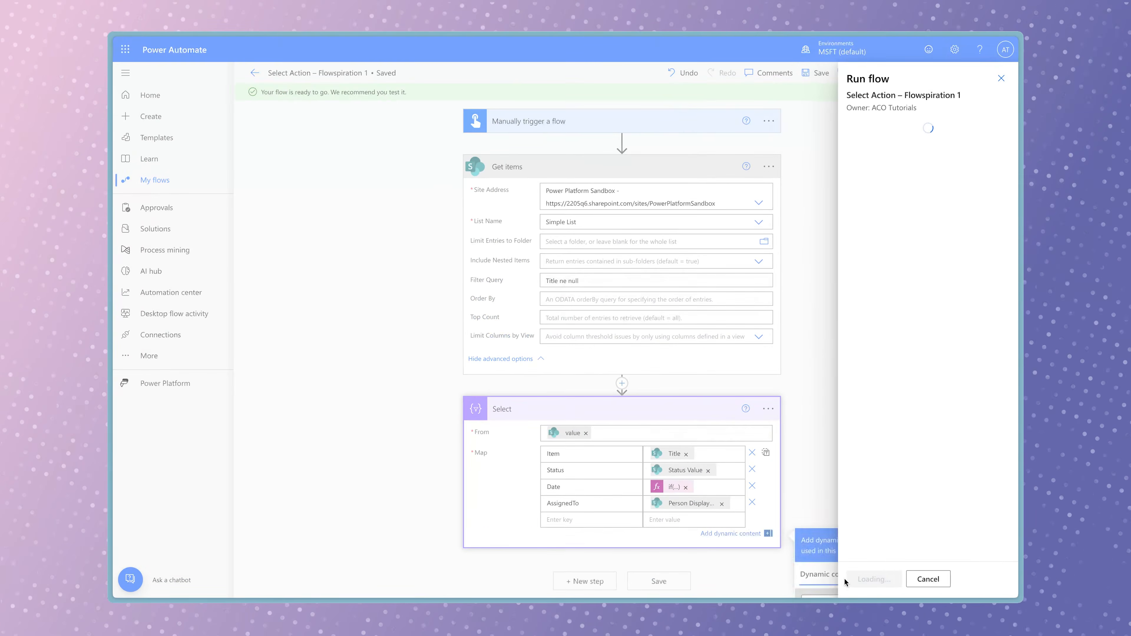
pyautogui.click(865, 578)
pyautogui.click(865, 578)
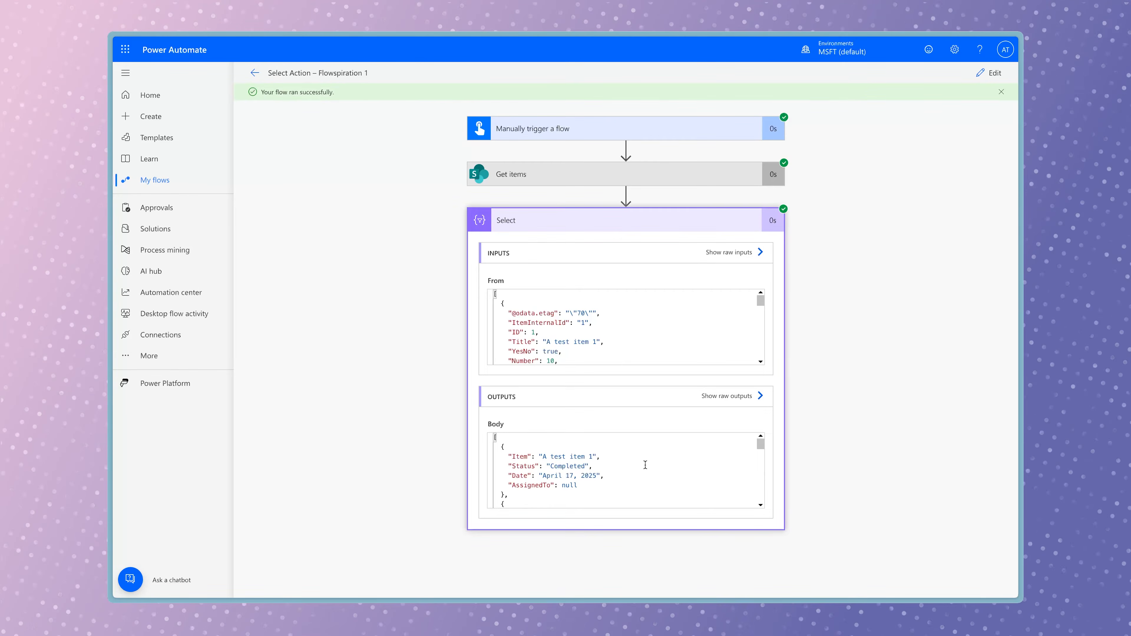
pyautogui.scroll(-3, 647, 478)
pyautogui.scroll(3, 648, 478)
pyautogui.scroll(-4, 580, 479)
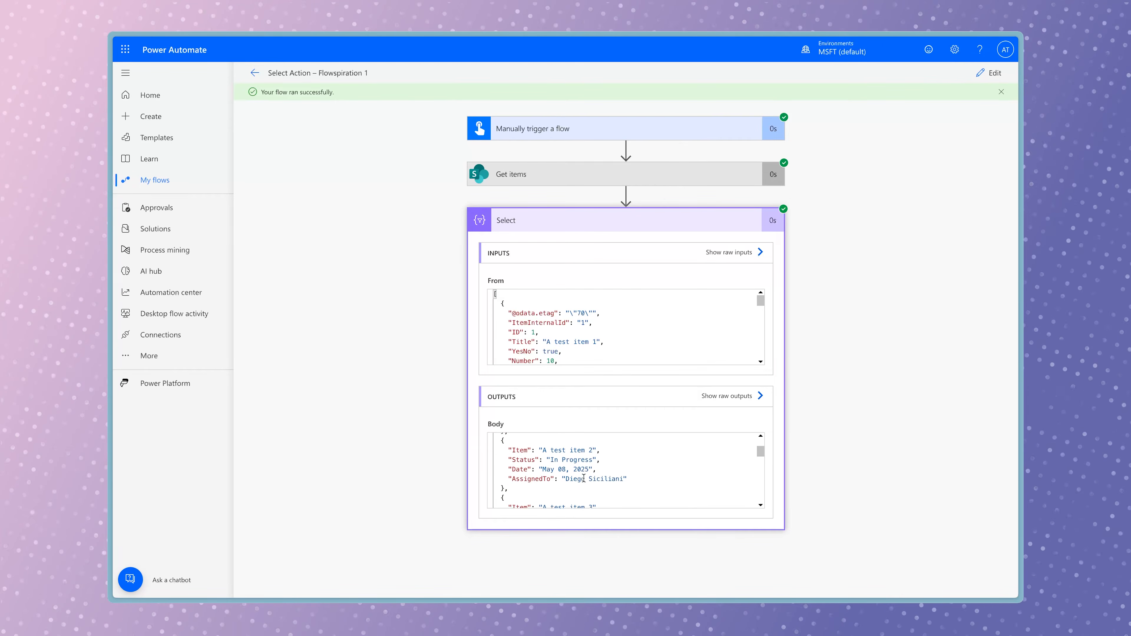
pyautogui.scroll(-4, 583, 478)
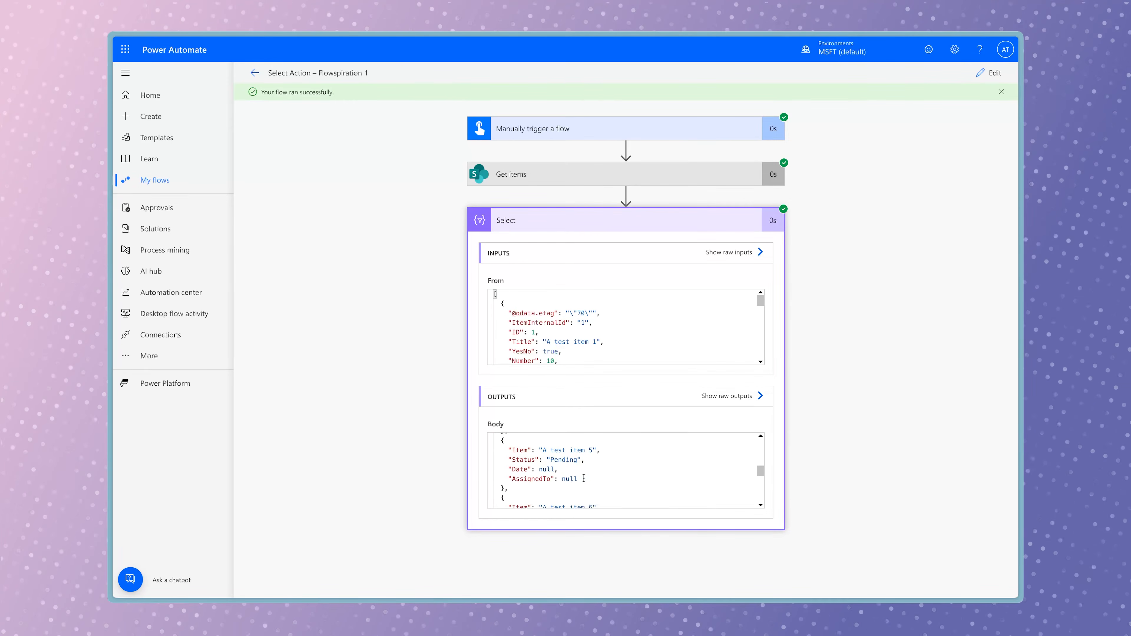
pyautogui.scroll(-4, 583, 478)
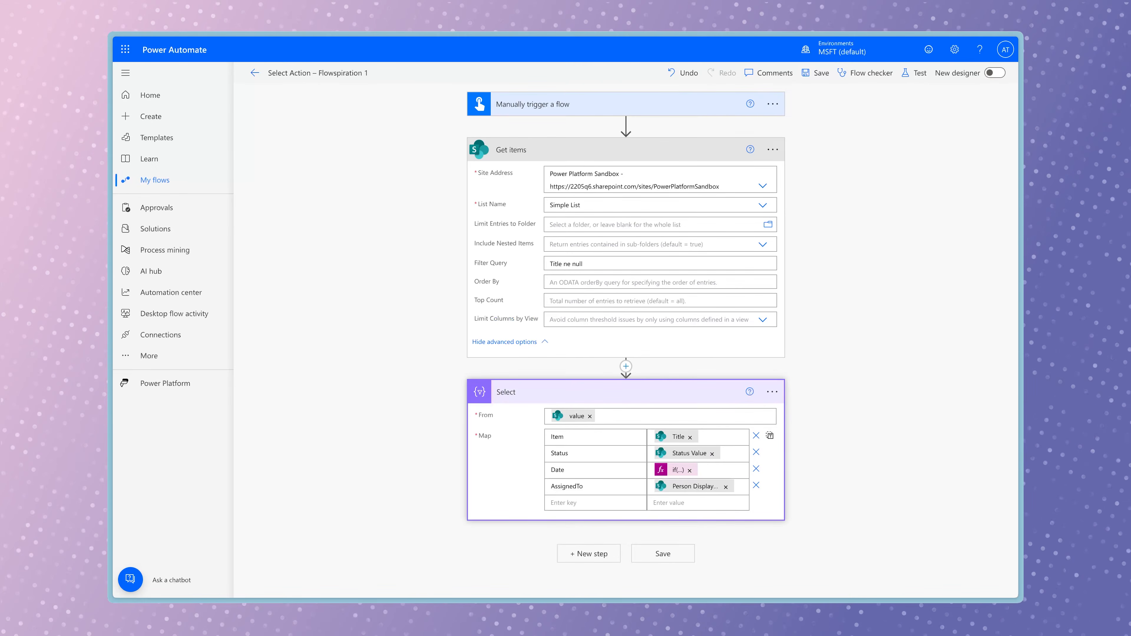
# Add a Create HTML table action after Select, using the Select Output as its From value, and show its advanced options
pyautogui.click(589, 553)
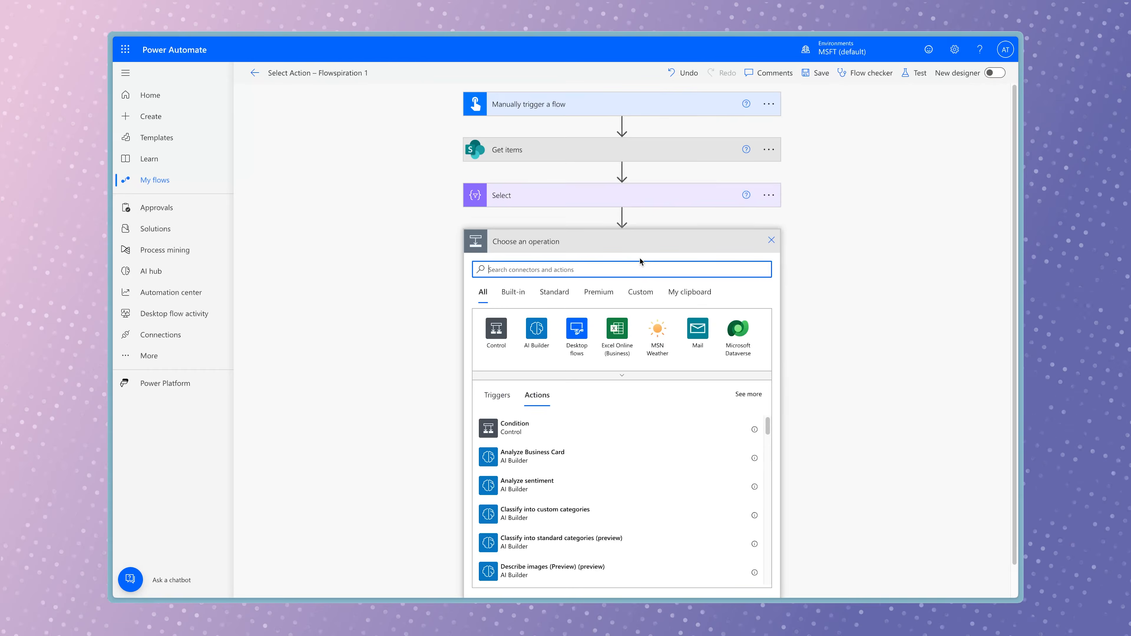
pyautogui.write('create html')
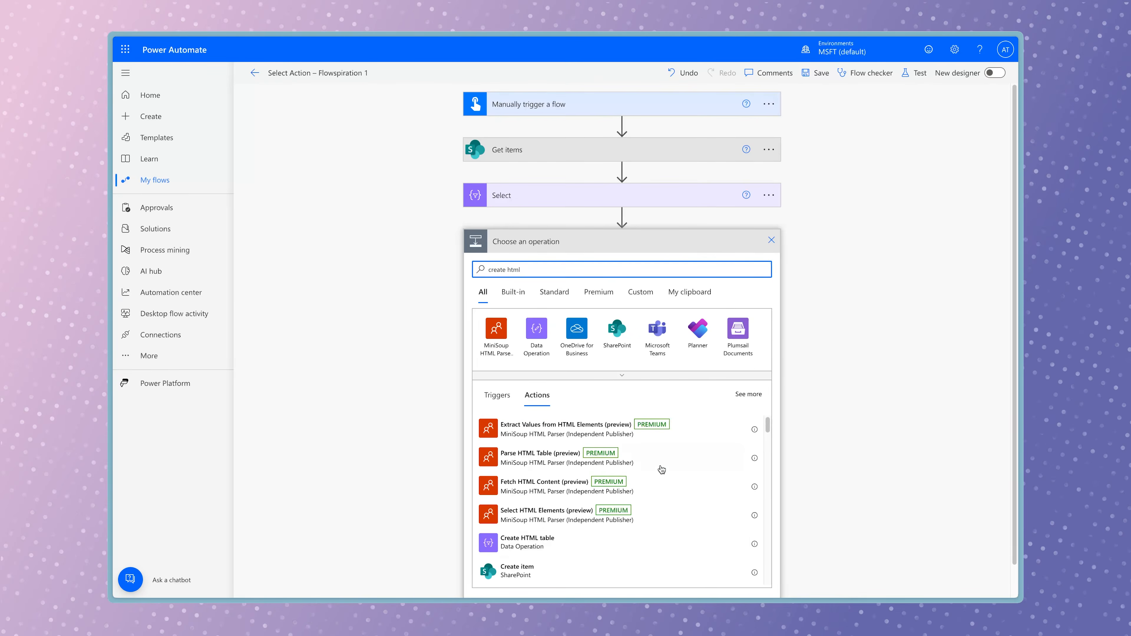
pyautogui.click(621, 536)
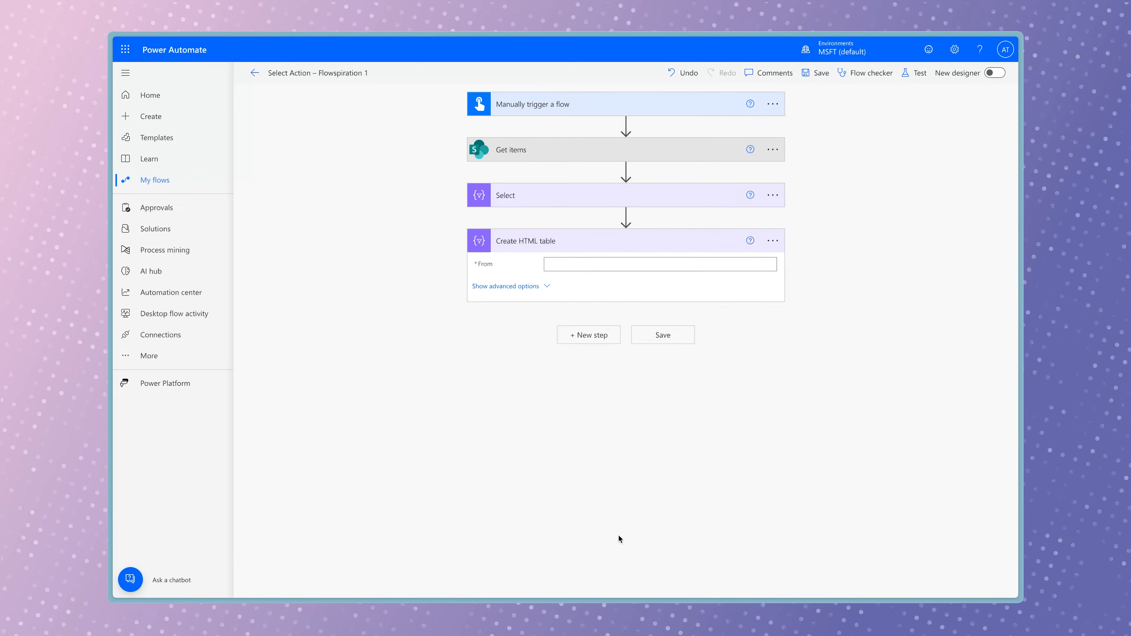
pyautogui.click(572, 265)
pyautogui.click(886, 399)
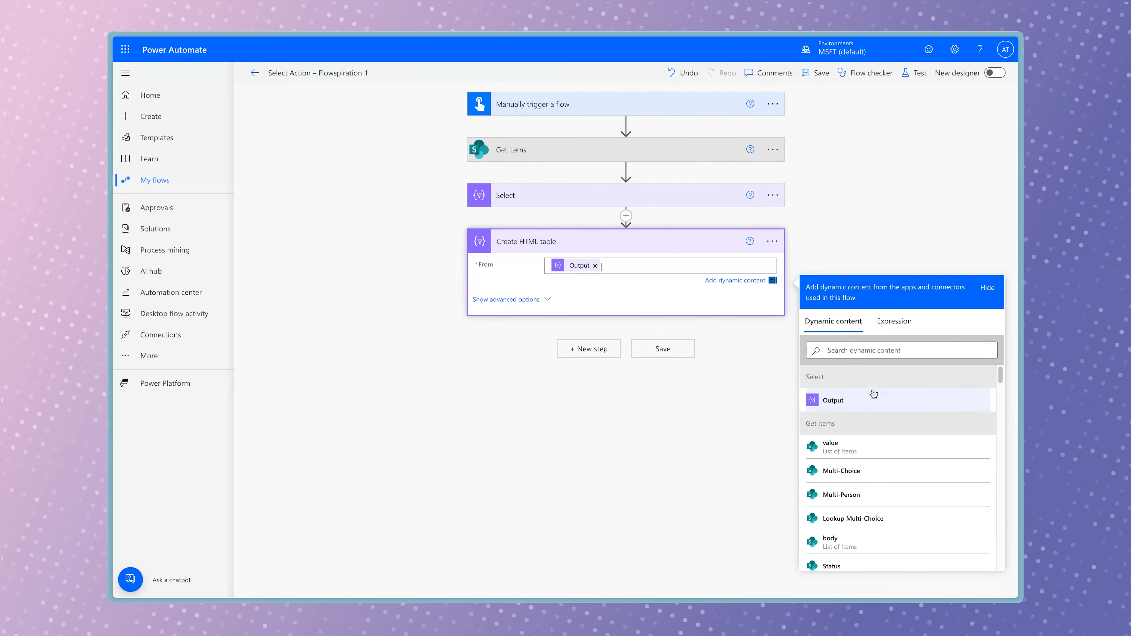
pyautogui.click(546, 299)
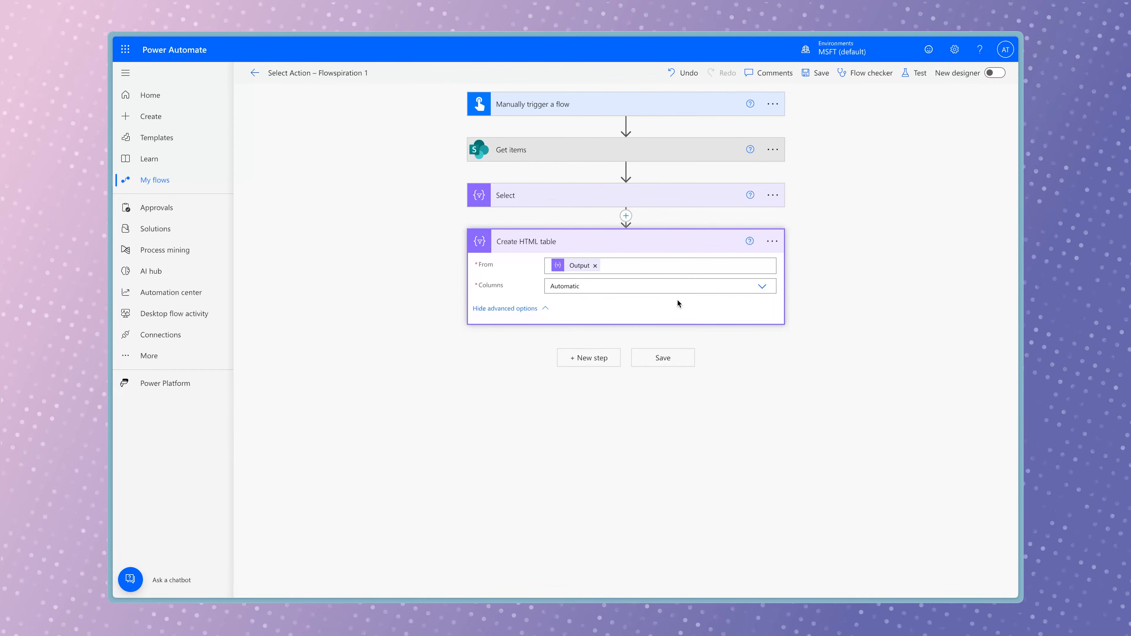
# Add a Send an email (V2) action to the account owner with subject 'HTML Table' and the Create HTML table Output as body
pyautogui.click(592, 357)
pyautogui.write('send an email')
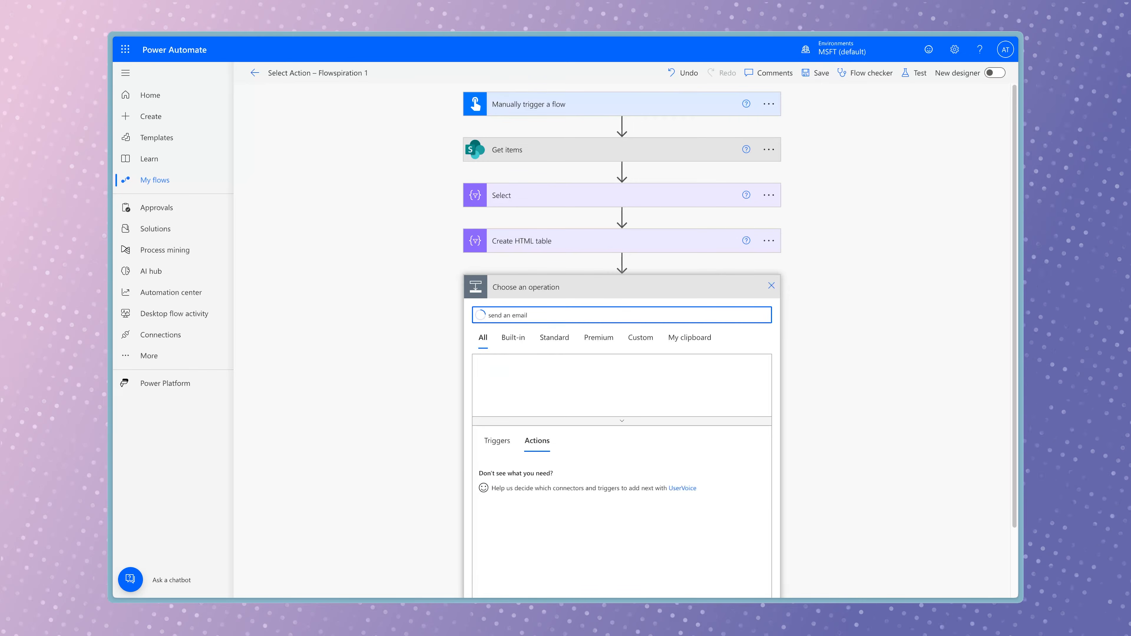
pyautogui.click(646, 511)
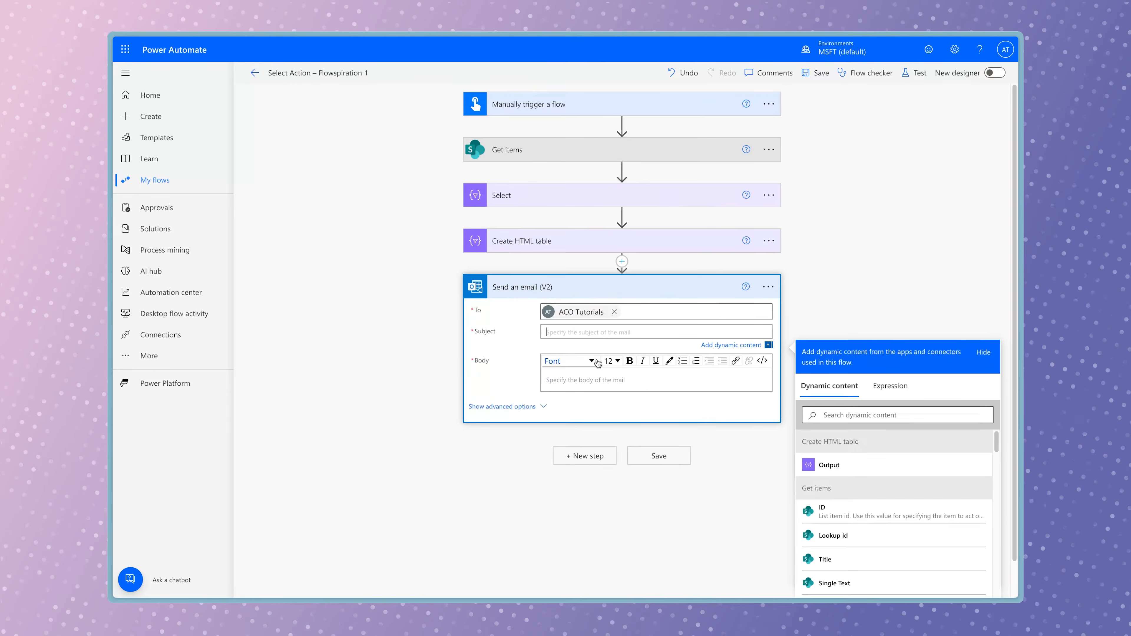
pyautogui.write('HTML Table')
pyautogui.click(618, 382)
pyautogui.click(854, 509)
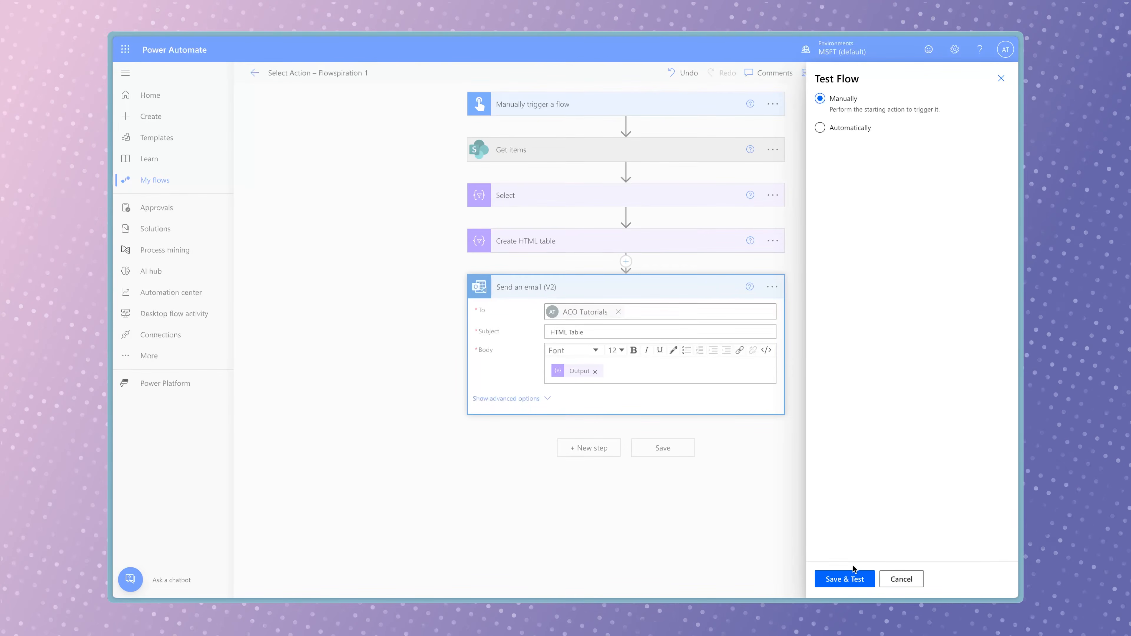
# Save the flow, run it as a manual test, and open the received 'HTML Table' email in Outlook
pyautogui.click(853, 577)
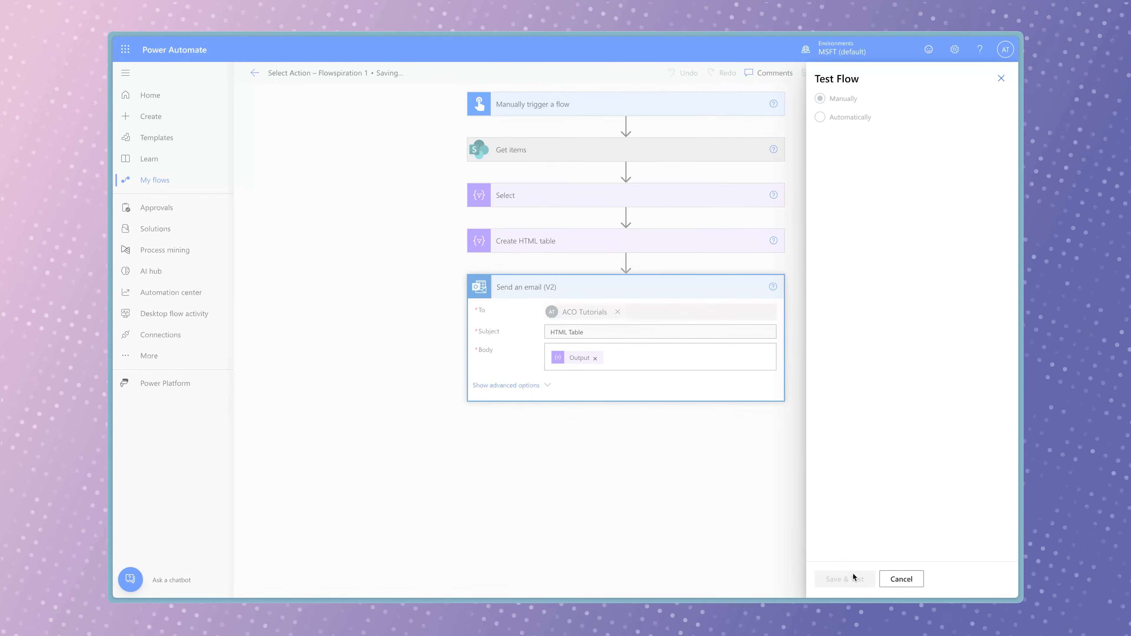
pyautogui.click(888, 579)
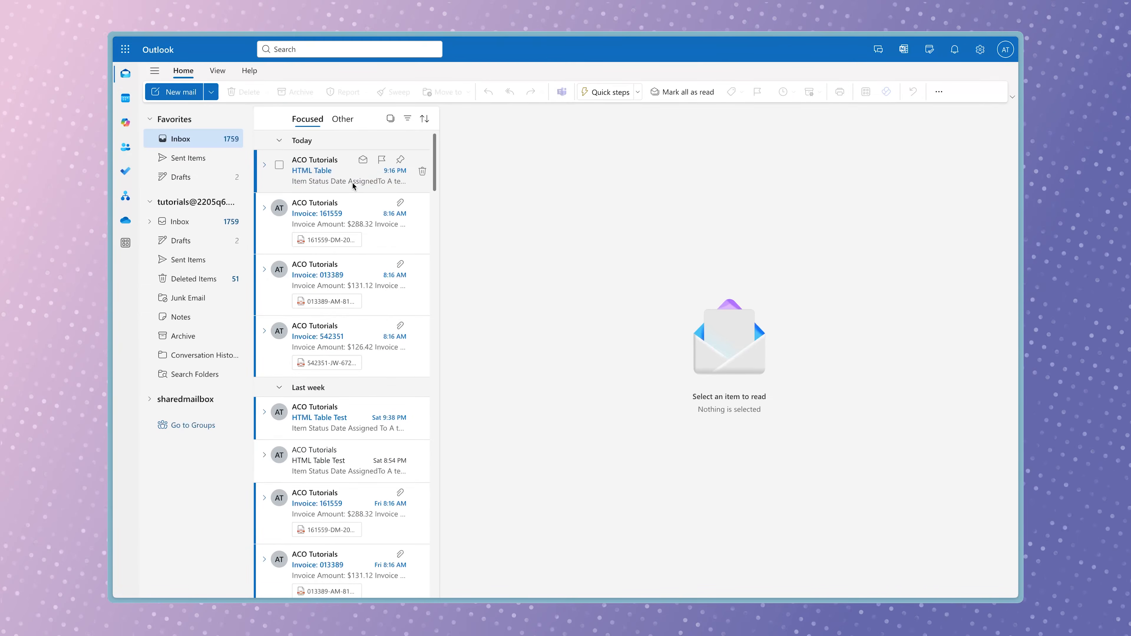
pyautogui.click(353, 182)
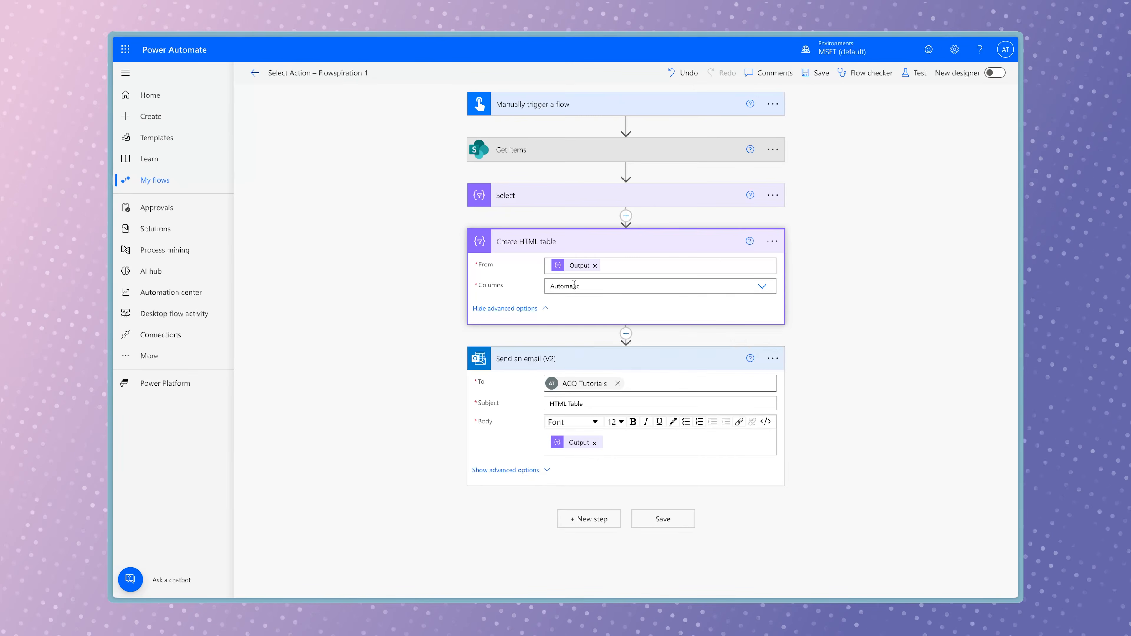
# Set the Create HTML table columns to Custom and enter 'Item.' as the first column header
pyautogui.click(573, 286)
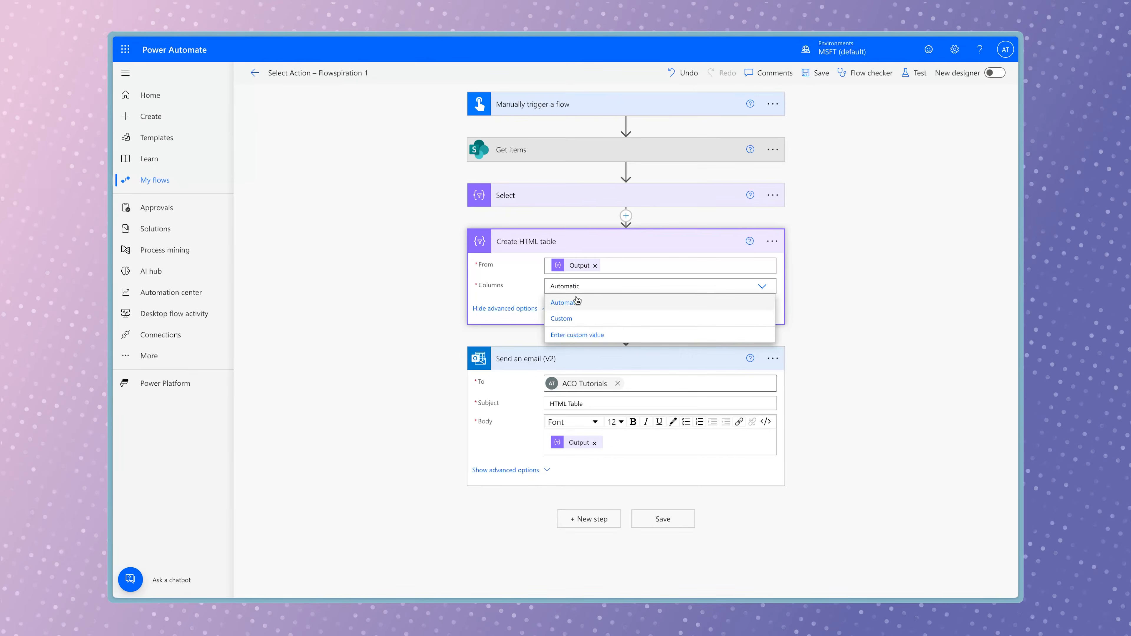
pyautogui.click(578, 316)
pyautogui.click(535, 313)
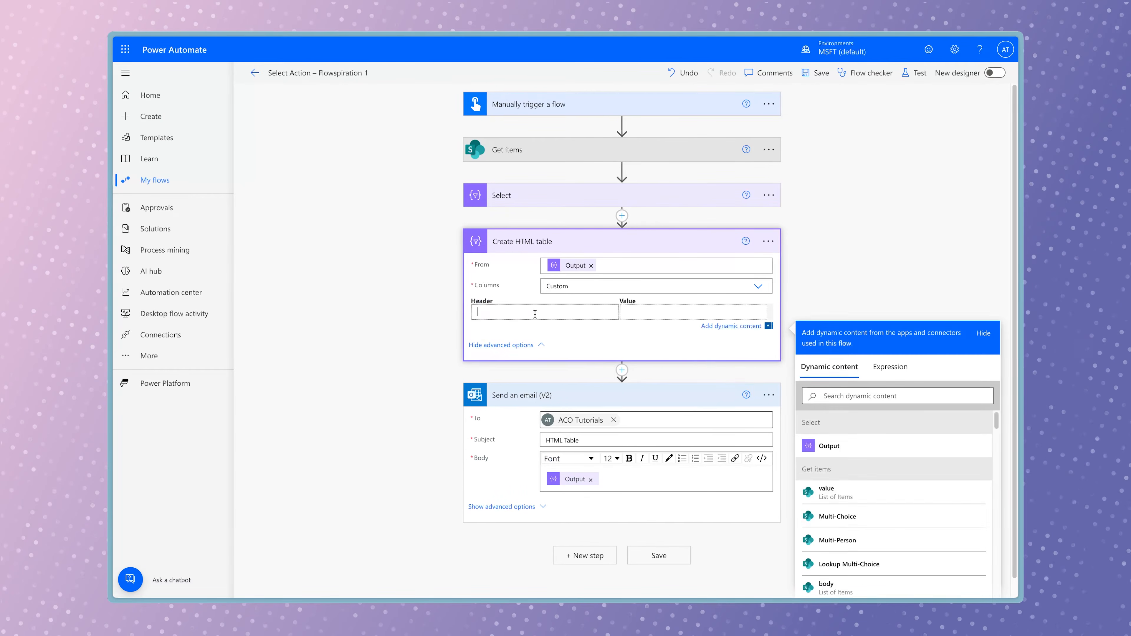
pyautogui.write('Item.')
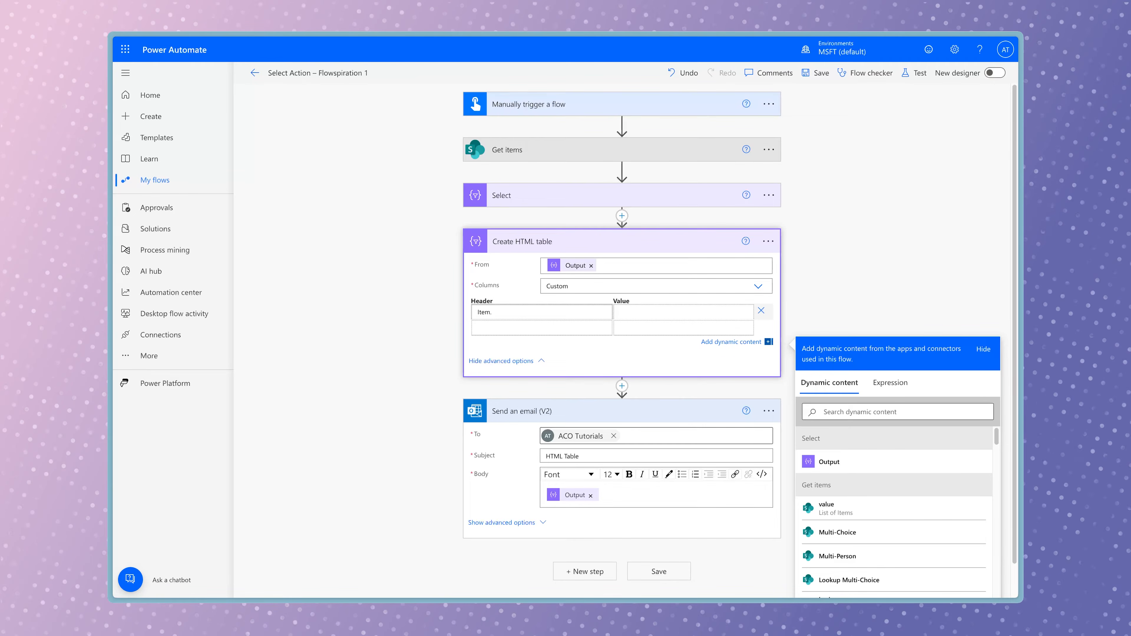
pyautogui.click(728, 266)
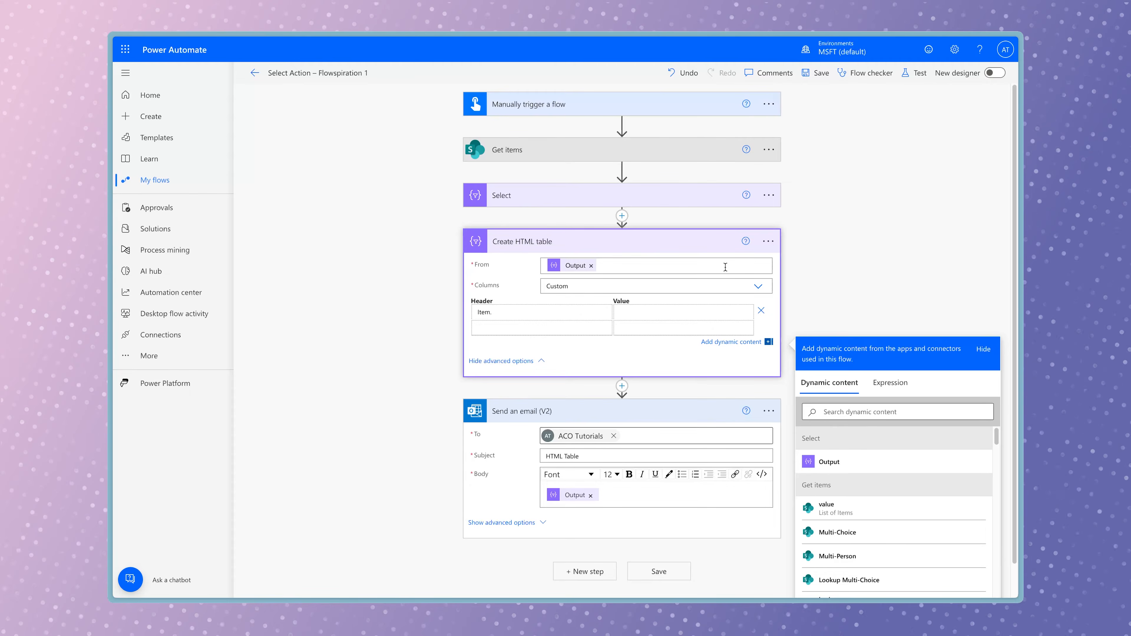
pyautogui.click(297, 288)
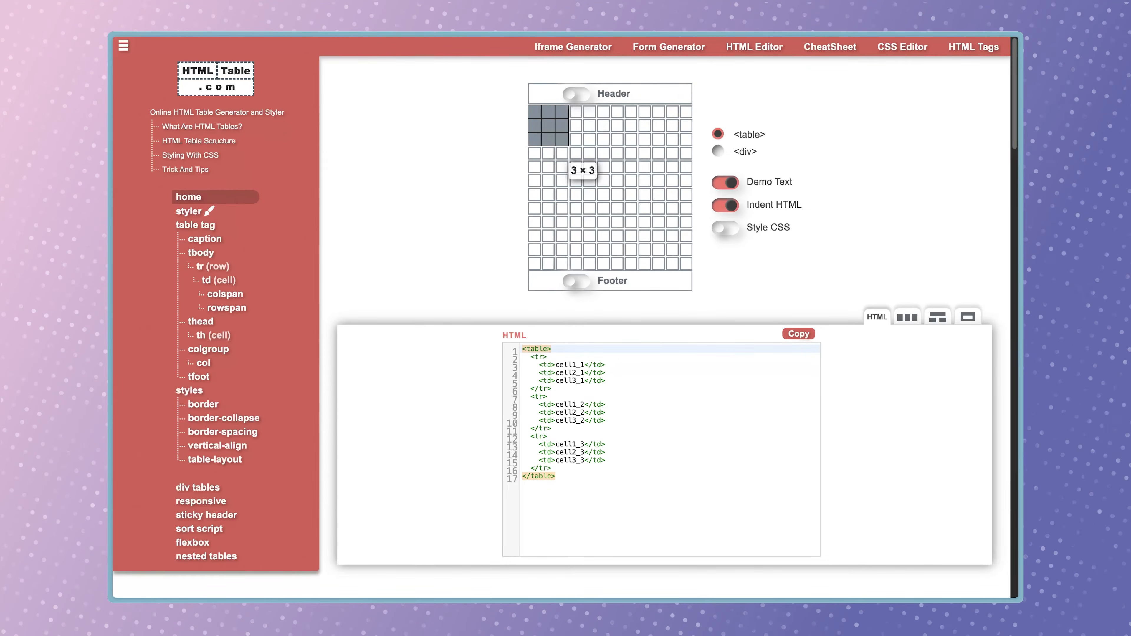
# Switch to the online HTML table generator and turn on the table's header row
pyautogui.click(583, 96)
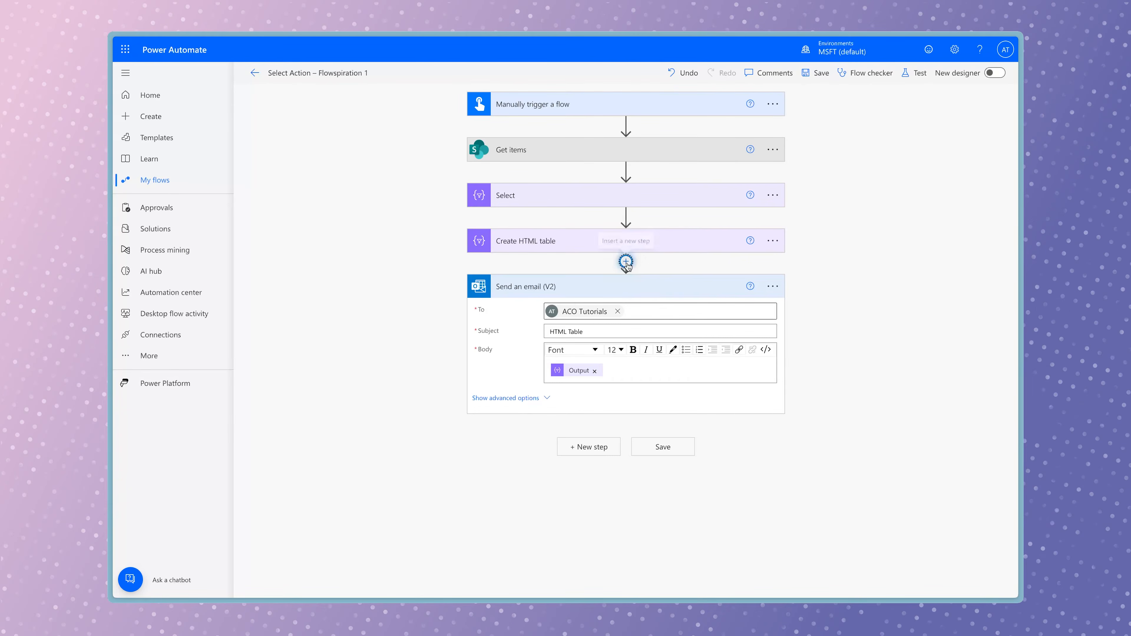
# Switch to Power Automate, add a Compose action between Create HTML table and Send an email (V2), and rename it 'Compose - HTML Table'
pyautogui.click(625, 261)
pyautogui.click(626, 274)
pyautogui.write('compose')
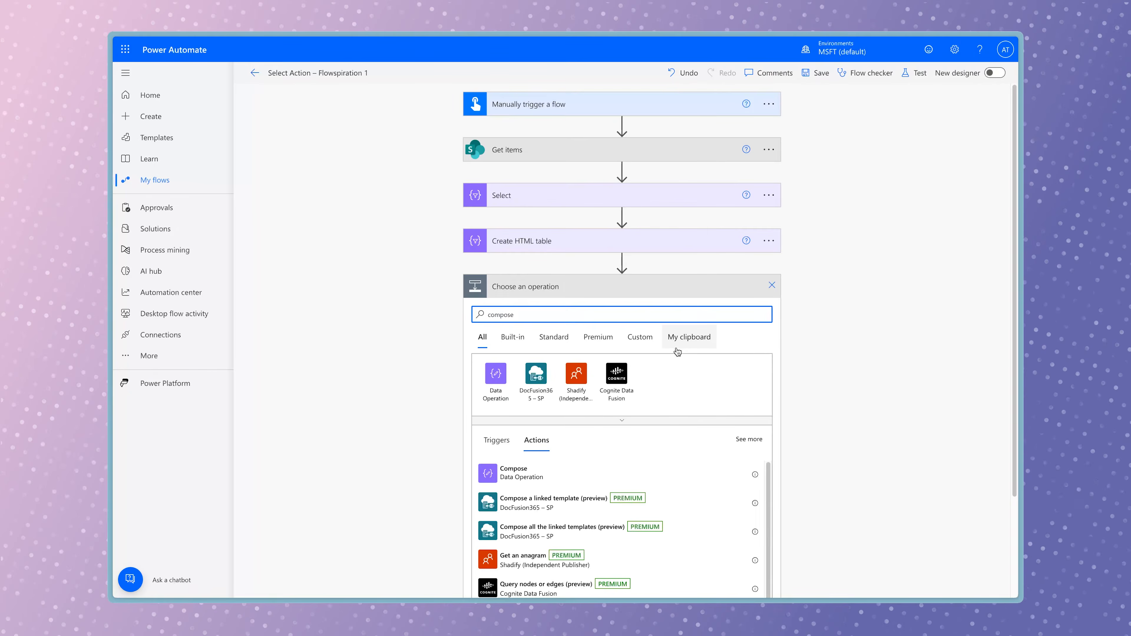
pyautogui.click(667, 473)
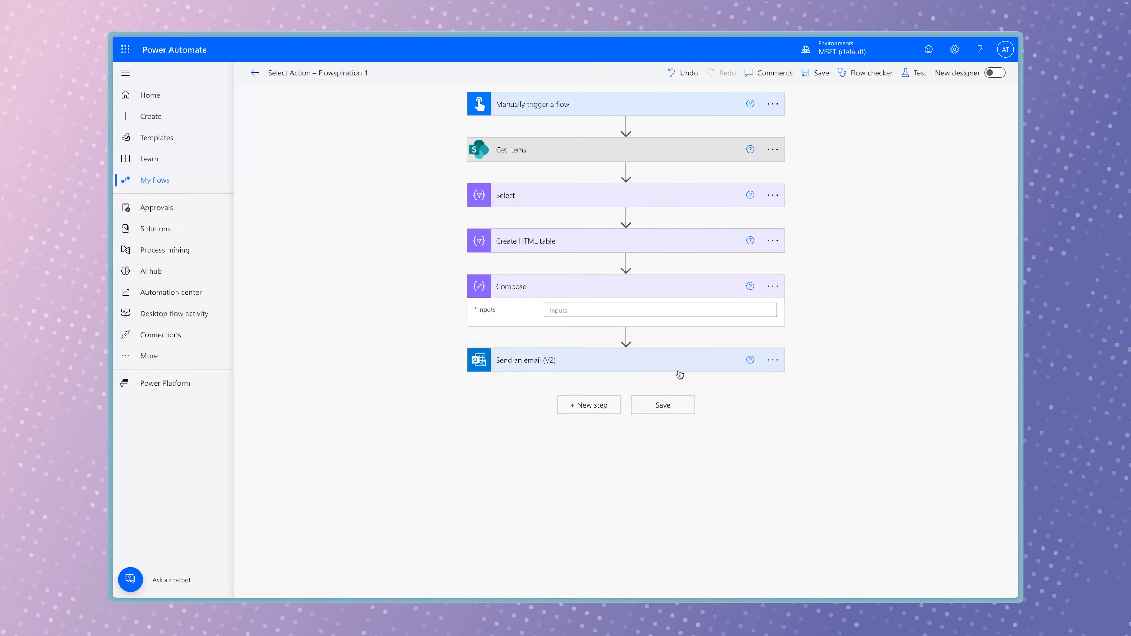
pyautogui.click(772, 286)
pyautogui.click(802, 322)
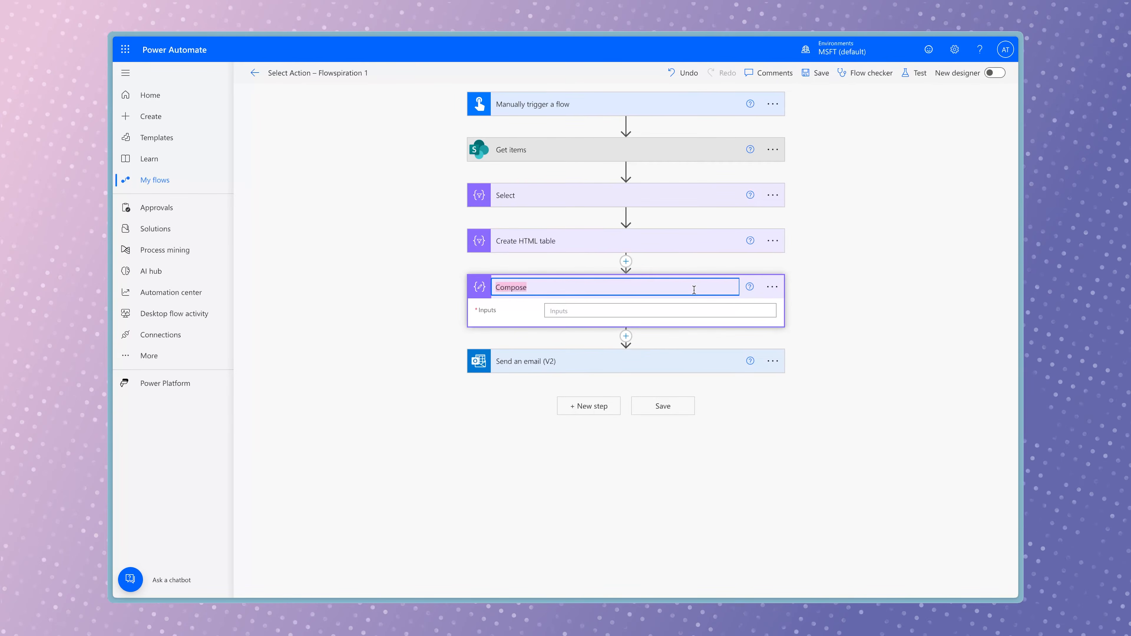
pyautogui.write('- HTML Table')
# Put the four-column HTML table code into the Compose inputs and replace the header cells with Item, Status, Date and Assigned To
pyautogui.click(584, 311)
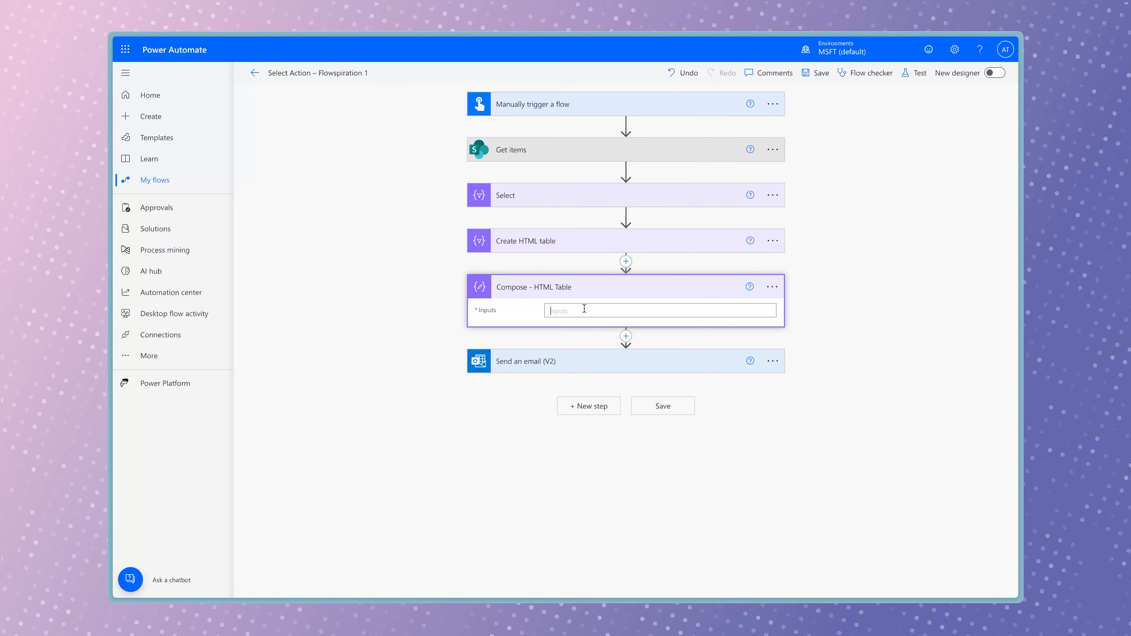
pyautogui.write('<table>   <thead>     <tr>       <th>head1</th>       <th>head2</th>       <th>head3</th>       <th>head4</th>     </tr>   </thead>   <tbody>     <tr>       <td>cell1_1</td>       <td>cell2_1</td>       <td>cell3_1</td>       <td>cell4_1</td>     </tr>   </tbody> </table>')
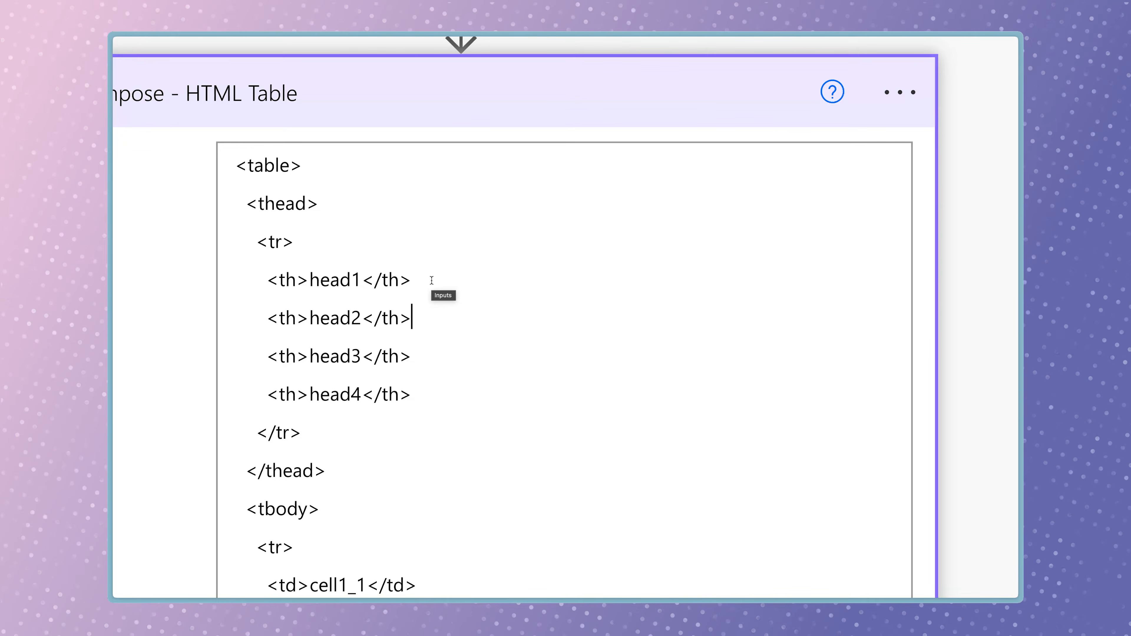
pyautogui.doubleClick(330, 276)
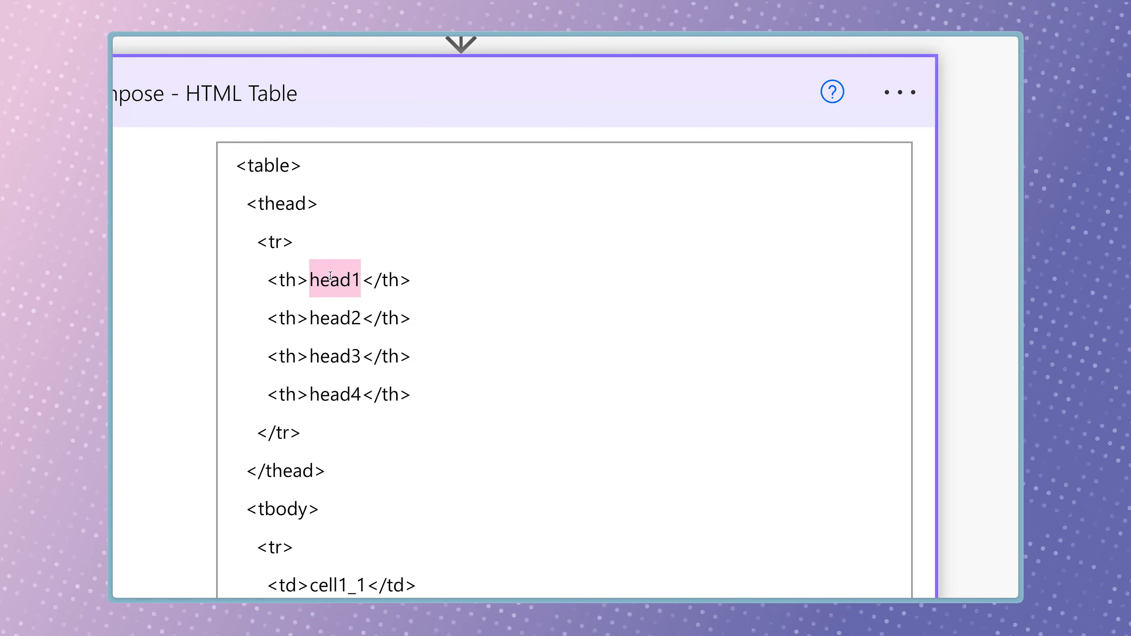
pyautogui.write('Item')
pyautogui.doubleClick(340, 314)
pyautogui.write('Status')
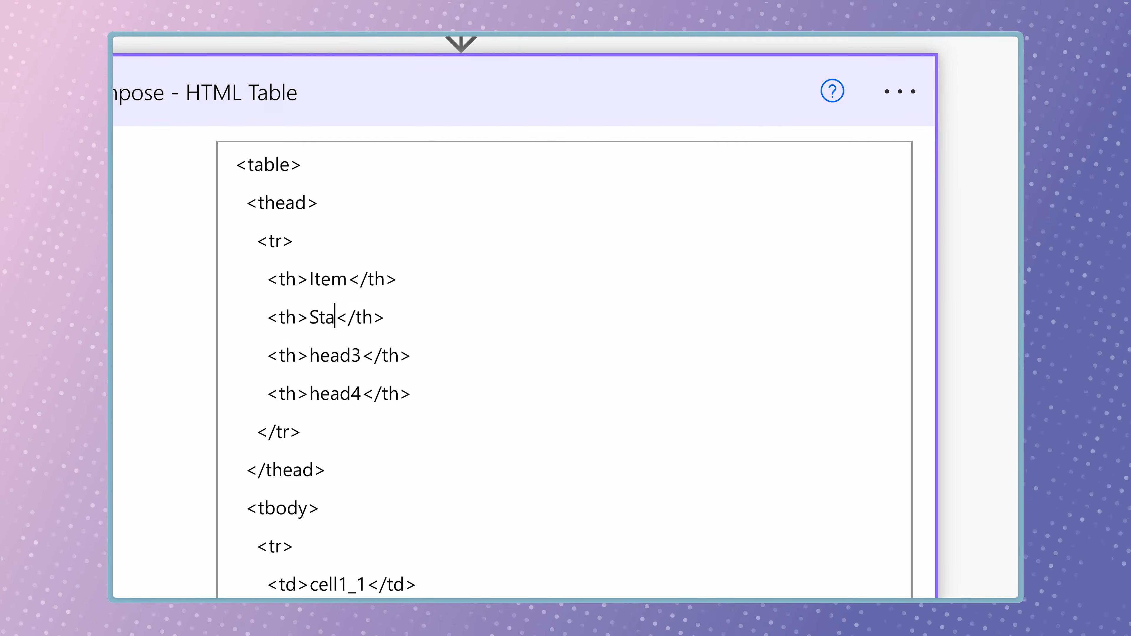
pyautogui.doubleClick(339, 345)
pyautogui.write('Date')
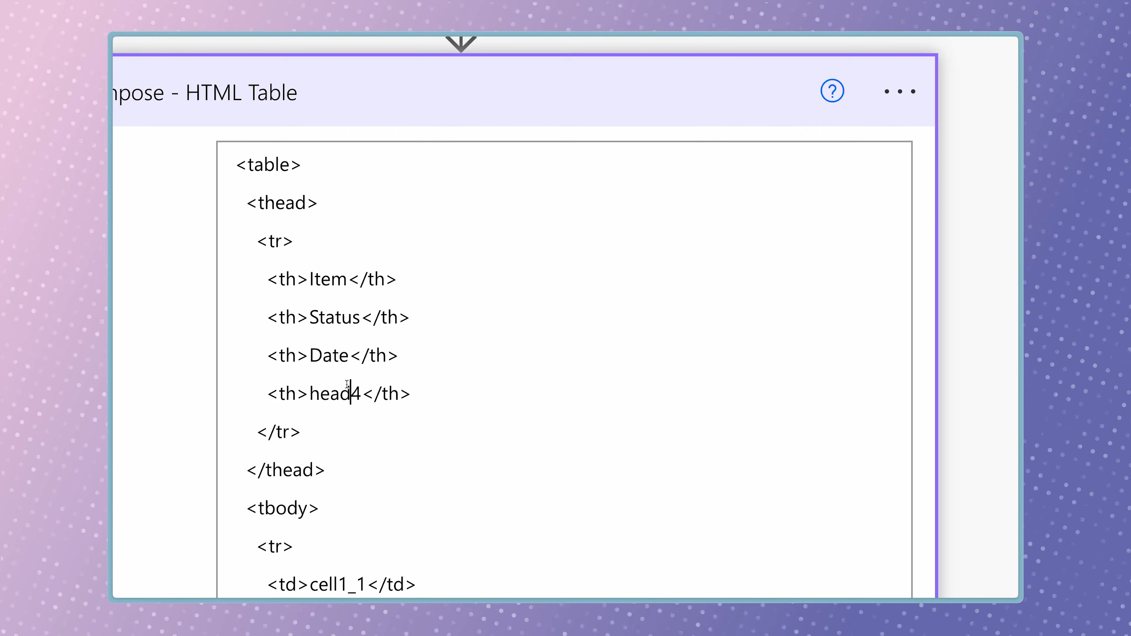
pyautogui.doubleClick(347, 381)
pyautogui.write('Assigned To')
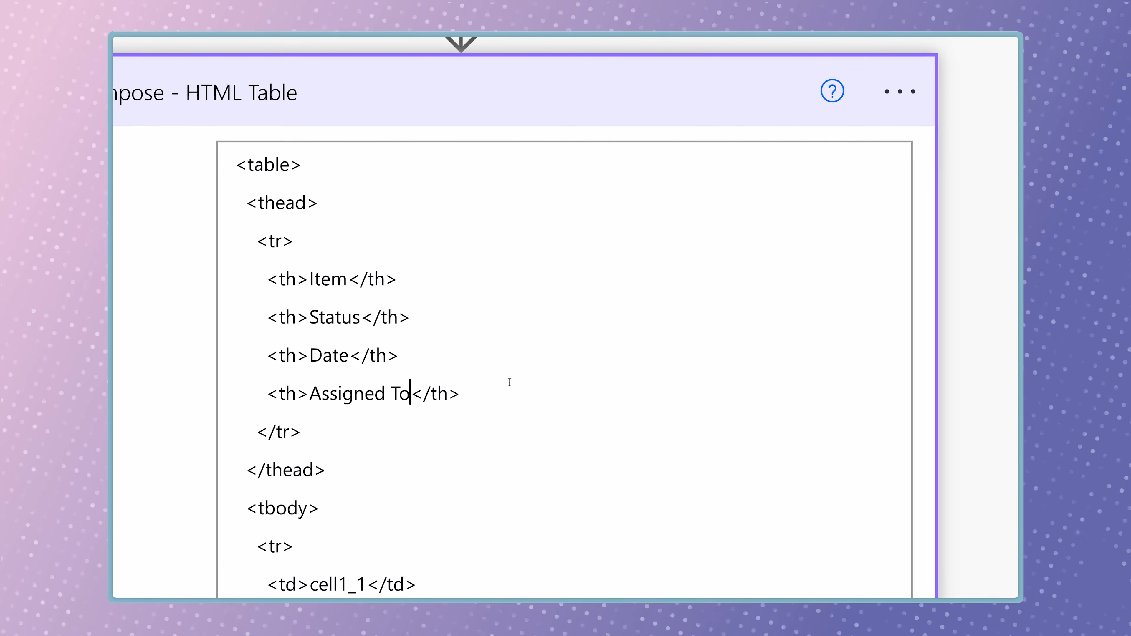
# Replace cell1_1 in the Compose table body with the Title dynamic content from Get items
pyautogui.scroll(-4, 509, 381)
pyautogui.scroll(-1, 510, 381)
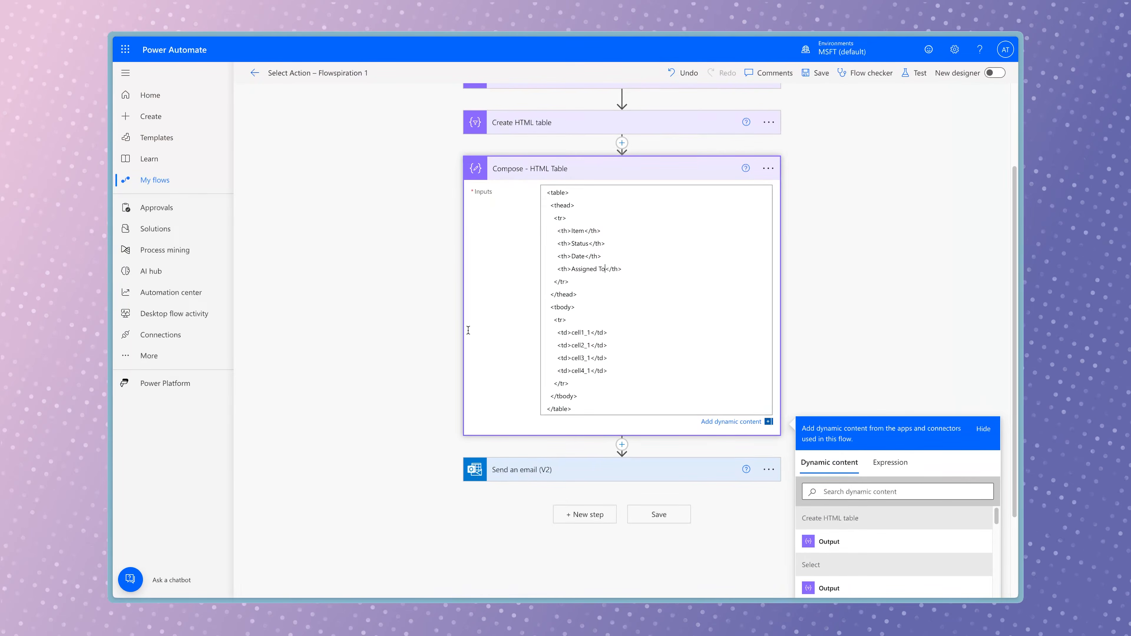
pyautogui.doubleClick(575, 332)
pyautogui.click(872, 491)
pyautogui.write('title')
pyautogui.click(853, 450)
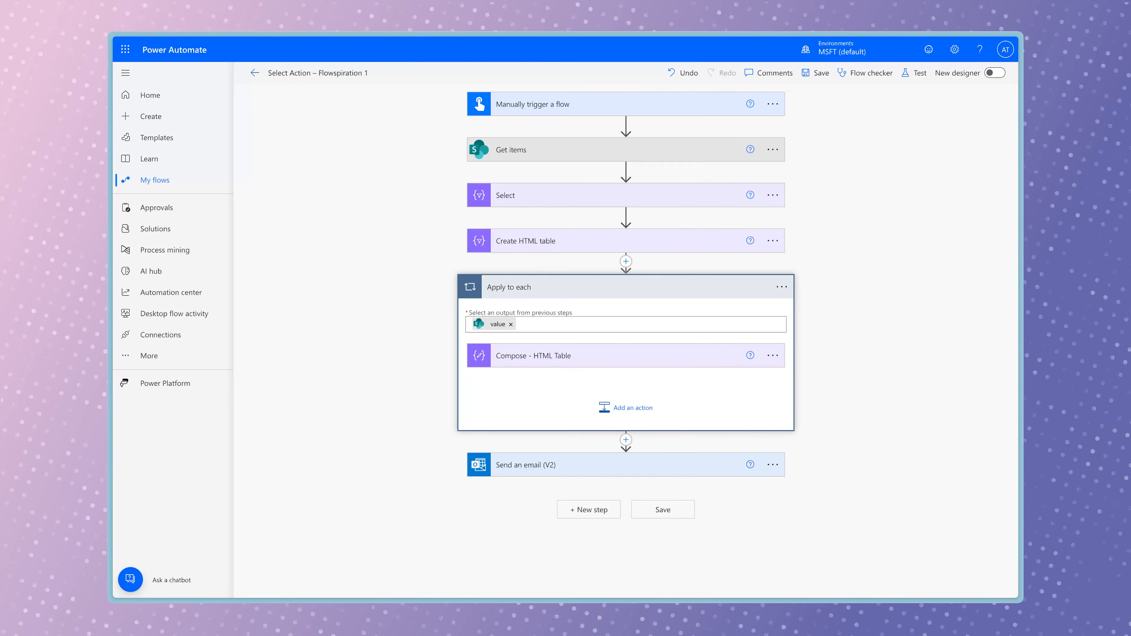
# Take Compose - HTML Table out of the Apply to each loop without its Title value, and delete the loop
pyautogui.click(669, 362)
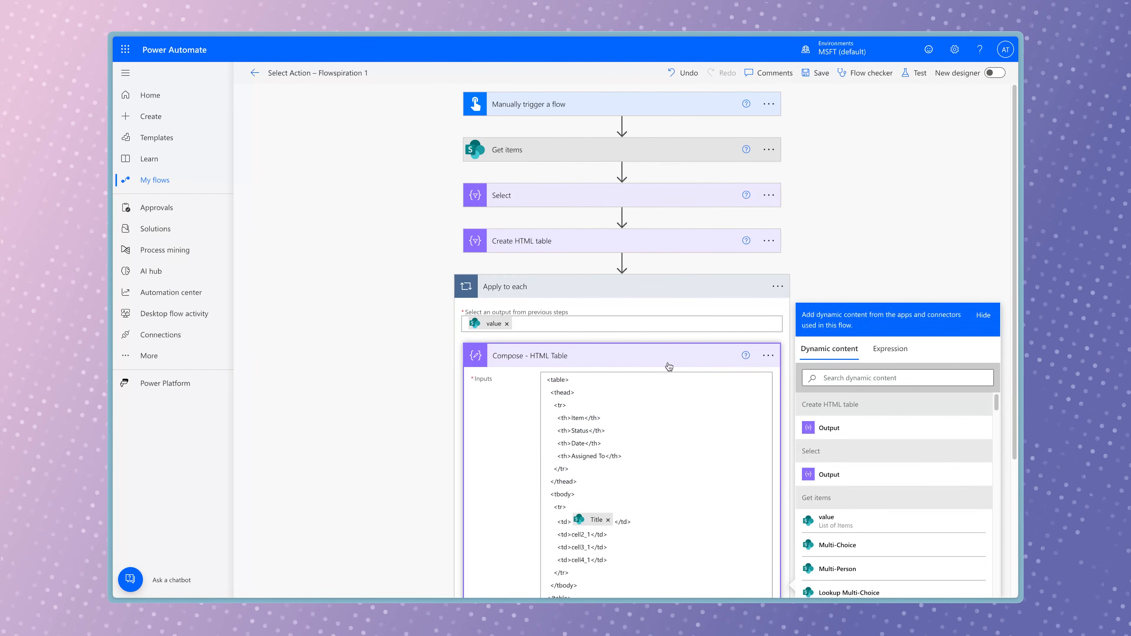
pyautogui.click(606, 523)
pyautogui.moveTo(661, 359); pyautogui.dragTo(667, 275)
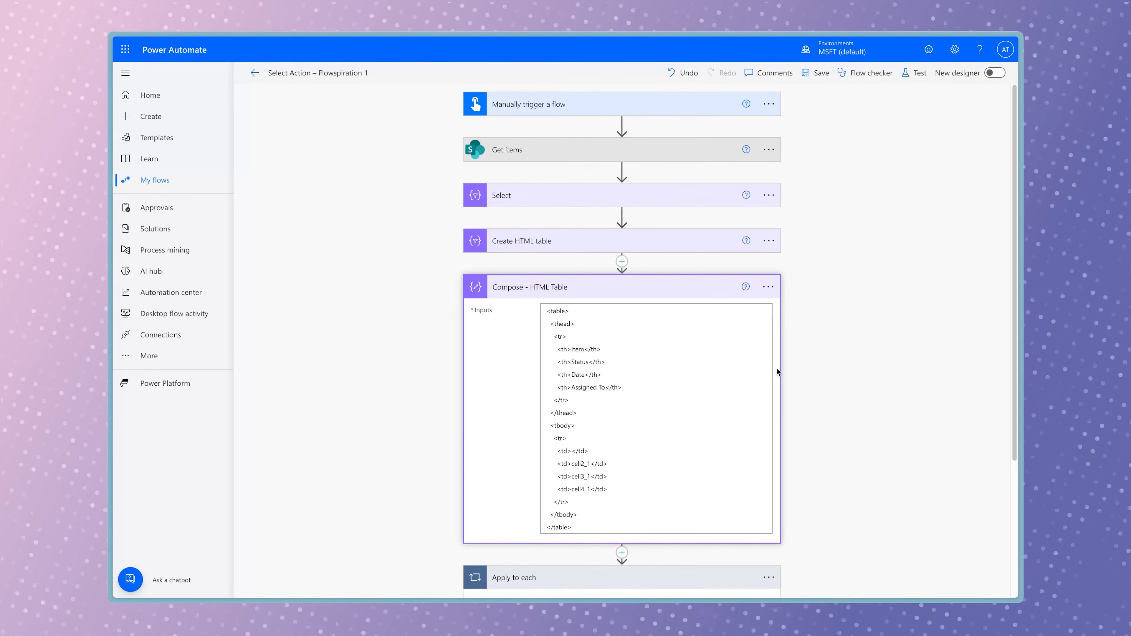
pyautogui.click(771, 578)
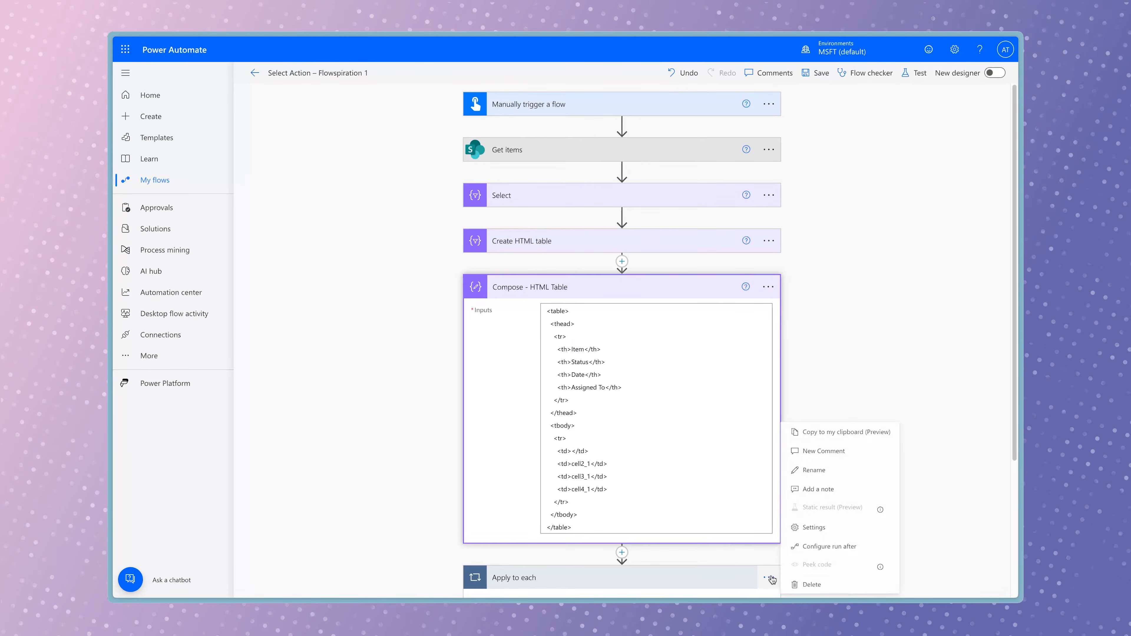
pyautogui.click(813, 583)
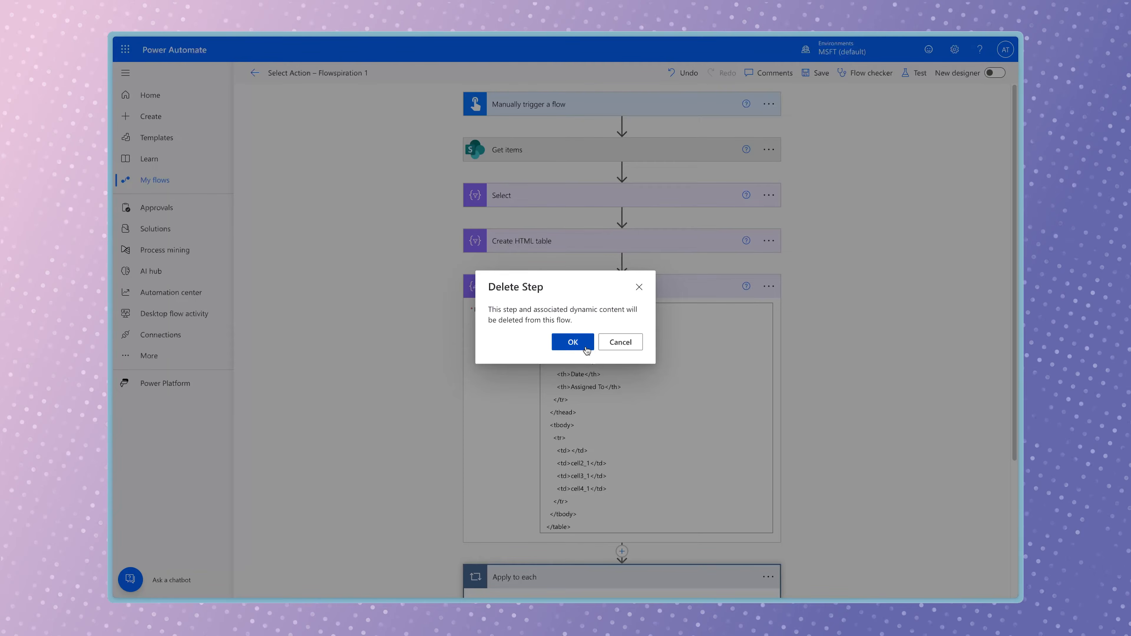
pyautogui.click(572, 342)
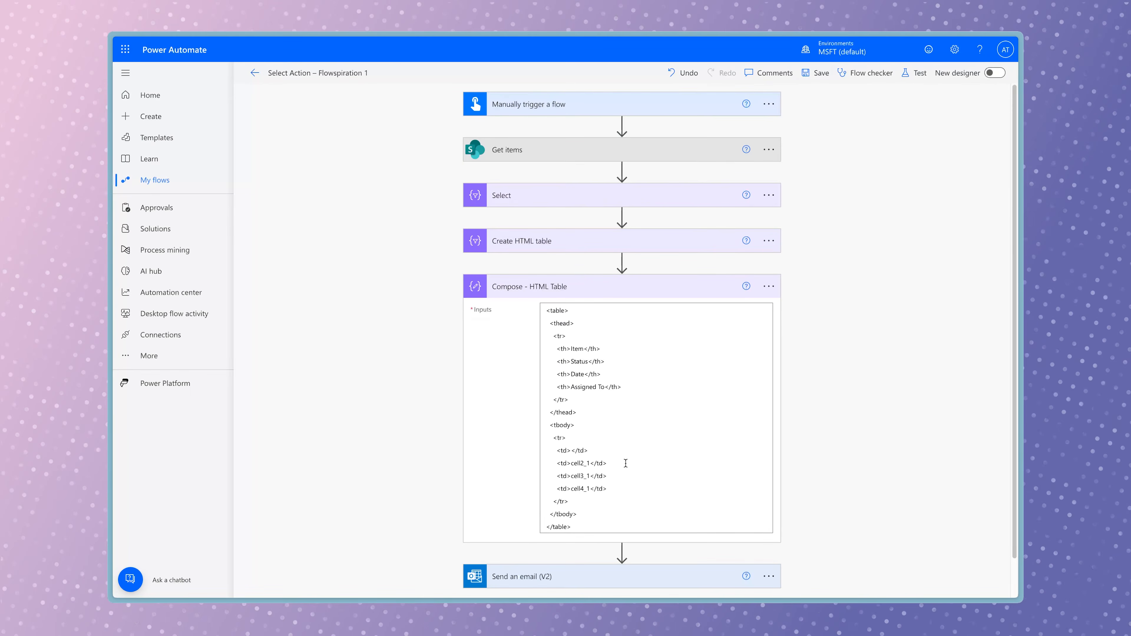
# Peek at the Select action's code and copy its Item expression item()?['Title'] into the first body cell of the Compose table
pyautogui.click(572, 450)
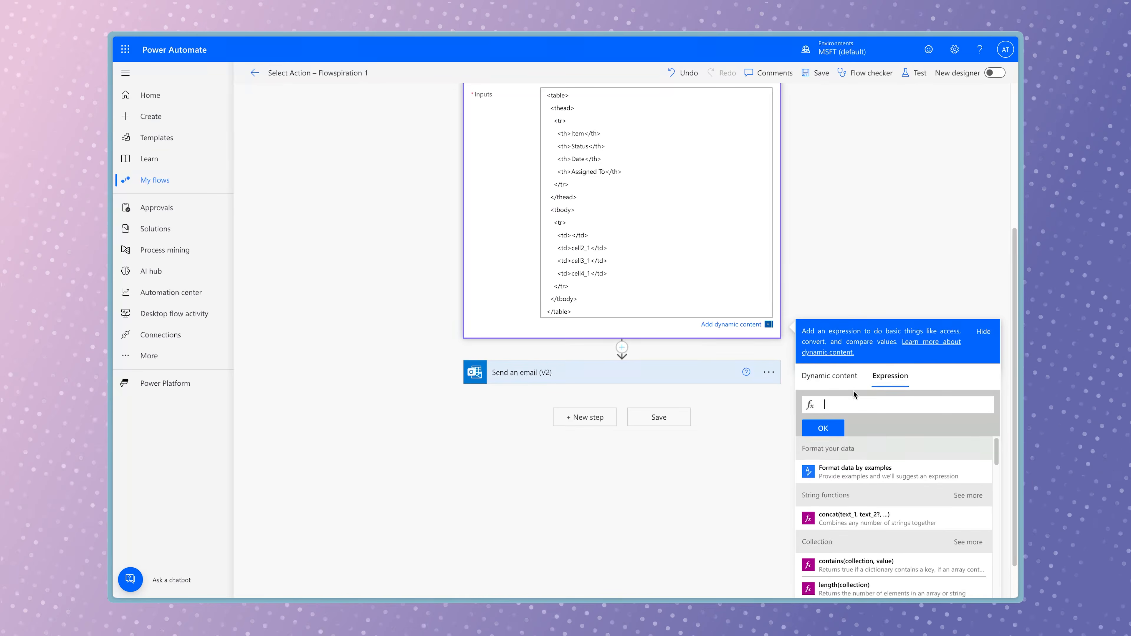
pyautogui.scroll(5, 783, 268)
pyautogui.click(768, 195)
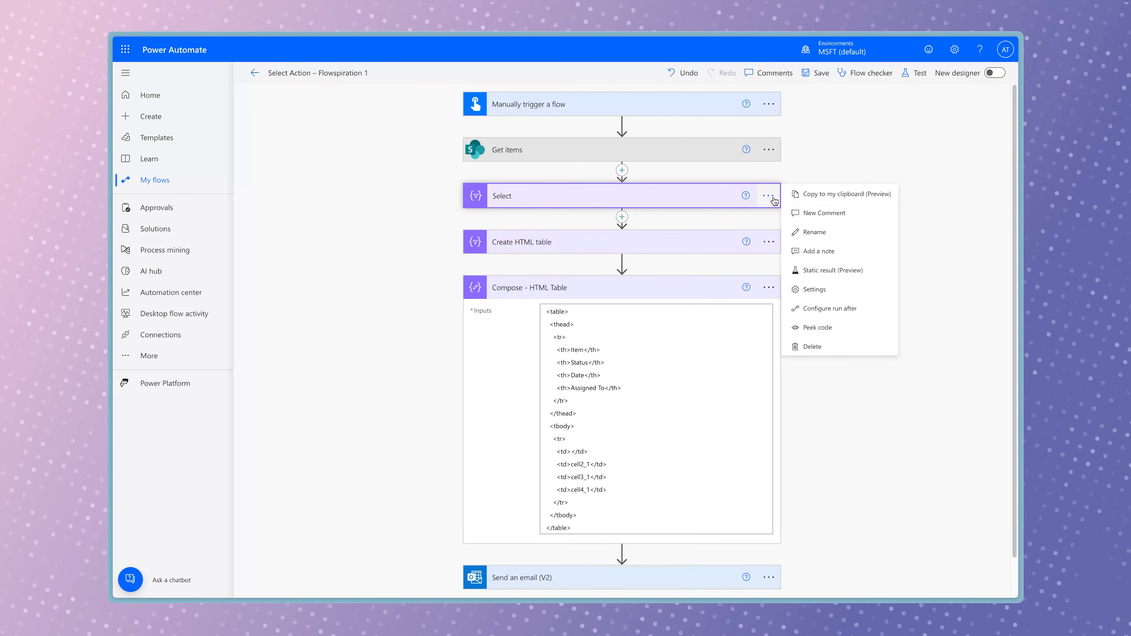
pyautogui.click(853, 328)
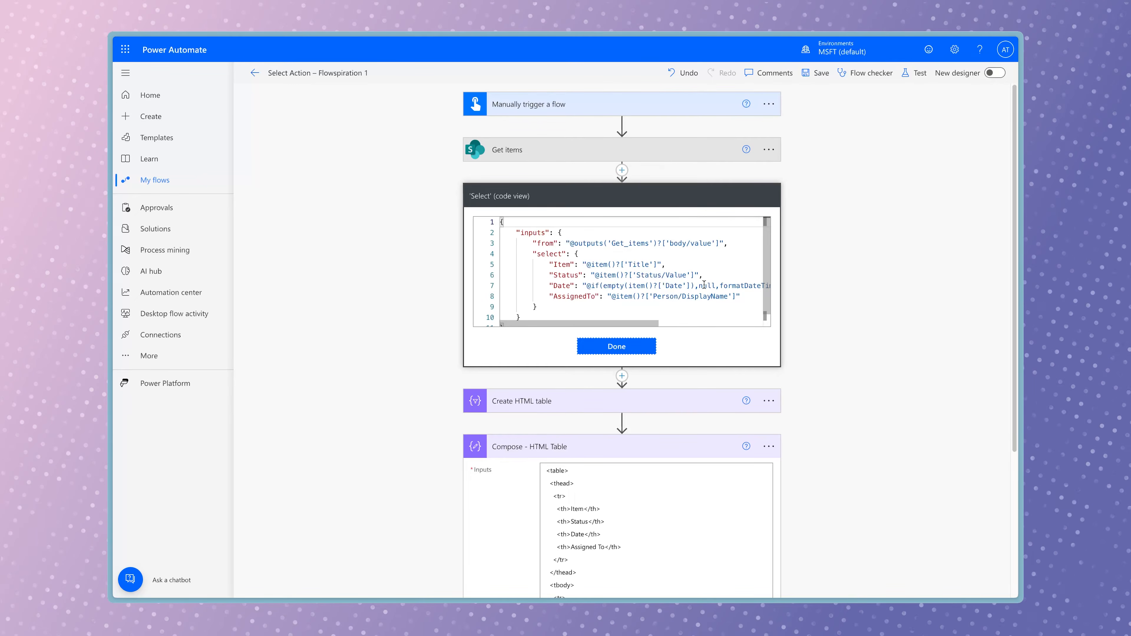
pyautogui.click(724, 270)
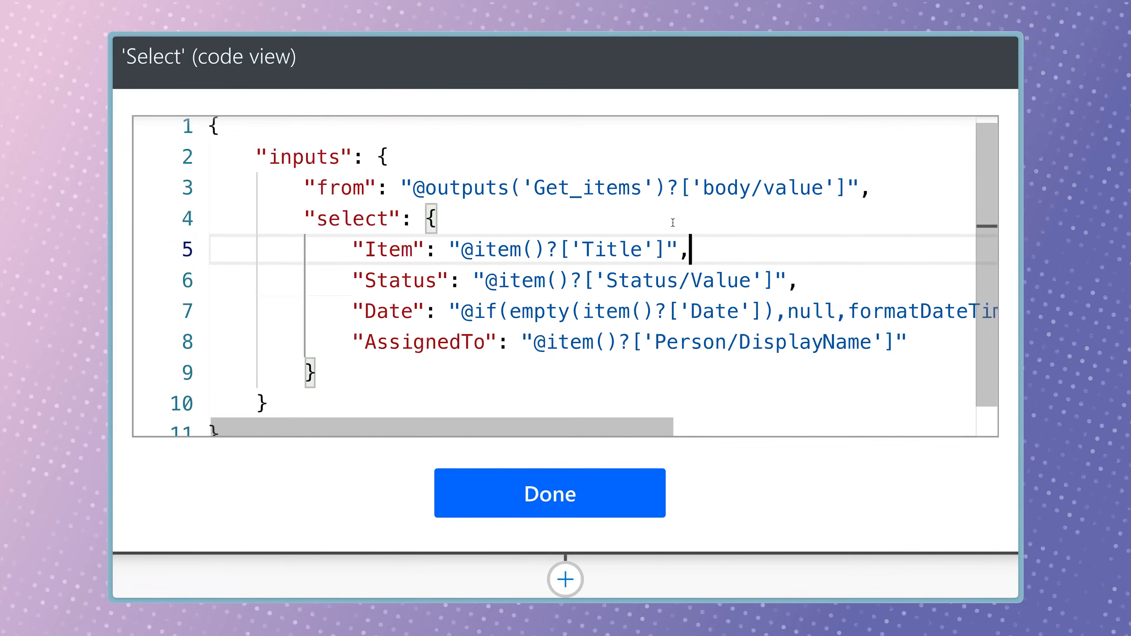
pyautogui.moveTo(483, 255); pyautogui.dragTo(662, 256)
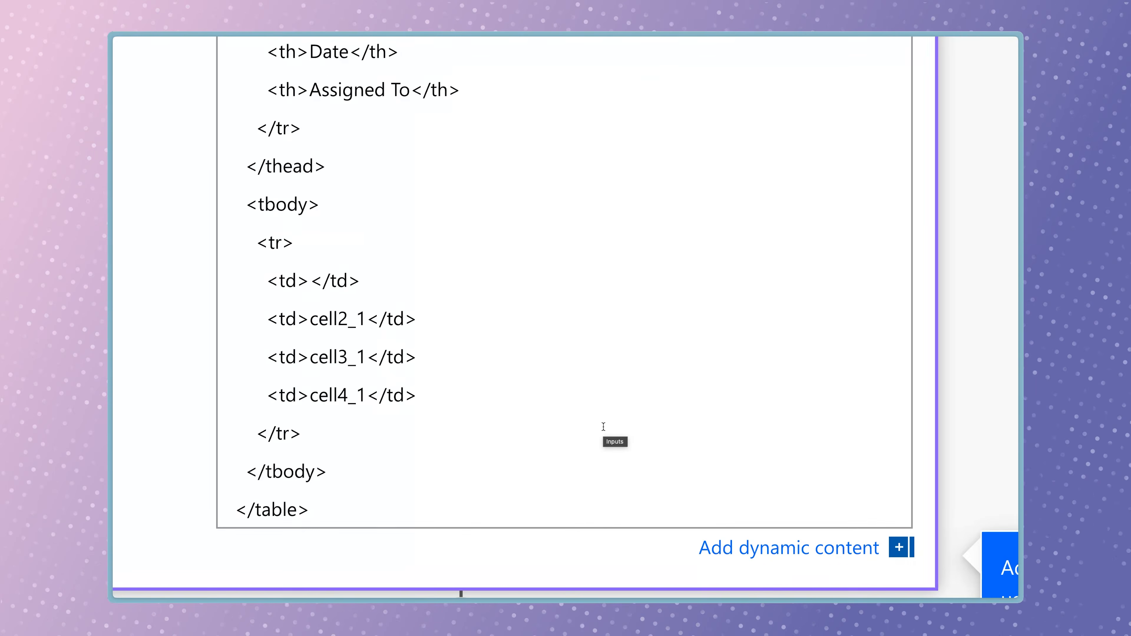
pyautogui.write("item()?['Title']")
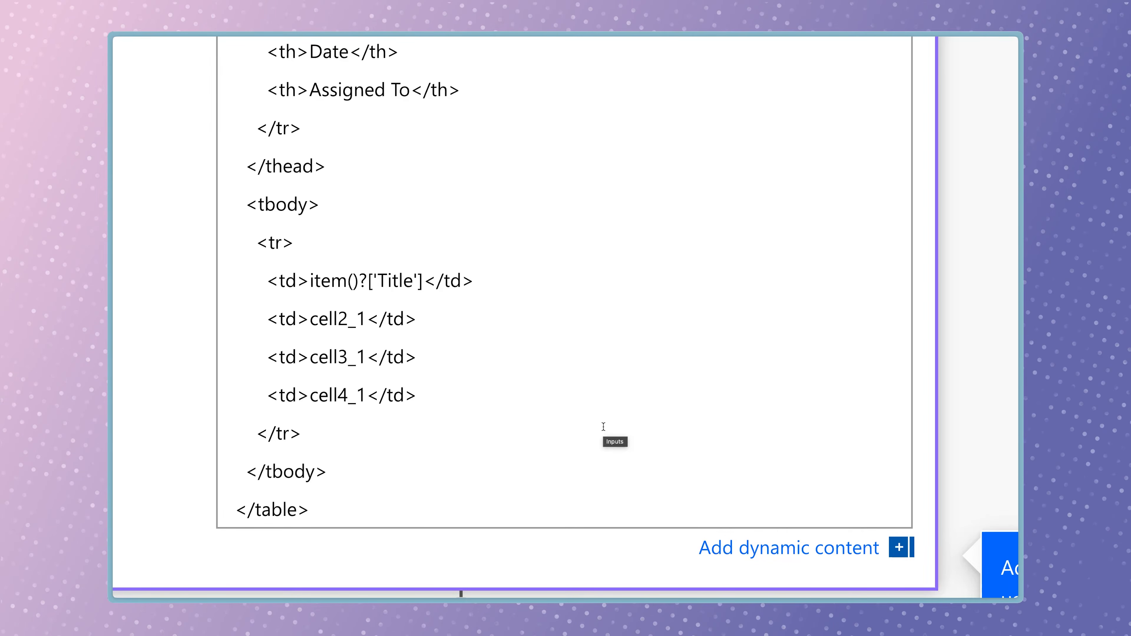
# Replace cell2_1 in the Compose table with the Status expression item()?['Status/Value'] from the Select code view
pyautogui.moveTo(593, 155); pyautogui.dragTo(694, 156)
pyautogui.hotkey('ctrl', 'c')
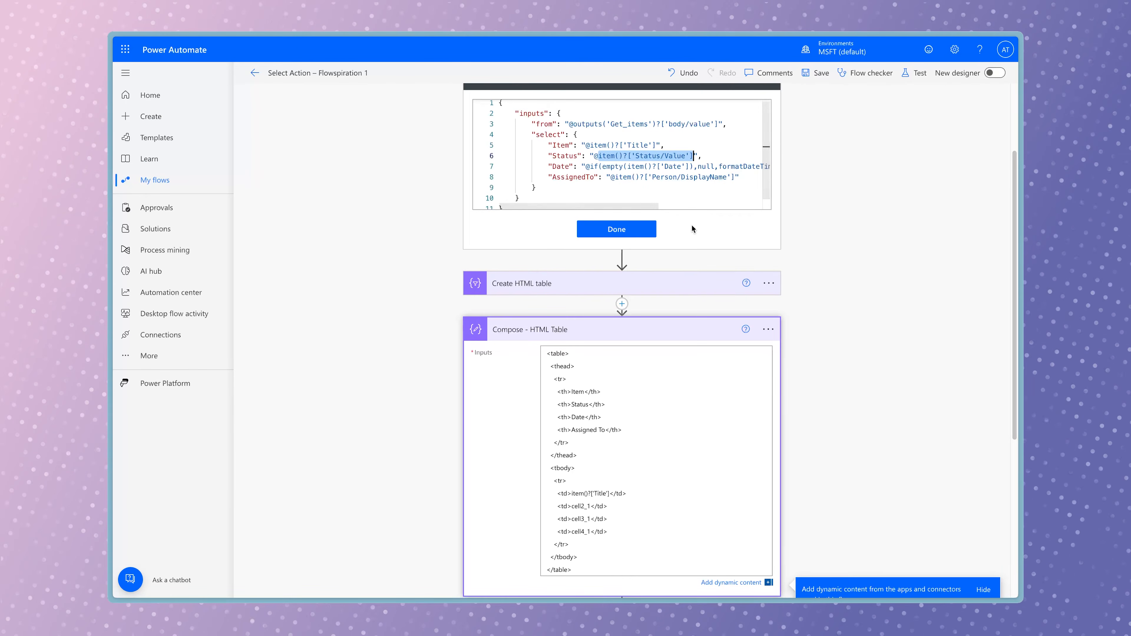
pyautogui.scroll(-2, 641, 415)
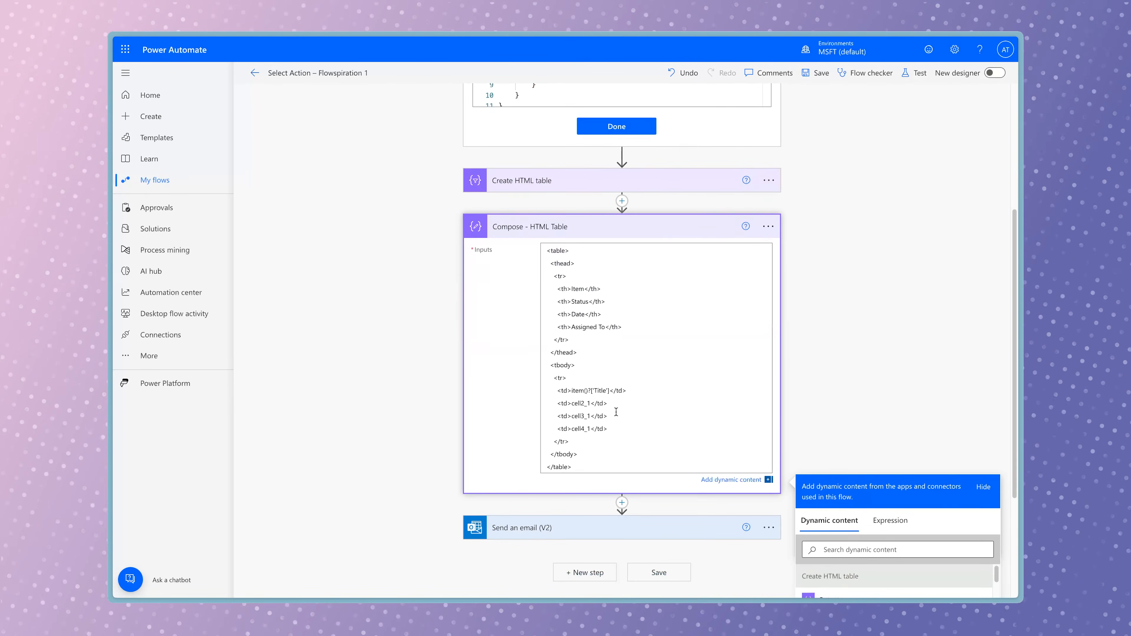
pyautogui.doubleClick(571, 403)
pyautogui.hotkey('ctrl', 'v')
# Replace cell3_1 with the Select code's Date expression if(empty(item()?['Date']),null,formatDateTime(item()?['Date'],'MMMM dd, yyyy'))
pyautogui.scroll(4, 674, 279)
pyautogui.scroll(1, 674, 280)
pyautogui.scroll(-1, 659, 289)
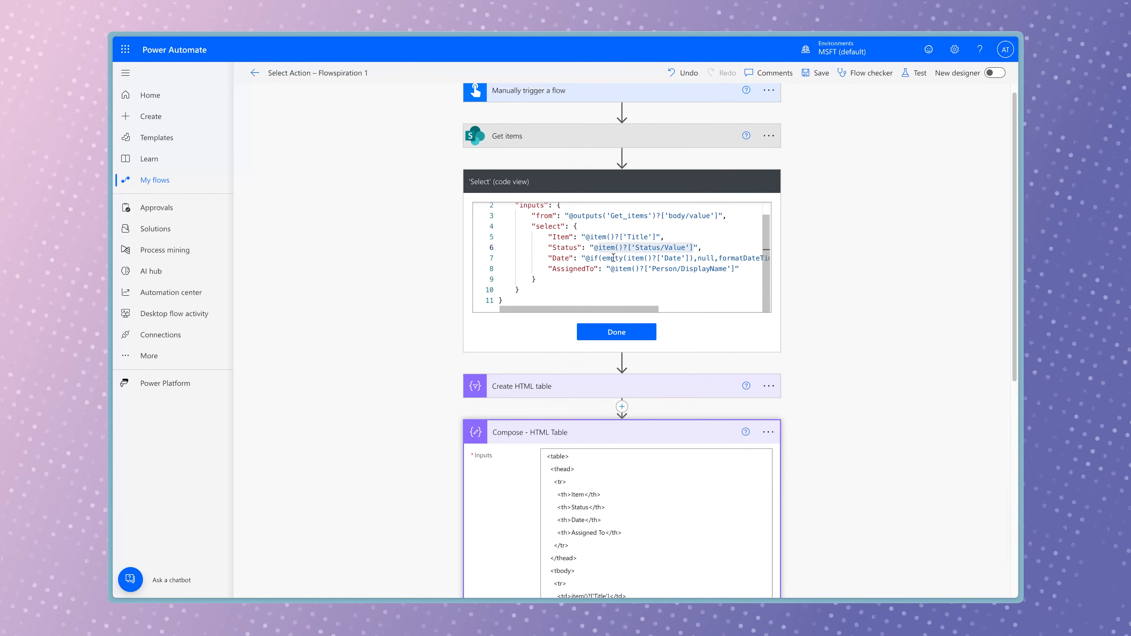
pyautogui.click(592, 257)
pyautogui.hscroll(5, 624, 259)
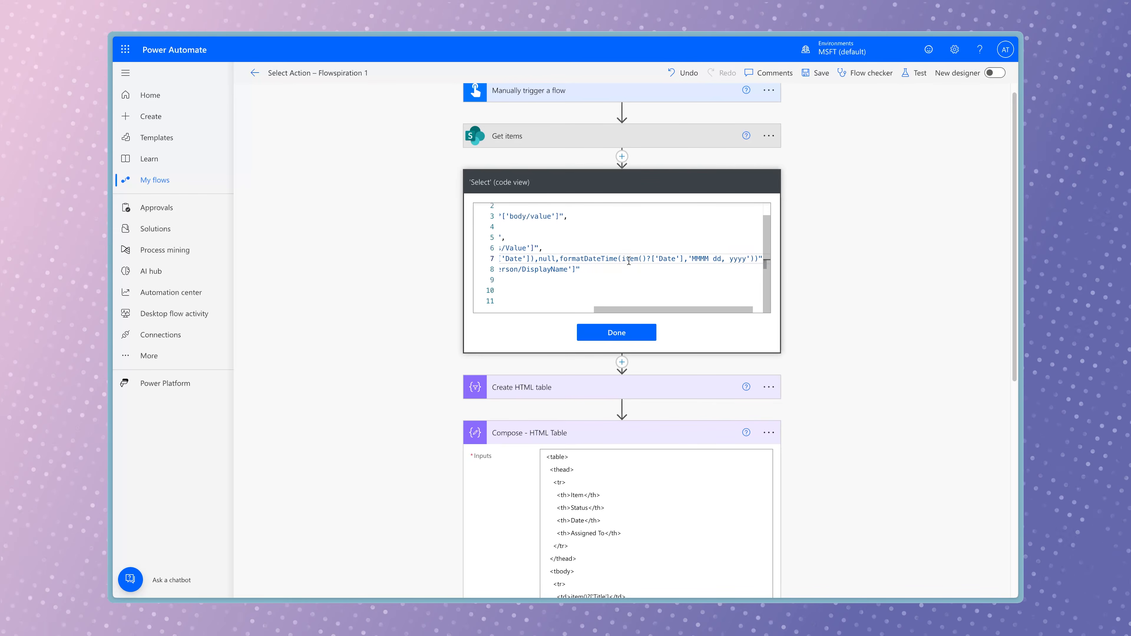
pyautogui.keyDown('shift'); pyautogui.click(738, 258); pyautogui.keyUp('shift')
pyautogui.hotkey('shift', 'Right')
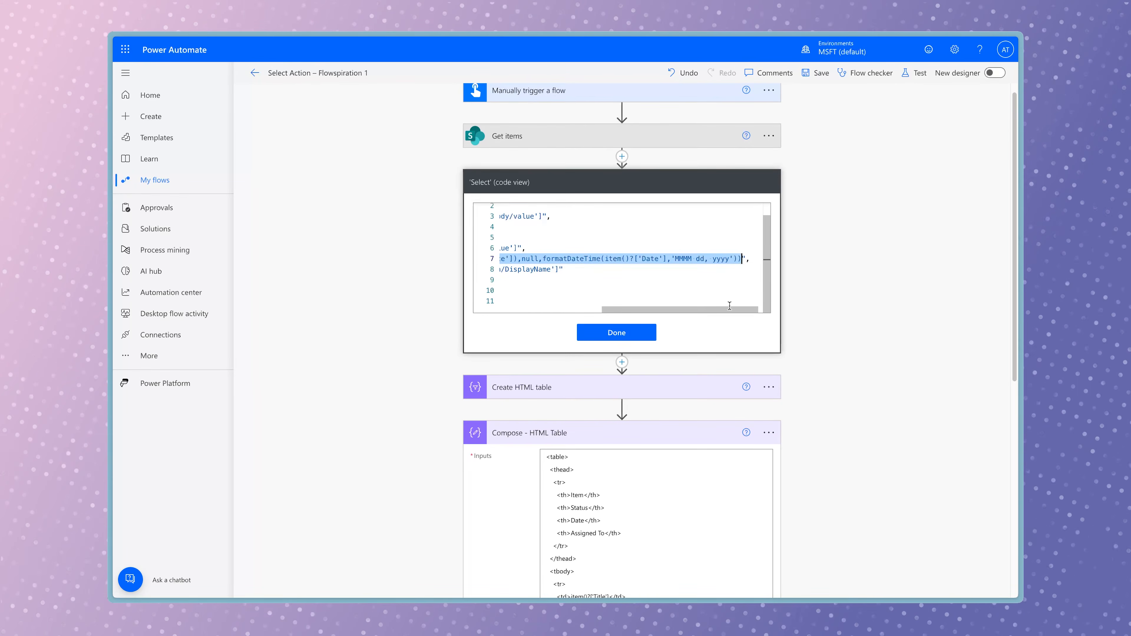
pyautogui.scroll(-5, 668, 339)
pyautogui.click(573, 310)
pyautogui.doubleClick(582, 327)
pyautogui.write("if(empty(item()?['Date']),null,formatDateTime(item()?['Date'],'MMMM dd, yyyy'))")
# Replace cell4_1 in the Compose table with the AssignedTo expression item()?['Person/DisplayName'] from the Select code view
pyautogui.scroll(5, 732, 305)
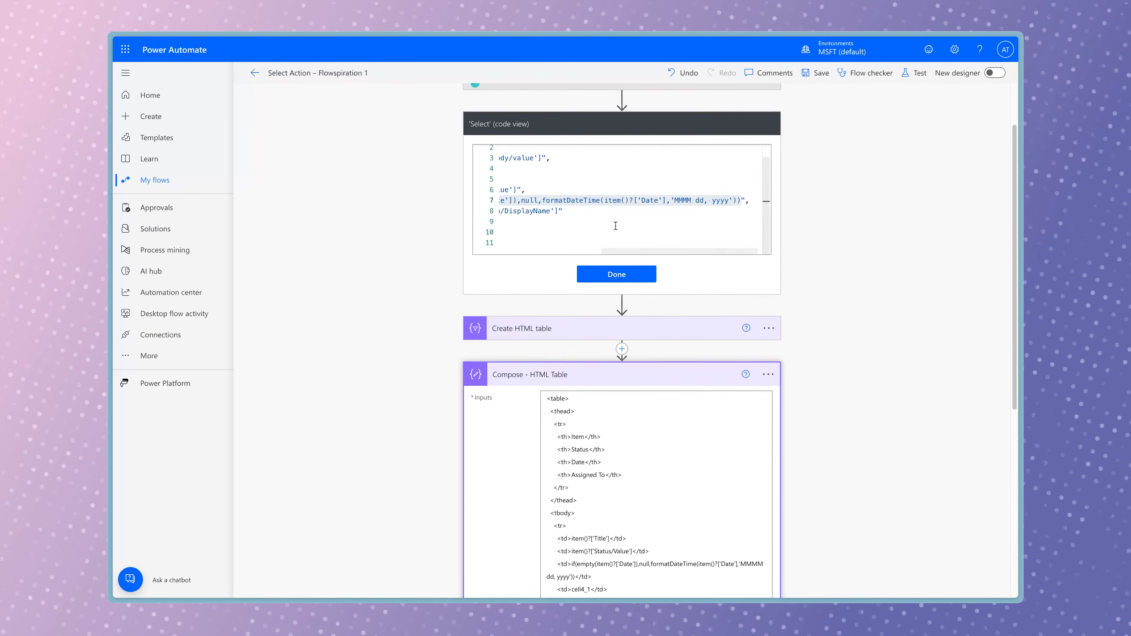
pyautogui.click(610, 219)
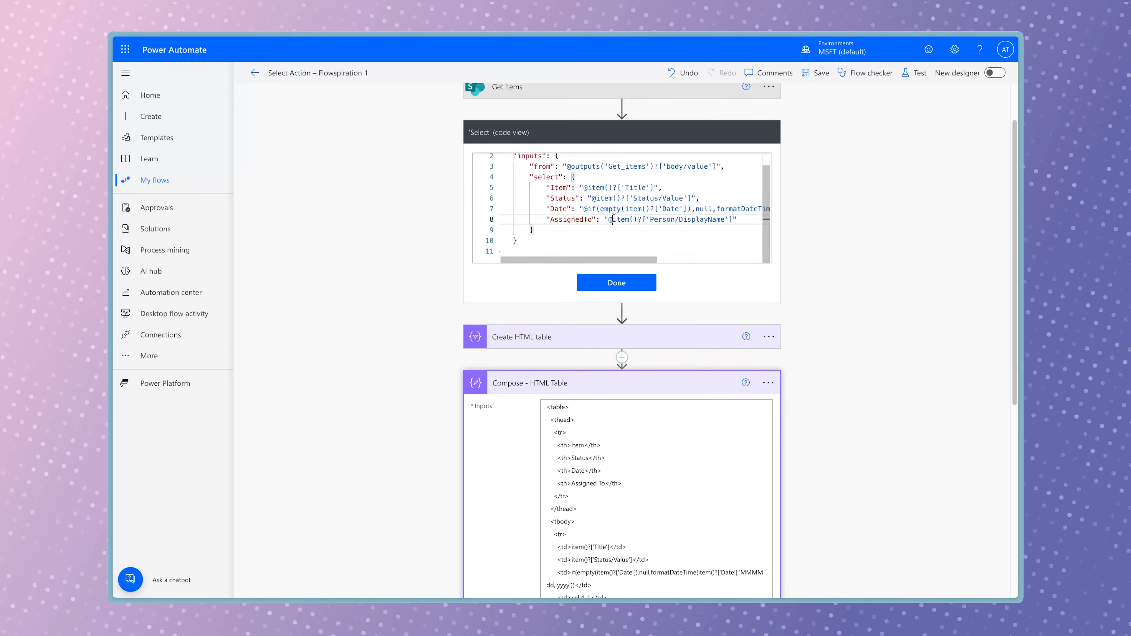
pyautogui.keyDown('shift'); pyautogui.click(732, 220); pyautogui.keyUp('shift')
pyautogui.hotkey('ctrl', 'c')
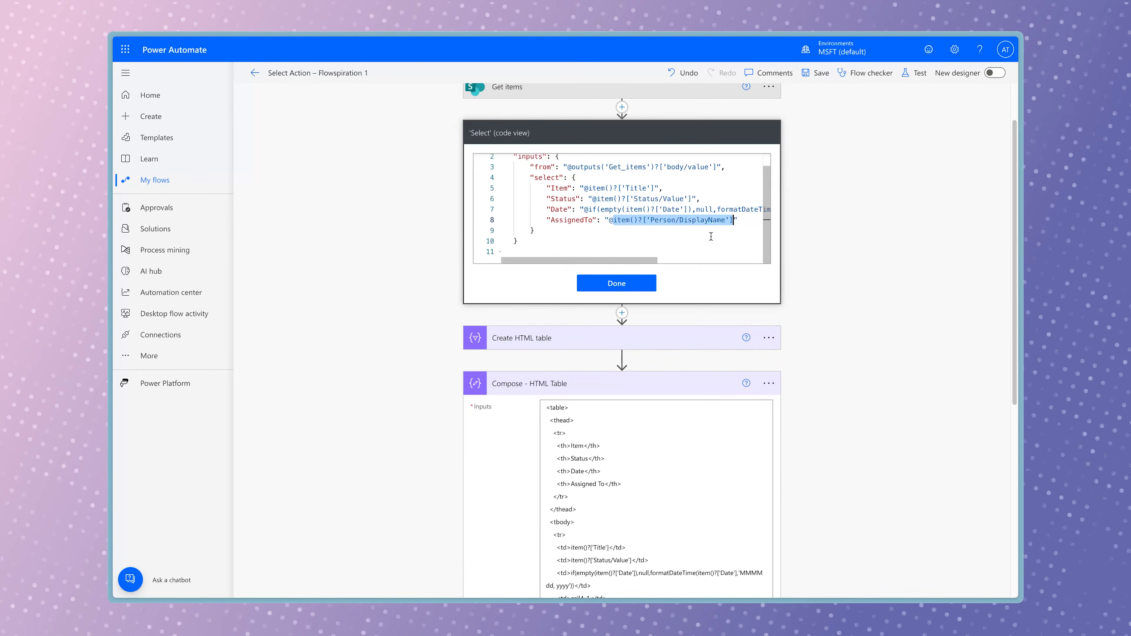
pyautogui.click(701, 301)
pyautogui.doubleClick(582, 358)
pyautogui.hotkey('ctrl', 'v')
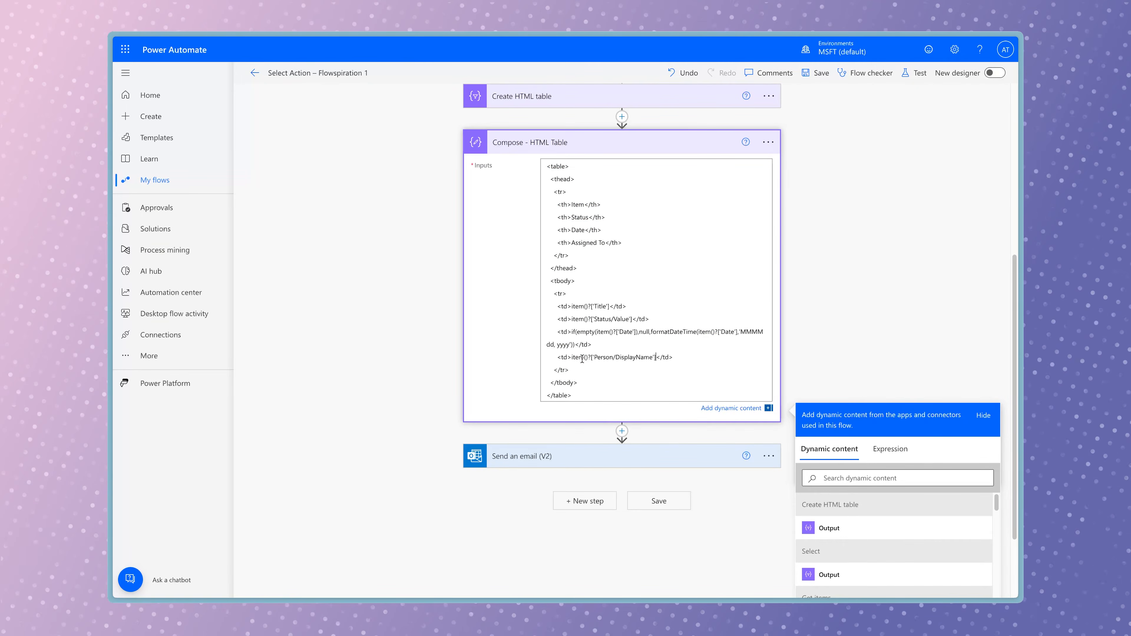
# Copy the table body's row, from <tr> to </tr>, out of the Compose inputs into a blank text editor document
pyautogui.click(555, 293)
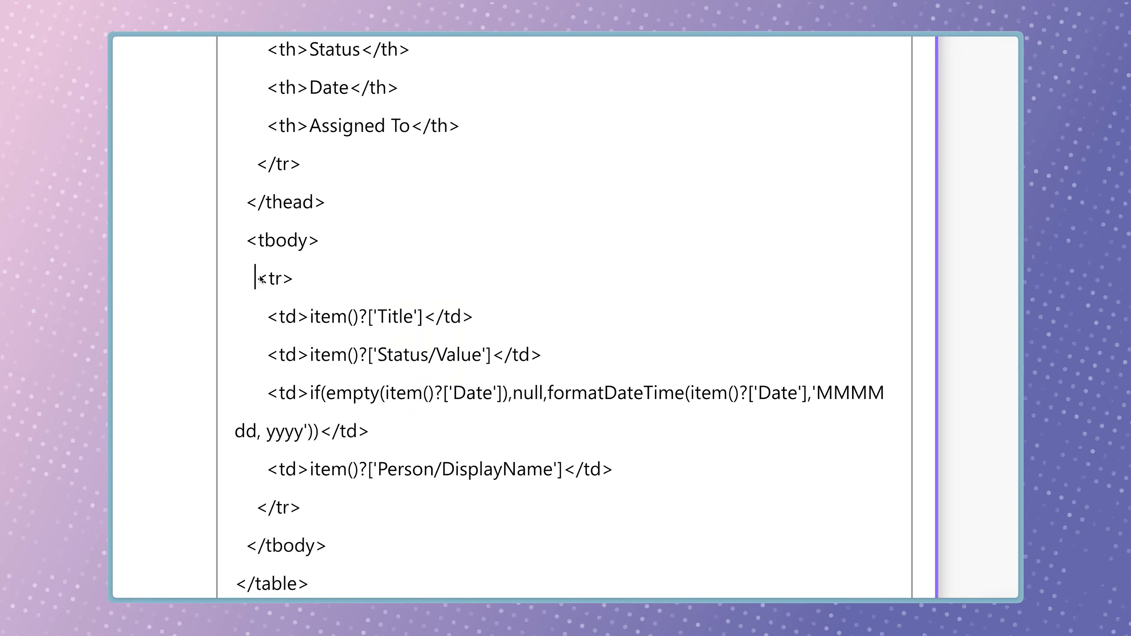
pyautogui.keyDown('shift'); pyautogui.click(317, 505); pyautogui.keyUp('shift')
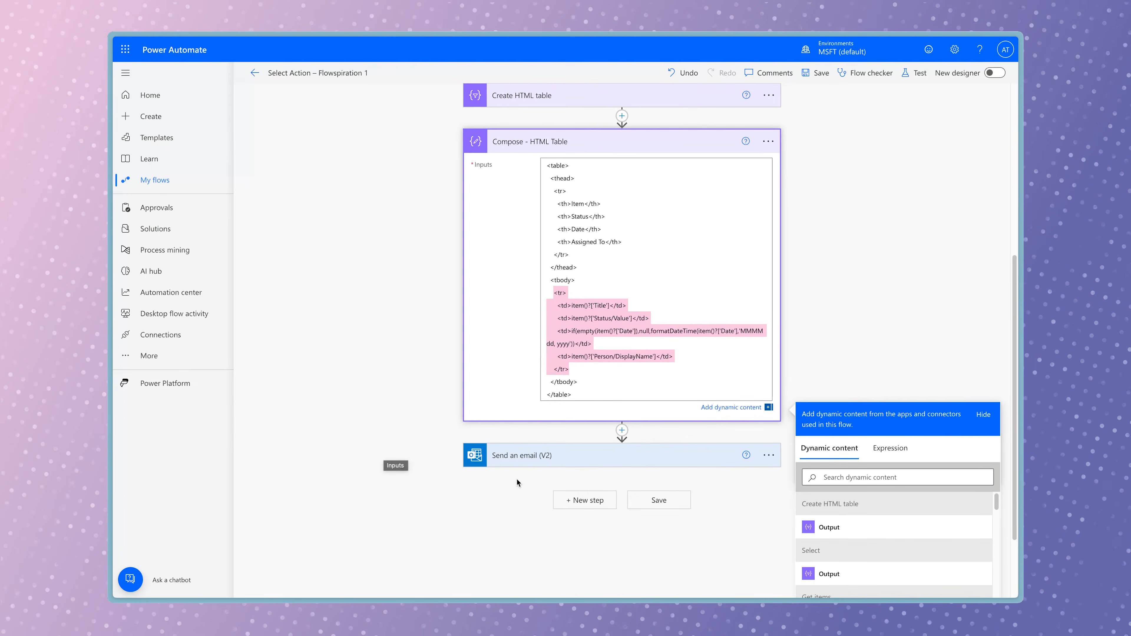
pyautogui.press('super+Tab')
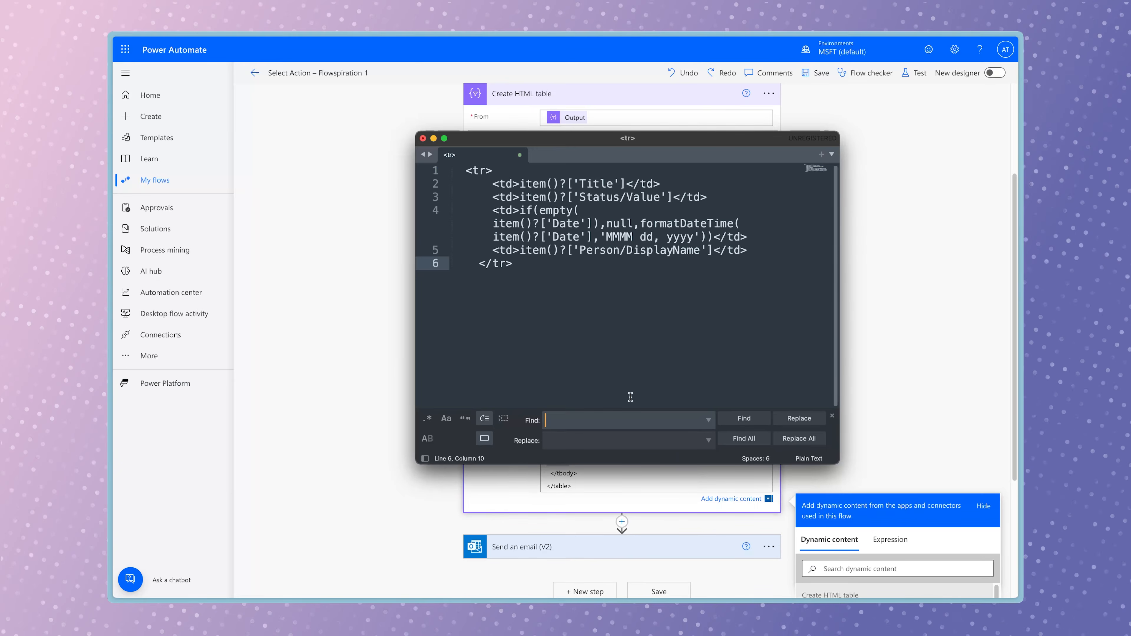
# Replace every <td> in the text editor with '<td>', using find and replace
pyautogui.write('<td>')
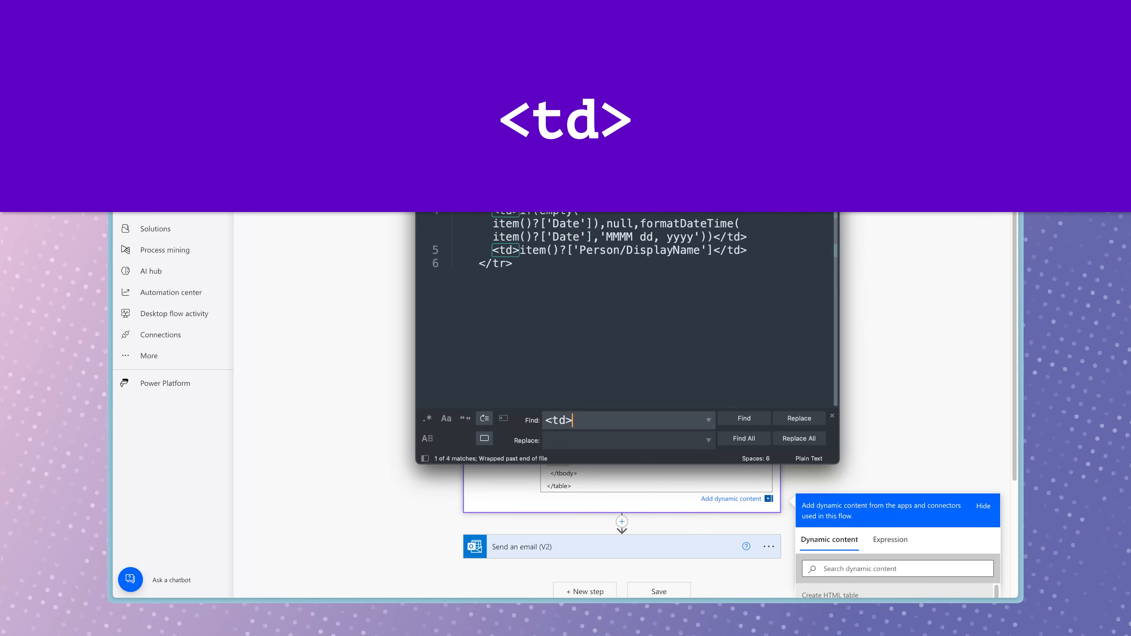
pyautogui.press('Tab')
pyautogui.write("'<td>")
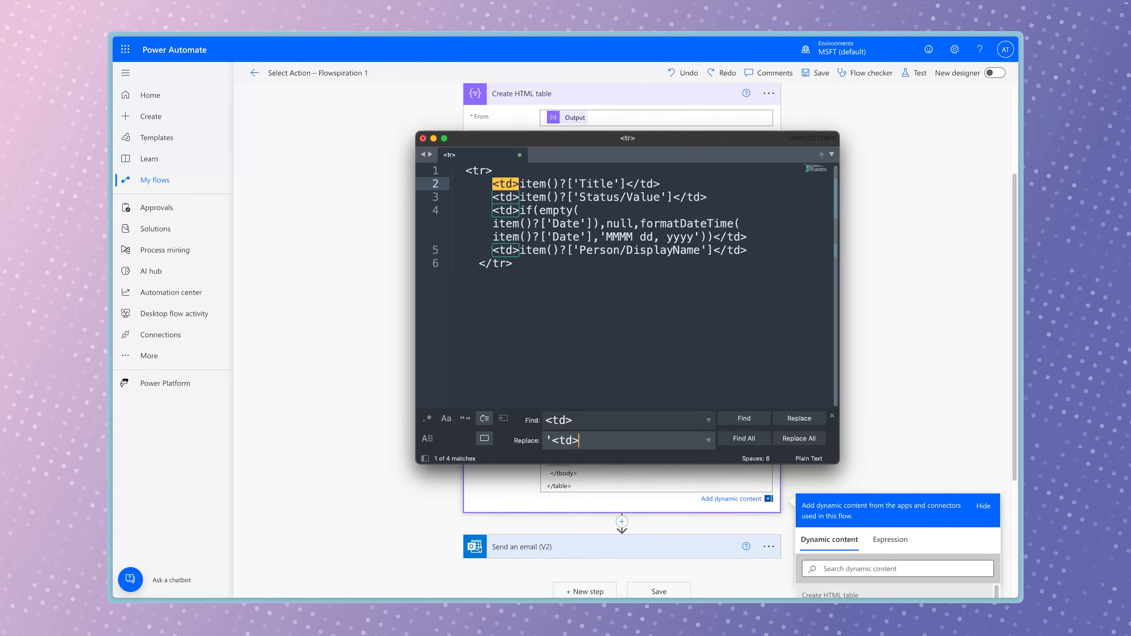
pyautogui.write("',")
pyautogui.click(798, 438)
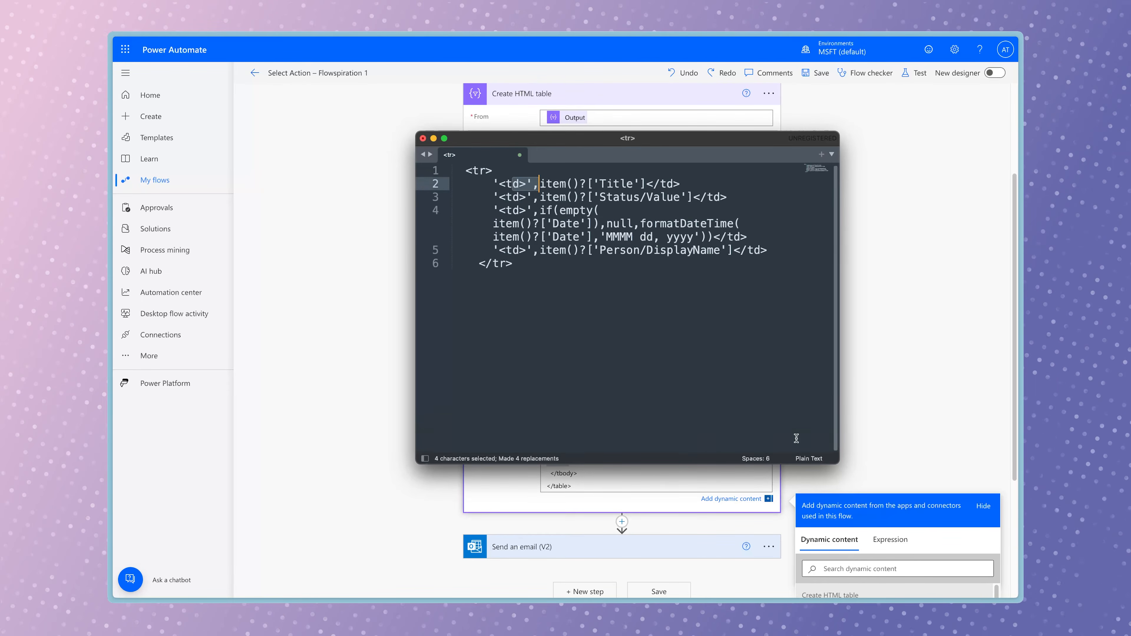
# Replace every </td> in the text editor with ,'</td>', using find and replace
pyautogui.press('super+alt+f')
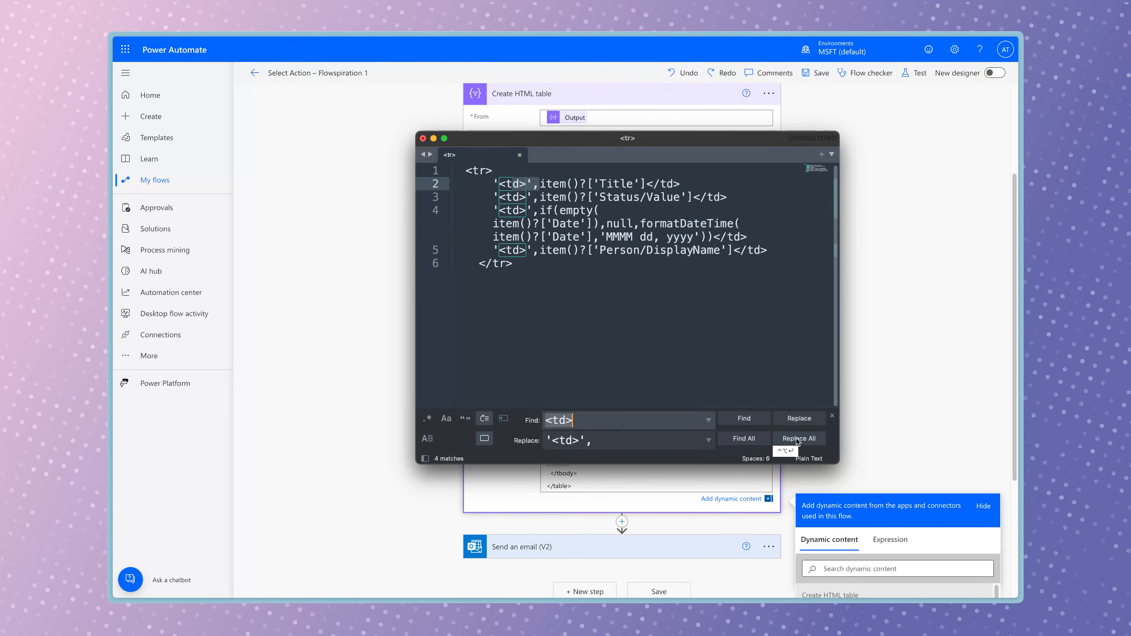
pyautogui.press('Left')
pyautogui.press('Right')
pyautogui.write('/')
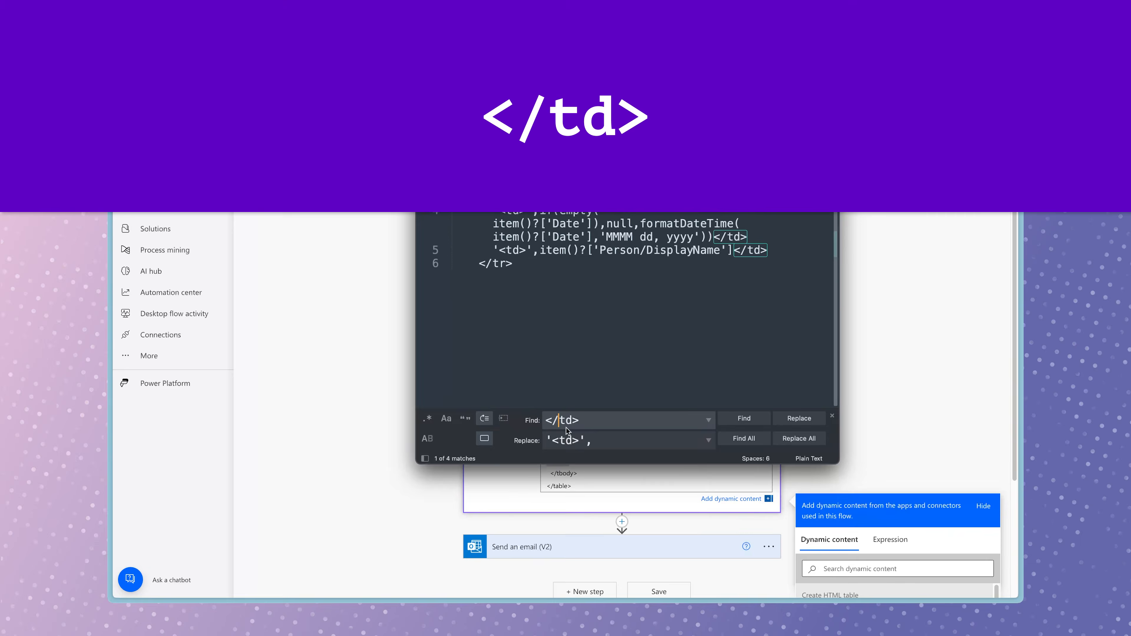
pyautogui.click(549, 443)
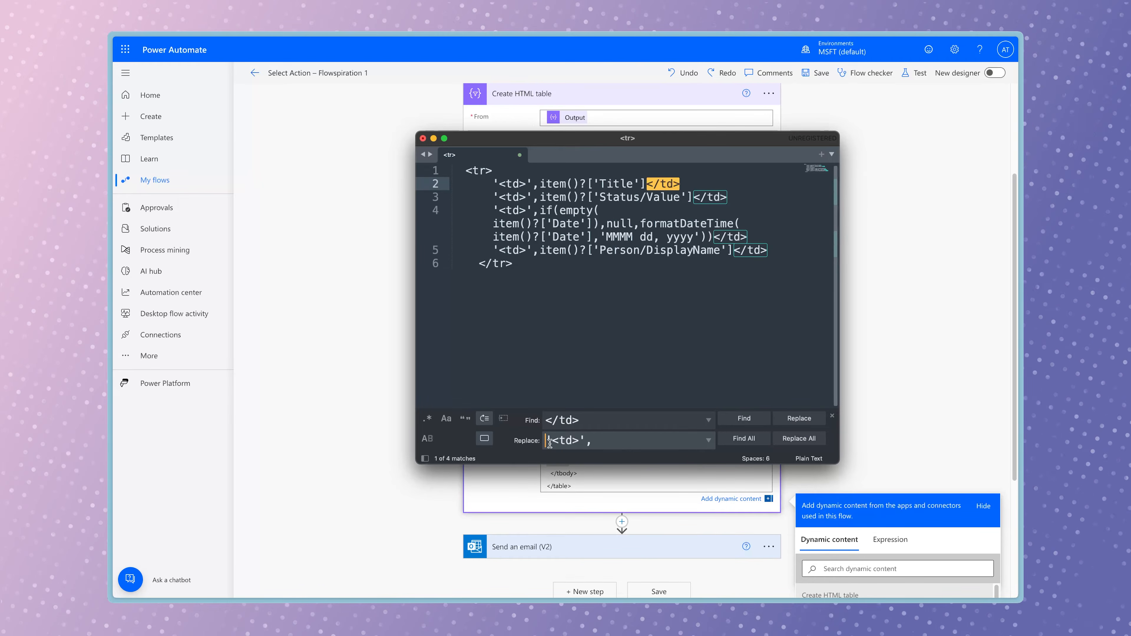
pyautogui.write(',')
pyautogui.click(564, 440)
pyautogui.write('/')
pyautogui.click(799, 438)
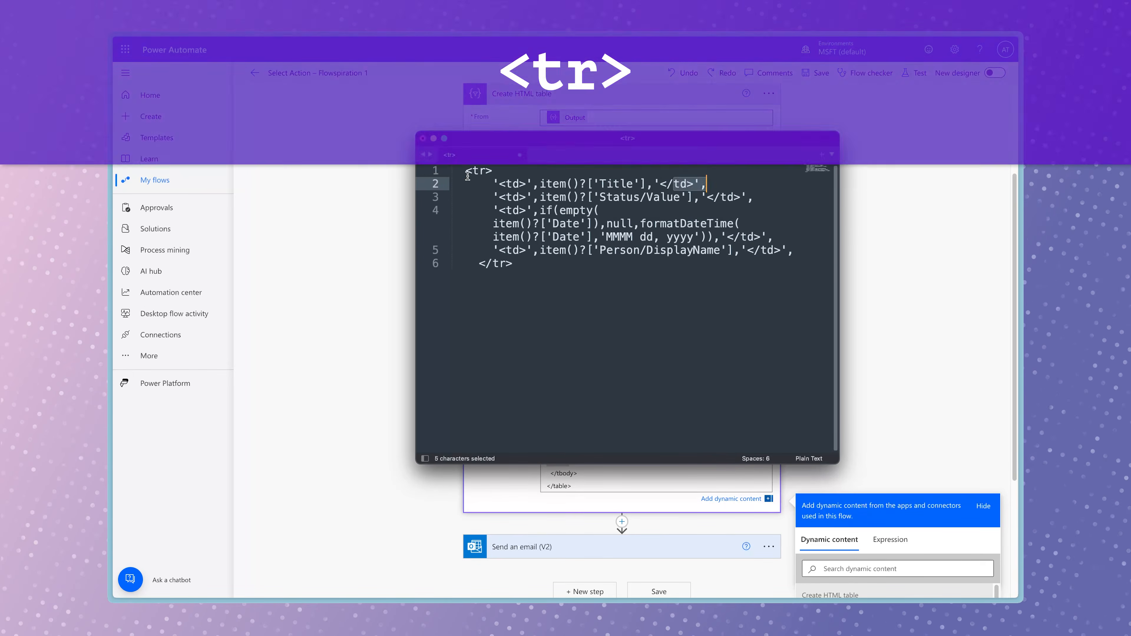
# Wrap the <tr> and </tr> tags in single quotes and add a comma after the quoted opening tag
pyautogui.click(467, 175)
pyautogui.write("'")
pyautogui.press('super+Right')
pyautogui.write("'")
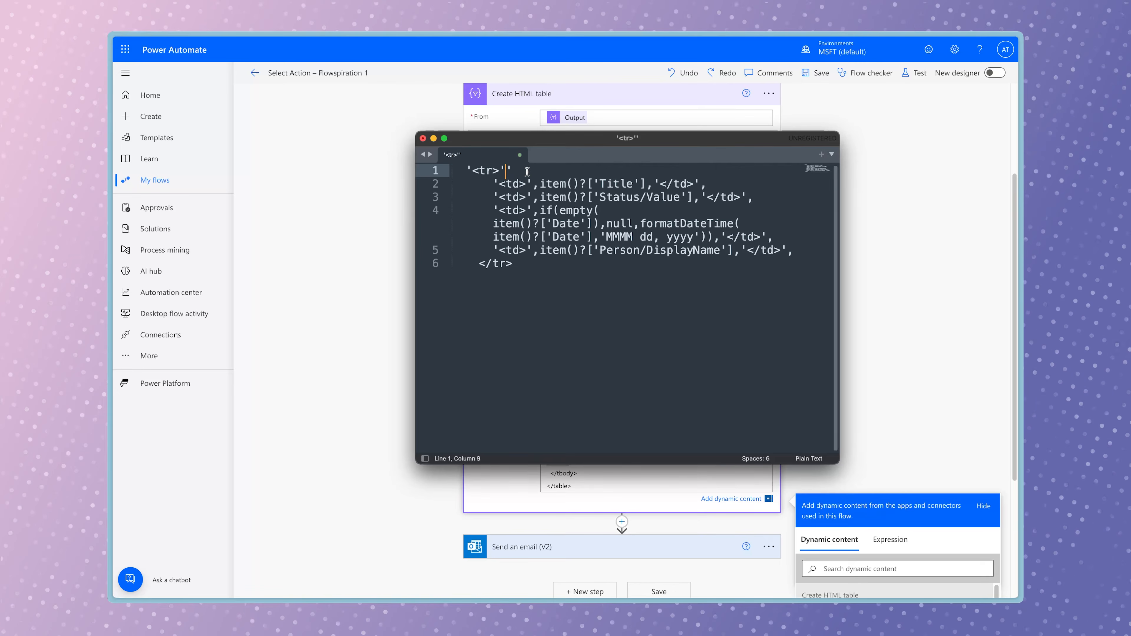
pyautogui.press('Delete')
pyautogui.write(',')
pyautogui.click(478, 264)
pyautogui.write("'")
pyautogui.click(525, 263)
pyautogui.write("''")
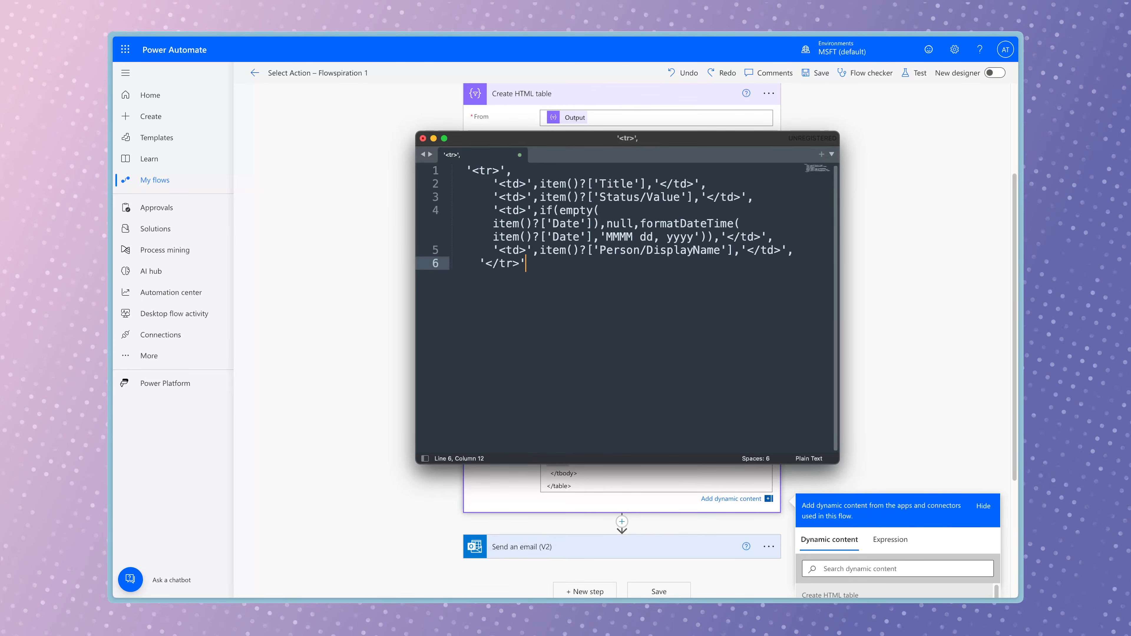
# Enclose the whole row markup in a concat() function and copy the complete expression
pyautogui.click(469, 172)
pyautogui.press('Left')
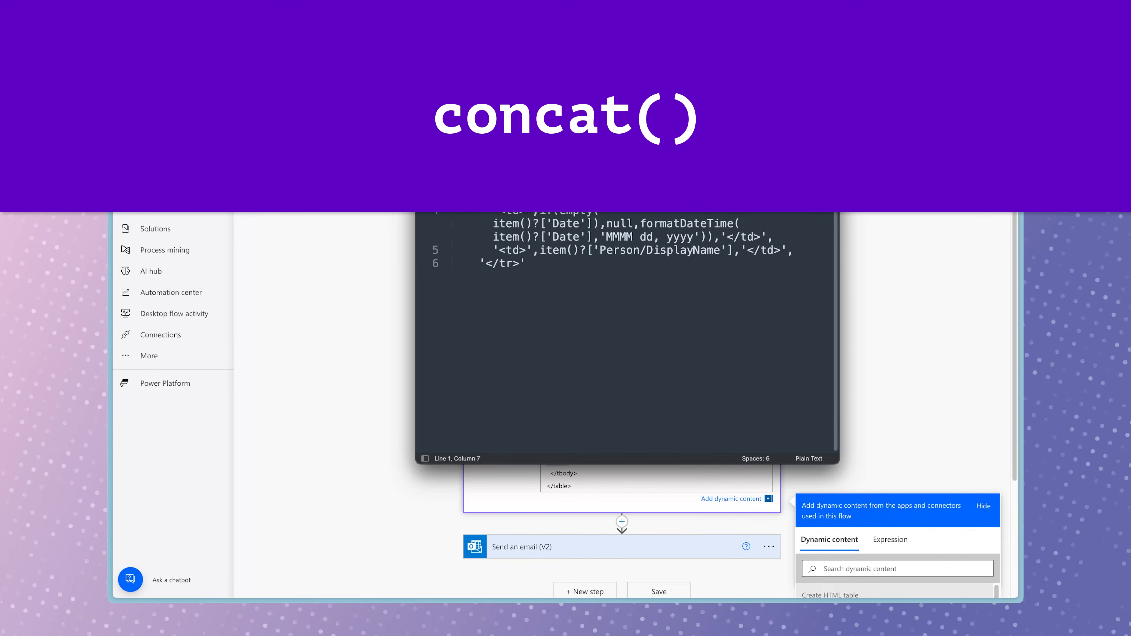
pyautogui.click(528, 264)
pyautogui.write(')')
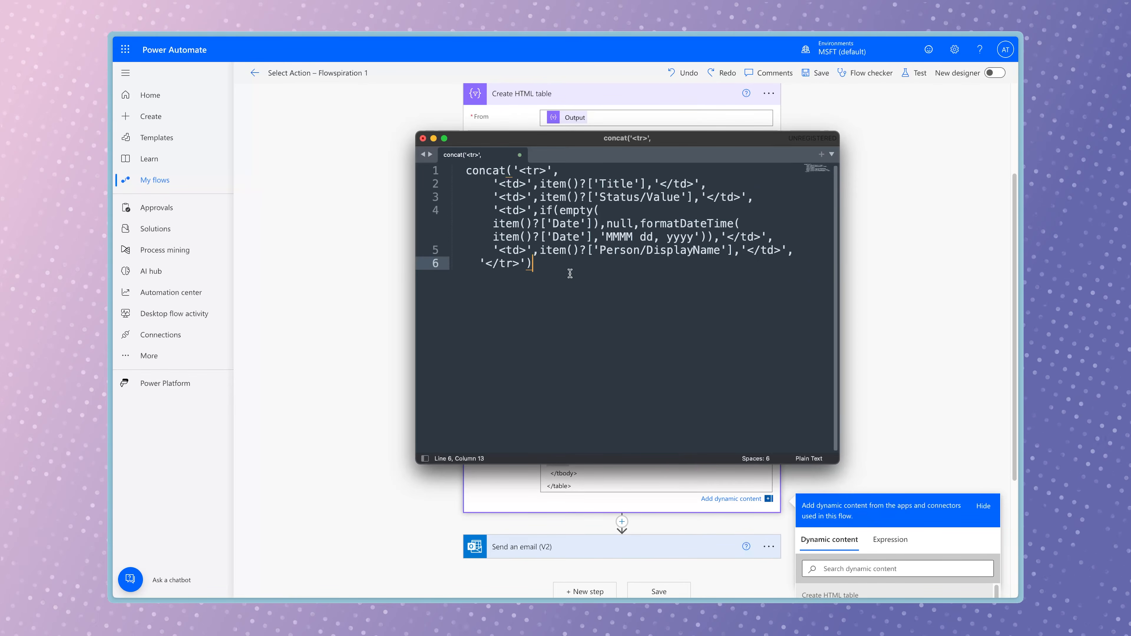
pyautogui.press('super+a')
pyautogui.press('super+c')
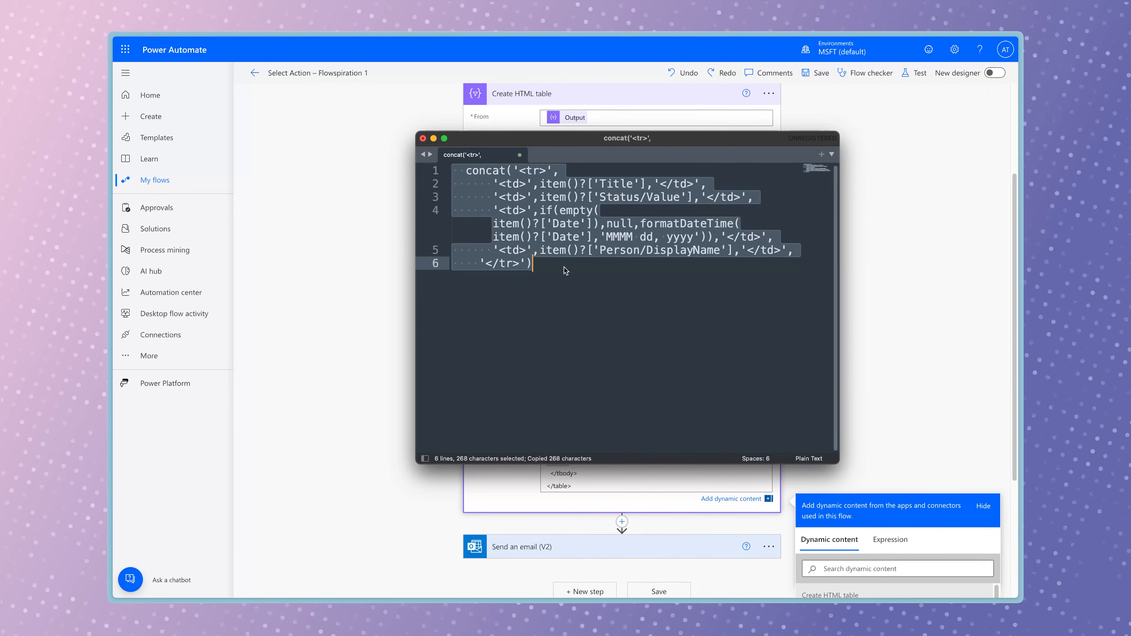
# Back in Power Automate, switch the Select action's Map to text mode and clear all its mapped keys and values
pyautogui.click(883, 272)
pyautogui.click(880, 276)
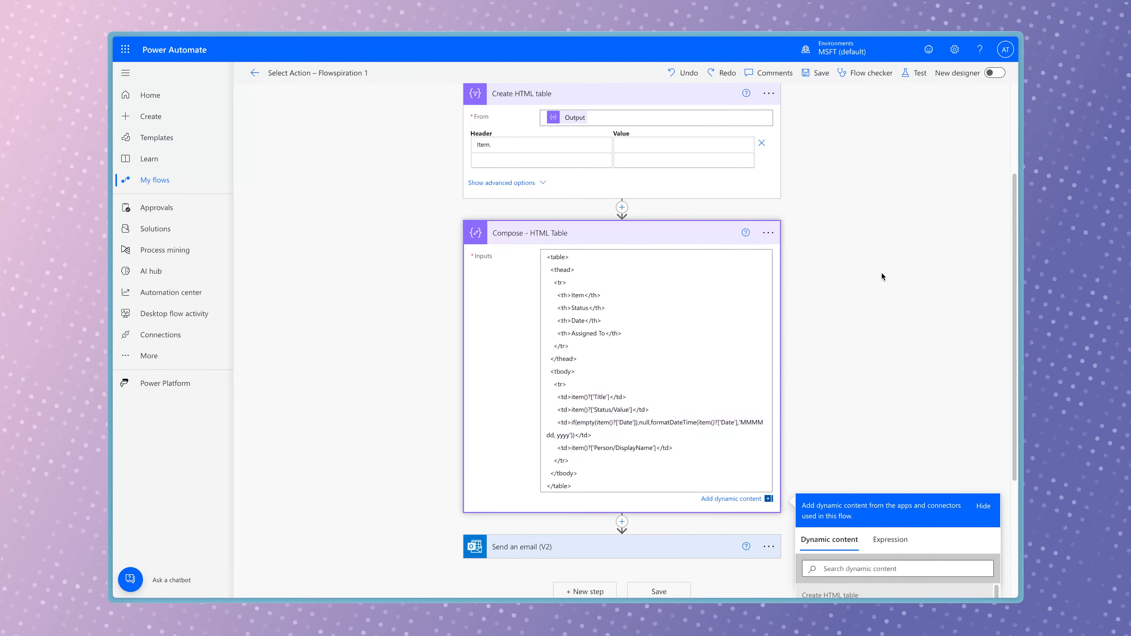
pyautogui.scroll(3, 881, 276)
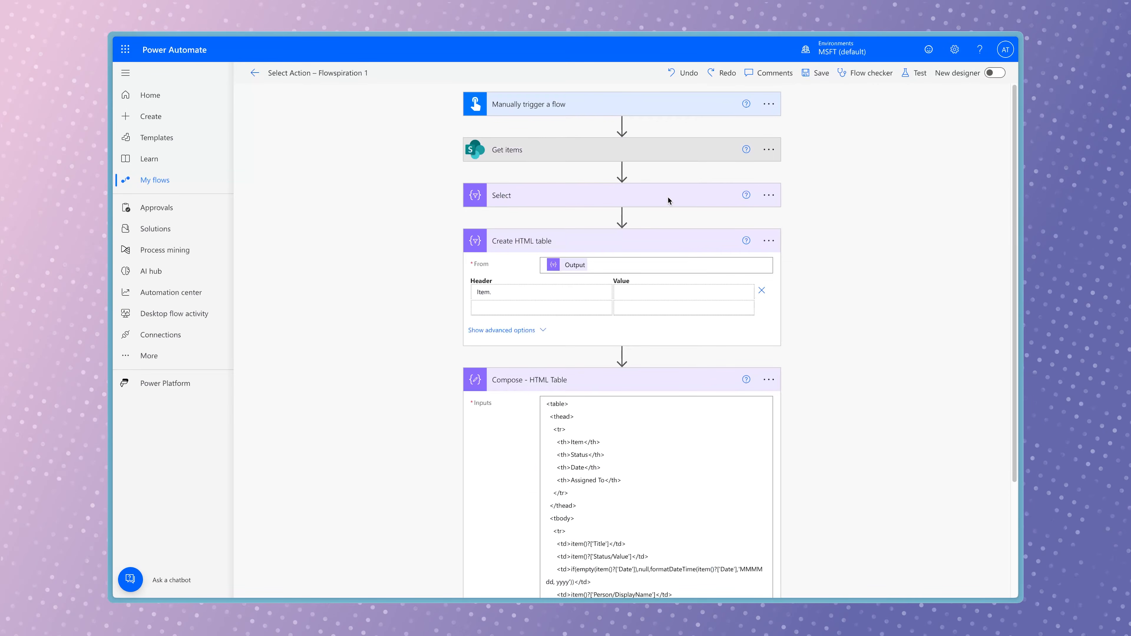
pyautogui.click(668, 198)
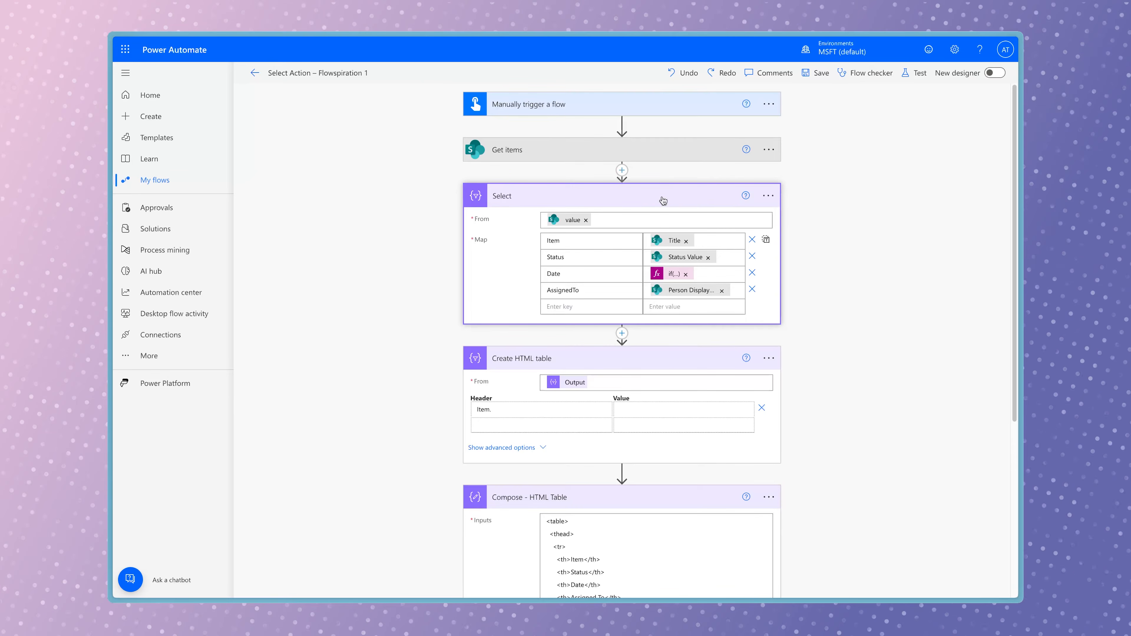
pyautogui.click(766, 239)
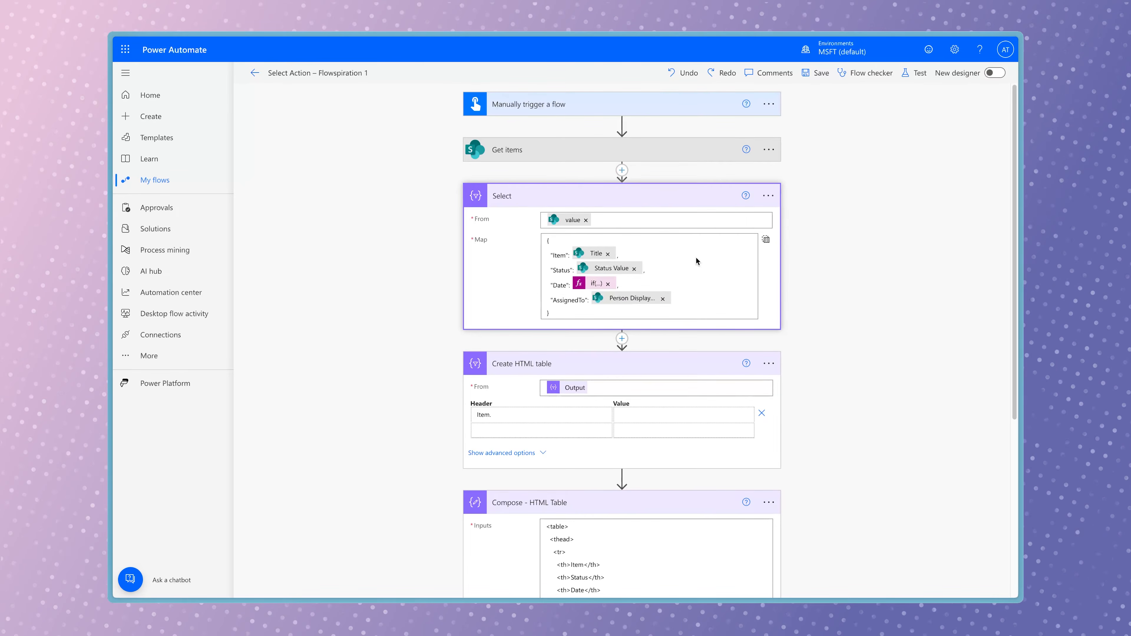
pyautogui.click(662, 260)
pyautogui.hotkey('ctrl', 'a')
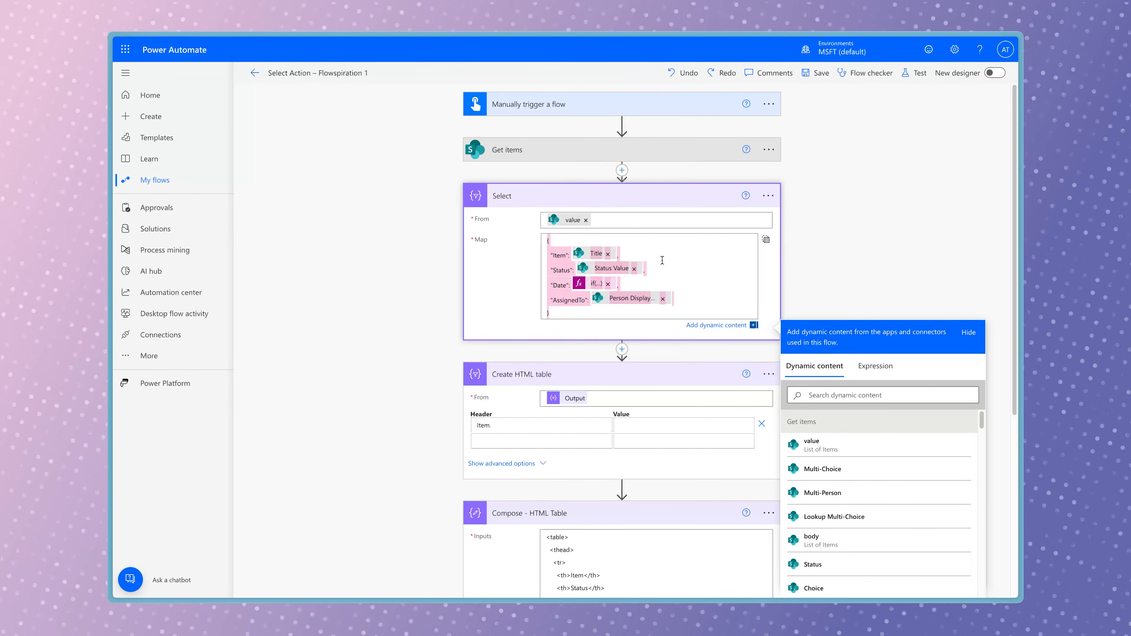
pyautogui.press('BackSpace')
# Insert the copied concat expression as the Select action's Map value
pyautogui.click(875, 294)
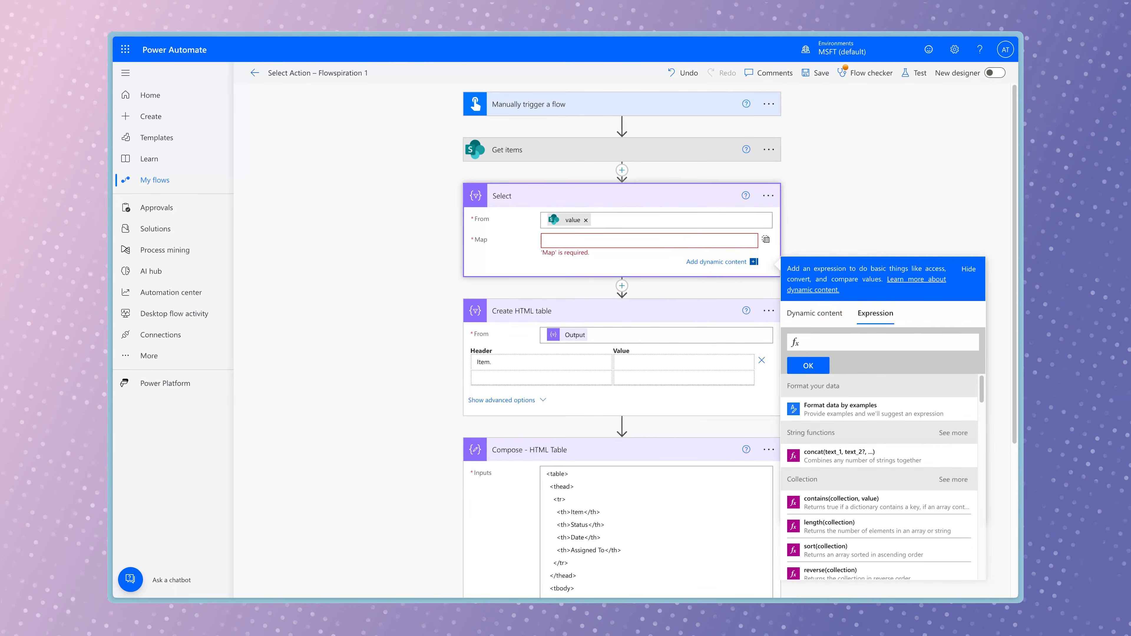
pyautogui.click(826, 342)
pyautogui.hotkey('ctrl', 'v')
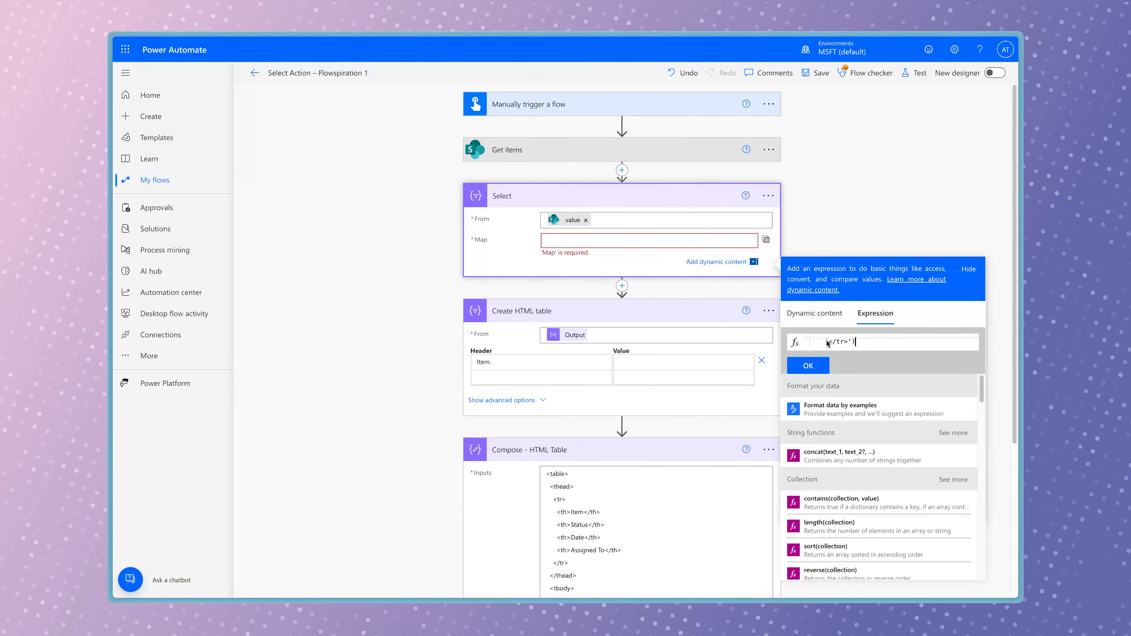
pyautogui.click(821, 364)
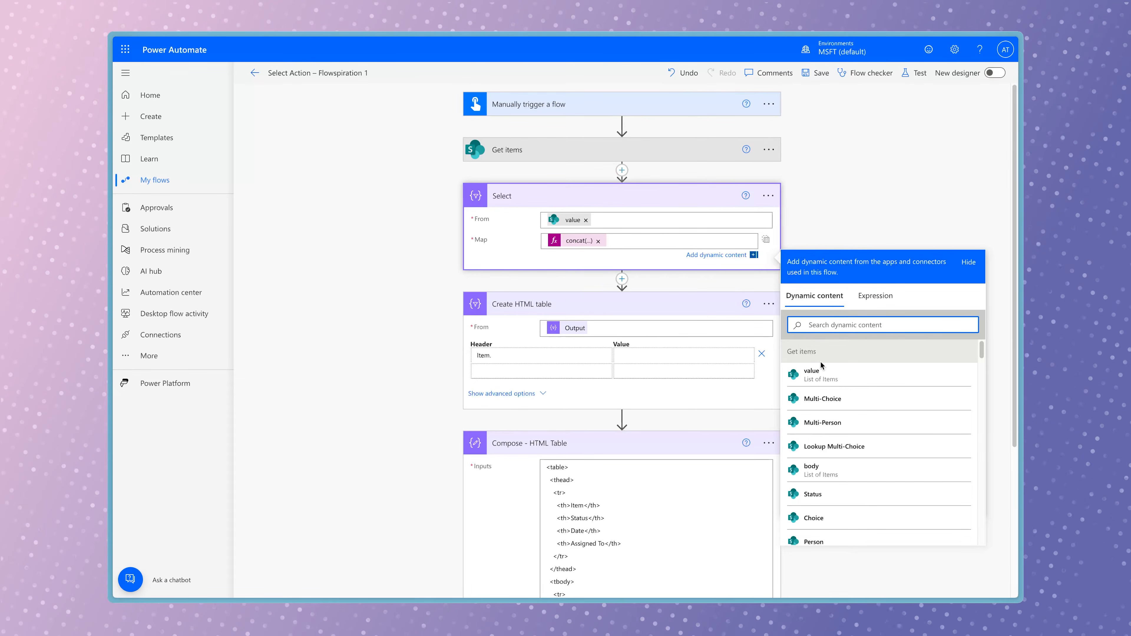
# Add a Terminate action between Select and Create HTML table with its status set to Succeeded
pyautogui.click(622, 279)
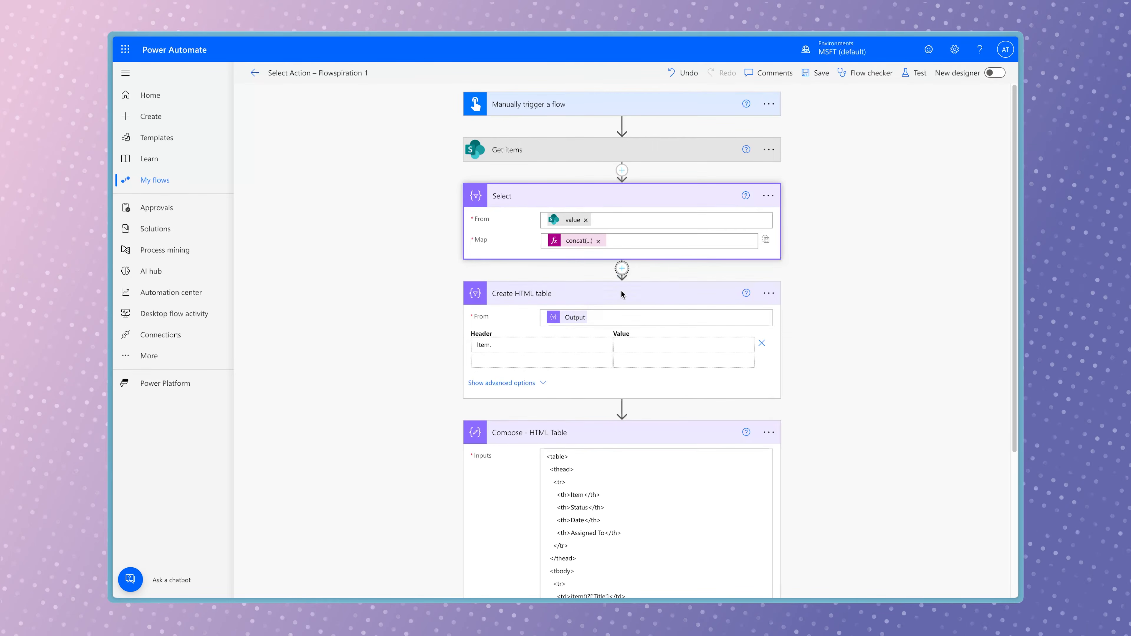
pyautogui.click(621, 291)
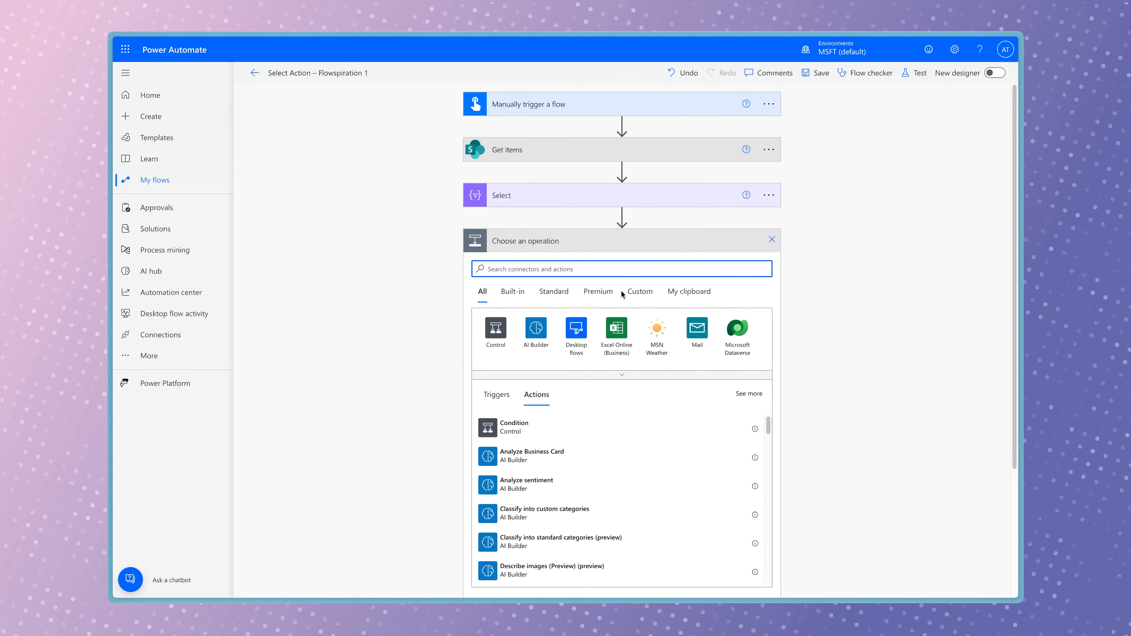
pyautogui.write('termin')
pyautogui.click(628, 428)
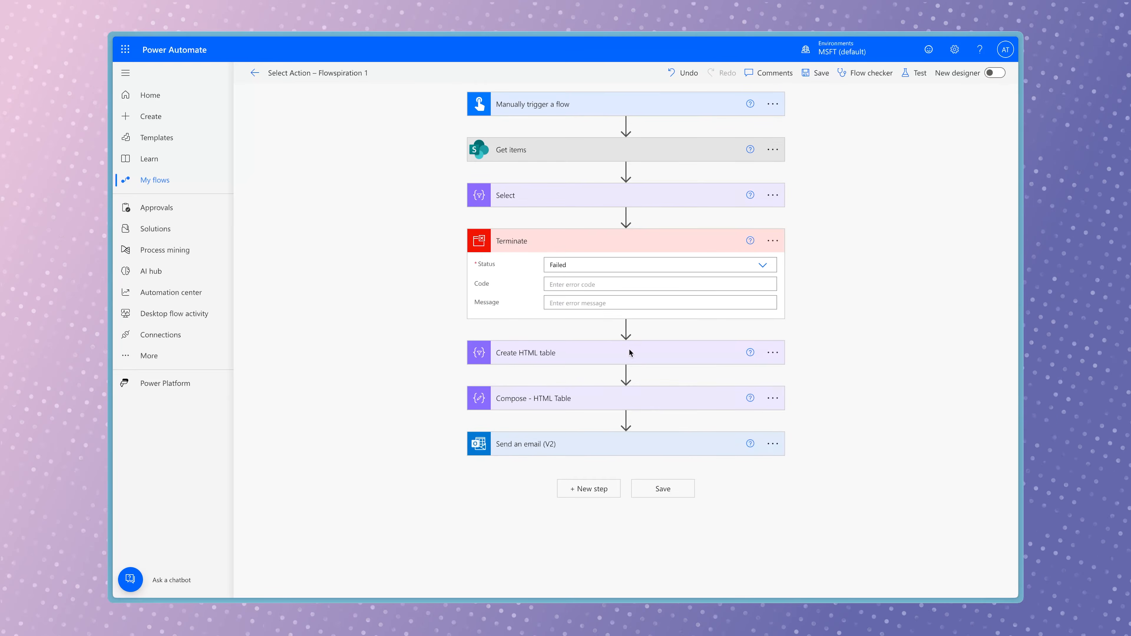
pyautogui.click(597, 266)
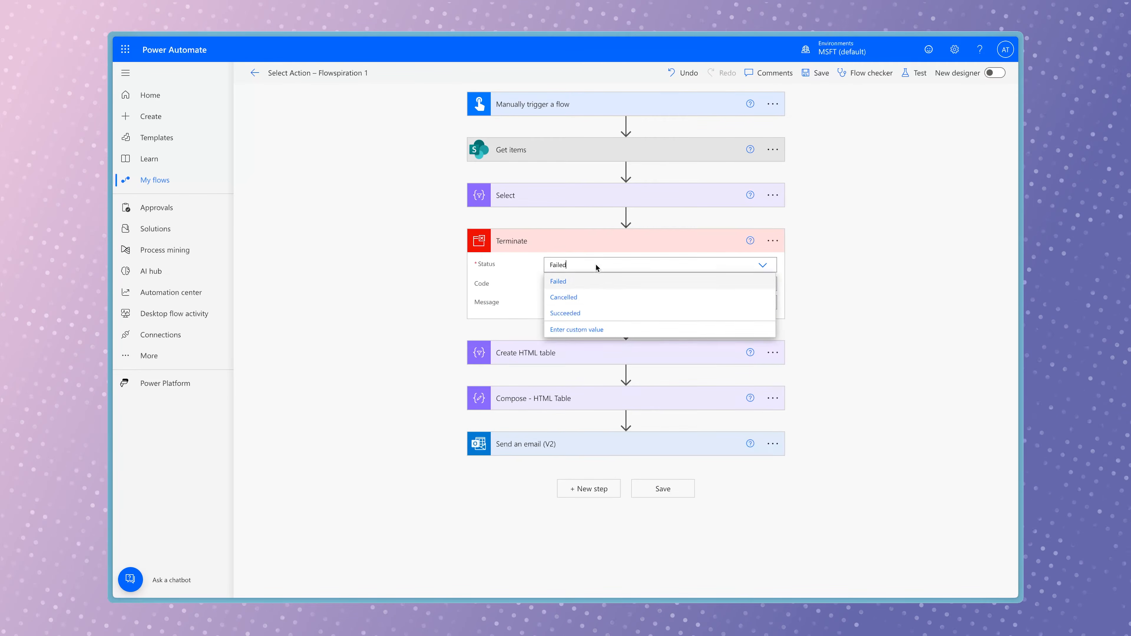
pyautogui.click(589, 314)
# Save the flow, test it manually and open the run's results
pyautogui.click(912, 73)
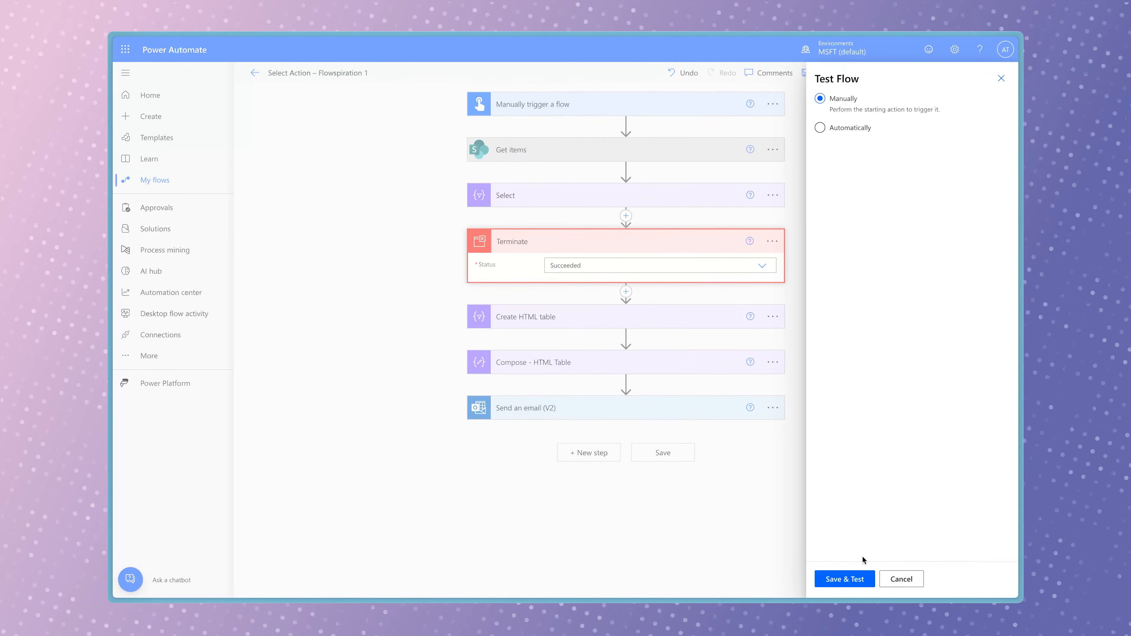
pyautogui.click(849, 571)
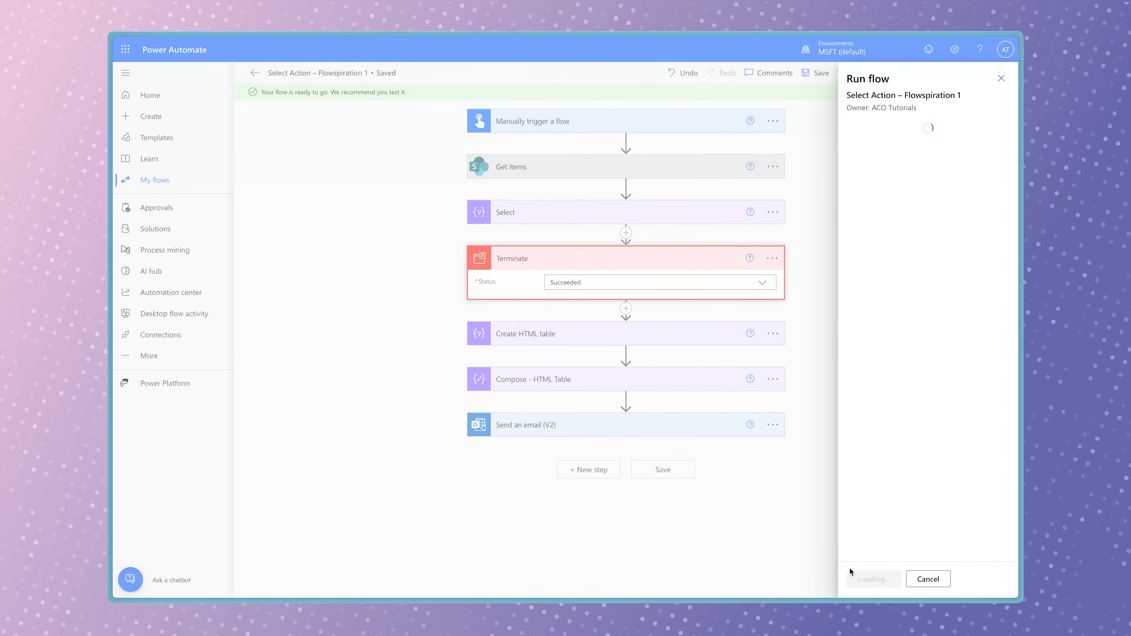
pyautogui.click(875, 578)
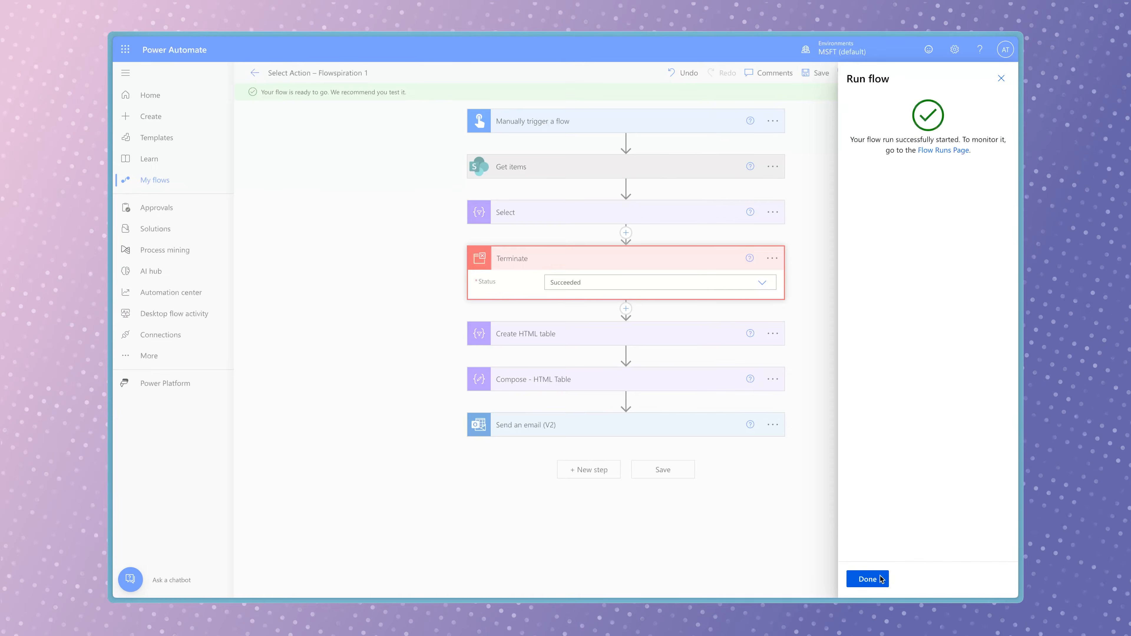
pyautogui.click(879, 578)
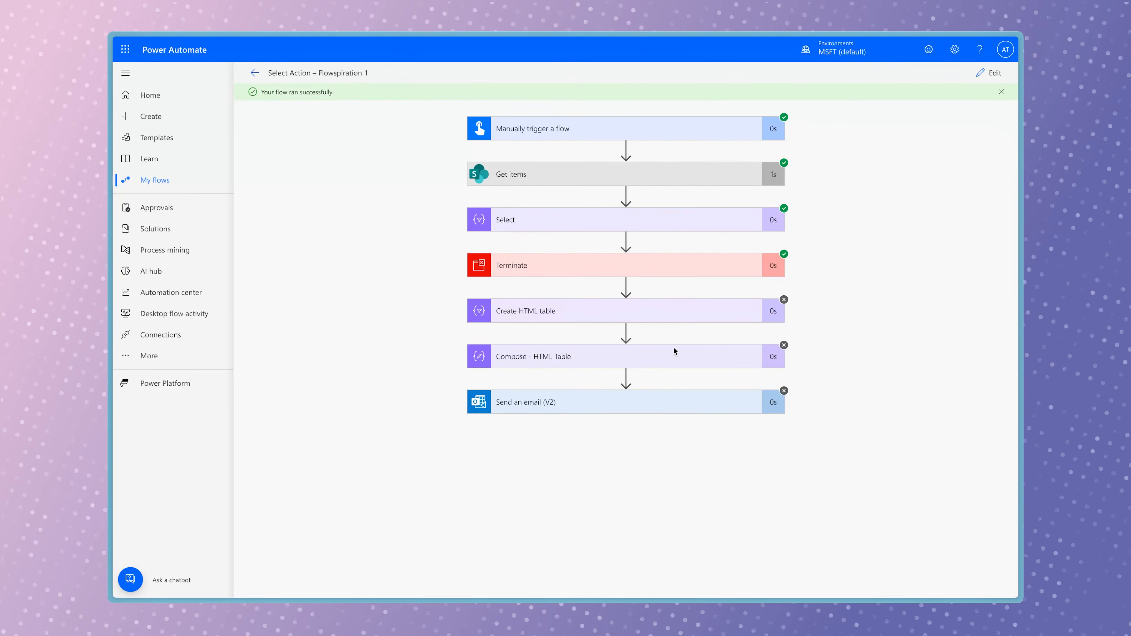
# Examine the Select action's output in the run results, checking the HTML row generated for each item
pyautogui.click(693, 221)
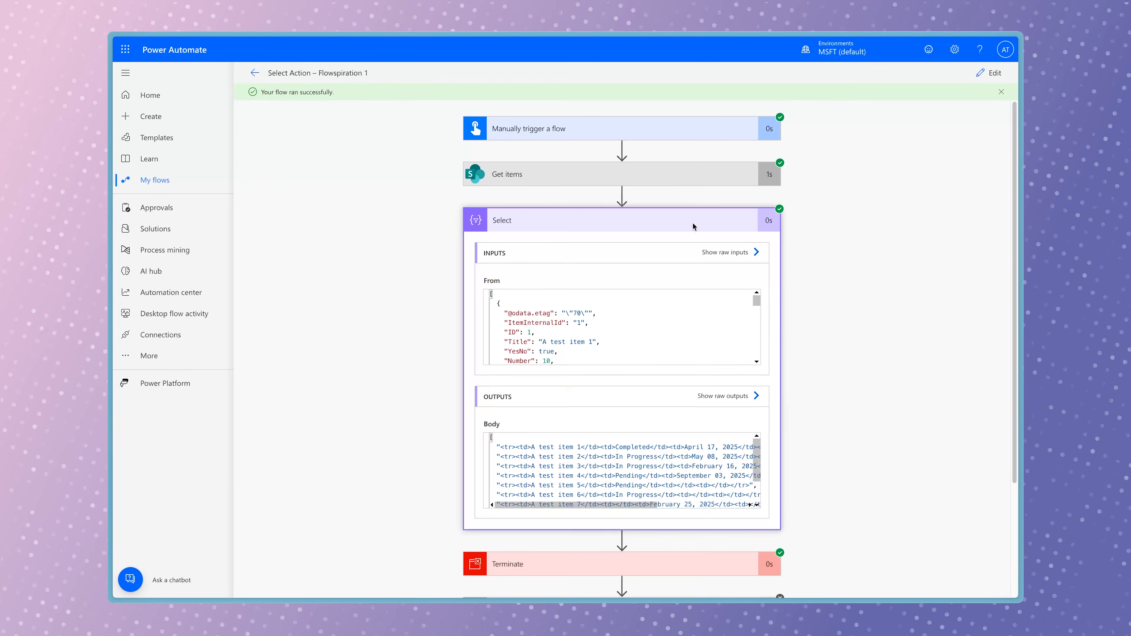
pyautogui.scroll(-5, 723, 484)
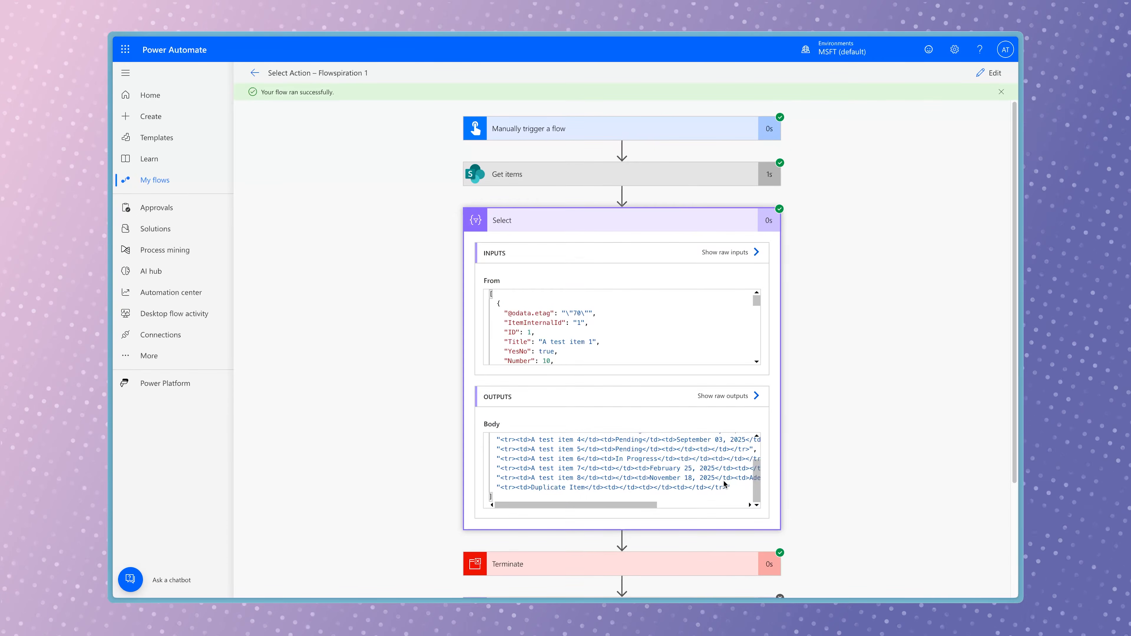
pyautogui.scroll(3, 724, 482)
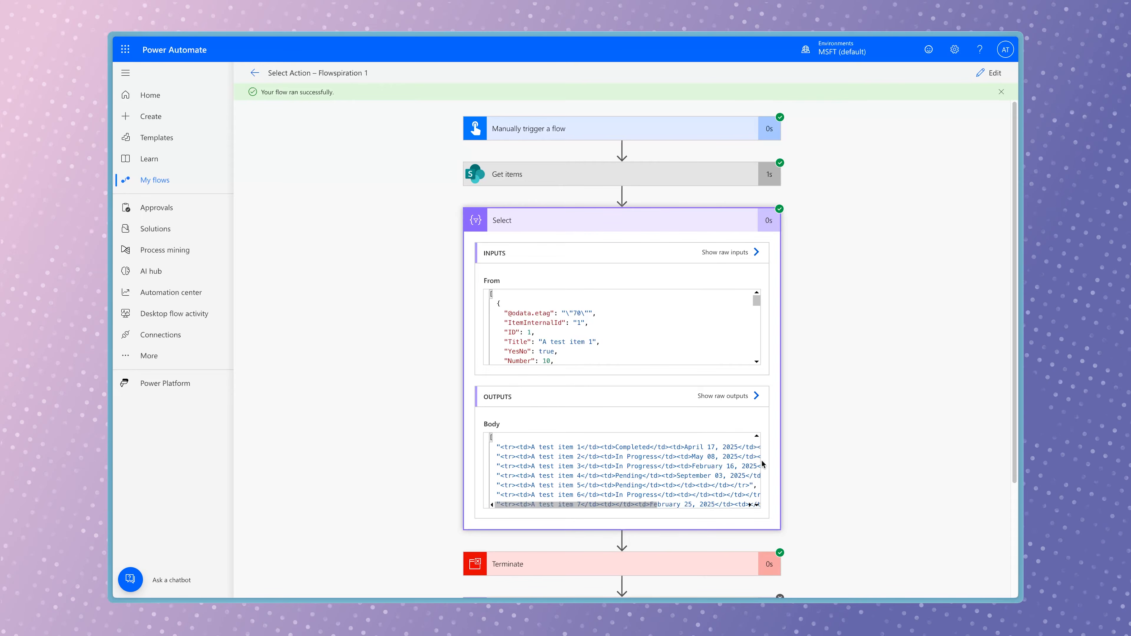
# Return to editing the flow and cut the placeholder <tr> row out of the <tbody> in the Compose - HTML Table action
pyautogui.click(983, 75)
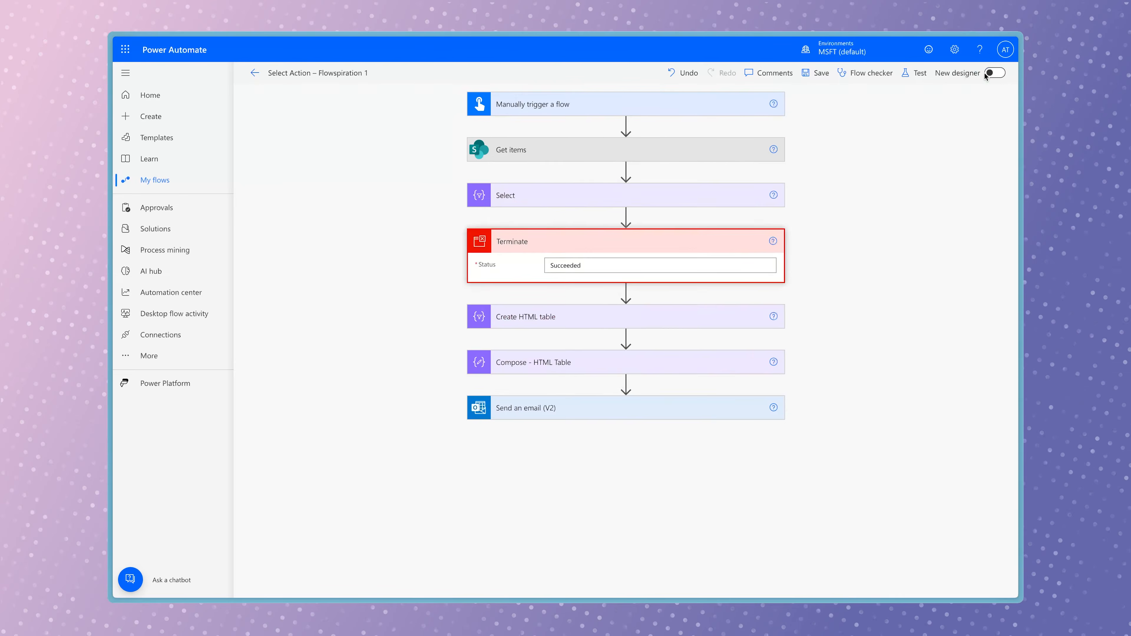
pyautogui.click(636, 361)
pyautogui.scroll(-3, 766, 385)
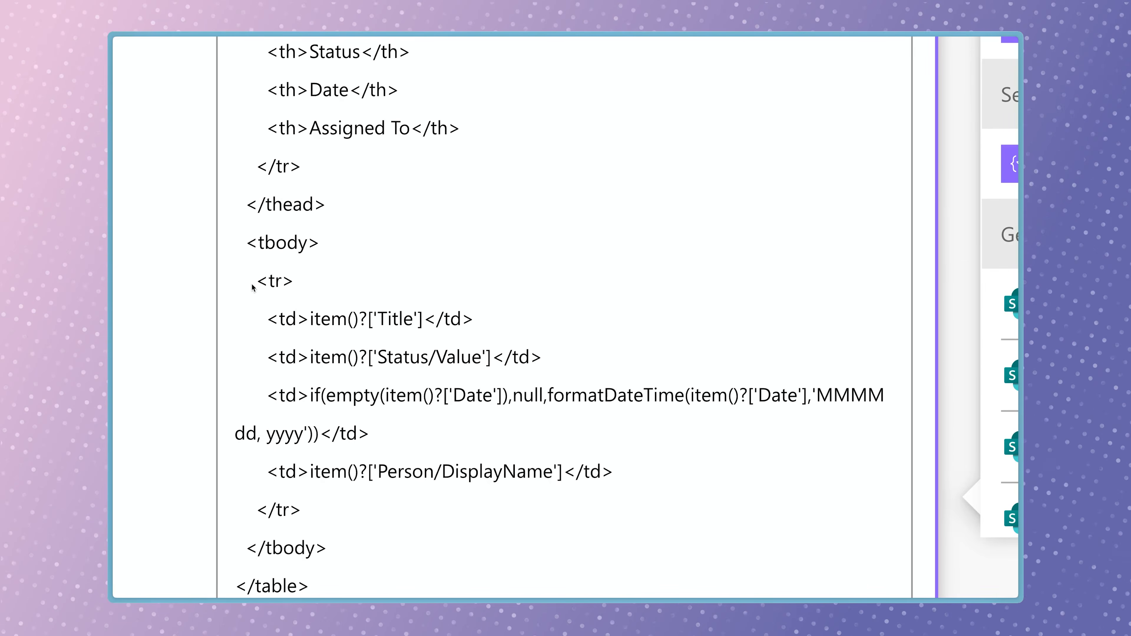
pyautogui.click(252, 288)
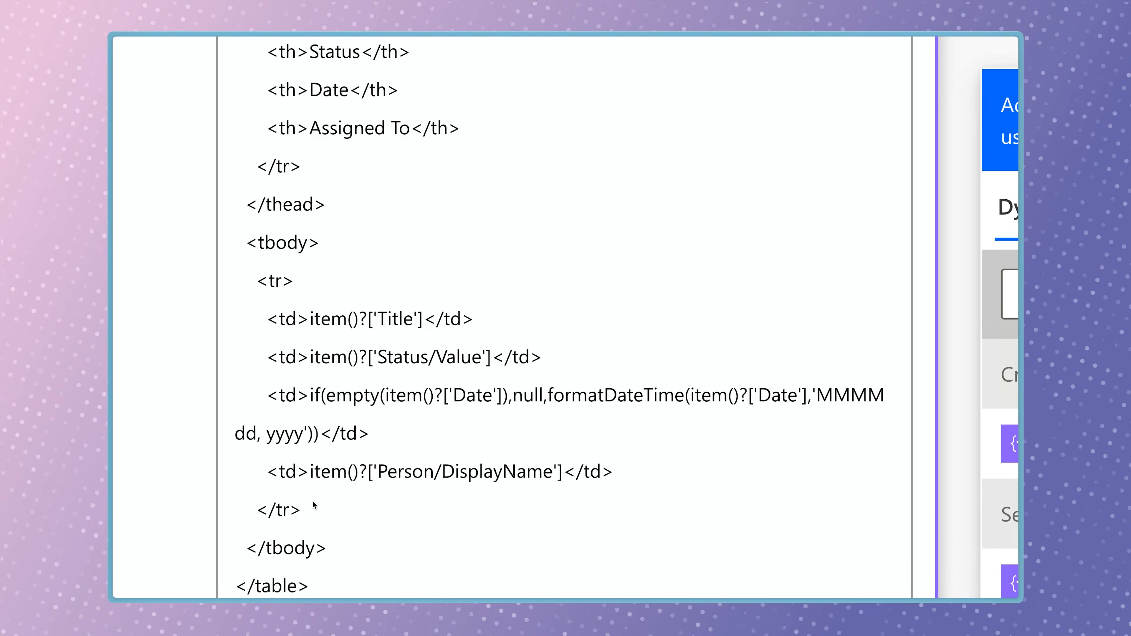
pyautogui.keyDown('shift'); pyautogui.click(313, 505); pyautogui.keyUp('shift')
pyautogui.hotkey('ctrl', 'x')
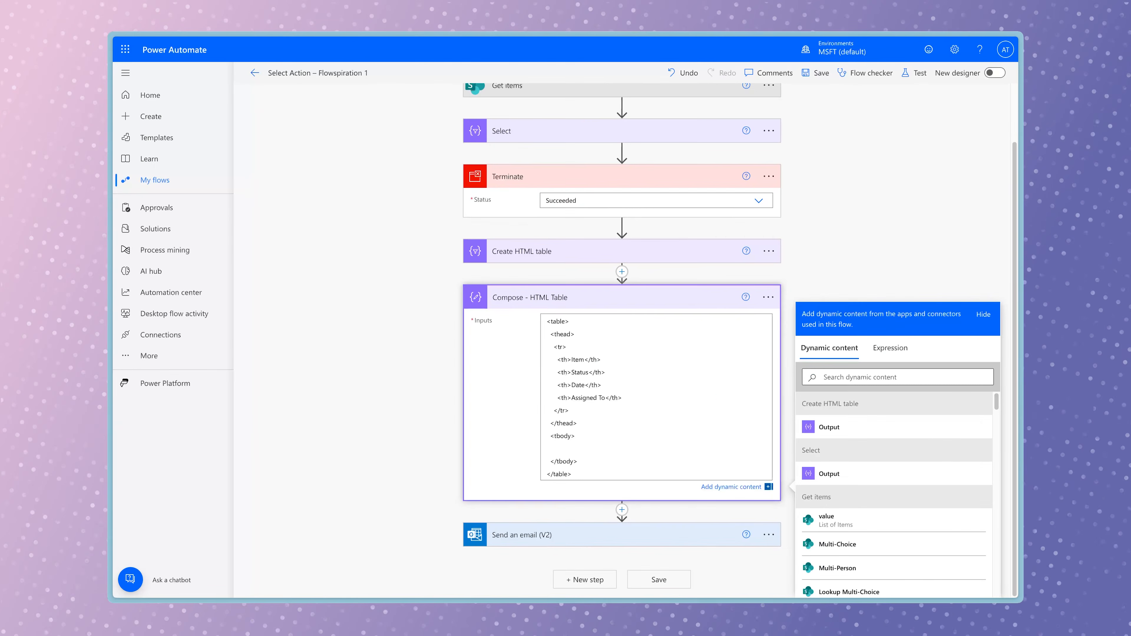
# Insert the expression join(body('Select'),'') between the <tbody> tags of Compose - HTML Table, using the Select action's output
pyautogui.click(904, 349)
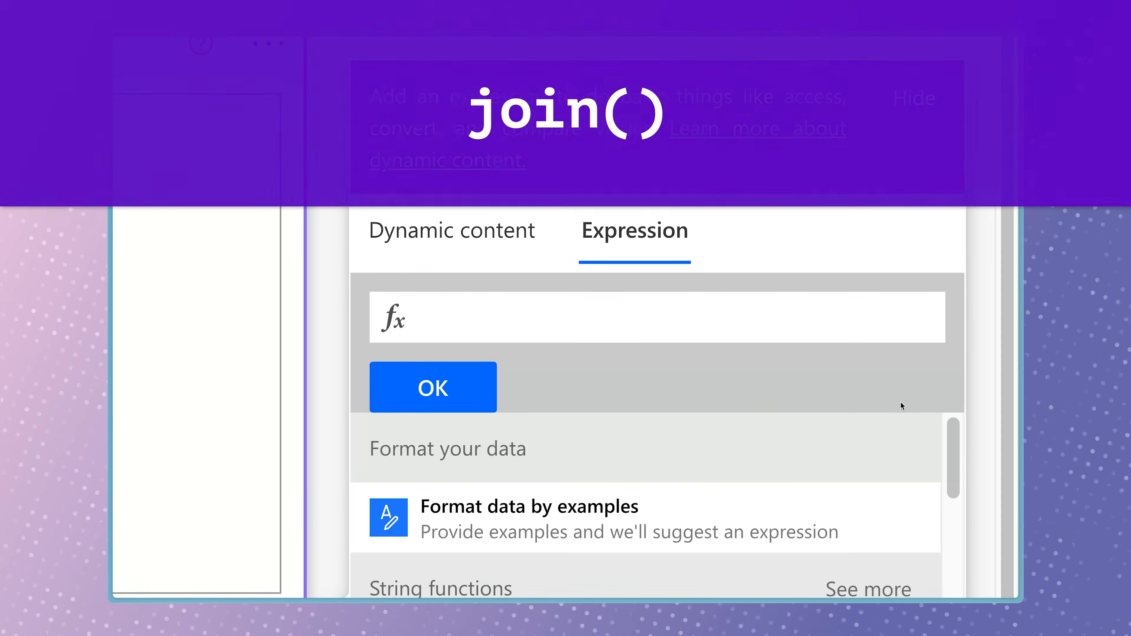
pyautogui.write('join')
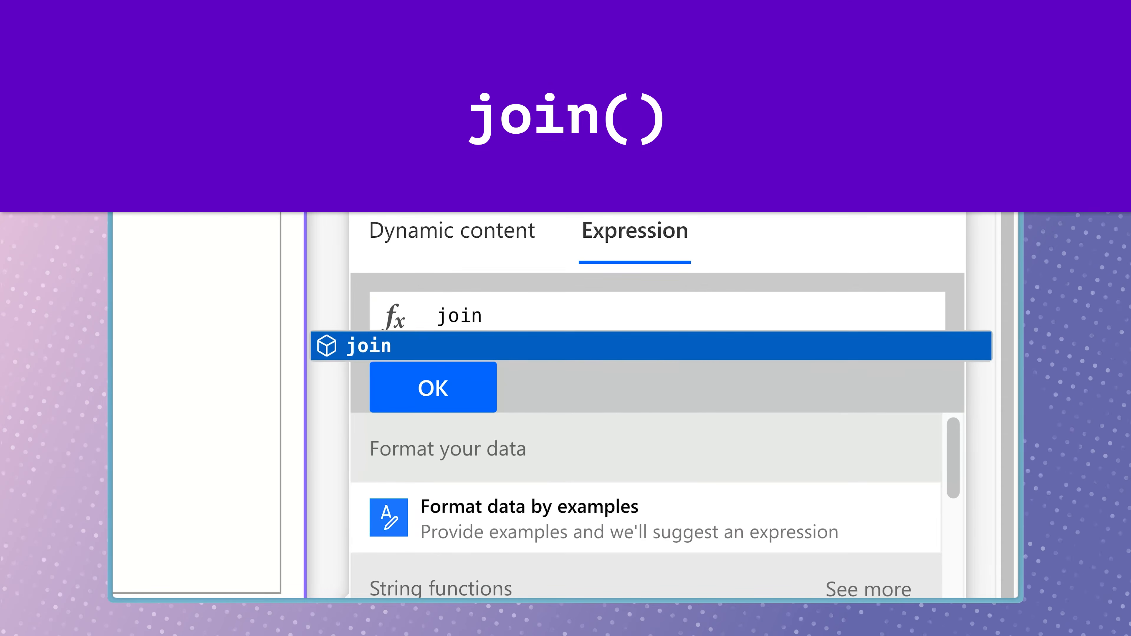
pyautogui.write('(')
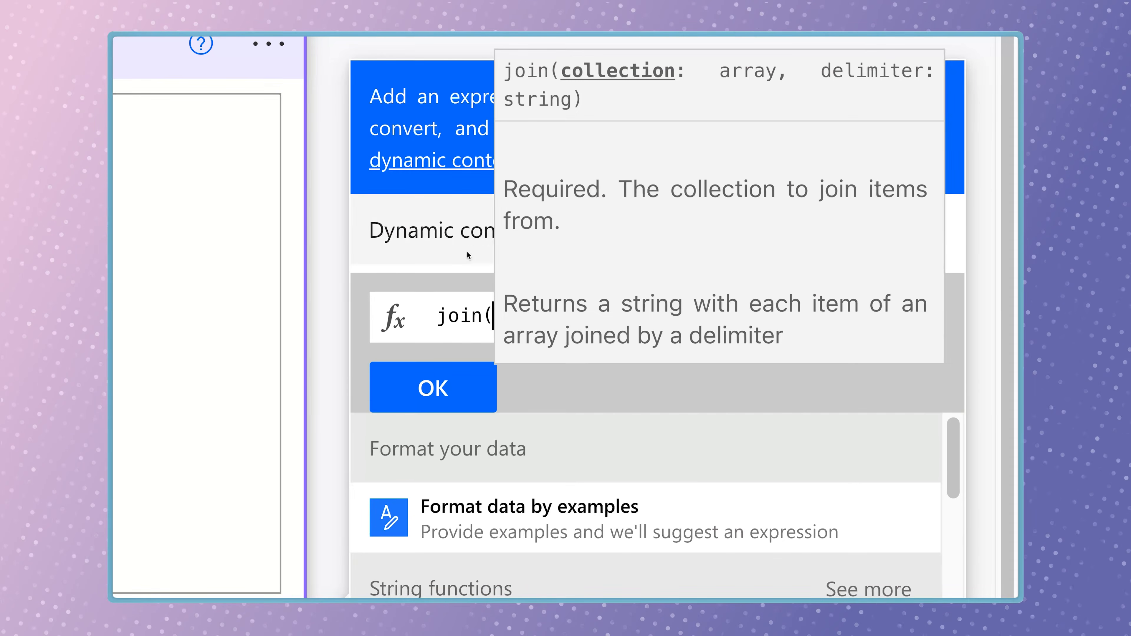
pyautogui.click(461, 245)
pyautogui.scroll(-3, 708, 458)
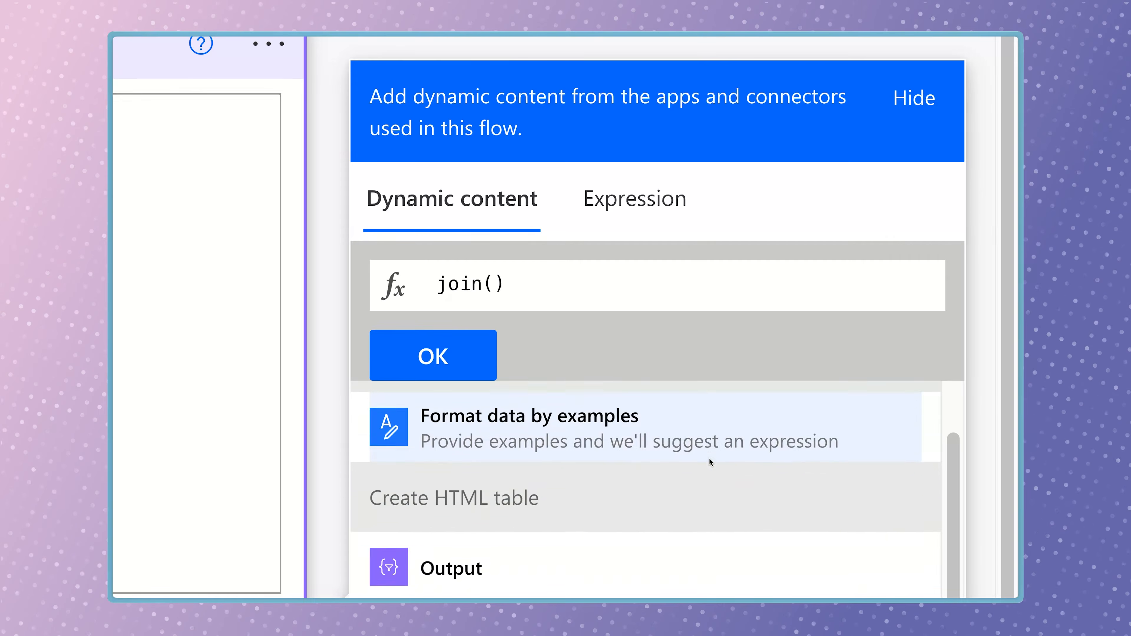
pyautogui.scroll(-1, 708, 459)
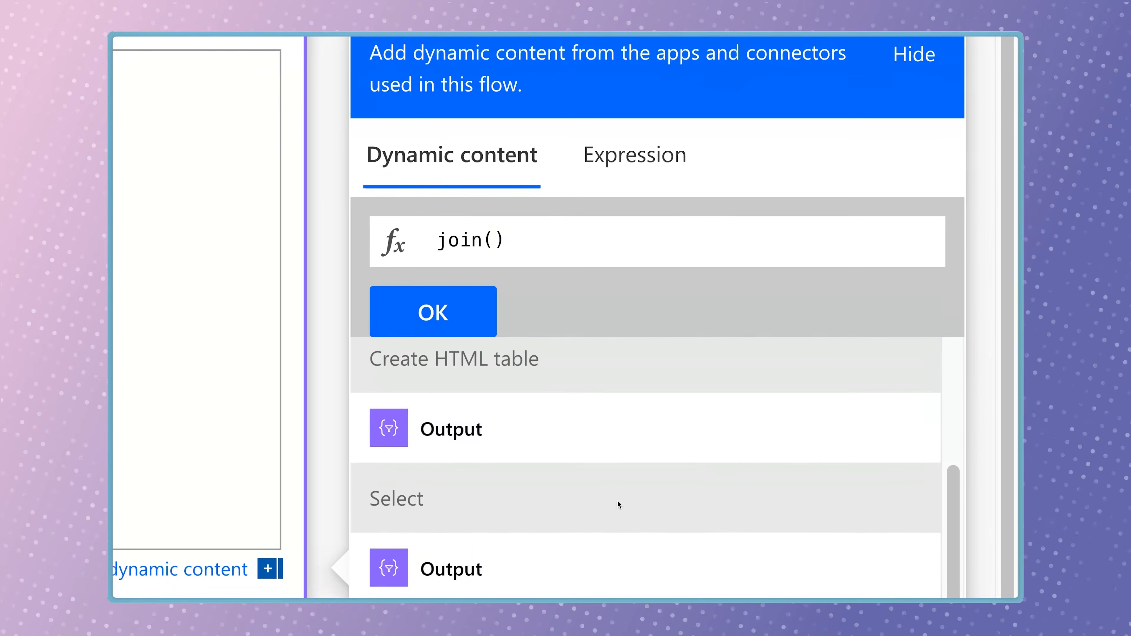
pyautogui.click(522, 575)
pyautogui.write(',')
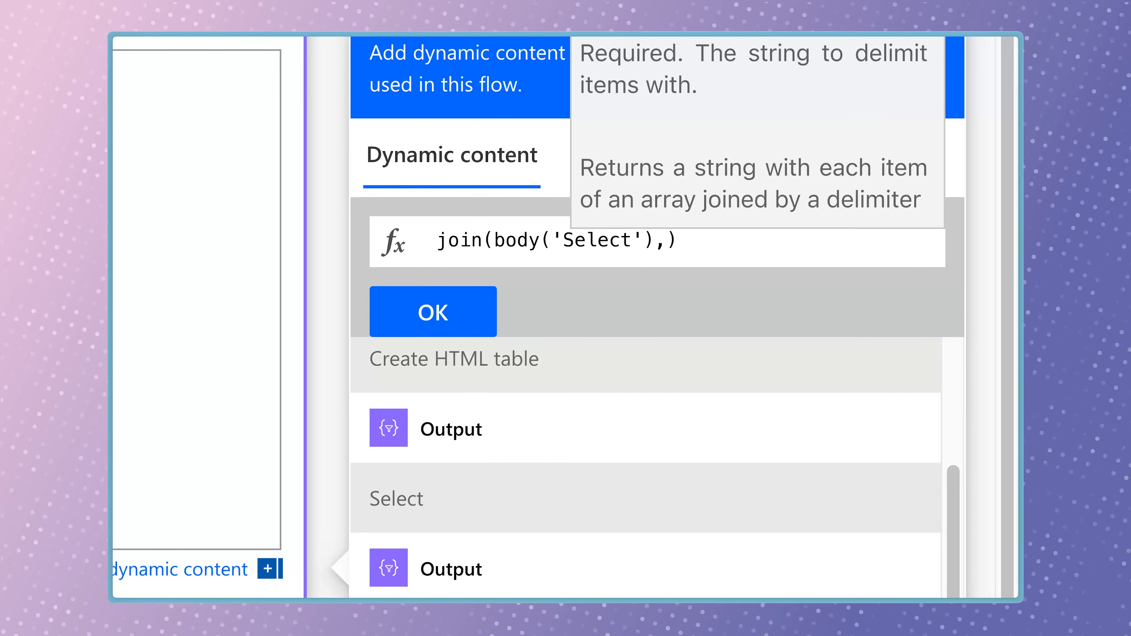
pyautogui.write("'")
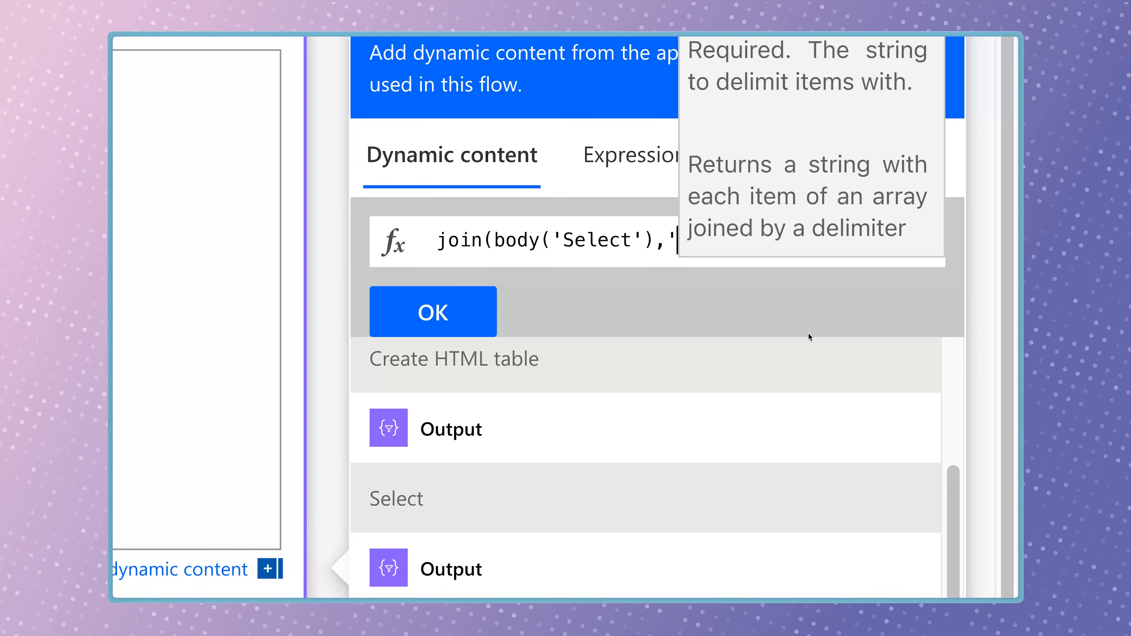
pyautogui.click(480, 306)
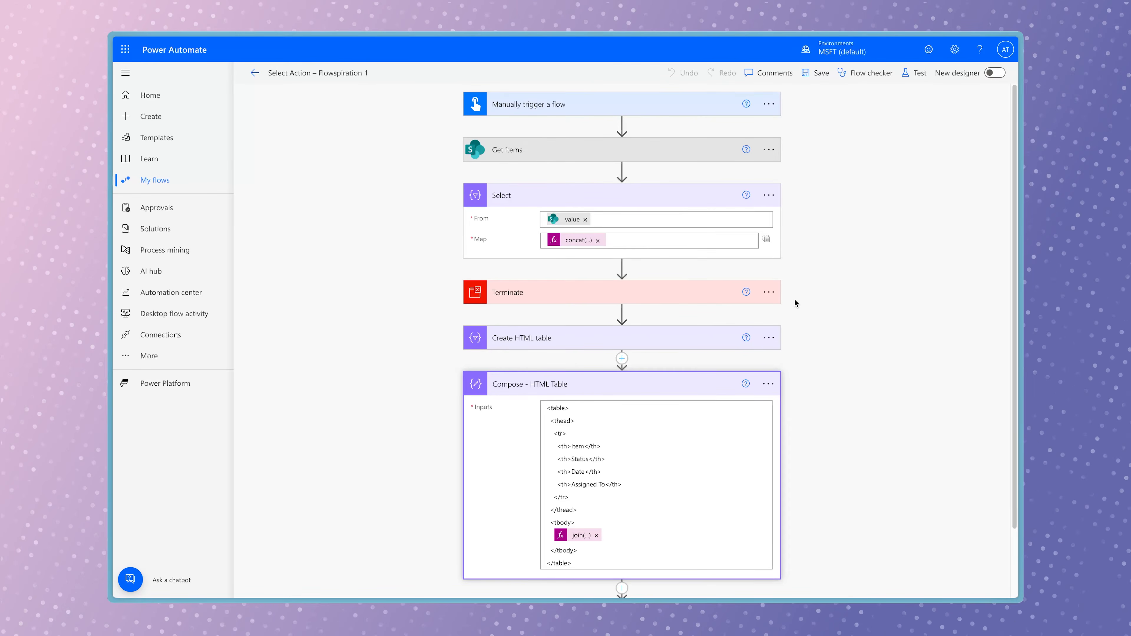
# Delete the Create HTML table action and move Terminate between Compose - HTML Table and Send an email (V2)
pyautogui.click(768, 338)
pyautogui.click(823, 489)
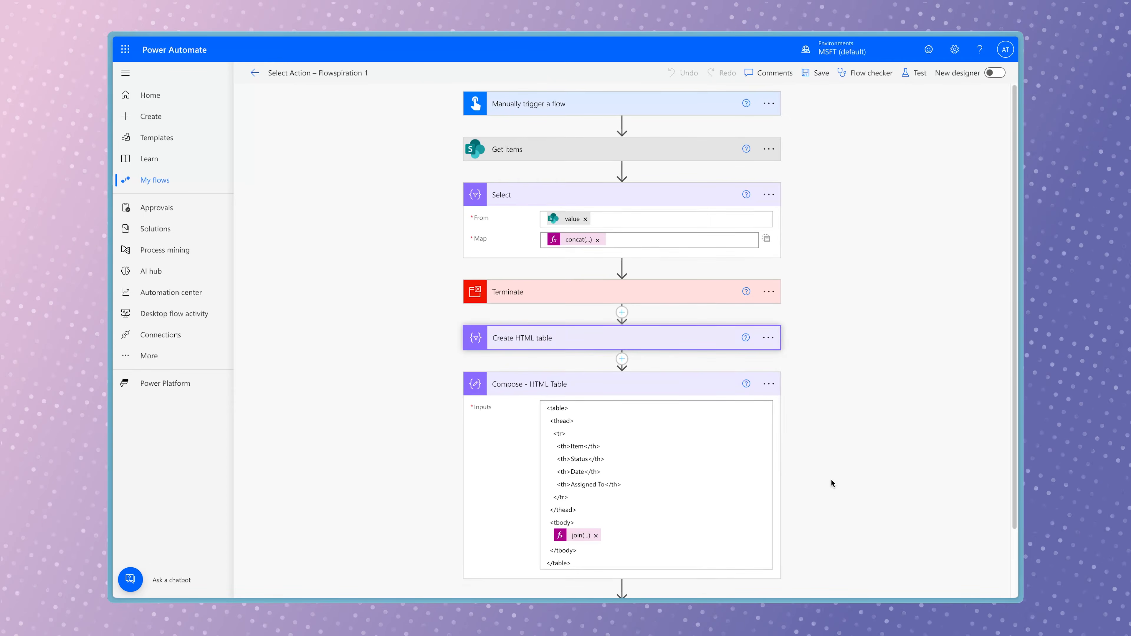
pyautogui.click(573, 342)
pyautogui.moveTo(590, 302); pyautogui.dragTo(621, 541)
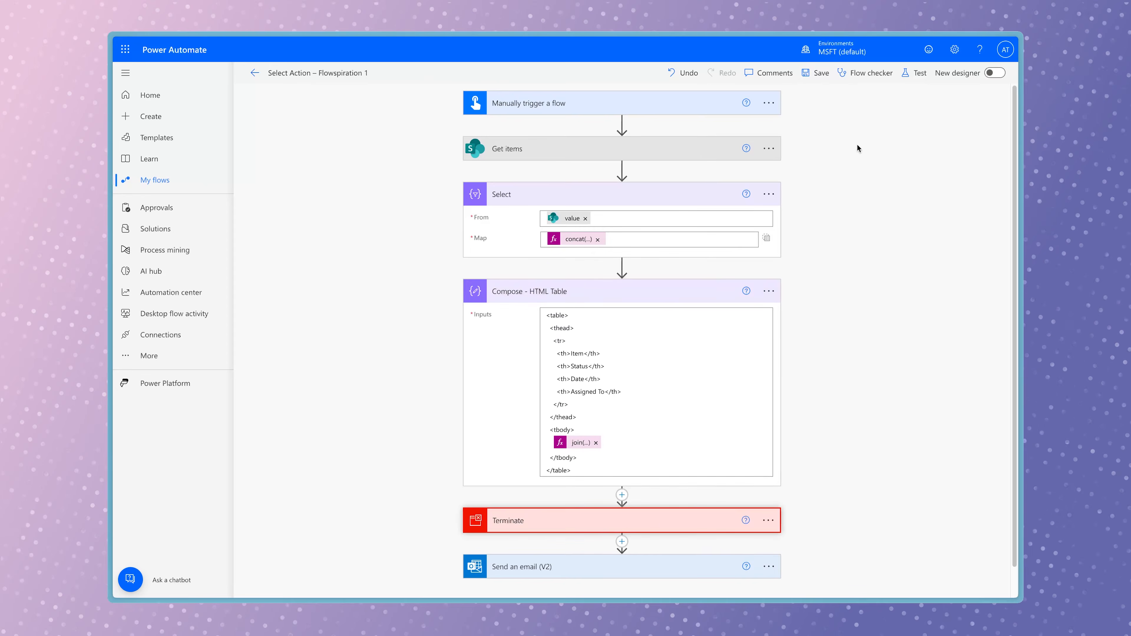
# Save the flow and run a manual test of it
pyautogui.click(913, 72)
pyautogui.click(819, 99)
pyautogui.click(848, 579)
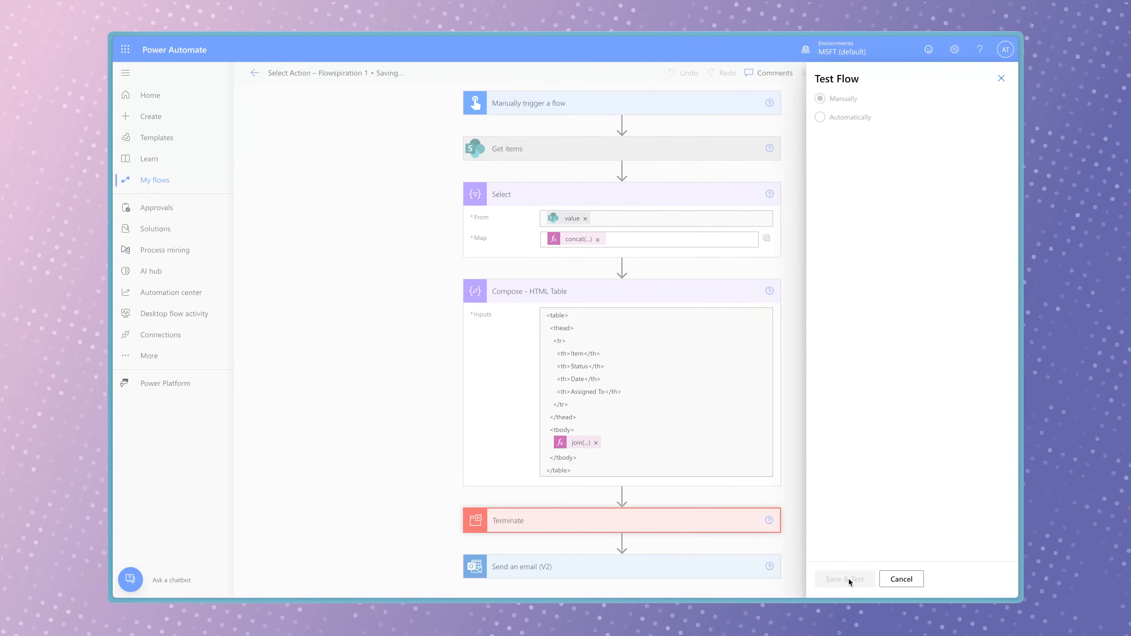
pyautogui.click(869, 577)
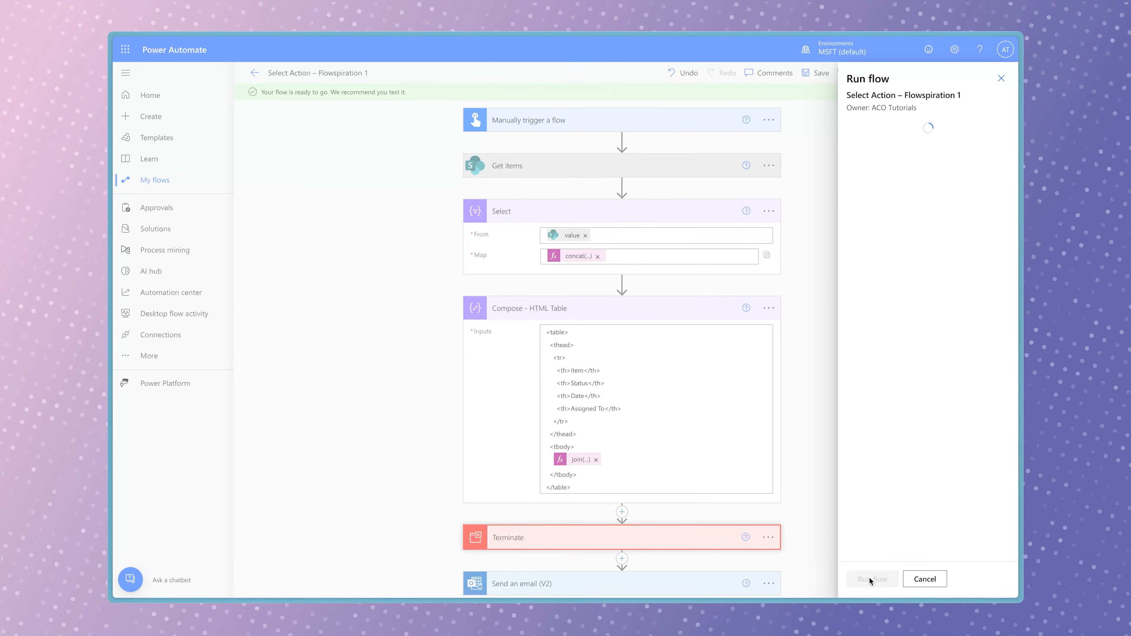
# Copy the Compose - HTML Table output from the run and paste it into the online HTML Editor's code pane for a preview
pyautogui.scroll(-3, 664, 498)
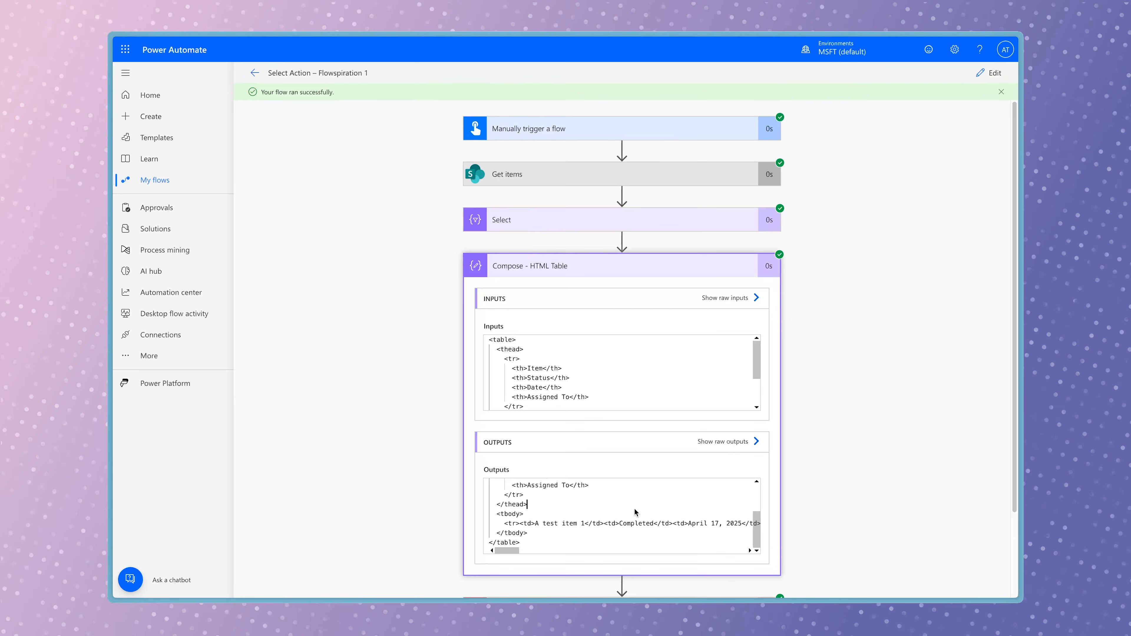
pyautogui.hotkey('ctrl', 'a')
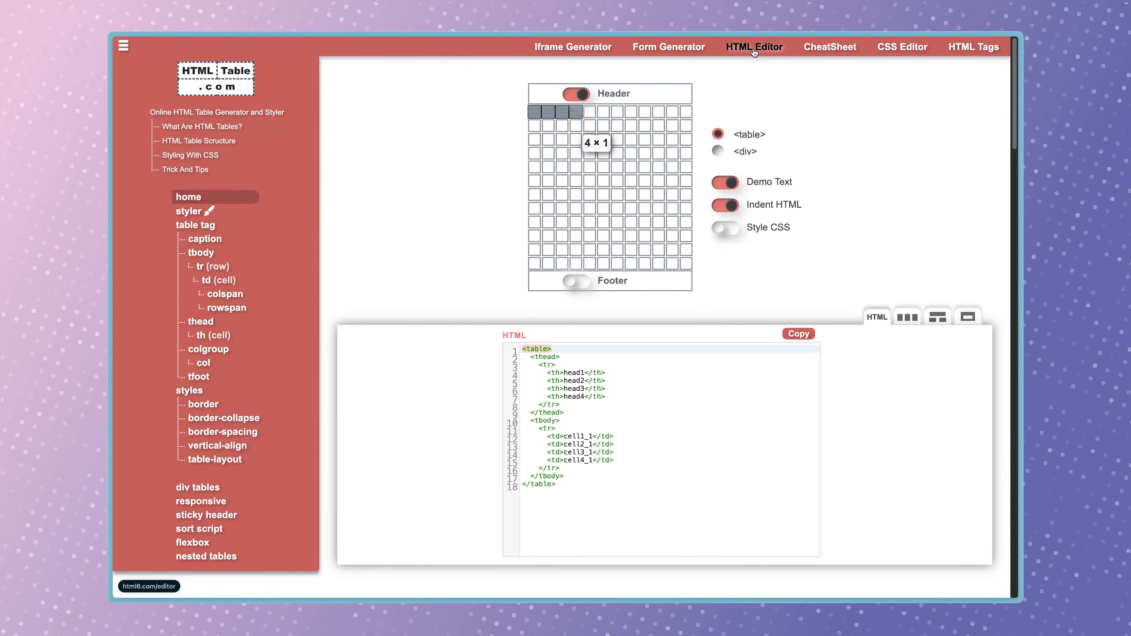
pyautogui.click(754, 49)
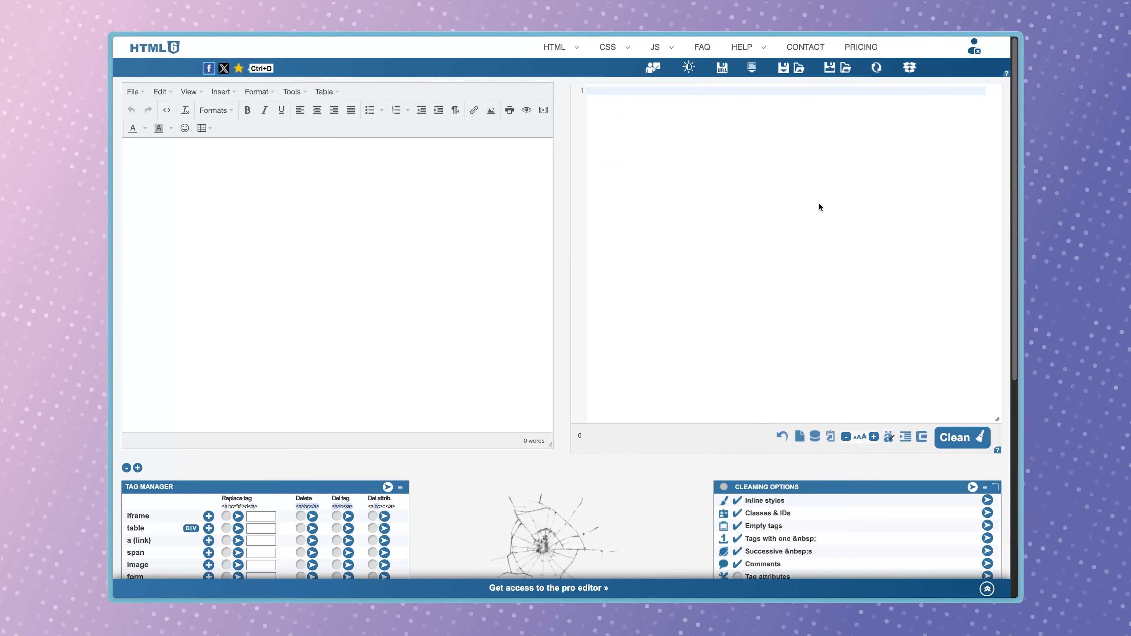
pyautogui.hotkey('ctrl', 'v')
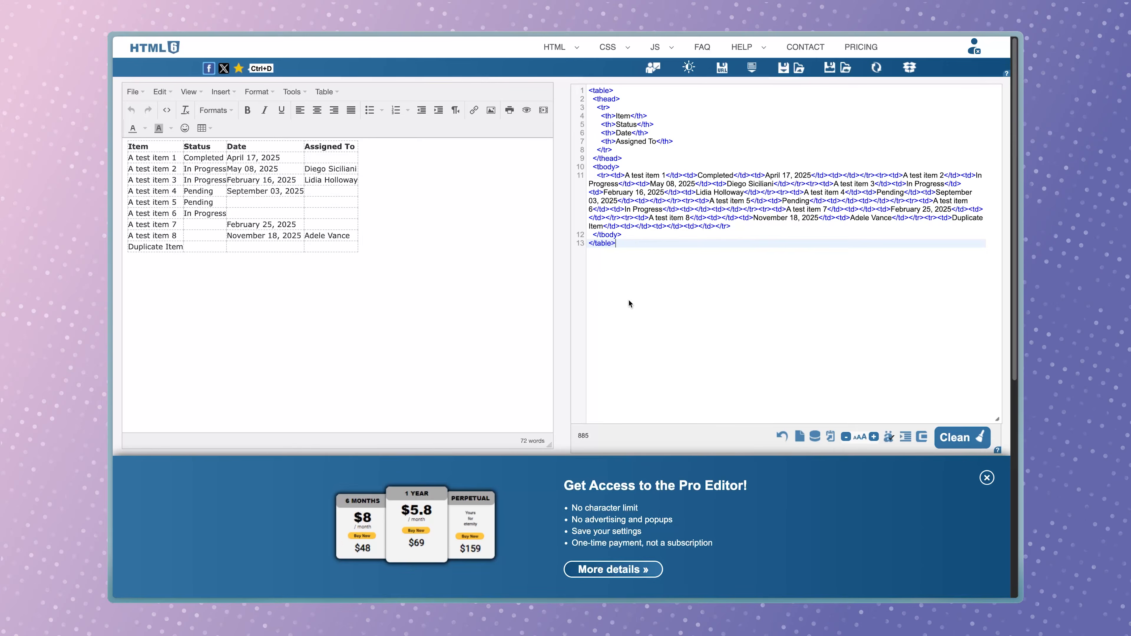
# Switch to the text editor and try adding style="background-color:#f9afa5" to the opening <tr> tag of the concat expression
pyautogui.press('super+Tab')
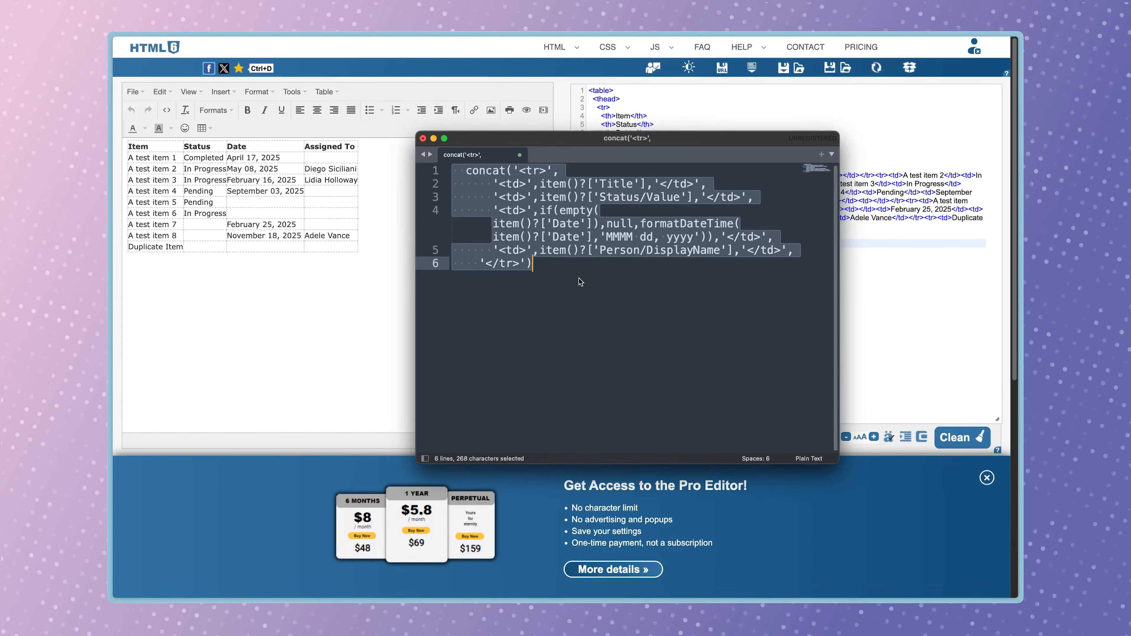
pyautogui.press('super+v')
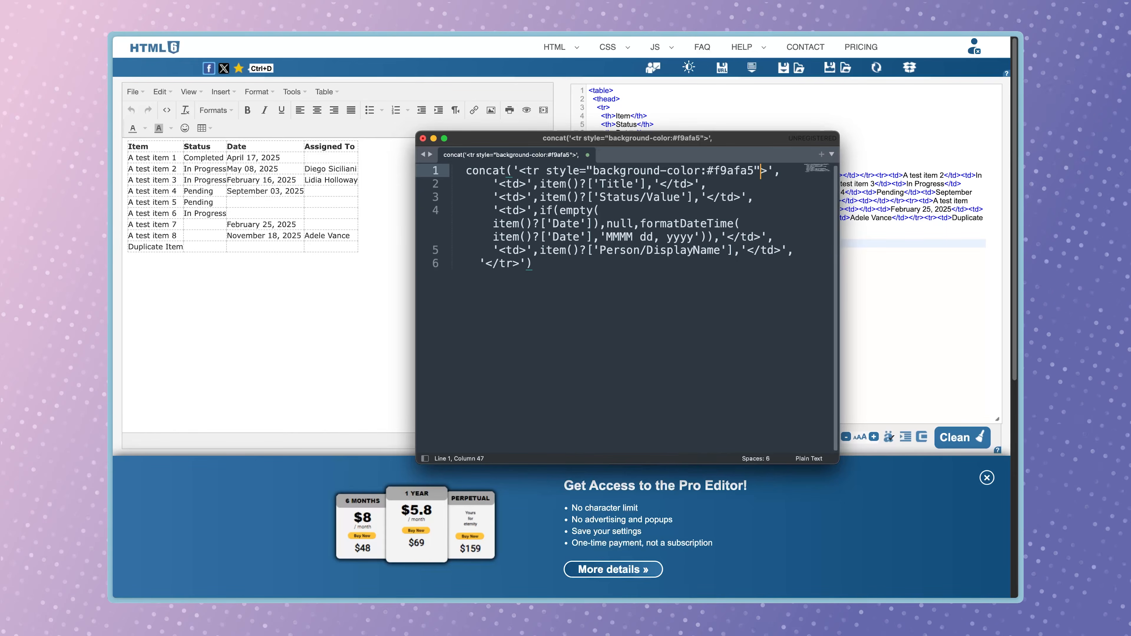
pyautogui.press('super+Tab')
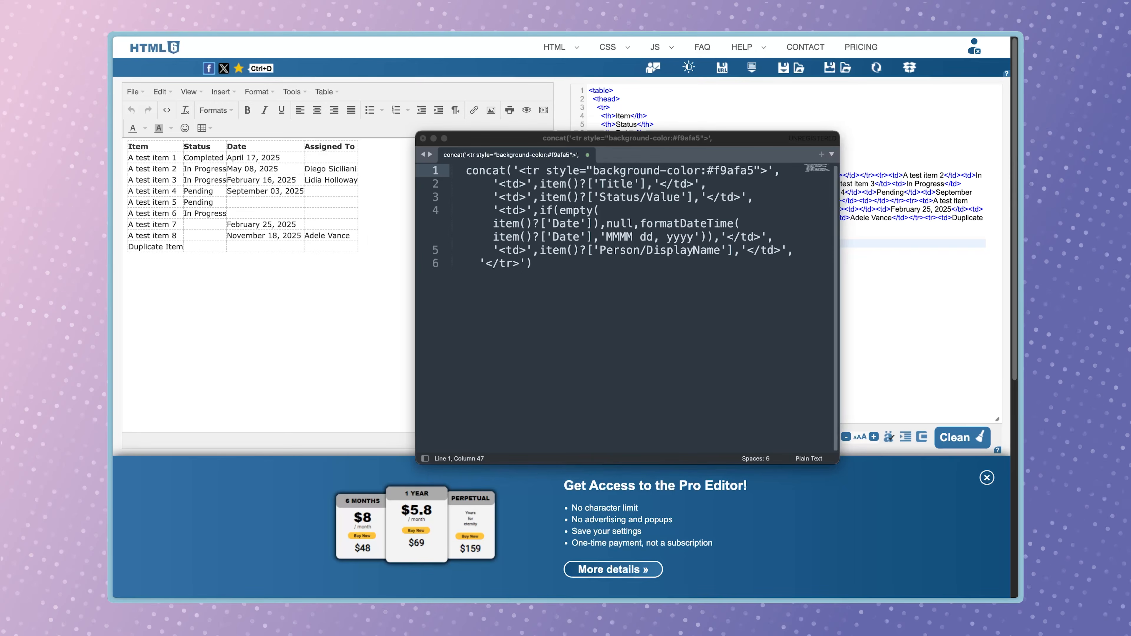
pyautogui.moveTo(539, 171); pyautogui.dragTo(761, 173)
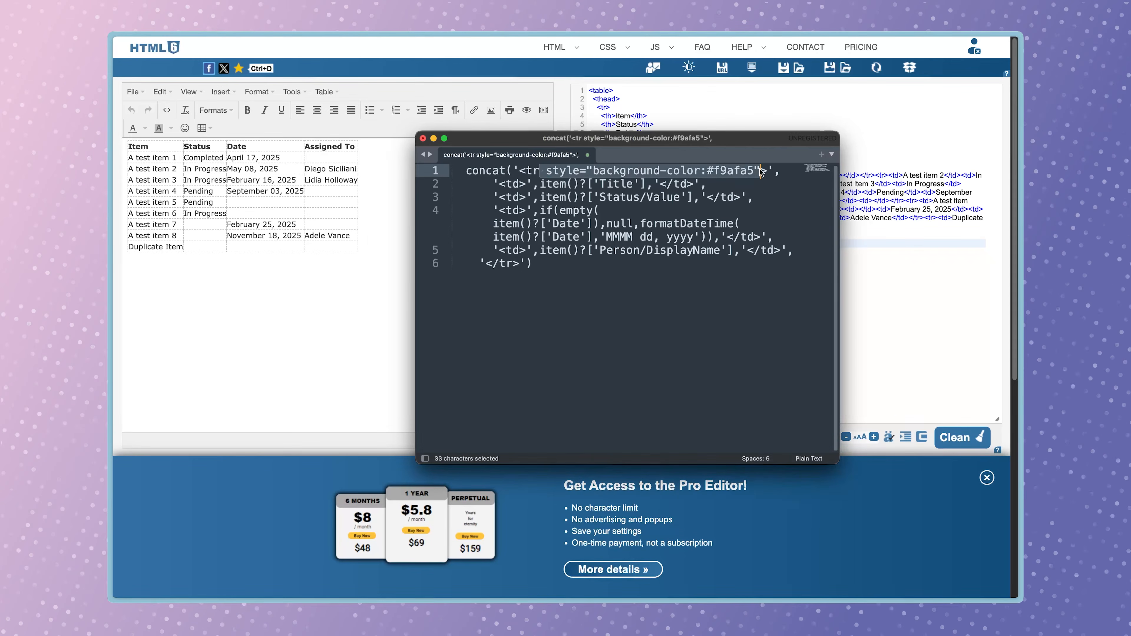
pyautogui.press('BackSpace')
pyautogui.press('super+Tab')
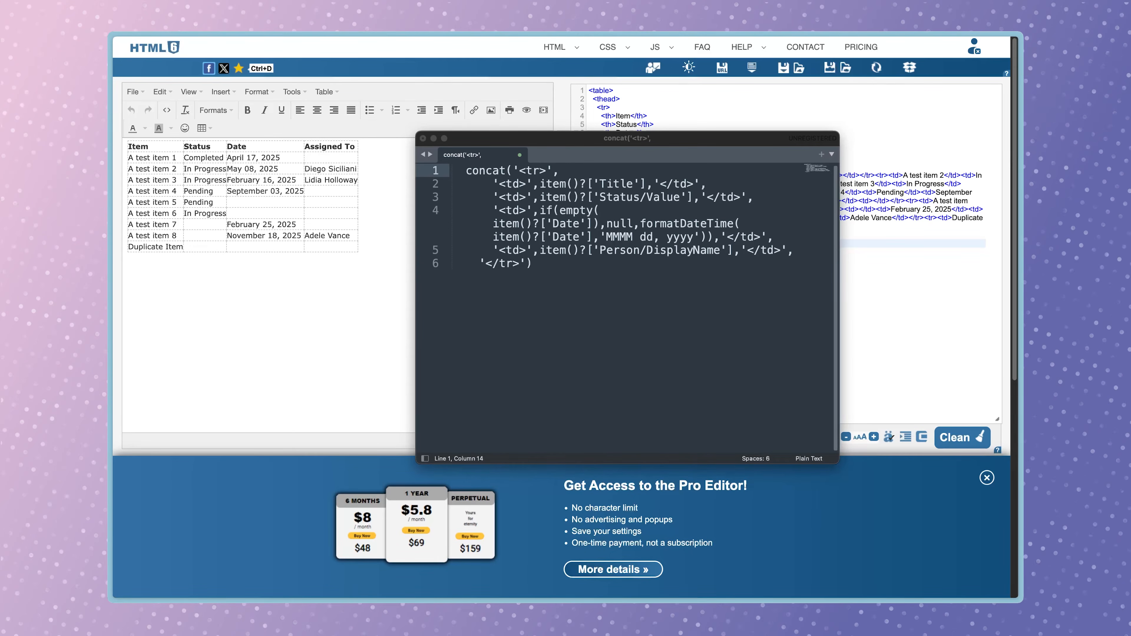
# Split the opening '<tr>' string of the concat expression into '<tr' and '>', separated by commas and a blank line
pyautogui.click(547, 171)
pyautogui.write("''")
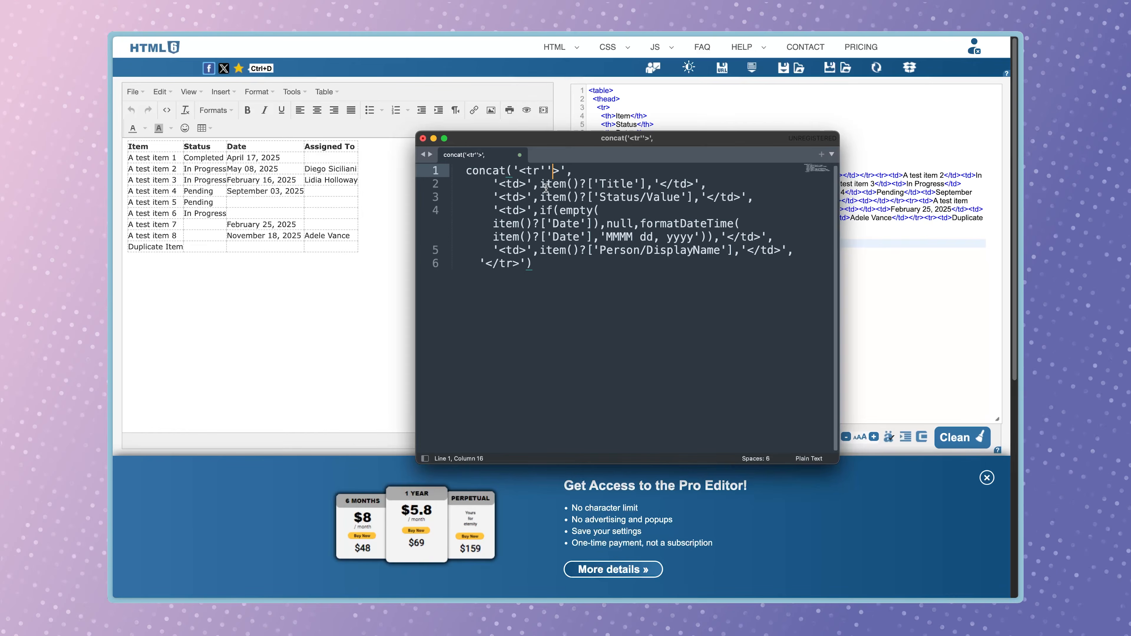
pyautogui.press('Left')
pyautogui.write(',,')
pyautogui.press('Left')
pyautogui.press('Return')
pyautogui.press('Return')
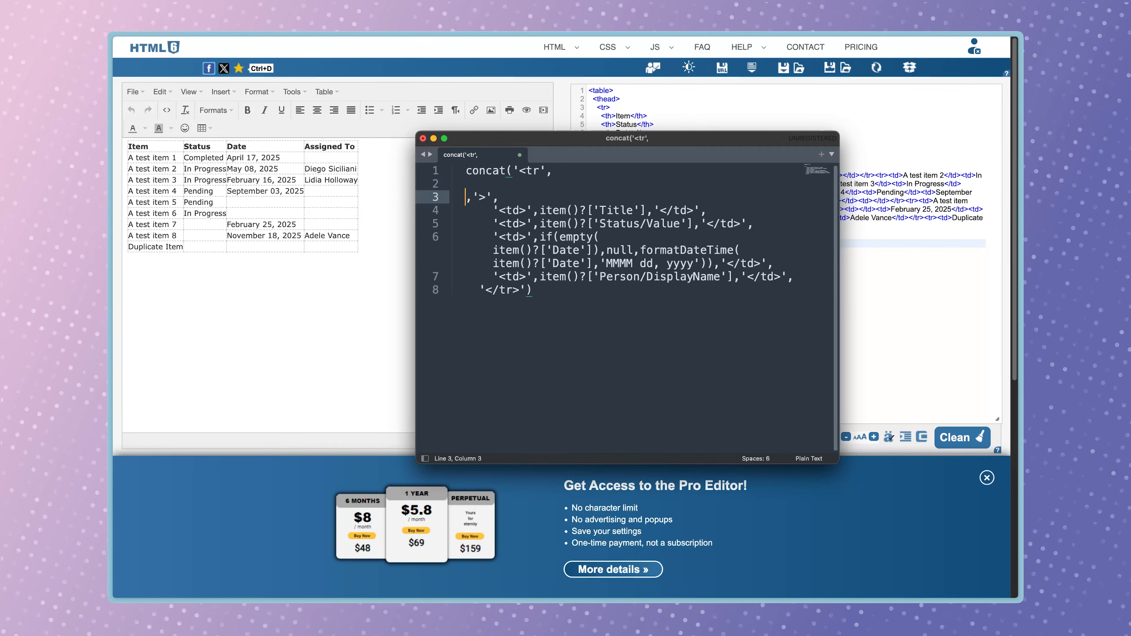
# On the blank line, insert if(empty(item()?['Person/DisplayName'])), copying the item reference from the Person cell's line
pyautogui.press('Up')
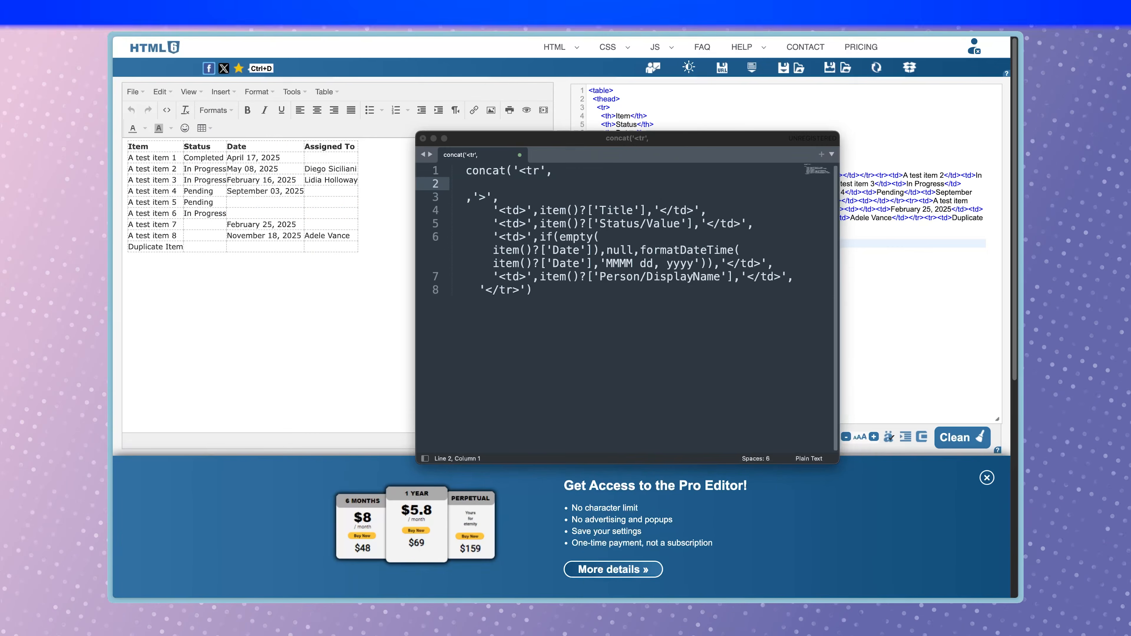
pyautogui.click(473, 183)
pyautogui.write('if()')
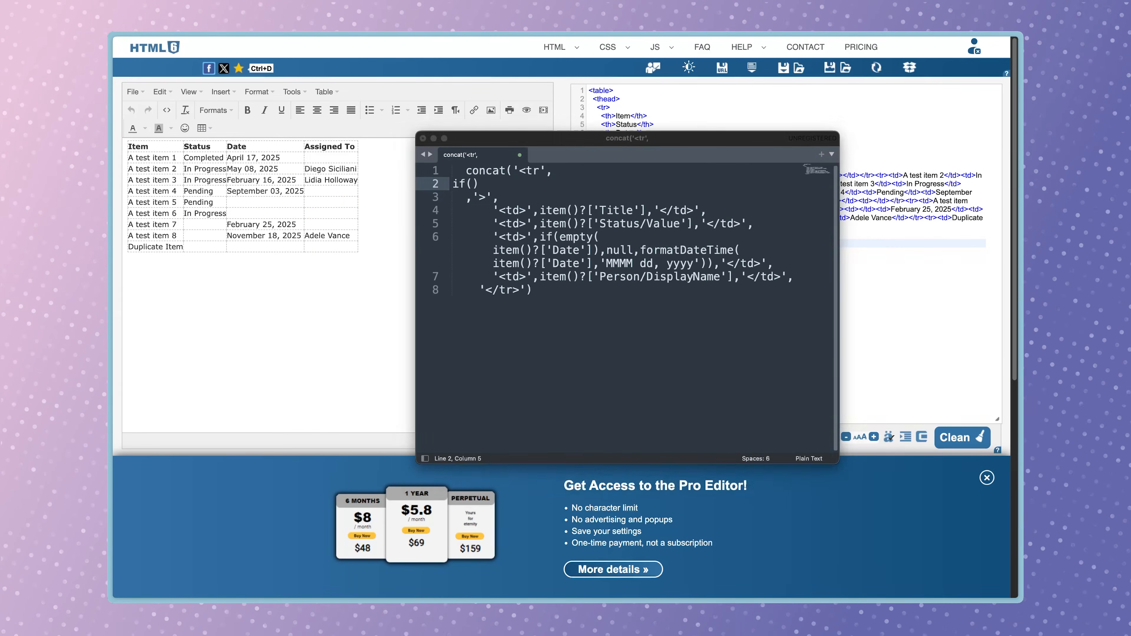
pyautogui.press('Left')
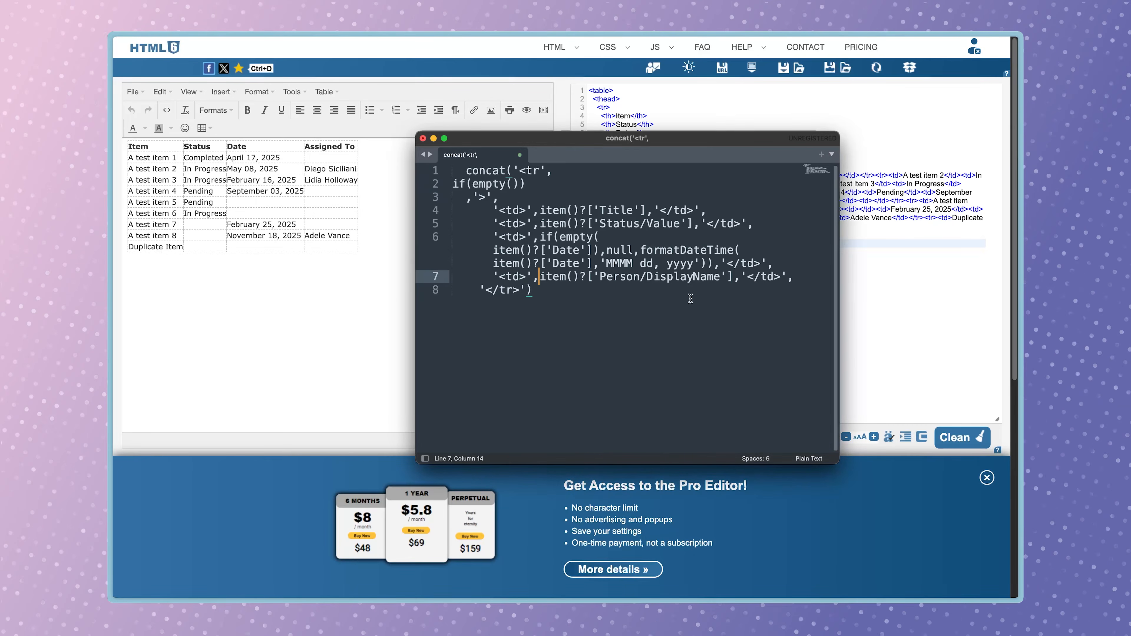
pyautogui.keyDown('shift'); pyautogui.click(733, 283); pyautogui.keyUp('shift')
pyautogui.press('super+c')
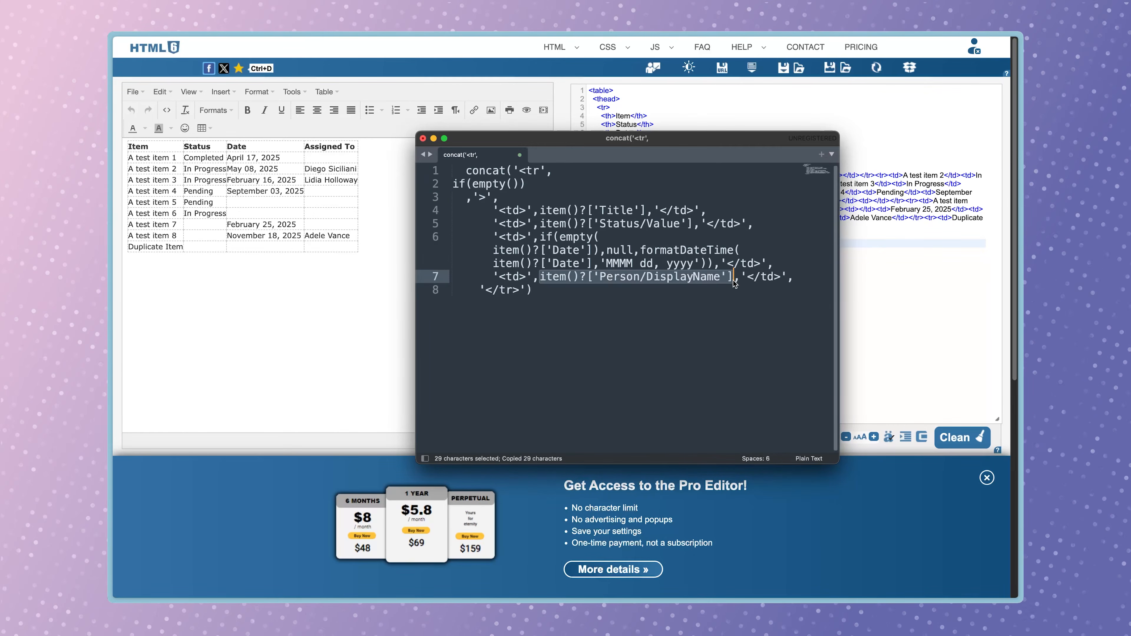
pyautogui.click(511, 185)
pyautogui.press('super+v')
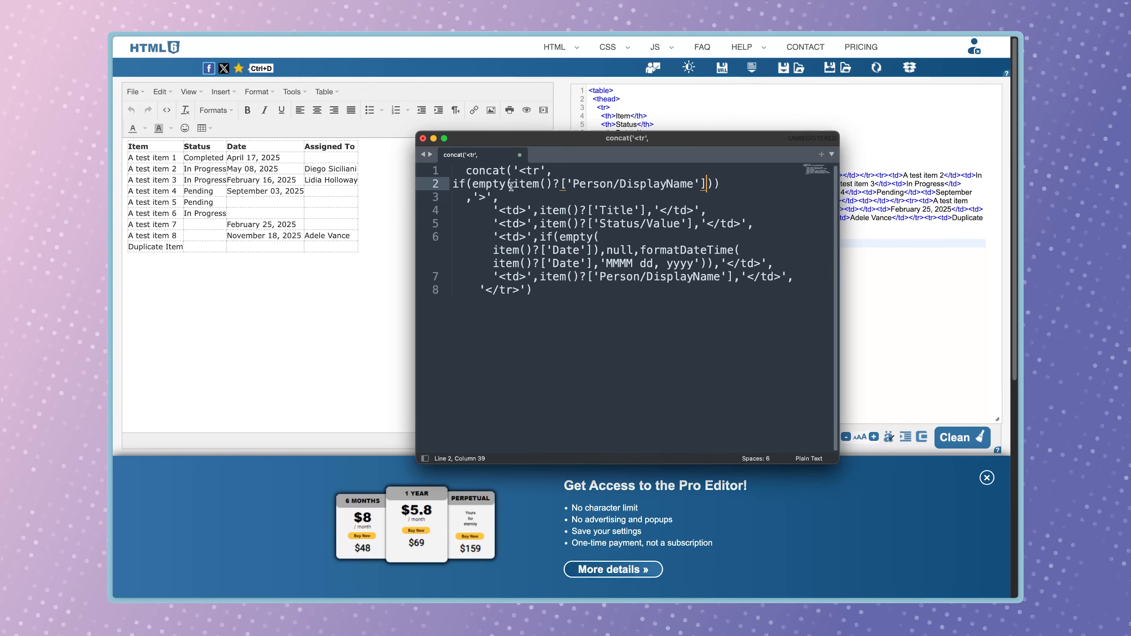
# Complete the if() with ' style="background-color:#f9afa5"' as its true value and '' as its false value
pyautogui.press('Right')
pyautogui.write(", '")
pyautogui.press('Left')
pyautogui.press('super+v')
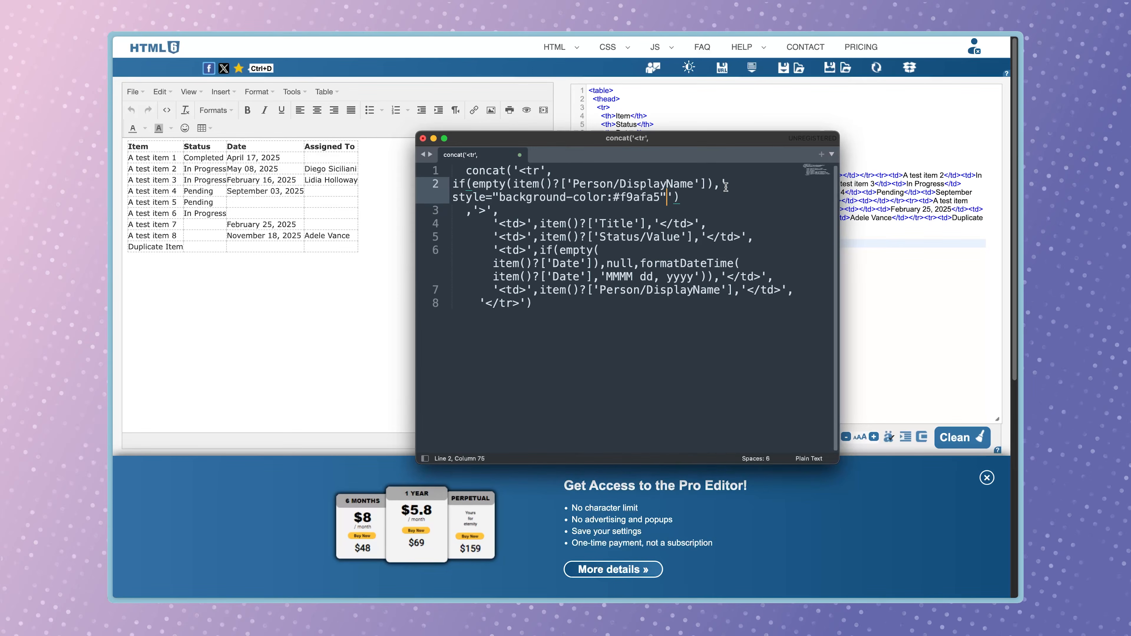
pyautogui.moveTo(721, 184); pyautogui.dragTo(727, 183)
pyautogui.click(674, 197)
pyautogui.write(",''")
pyautogui.click(698, 238)
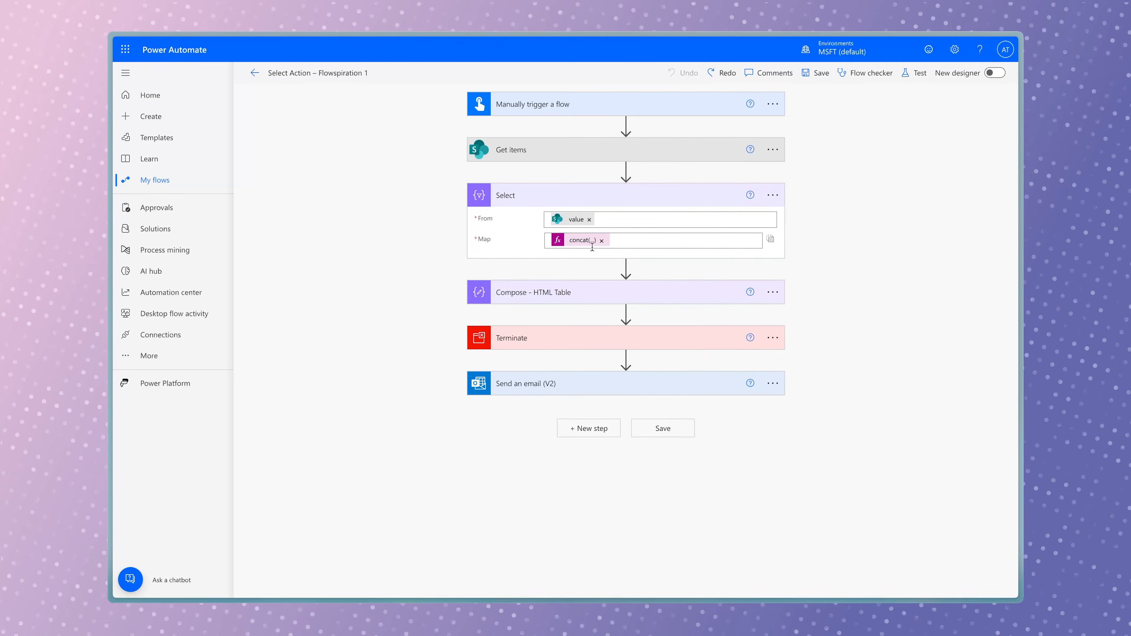
# Switch to Power Automate and replace the Select action's Map value with the revised concat expression
pyautogui.click(601, 240)
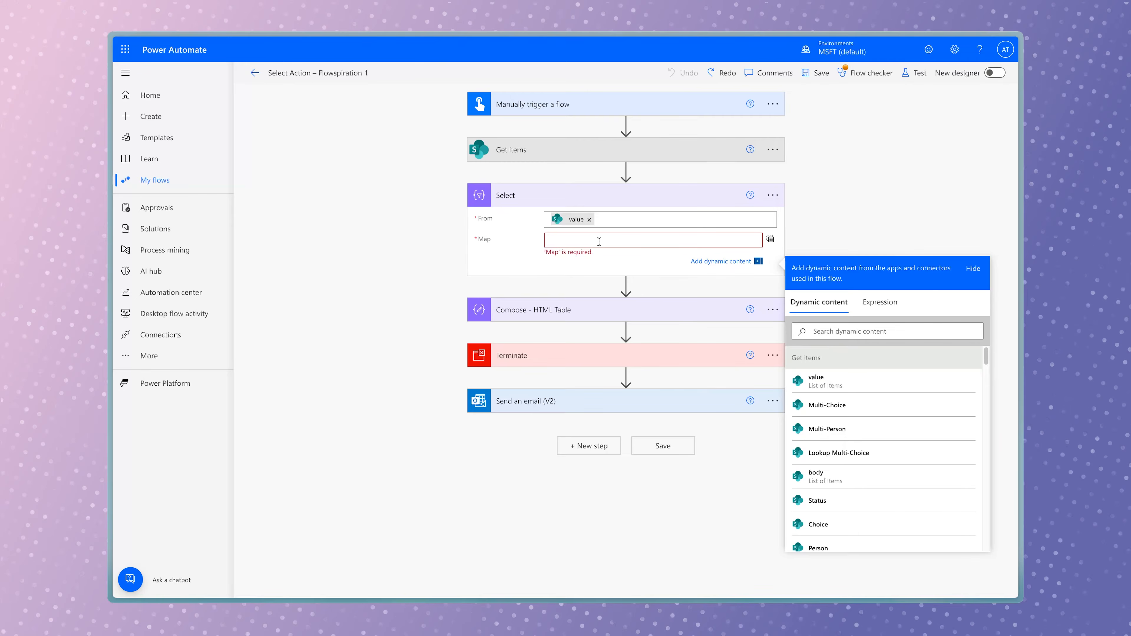
pyautogui.click(880, 302)
pyautogui.hotkey('ctrl', 'v')
pyautogui.click(820, 366)
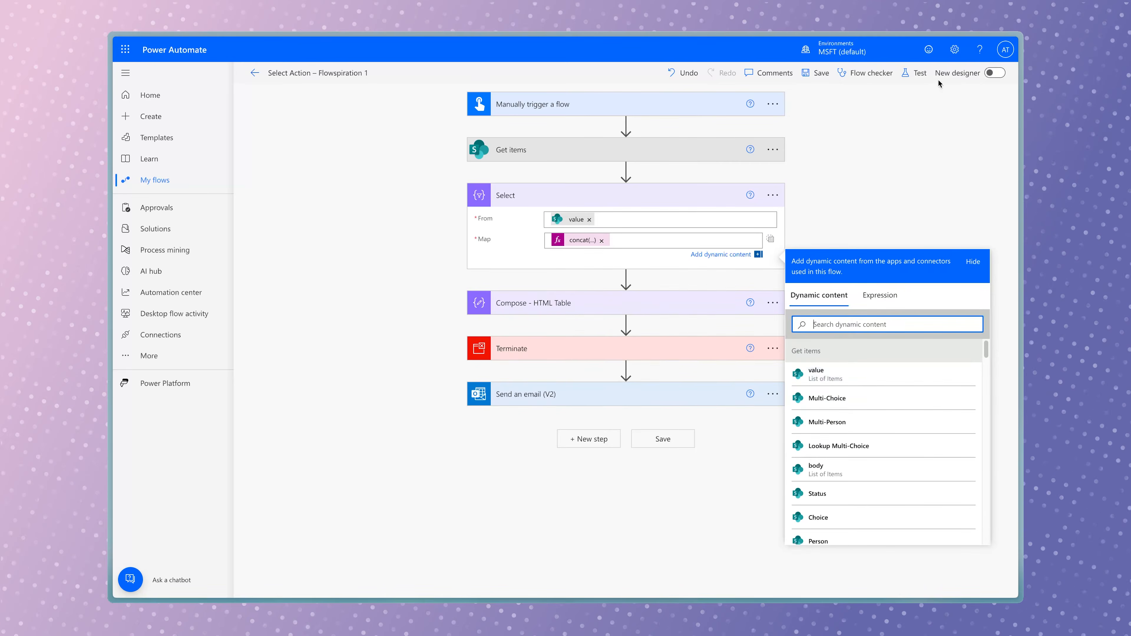
# Save the flow and run a manual test with the revised Map expression
pyautogui.click(914, 72)
pyautogui.click(845, 579)
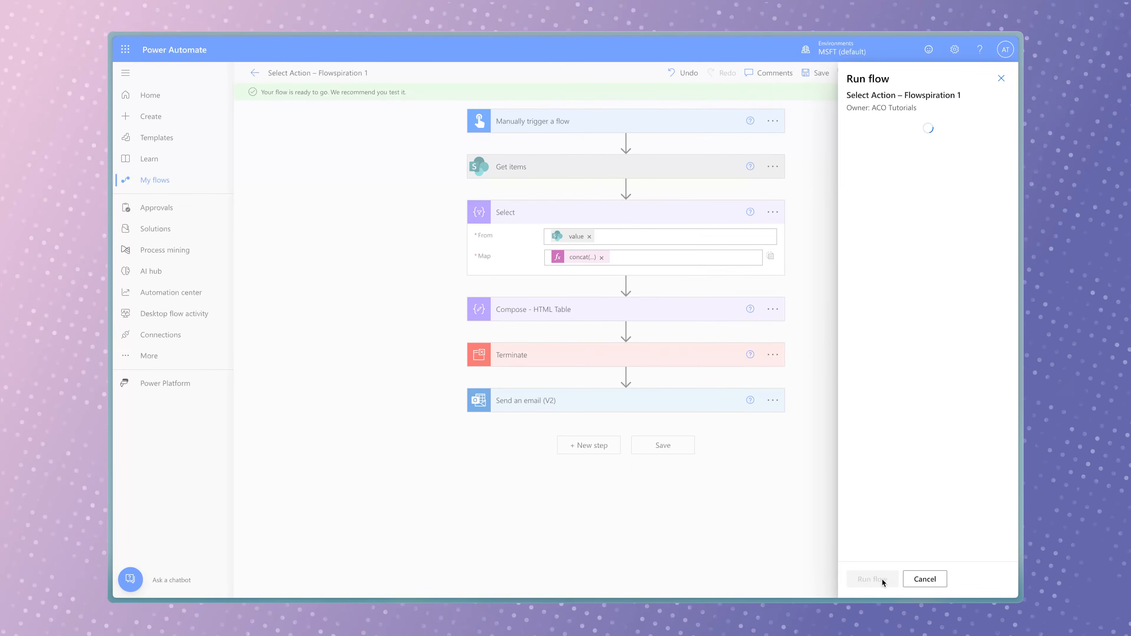
pyautogui.click(883, 581)
# Copy the Compose - HTML Table output from the new run and replace the online HTML Editor's code with it
pyautogui.click(639, 267)
pyautogui.click(659, 486)
pyautogui.hotkey('ctrl', 'a')
pyautogui.hotkey('ctrl', 'c')
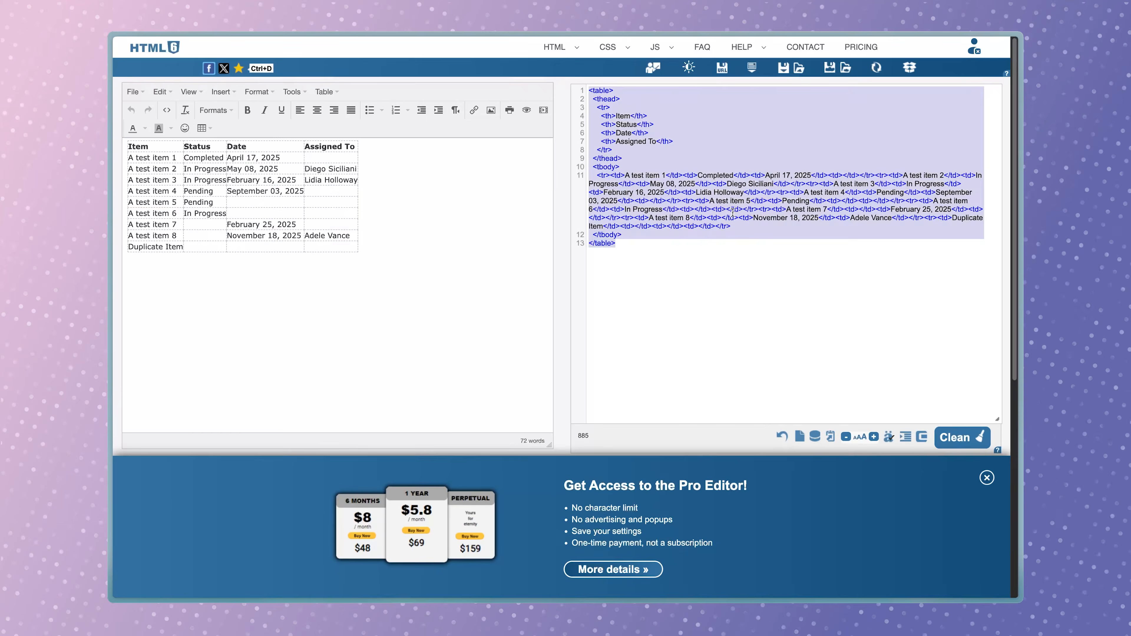
pyautogui.hotkey('ctrl', 'v')
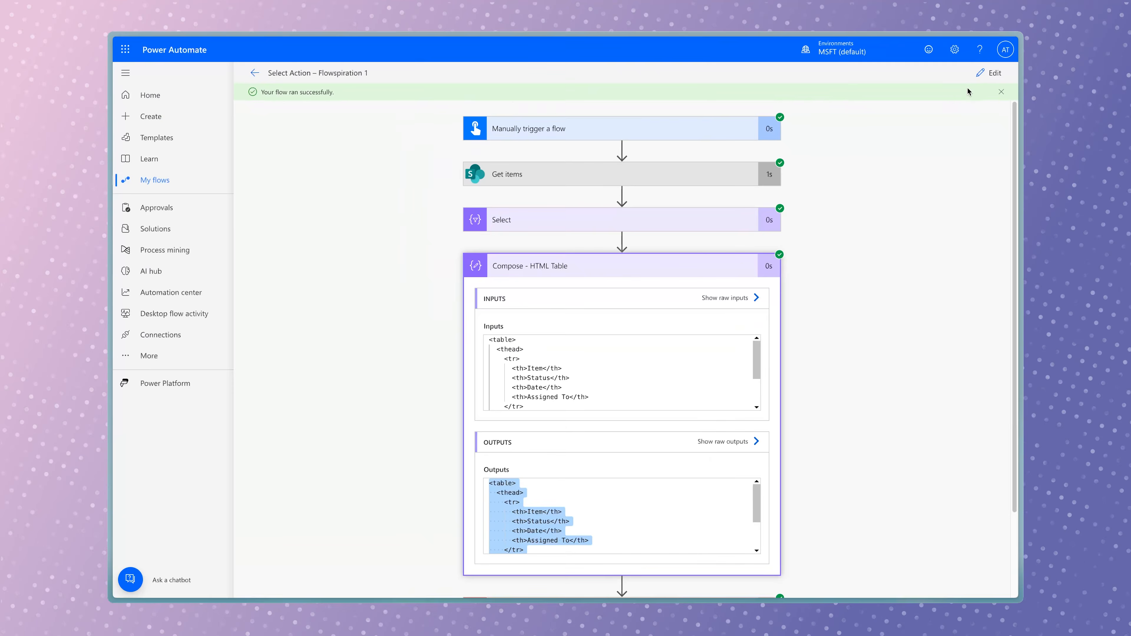
# Back in the flow's editor, move Terminate below Send an email (V2) and insert the Compose - HTML Table Outputs as the email body
pyautogui.click(986, 74)
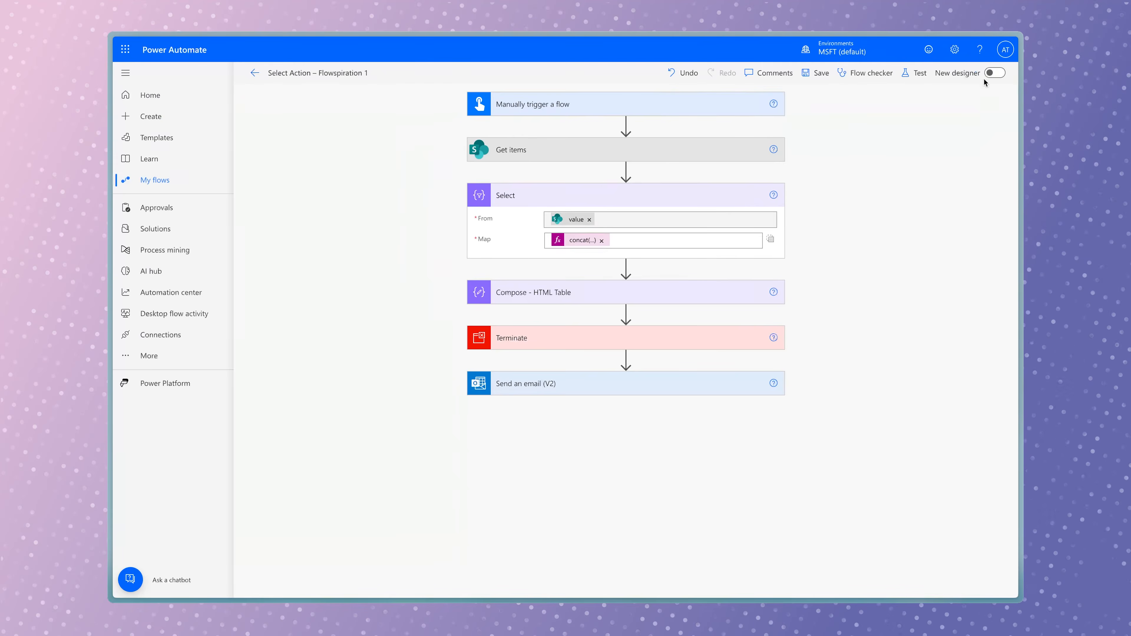
pyautogui.moveTo(650, 337); pyautogui.dragTo(642, 405)
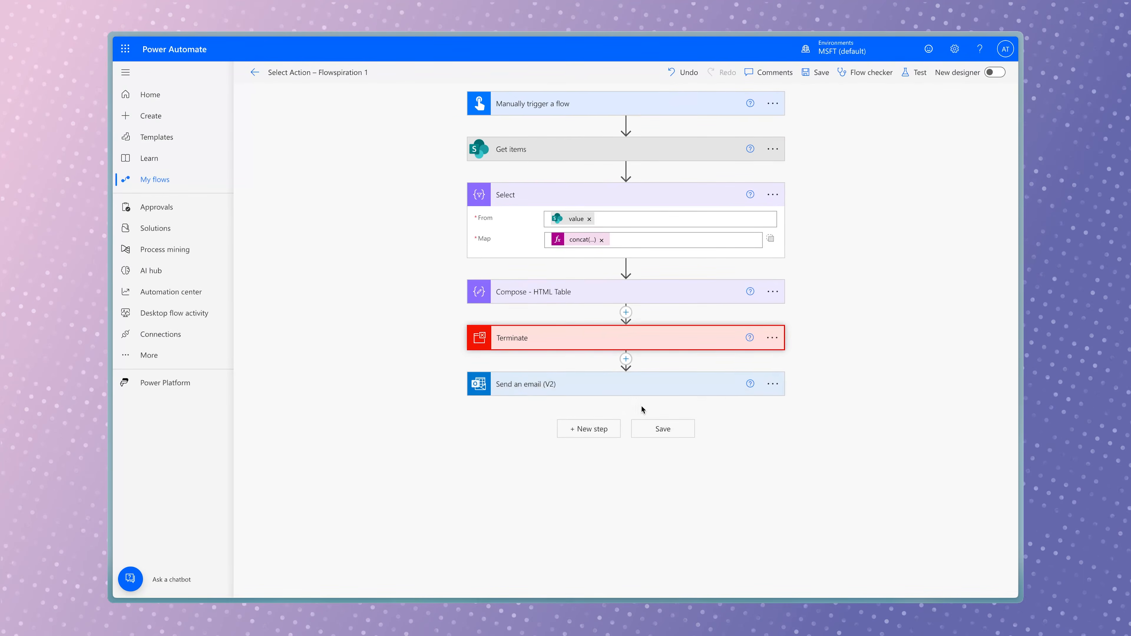
pyautogui.click(626, 347)
pyautogui.click(631, 424)
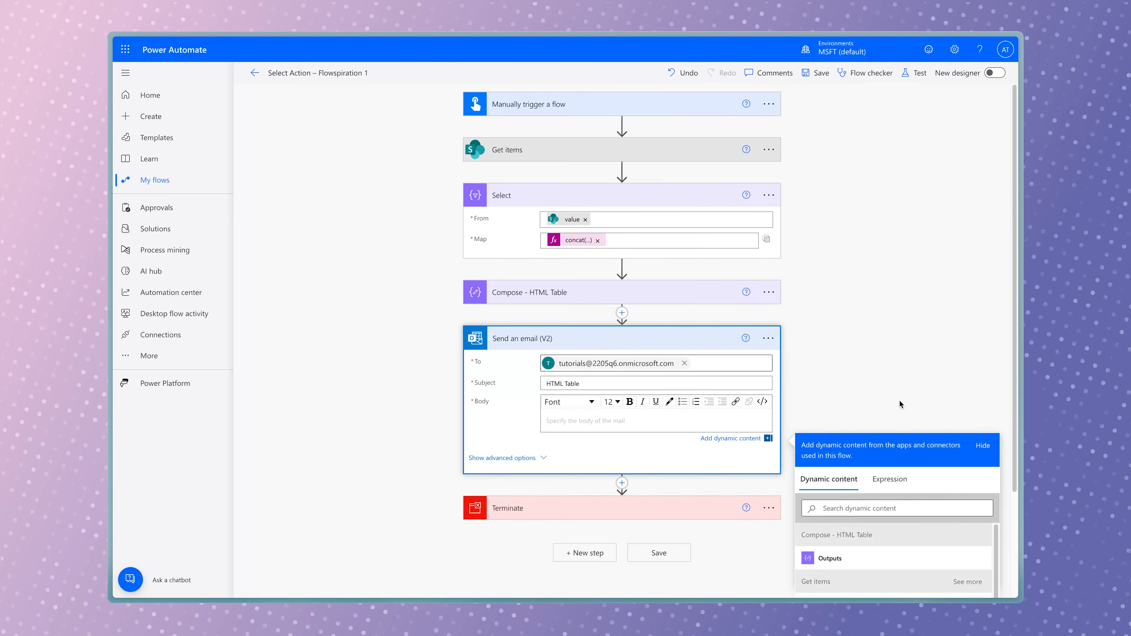
pyautogui.scroll(-2, 906, 403)
pyautogui.click(876, 459)
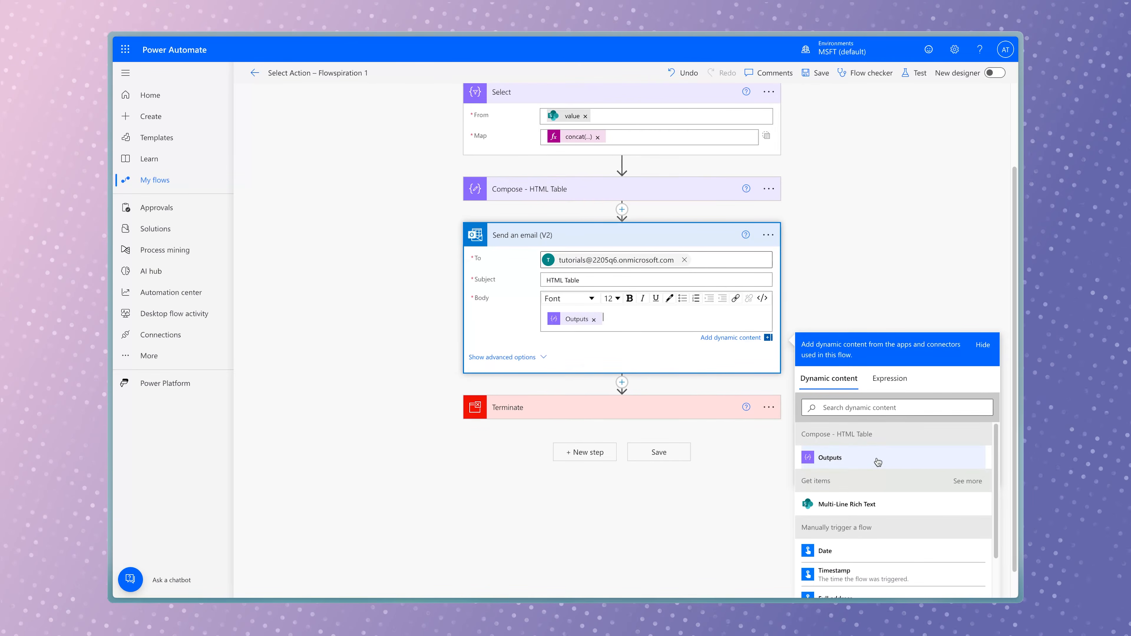
# Save and test the flow manually so that it sends the HTML Table email
pyautogui.click(914, 73)
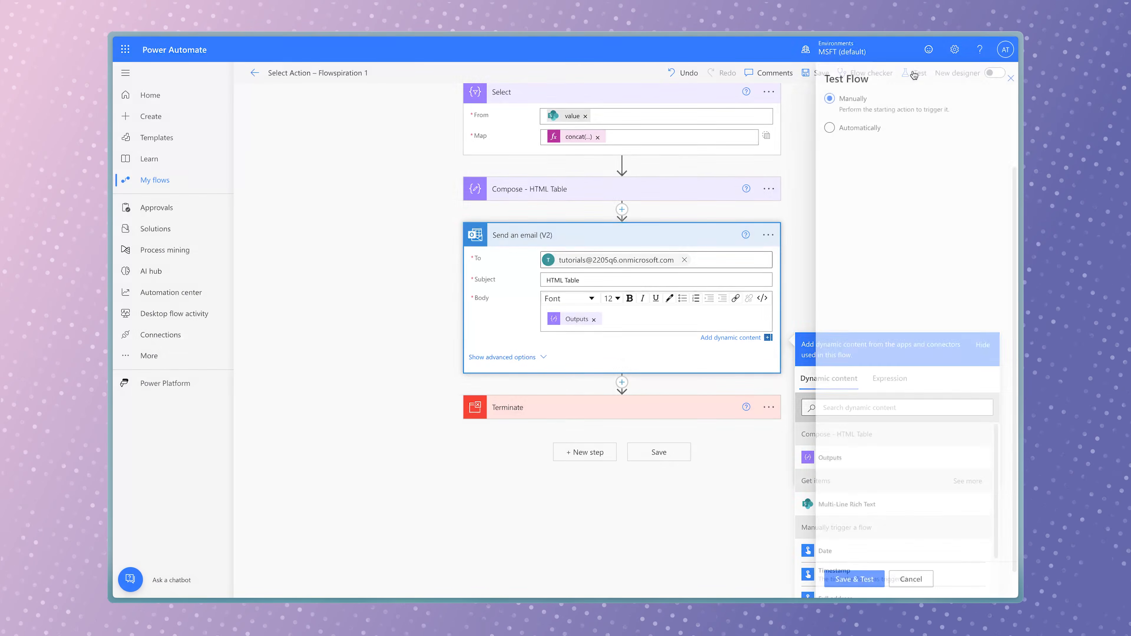
pyautogui.click(862, 579)
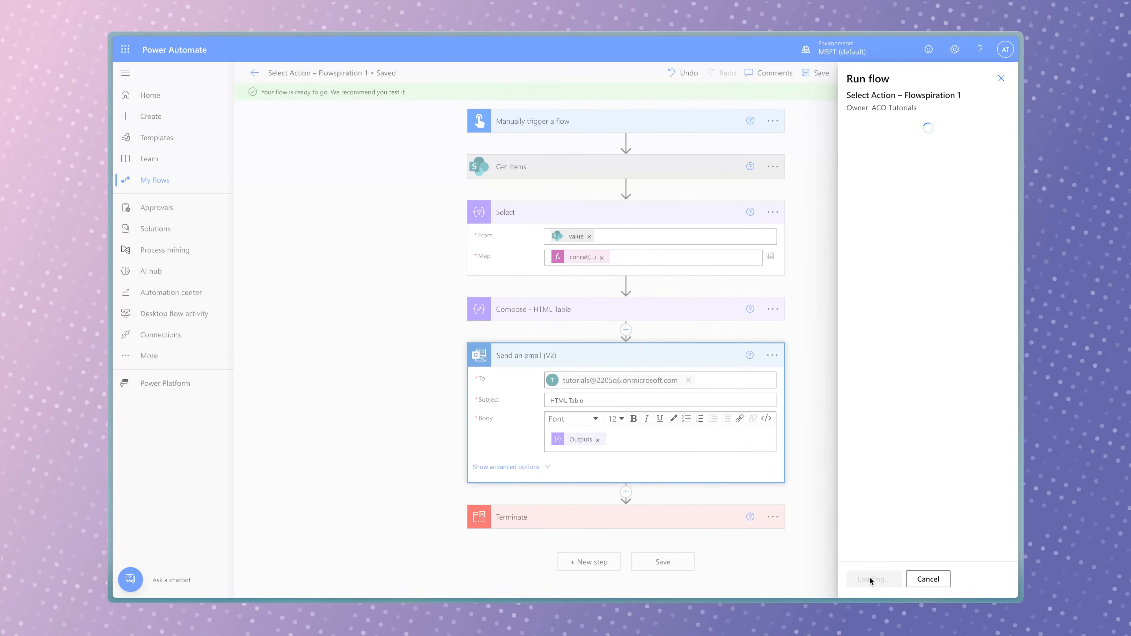
pyautogui.click(871, 579)
pyautogui.click(872, 578)
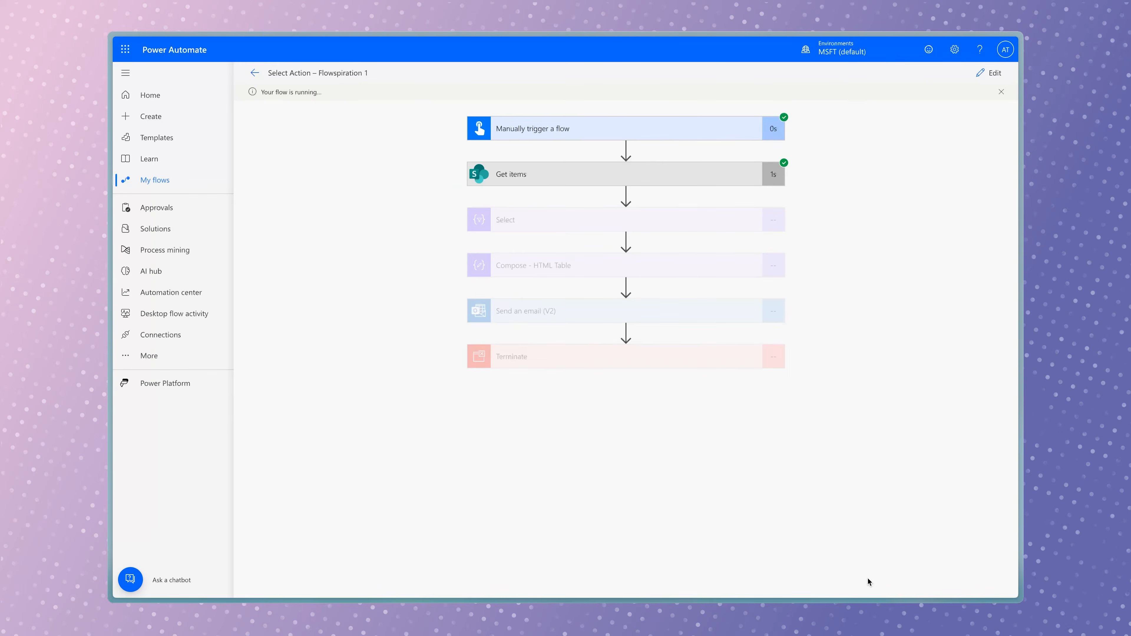
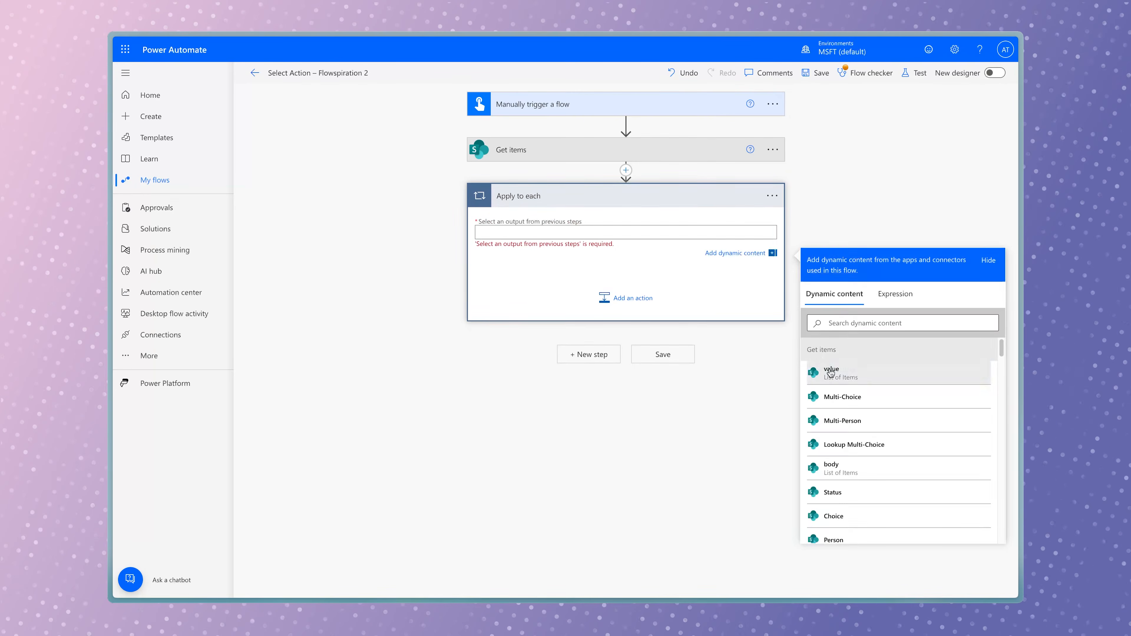
# In Select Action – Flowspiration 2, loop Apply to each over the Get items value and add a Data Operation Select action inside it
pyautogui.click(830, 373)
pyautogui.write('select')
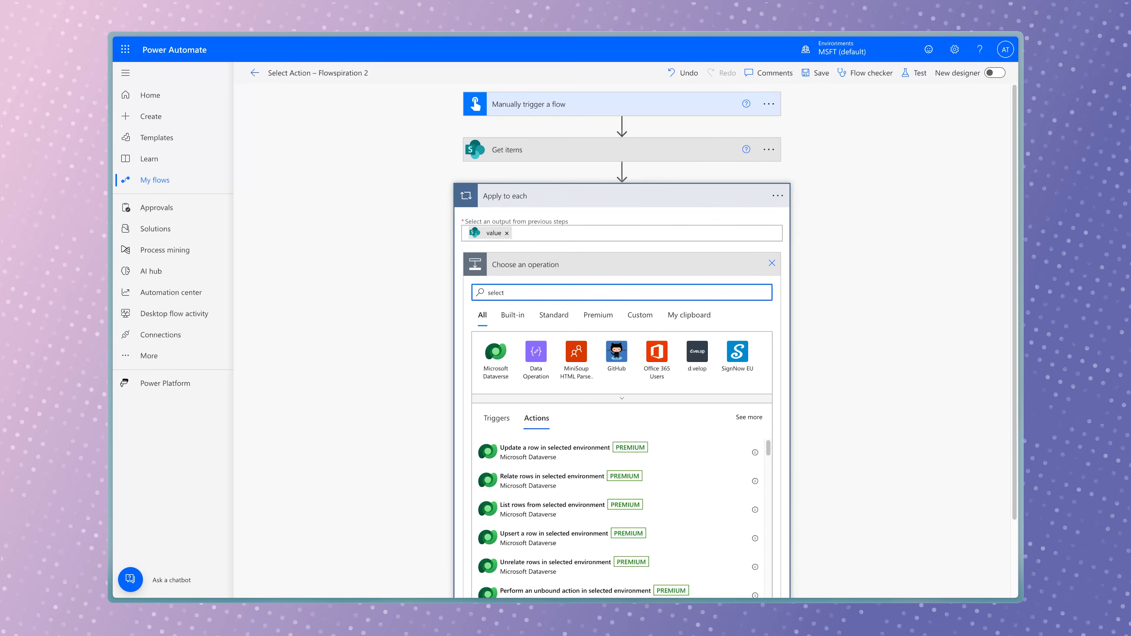
pyautogui.click(543, 352)
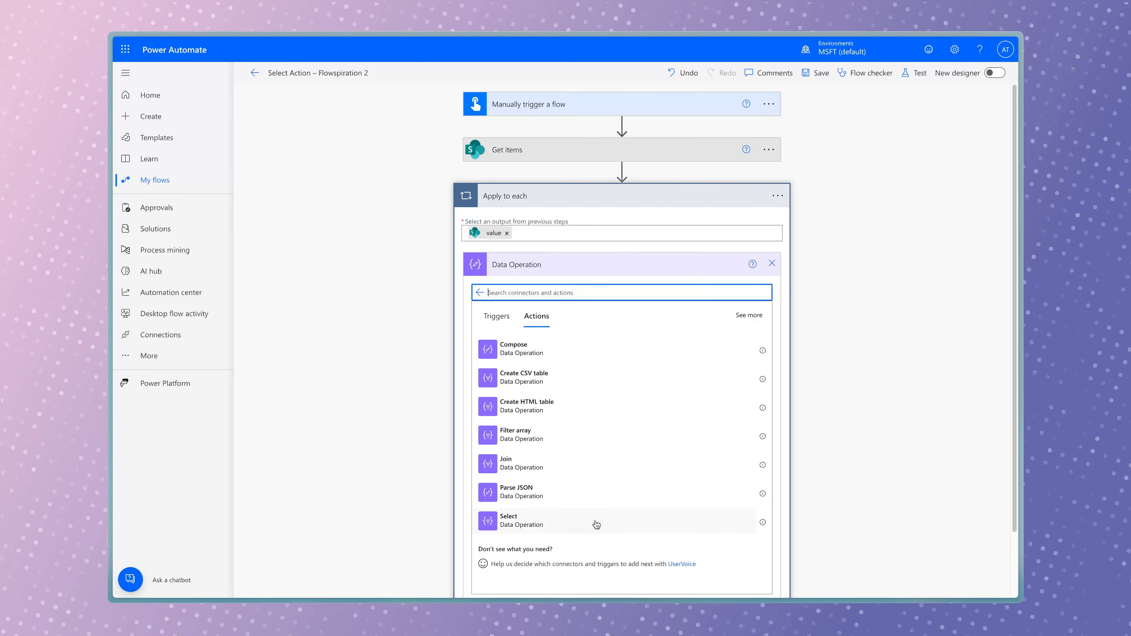
pyautogui.click(632, 512)
# Rename the Select action in the loop as "Select - Multi-Choice Values"
pyautogui.click(772, 264)
pyautogui.click(800, 301)
pyautogui.click(711, 267)
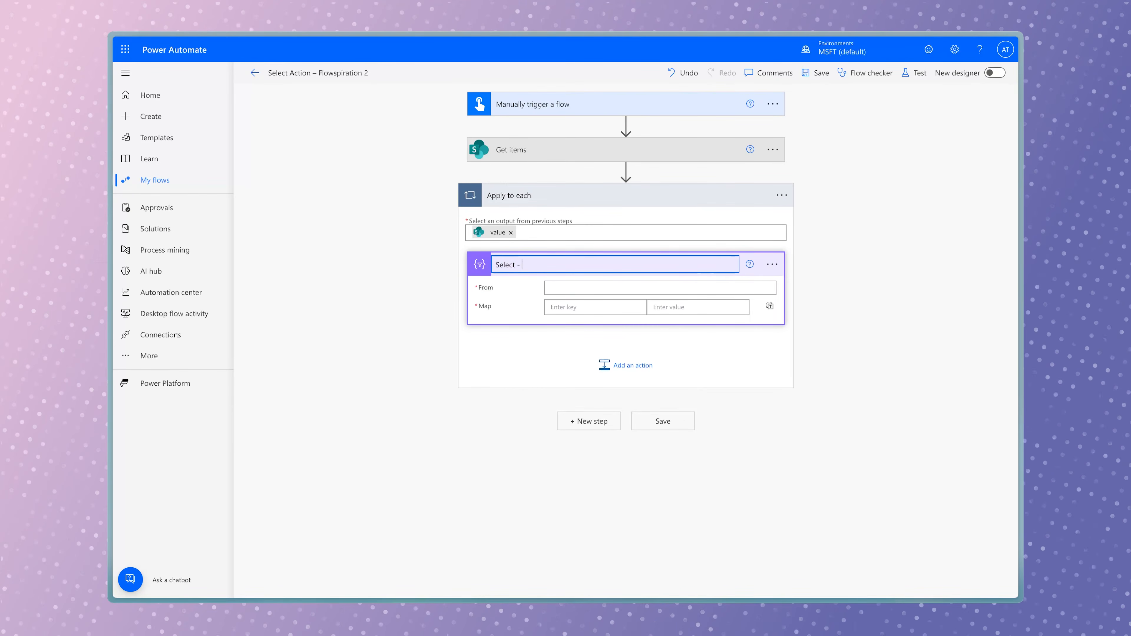
pyautogui.write('- Multi-Choice Values')
# Set the From field of Select - Multi-Choice Values to the Multi-Choice dynamic content from Get items
pyautogui.click(626, 288)
pyautogui.click(876, 371)
pyautogui.write('multic')
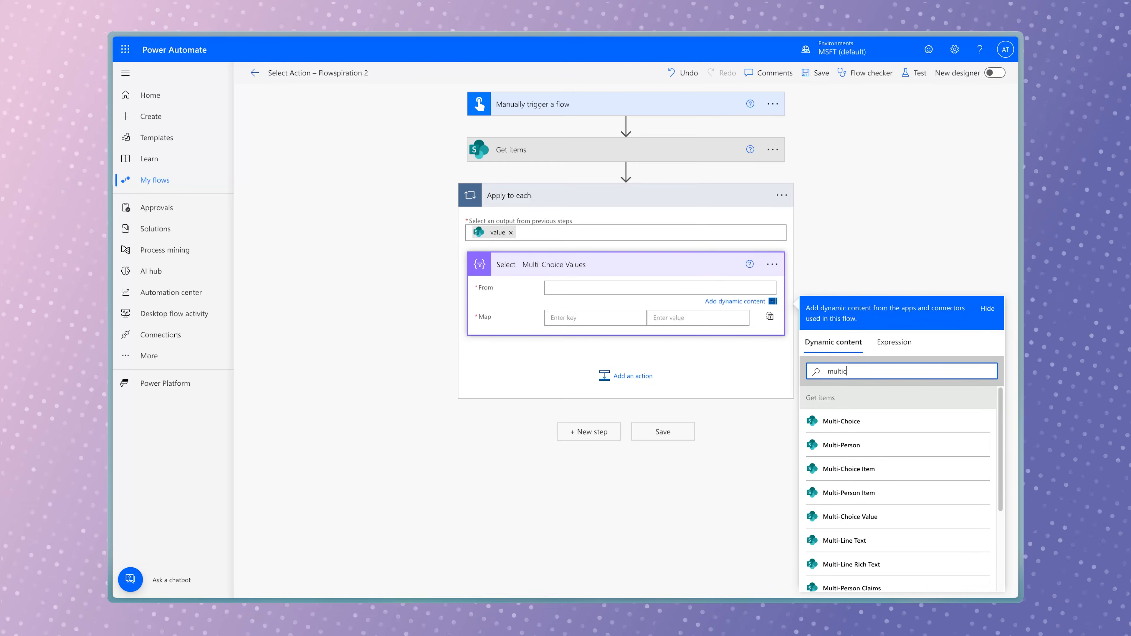
pyautogui.click(898, 423)
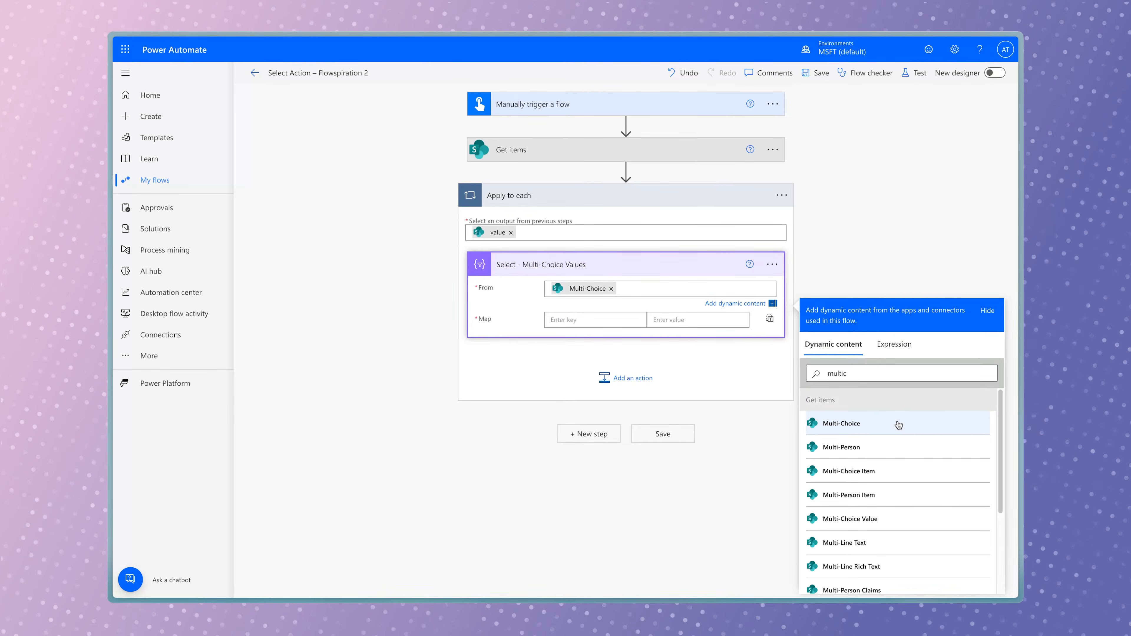
# Switch the Select action's Map to text mode and insert the Multi-Choice Value dynamic content
pyautogui.click(769, 319)
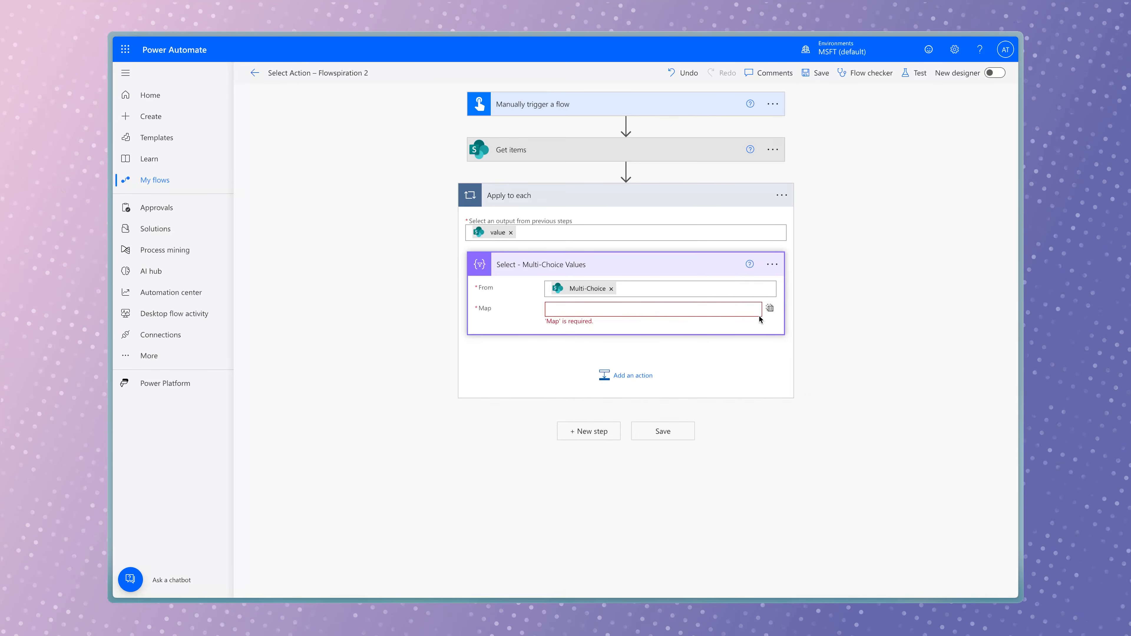
pyautogui.click(674, 308)
pyautogui.click(886, 400)
pyautogui.write('multi-choice va')
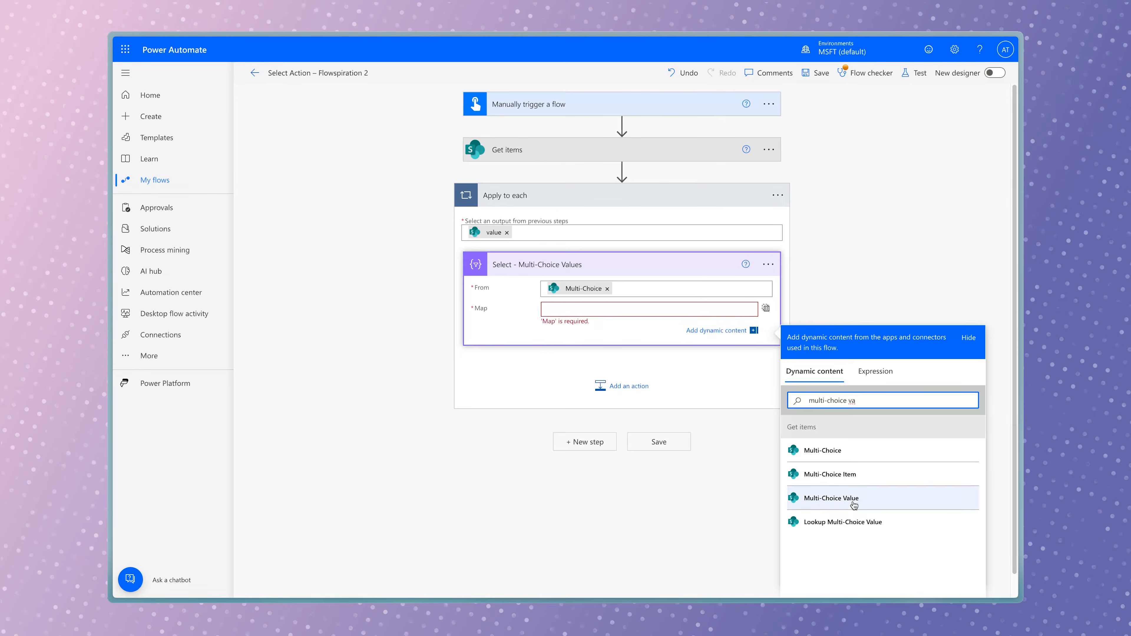
pyautogui.click(851, 499)
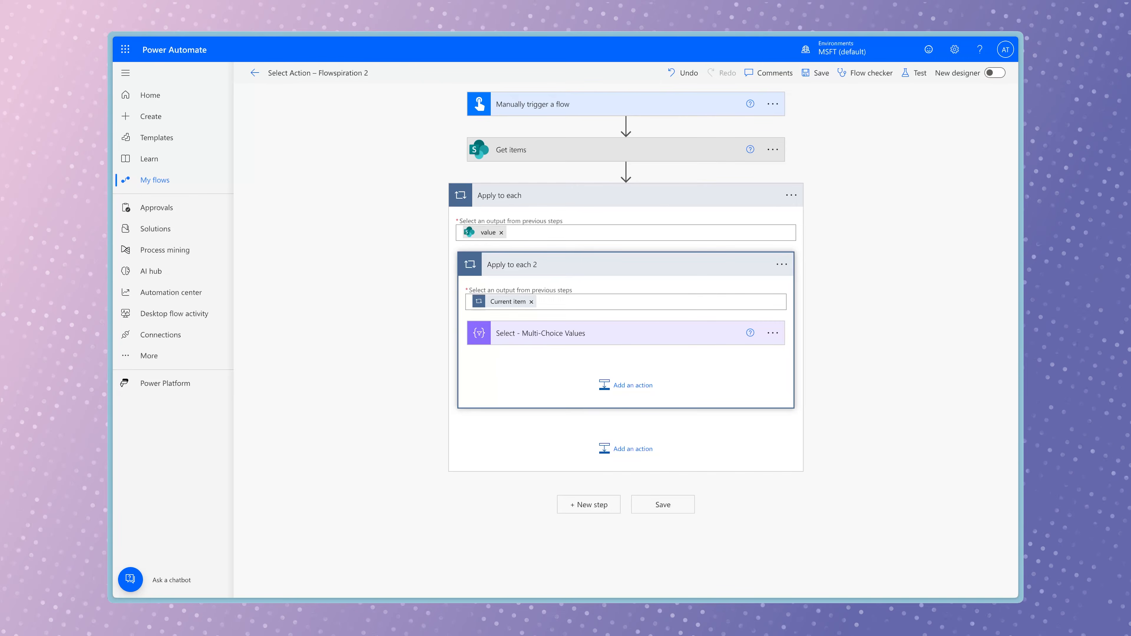
# Move Select - Multi-Choice Values out of the nested Apply to each 2 into the outer loop, and delete Apply to each 2
pyautogui.moveTo(639, 336); pyautogui.dragTo(639, 432)
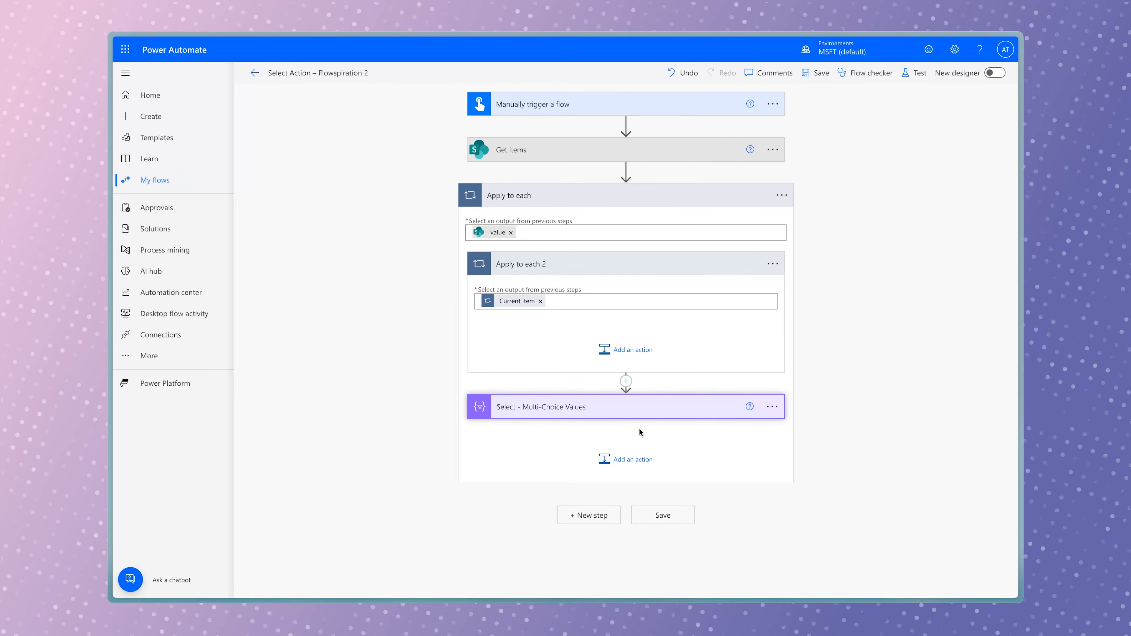
pyautogui.click(772, 263)
pyautogui.click(826, 413)
pyautogui.click(576, 341)
# Save Select Action – Flowspiration 2 and run it with a manual test
pyautogui.click(912, 74)
pyautogui.click(819, 98)
pyautogui.click(859, 579)
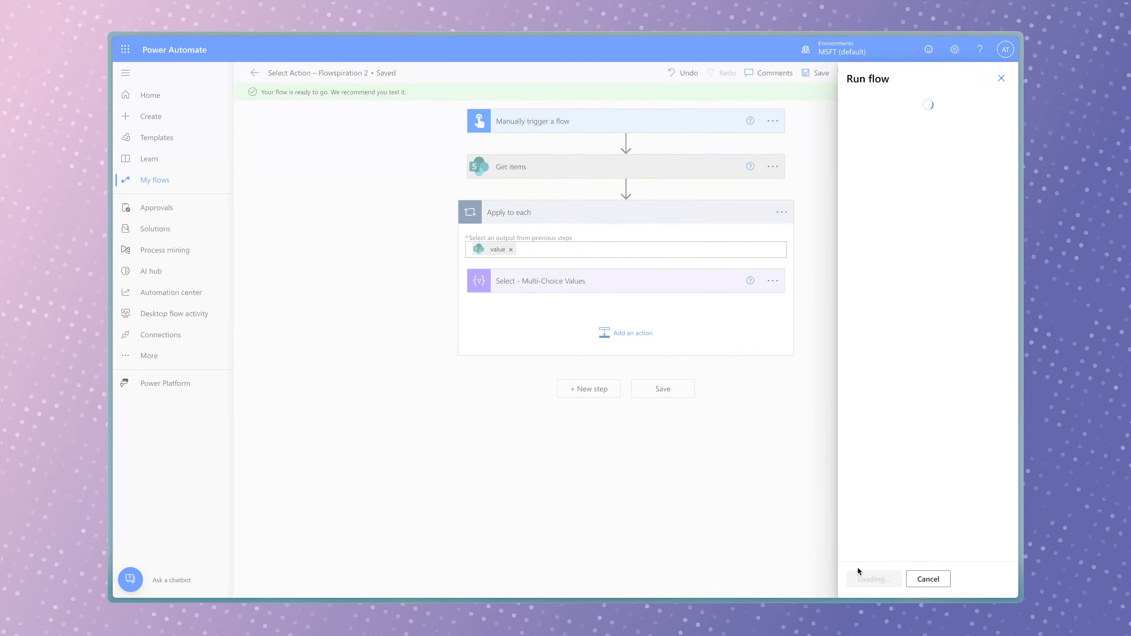
pyautogui.click(873, 578)
pyautogui.click(874, 576)
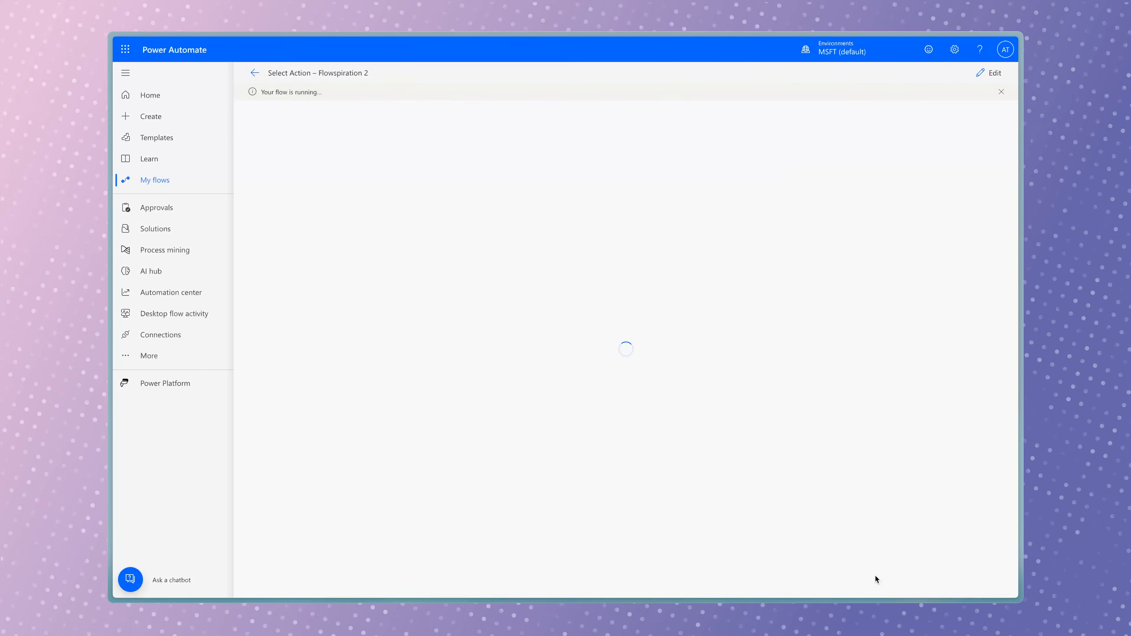
# Examine the inputs and outputs of Select - Multi-Choice Values across the first four loop iterations
pyautogui.click(670, 229)
pyautogui.click(682, 276)
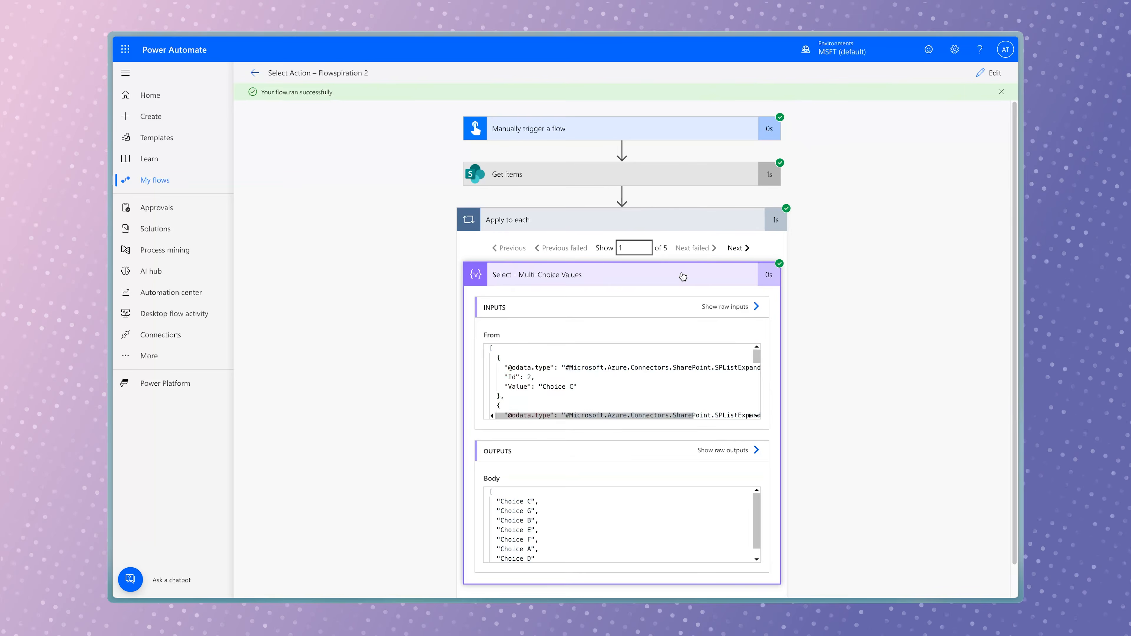
pyautogui.click(737, 248)
pyautogui.click(736, 248)
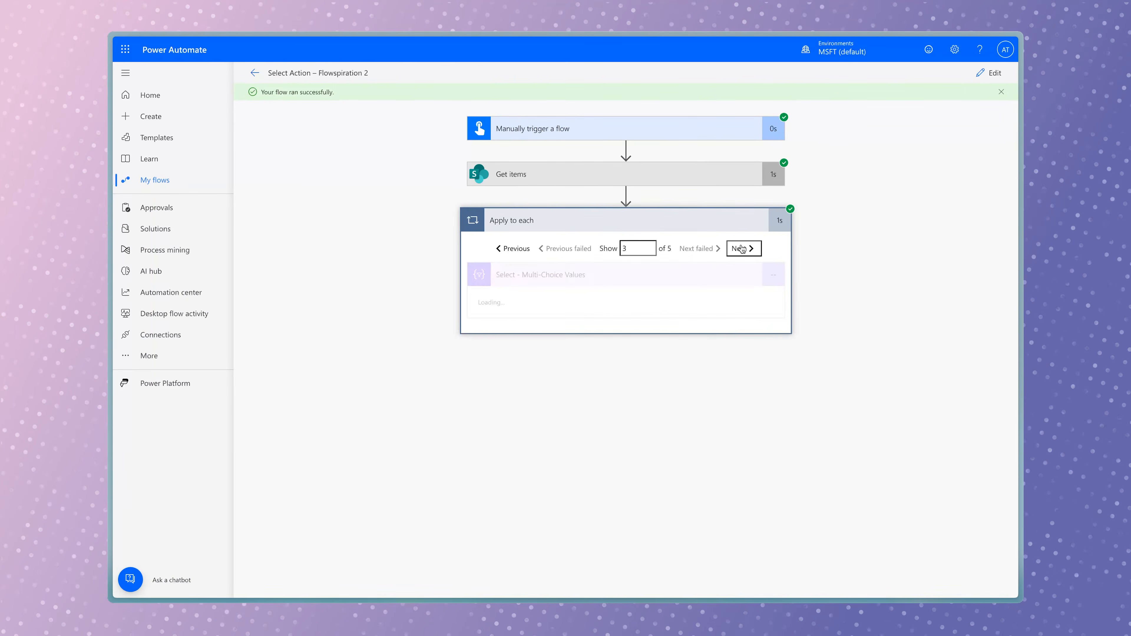
pyautogui.click(741, 249)
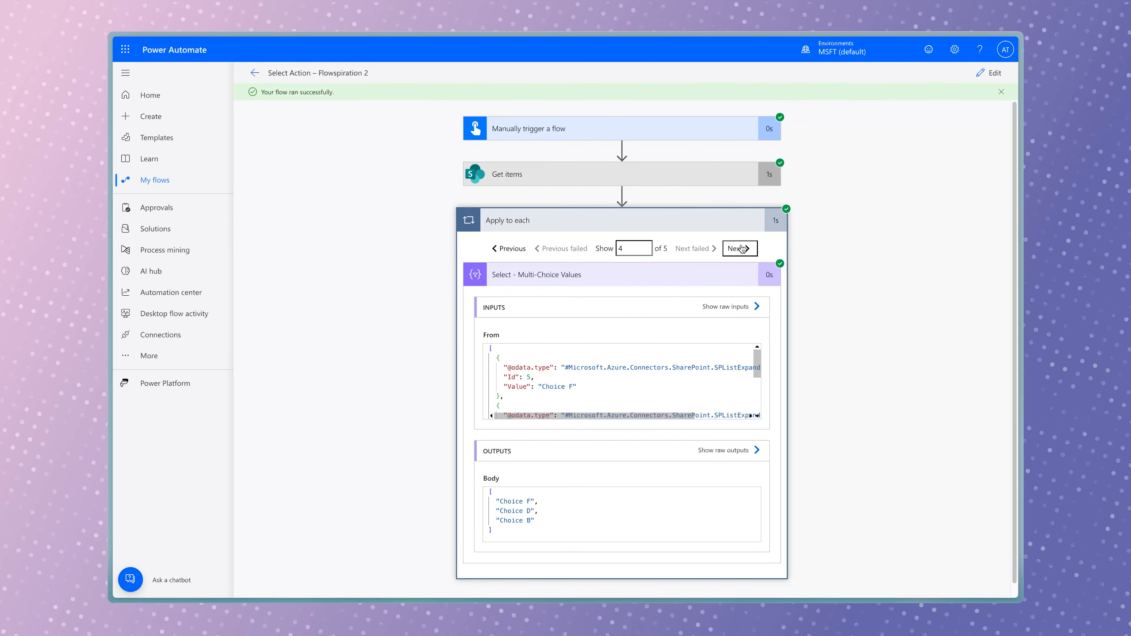
# Edit the flow to add a Compose action after Select - Multi-Choice Values in the loop, and rename it "Compose - Multi-Choice String"
pyautogui.click(989, 73)
pyautogui.click(633, 316)
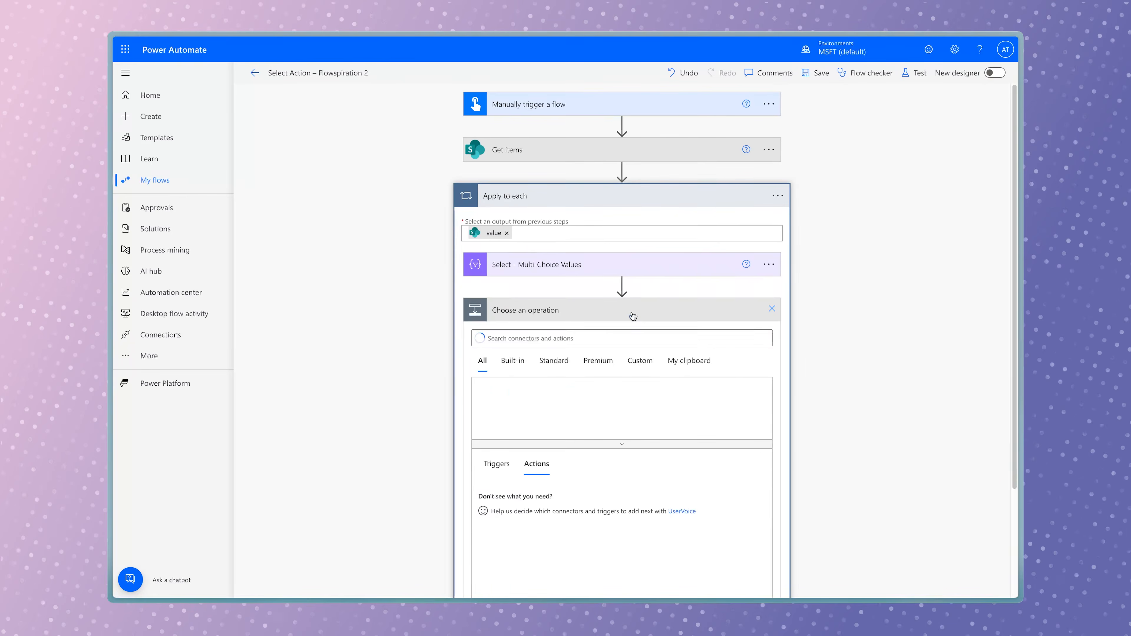
pyautogui.write('compose')
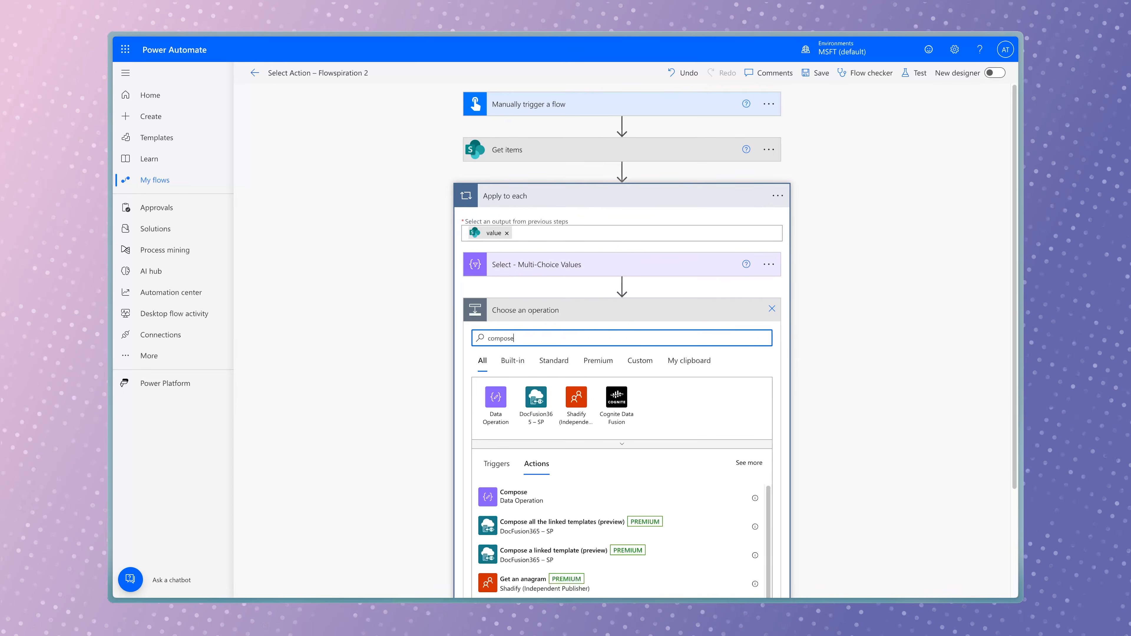
pyautogui.click(693, 487)
pyautogui.click(773, 310)
pyautogui.click(818, 346)
pyautogui.write('- Multi-Choice String')
# Set the Inputs of Compose - Multi-Choice String to the expression join(body('Select_-_Multi-Choice_Values'),',')
pyautogui.click(660, 333)
pyautogui.click(883, 357)
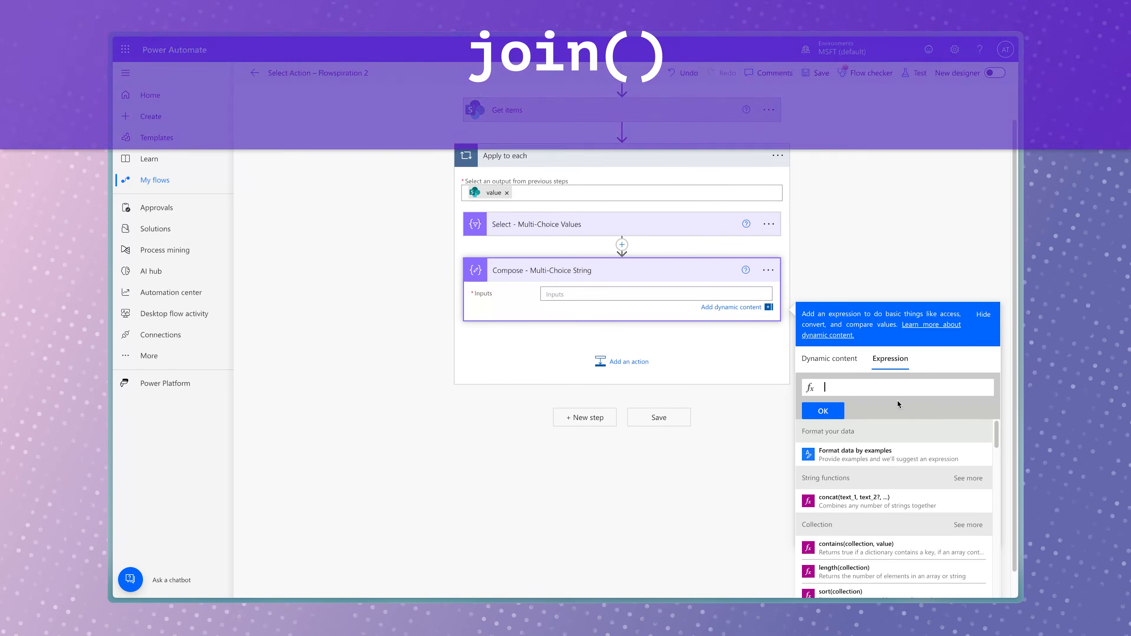
pyautogui.write('joi')
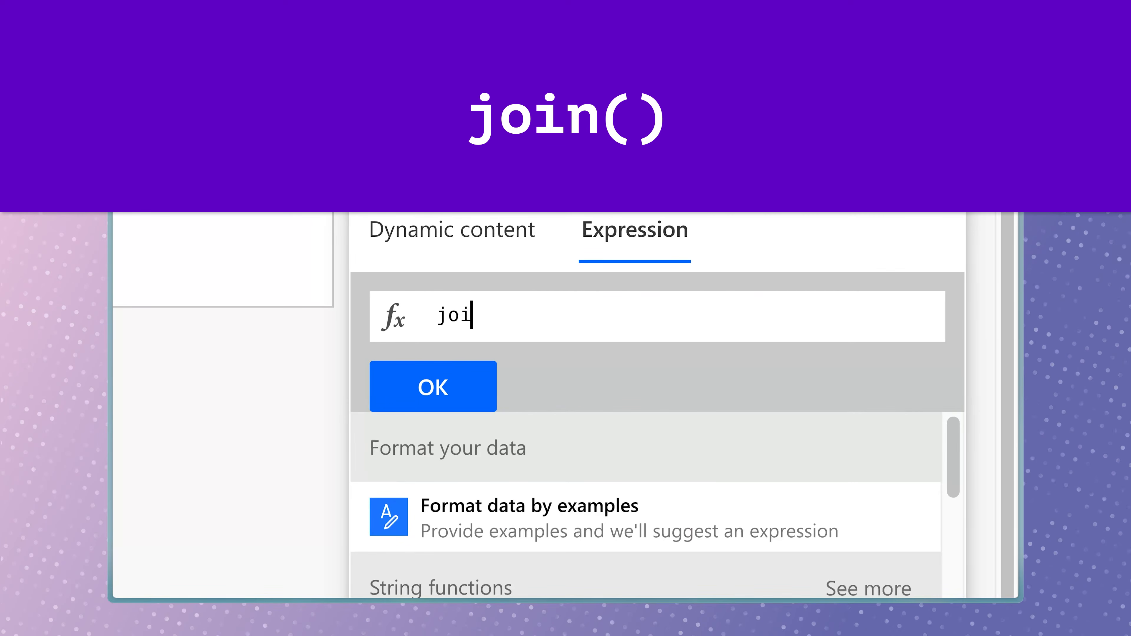
pyautogui.write('n(')
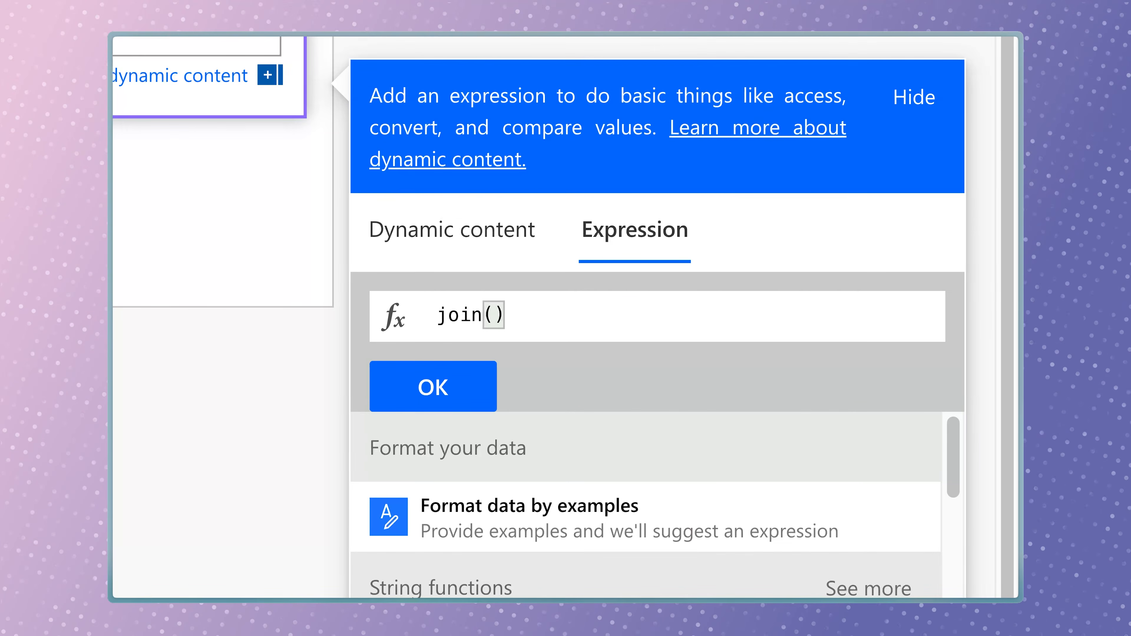
pyautogui.click(504, 244)
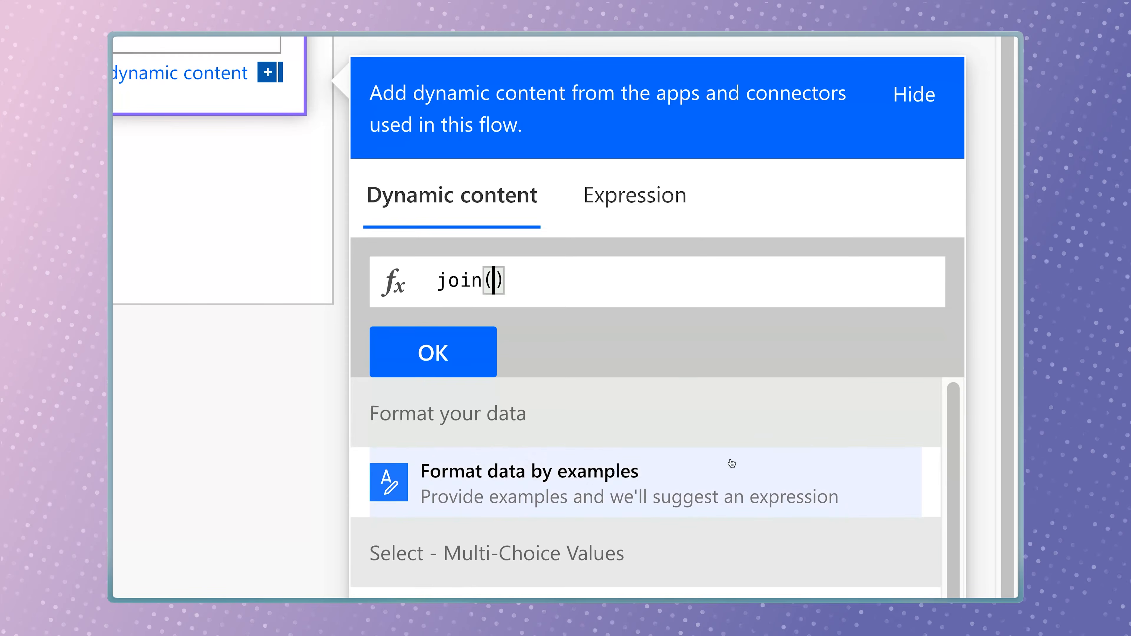
pyautogui.scroll(-1, 765, 492)
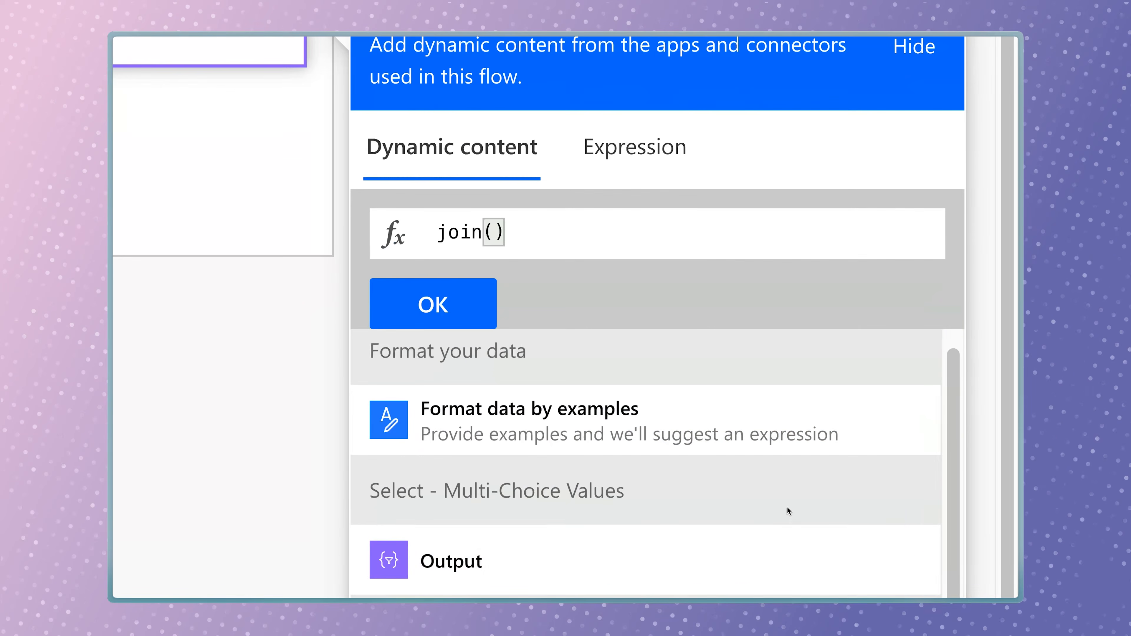
pyautogui.click(685, 543)
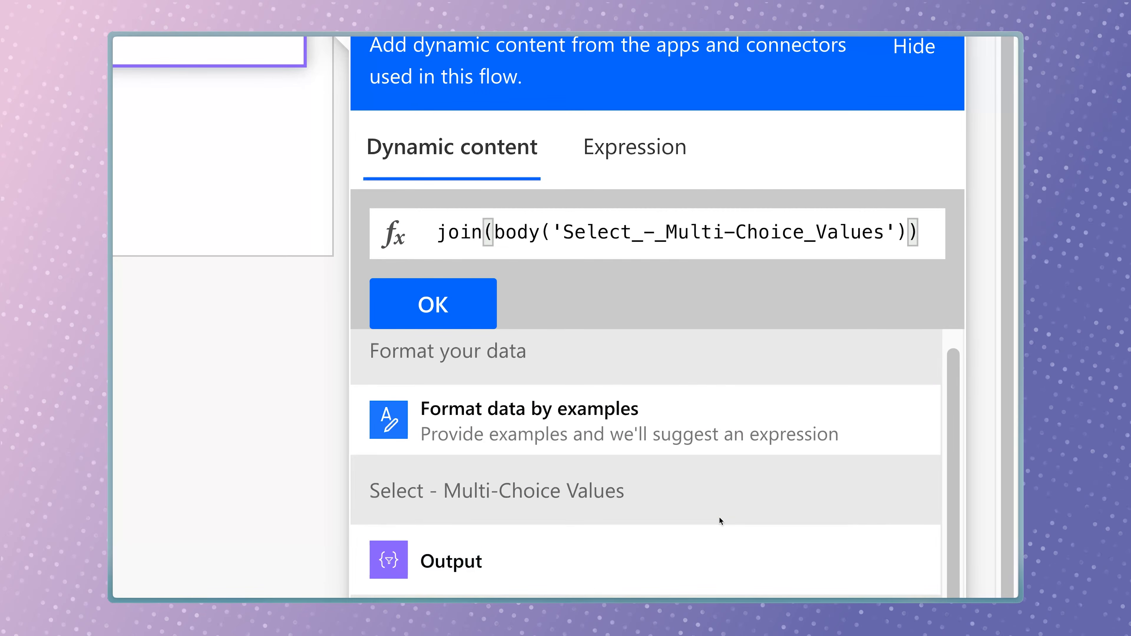
pyautogui.write(",''")
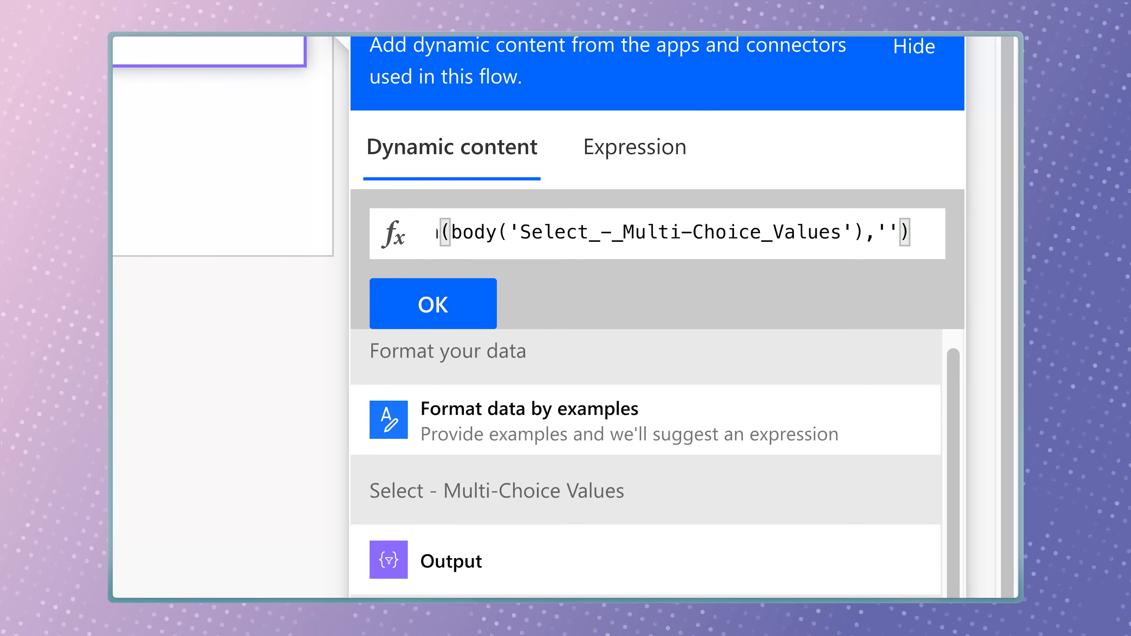
pyautogui.click(884, 240)
pyautogui.write(',')
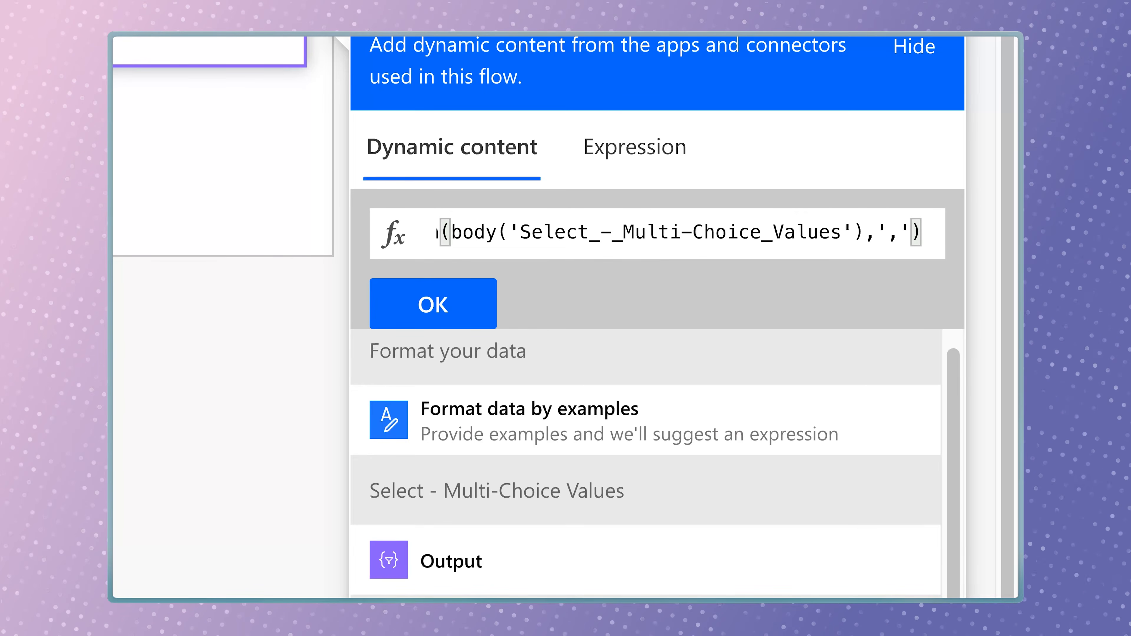
pyautogui.click(490, 298)
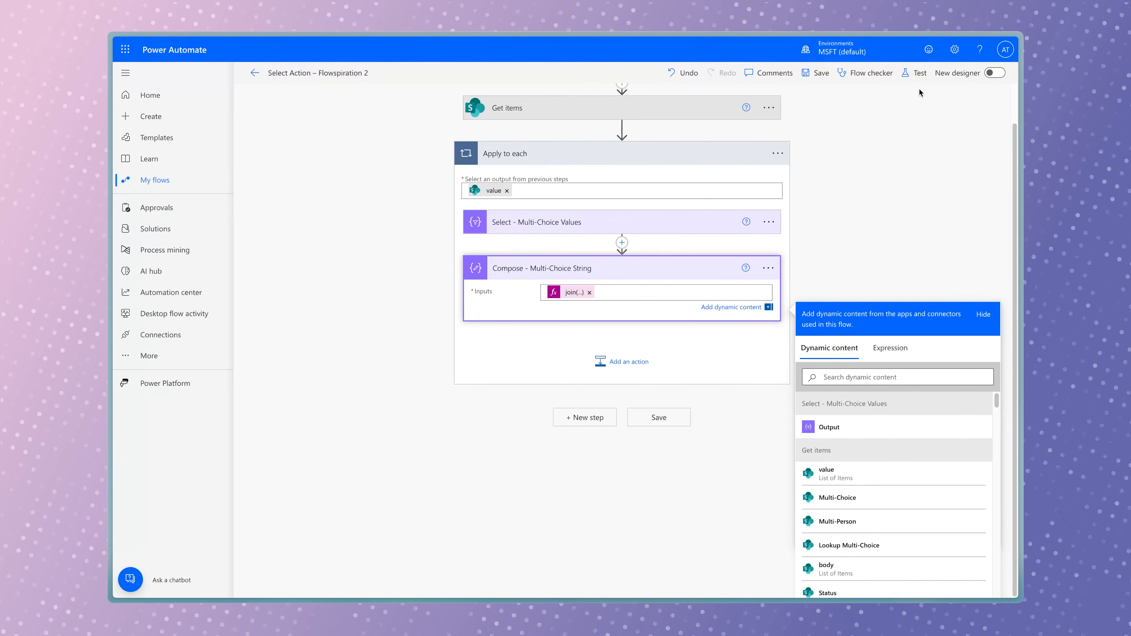
# Save the flow and run a manual test of it
pyautogui.click(918, 78)
pyautogui.click(857, 578)
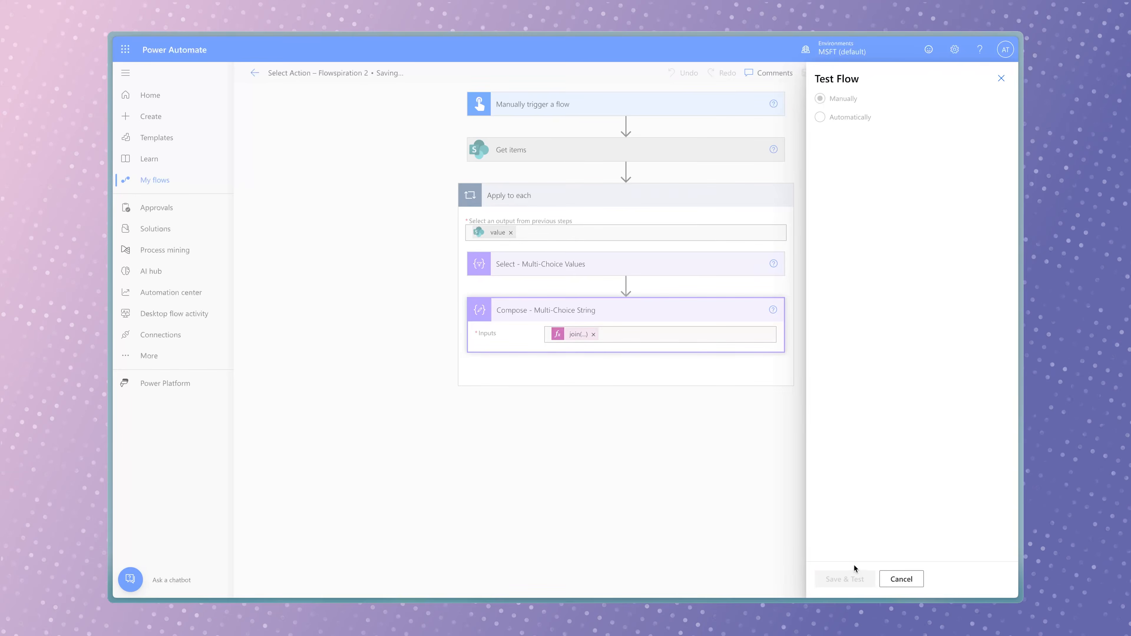
pyautogui.click(873, 578)
pyautogui.click(874, 579)
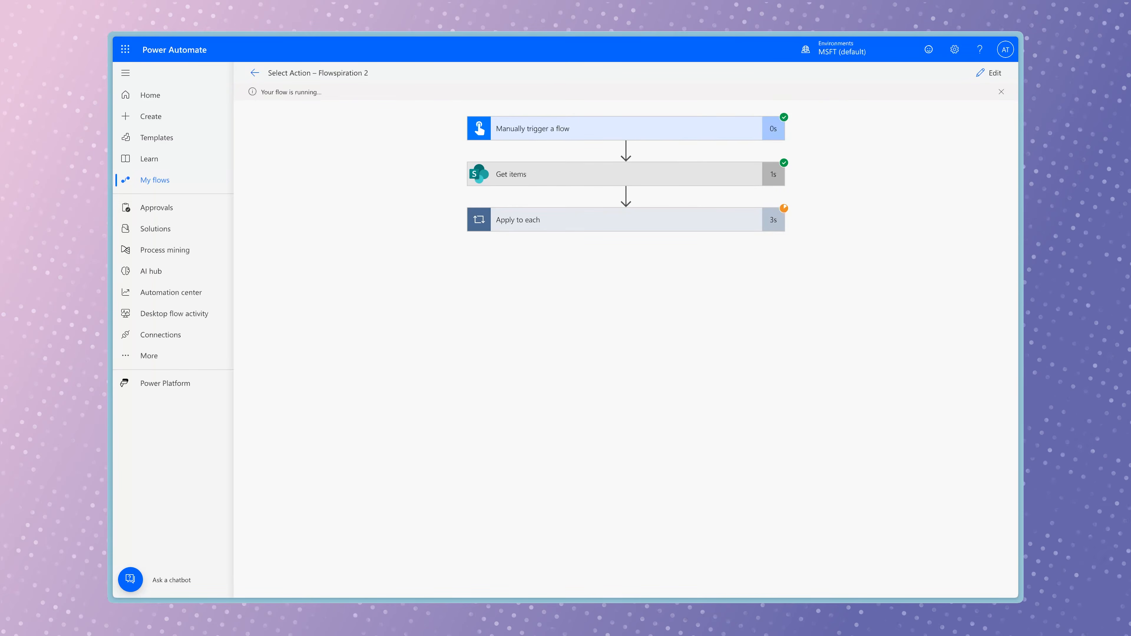
# Examine the Compose - Multi-Choice String output for the first four iterations of the Apply to each loop
pyautogui.click(631, 226)
pyautogui.click(644, 320)
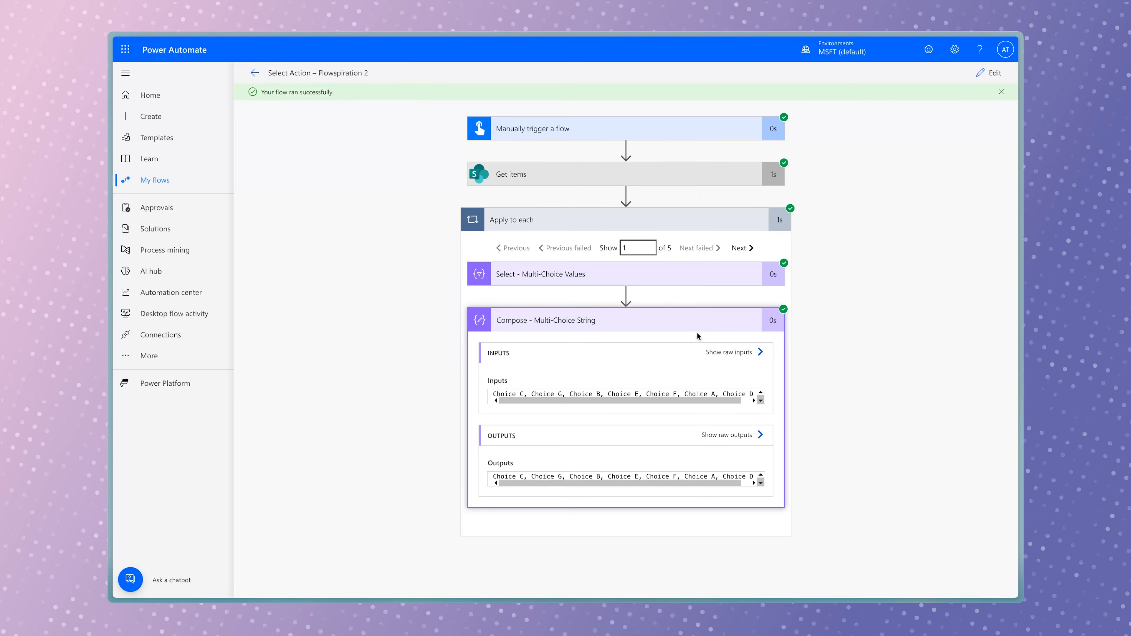
pyautogui.click(742, 248)
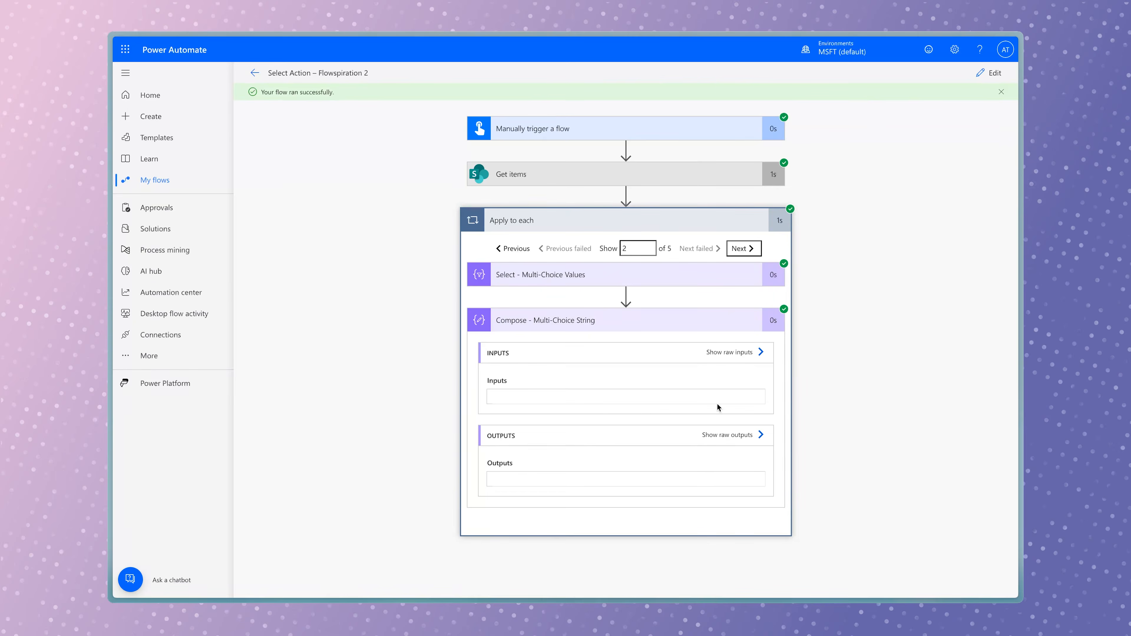
pyautogui.click(744, 248)
pyautogui.click(741, 253)
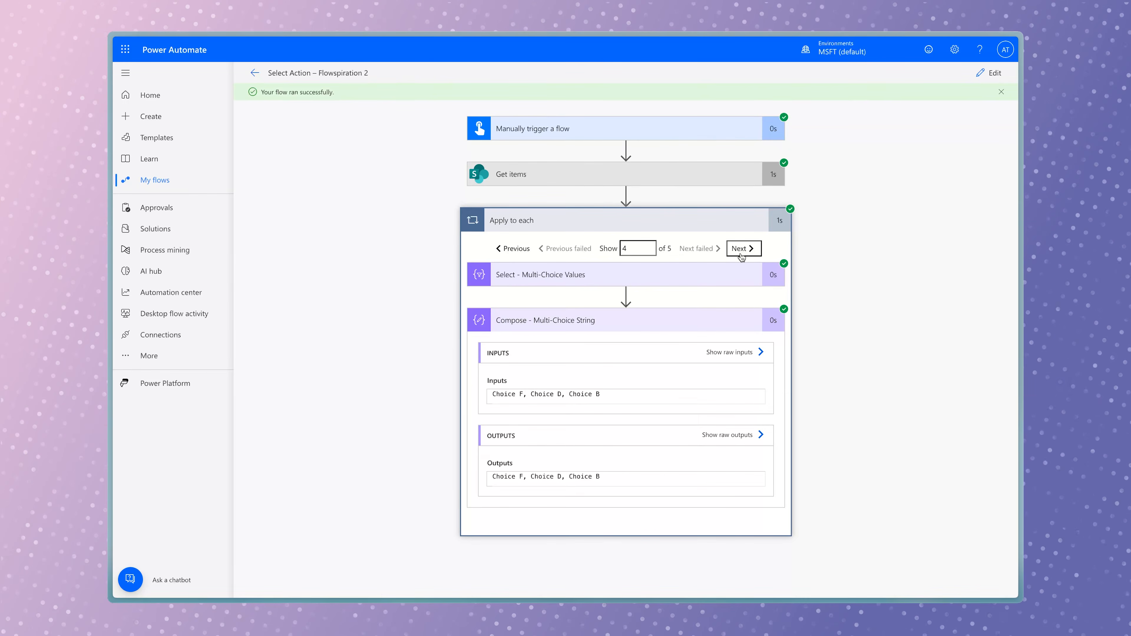
# Edit the Compose - Multi-Choice String expression to sort the values before joining: join(sort(body('Select_-_Multi-Choice_Values')),', ')
pyautogui.click(989, 73)
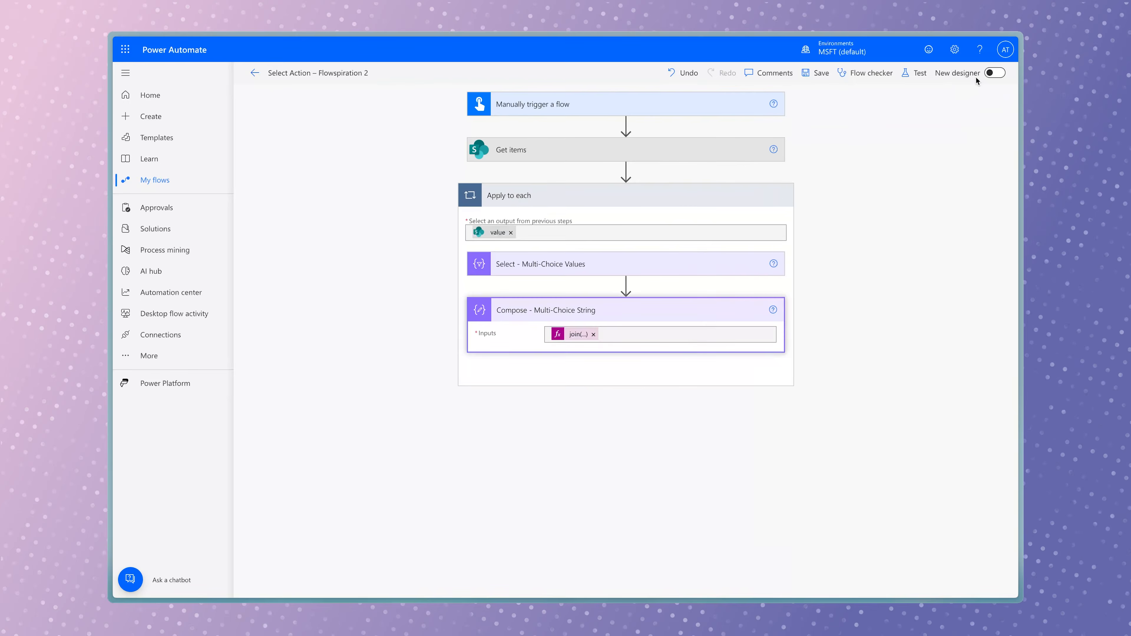
pyautogui.click(578, 334)
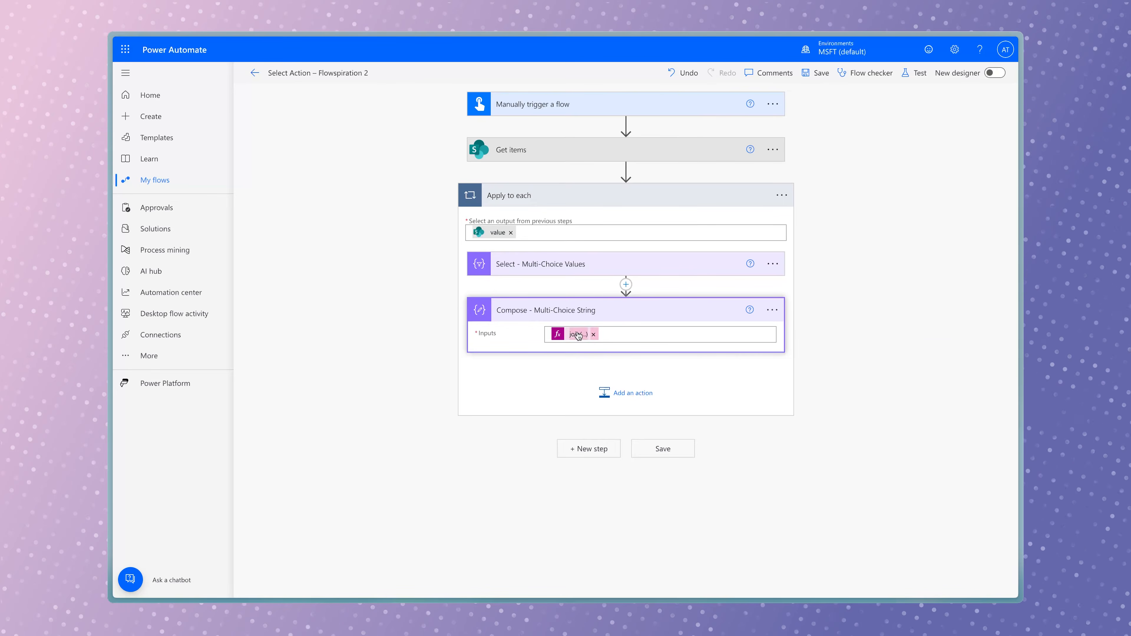
pyautogui.click(843, 429)
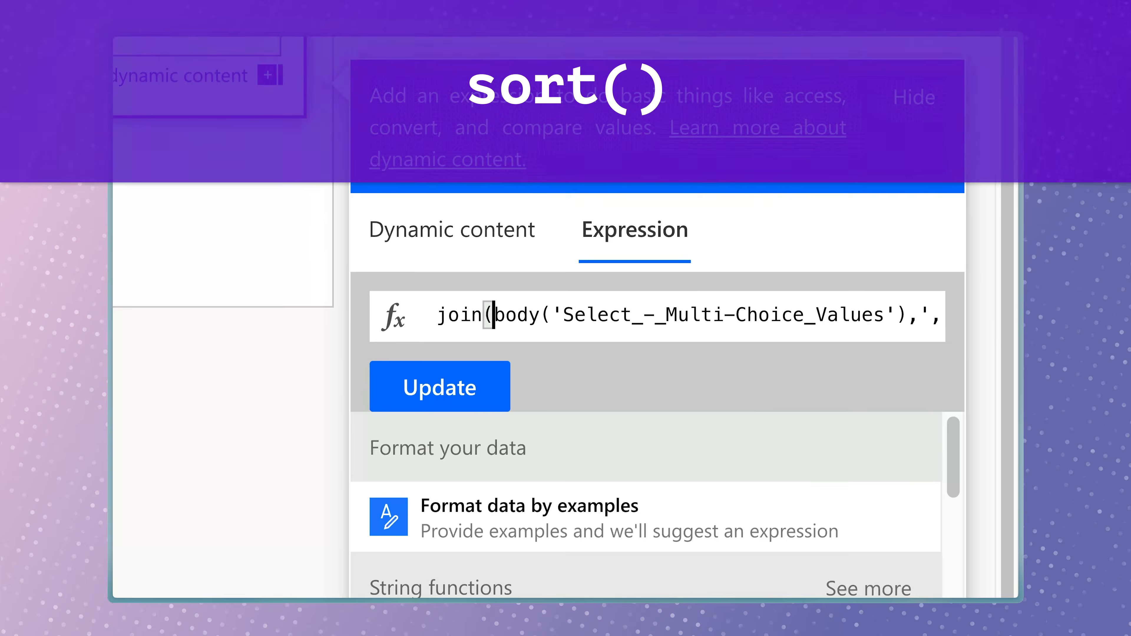
pyautogui.write("sort(body('Select_-_Multi-Choice_Values")
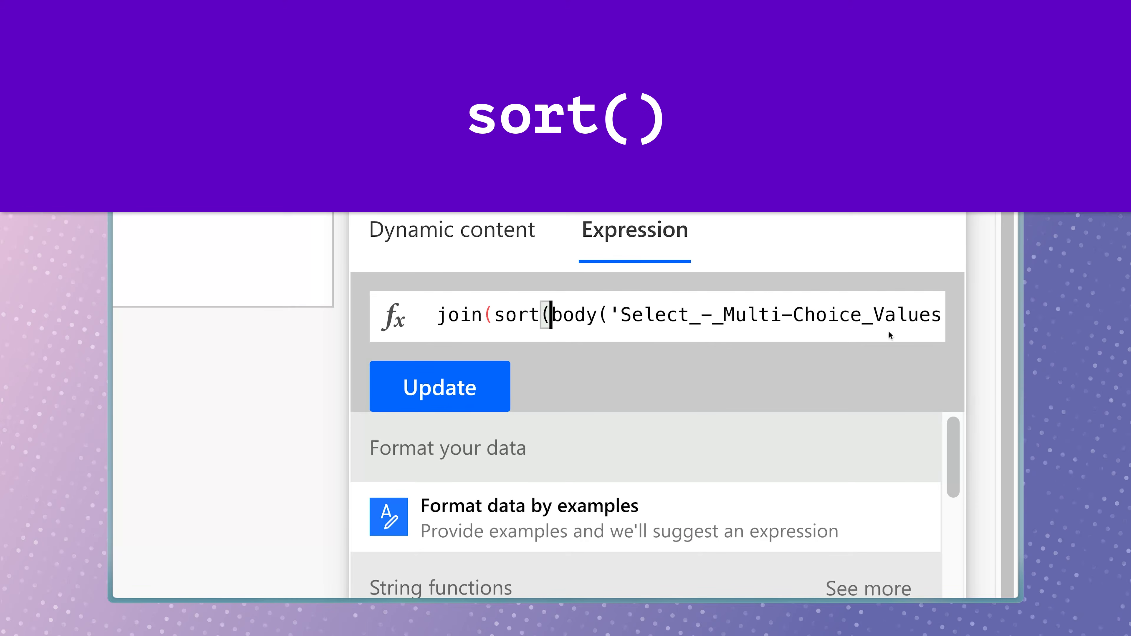
pyautogui.hscroll(2, 872, 314)
pyautogui.click(808, 314)
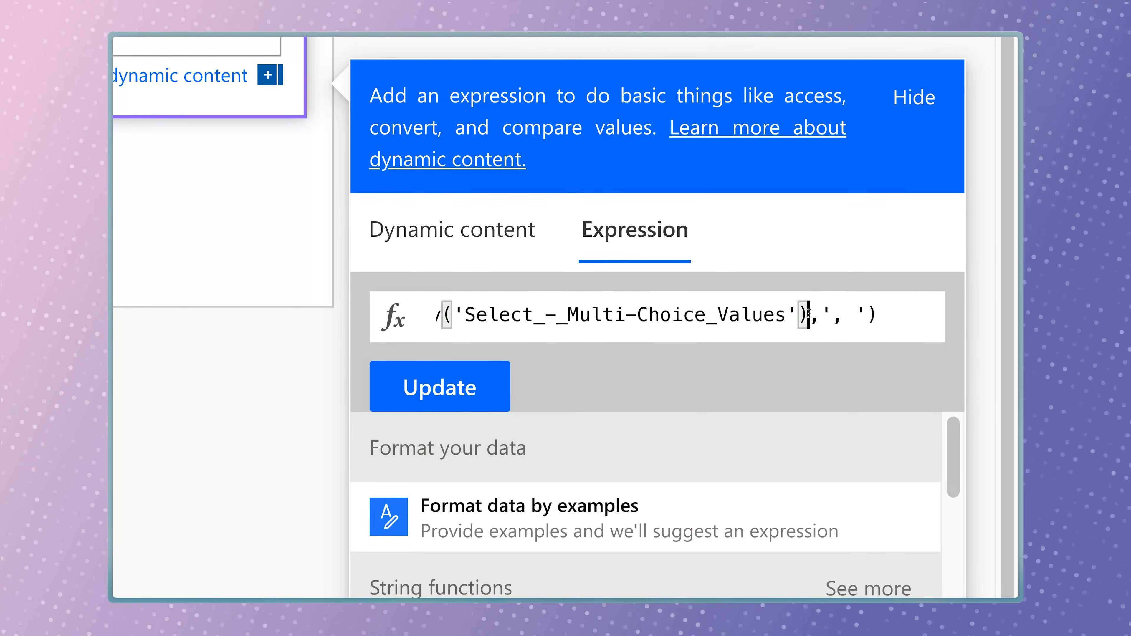
pyautogui.write(')')
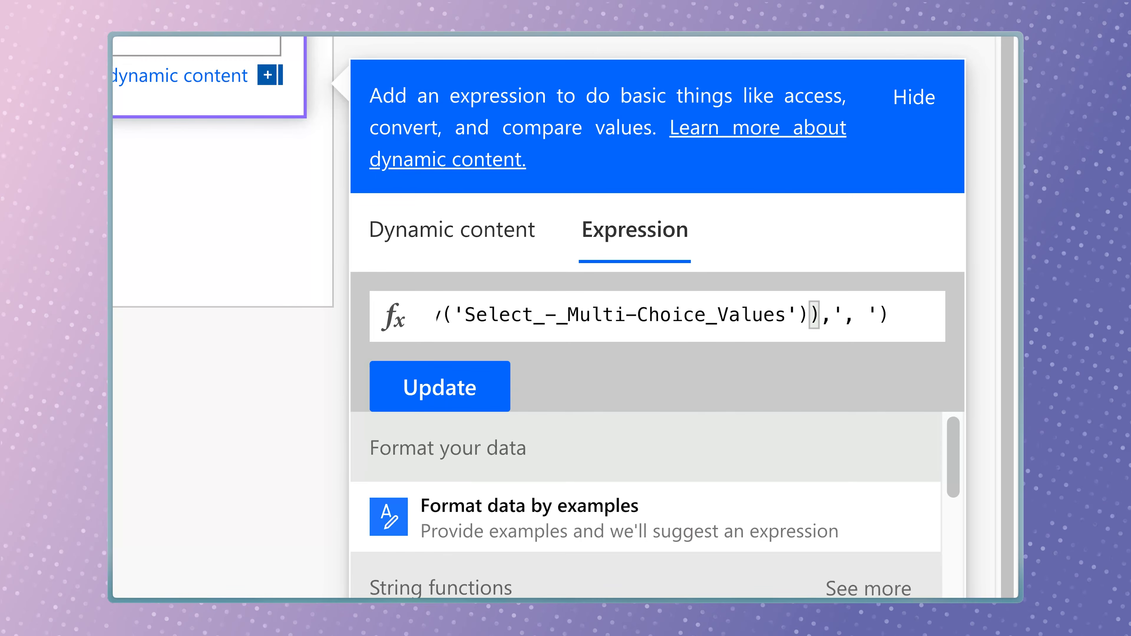
pyautogui.click(486, 376)
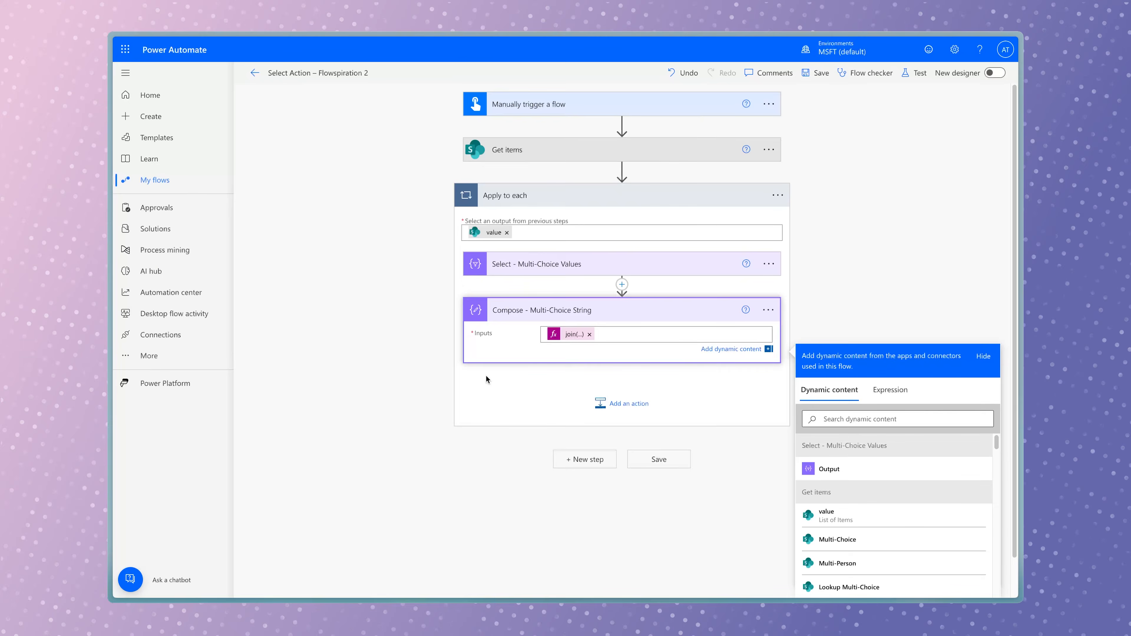
# Save and manually test the flow, and examine the sorted output of Compose - Multi-Choice String in the loop iterations
pyautogui.click(910, 74)
pyautogui.click(856, 580)
pyautogui.click(860, 580)
pyautogui.click(864, 580)
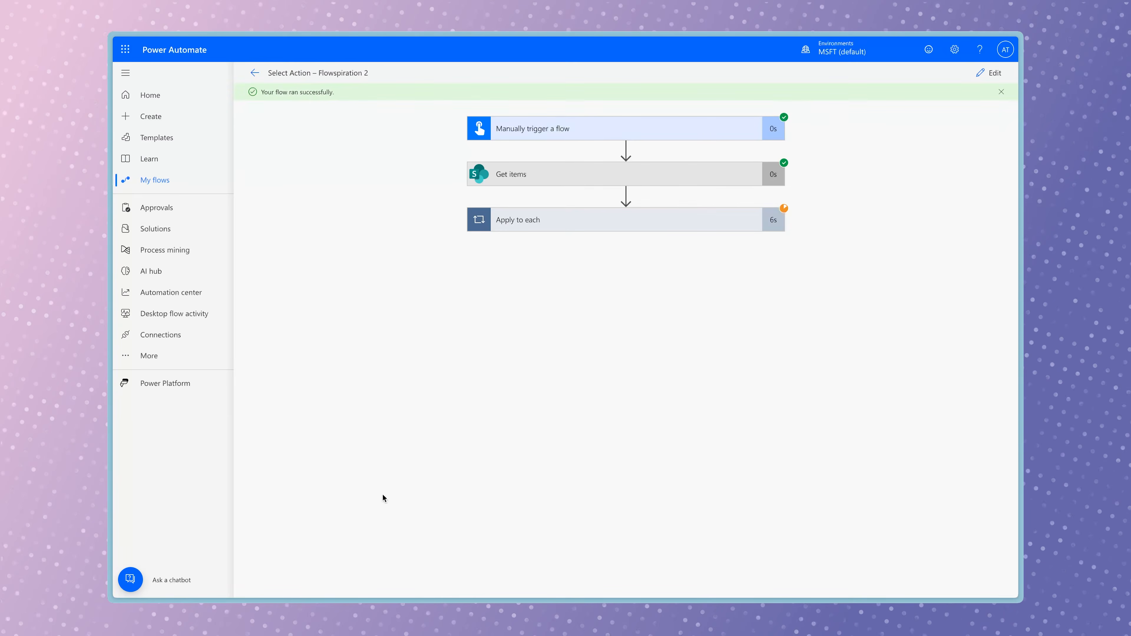
pyautogui.click(653, 221)
pyautogui.click(699, 324)
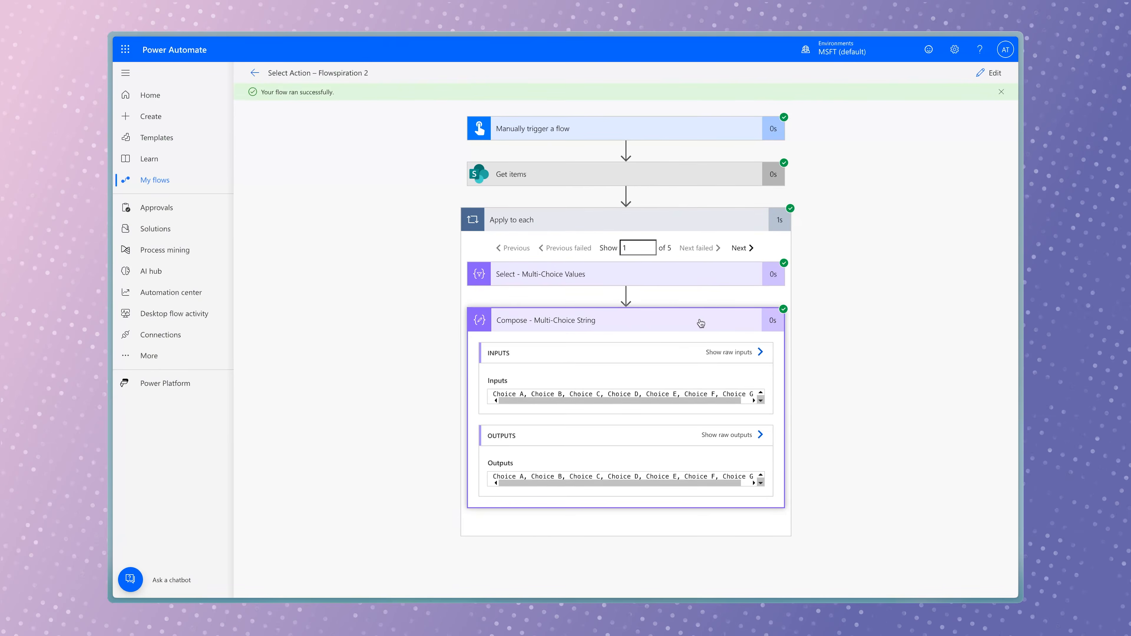
pyautogui.click(741, 249)
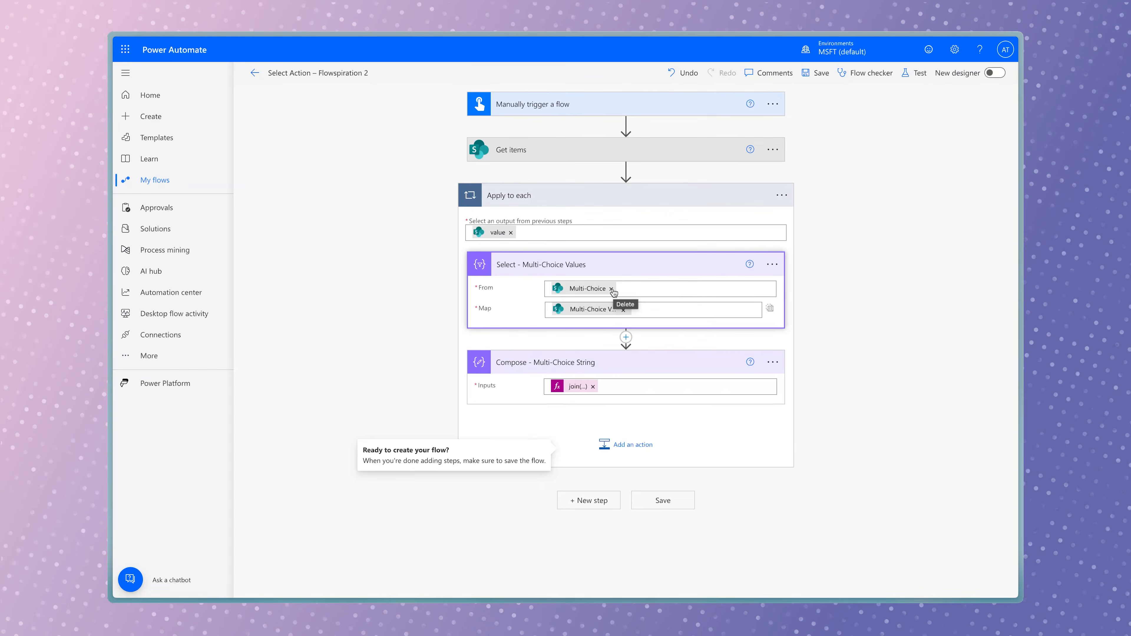
# In the Select - Multi-Choice Values action, set From to Multi-Person and Map to Multi-Person DisplayName
pyautogui.click(611, 288)
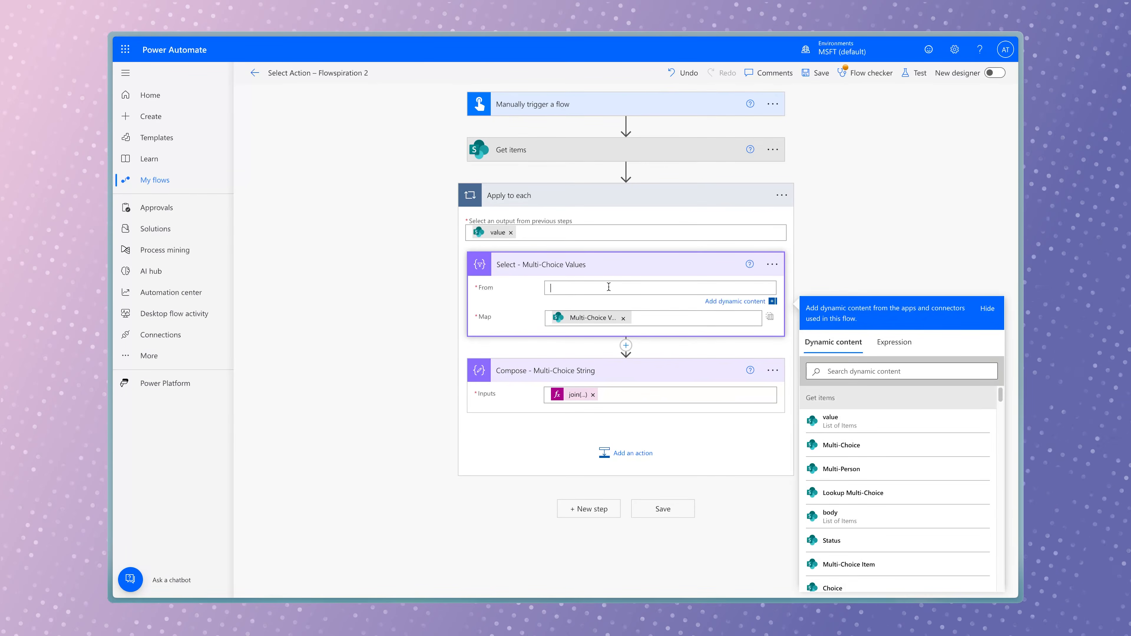
pyautogui.click(873, 371)
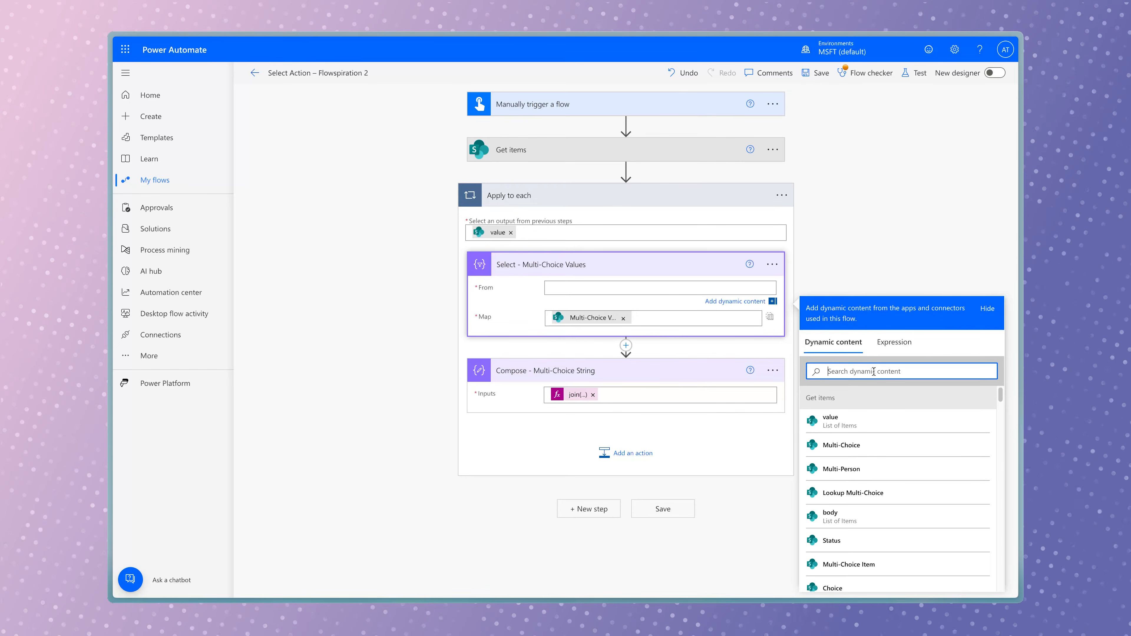
pyautogui.write('multi-person')
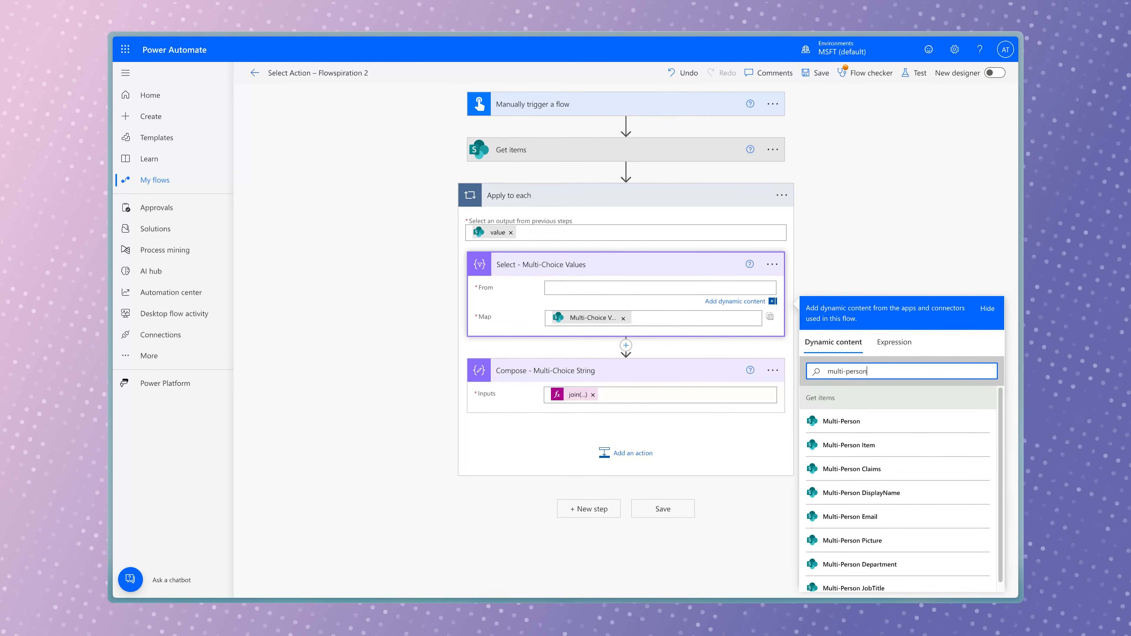
pyautogui.click(890, 421)
pyautogui.click(623, 320)
pyautogui.write('multi-person display')
pyautogui.click(837, 447)
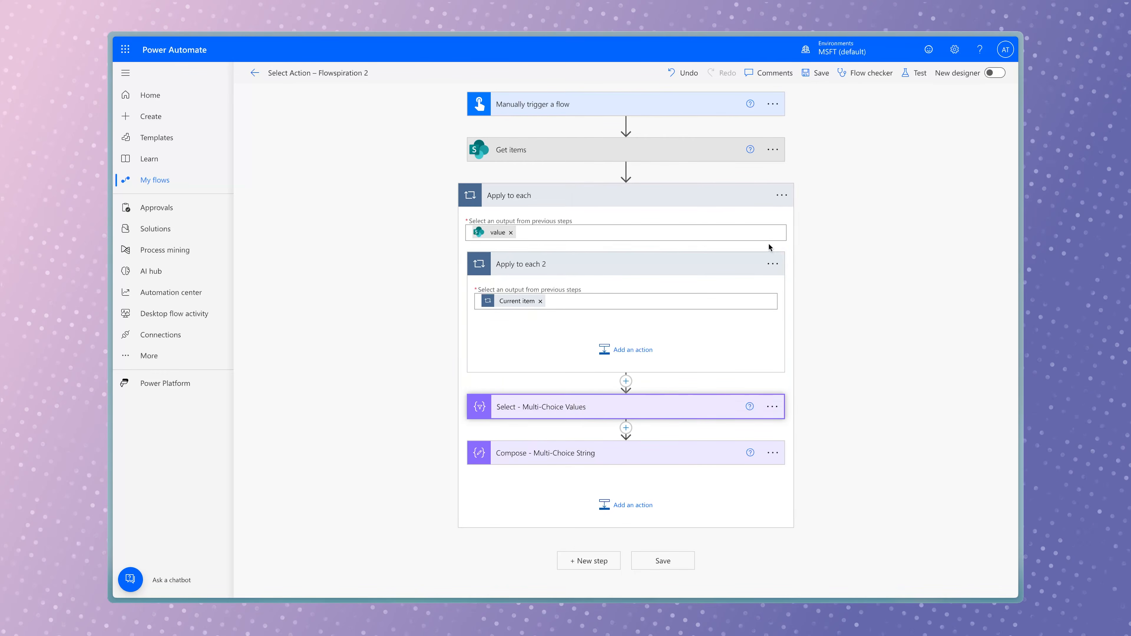
# Delete the empty Apply to each 2 loop that sits above the Select action
pyautogui.click(772, 264)
pyautogui.click(827, 417)
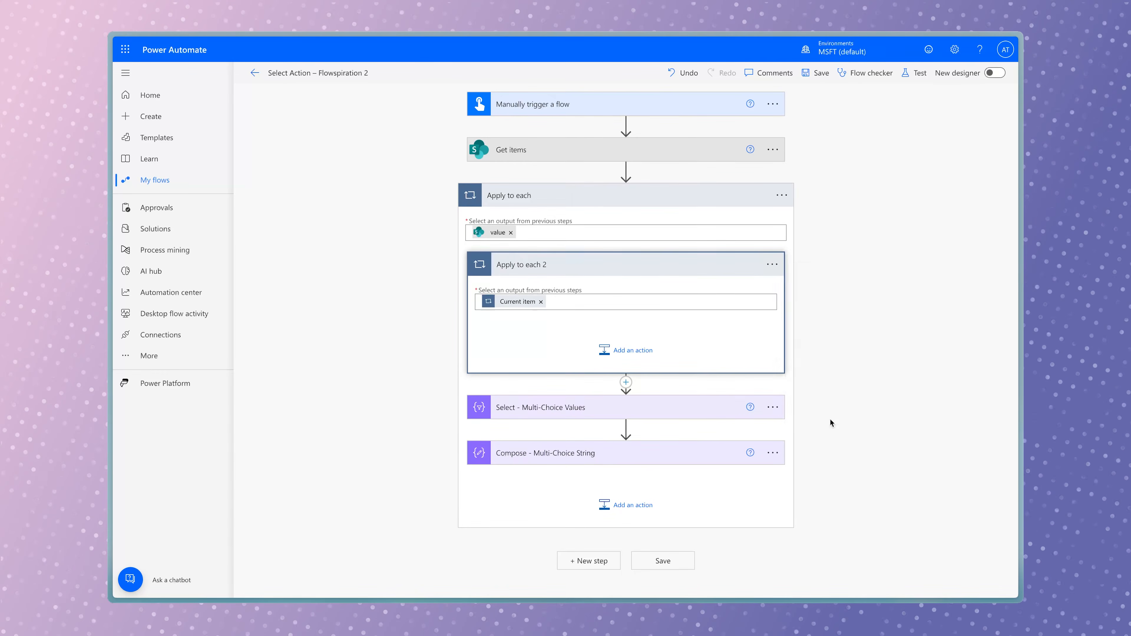
pyautogui.click(584, 346)
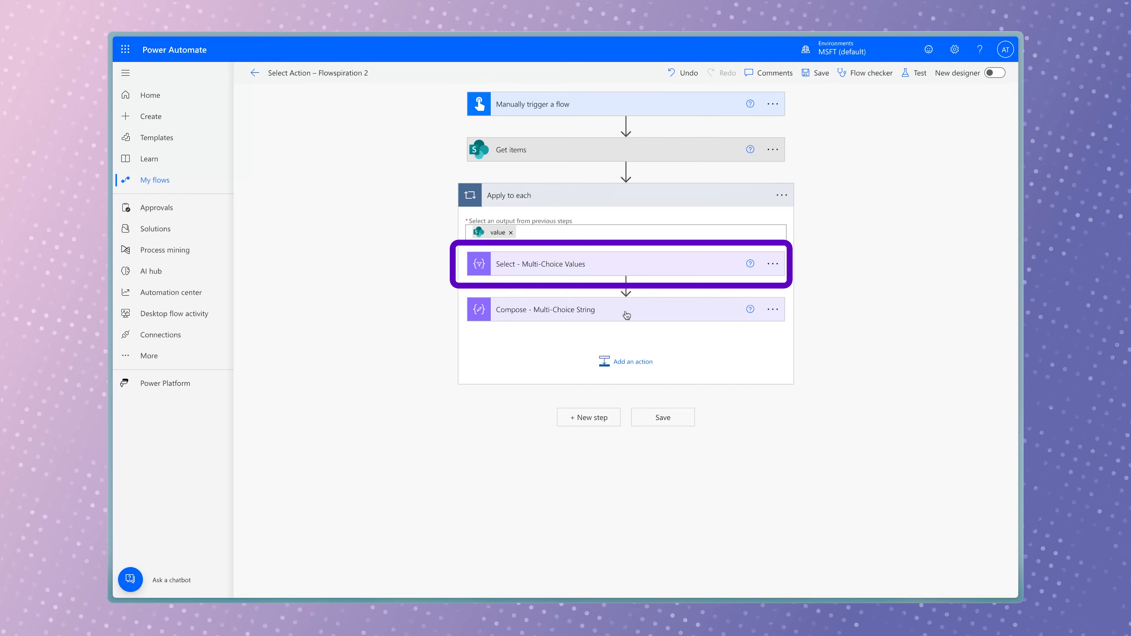
# Review the Compose expression, save and manually test the flow, and examine the first iteration's Compose - Multi-Choice String output
pyautogui.click(638, 309)
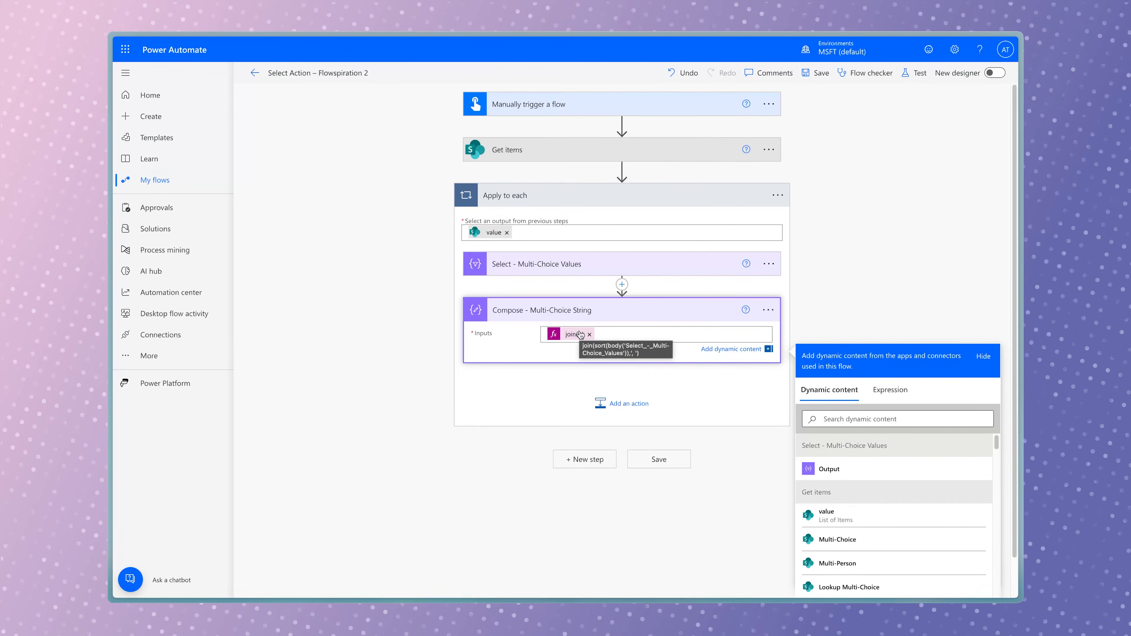
pyautogui.click(913, 73)
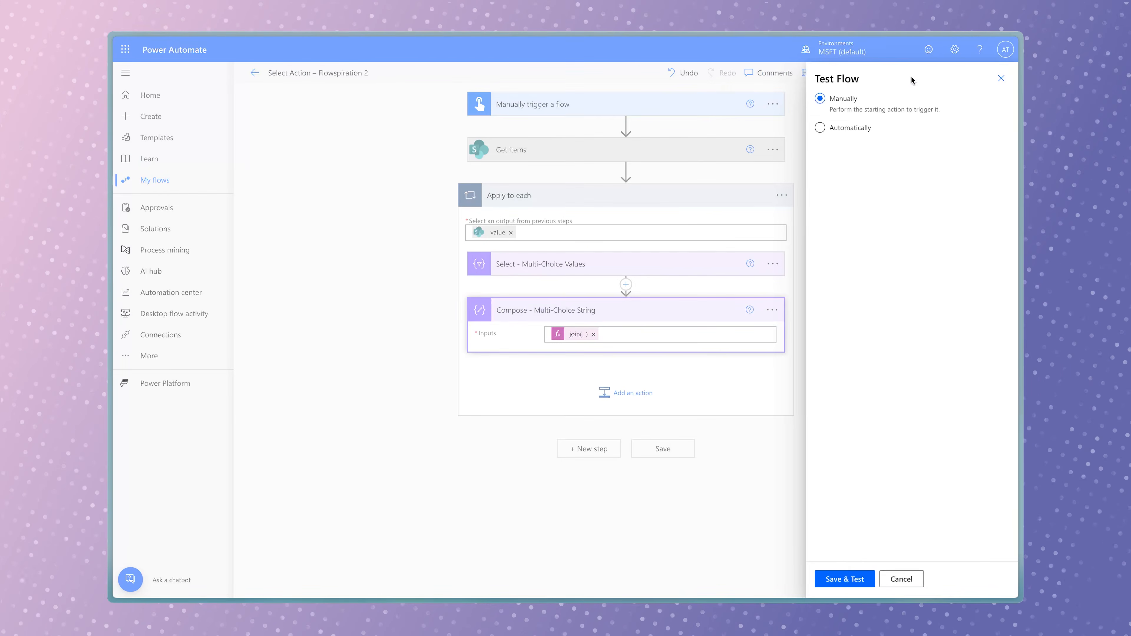
pyautogui.click(845, 576)
pyautogui.click(868, 577)
pyautogui.click(876, 579)
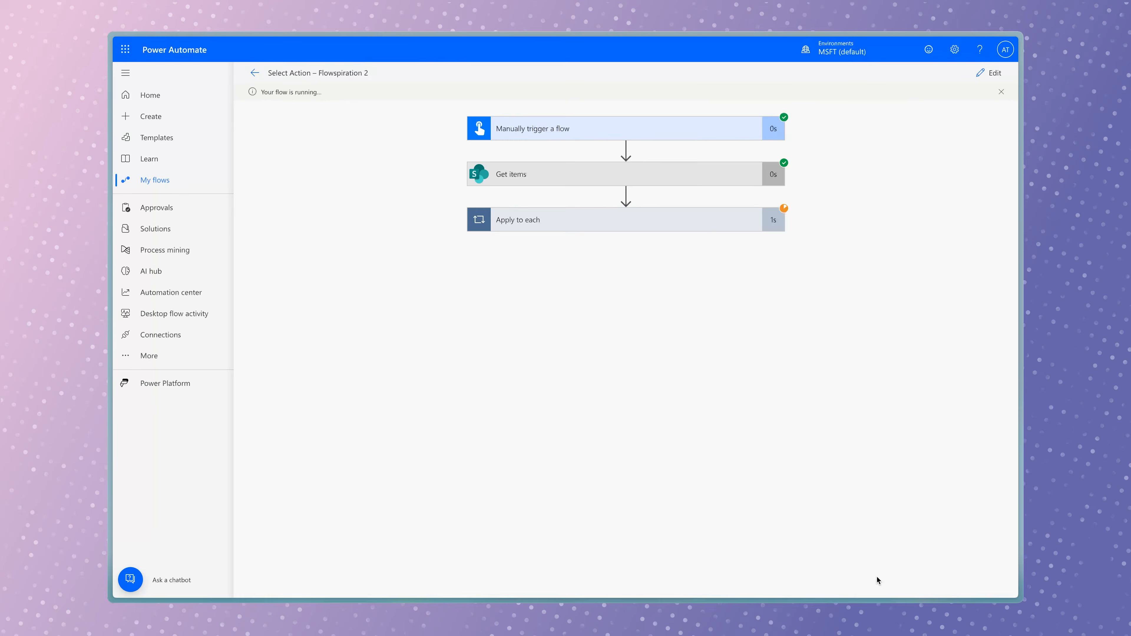
pyautogui.click(614, 222)
pyautogui.click(650, 319)
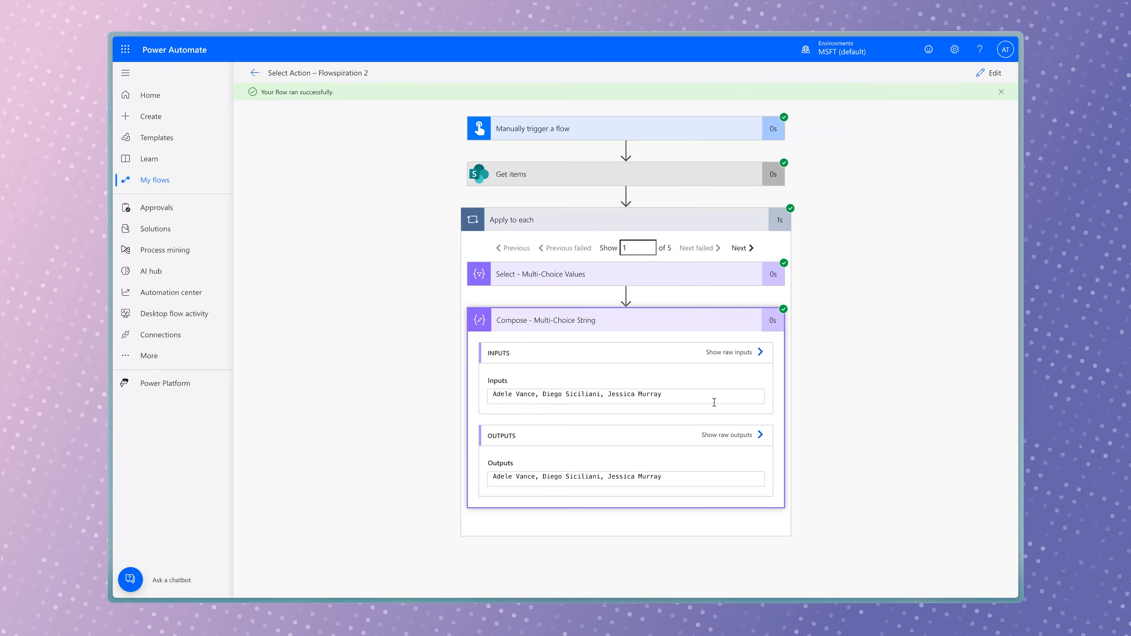
# Reopen the flow for editing and replace the Select action's Map value with Multi-Person Email
pyautogui.click(988, 73)
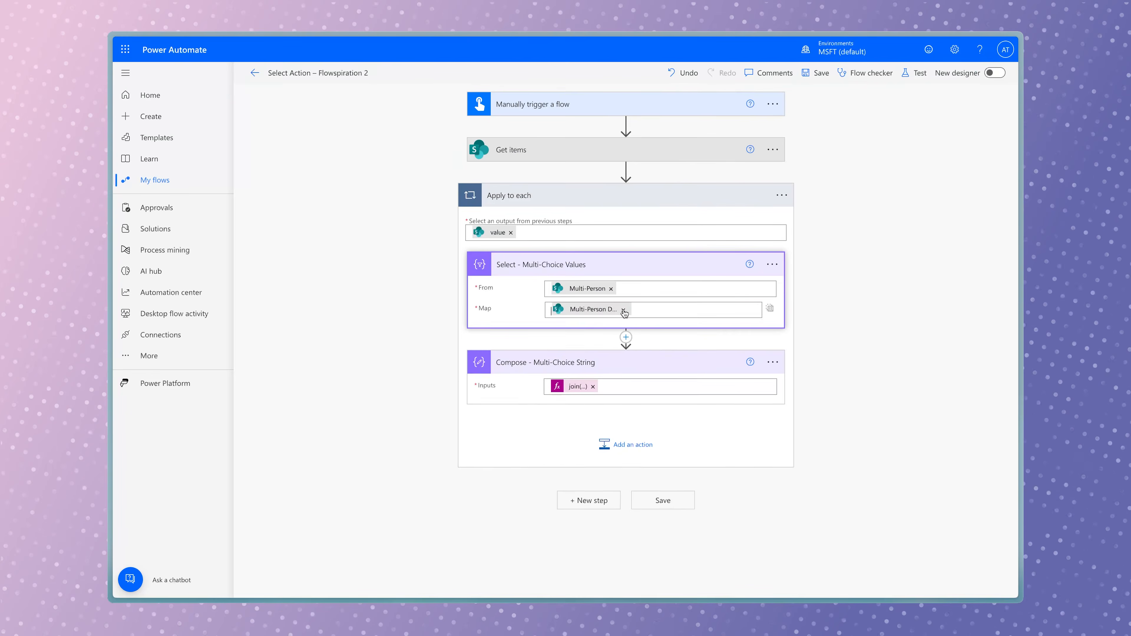
pyautogui.click(624, 311)
pyautogui.write('email')
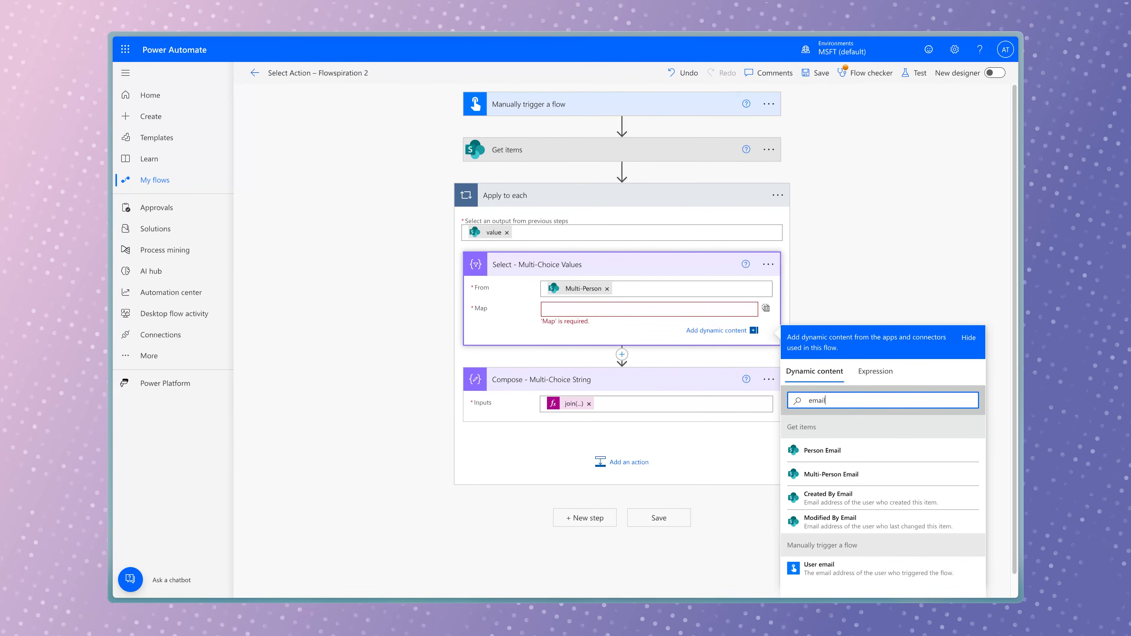
pyautogui.click(891, 473)
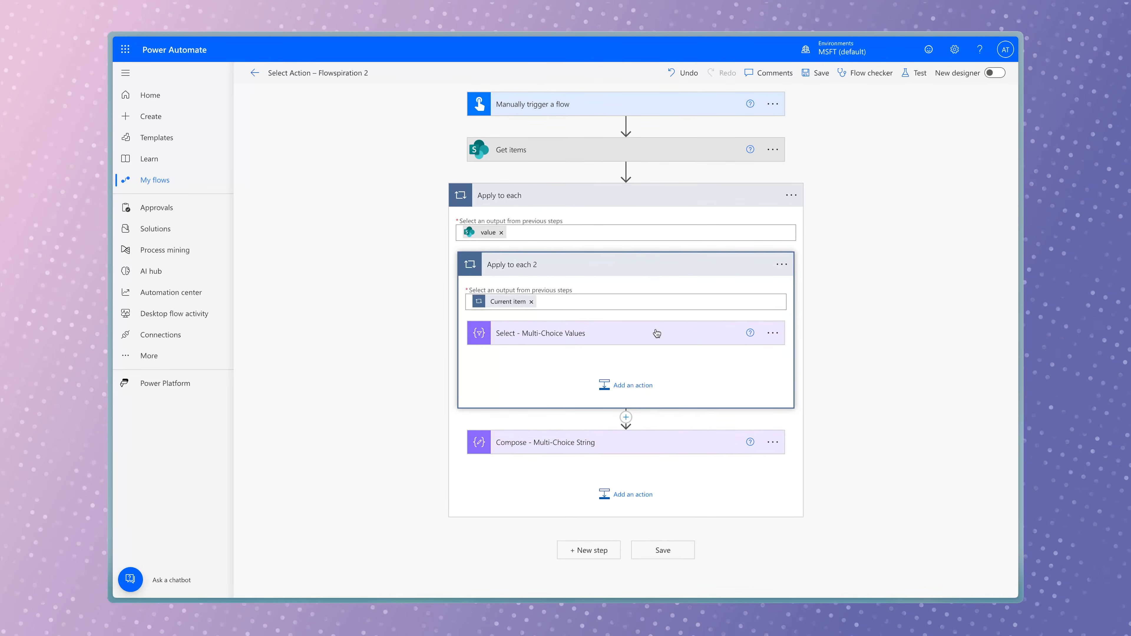
# Delete the nested Apply to each 2 loop, keeping the Select and Compose actions in the outer loop
pyautogui.click(772, 264)
pyautogui.click(829, 419)
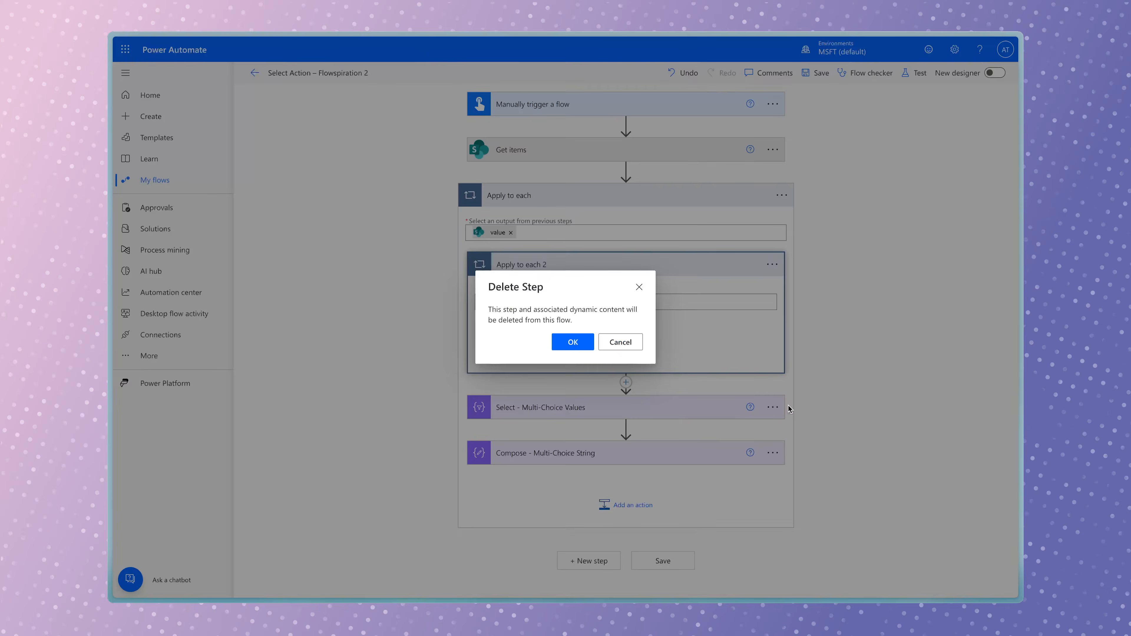
pyautogui.click(593, 343)
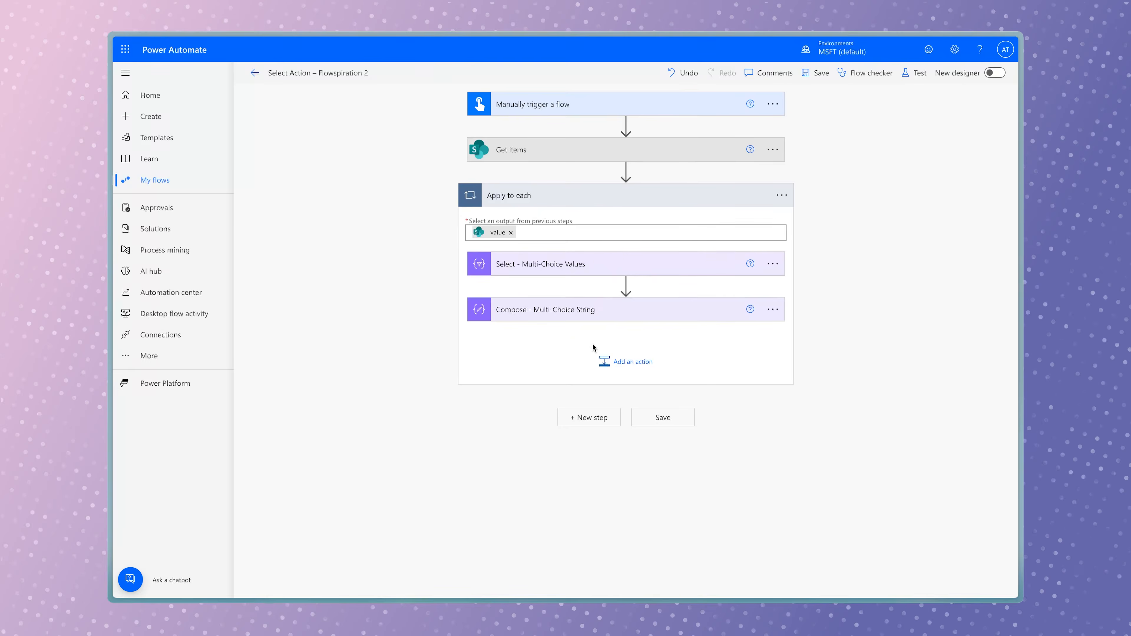
# Save and manually test the flow, and examine the joined e-mail addresses in the first iteration's Compose output
pyautogui.click(917, 75)
pyautogui.click(859, 574)
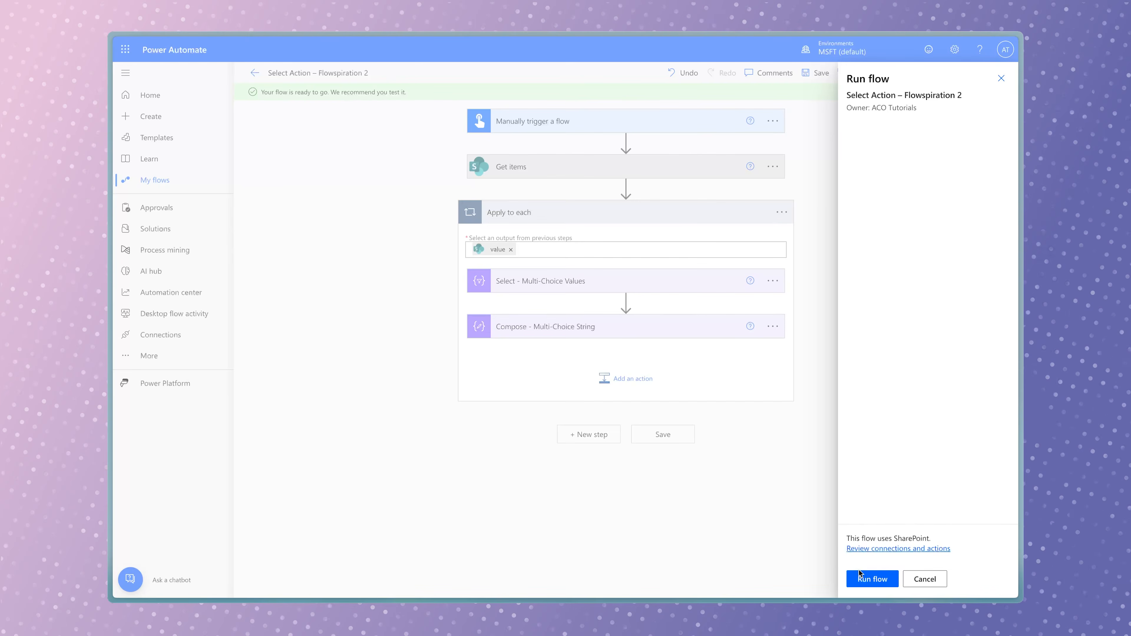
pyautogui.click(859, 576)
pyautogui.click(871, 579)
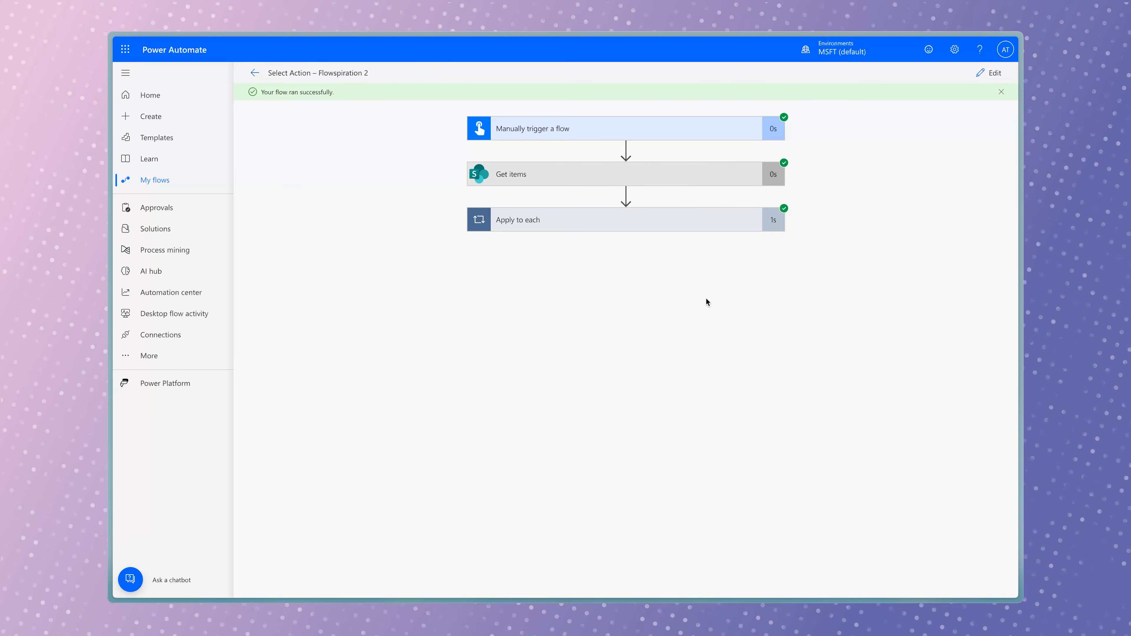
pyautogui.click(628, 229)
pyautogui.click(646, 327)
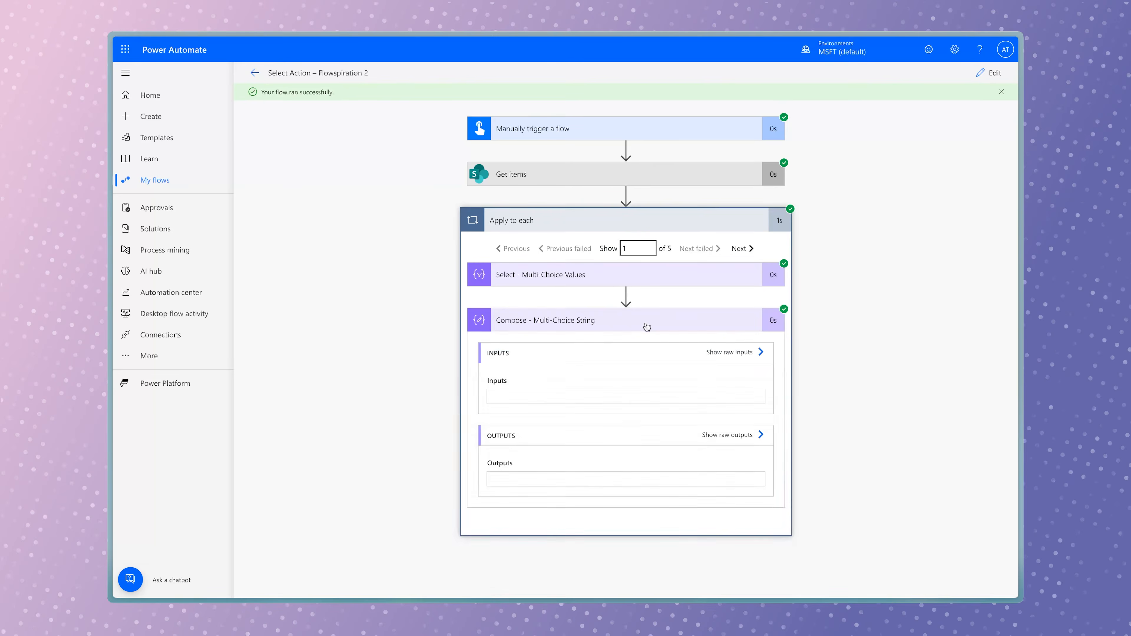
pyautogui.hscroll(3, 715, 396)
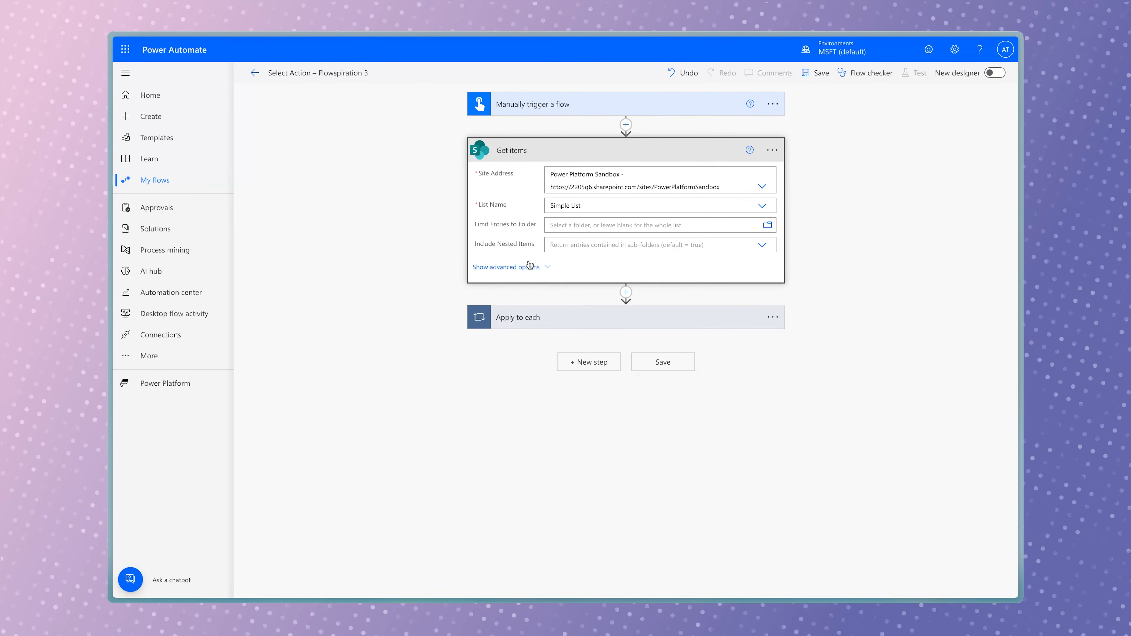
# Show the advanced options of the Get items action in the Select Action – Flowspiration 3 flow
pyautogui.click(538, 268)
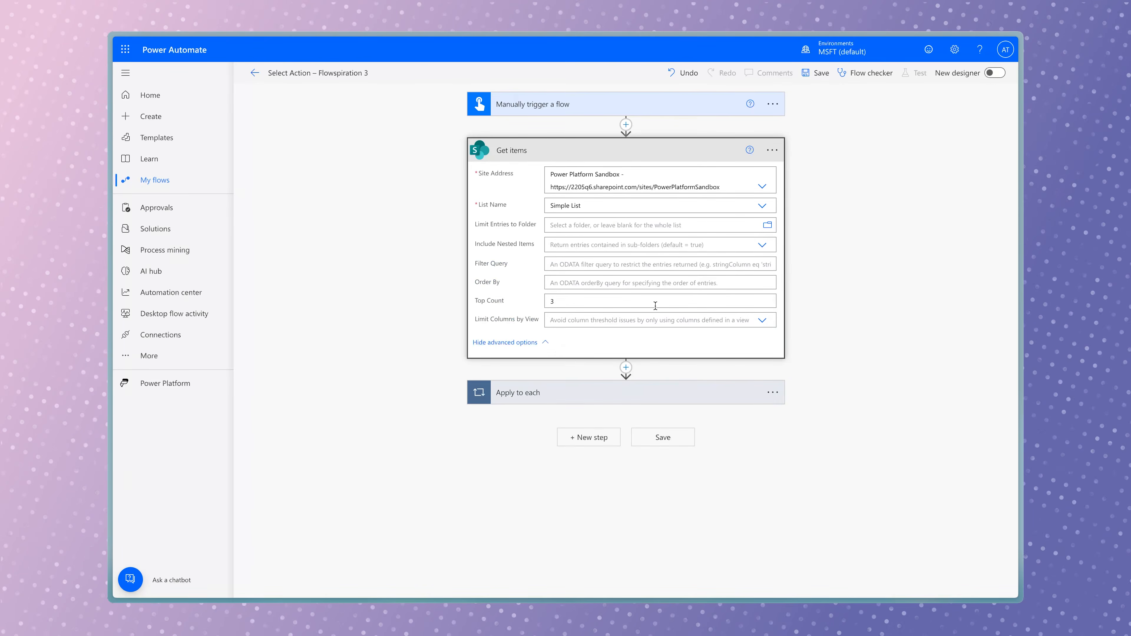
# Add a SharePoint Create item action inside Apply to each, targeting the Power Platform Sandbox site and the Simple List list
pyautogui.click(662, 392)
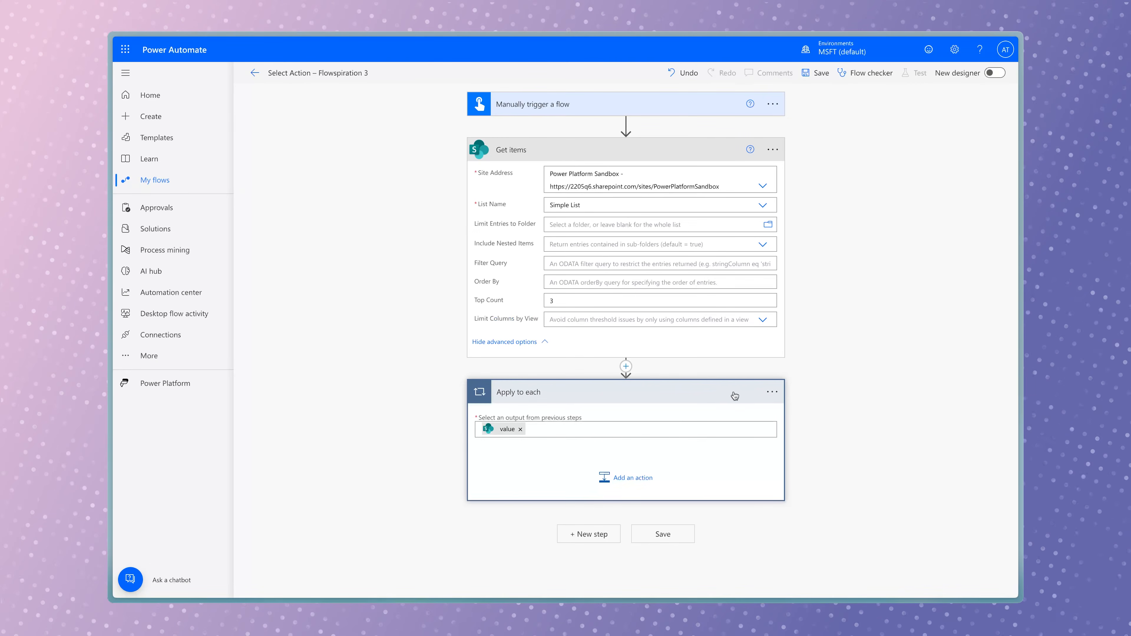
pyautogui.click(633, 478)
pyautogui.write('create item')
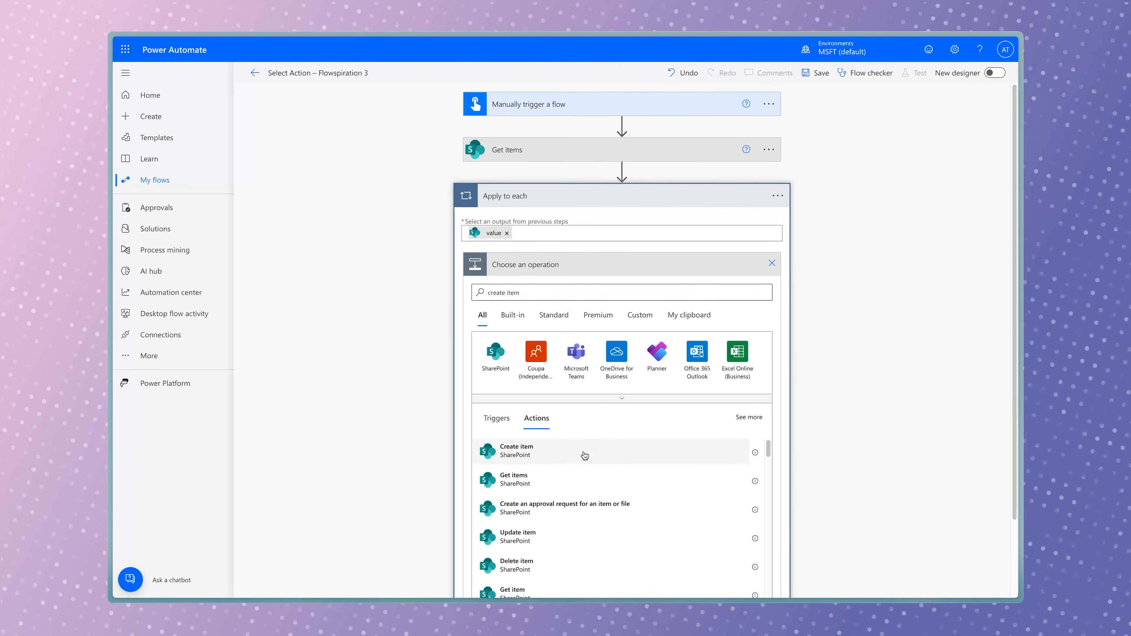
pyautogui.click(584, 455)
pyautogui.click(762, 290)
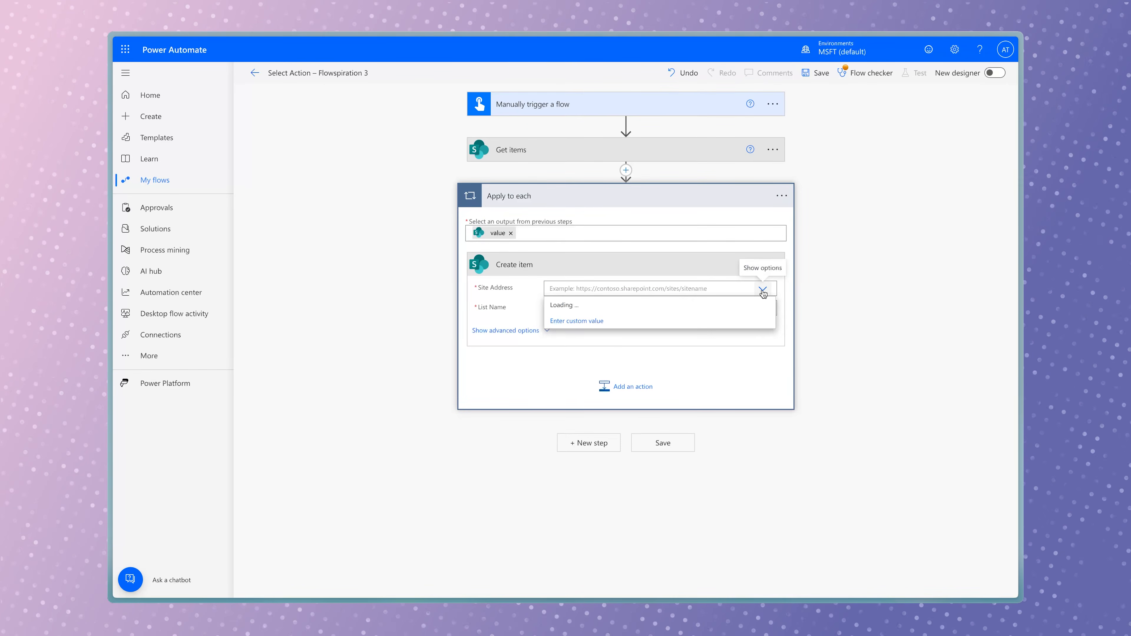
pyautogui.click(584, 352)
pyautogui.click(762, 319)
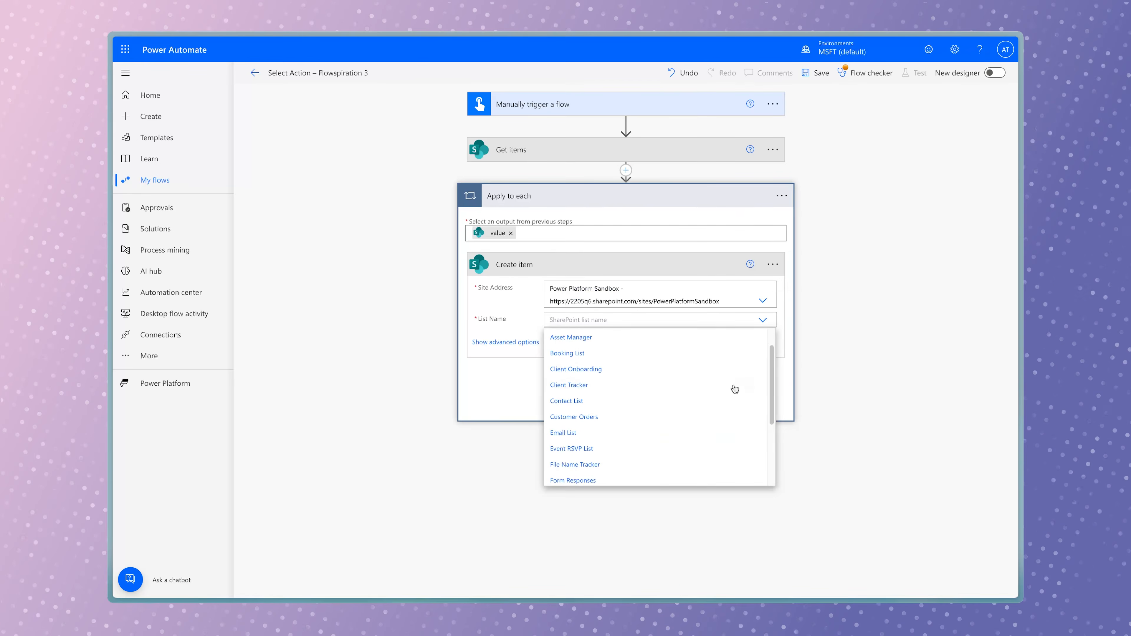
pyautogui.scroll(-3, 686, 418)
pyautogui.click(639, 449)
# Show the Create item's advanced options and fill Multi-Choice Value - 1 with the Multi-Choice dynamic content from Get items
pyautogui.click(547, 342)
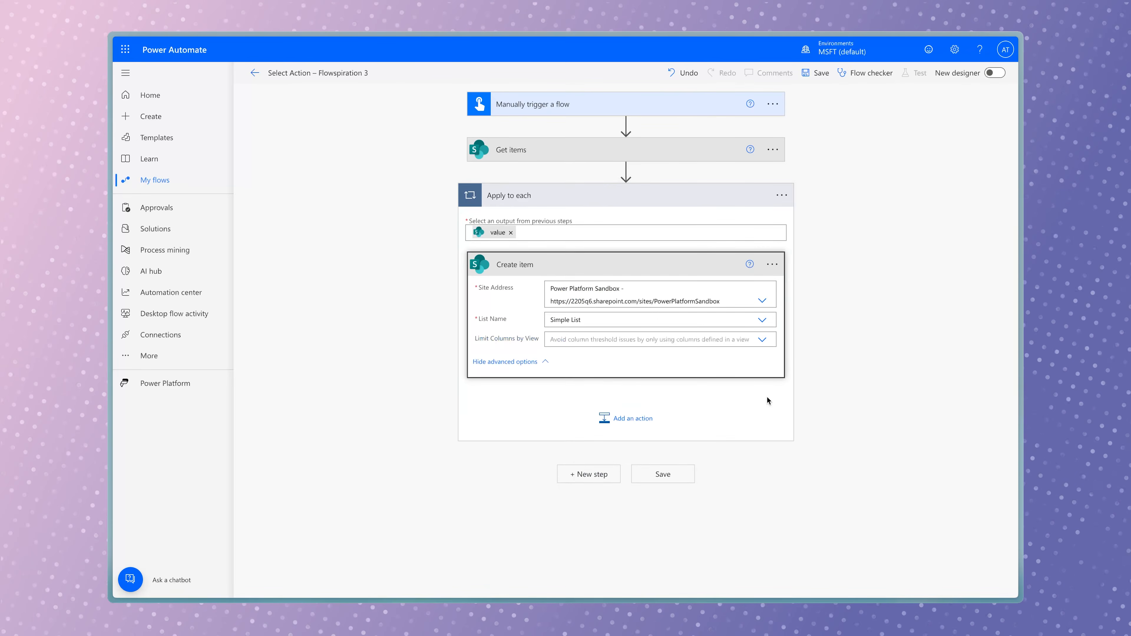
pyautogui.scroll(-3, 757, 392)
pyautogui.click(722, 399)
pyautogui.click(507, 528)
pyautogui.click(861, 483)
pyautogui.write('multi')
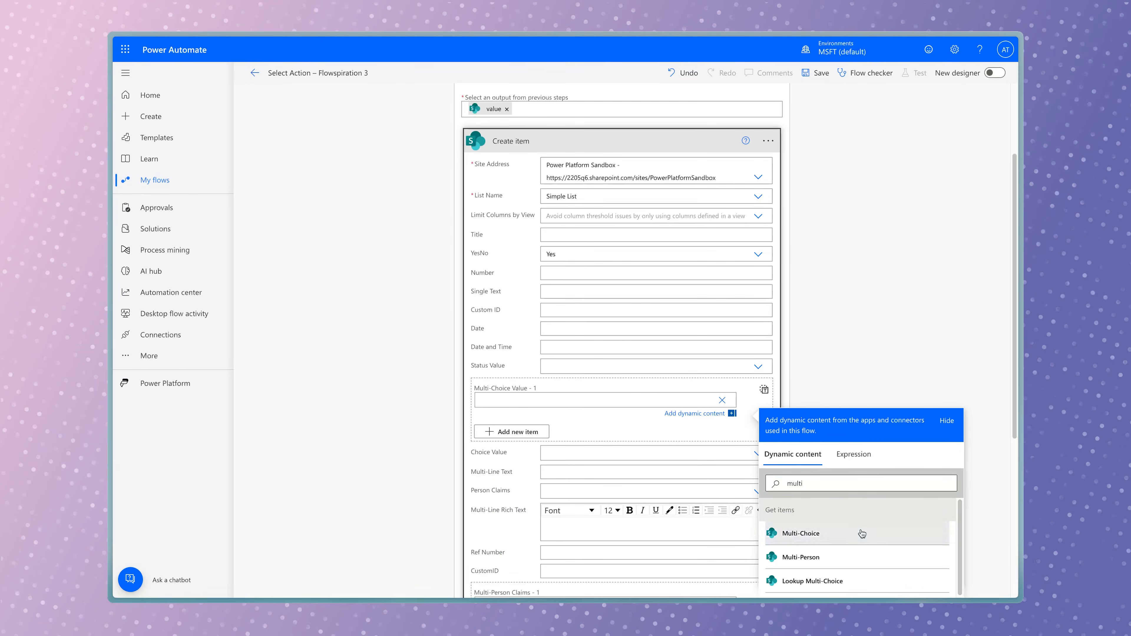
pyautogui.click(800, 532)
# Fill the Create item's Multi-Person Claims - 1 field with the Multi-Person dynamic content from Get items
pyautogui.scroll(-4, 846, 490)
pyautogui.click(722, 413)
pyautogui.click(507, 445)
pyautogui.click(861, 496)
pyautogui.write('multi-person')
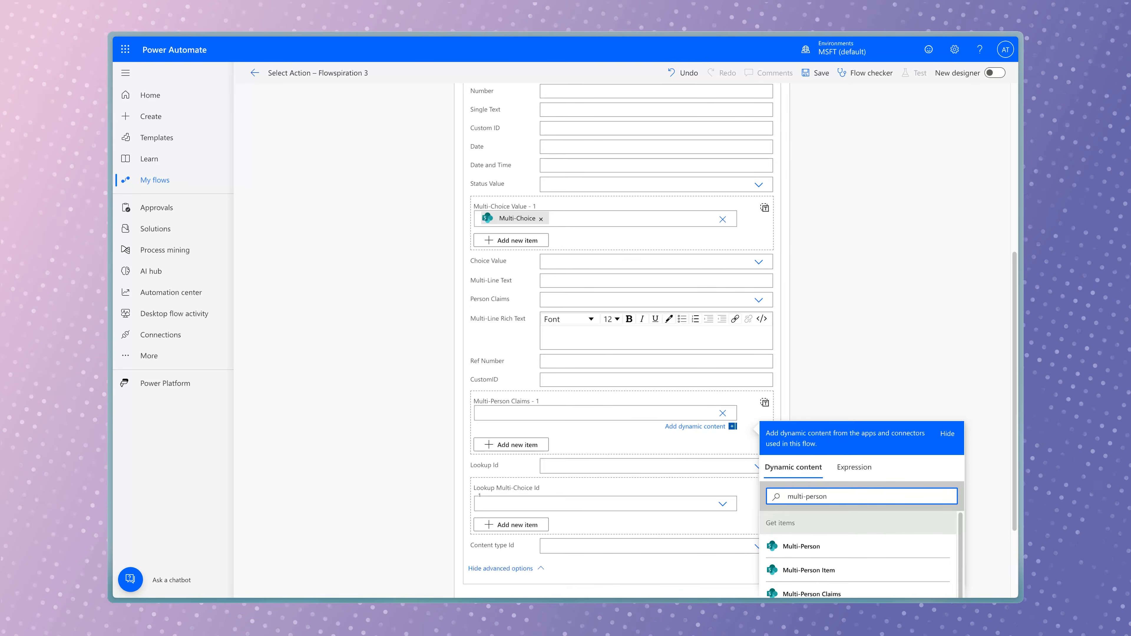
pyautogui.click(863, 544)
# Save the flow and run a manual test of it
pyautogui.click(915, 73)
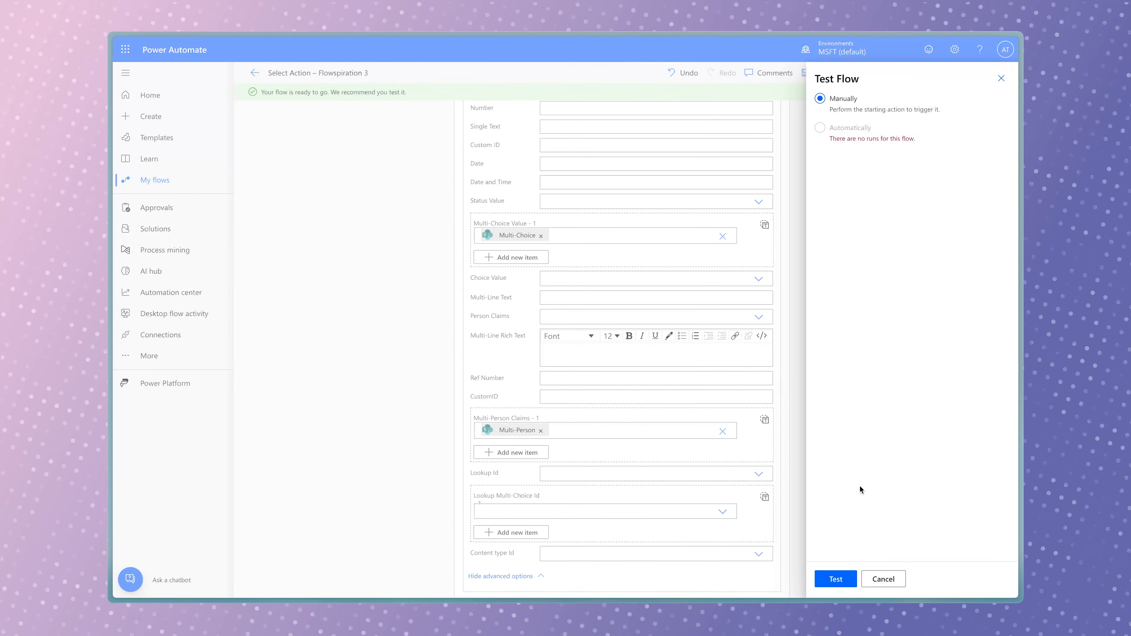
pyautogui.click(835, 578)
pyautogui.click(863, 578)
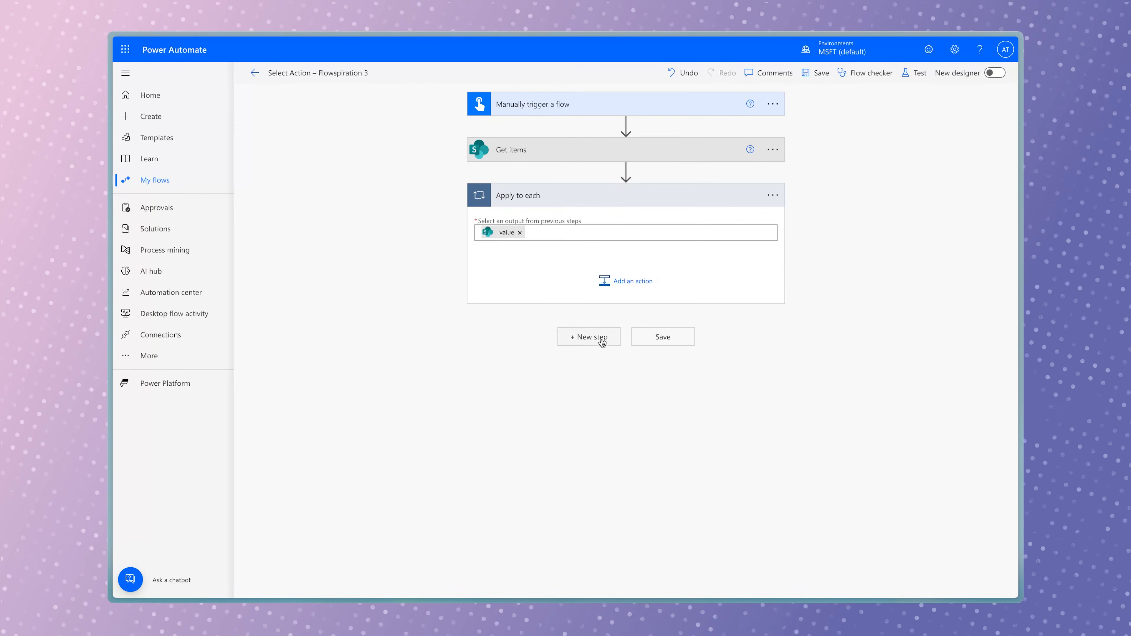
# Add a Compose action inside the Apply to each loop with the Multi-Choice dynamic content as its input
pyautogui.click(615, 285)
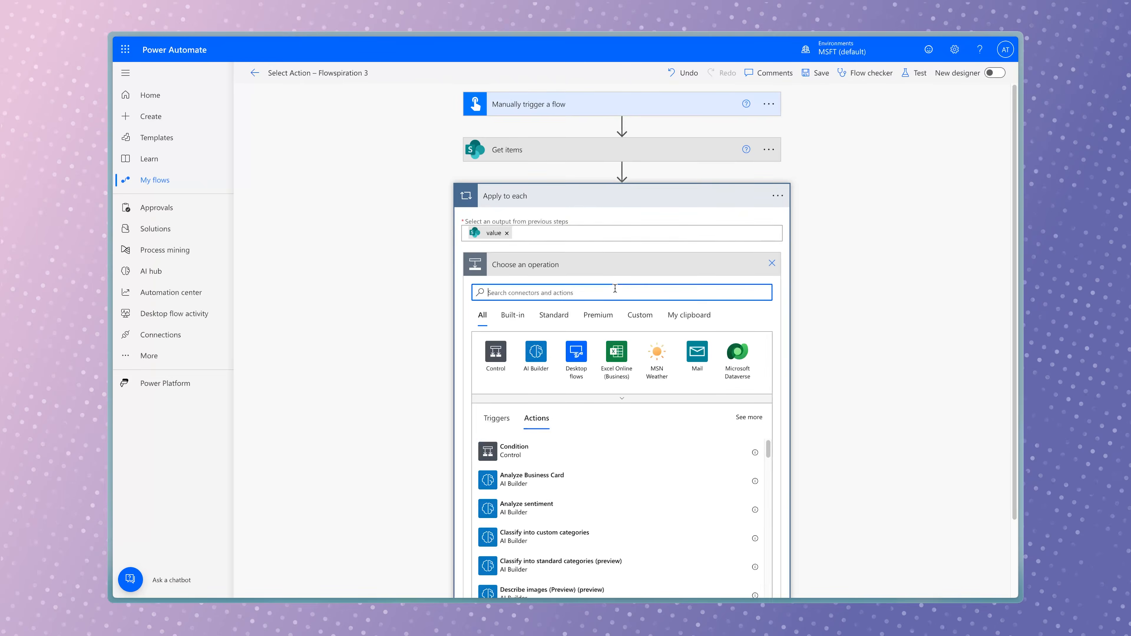
pyautogui.write('compose')
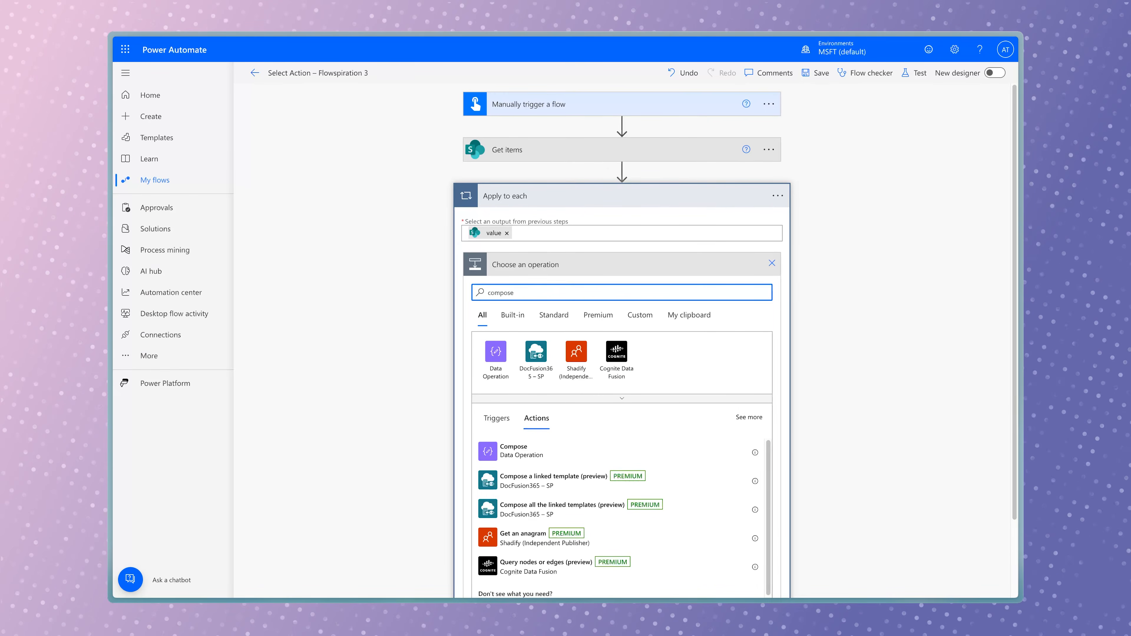
pyautogui.click(647, 452)
pyautogui.click(647, 289)
pyautogui.write('multi-choice')
pyautogui.click(868, 426)
# Save and manually test the flow, and examine the Compose action's Multi-Choice array in the first loop iteration
pyautogui.click(913, 73)
pyautogui.click(865, 579)
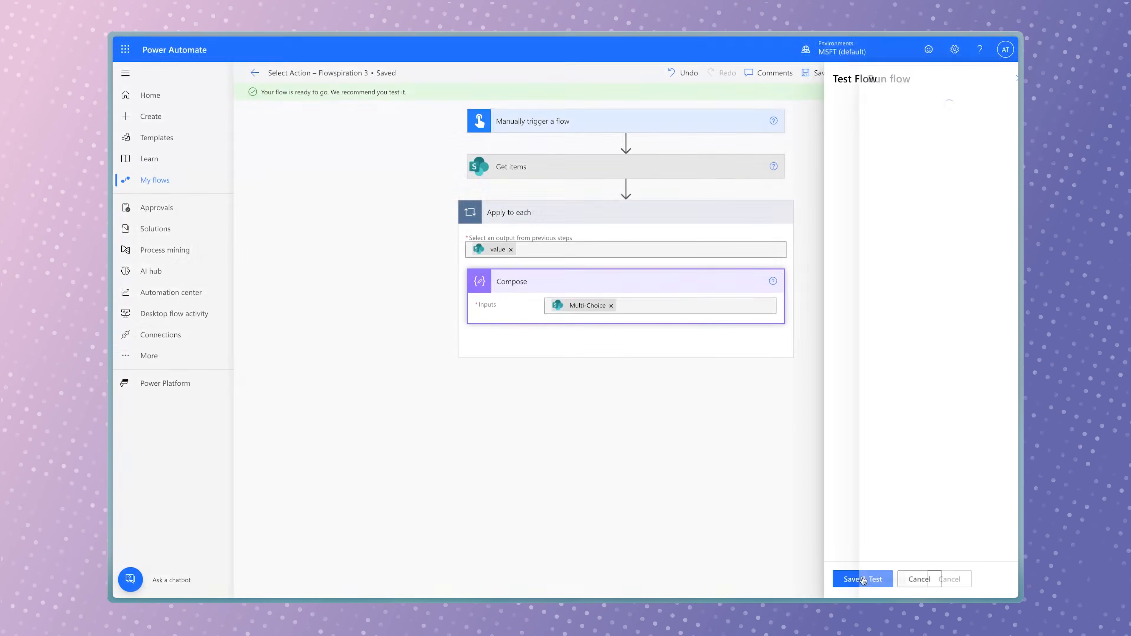
pyautogui.click(865, 577)
pyautogui.click(694, 225)
pyautogui.click(684, 272)
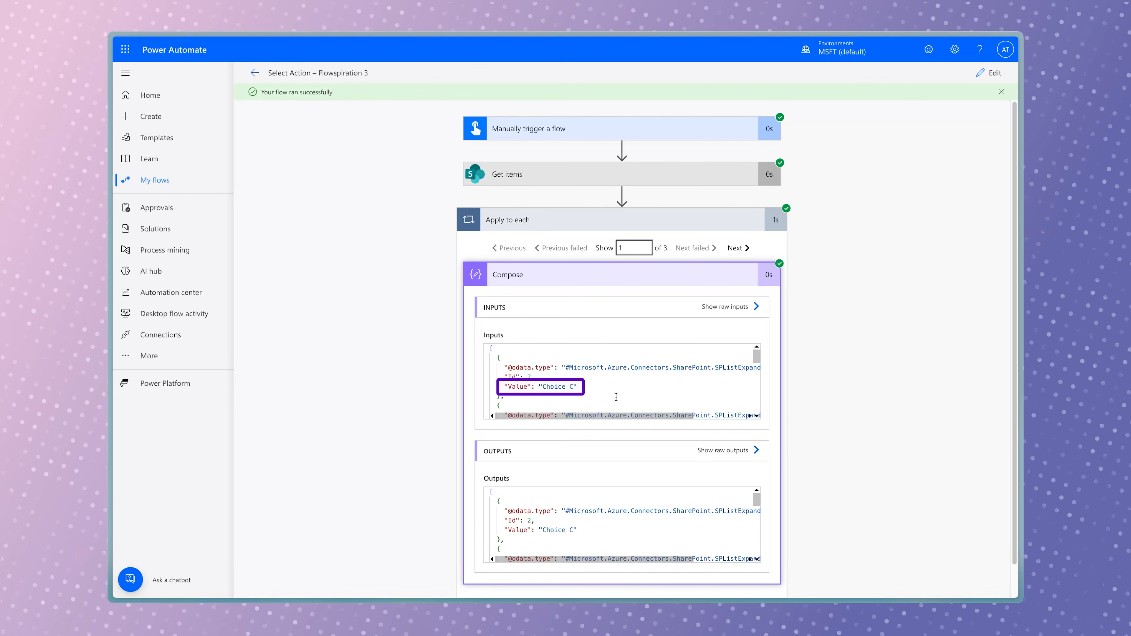
# Reopen the flow for editing and delete the Compose action from the Apply to each loop
pyautogui.click(986, 73)
pyautogui.click(771, 264)
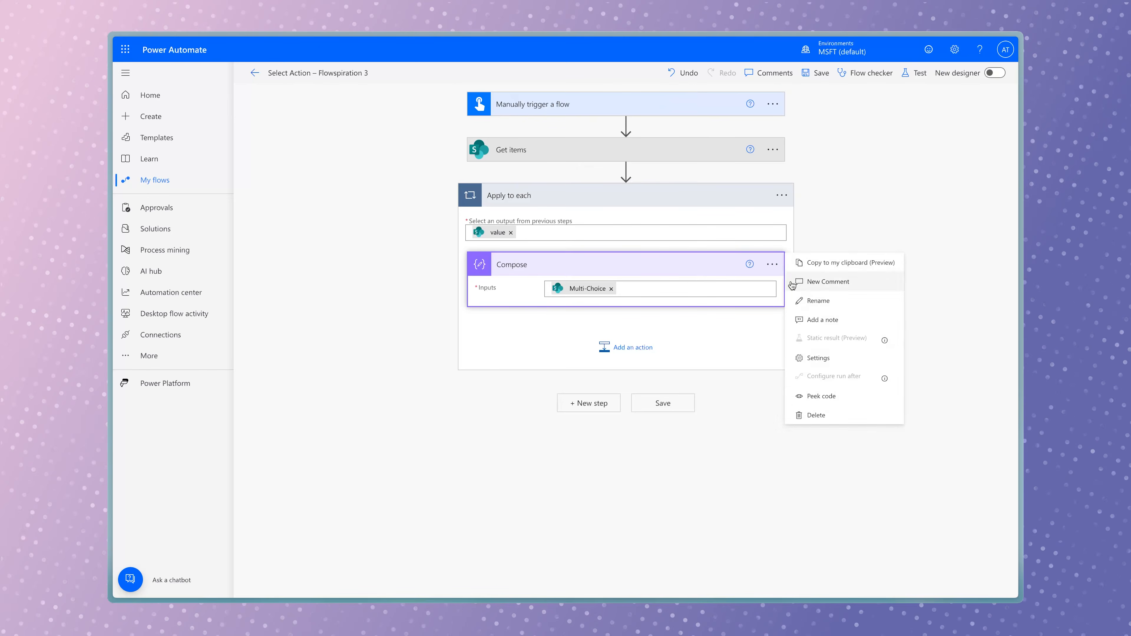
pyautogui.click(810, 414)
pyautogui.click(569, 341)
# Add a Data Operation Select action inside the Apply to each loop and rename it Select - Multi-Choice
pyautogui.click(624, 284)
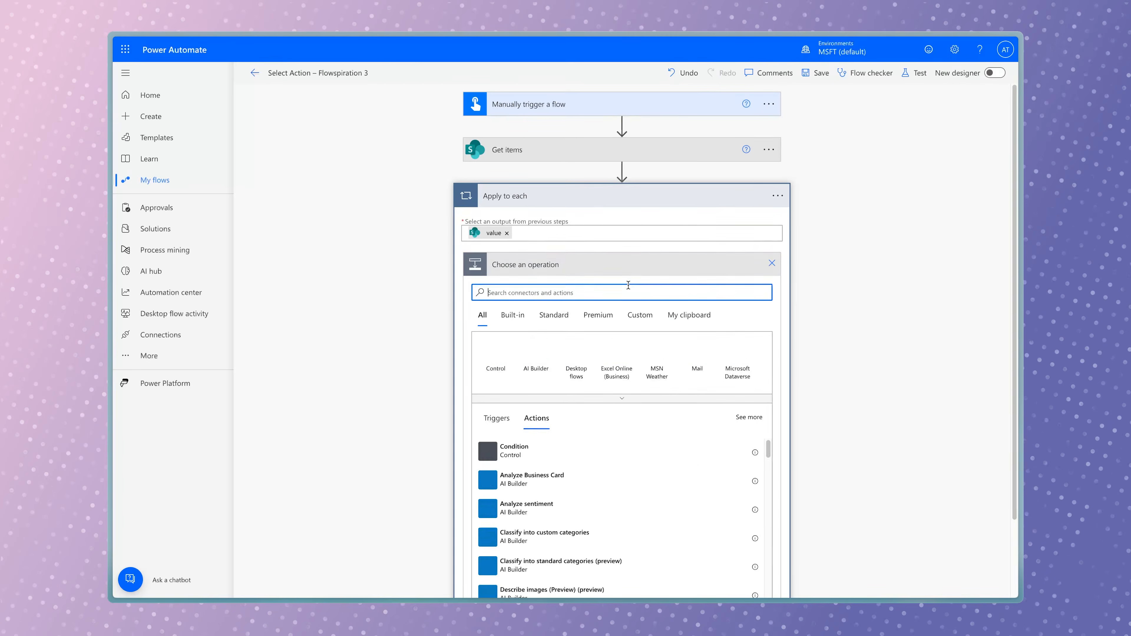
pyautogui.click(541, 352)
pyautogui.click(644, 522)
pyautogui.click(771, 265)
pyautogui.click(819, 301)
pyautogui.write('- Multi-Choice')
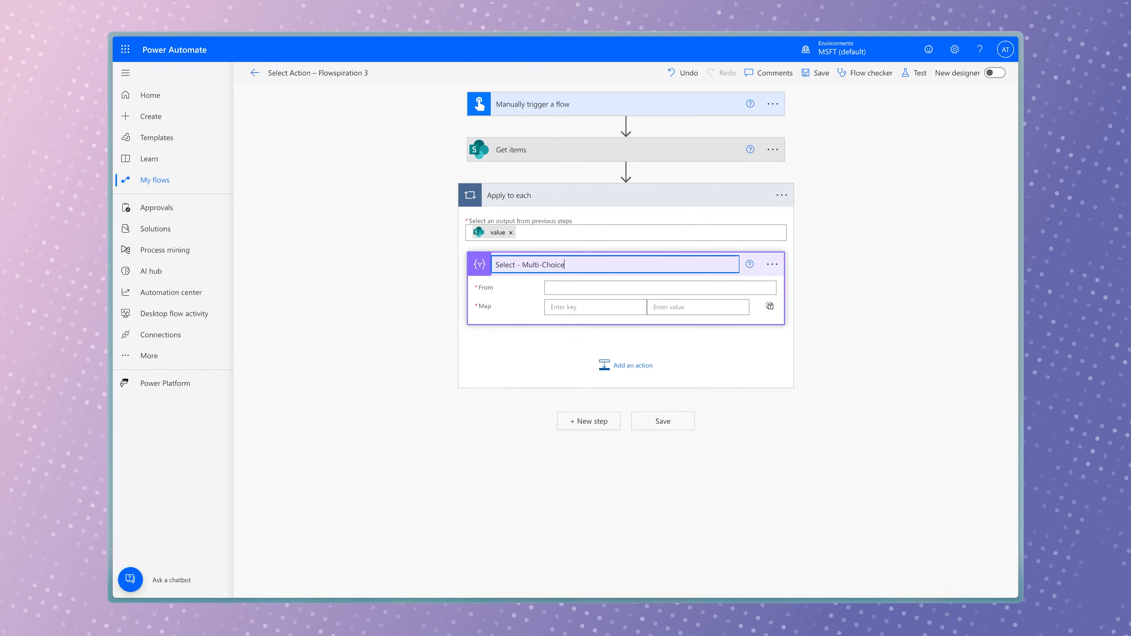
# Set the Select action's From to Multi-Choice and map the key Value to the Multi-Choice Value dynamic content
pyautogui.click(850, 420)
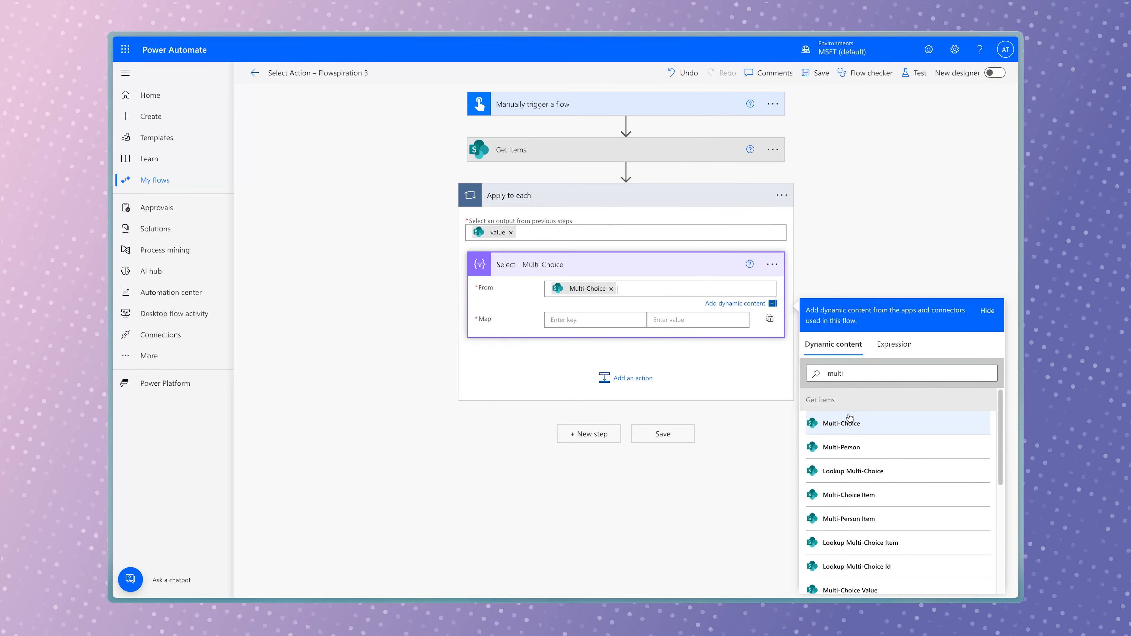
pyautogui.click(585, 320)
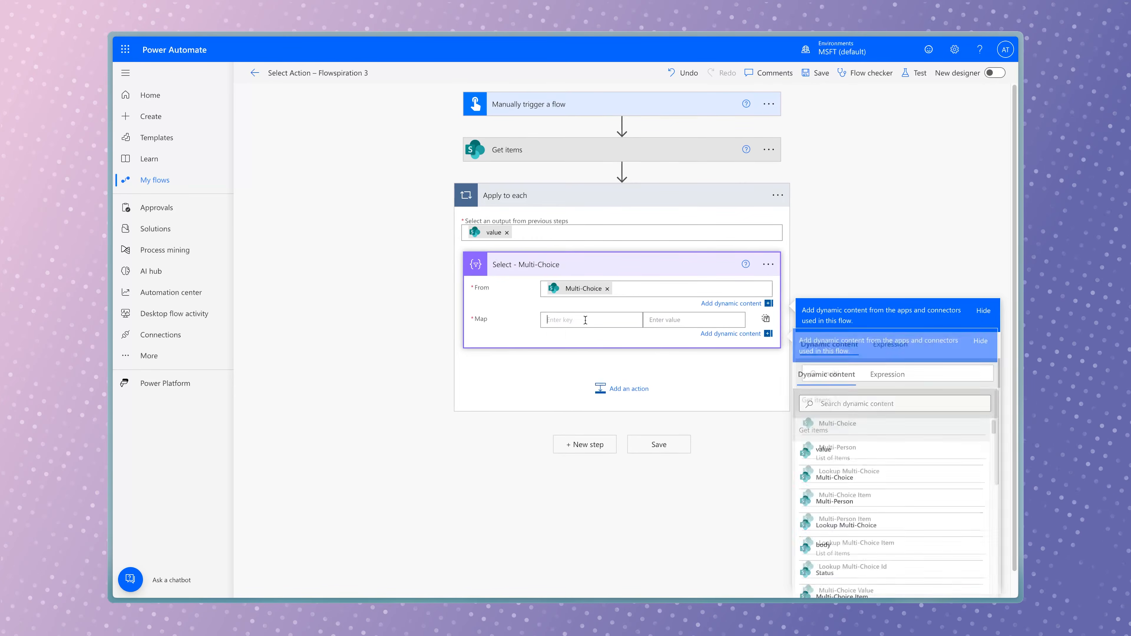
pyautogui.write('Value')
pyautogui.click(897, 407)
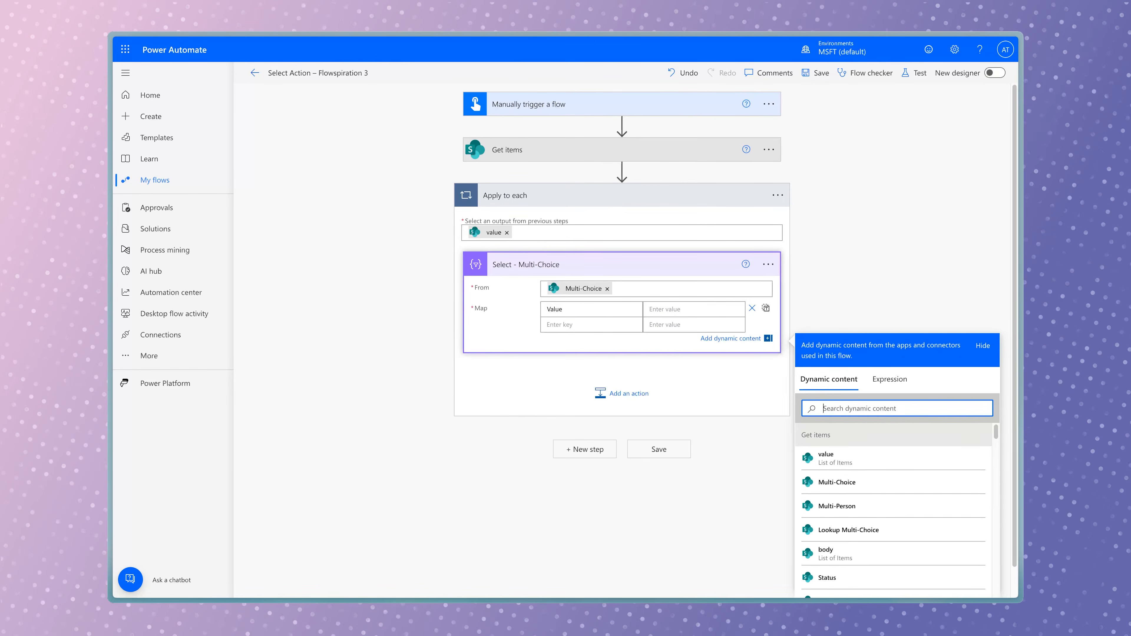
pyautogui.write('multi-choice valu')
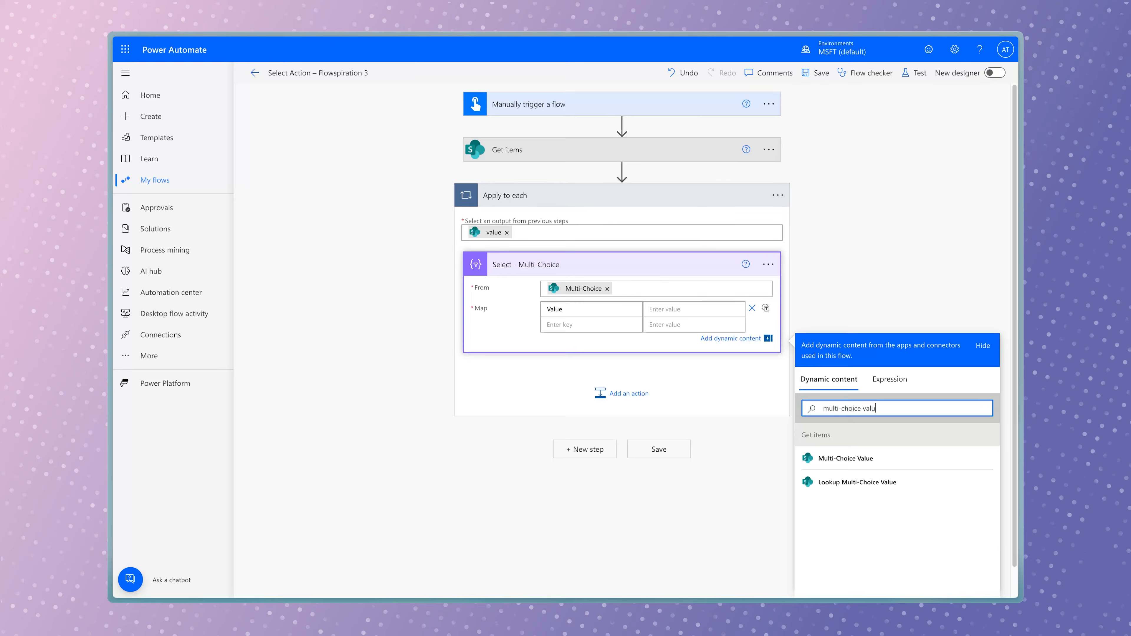
pyautogui.click(881, 465)
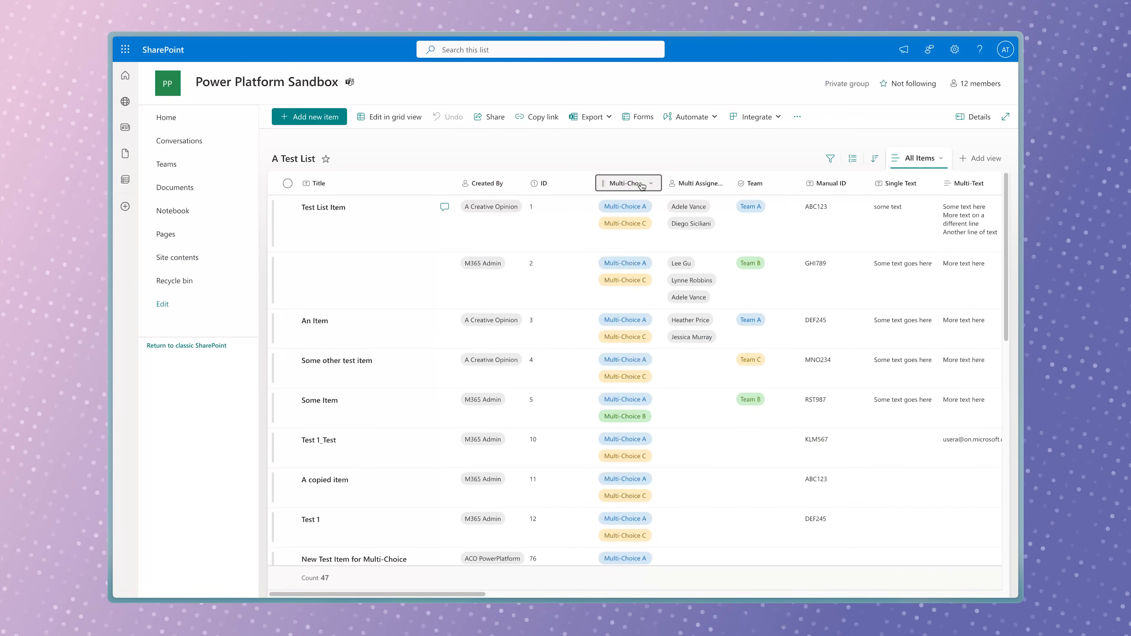
# Switch to A Test List in SharePoint and open the column settings of its Multi-Choice column
pyautogui.click(641, 185)
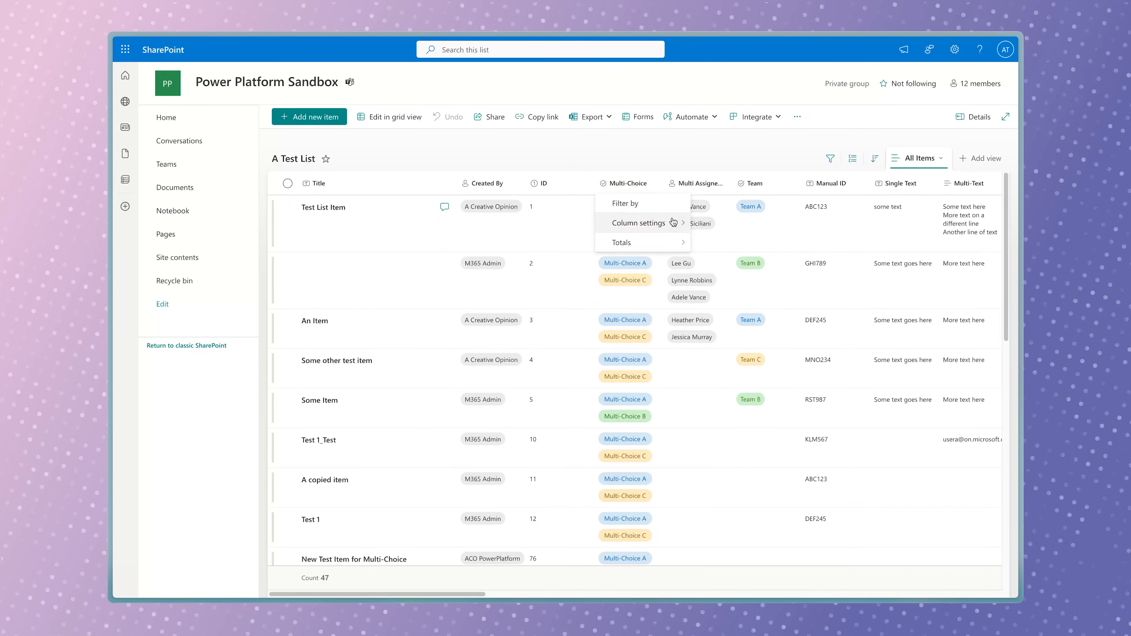
pyautogui.click(703, 222)
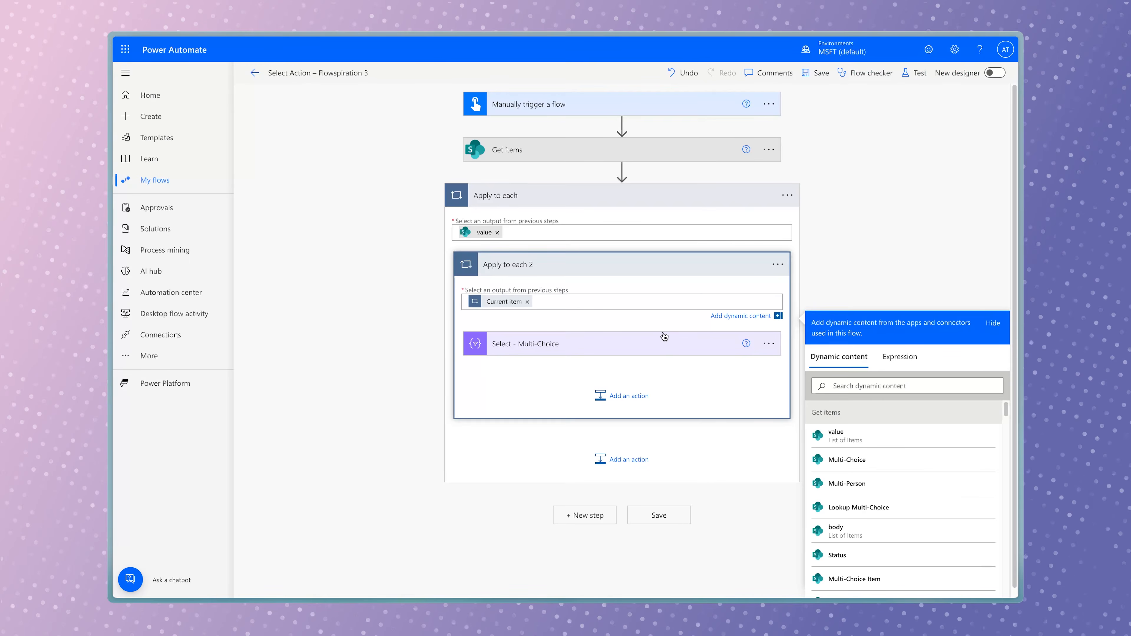
# Back in the Power Automate flow, expand the Select - Multi-Choice action and prefix its Map value with the text "Multi-"
pyautogui.click(664, 336)
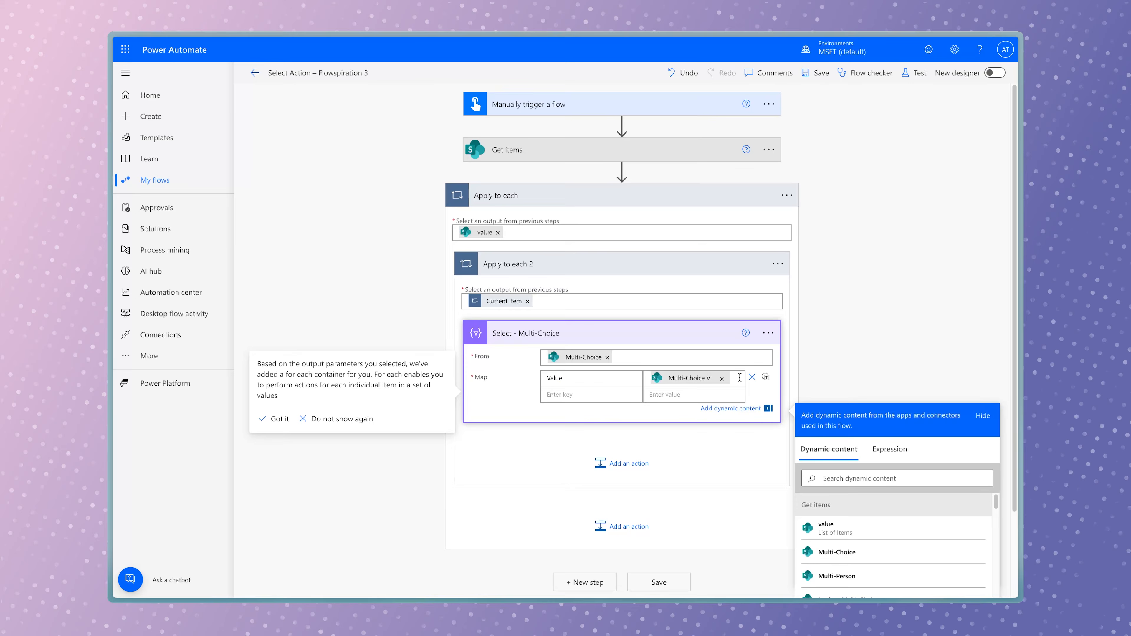
pyautogui.write('Multi-')
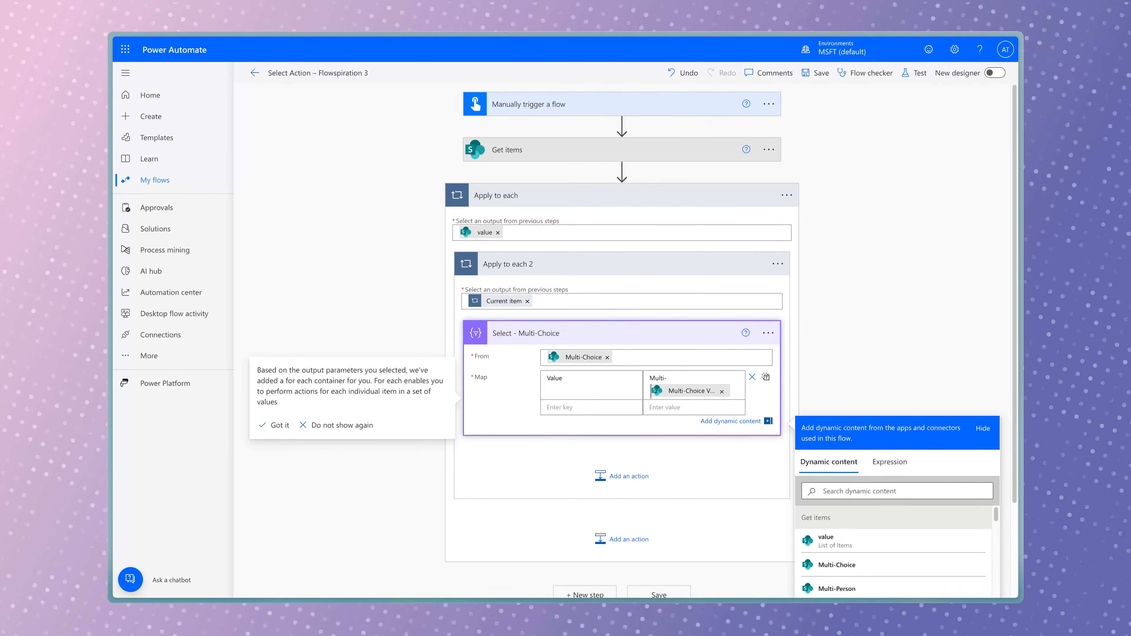
# Move the Select - Multi-Choice action out of the nested Apply to each 2 loop and delete that loop
pyautogui.moveTo(629, 333); pyautogui.dragTo(635, 502)
pyautogui.click(768, 264)
pyautogui.click(812, 415)
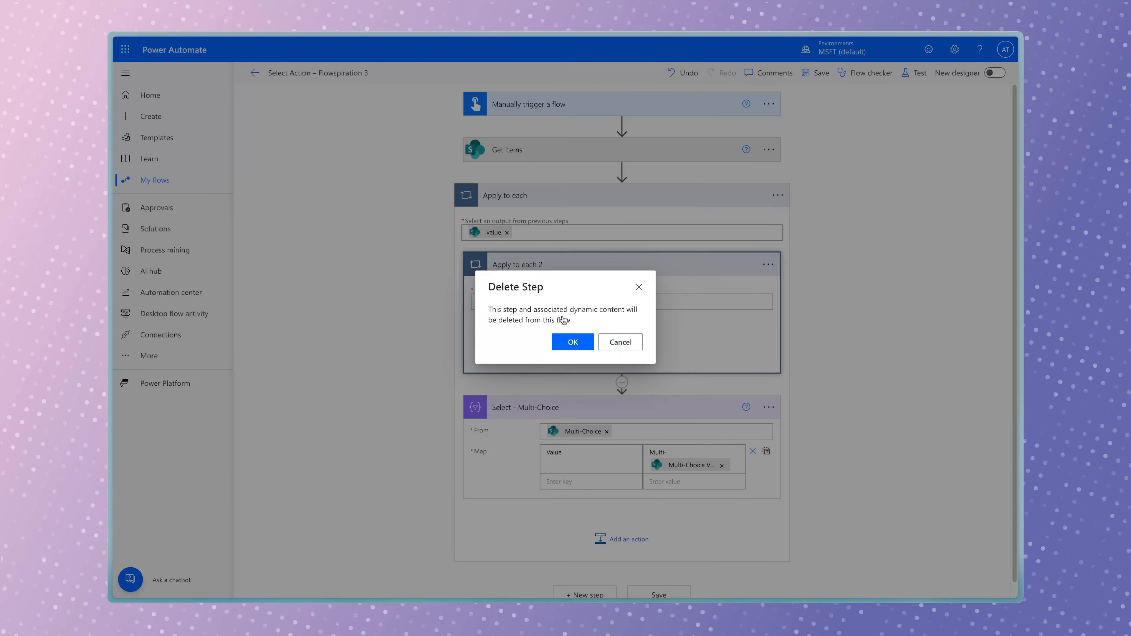
pyautogui.click(574, 343)
# Add a SharePoint Create item action after the Select action, targeting the Power Platform Sandbox site and A Test List
pyautogui.click(627, 394)
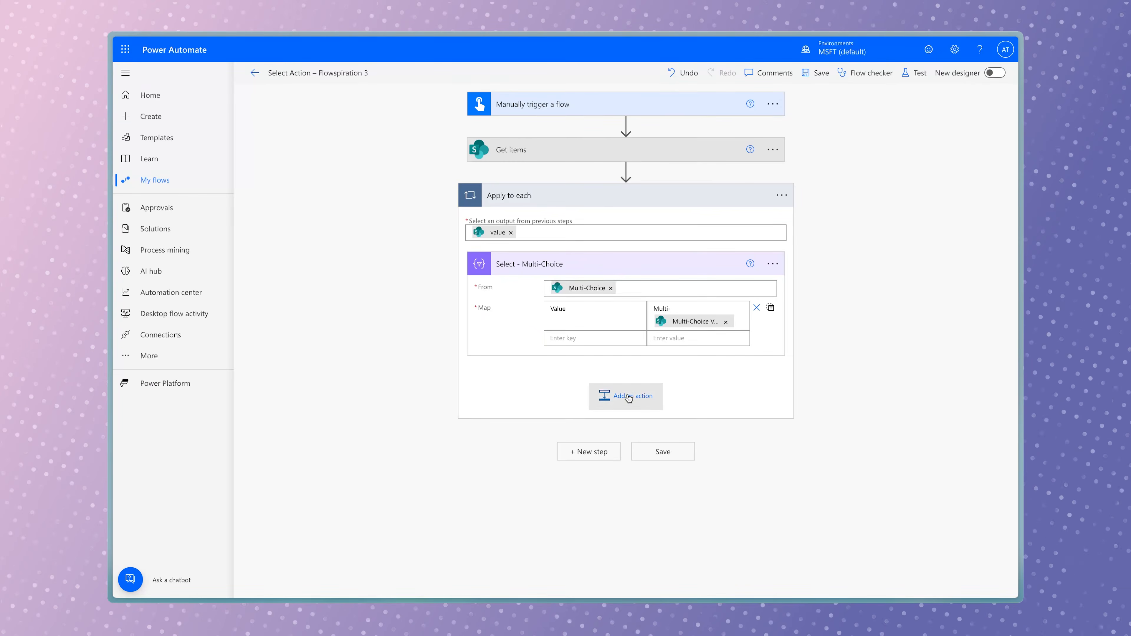
pyautogui.write('create item')
pyautogui.click(712, 497)
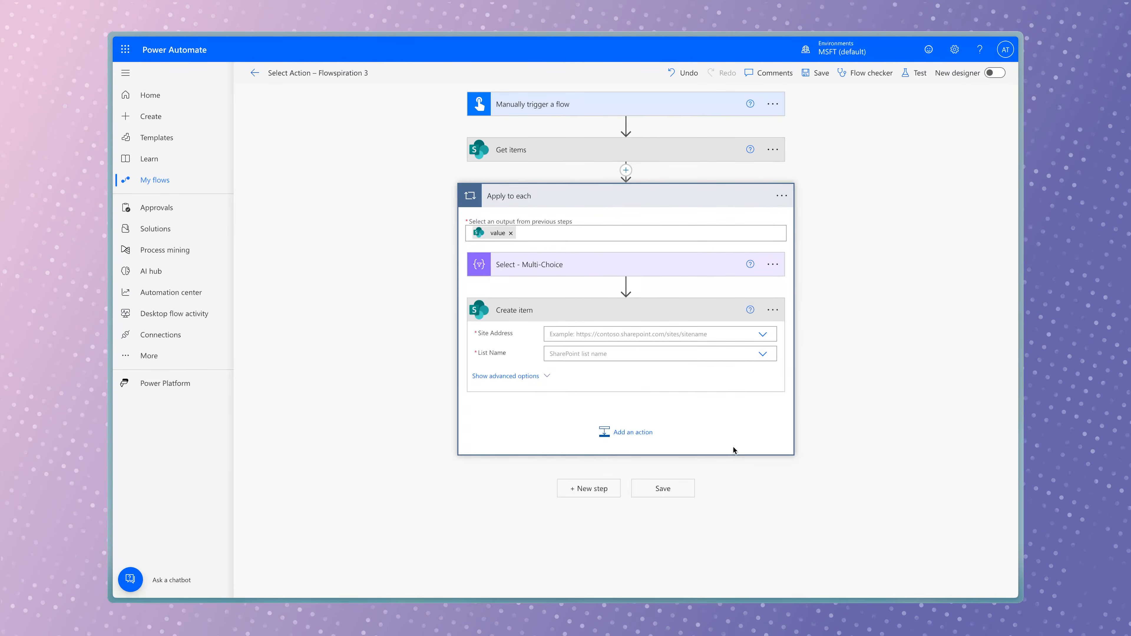
pyautogui.click(762, 336)
pyautogui.click(756, 398)
pyautogui.click(762, 365)
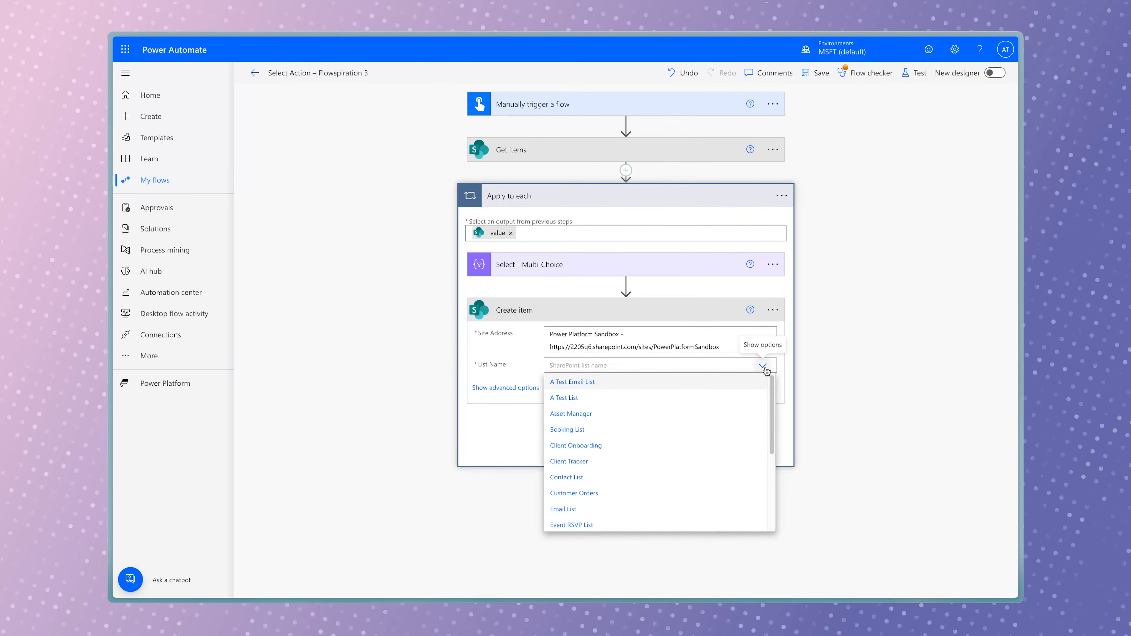
pyautogui.click(704, 395)
# Fill the Create item's Title with the Title dynamic content, and its Multi-Choice field, switched to whole-array input, with the Select output
pyautogui.write('title')
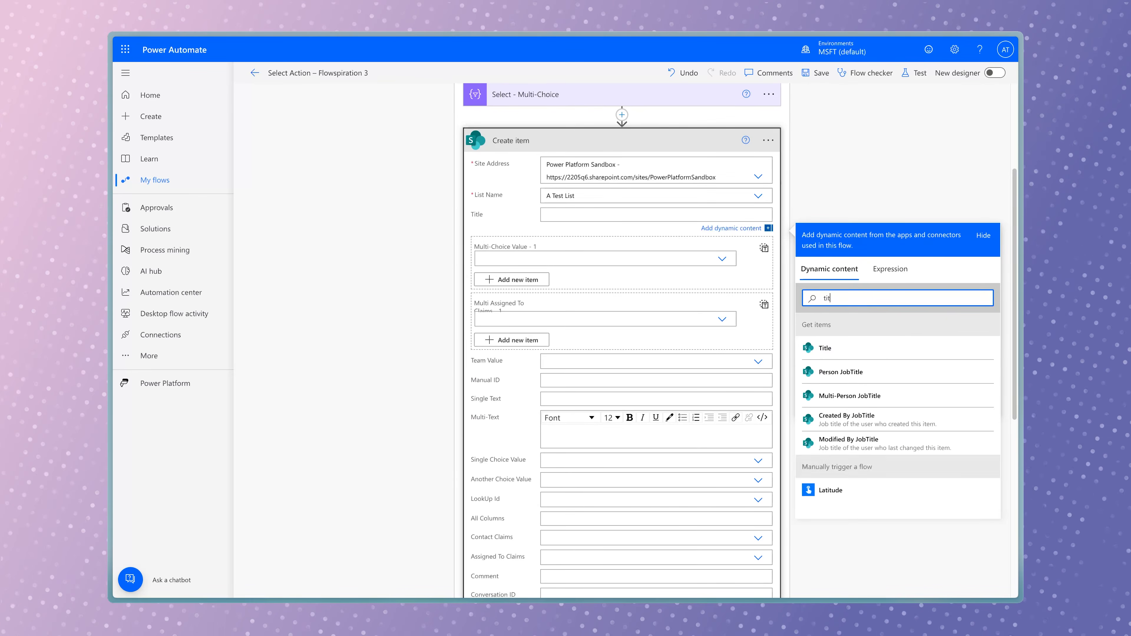
pyautogui.click(896, 344)
pyautogui.click(784, 246)
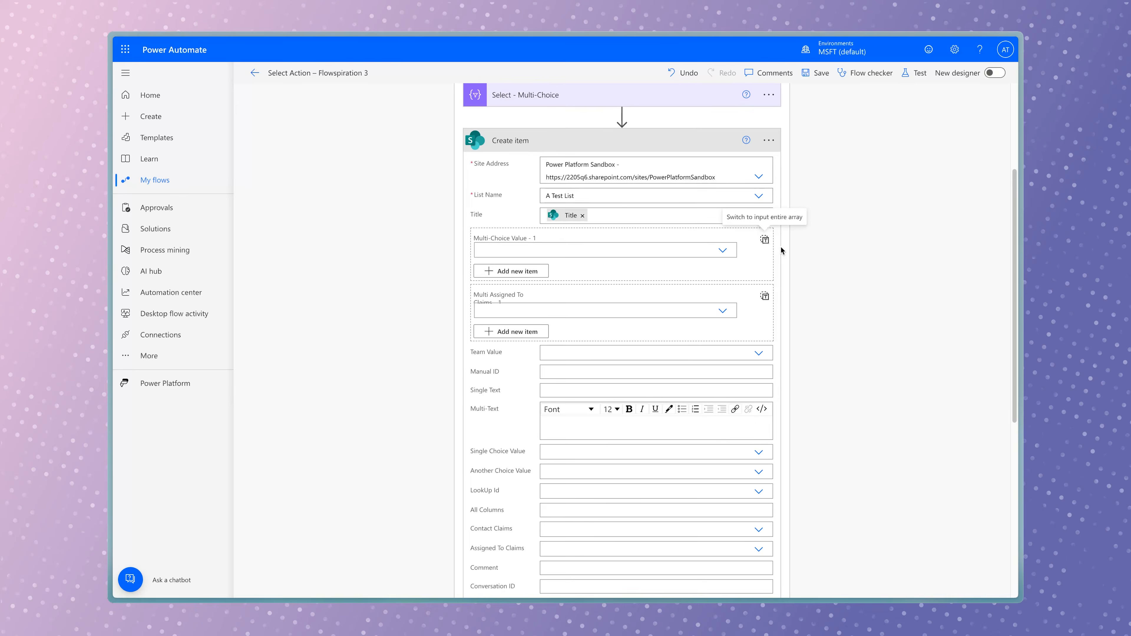
pyautogui.click(764, 240)
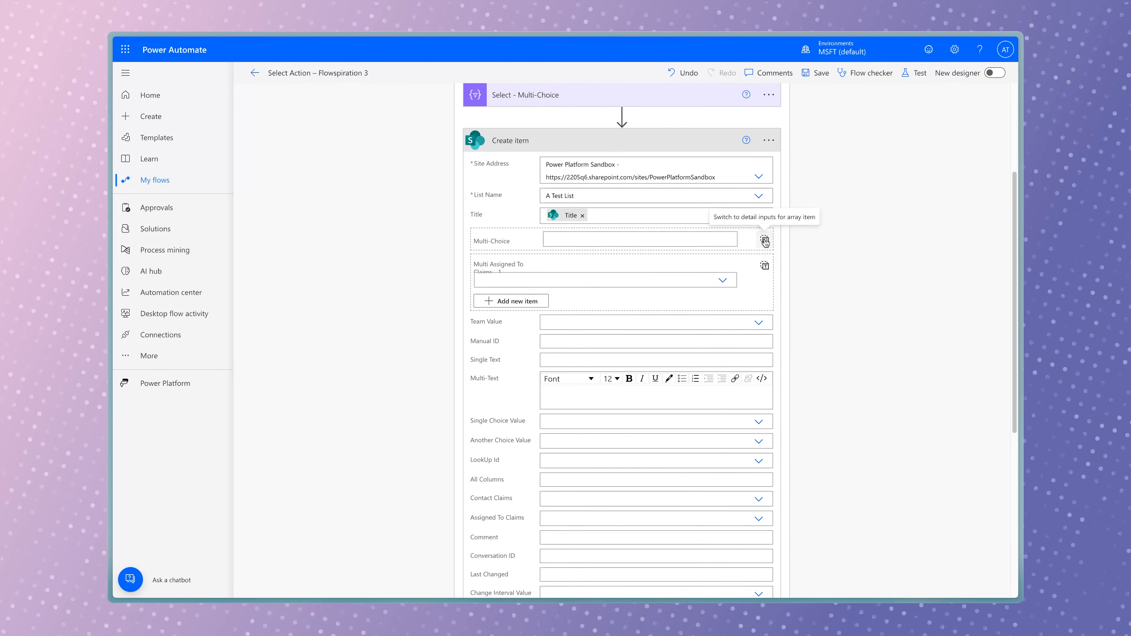
pyautogui.click(709, 238)
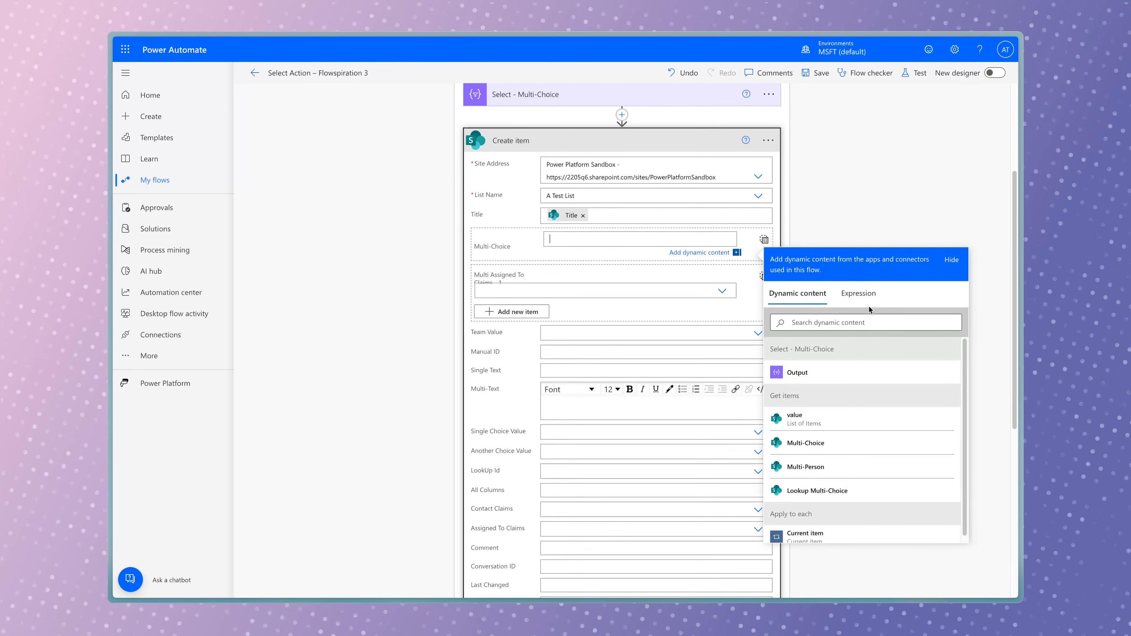
pyautogui.click(901, 380)
# Save the flow with the Select-based Create item action and test it manually
pyautogui.click(915, 74)
pyautogui.click(862, 578)
pyautogui.click(879, 579)
pyautogui.click(883, 581)
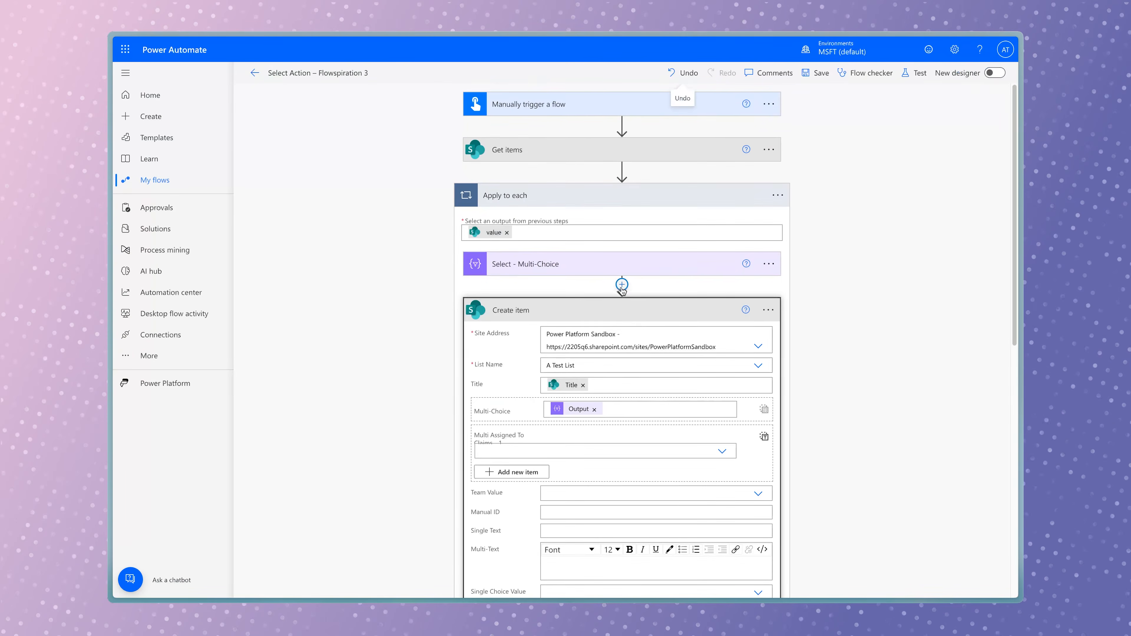
# Insert a Data Operation Select action between Select - Multi-Choice and Create item, and rename it Select - Multi-Person
pyautogui.click(621, 286)
pyautogui.click(623, 296)
pyautogui.write('data')
pyautogui.click(705, 399)
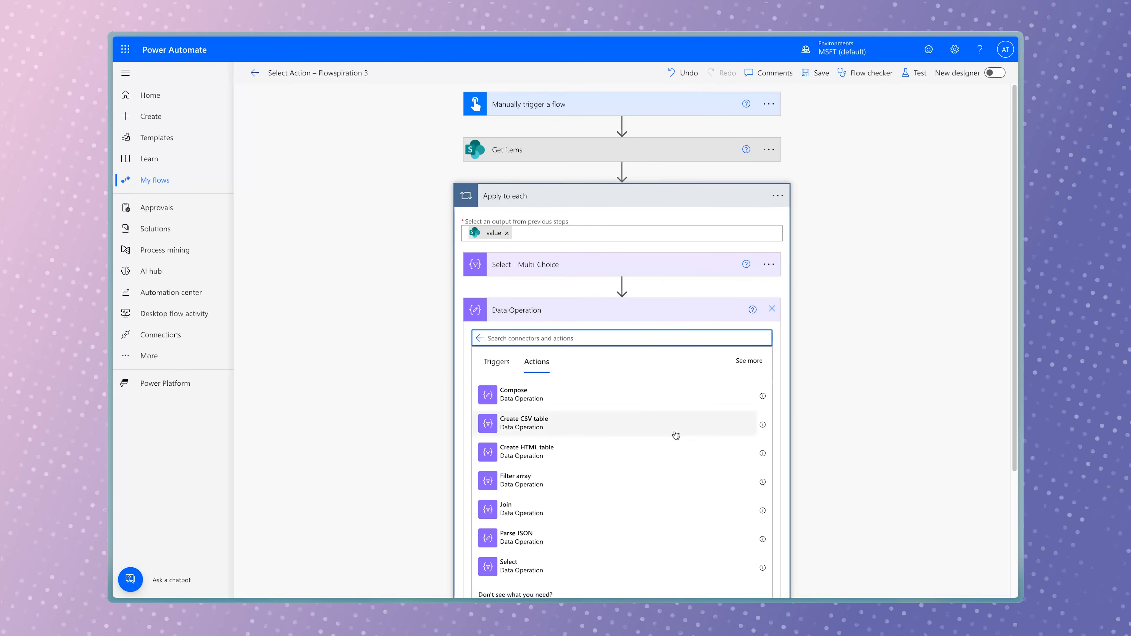
pyautogui.click(686, 564)
pyautogui.click(683, 311)
pyautogui.write('- Multi-Person')
# Set the From input of Select - Multi-Person to the Multi-Person dynamic content from Get items
pyautogui.click(674, 332)
pyautogui.click(895, 419)
pyautogui.write('multi-person')
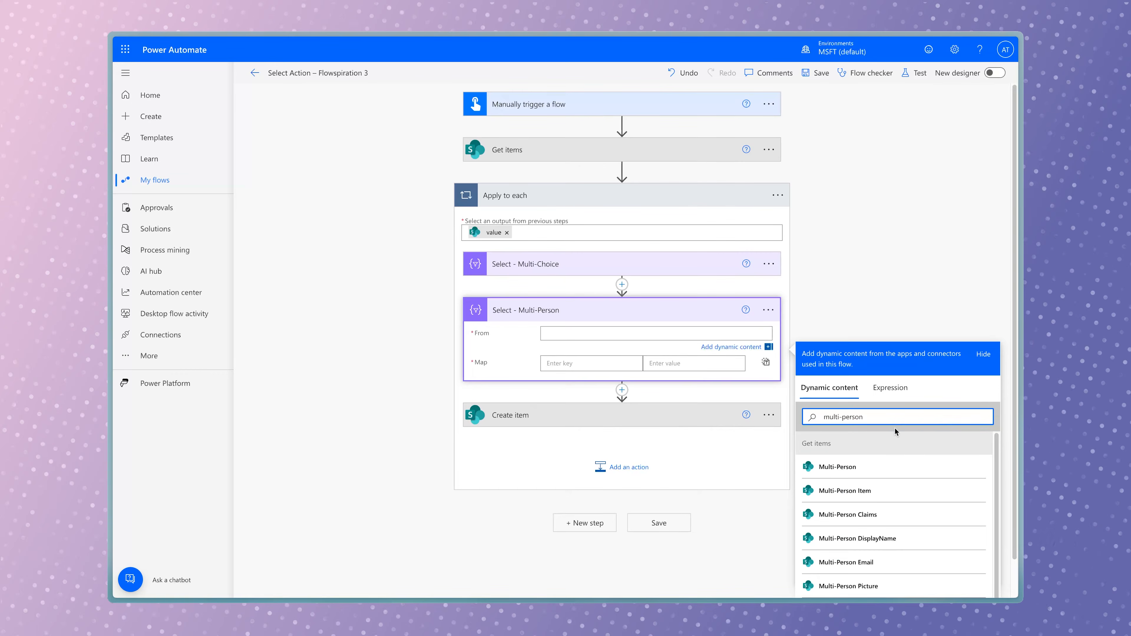
pyautogui.click(837, 468)
# Map a Claims key to the Multi-Person Email dynamic content in Select - Multi-Person
pyautogui.click(593, 366)
pyautogui.write('Claims')
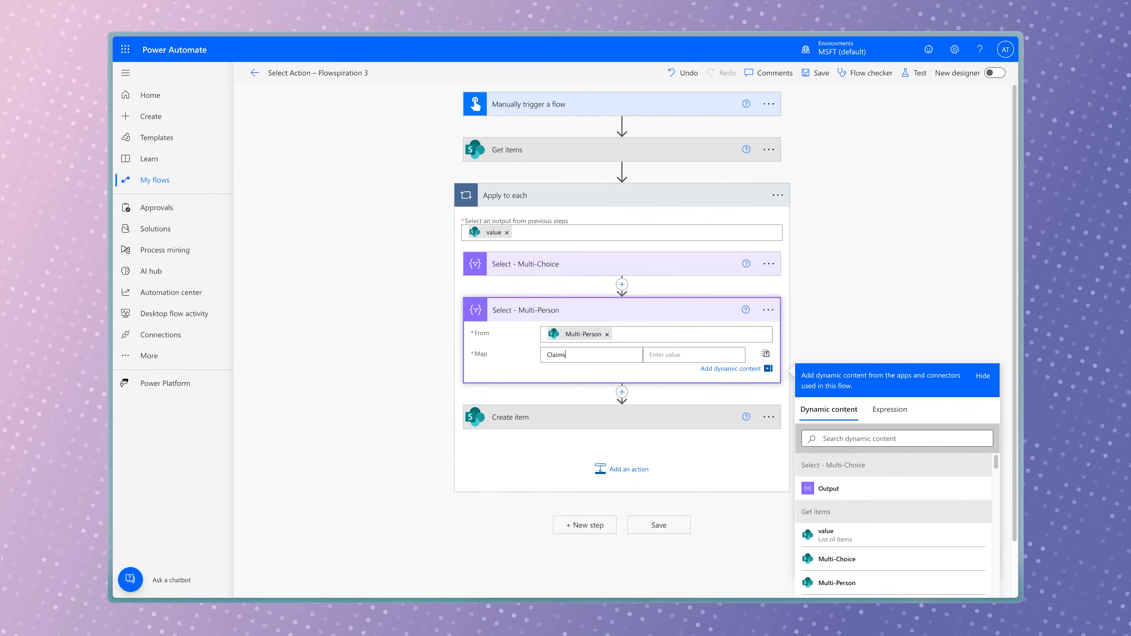
pyautogui.press('Tab')
pyautogui.click(864, 453)
pyautogui.write('emai')
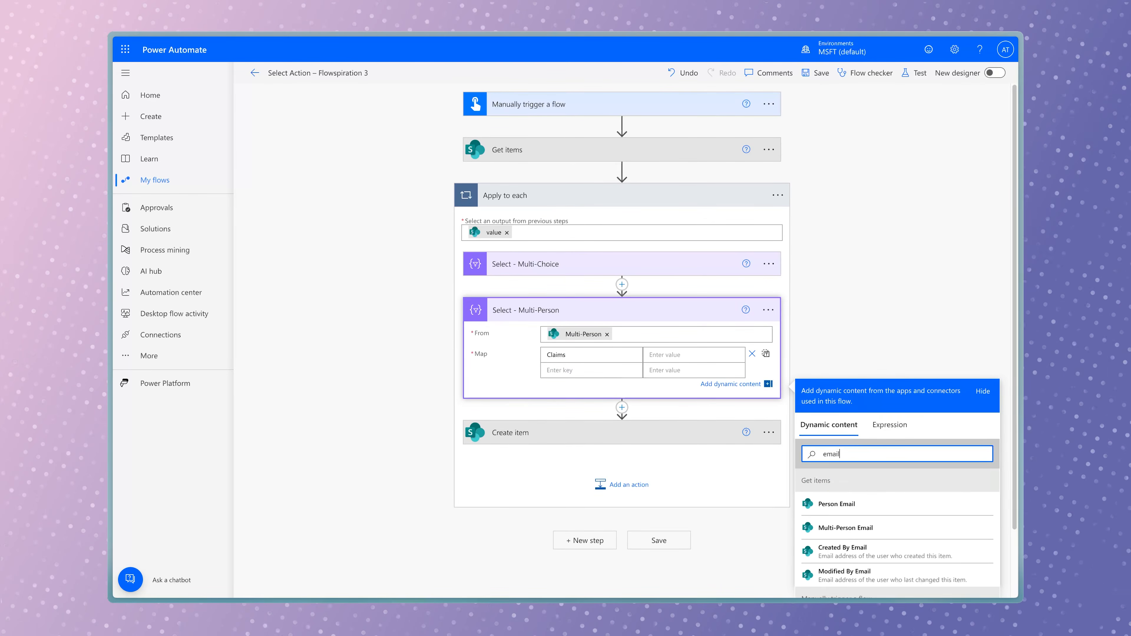
pyautogui.write('l')
pyautogui.click(895, 528)
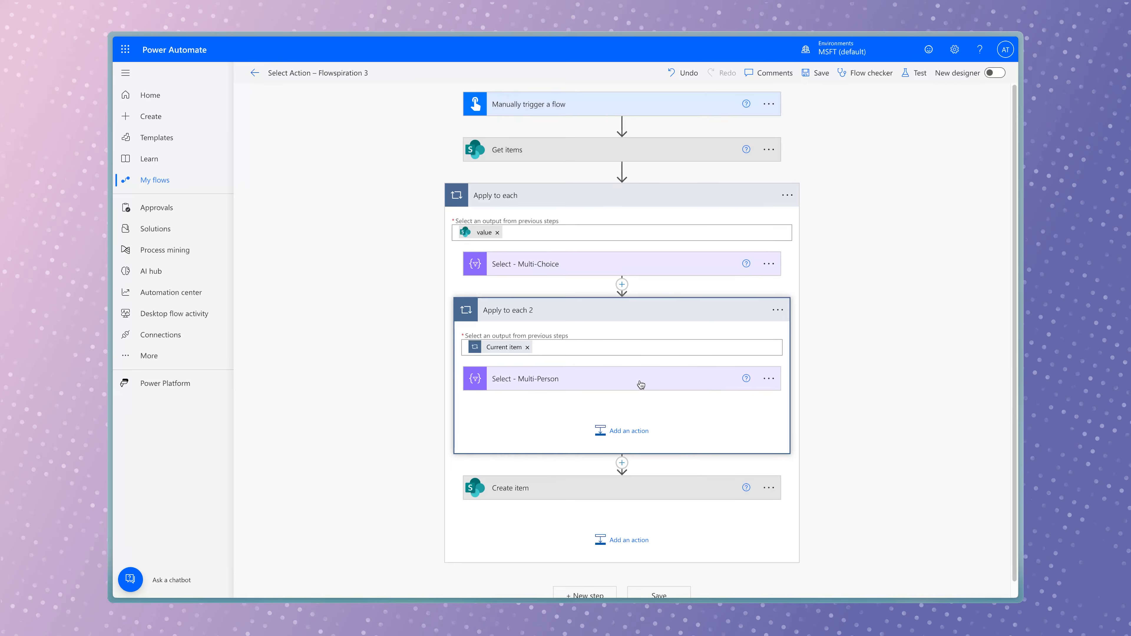
# Move Select - Multi-Person out of the nested Apply to each 2 loop and delete that loop
pyautogui.moveTo(624, 377); pyautogui.dragTo(626, 288)
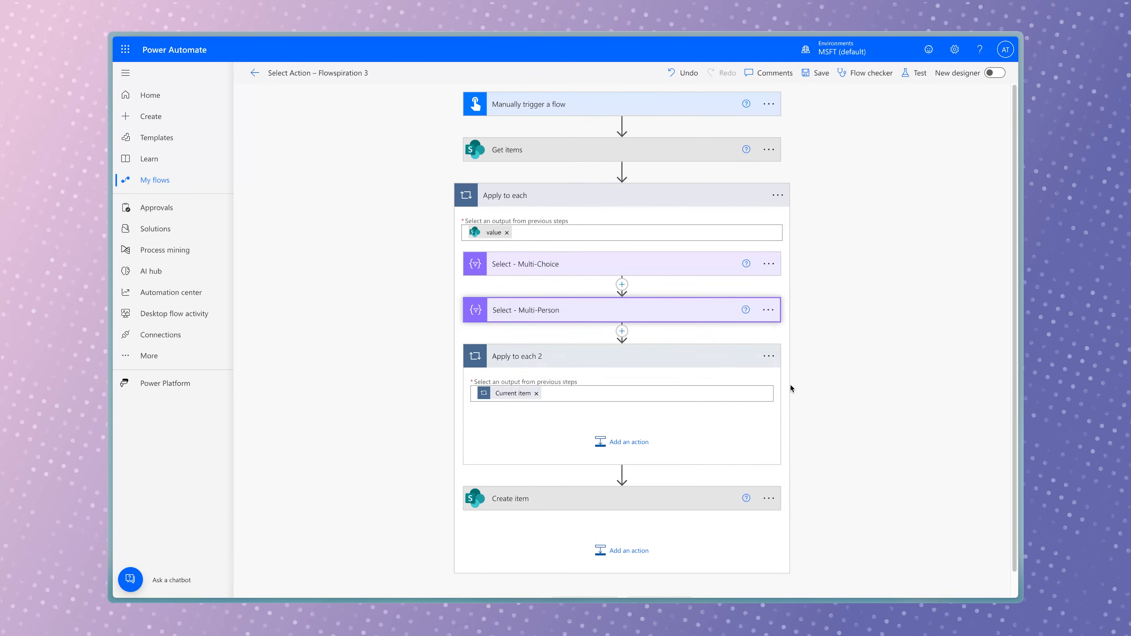
pyautogui.click(770, 361)
pyautogui.click(838, 505)
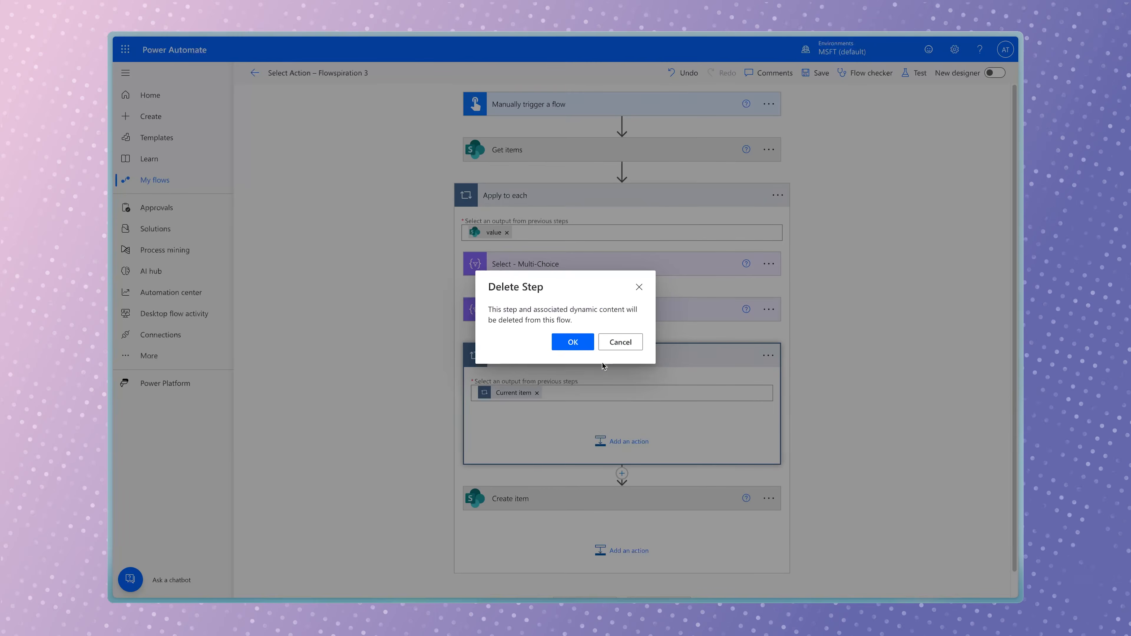
pyautogui.click(577, 342)
# Switch the Create item's Multi Assigned To field to whole-array input and fill it with the Select - Multi-Person Output
pyautogui.click(584, 355)
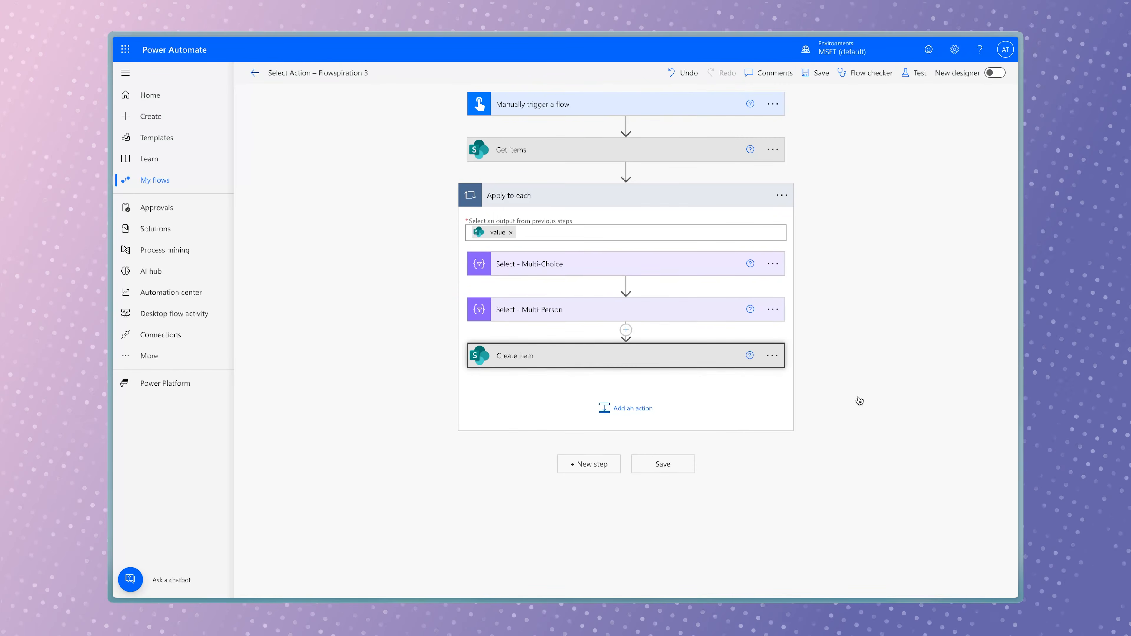
pyautogui.click(764, 481)
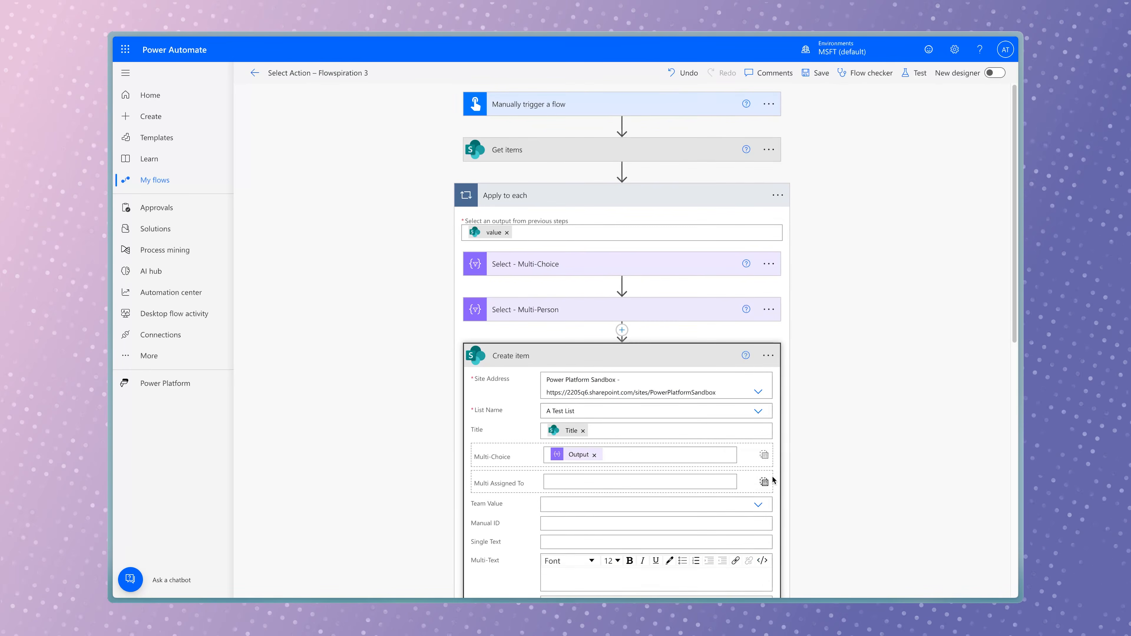
pyautogui.click(702, 485)
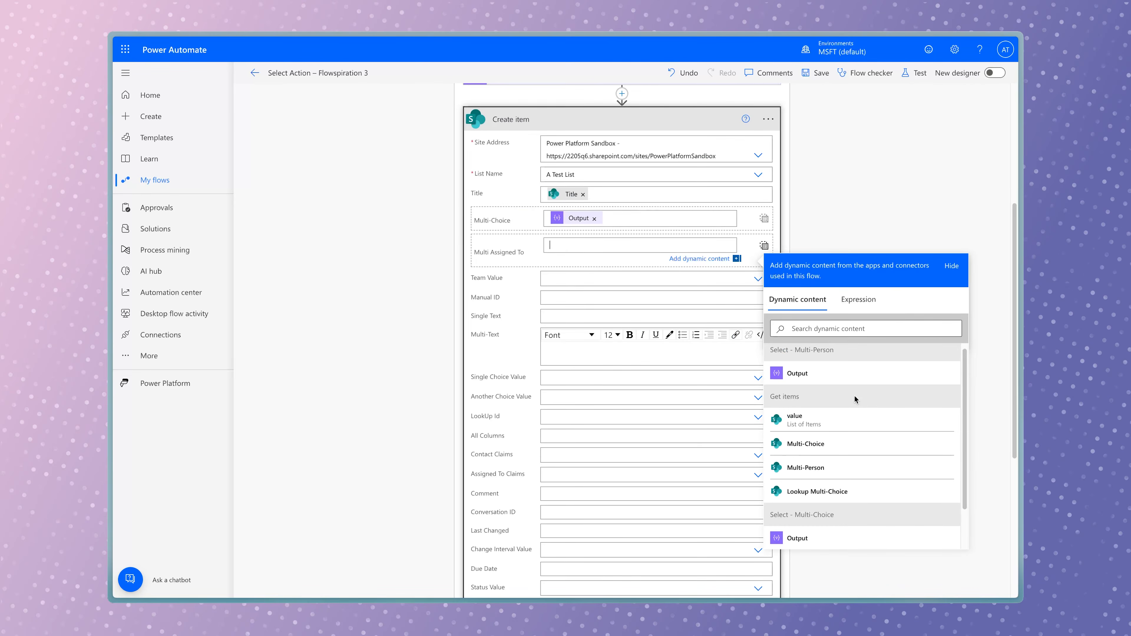
pyautogui.scroll(-1, 854, 399)
pyautogui.scroll(2, 892, 384)
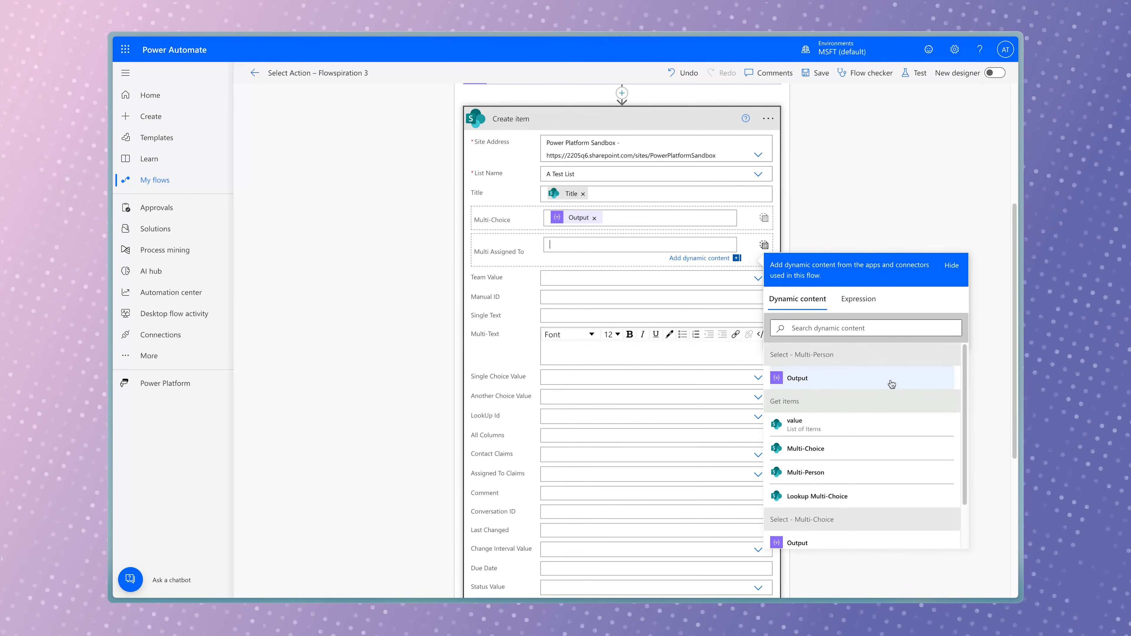
pyautogui.click(851, 382)
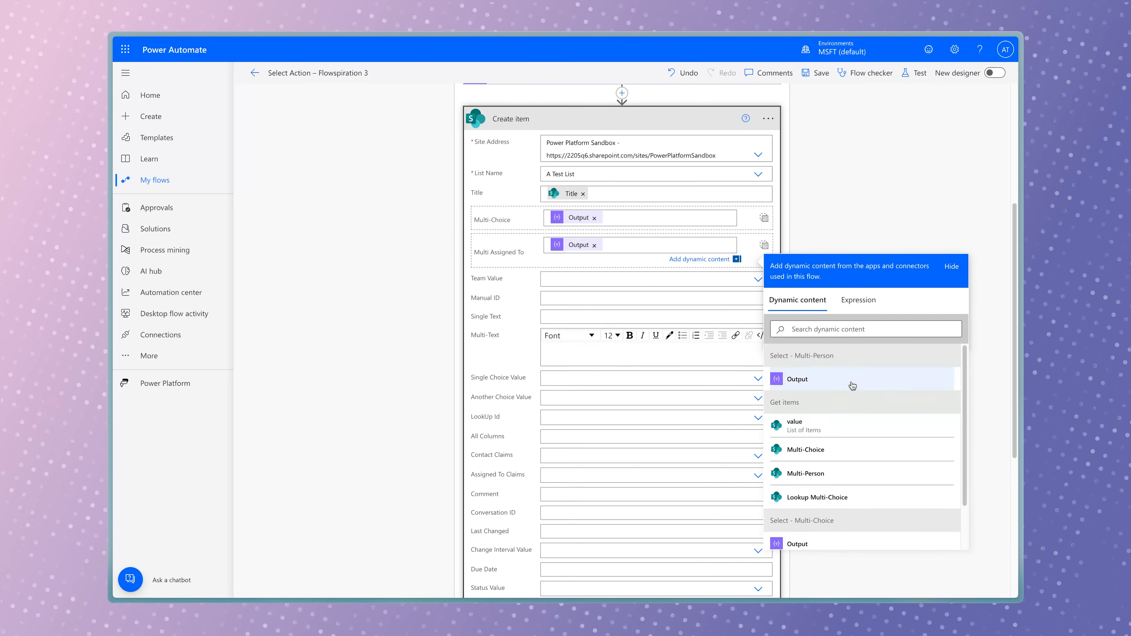
pyautogui.write('output')
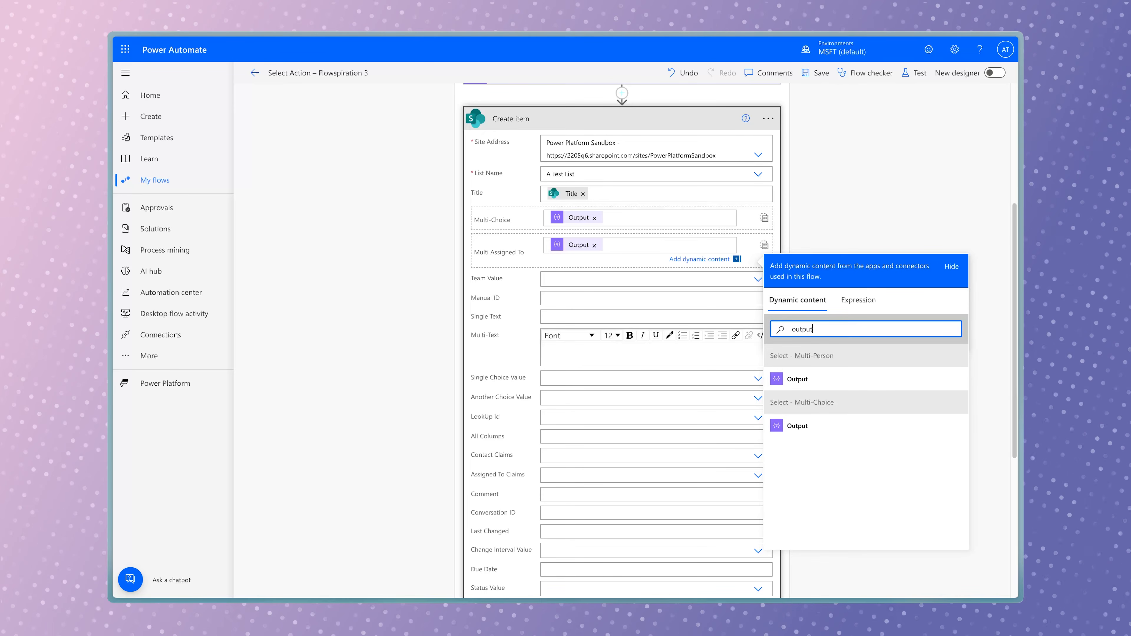
# Save the flow with the Multi Assigned To mapping and run it as a manual test
pyautogui.click(914, 73)
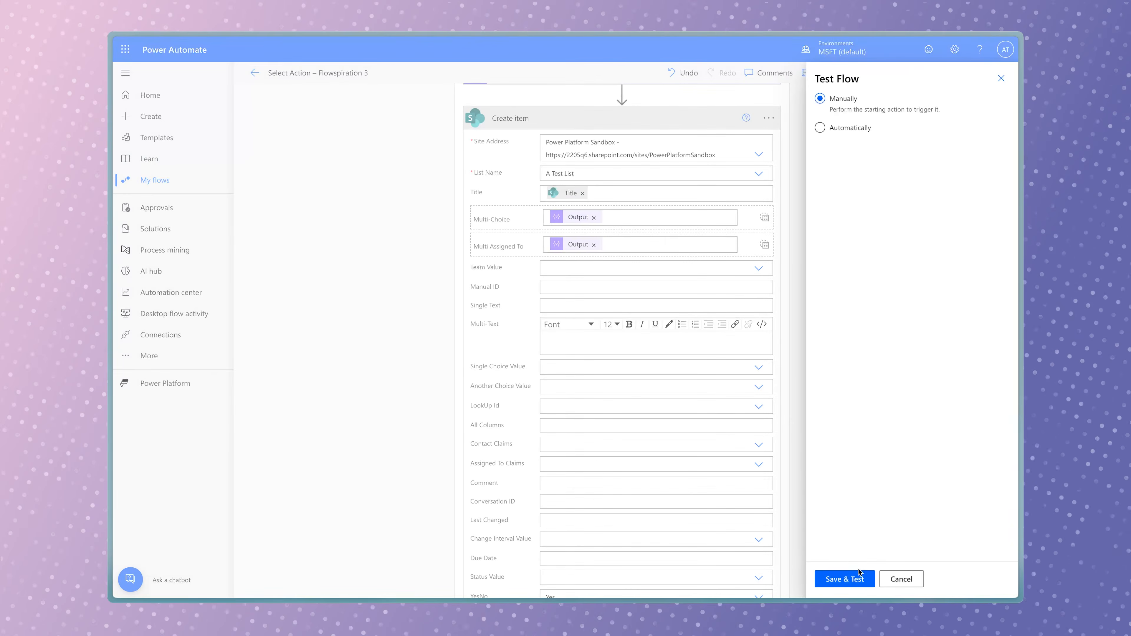
pyautogui.click(844, 579)
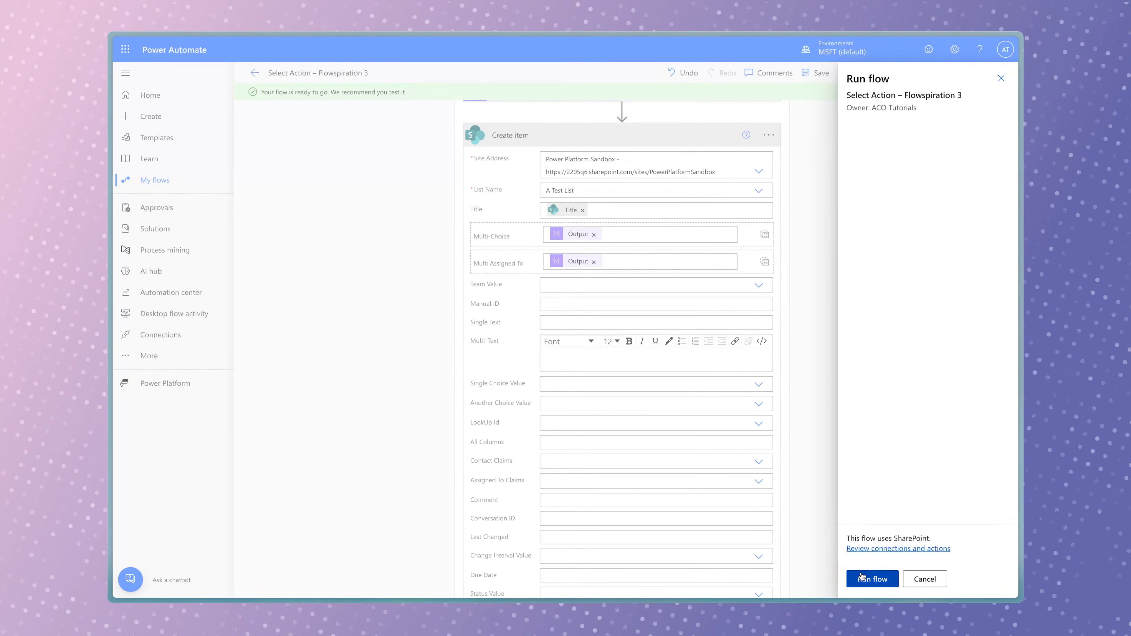
pyautogui.click(861, 577)
pyautogui.click(866, 578)
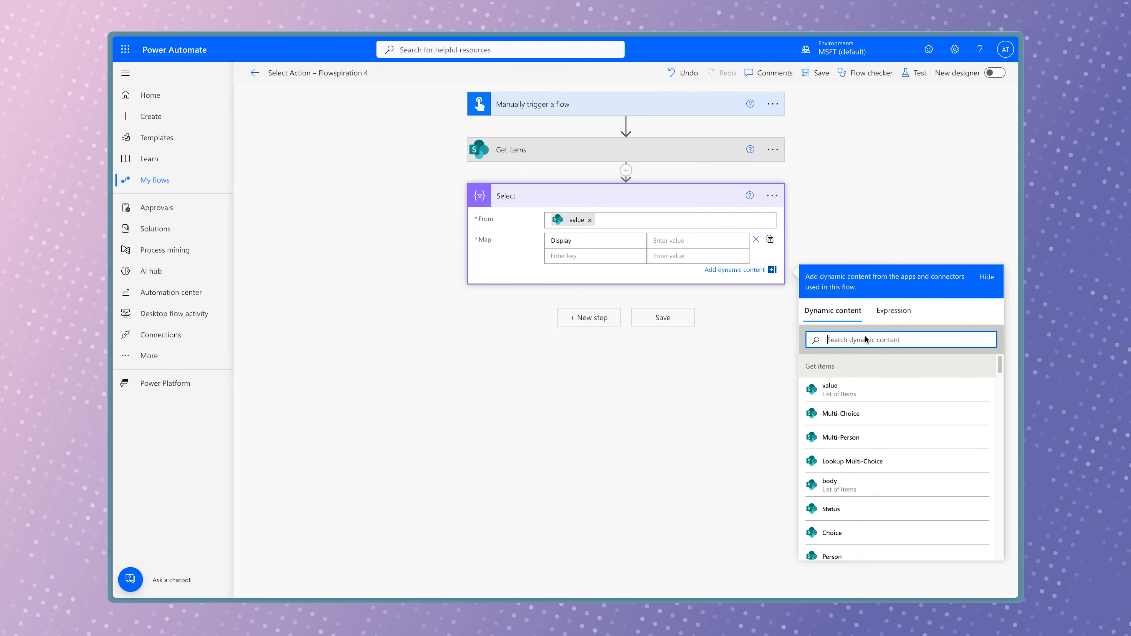
# Map the Display key to the Multi-Person dynamic content in the Flowspiration 4 Select action, and save and manually test the flow
pyautogui.write('multi-per')
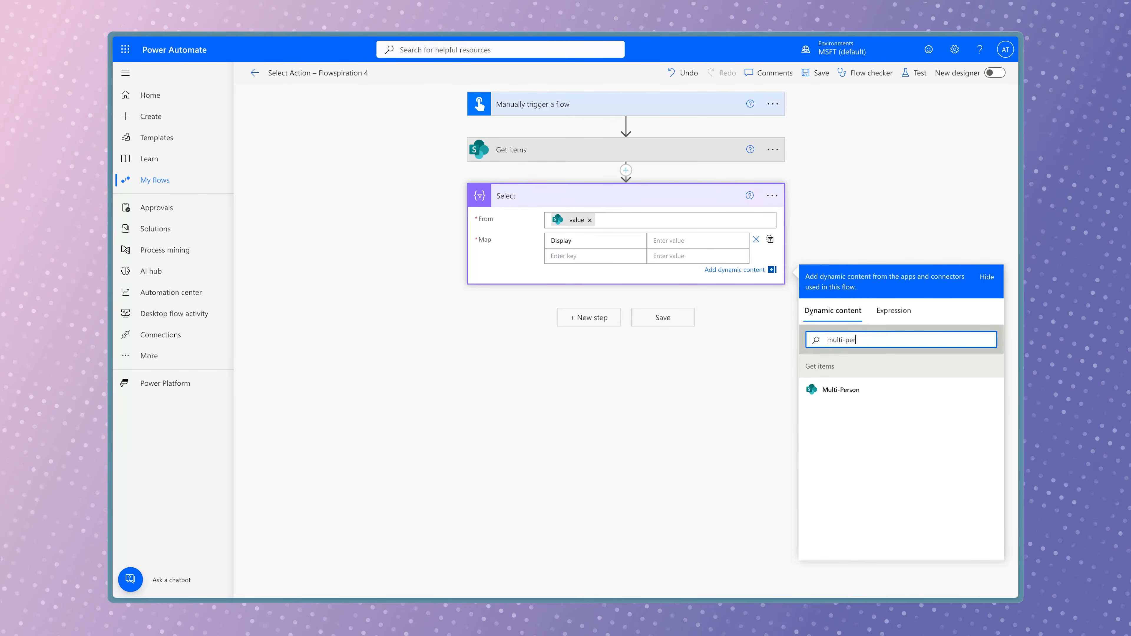
pyautogui.click(888, 402)
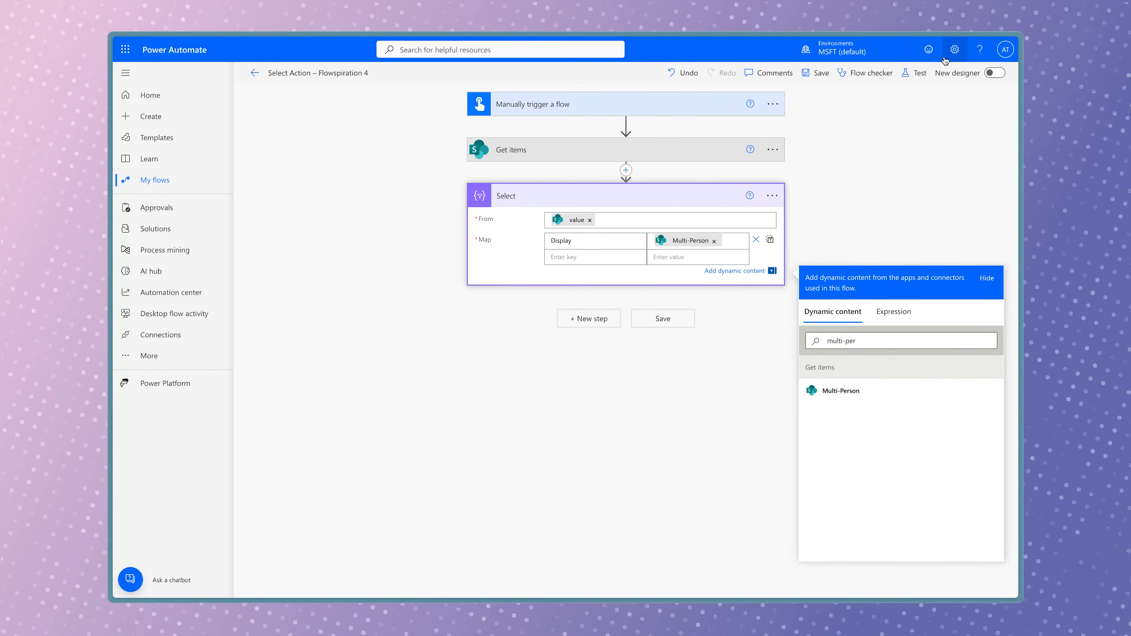
pyautogui.click(924, 74)
pyautogui.click(860, 579)
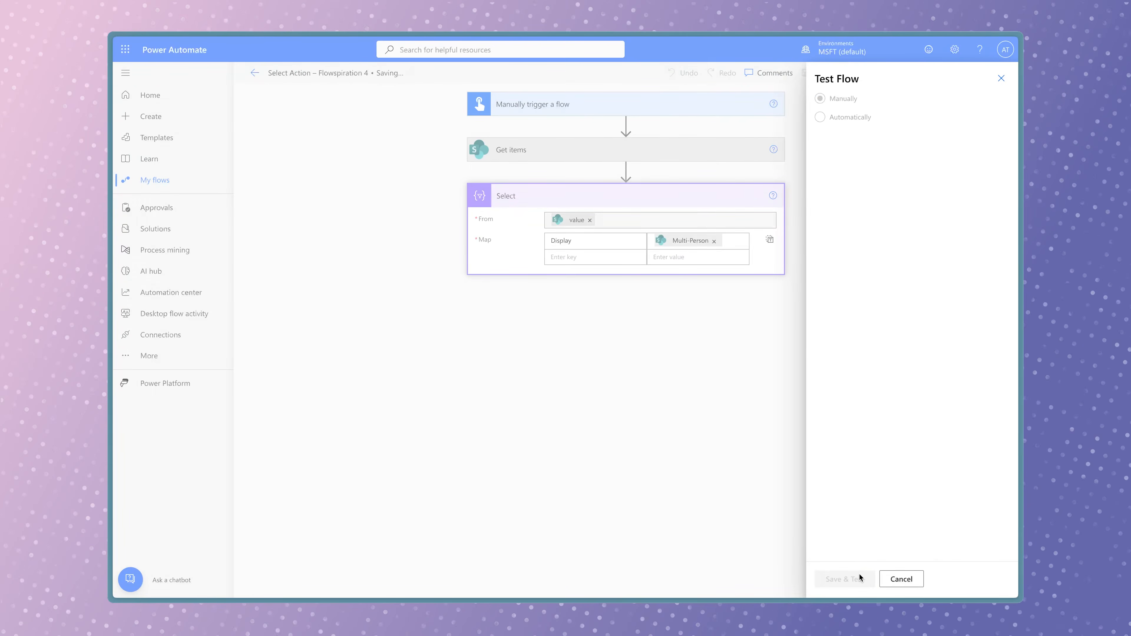
pyautogui.click(873, 578)
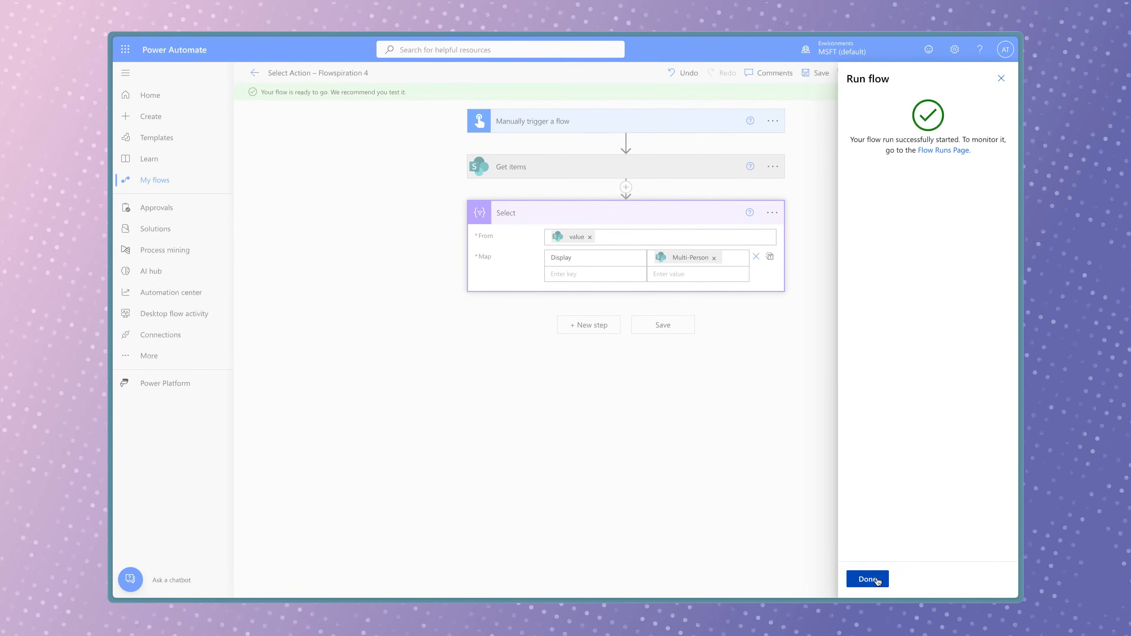
pyautogui.click(873, 579)
# Examine the Display arrays in the Select action's run output
pyautogui.click(718, 225)
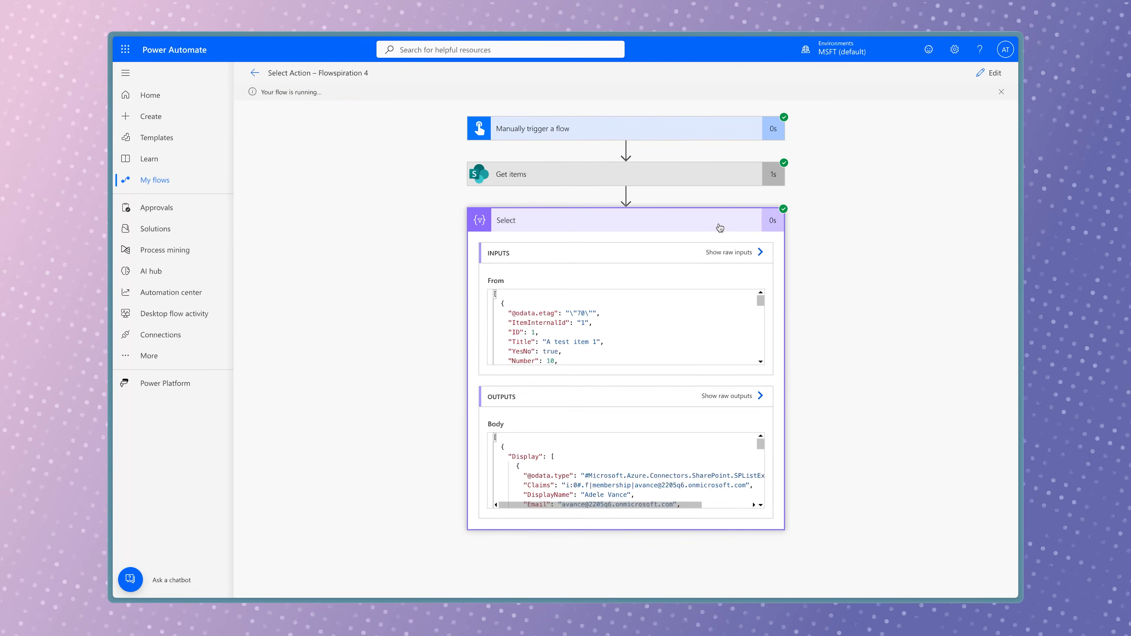
pyautogui.scroll(-3, 734, 489)
pyautogui.scroll(-6, 734, 489)
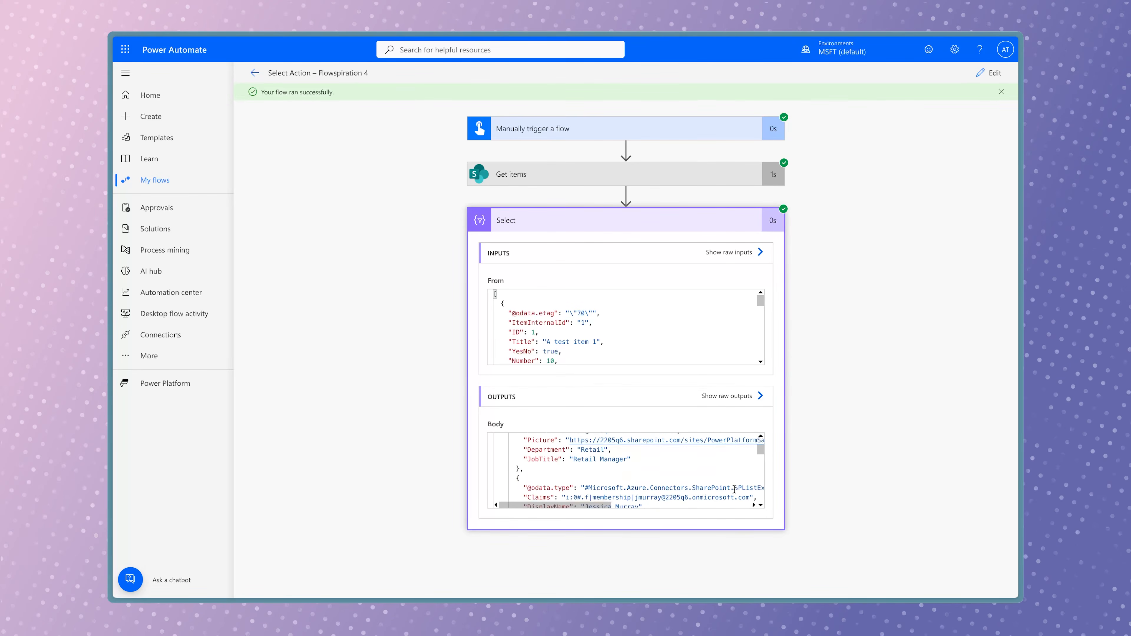
pyautogui.scroll(-6, 734, 489)
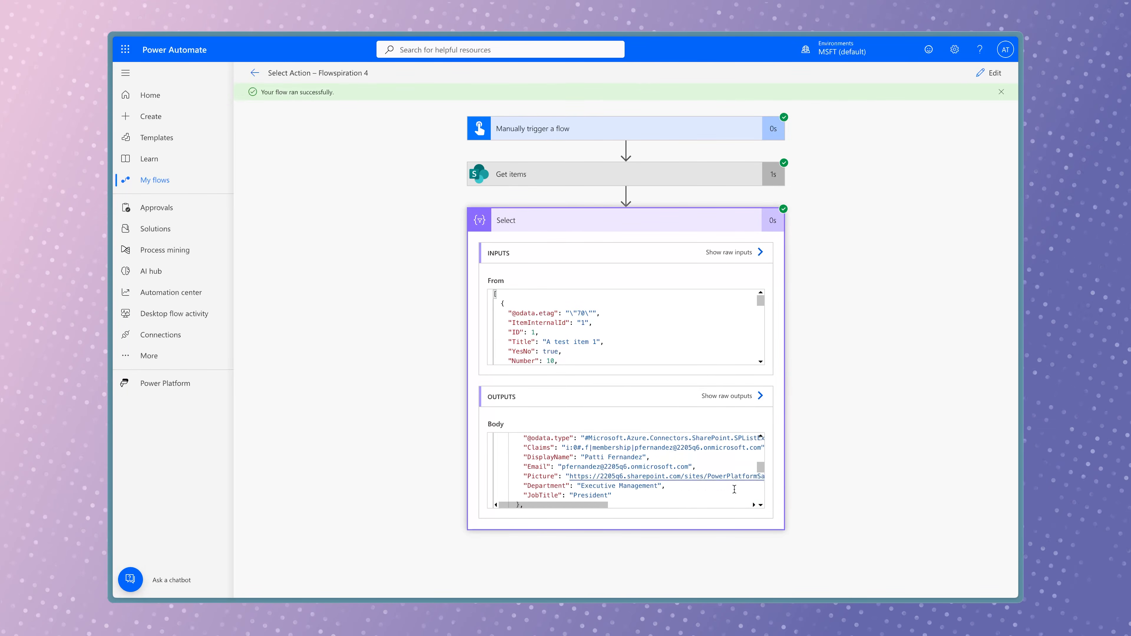
pyautogui.scroll(-5, 734, 489)
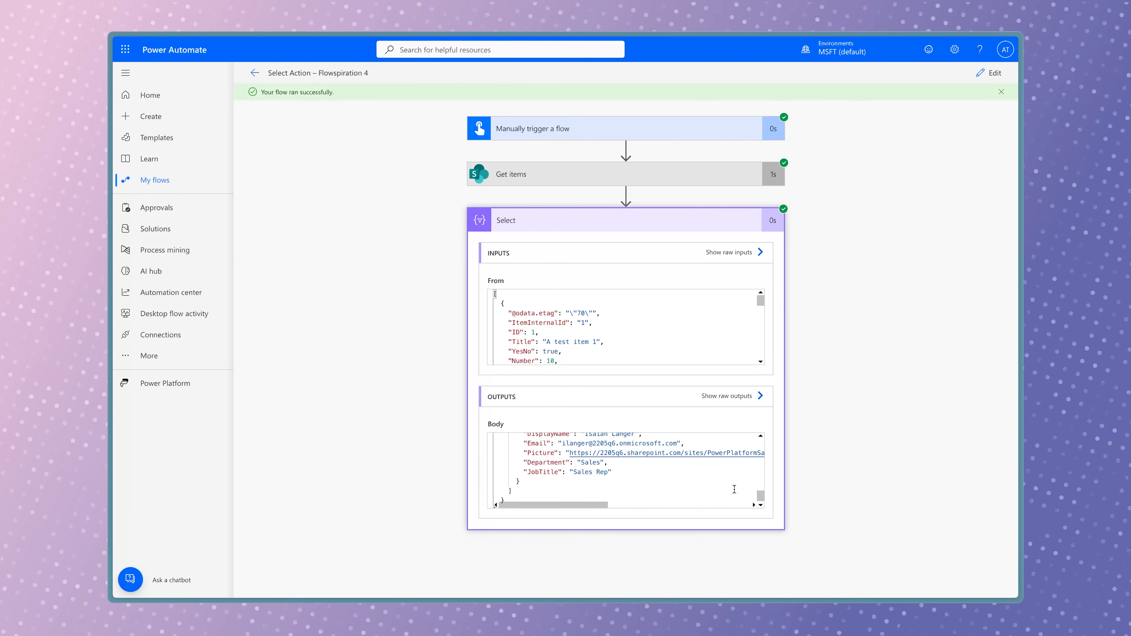
# Reopen the flow for editing, copy item()?['Multi_x002d_Person'] from the Select action's code view, and remove Multi-Person from the Display value
pyautogui.click(983, 74)
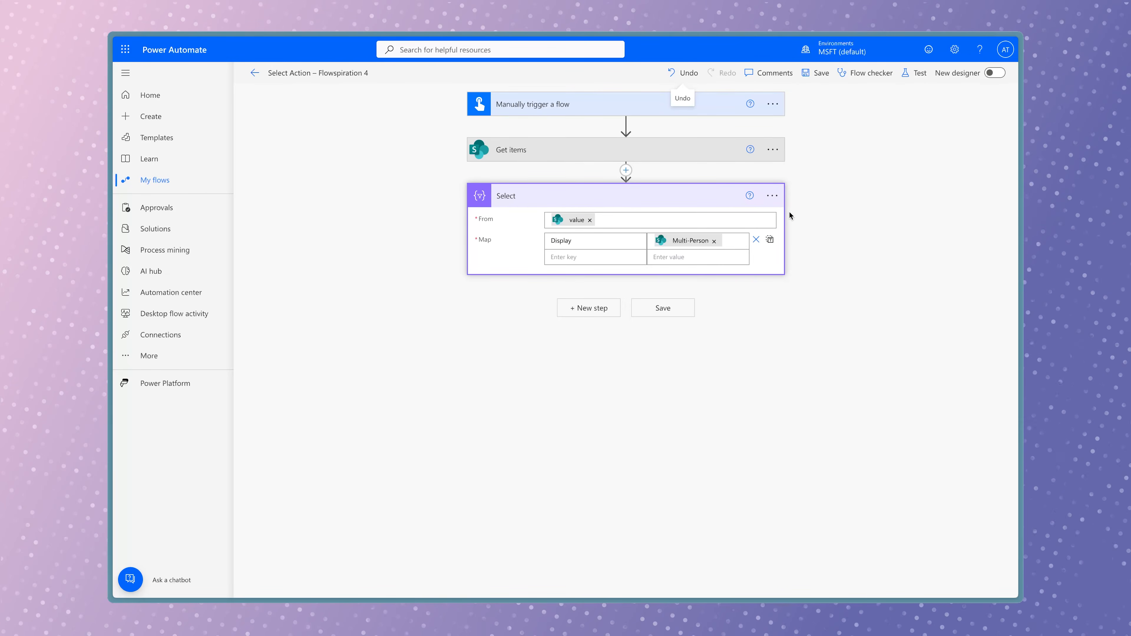
pyautogui.click(771, 196)
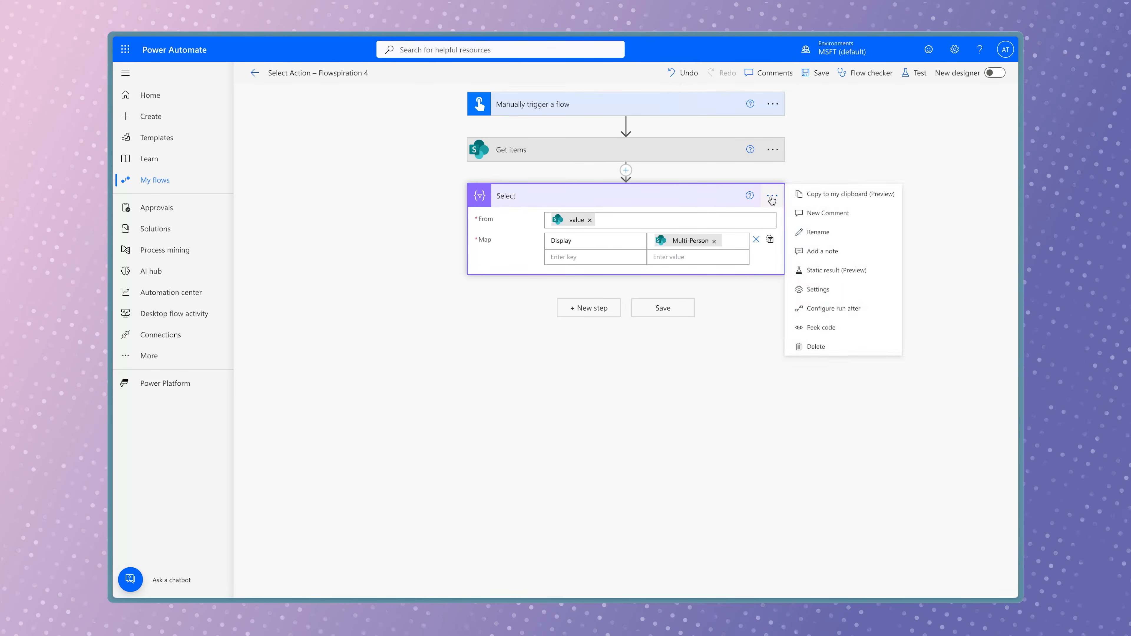
pyautogui.click(828, 327)
pyautogui.moveTo(607, 265); pyautogui.dragTo(723, 273)
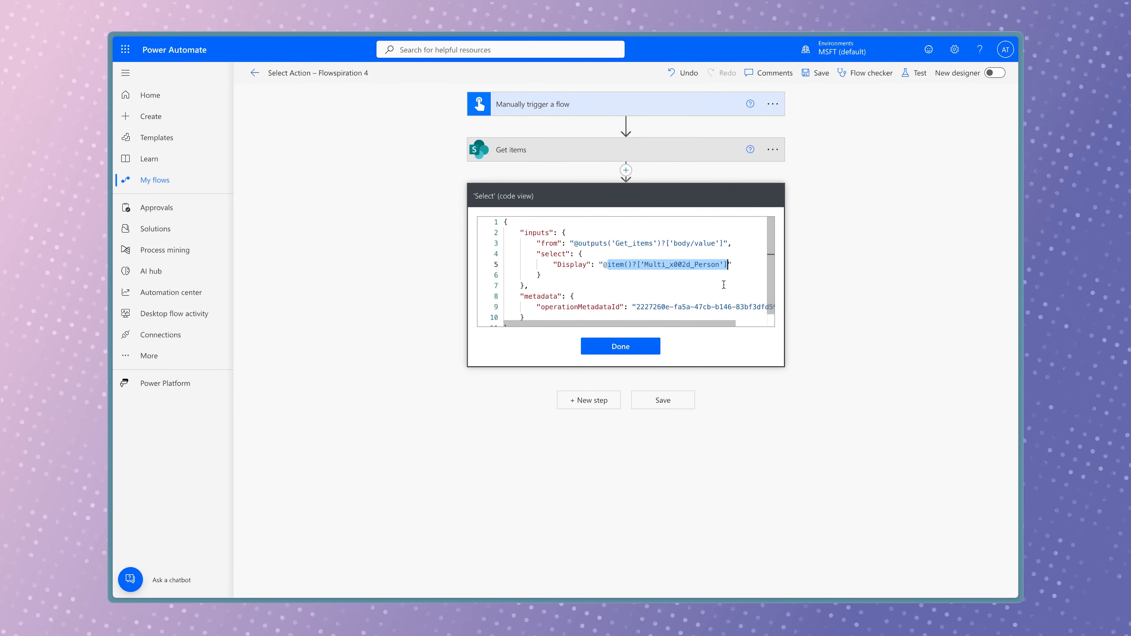
pyautogui.click(641, 349)
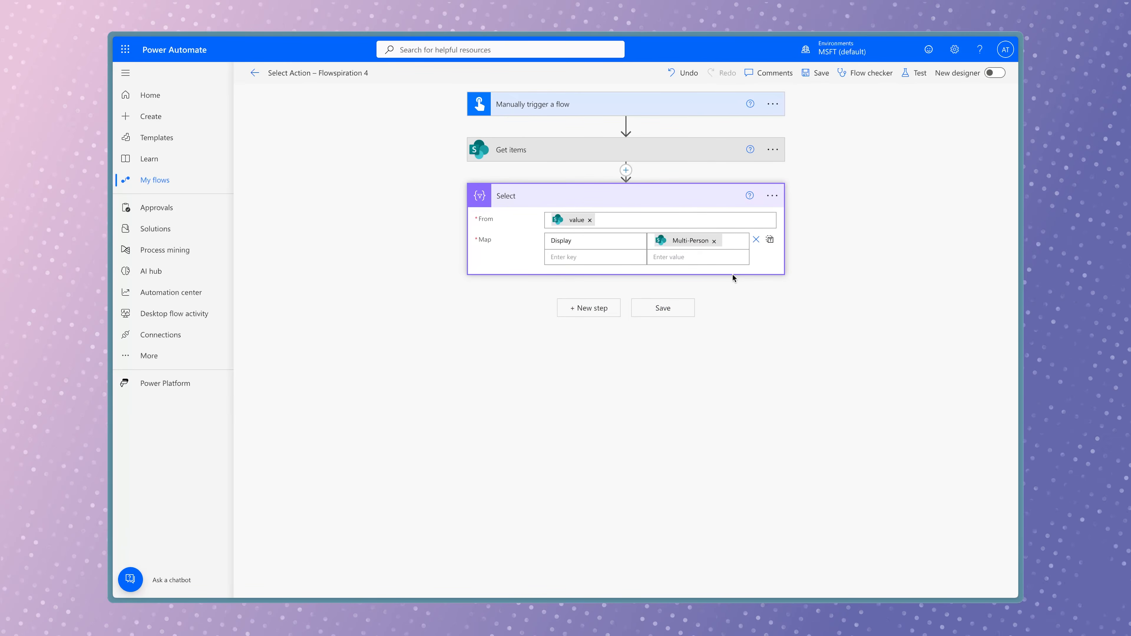
pyautogui.click(714, 241)
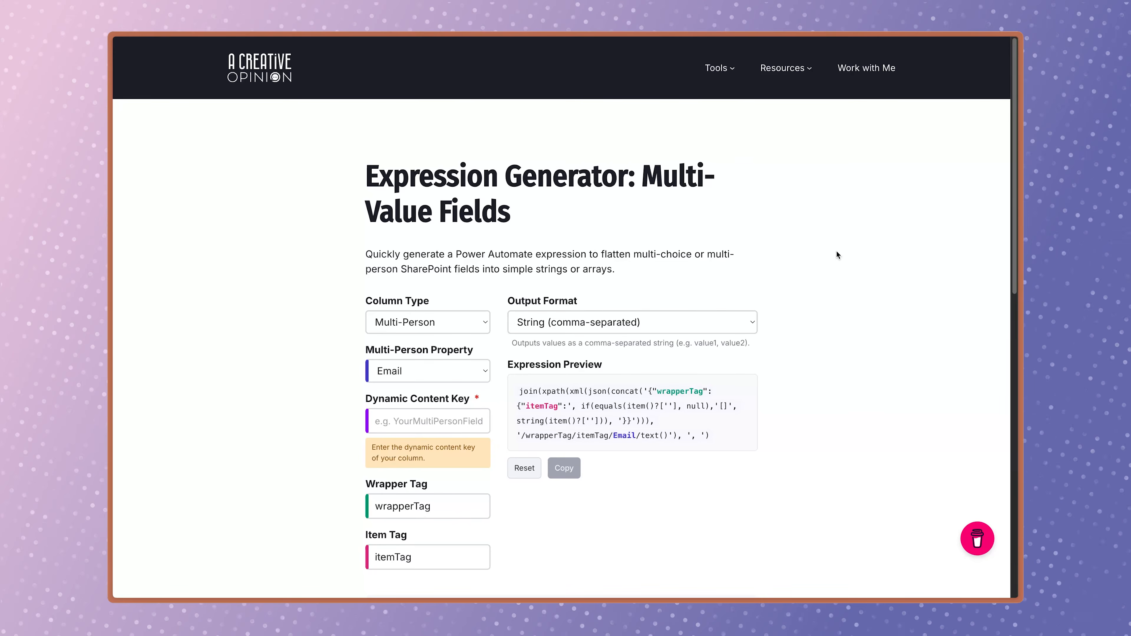
# In the Multi-Value Fields Expression Generator, configure a Multi-Person, comma-separated string expression with property DisplayName and key item()?['Multi_x002d_Person']
pyautogui.click(469, 324)
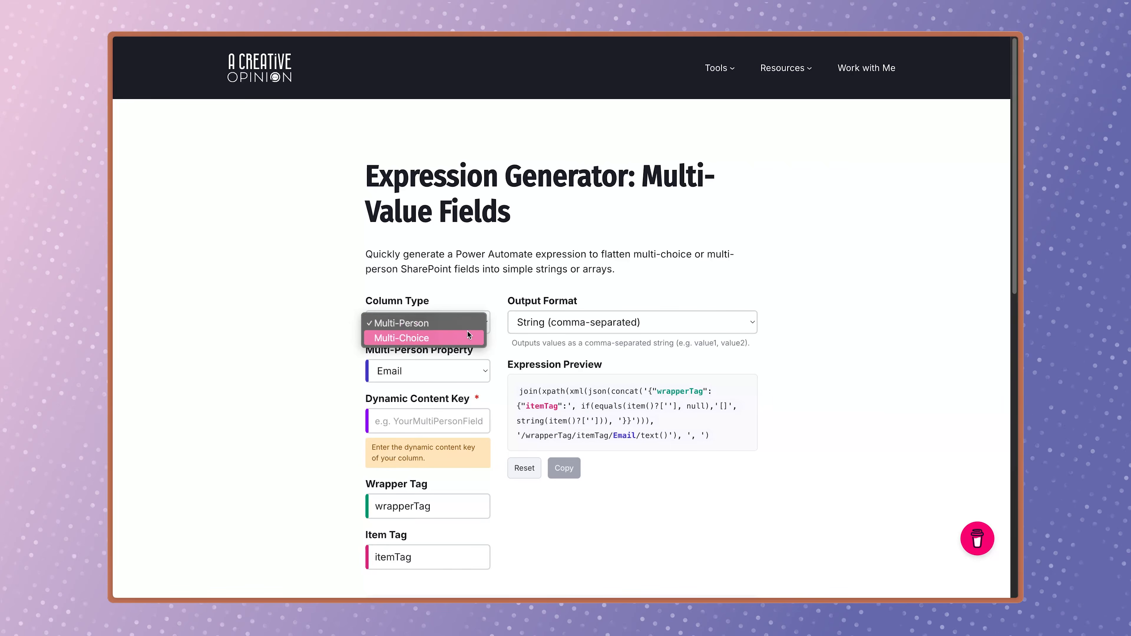
pyautogui.click(477, 310)
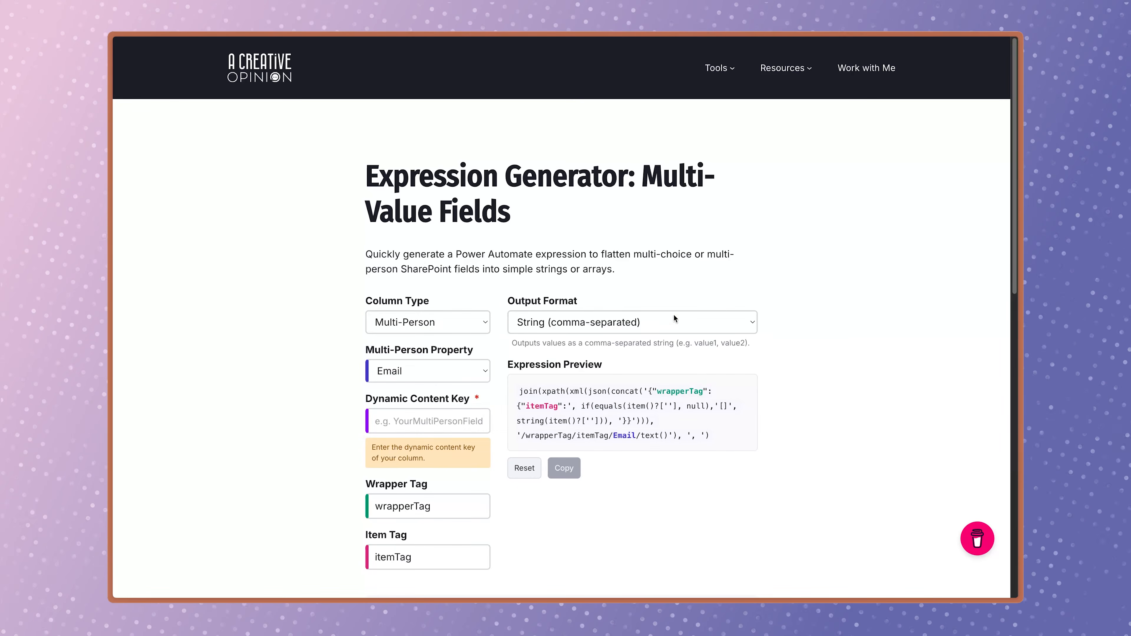
pyautogui.click(673, 315)
pyautogui.click(671, 321)
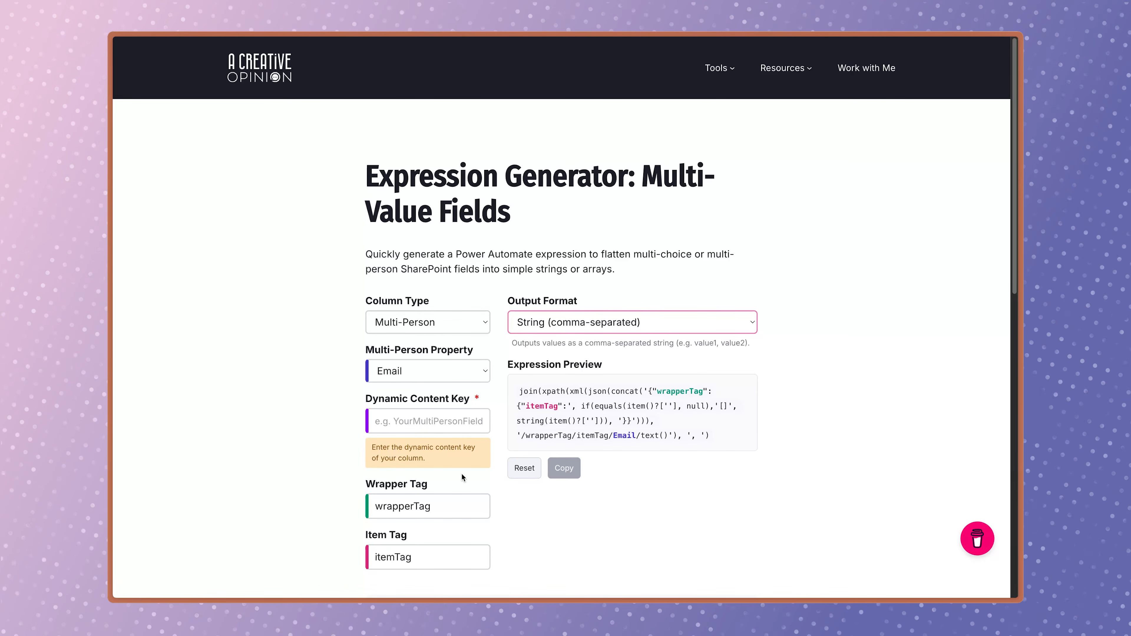
pyautogui.click(446, 371)
pyautogui.click(446, 387)
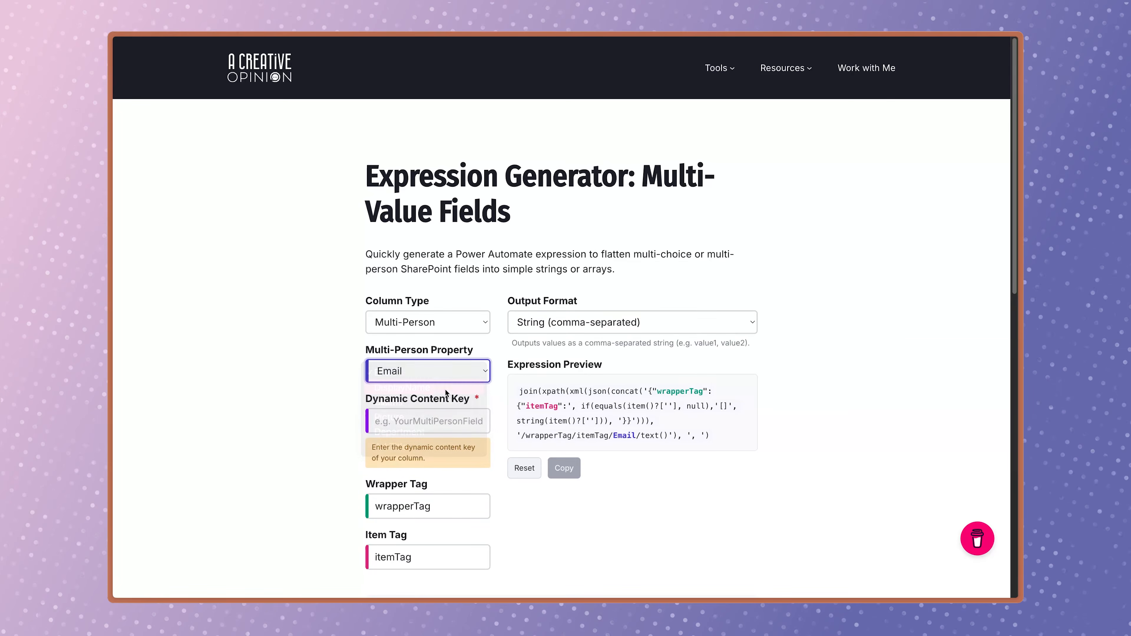
pyautogui.click(394, 420)
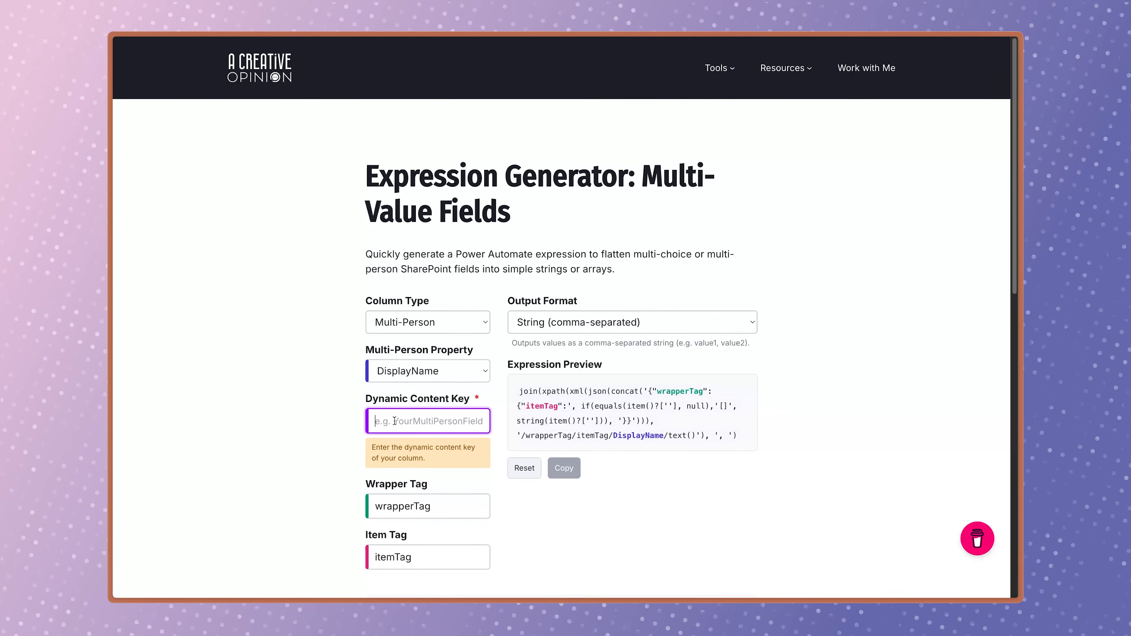
pyautogui.write("['Multi_x002d_Person']")
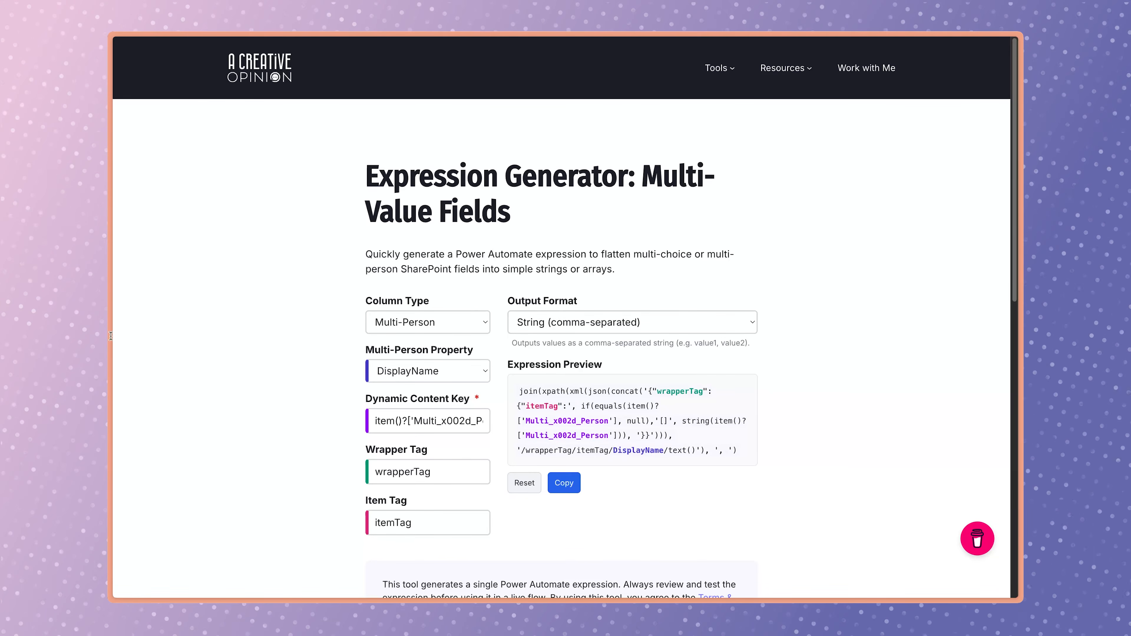
# Copy the generated DisplayName expression and insert it in Power Automate as the Display value of the Select action in Flowspiration 4
pyautogui.click(569, 486)
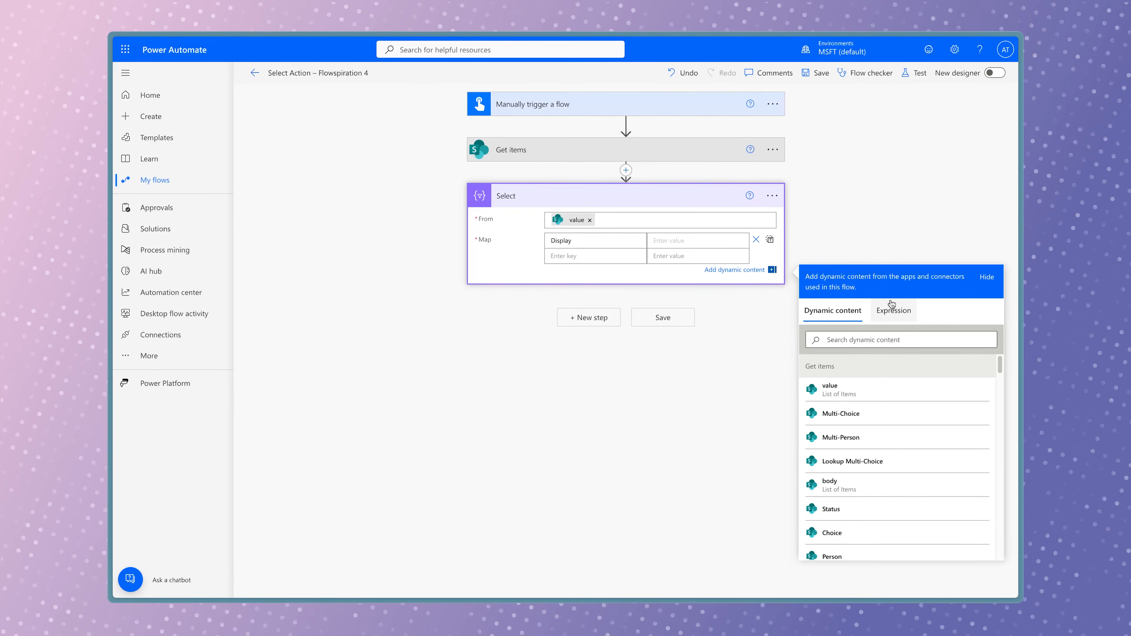
pyautogui.click(890, 304)
pyautogui.hotkey('ctrl', 'v')
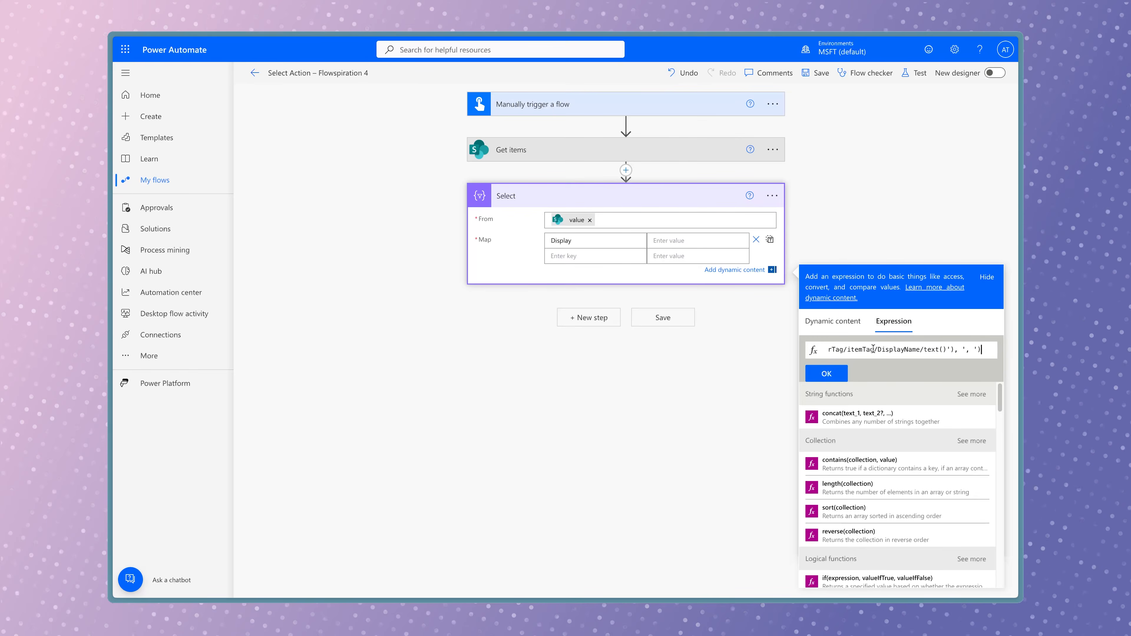
pyautogui.click(833, 375)
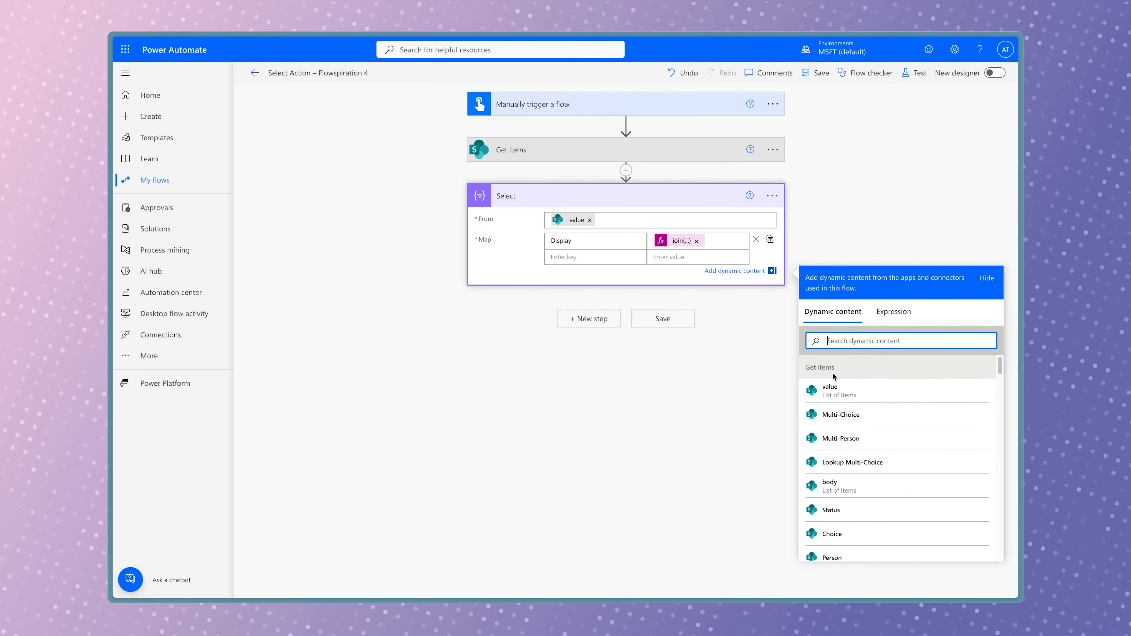
# Save and manually test Flowspiration 4, and examine the Display values in the Select action's output
pyautogui.click(914, 72)
pyautogui.click(844, 578)
pyautogui.click(874, 578)
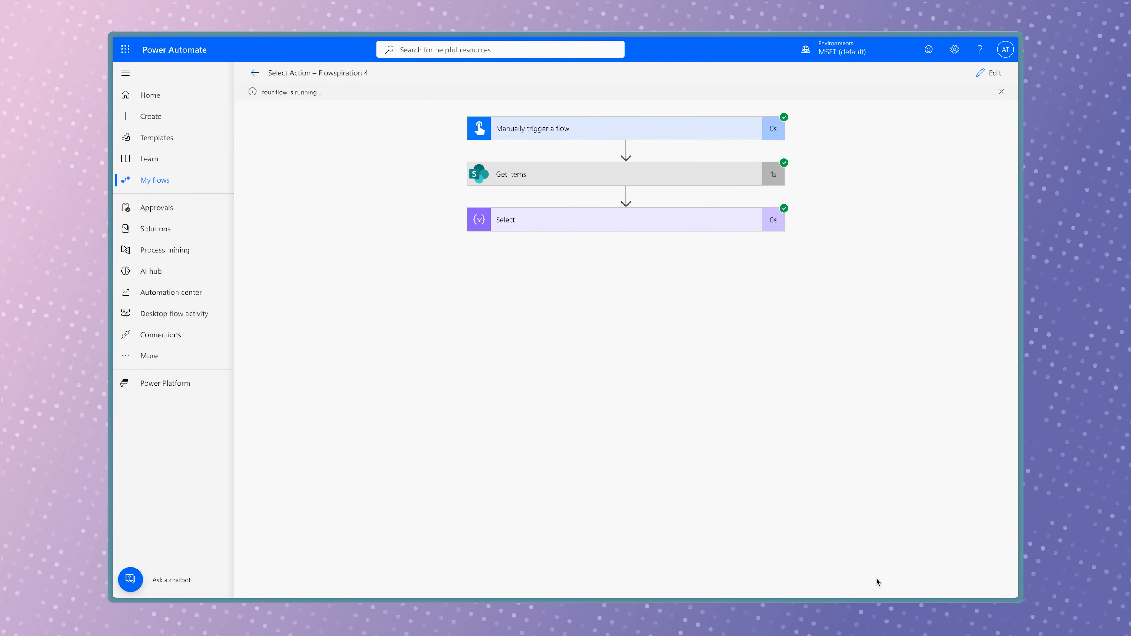
pyautogui.click(636, 225)
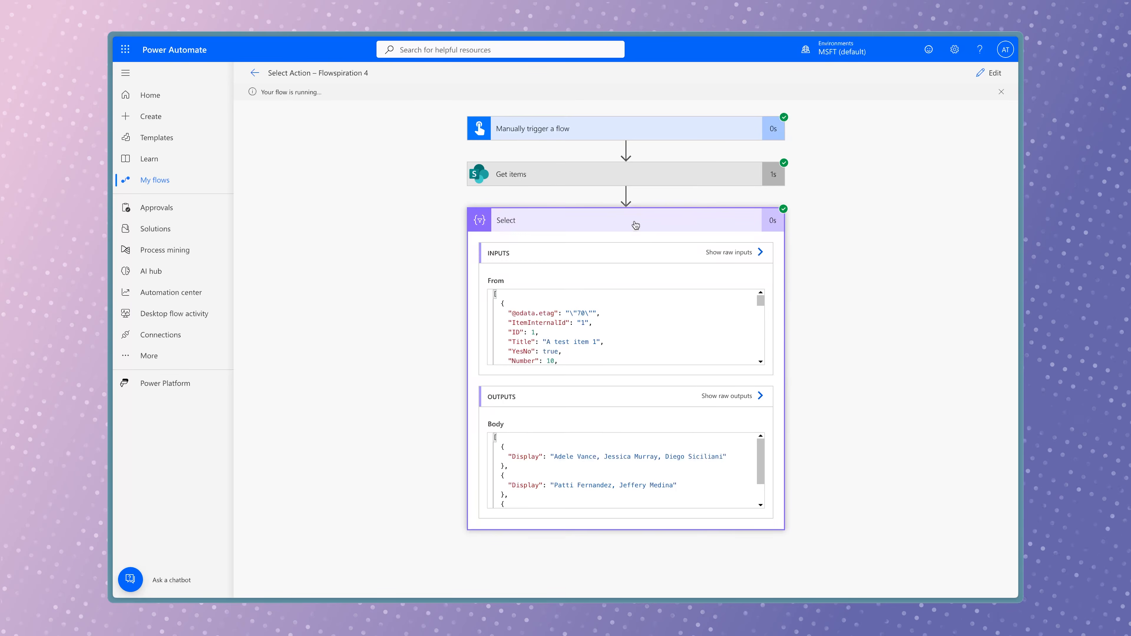
pyautogui.scroll(-2, 697, 483)
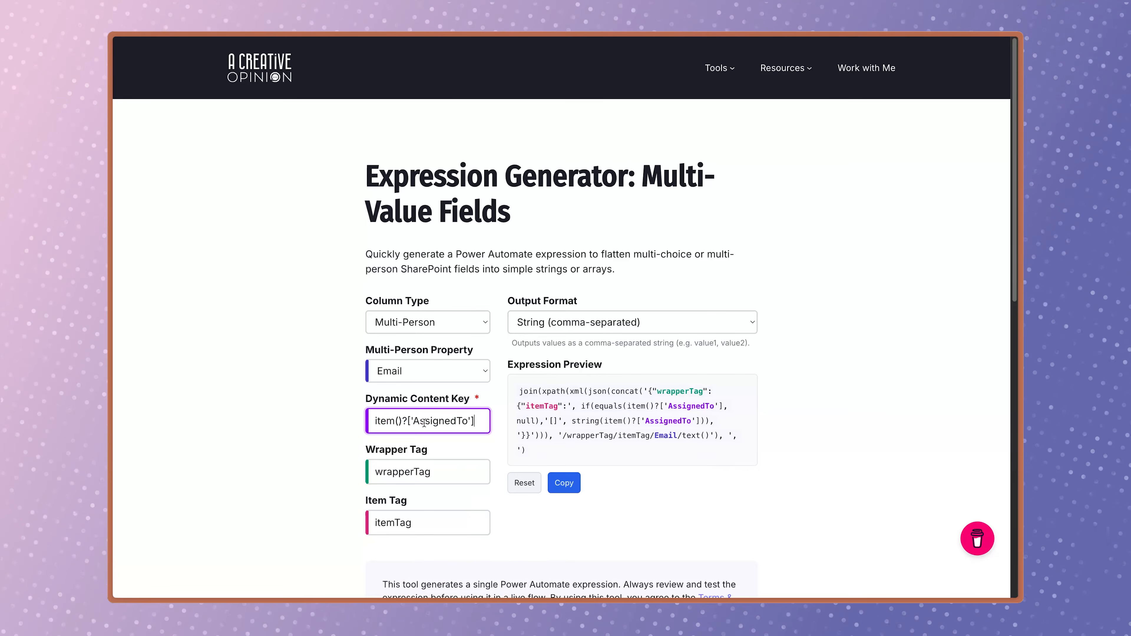
# Copy the generated AssignedTo Email expression and insert it into the text-mode Map of Select - Get Assigned To Users in Power Automate's Flowspiration 5
pyautogui.click(572, 485)
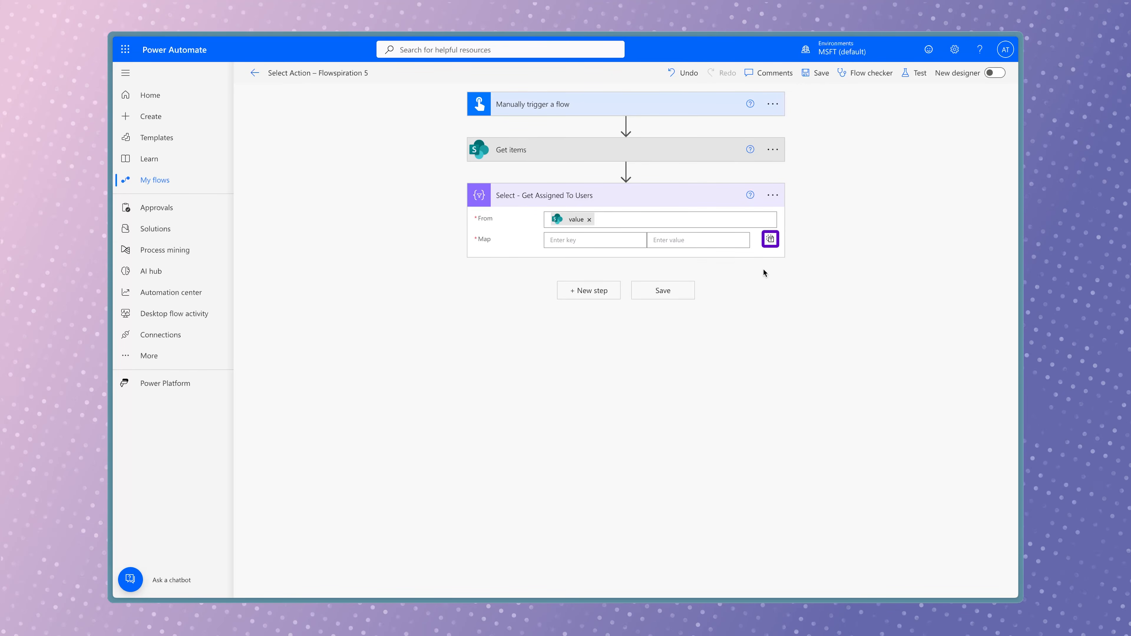
pyautogui.click(770, 239)
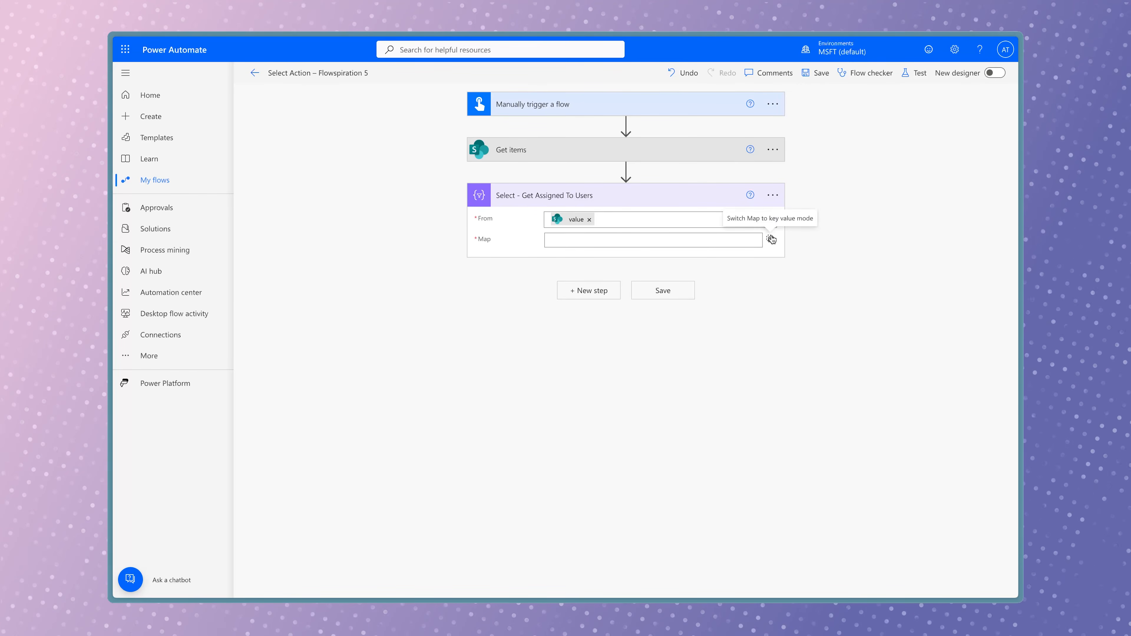
pyautogui.click(706, 240)
pyautogui.click(873, 305)
pyautogui.hotkey('ctrl', 'v')
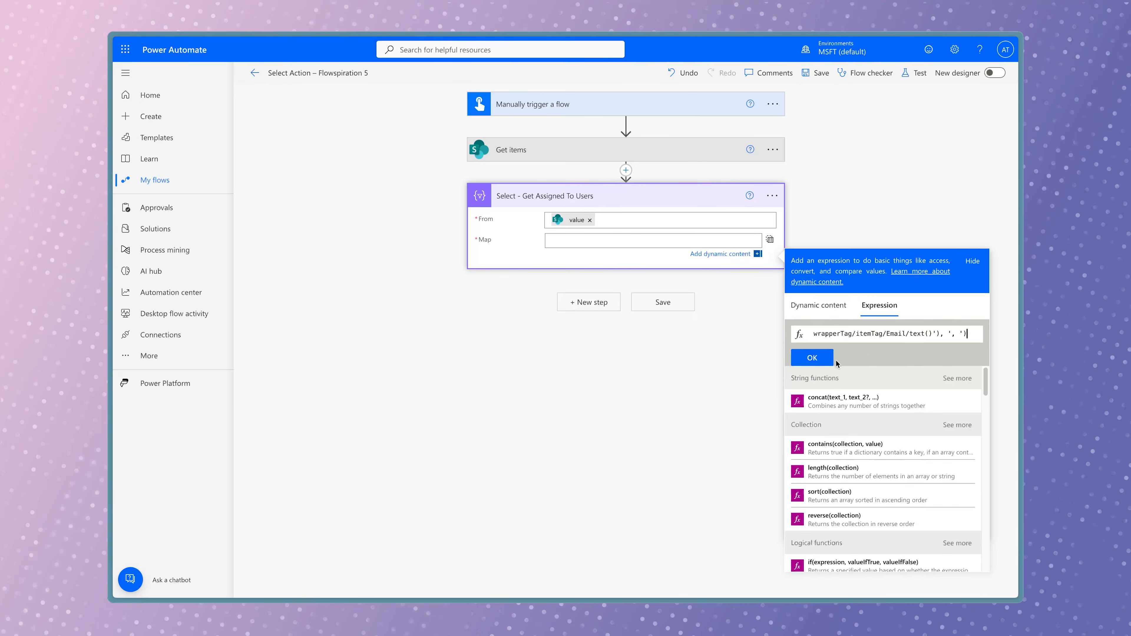
pyautogui.click(819, 360)
# Run a manual test of Flowspiration 5 and examine the full output of Select - Get Assigned To Users
pyautogui.click(915, 75)
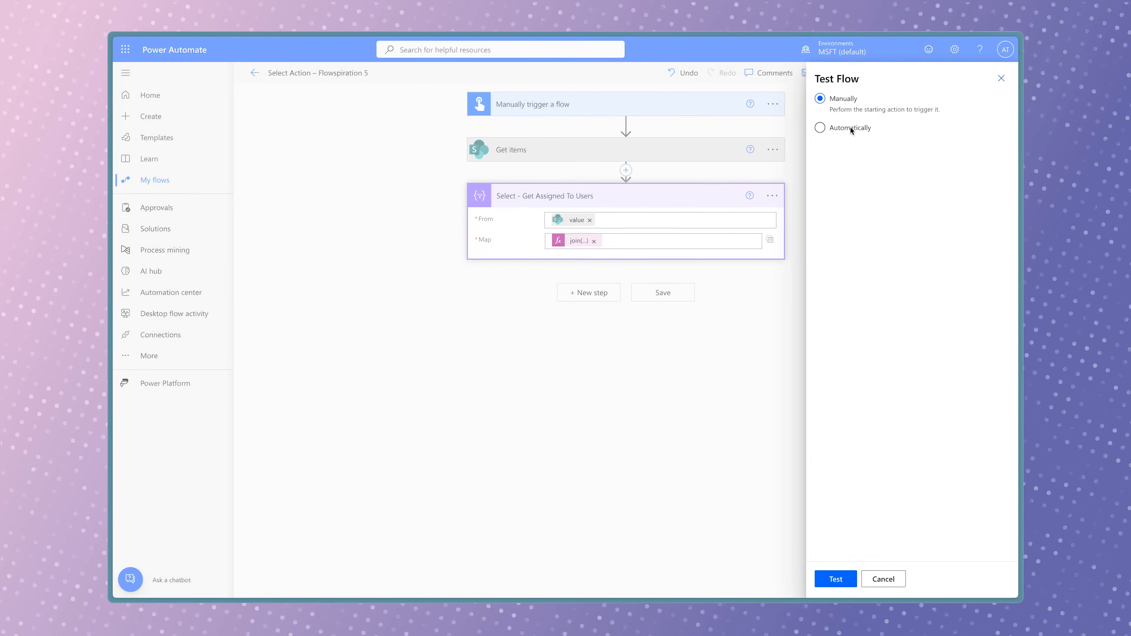
pyautogui.click(835, 579)
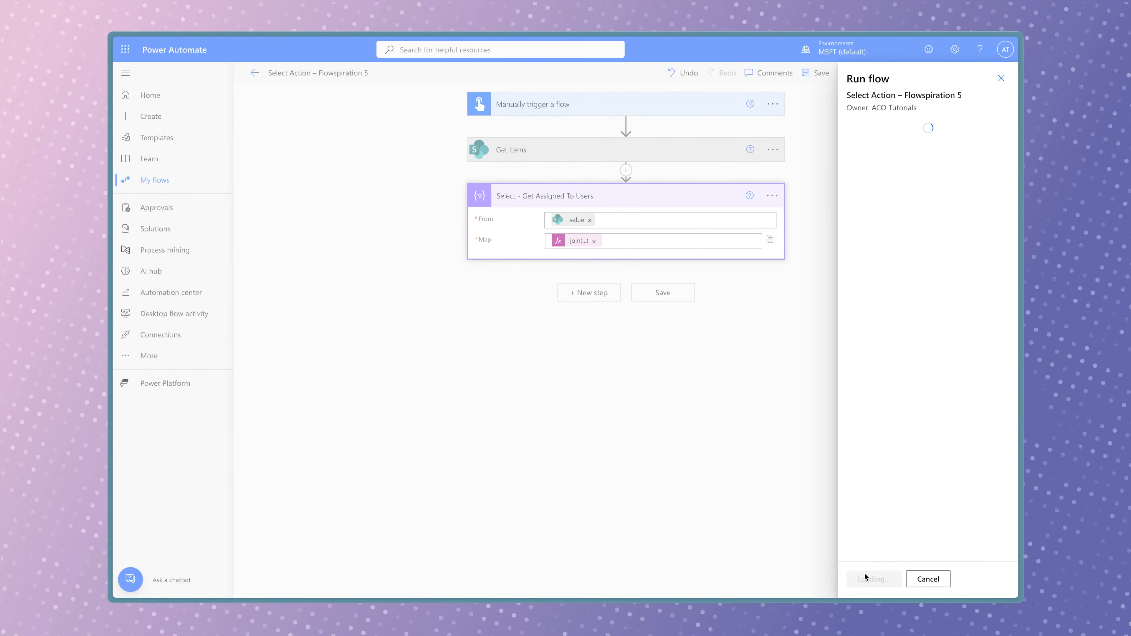
pyautogui.click(872, 579)
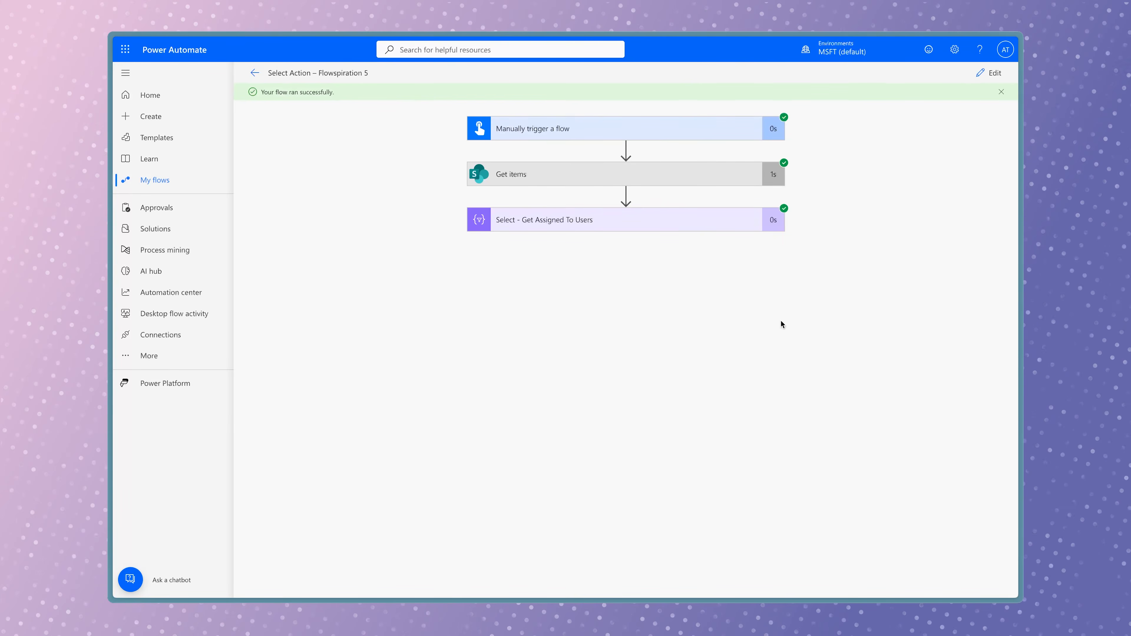
pyautogui.click(698, 222)
pyautogui.scroll(-5, 740, 460)
pyautogui.scroll(-3, 740, 461)
pyautogui.hscroll(5, 740, 461)
pyautogui.hscroll(3, 740, 460)
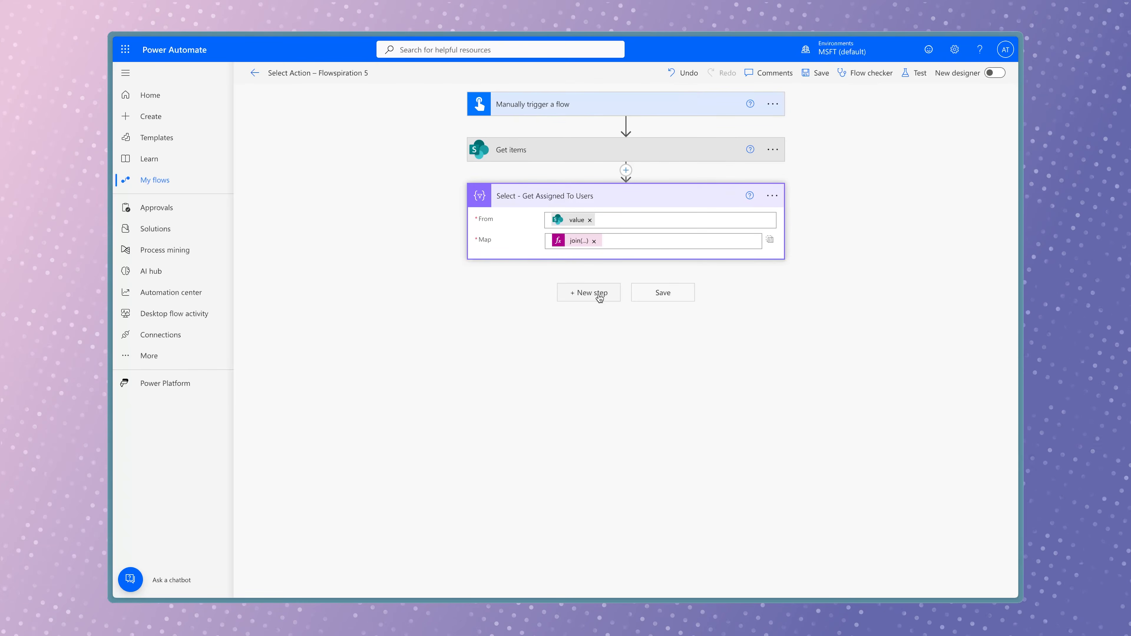
# Add a Data Operation Join action that joins the Output of Select - Get Assigned To Users with a comma and space
pyautogui.click(599, 293)
pyautogui.write('join')
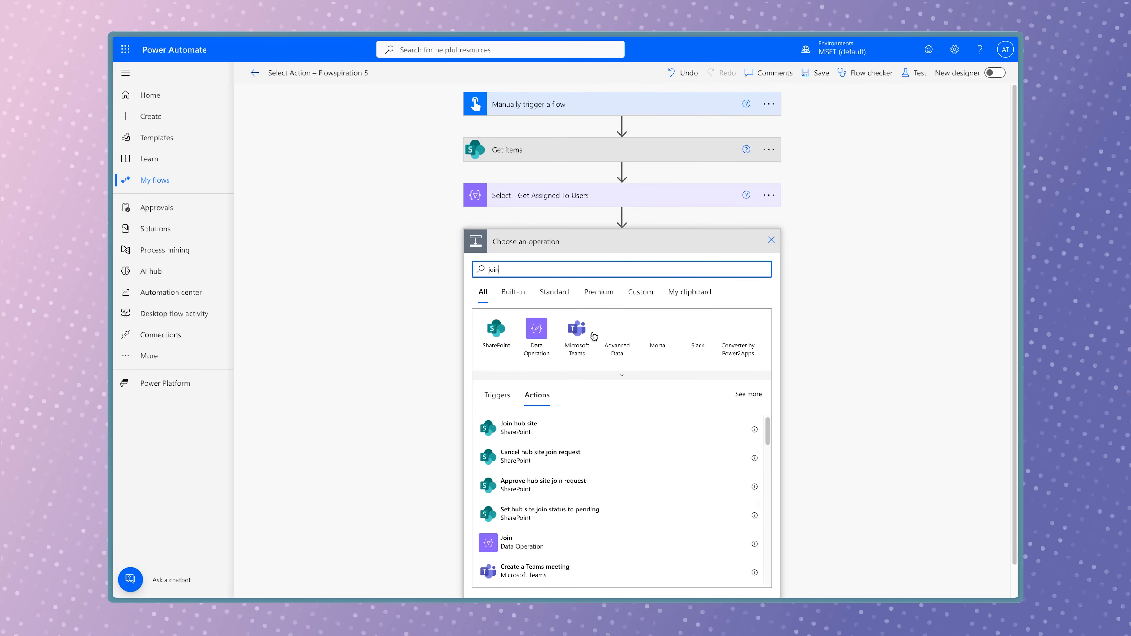
pyautogui.click(593, 538)
pyautogui.click(652, 264)
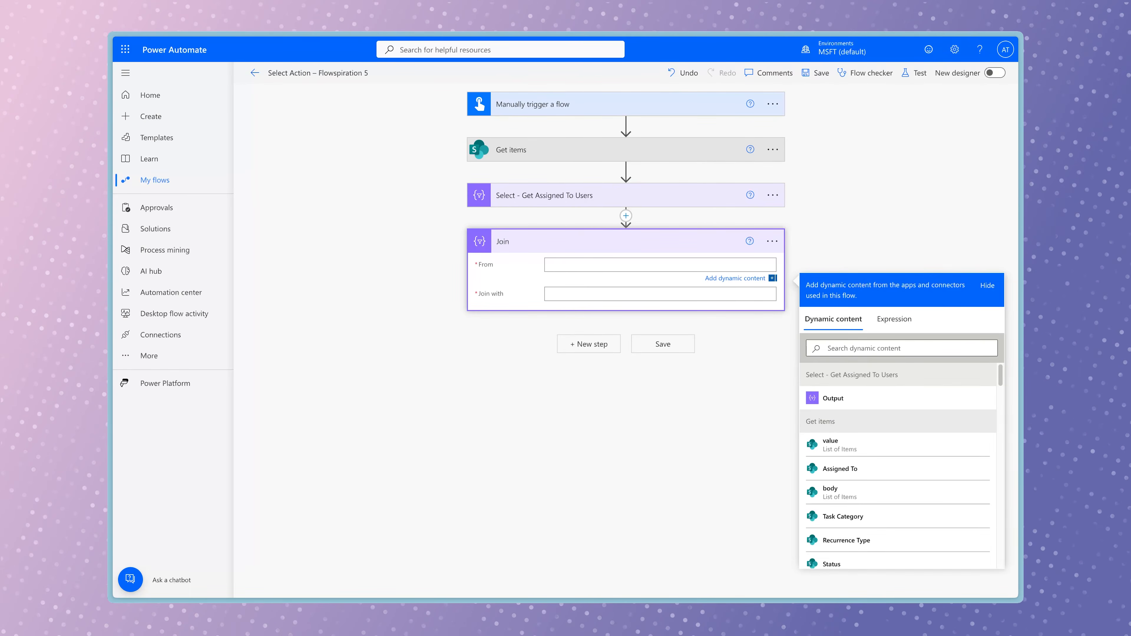
pyautogui.click(876, 398)
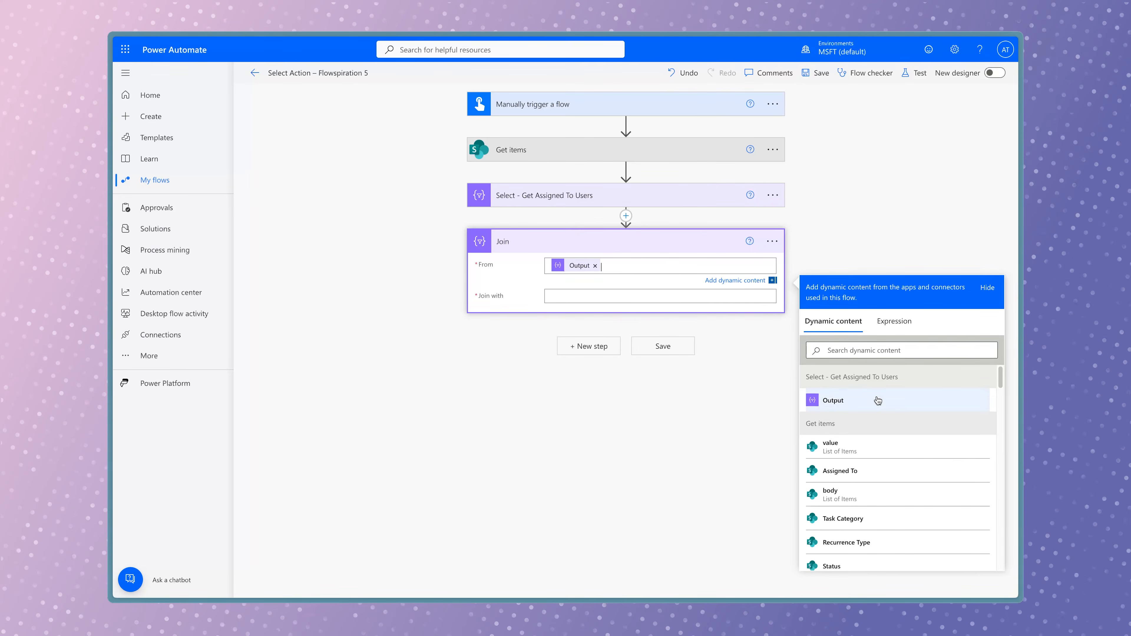
pyautogui.click(584, 298)
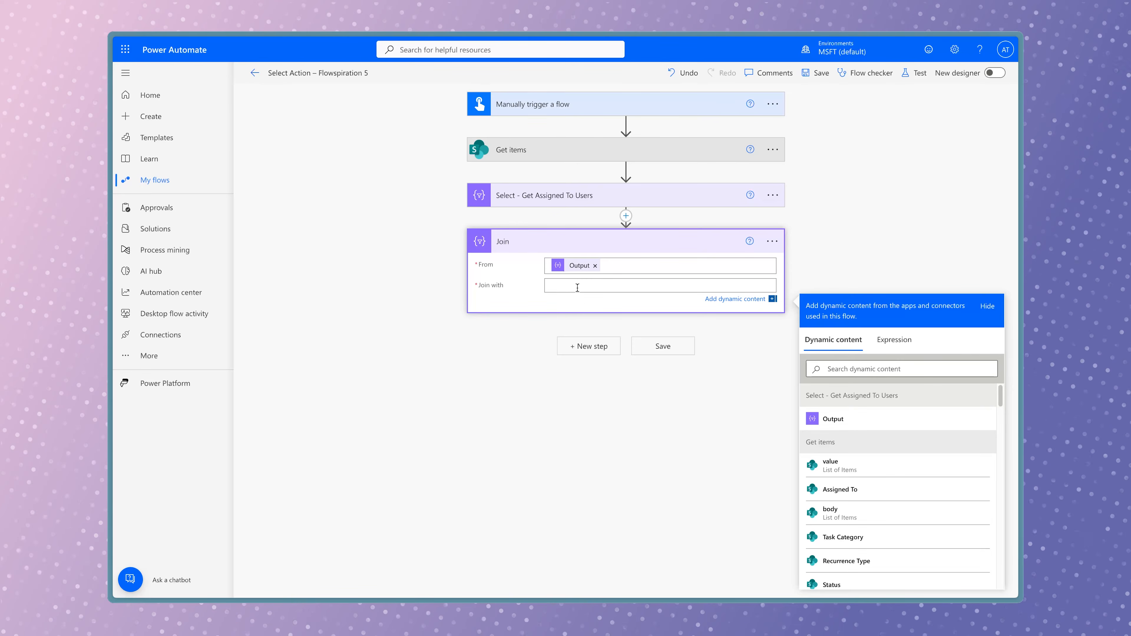
# Save and manually test the flow with the Join action, and examine the joined string in its output
pyautogui.click(918, 73)
pyautogui.click(848, 577)
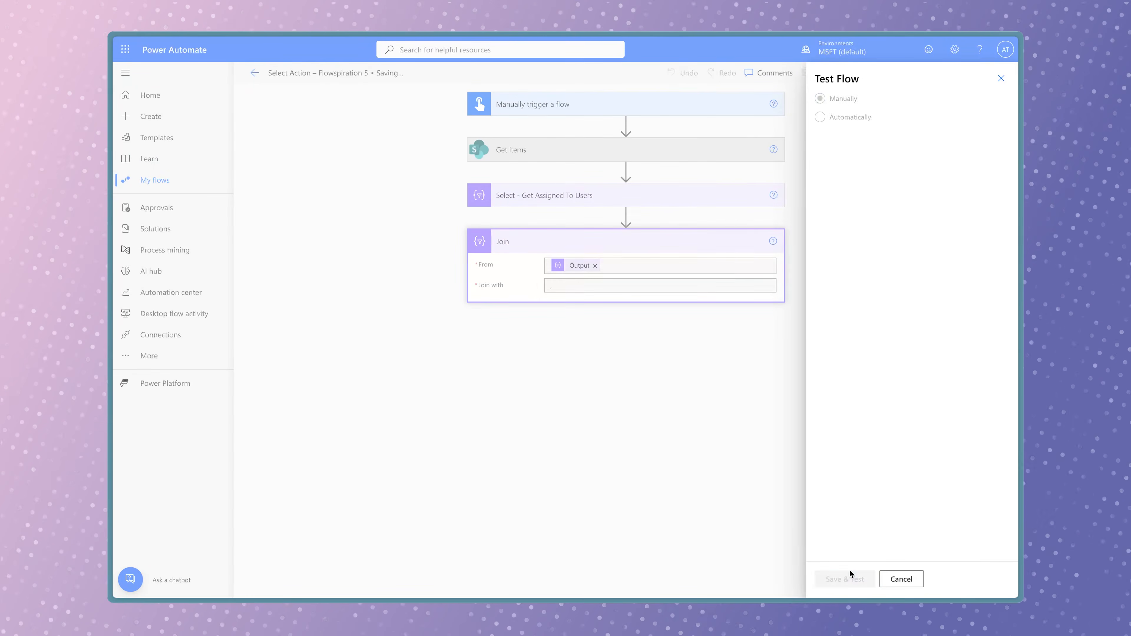
pyautogui.click(873, 579)
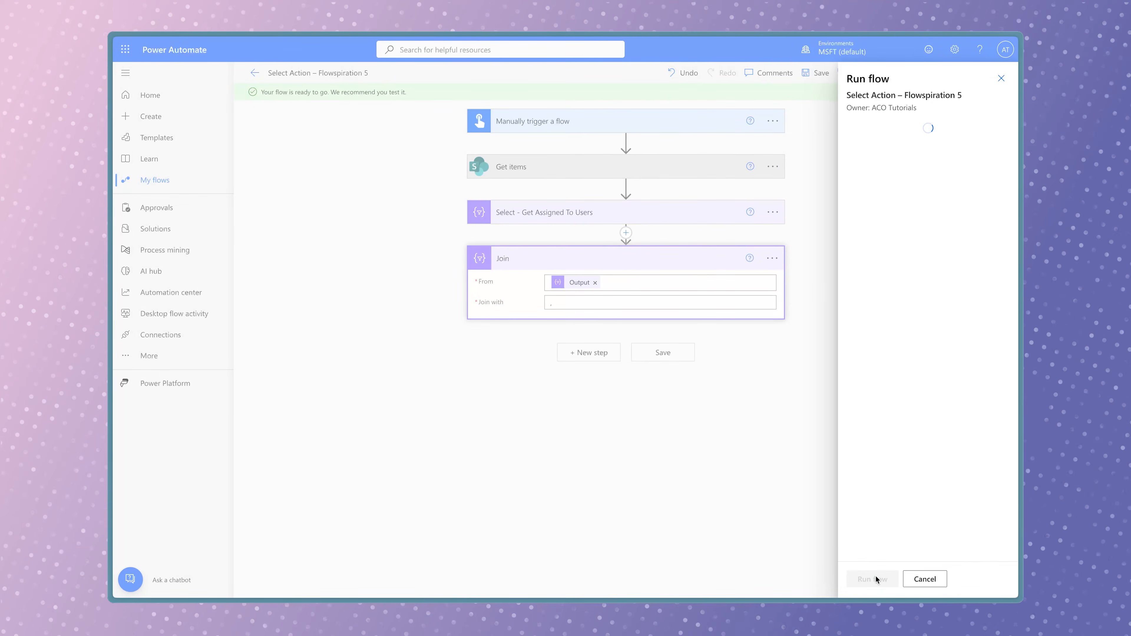
pyautogui.click(873, 579)
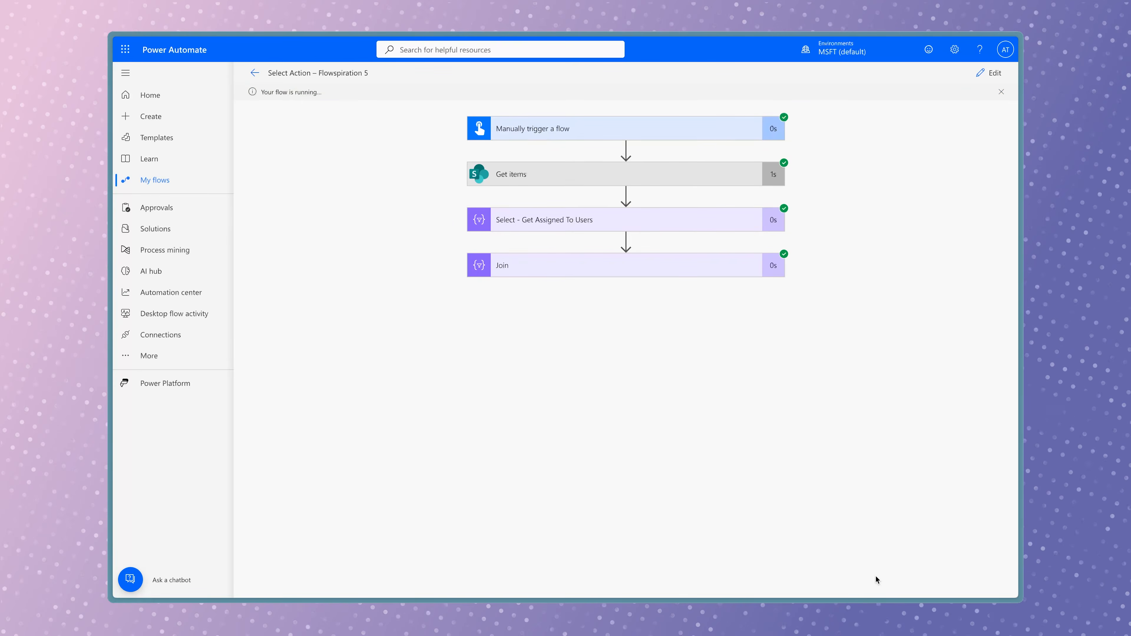
pyautogui.click(607, 274)
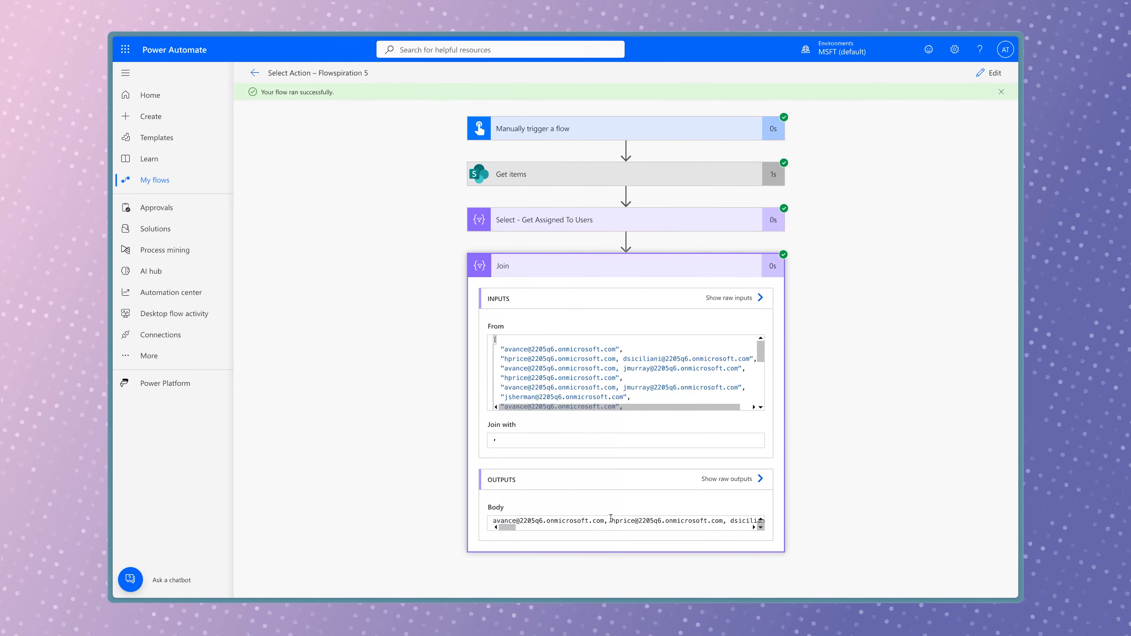
# Reopen the flow for editing, add a Compose action after Join, and rename it Compose - Assigned To Array
pyautogui.click(987, 72)
pyautogui.click(596, 339)
pyautogui.write('compose')
pyautogui.click(552, 473)
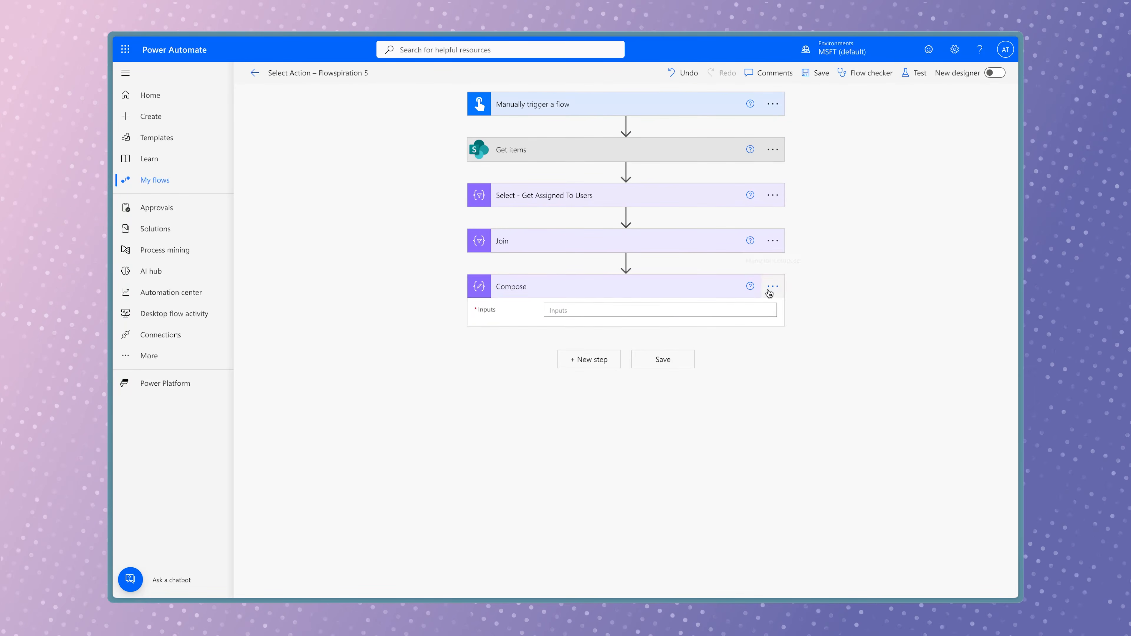
pyautogui.click(770, 289)
pyautogui.click(804, 324)
pyautogui.click(625, 285)
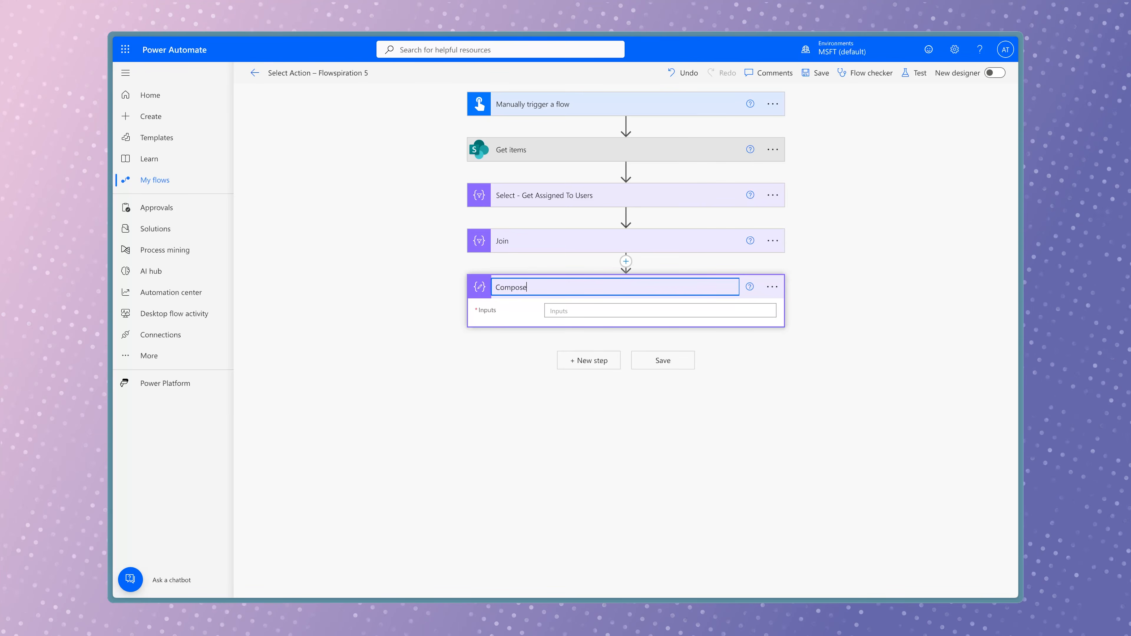
pyautogui.write('- Assigned To Array')
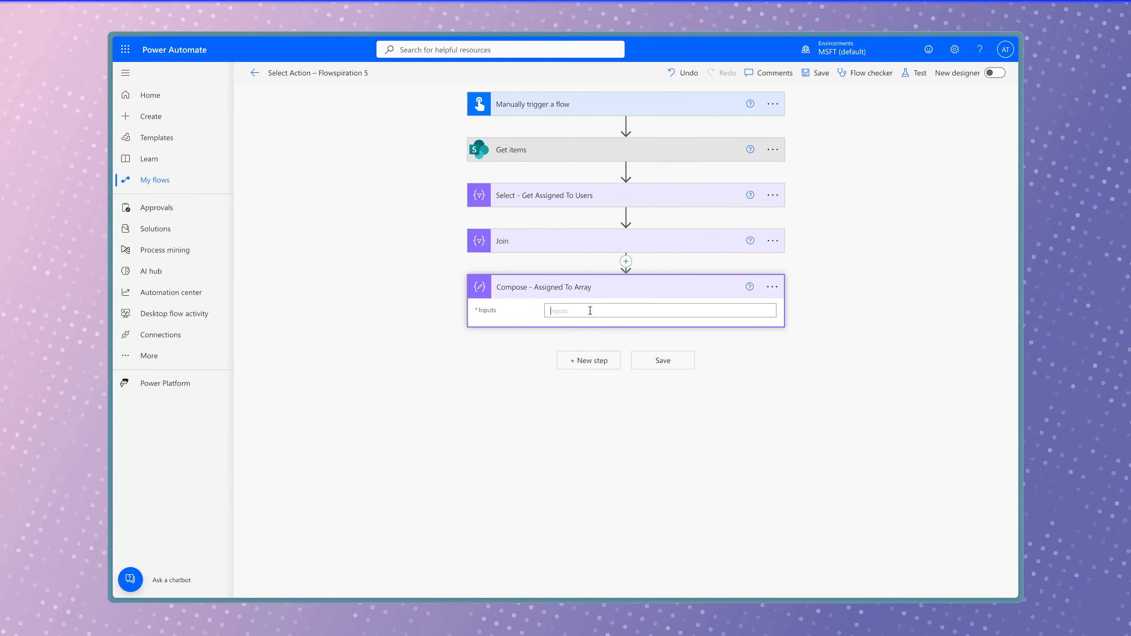
# Set the Inputs of Compose - Assigned To Array to the expression split(body('Join'),', ')
pyautogui.click(555, 310)
pyautogui.click(894, 376)
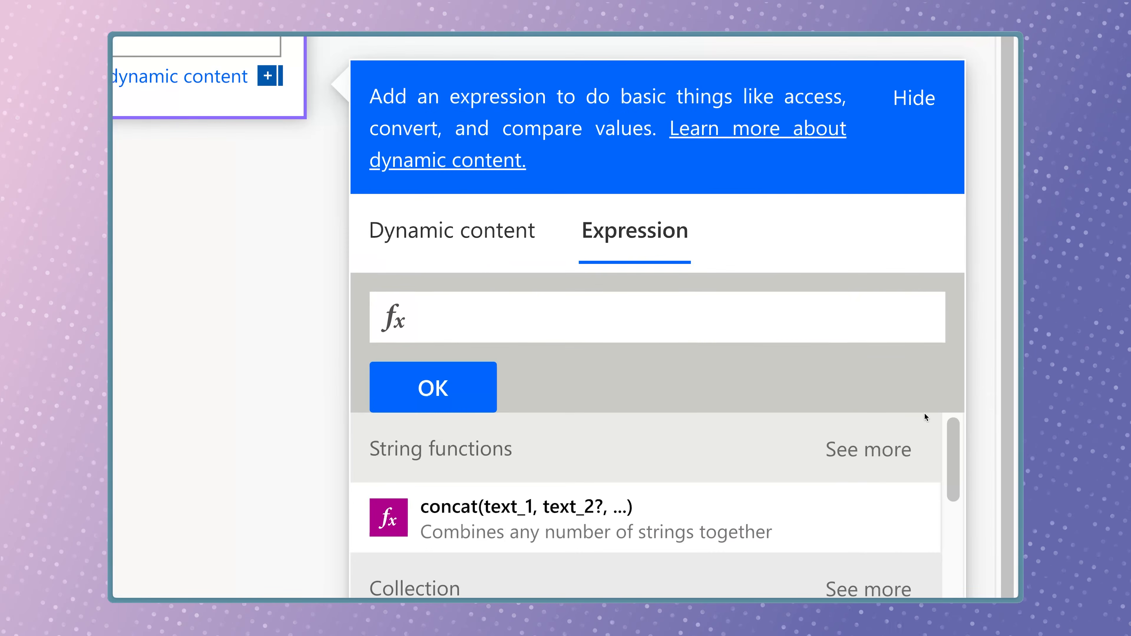
pyautogui.write('split')
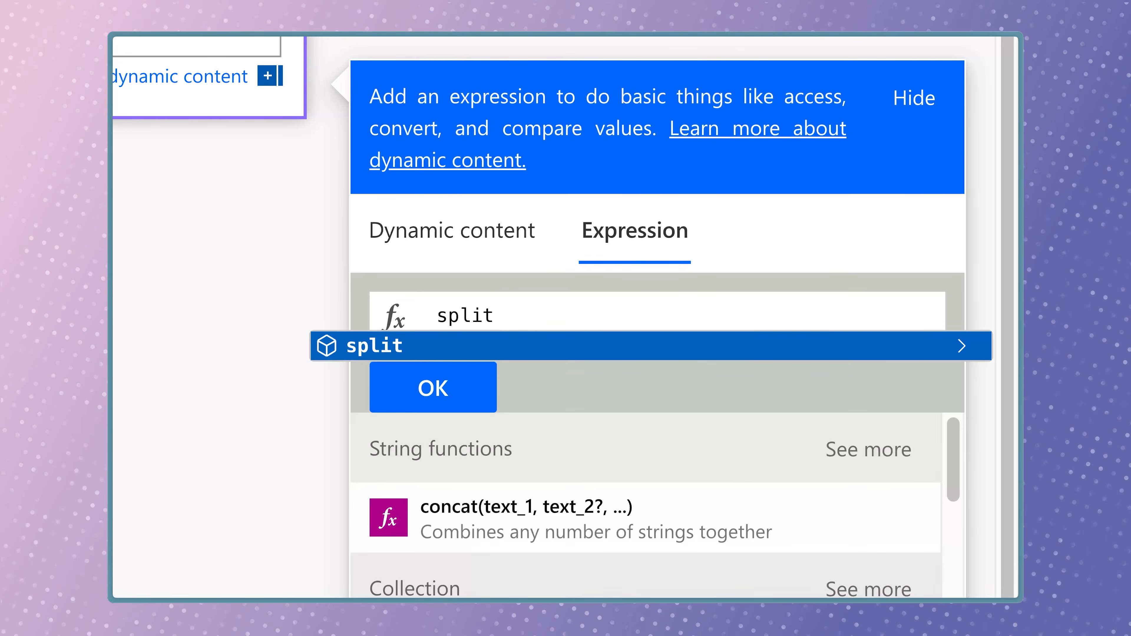
pyautogui.press('Escape')
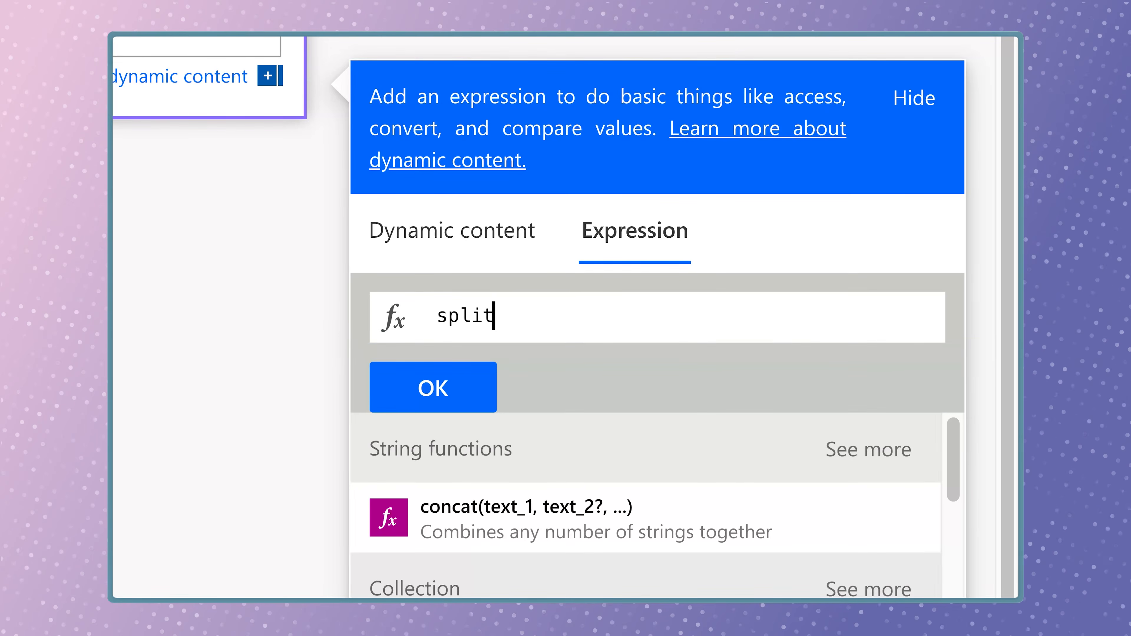
pyautogui.write('(')
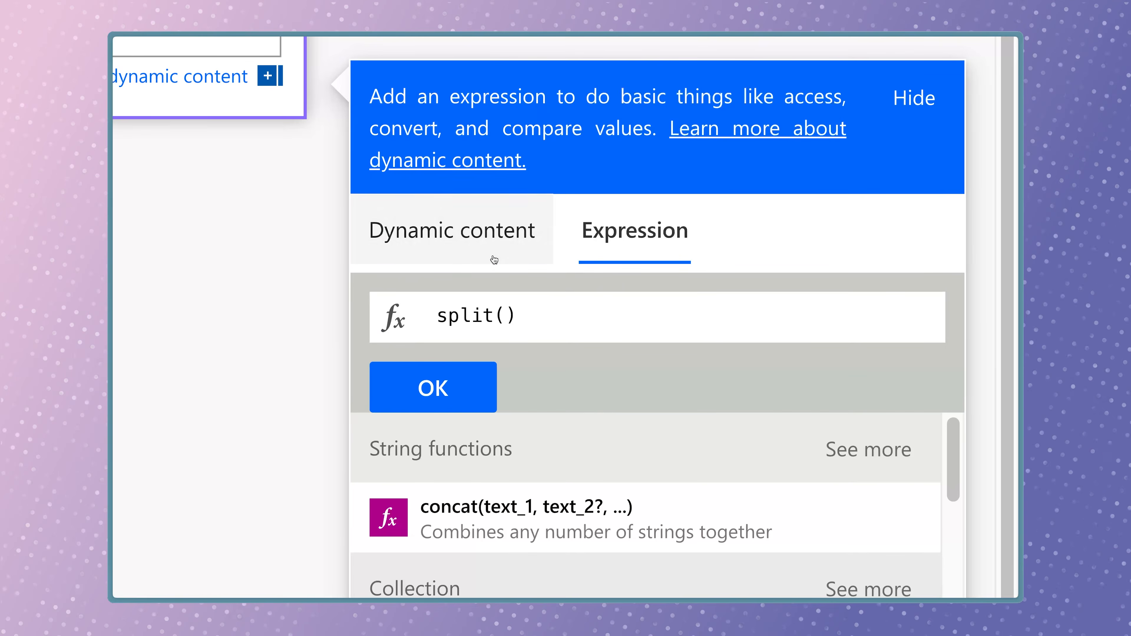
pyautogui.click(494, 257)
pyautogui.click(691, 485)
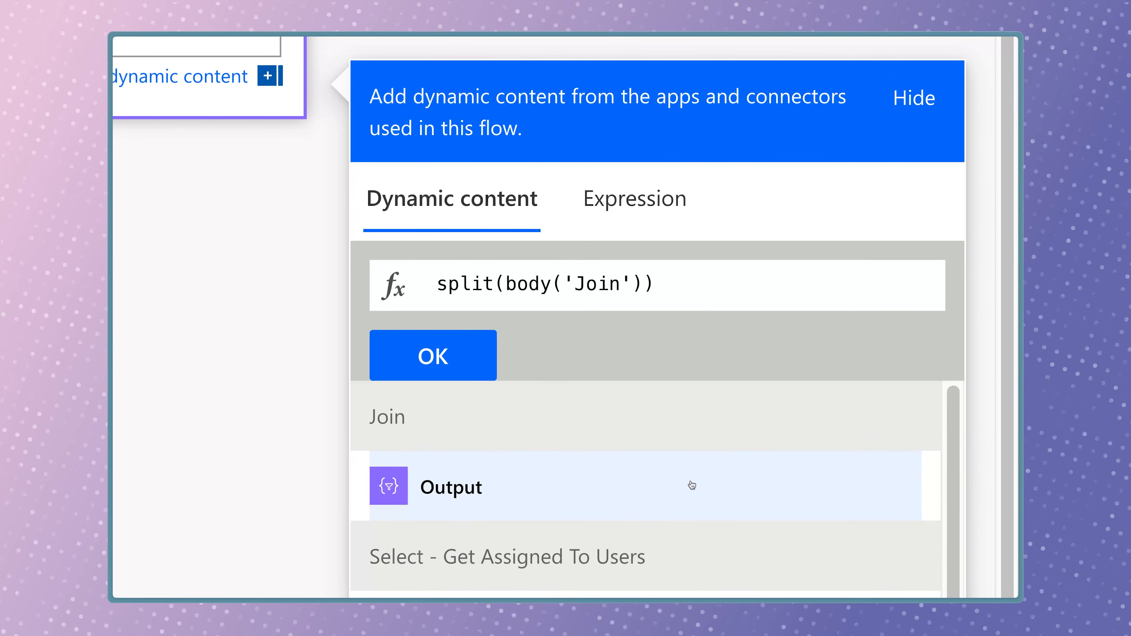
pyautogui.write(',')
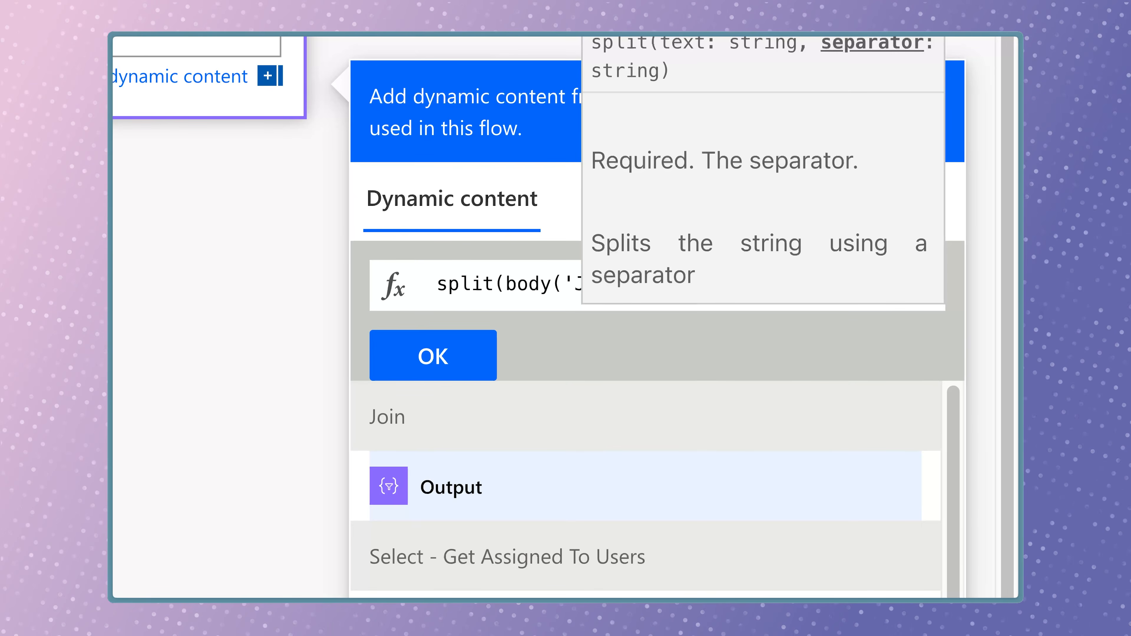
pyautogui.write("'),")
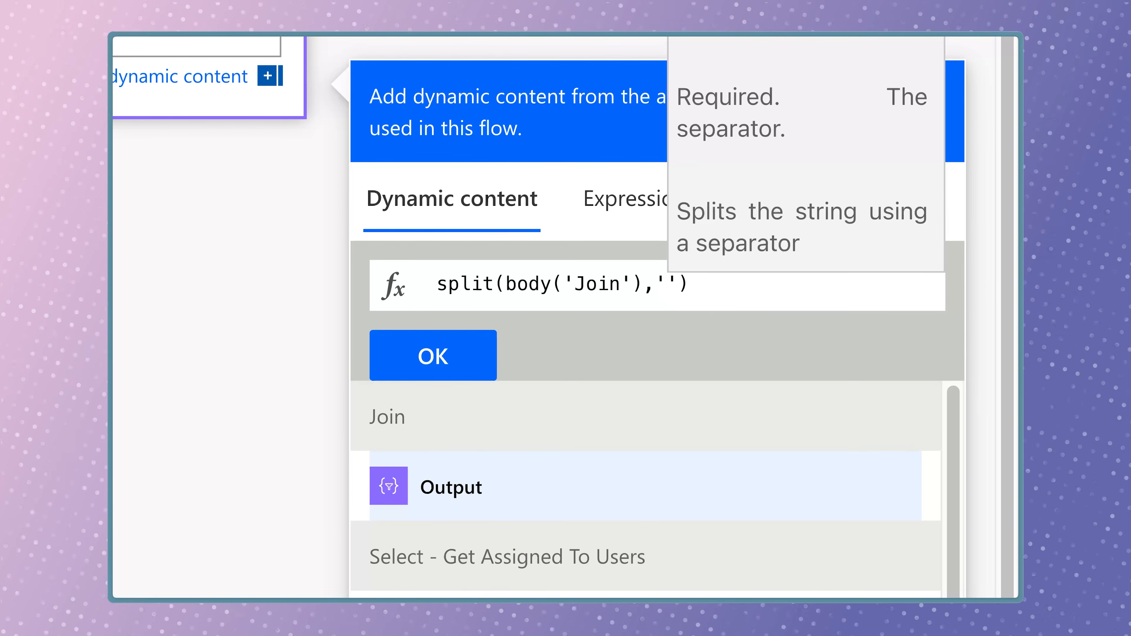
pyautogui.write(',')
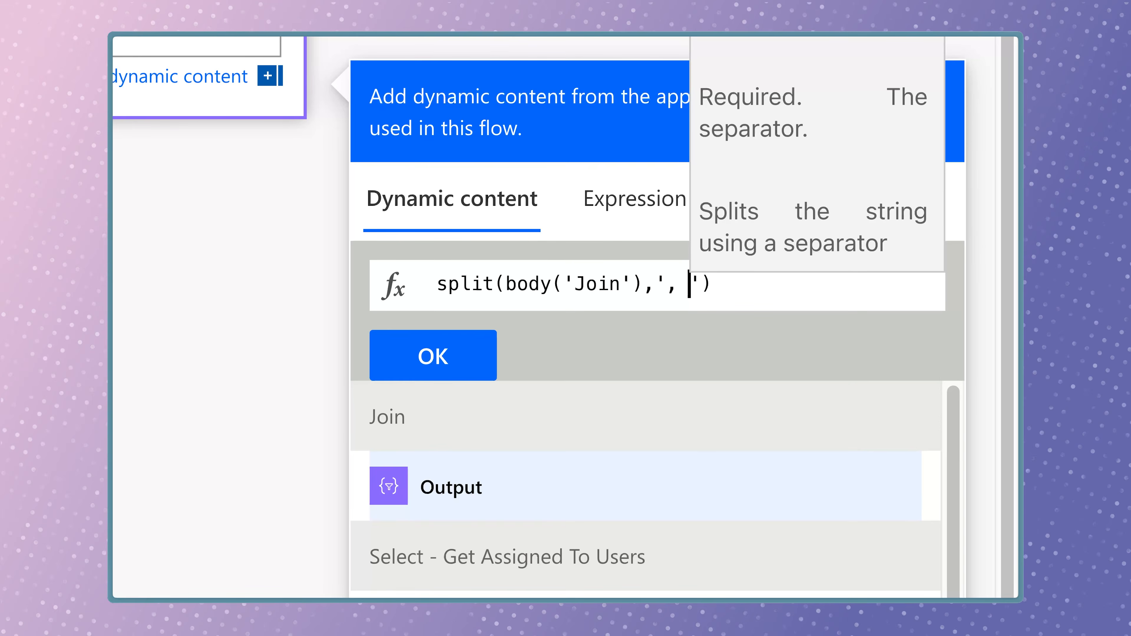
pyautogui.click(466, 374)
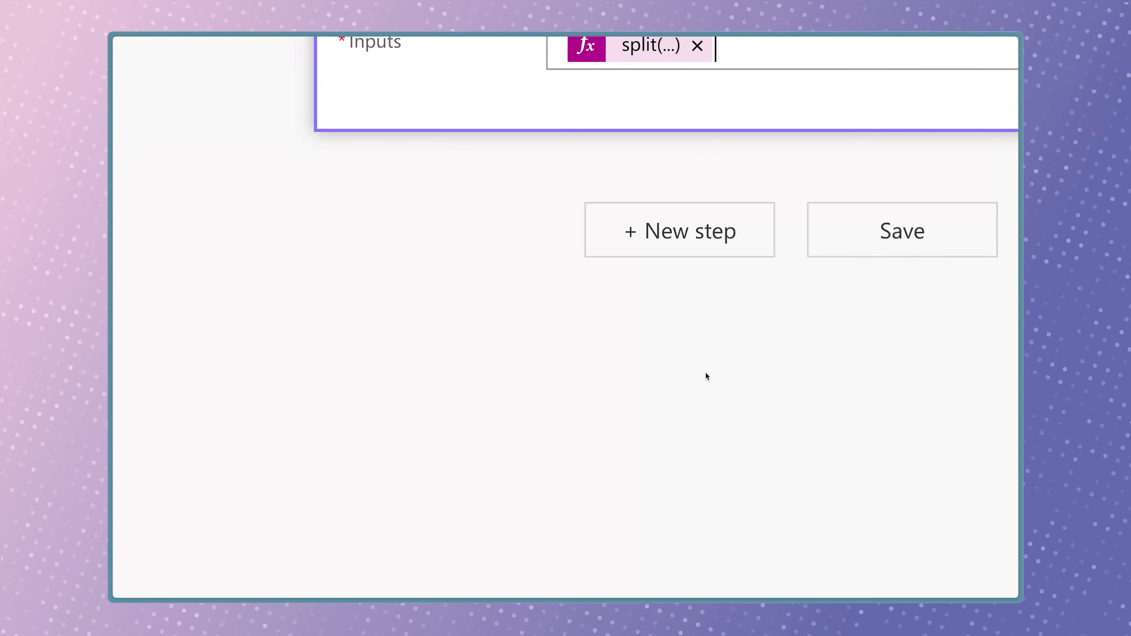
# Save Flowspiration 5 with the Compose action and run it as a manual test
pyautogui.click(916, 72)
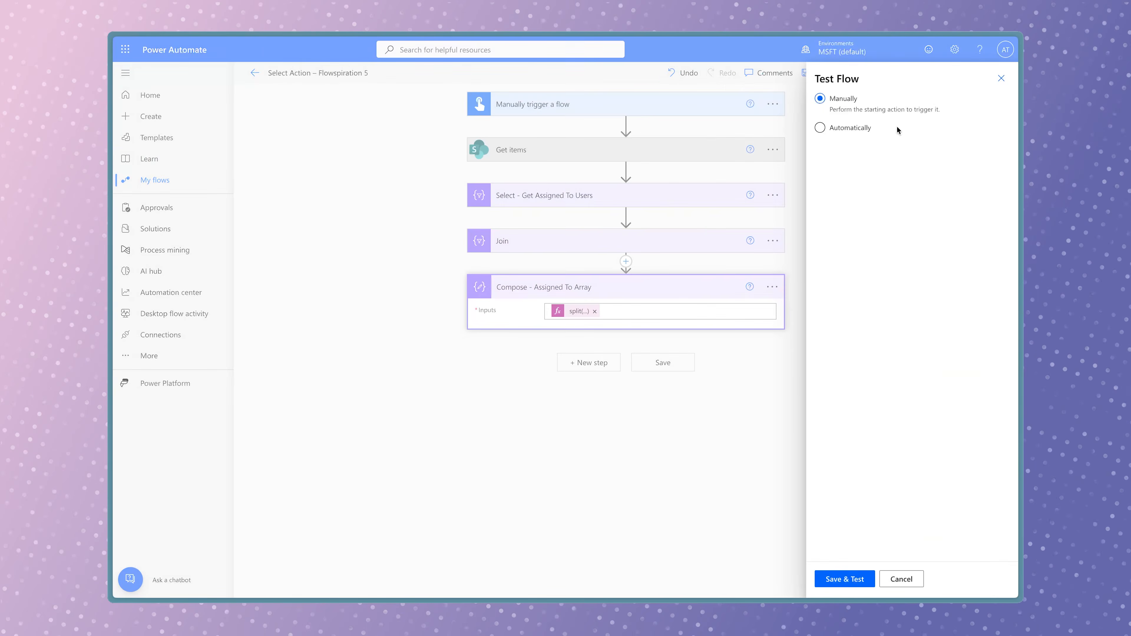
pyautogui.click(857, 579)
pyautogui.click(865, 580)
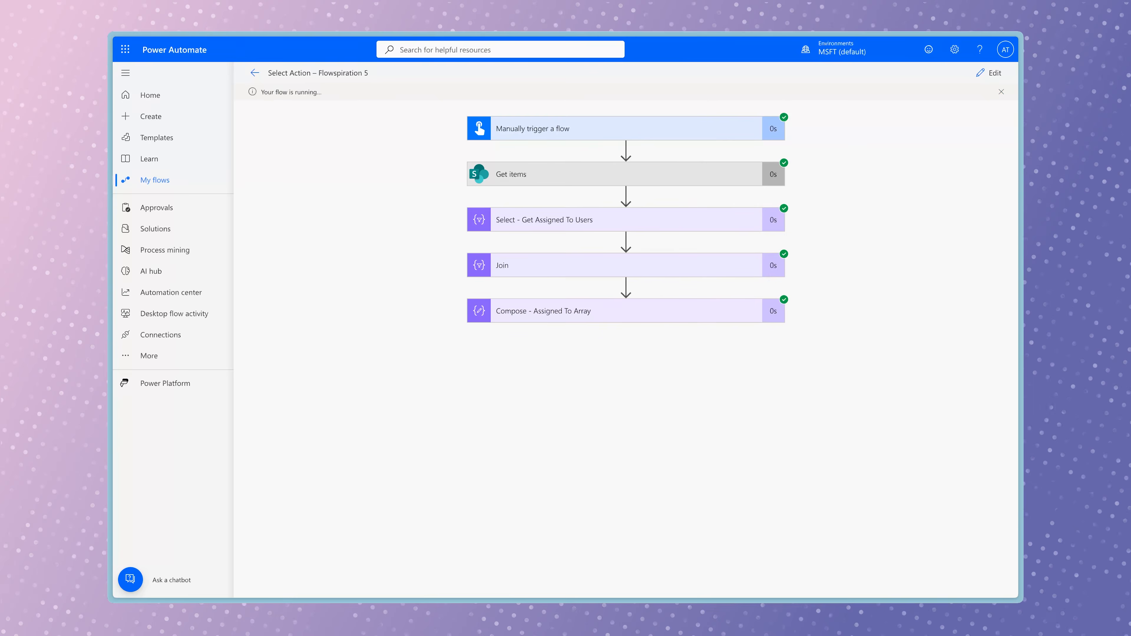
# Examine the full list of email addresses in the run output of Compose - Assigned To Array
pyautogui.click(678, 317)
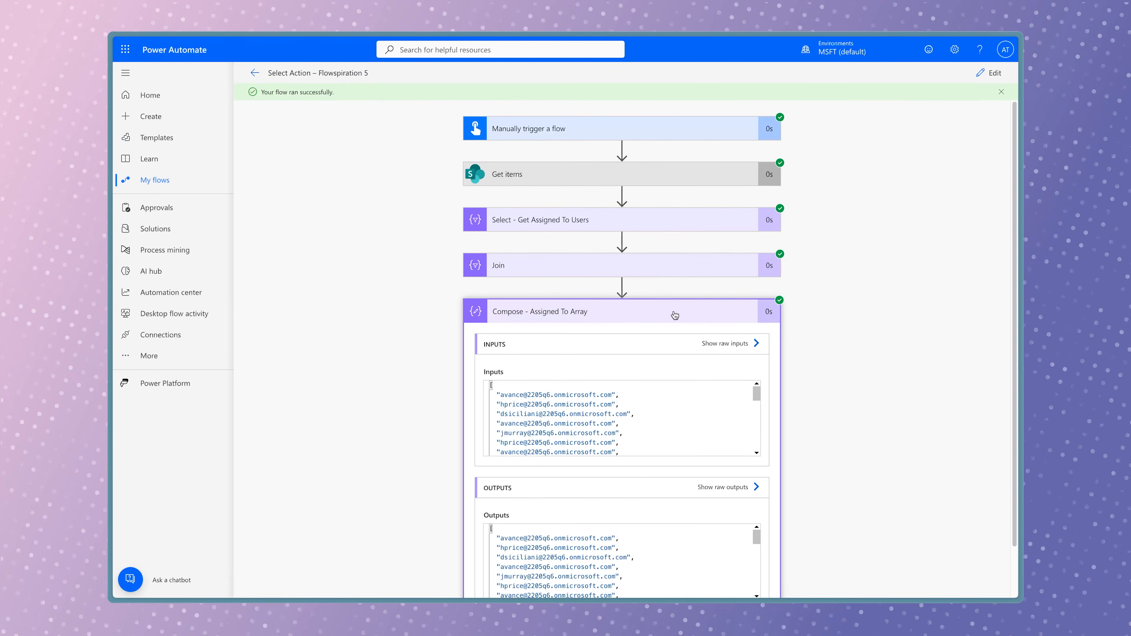
pyautogui.scroll(-1, 896, 348)
pyautogui.scroll(-1, 697, 506)
pyautogui.scroll(-6, 697, 505)
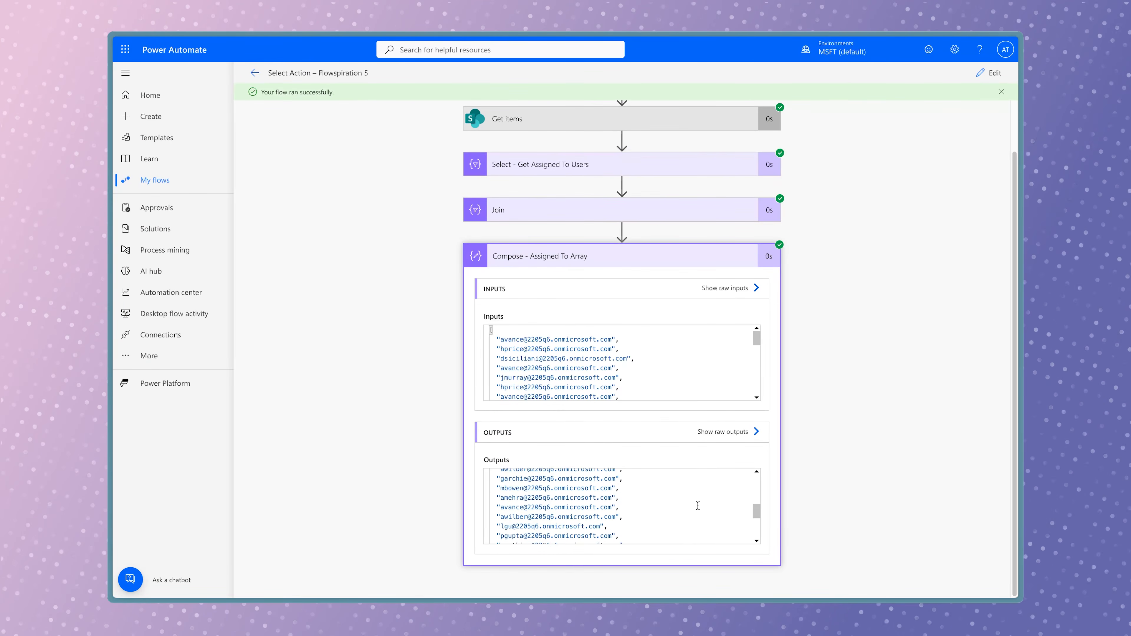
pyautogui.scroll(-4, 697, 505)
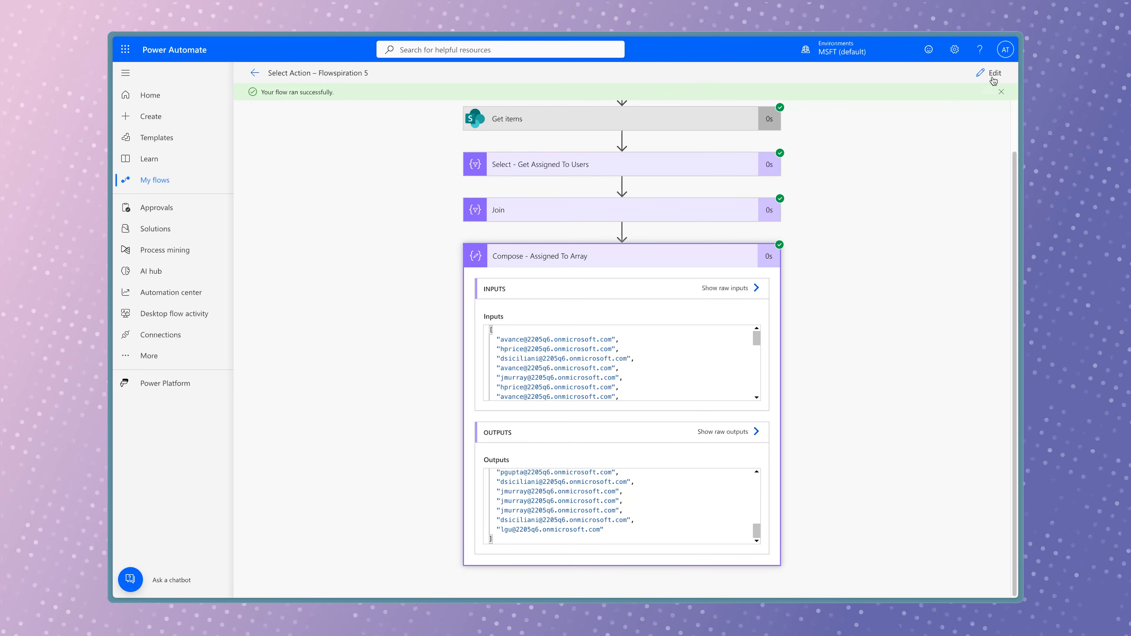
# Reopen the flow for editing, add a Compose action at the end, and rename it Compose - Unique Email Addresses
pyautogui.click(992, 76)
pyautogui.click(608, 365)
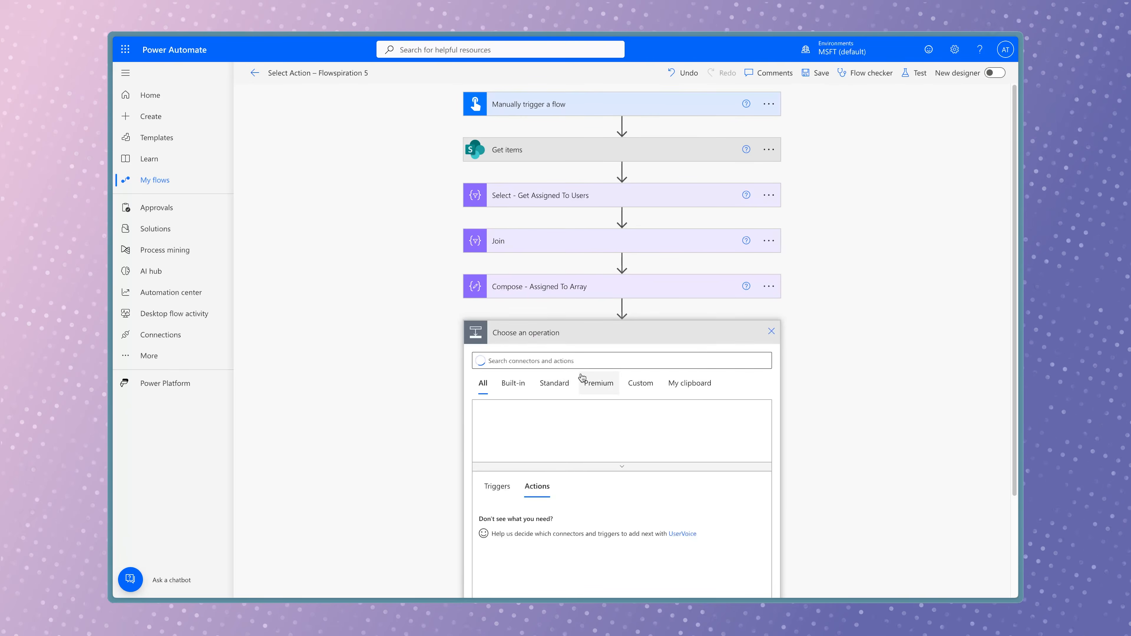
pyautogui.write('compose')
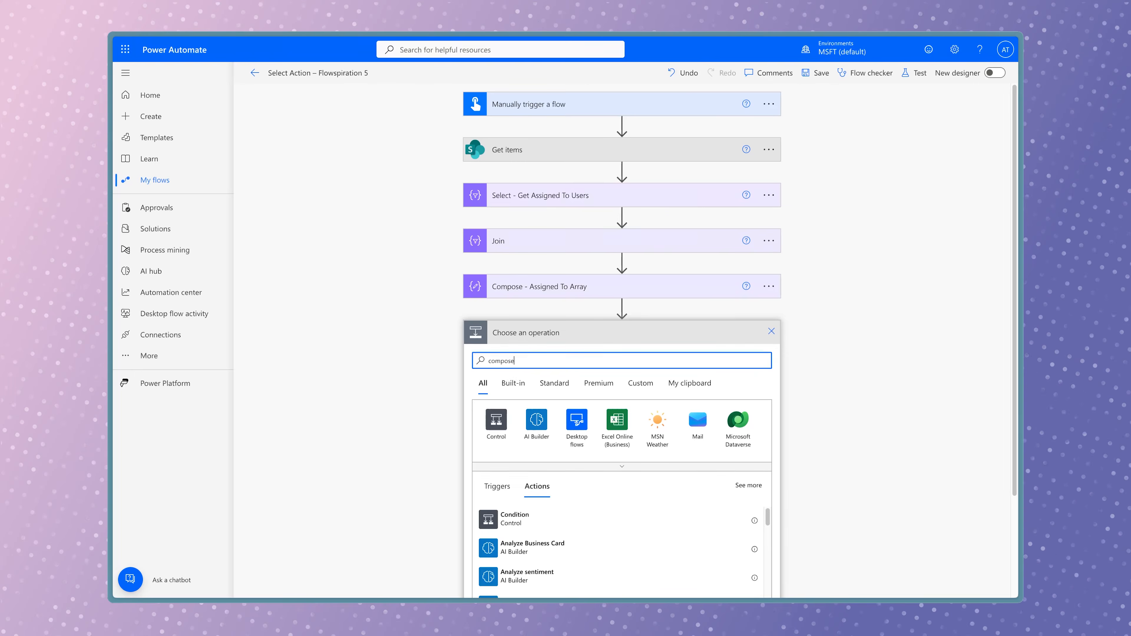
pyautogui.click(597, 514)
pyautogui.click(773, 332)
pyautogui.click(812, 366)
pyautogui.click(675, 335)
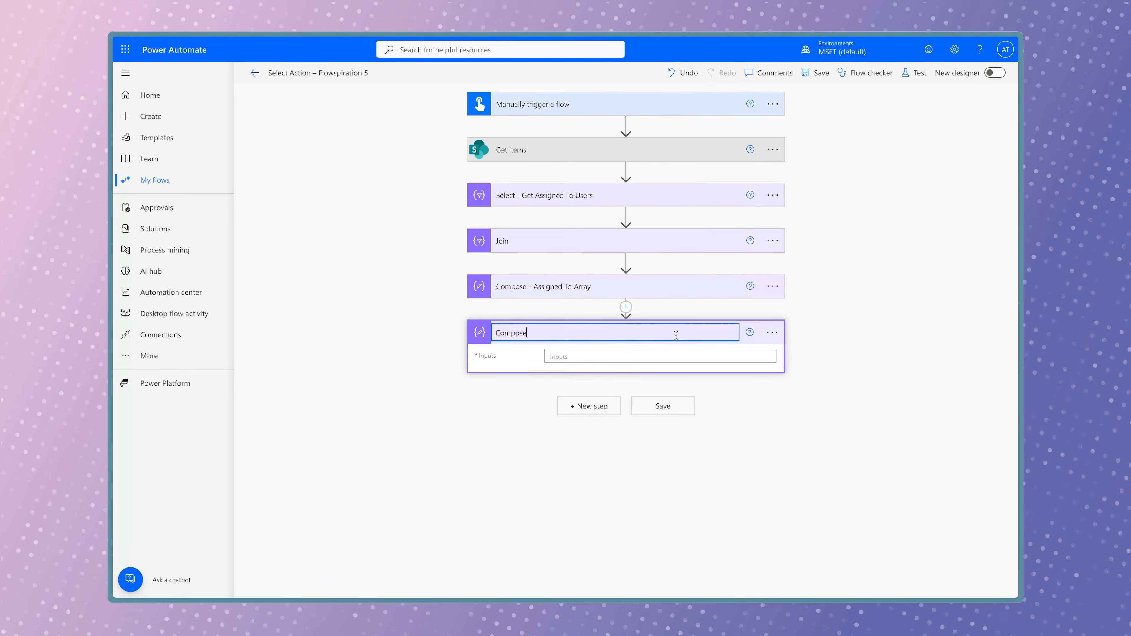
pyautogui.write('- Unique Email Addresses')
# Set the Inputs of Compose - Unique Email Addresses to a union() expression with the Compose - Assigned To Array outputs as both arguments
pyautogui.click(672, 356)
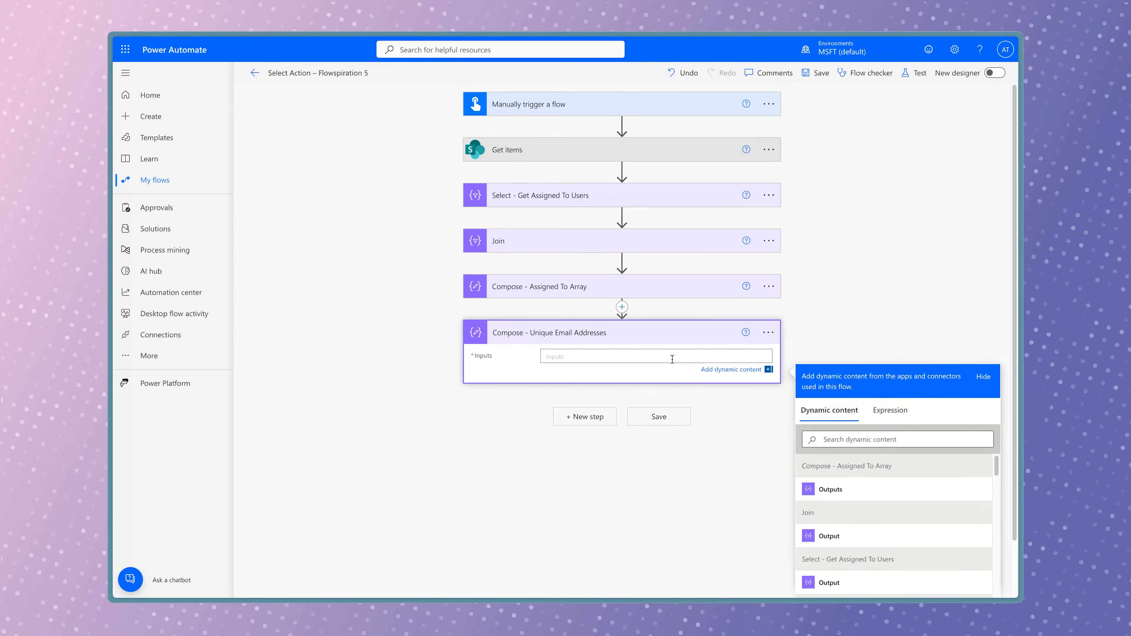
pyautogui.click(885, 417)
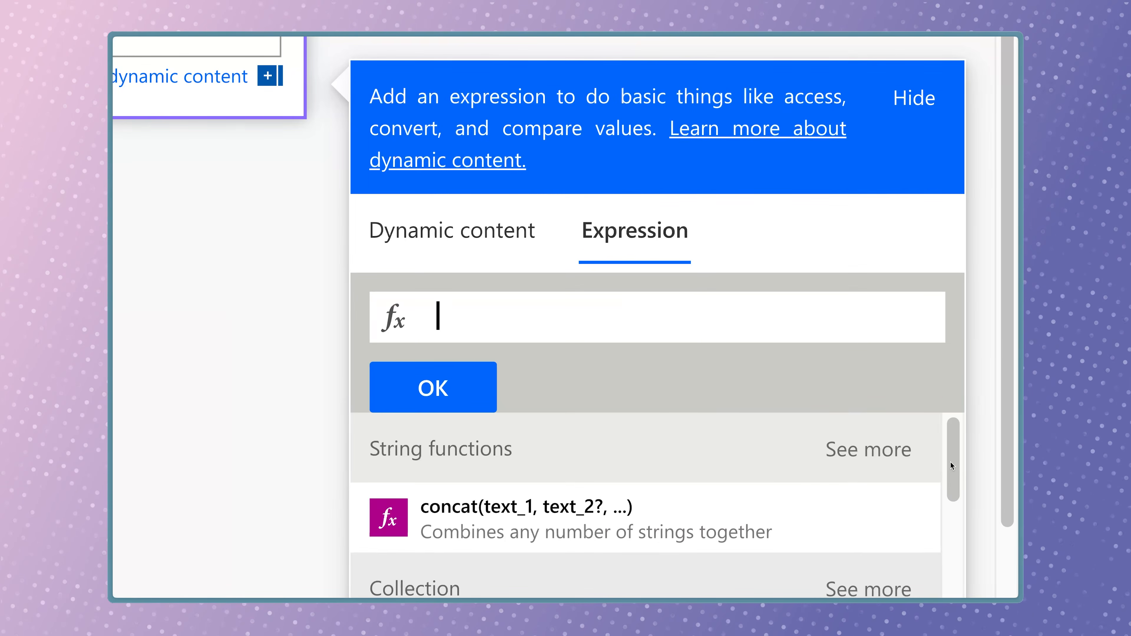
pyautogui.write('union')
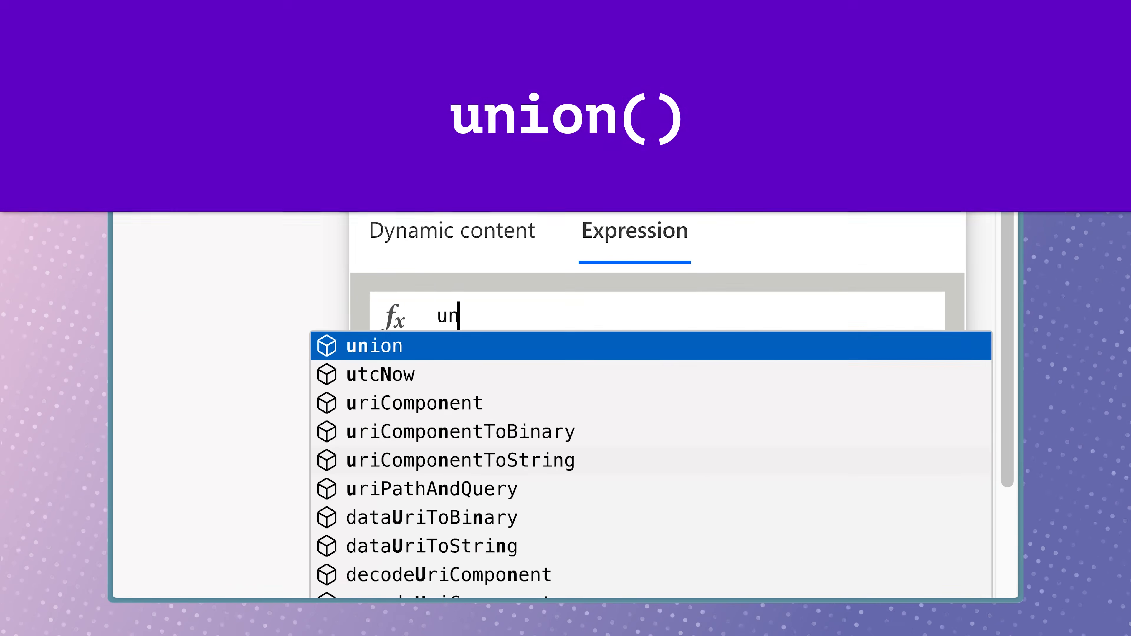
pyautogui.write('(')
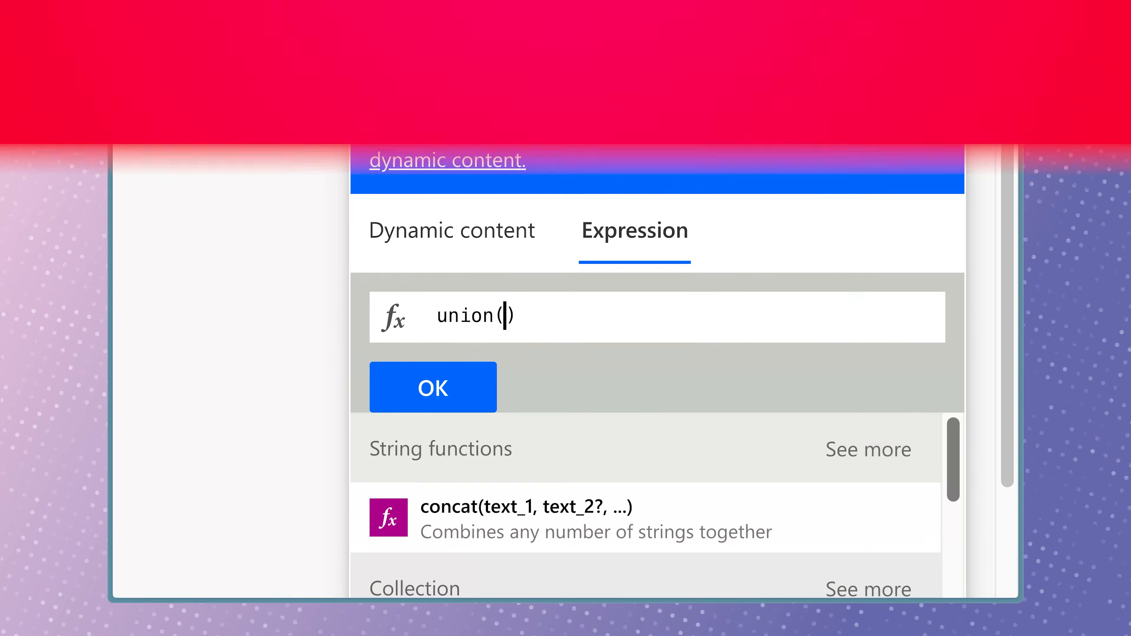
pyautogui.click(665, 468)
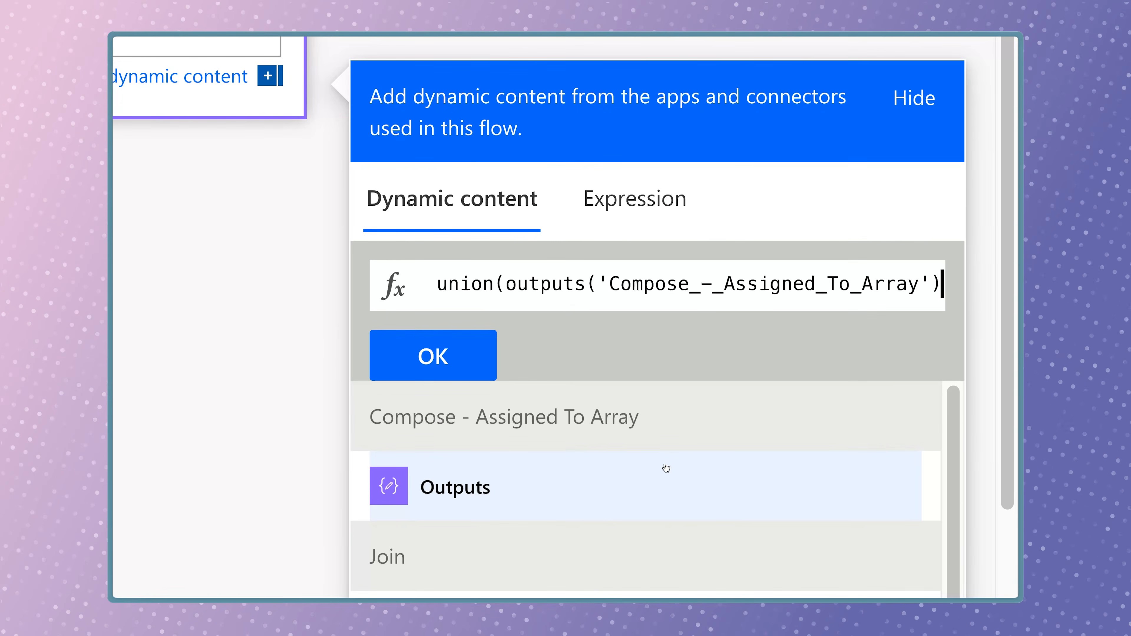
pyautogui.write(',')
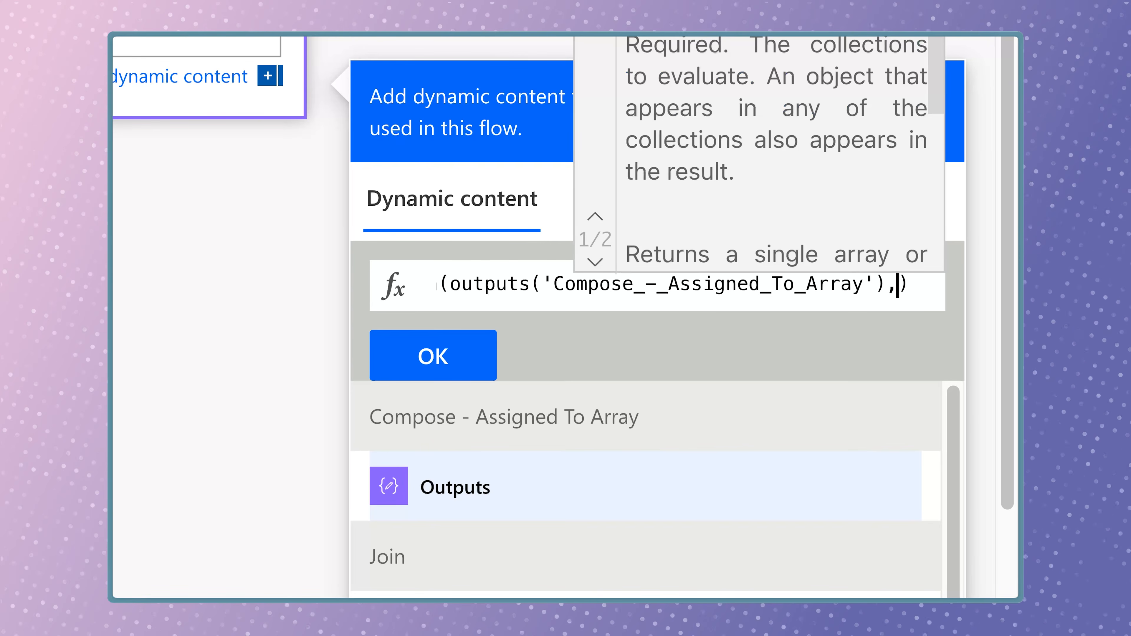
pyautogui.click(667, 467)
pyautogui.click(666, 468)
pyautogui.click(459, 352)
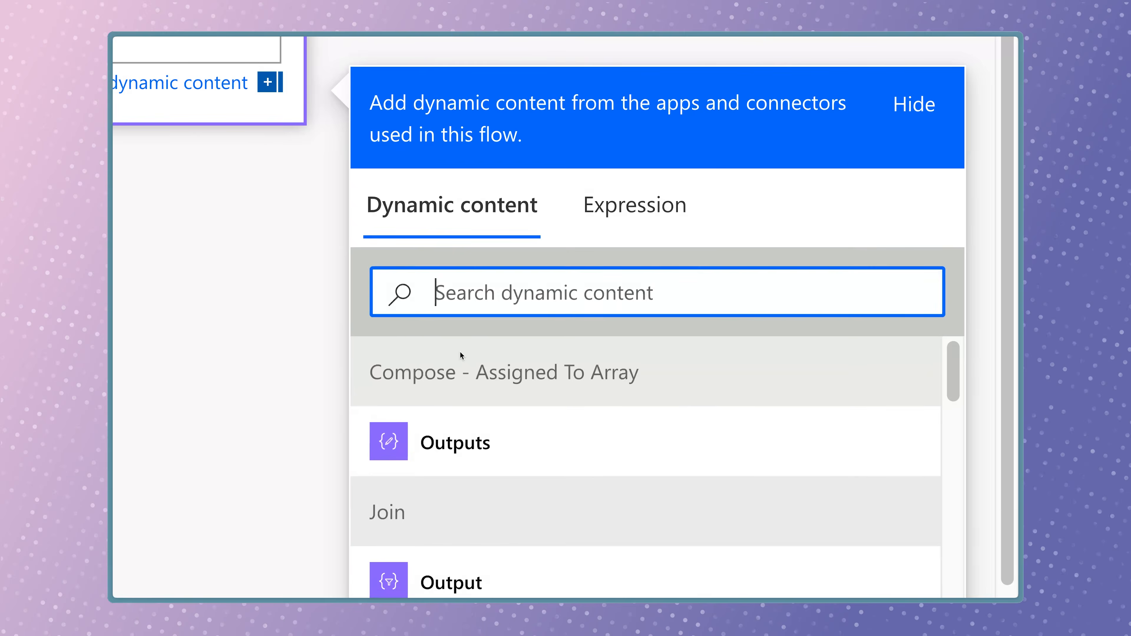
pyautogui.click(308, 327)
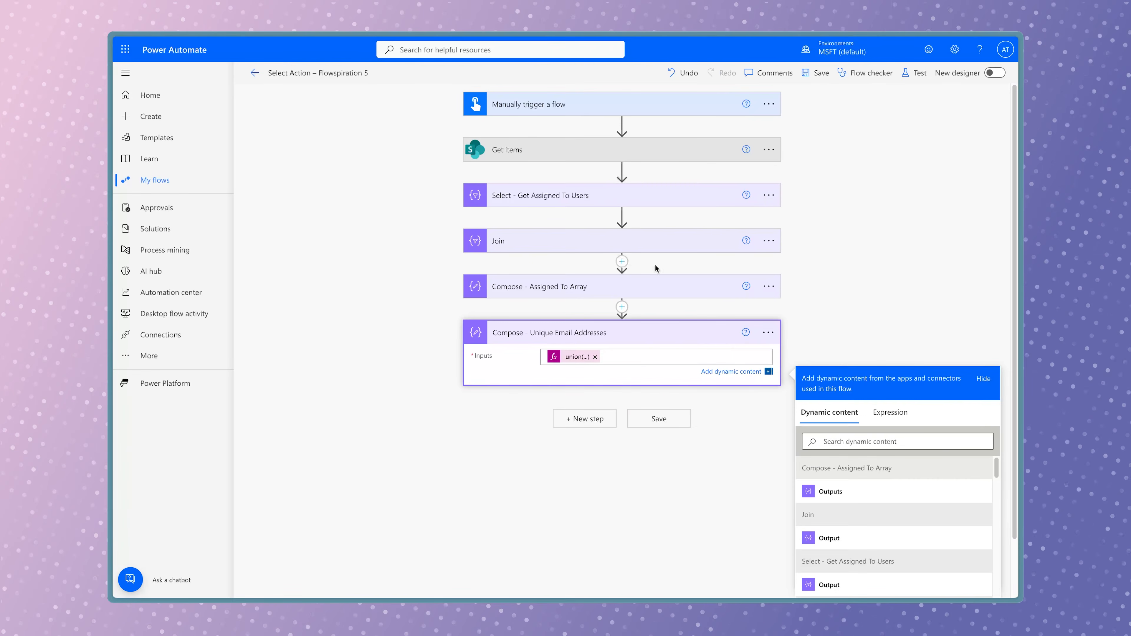
# Save Flowspiration 5 with the union expression and run it as a manual test
pyautogui.click(922, 74)
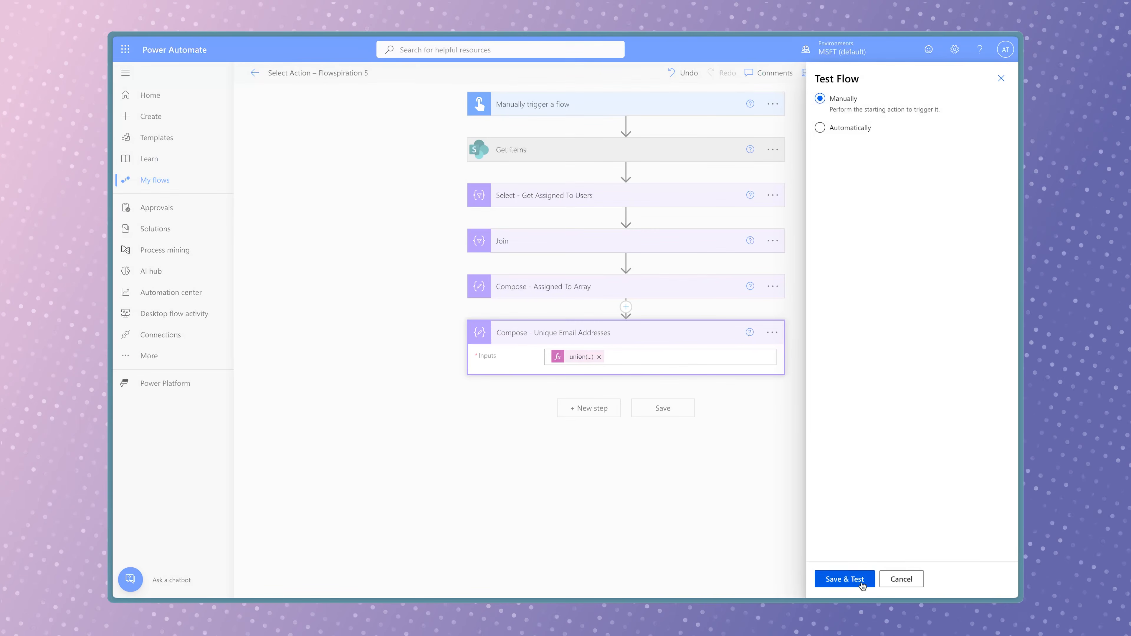
pyautogui.click(861, 580)
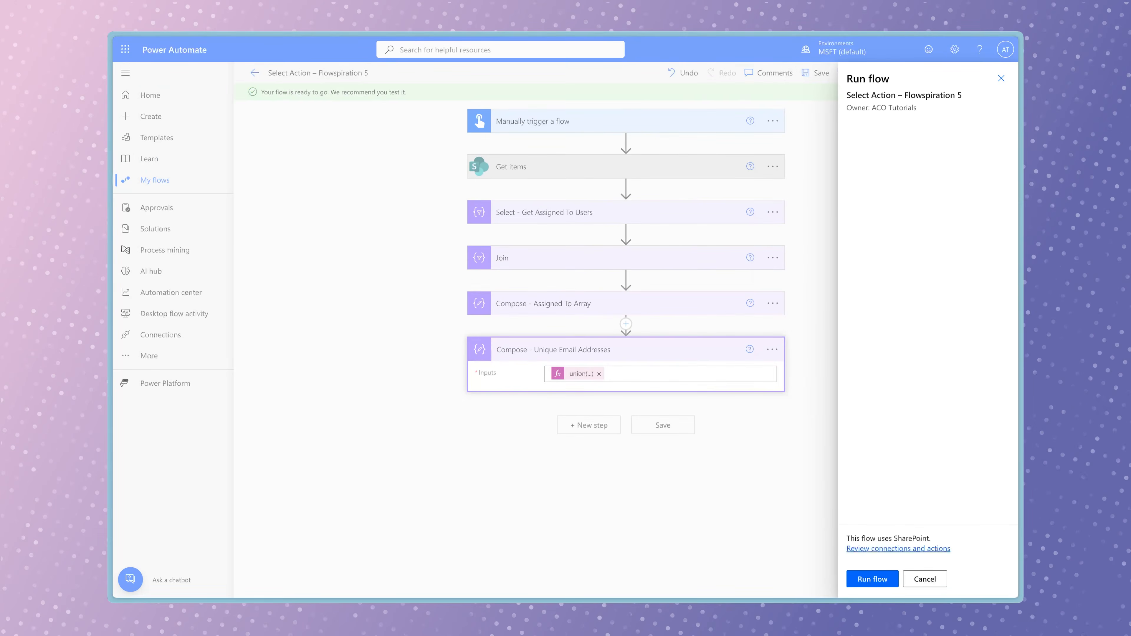
pyautogui.click(875, 579)
pyautogui.click(875, 578)
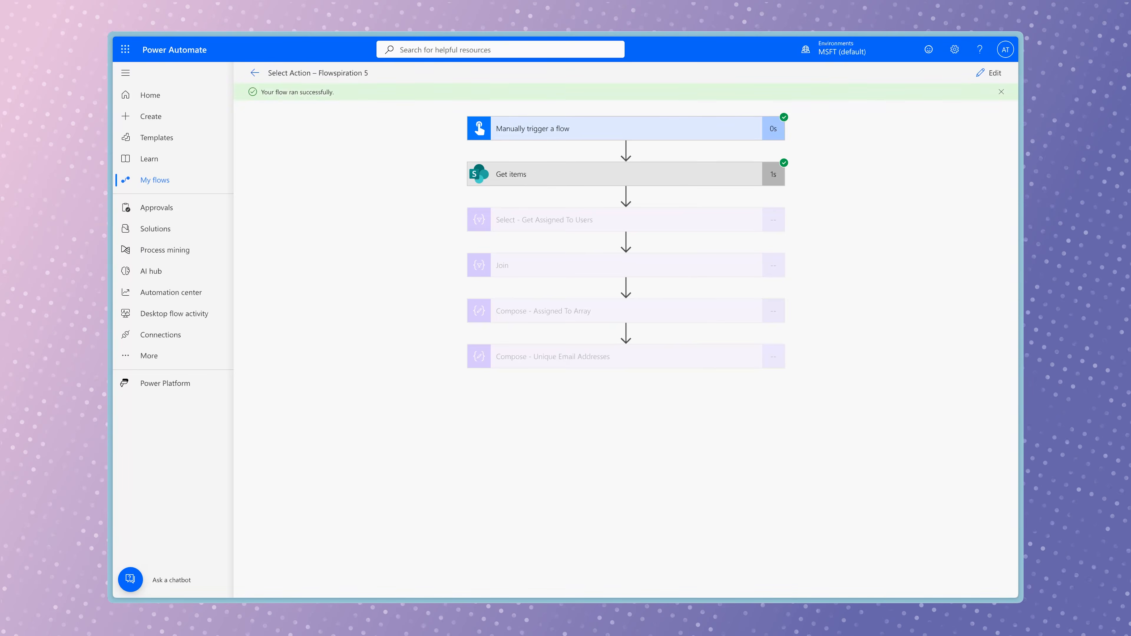
# Examine the deduplicated addresses in the run output of Compose - Unique Email Addresses
pyautogui.click(543, 361)
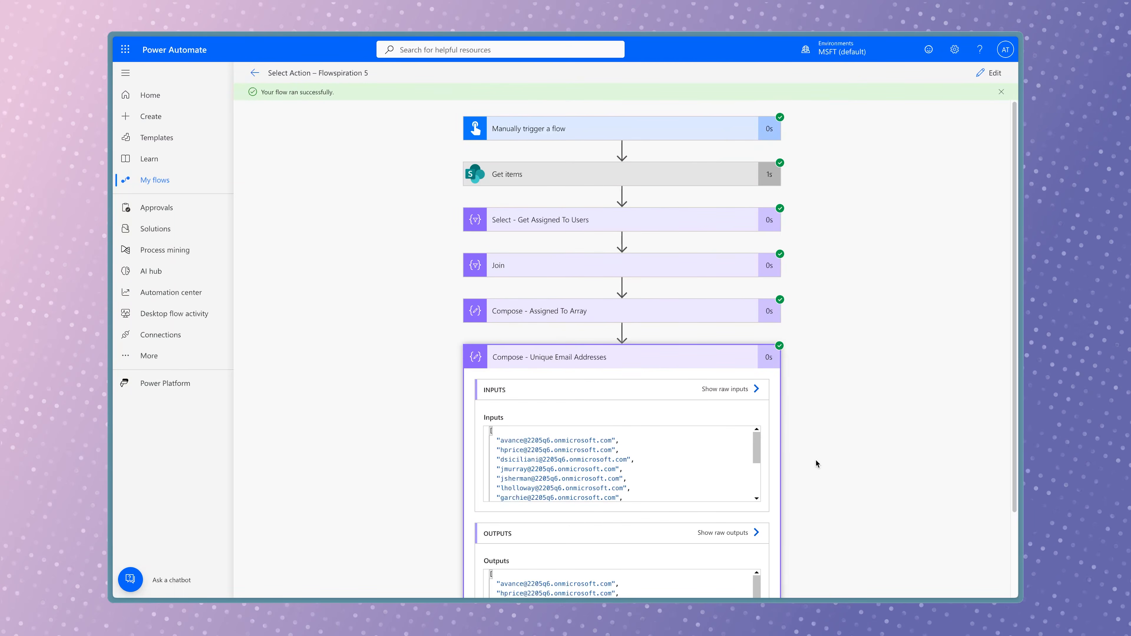
pyautogui.scroll(-2, 863, 462)
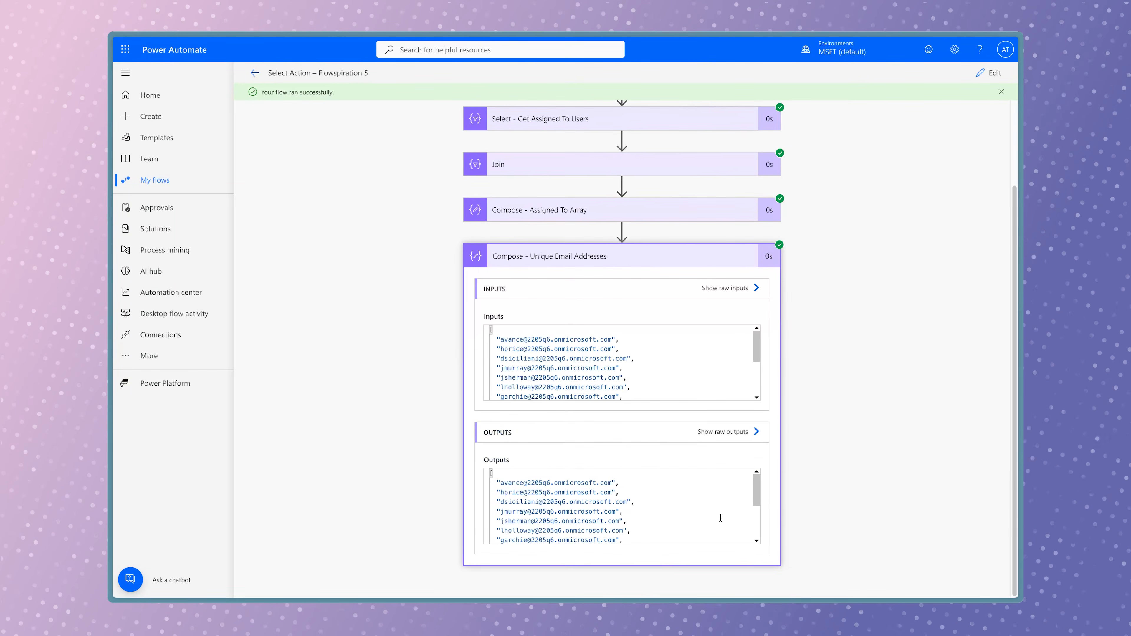
pyautogui.scroll(-1, 715, 518)
pyautogui.scroll(-3, 715, 517)
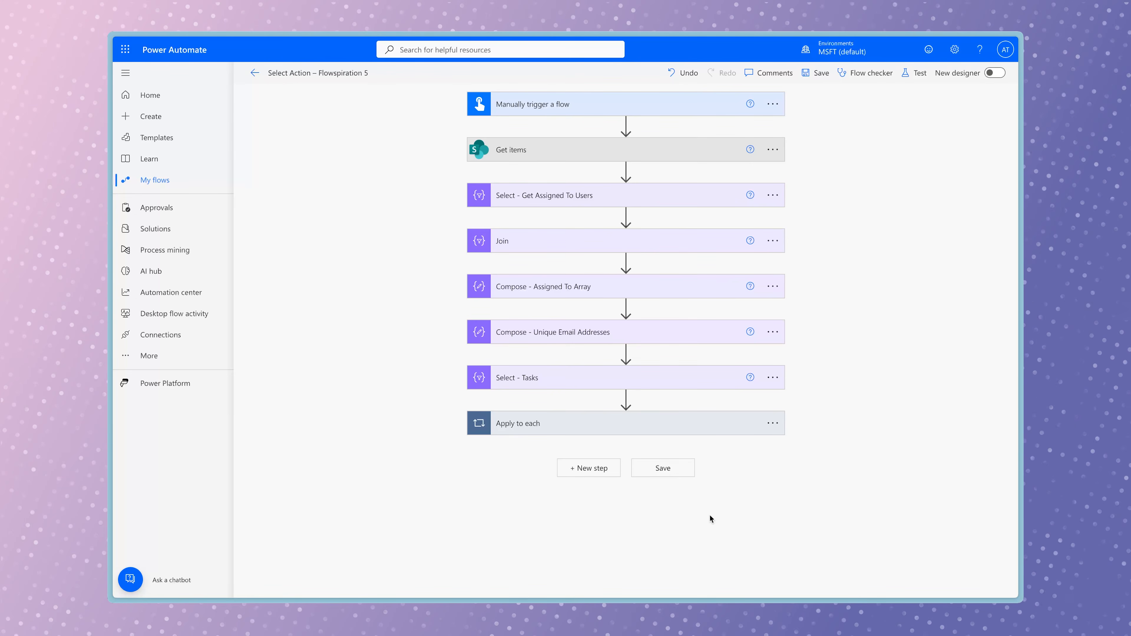
# Review the Select - Tasks mapping, the Apply to each loop, and the Filter array - User Tasks condition inside it
pyautogui.click(647, 378)
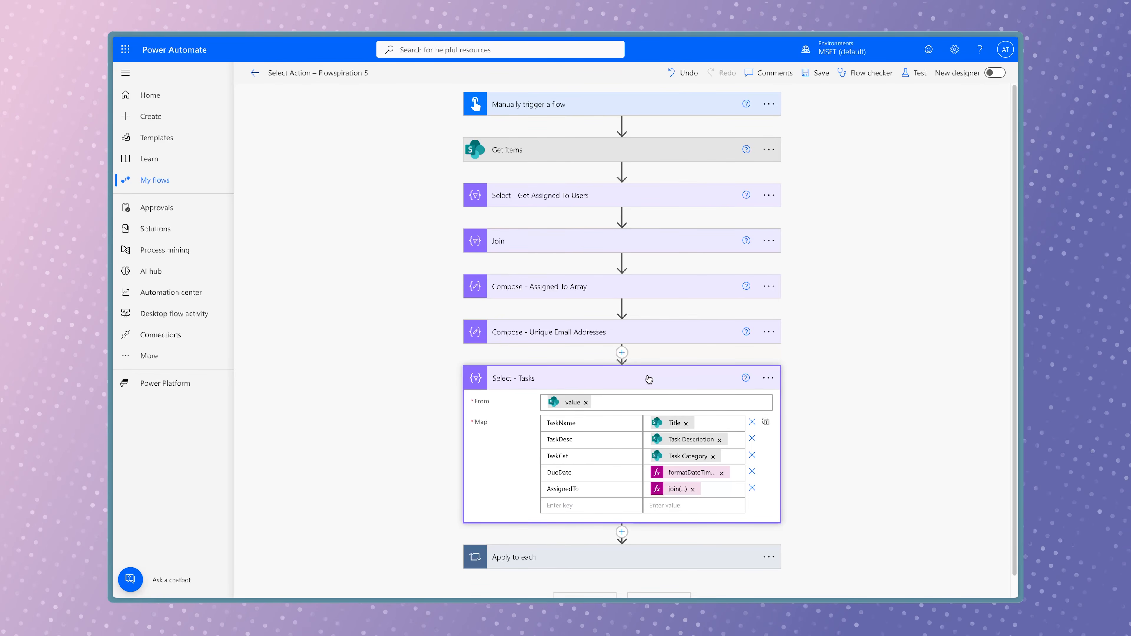
pyautogui.click(658, 537)
pyautogui.scroll(-4, 863, 465)
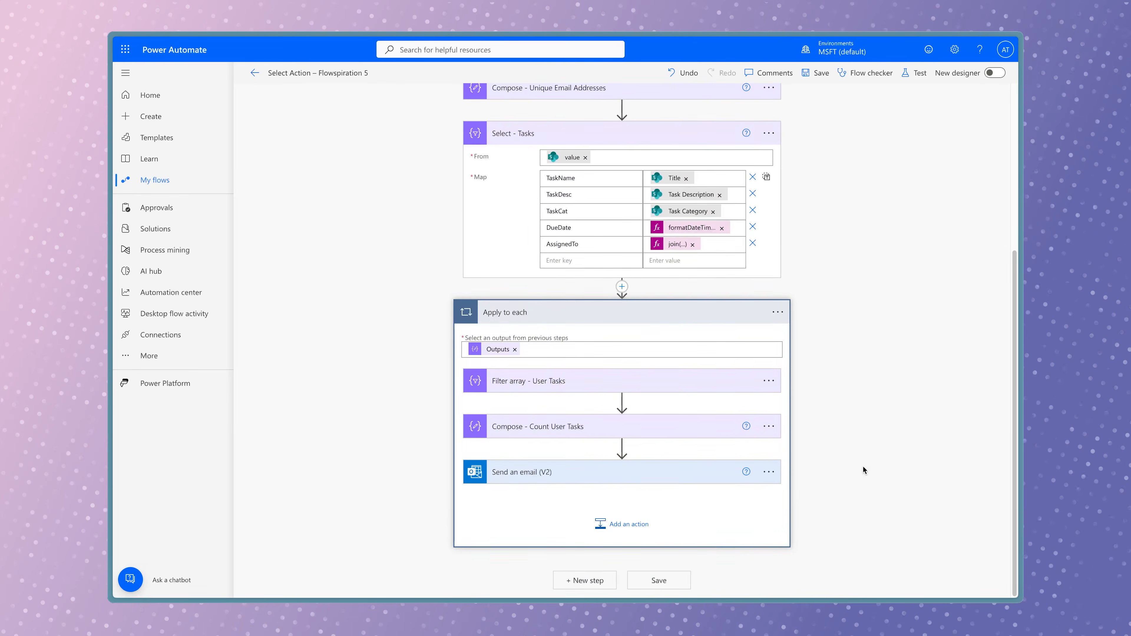
pyautogui.click(665, 384)
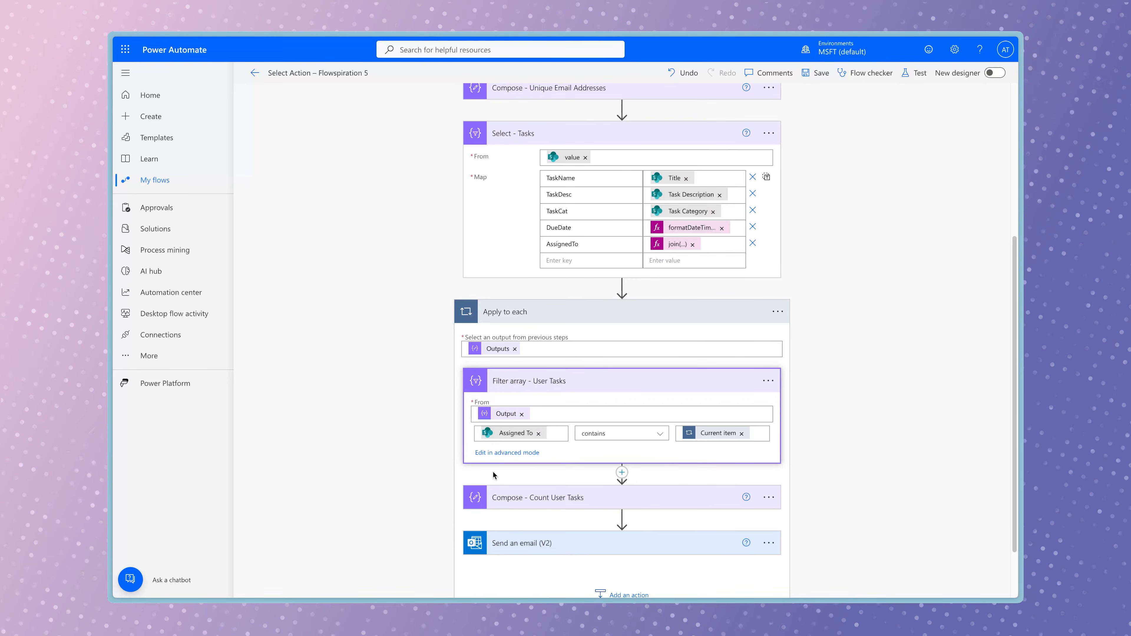
pyautogui.scroll(-1, 631, 501)
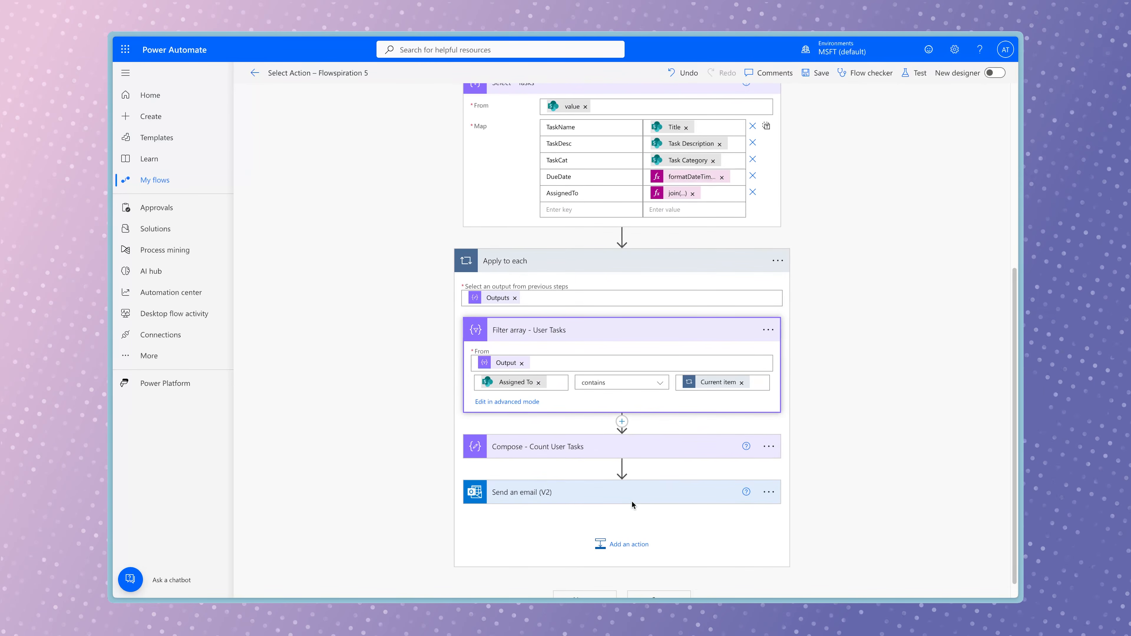
pyautogui.scroll(-1, 632, 502)
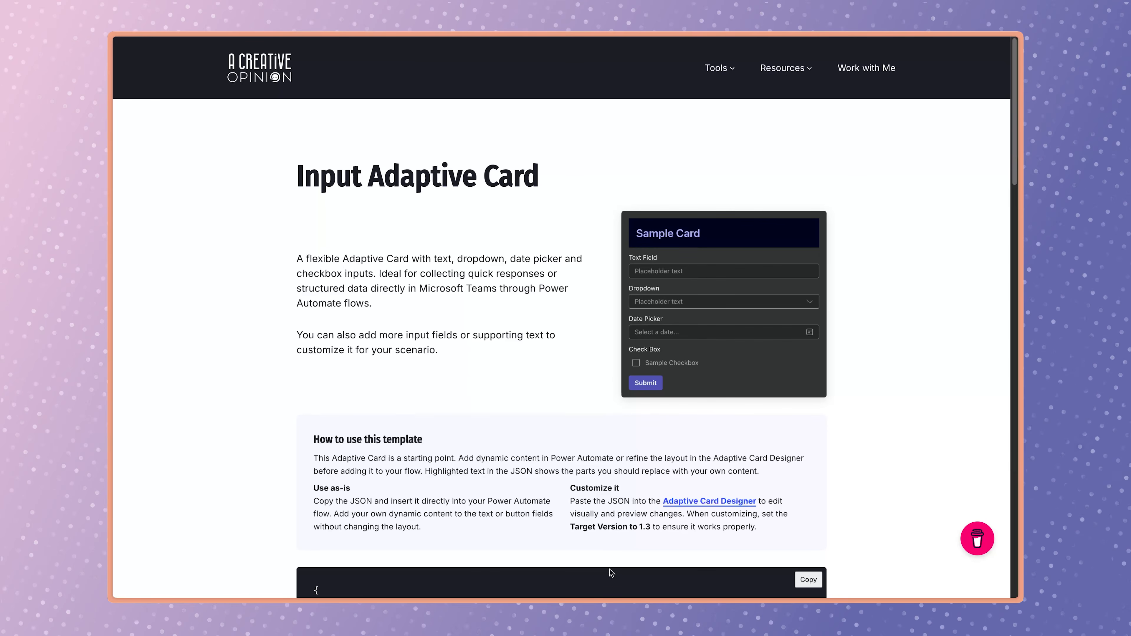
# Review the Input Adaptive Card template on the A Creative Opinion website and copy its complete JSON
pyautogui.scroll(-4, 614, 563)
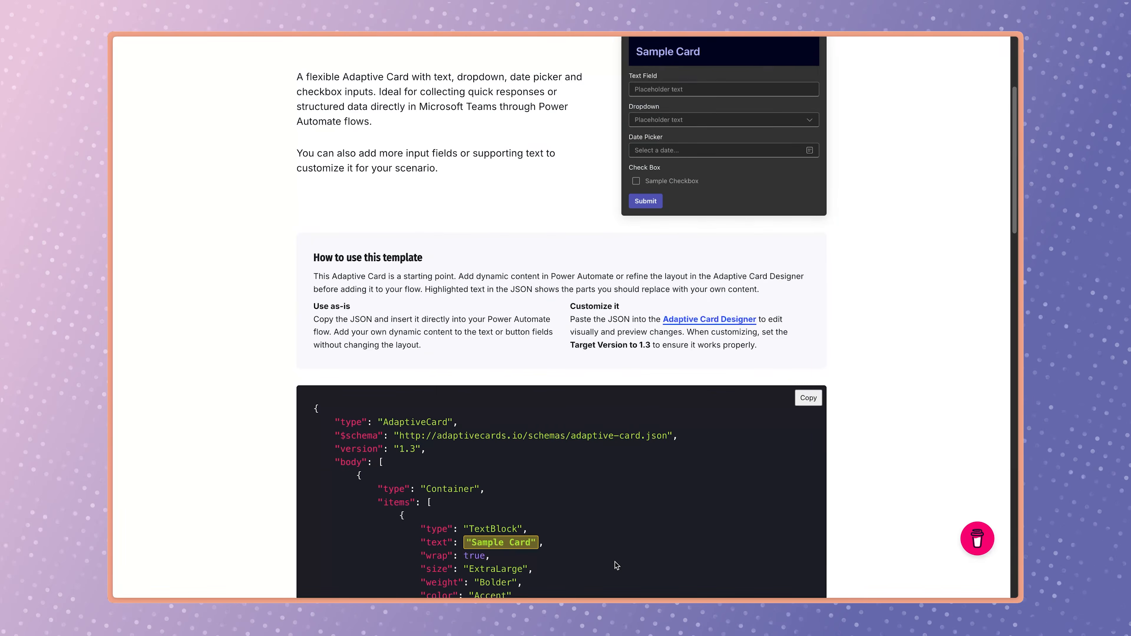
pyautogui.scroll(-7, 614, 565)
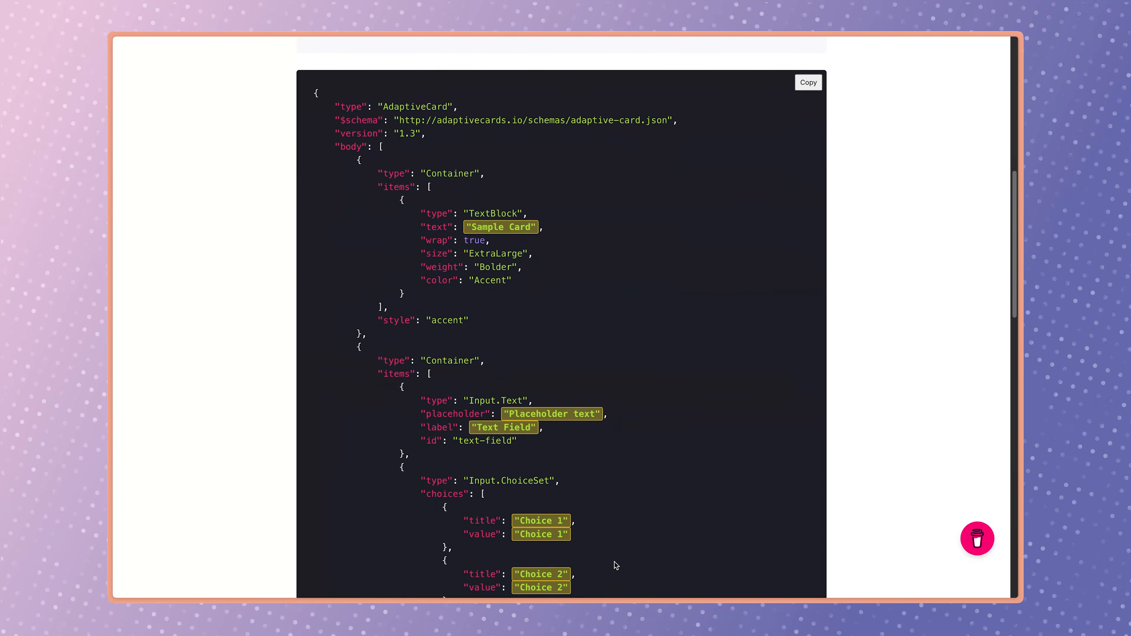
pyautogui.scroll(-4, 616, 565)
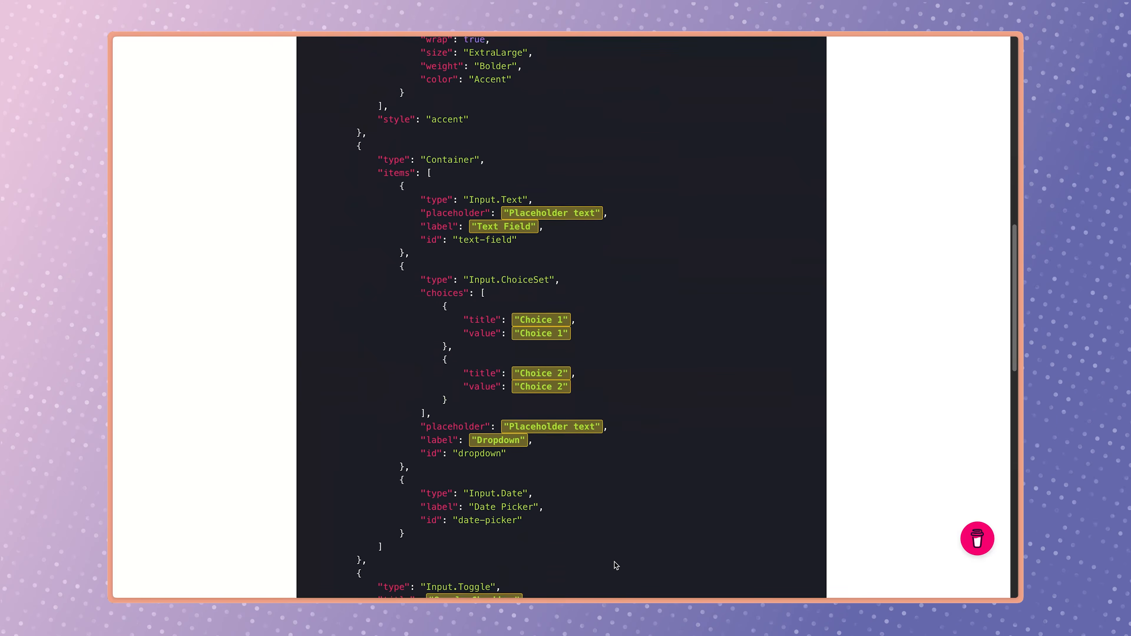
pyautogui.scroll(-4, 615, 565)
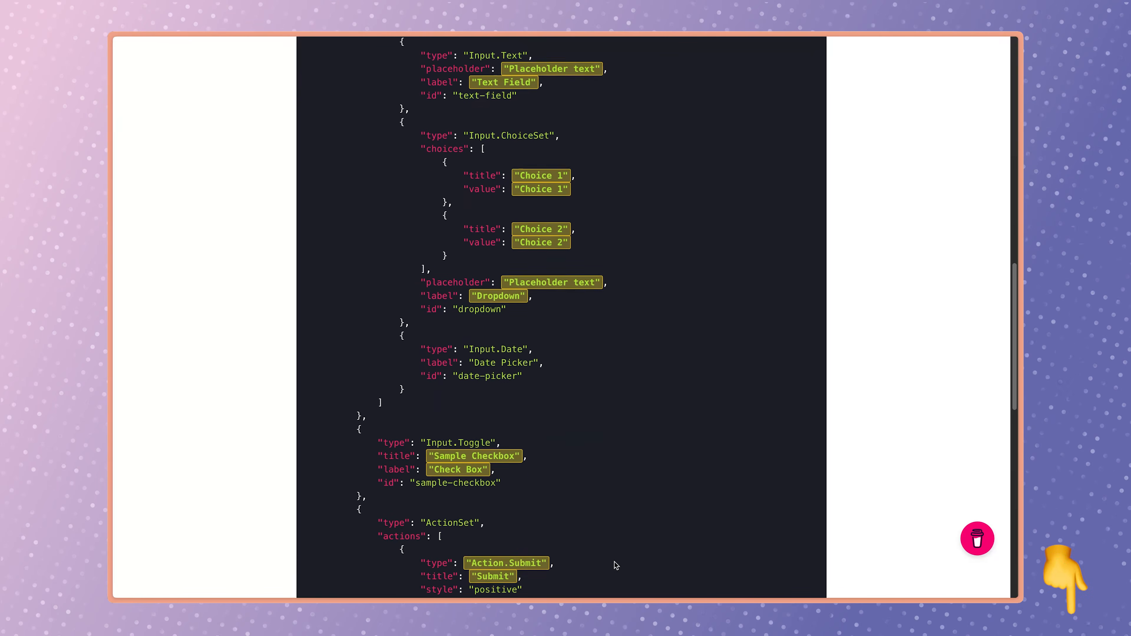
pyautogui.scroll(-2, 615, 565)
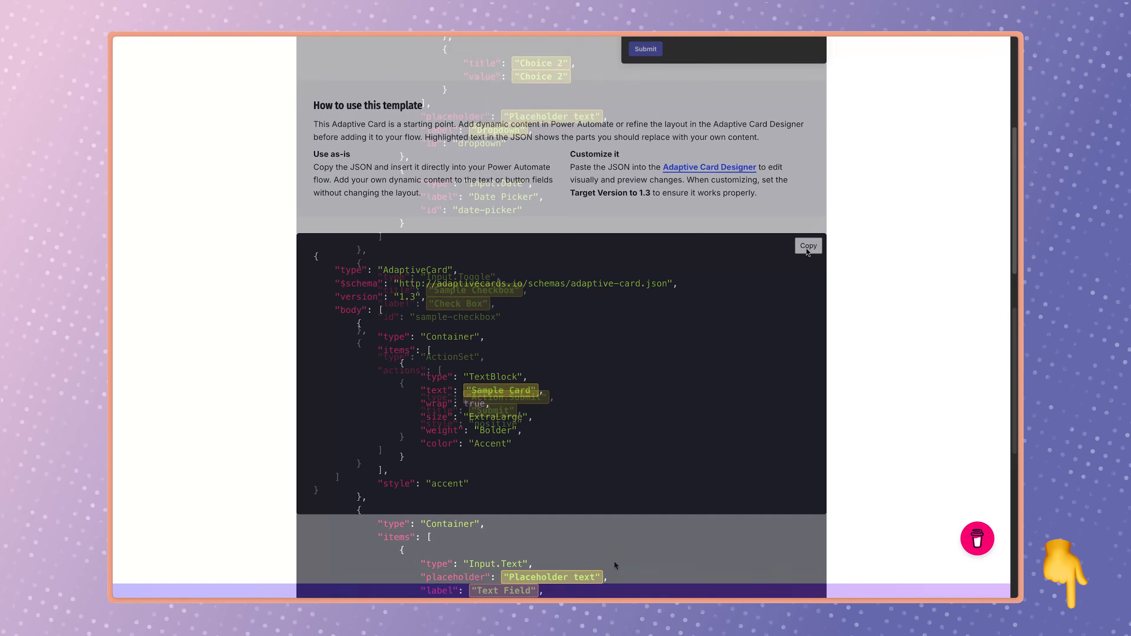
pyautogui.click(808, 246)
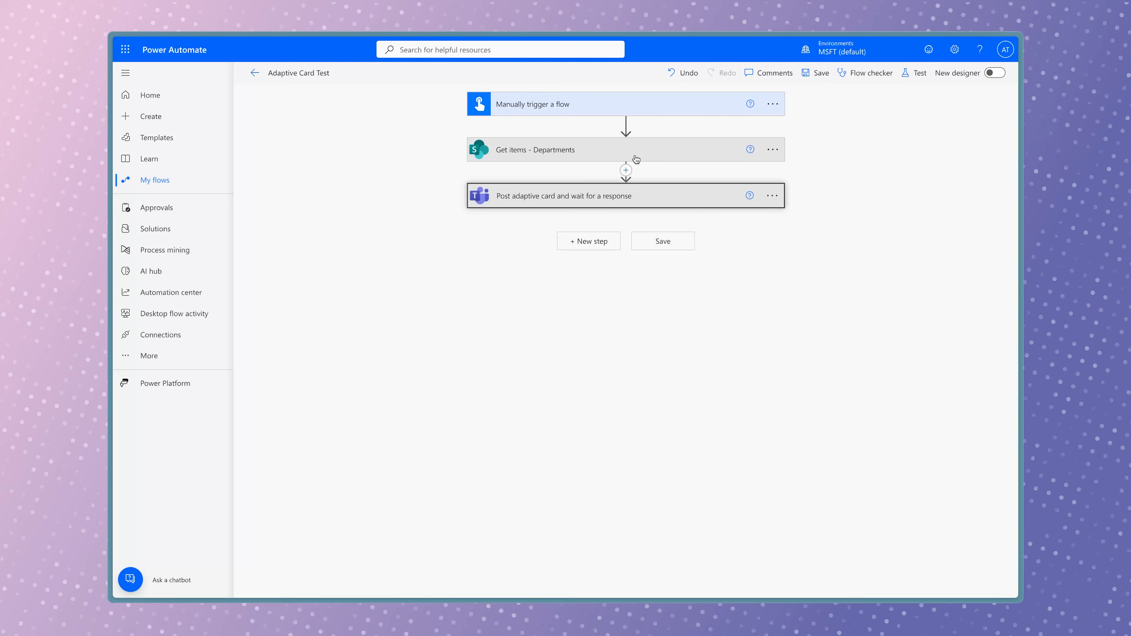
# In the Adaptive Card Test flow, review Get items - Departments and paste the card JSON into the Message of the Post adaptive card action
pyautogui.click(632, 156)
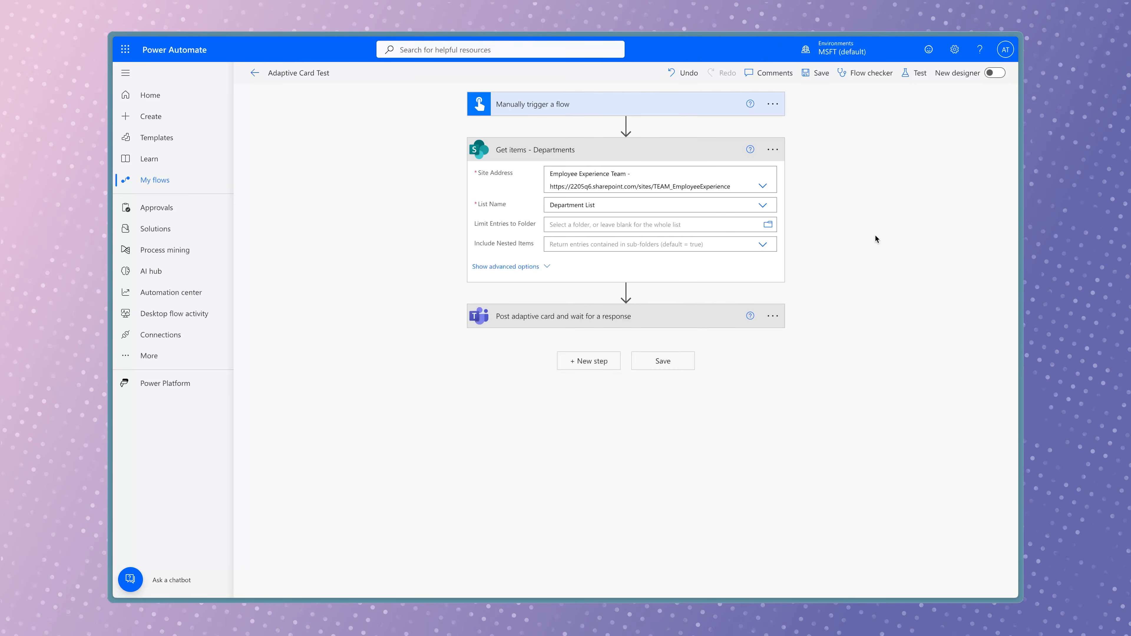
pyautogui.click(650, 322)
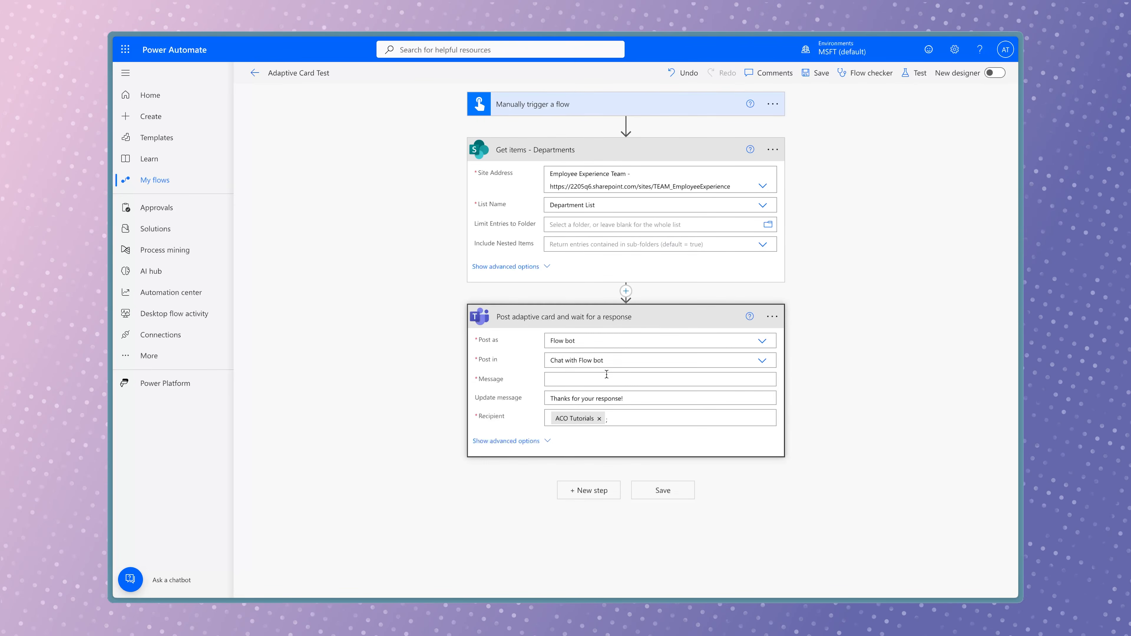
pyautogui.click(587, 377)
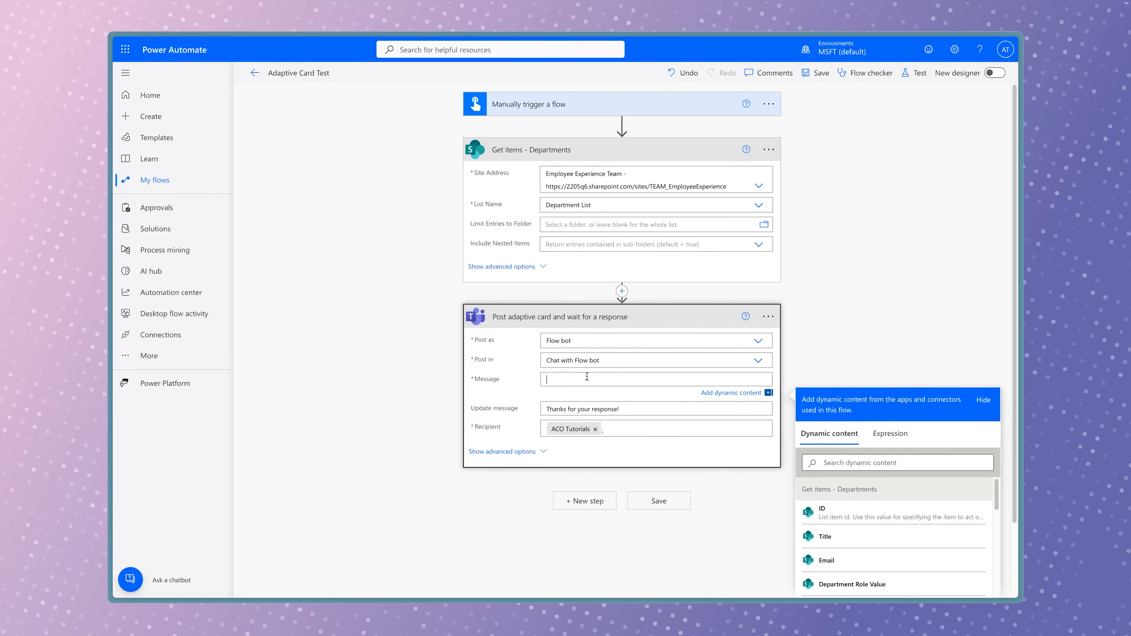
pyautogui.hotkey('ctrl', 'v')
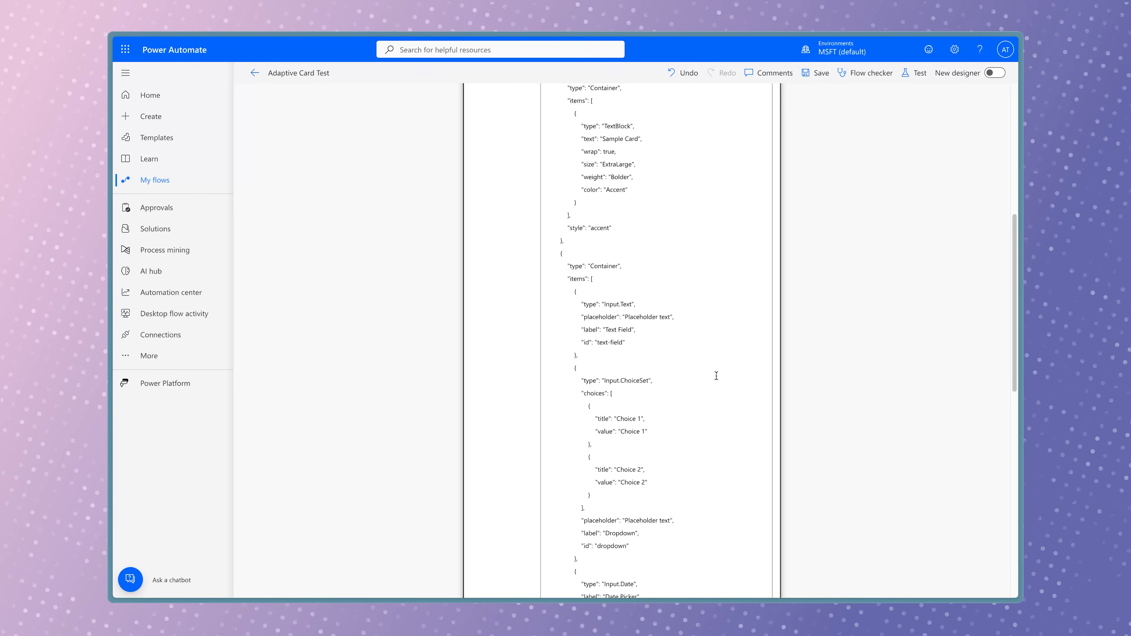
# Examine the choices array of the Input.ChoiceSet element in the card JSON, from its opening to its closing bracket
pyautogui.scroll(-3, 727, 375)
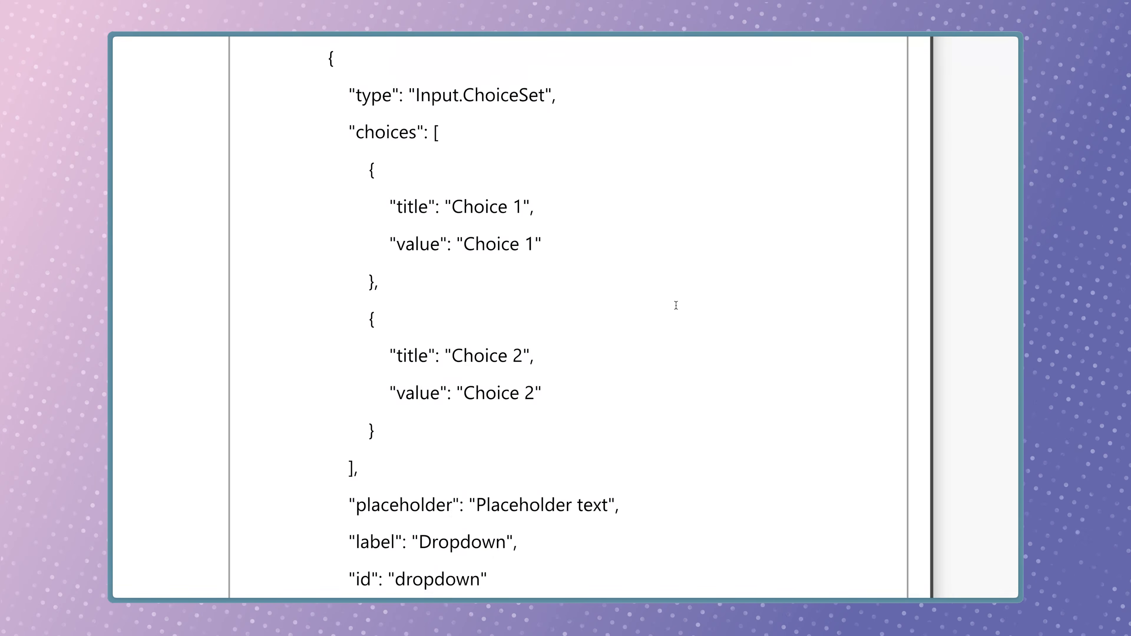
pyautogui.moveTo(422, 119); pyautogui.dragTo(344, 463)
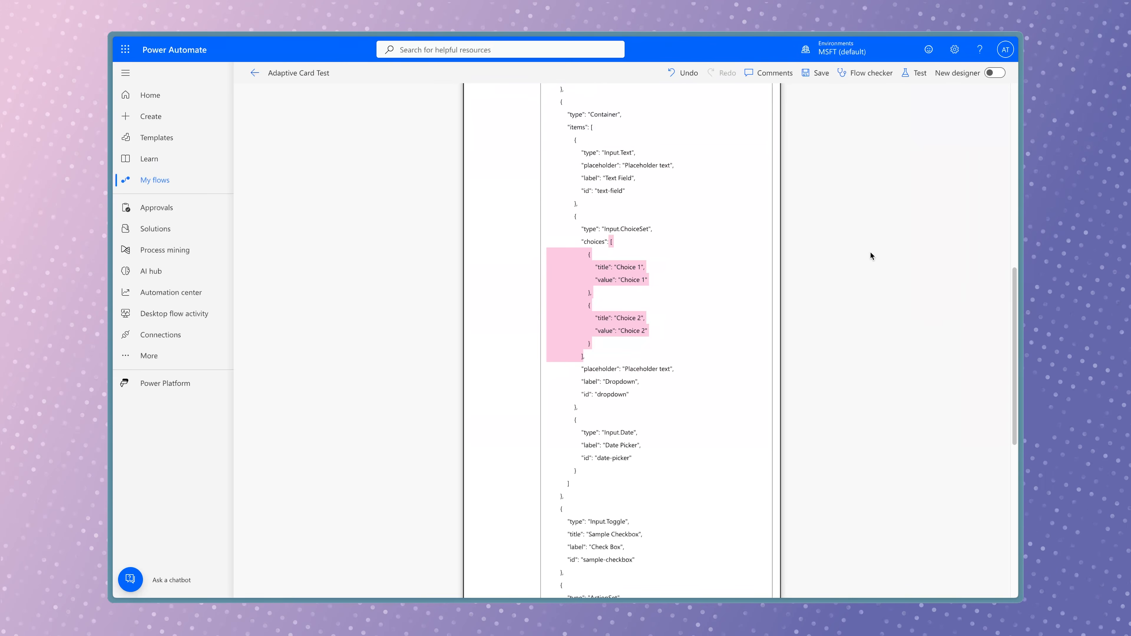
pyautogui.click(870, 254)
# Insert a Select action between Get items - Departments and the Post adaptive card action, and rename it Select - Departments
pyautogui.scroll(10, 866, 256)
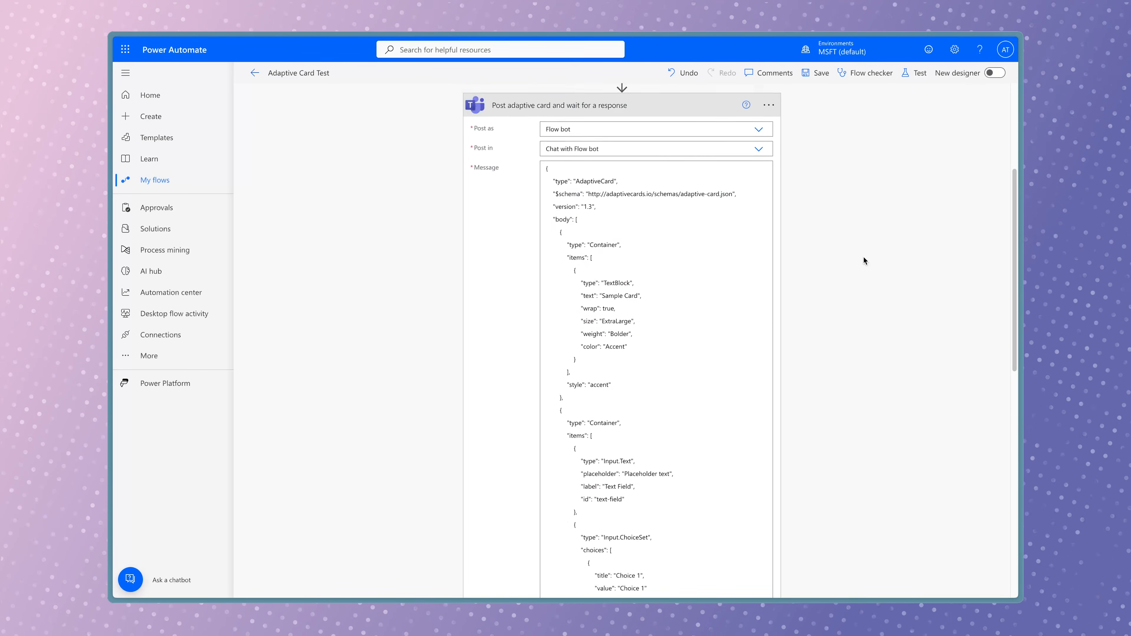
pyautogui.click(621, 291)
pyautogui.click(624, 307)
pyautogui.write('select')
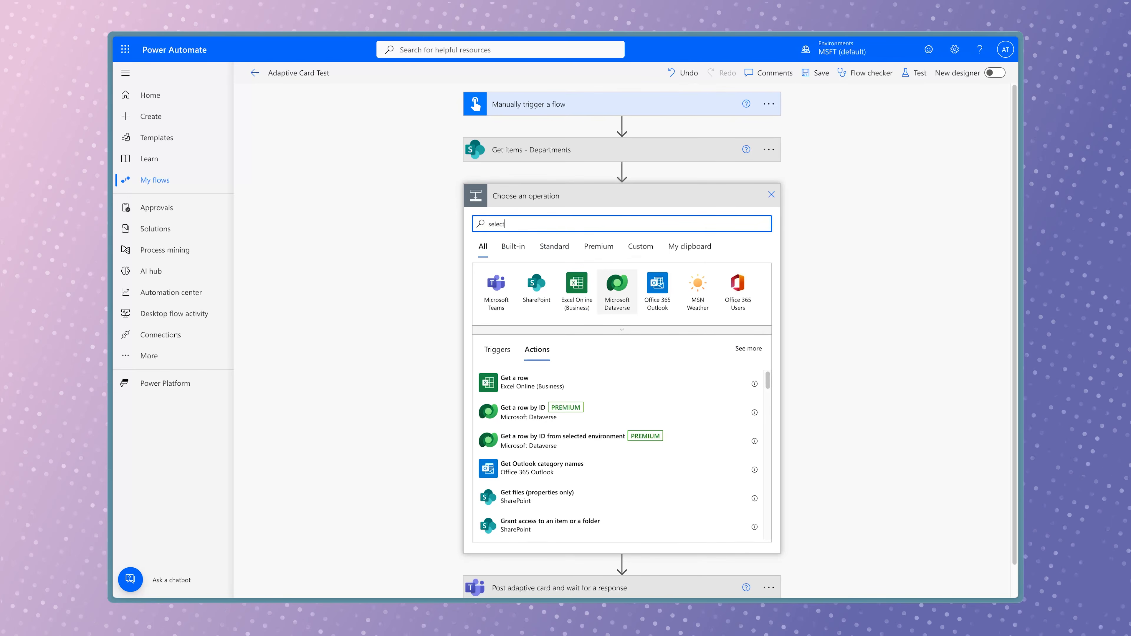
pyautogui.click(542, 307)
pyautogui.click(525, 462)
pyautogui.click(772, 196)
pyautogui.click(814, 232)
pyautogui.click(675, 200)
pyautogui.write('- Departments')
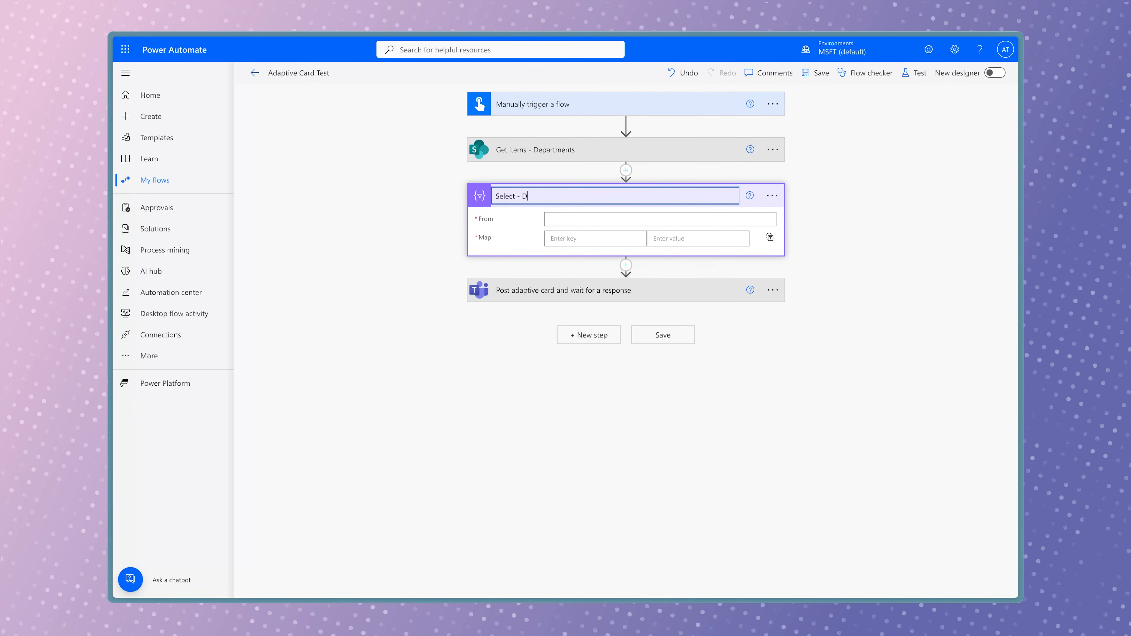
# Use the value output of Get items - Departments as the Select source and map the key title to the Title dynamic content
pyautogui.click(653, 217)
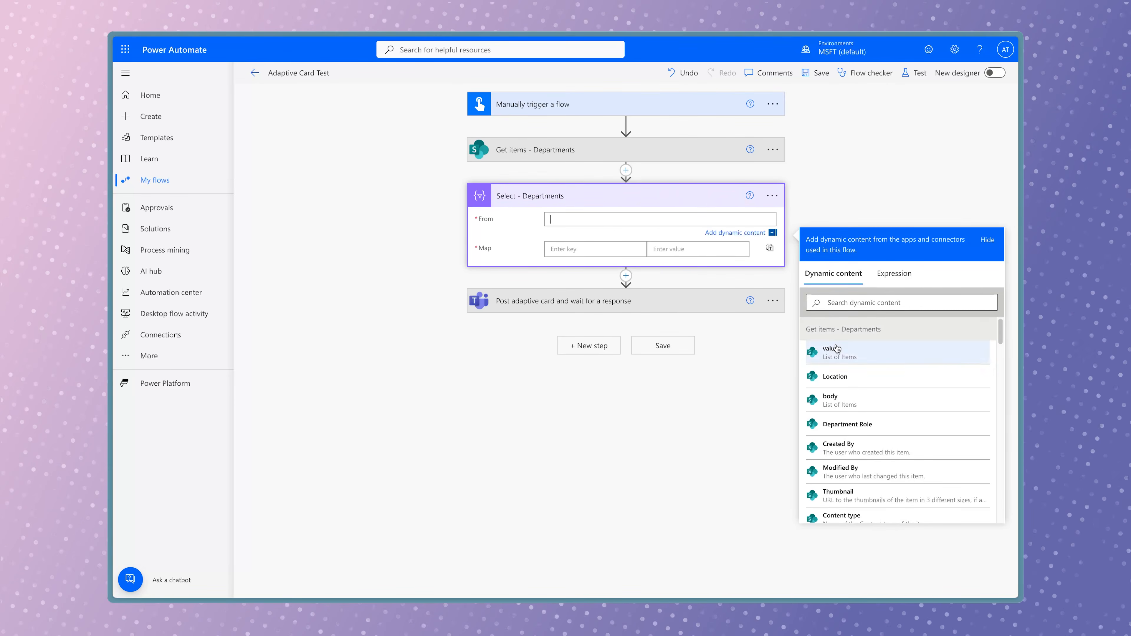
pyautogui.click(830, 351)
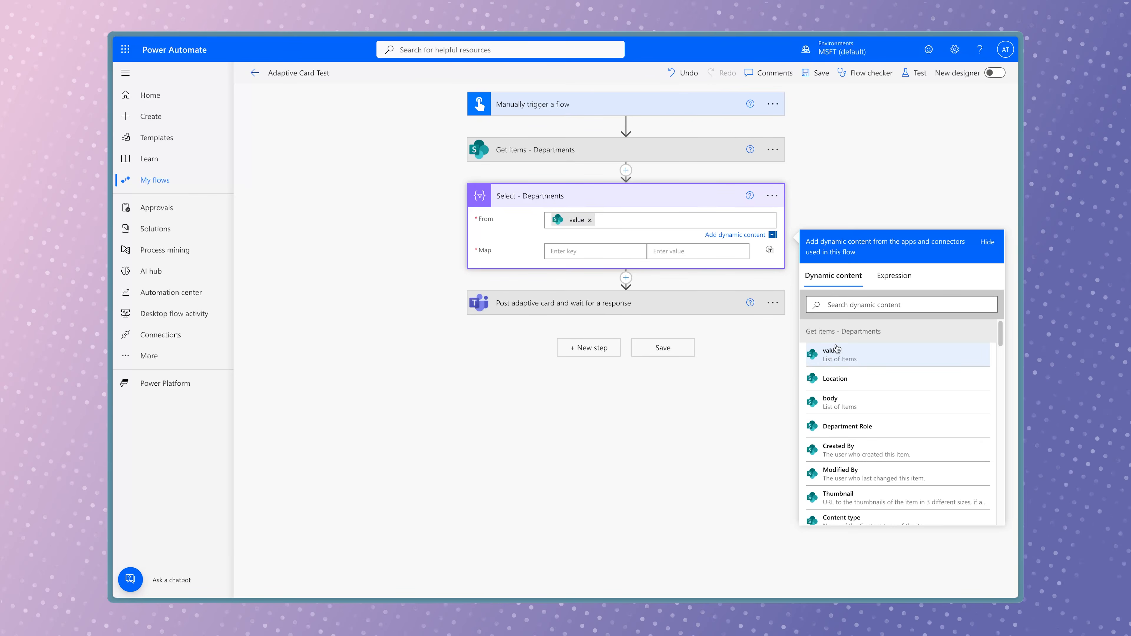
pyautogui.click(574, 250)
pyautogui.write('titl')
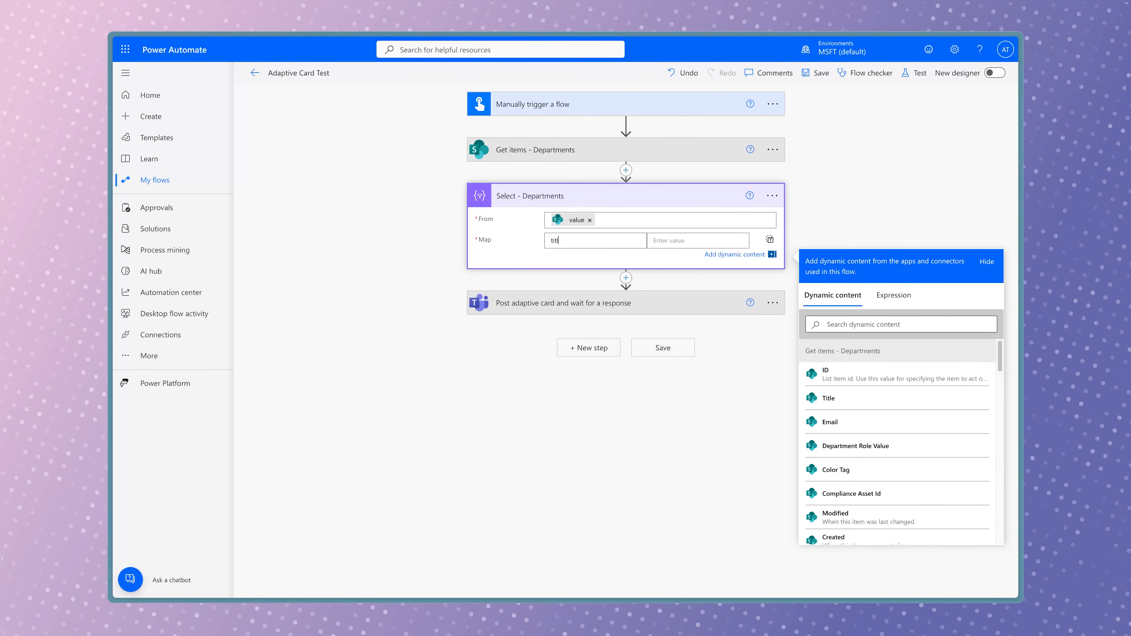
pyautogui.write('e')
pyautogui.click(663, 241)
pyautogui.click(868, 339)
pyautogui.write('title')
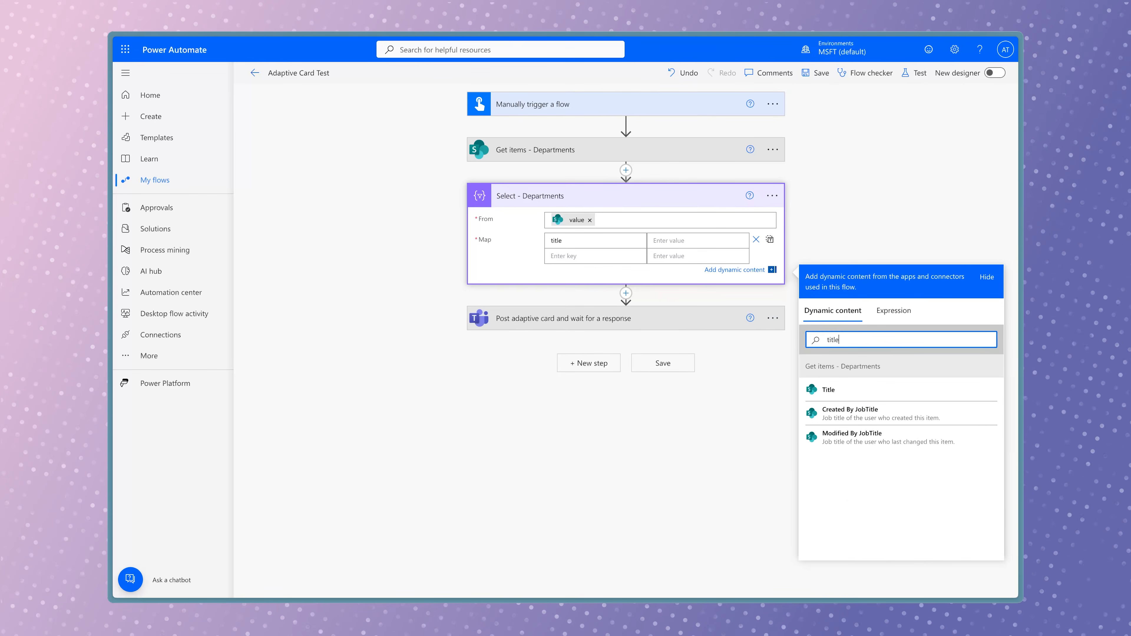
pyautogui.click(825, 391)
# Add a second mapping to Select - Departments with the key value and the Title dynamic content
pyautogui.click(587, 258)
pyautogui.write('value')
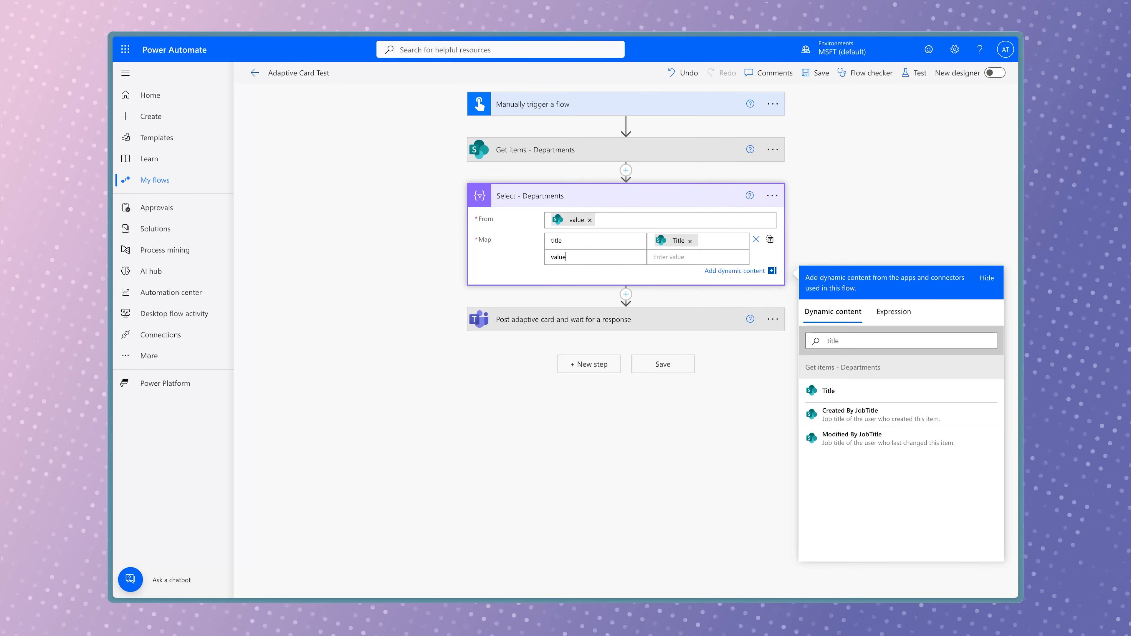
pyautogui.click(687, 258)
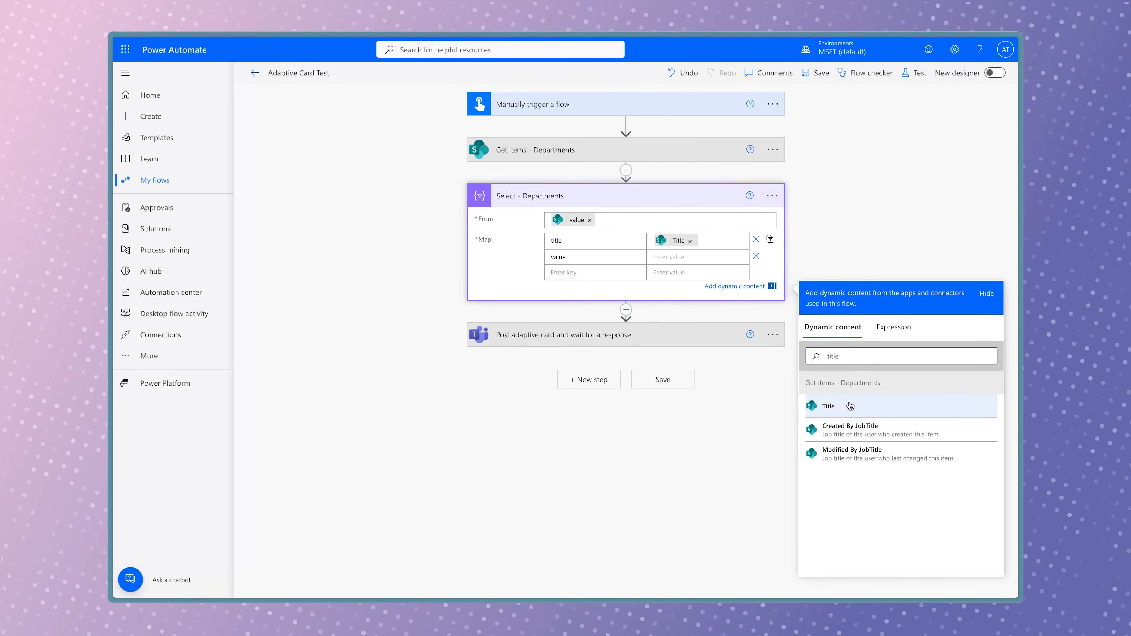
pyautogui.click(832, 407)
# Insert a Terminate action after Select - Departments and set its status to Succeeded
pyautogui.click(625, 311)
pyautogui.click(625, 328)
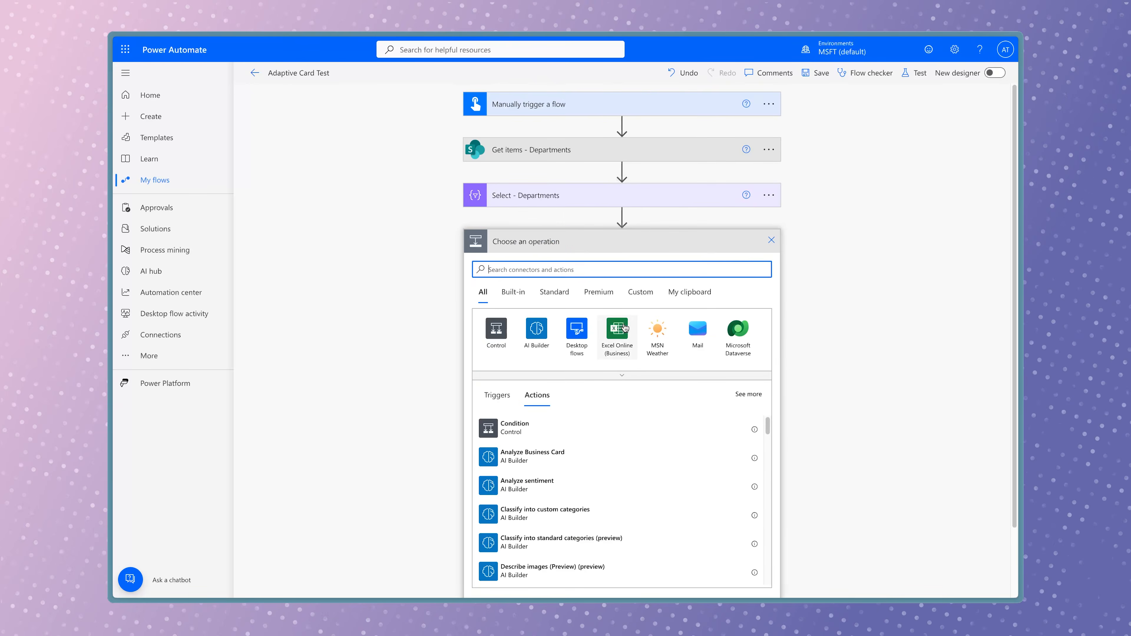
pyautogui.write('termin')
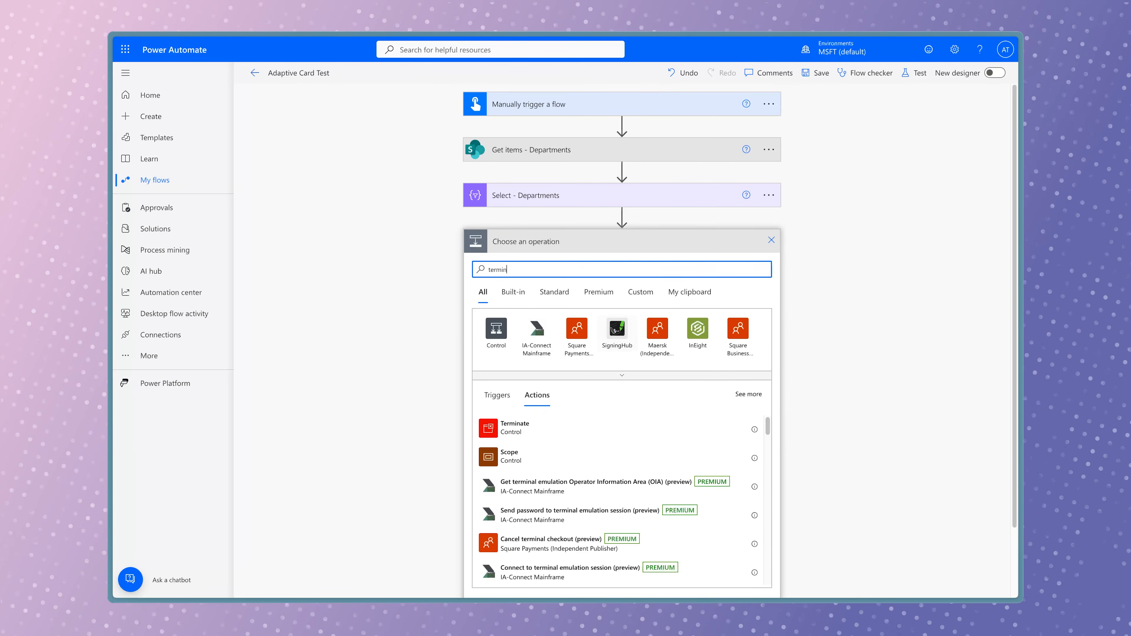
pyautogui.click(633, 429)
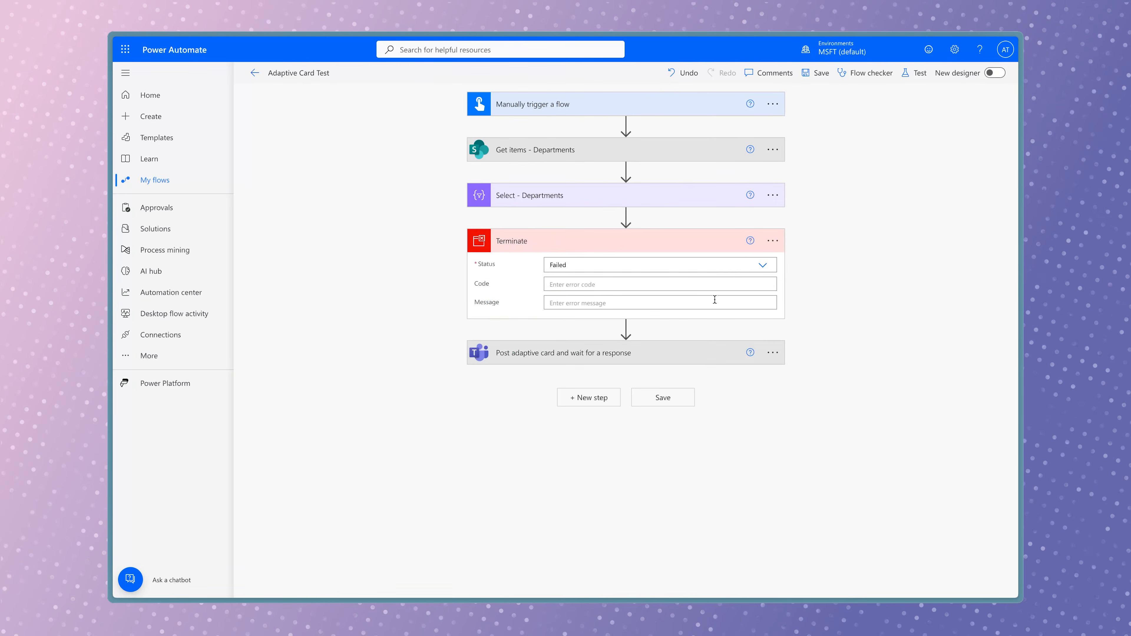
pyautogui.click(734, 260)
pyautogui.click(693, 316)
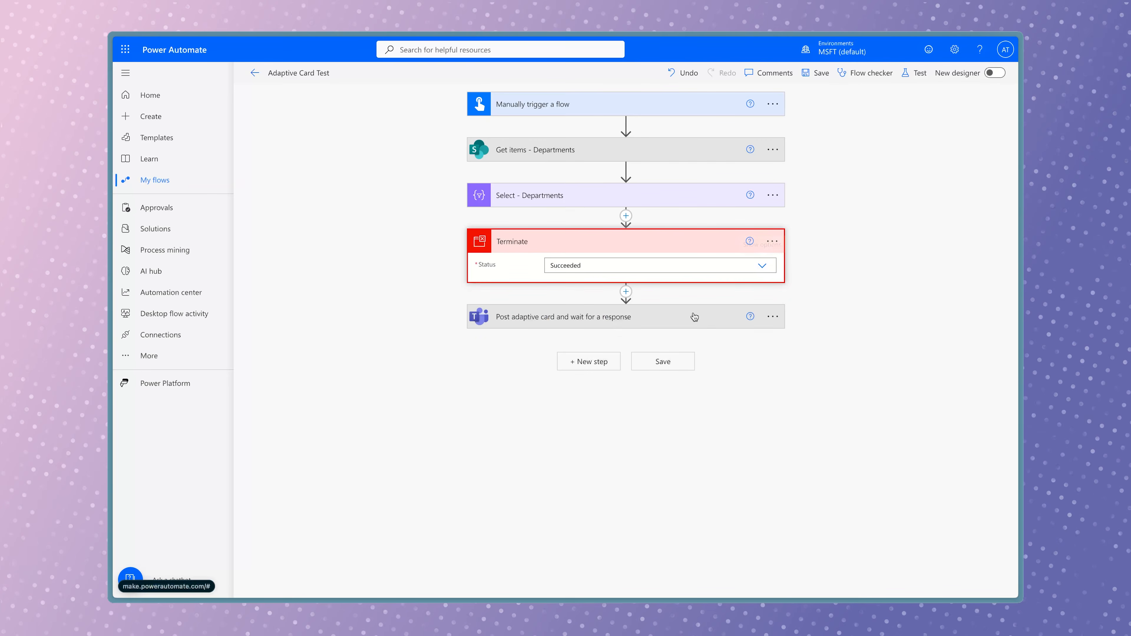
# Save the flow, run a manual test, and look through the title and value pairs in the Select - Departments output
pyautogui.click(916, 74)
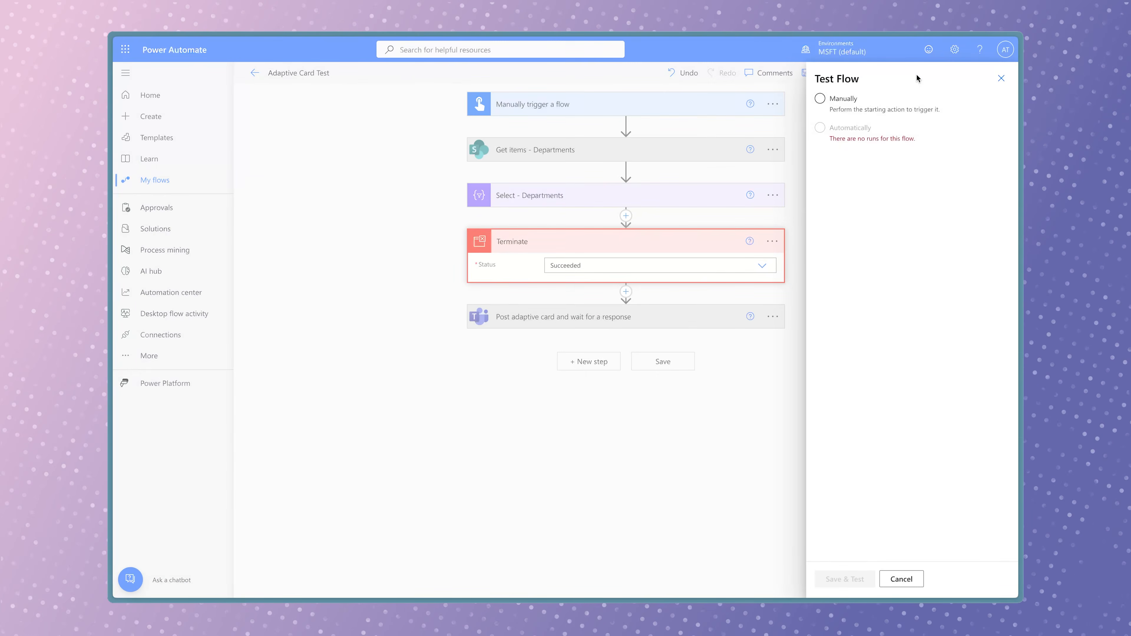
pyautogui.click(823, 99)
pyautogui.click(850, 579)
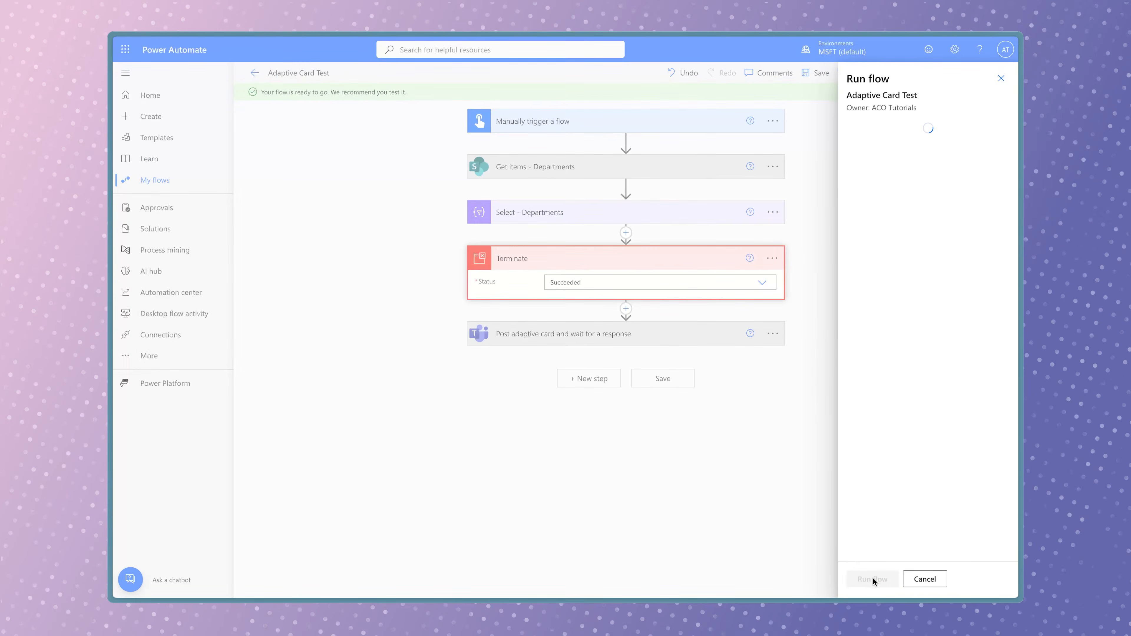
pyautogui.click(871, 578)
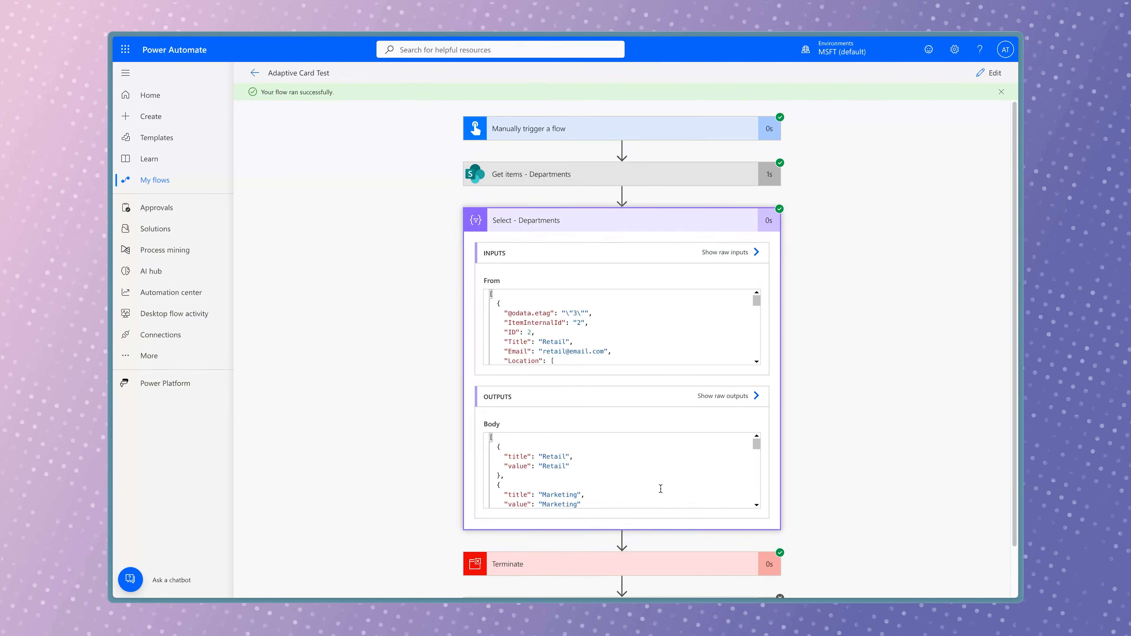
pyautogui.scroll(-2, 660, 489)
pyautogui.scroll(-5, 660, 488)
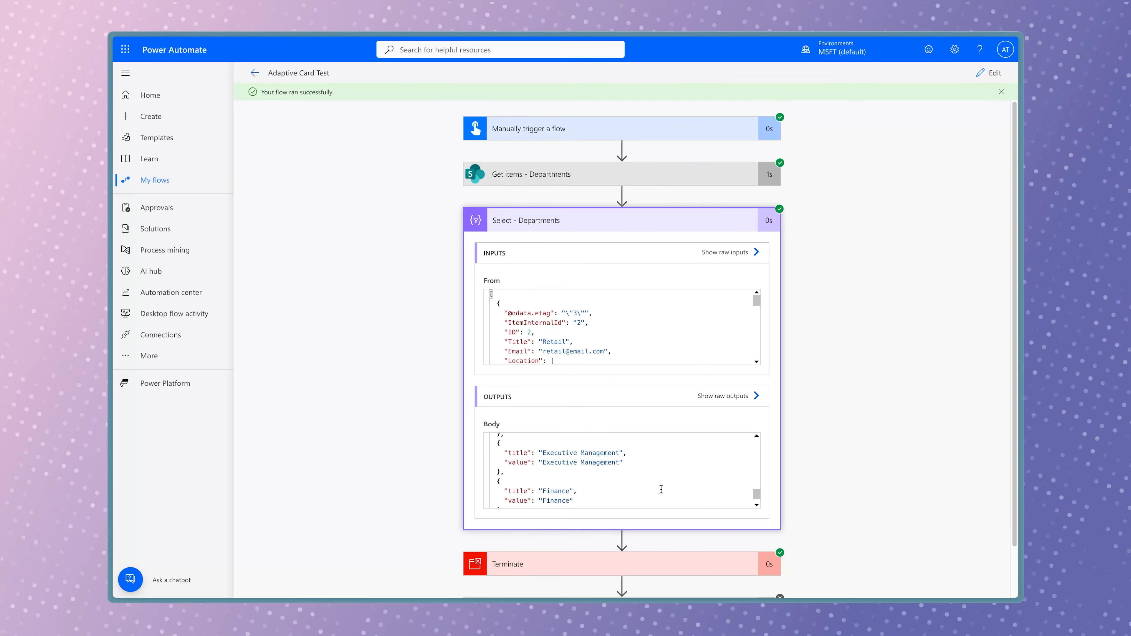
# Return to editing the flow and set the Order By of Get items - Departments to Title asc
pyautogui.click(988, 73)
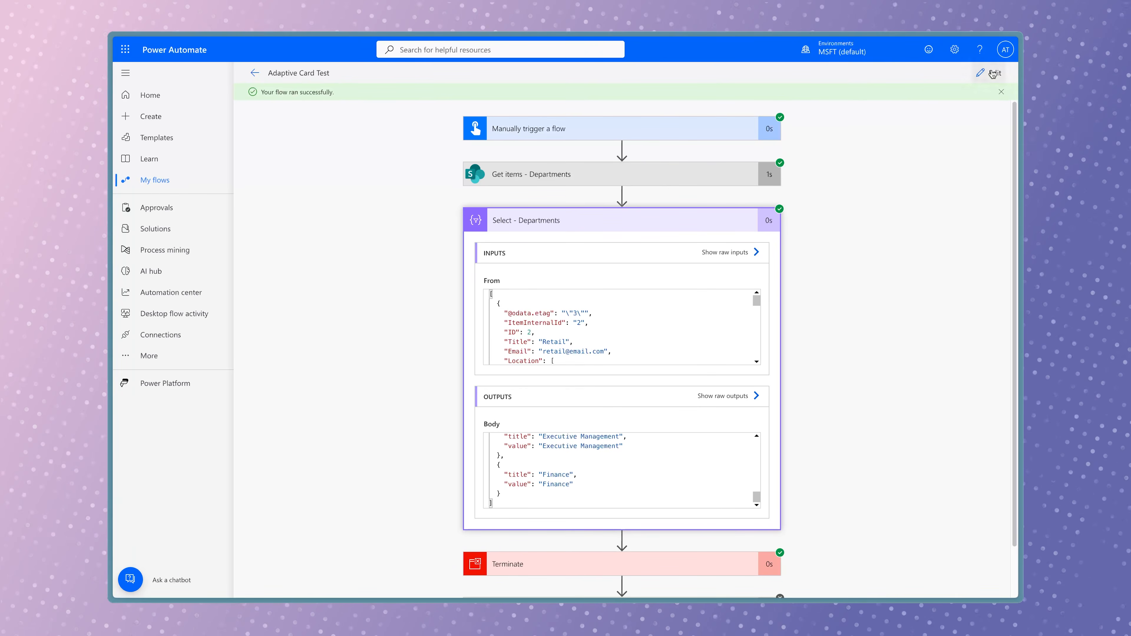
pyautogui.click(662, 150)
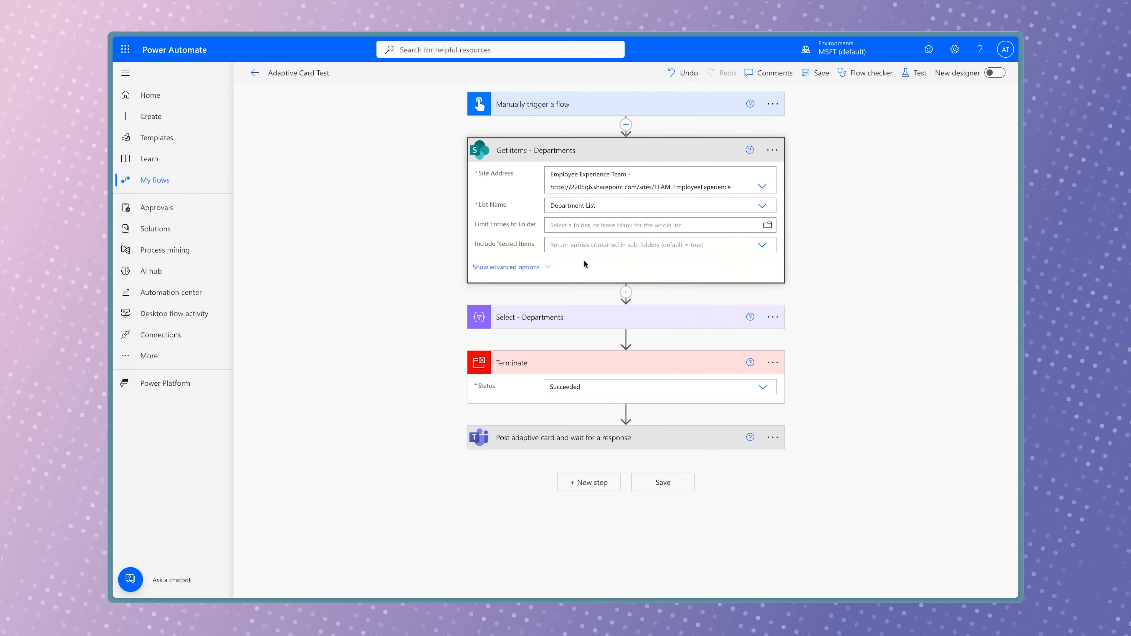
pyautogui.click(544, 267)
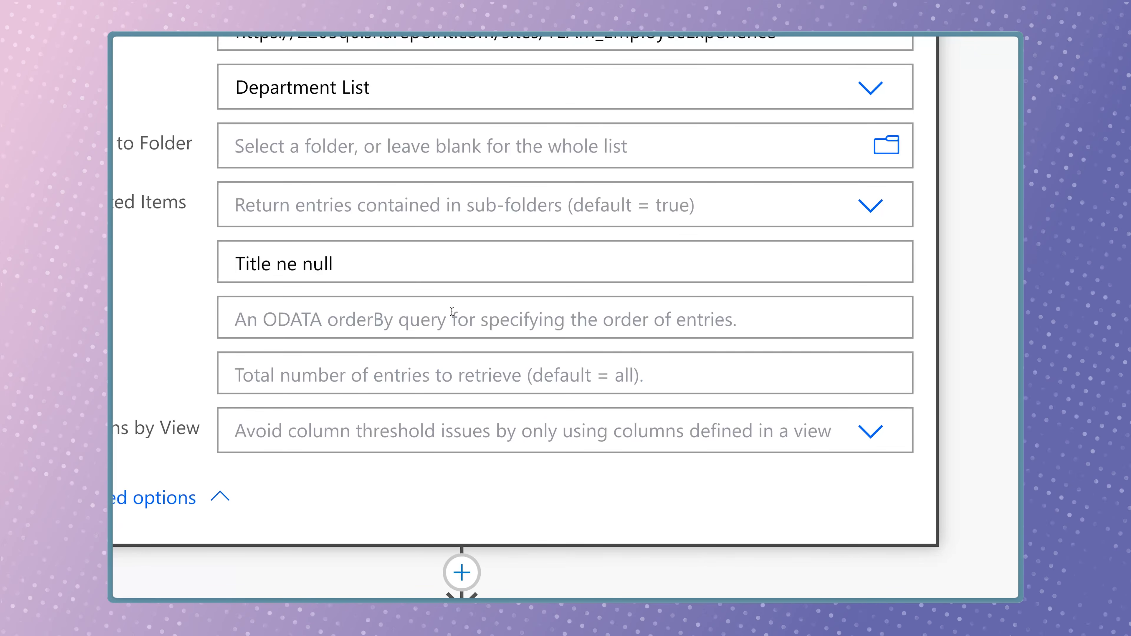
pyautogui.click(452, 311)
pyautogui.write('Title asc')
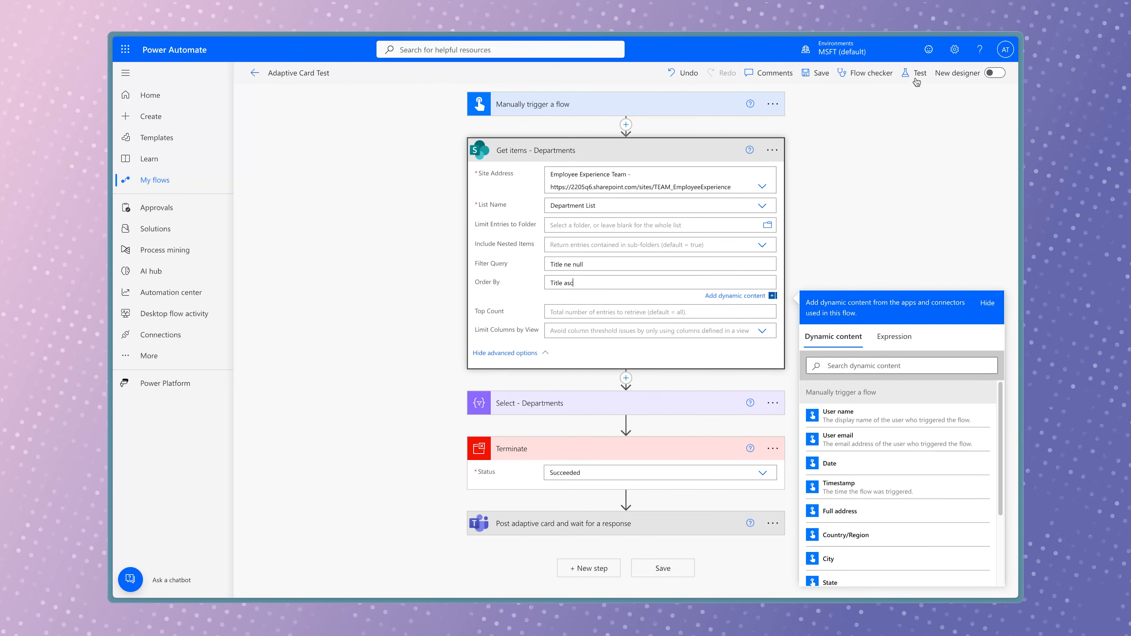
# Save and manually test the flow again, and check the order of the departments in the Select - Departments output
pyautogui.click(910, 73)
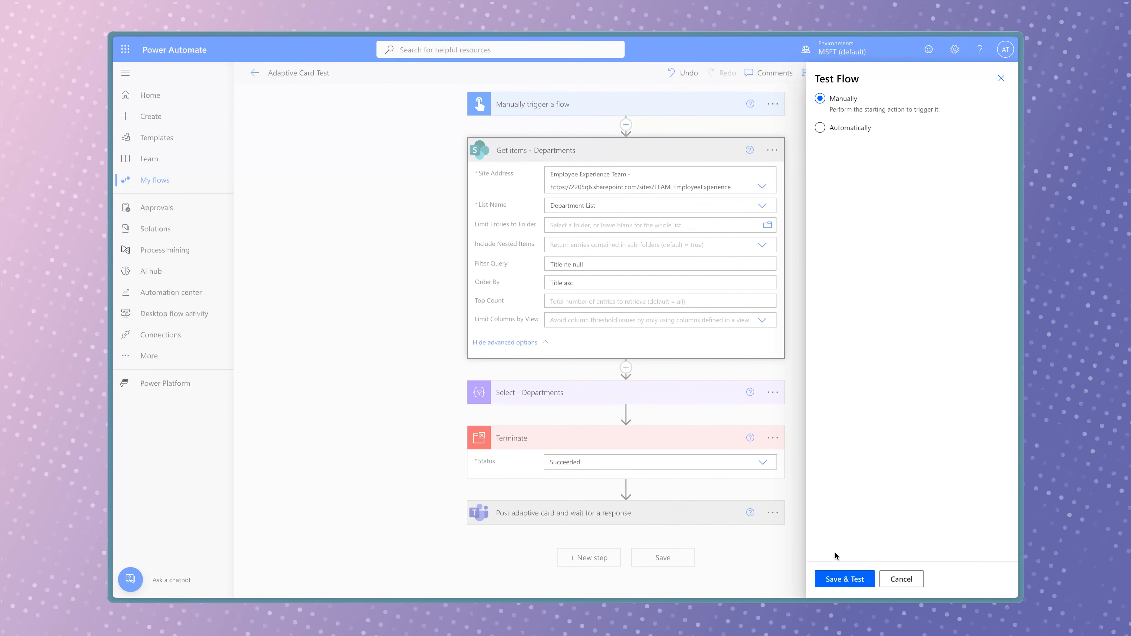
pyautogui.click(840, 578)
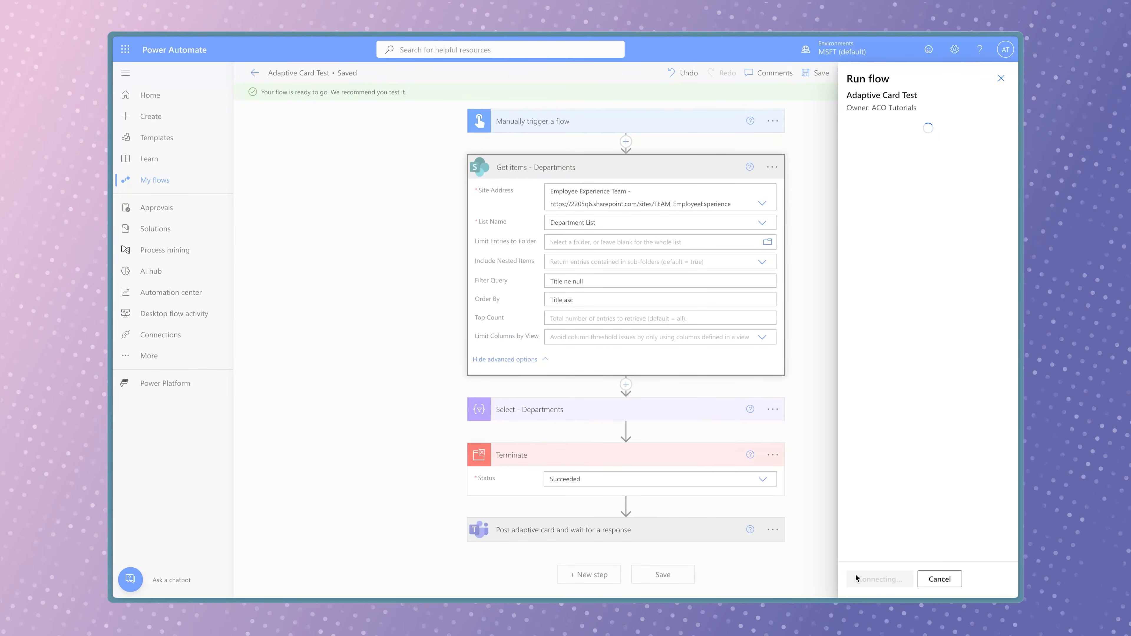
pyautogui.click(862, 579)
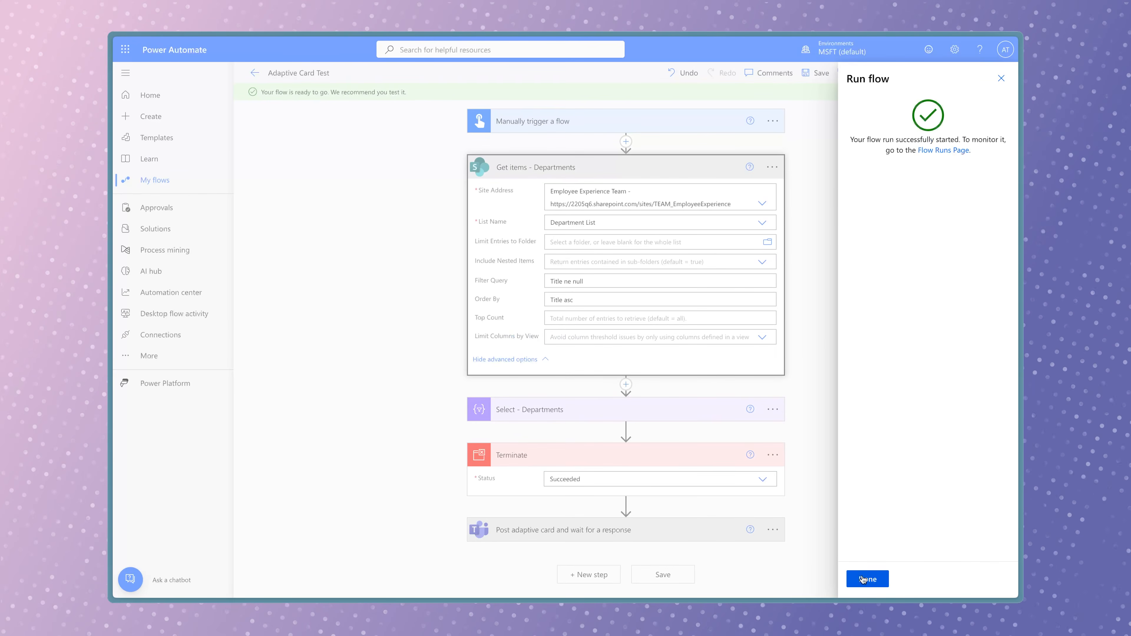
pyautogui.click(862, 577)
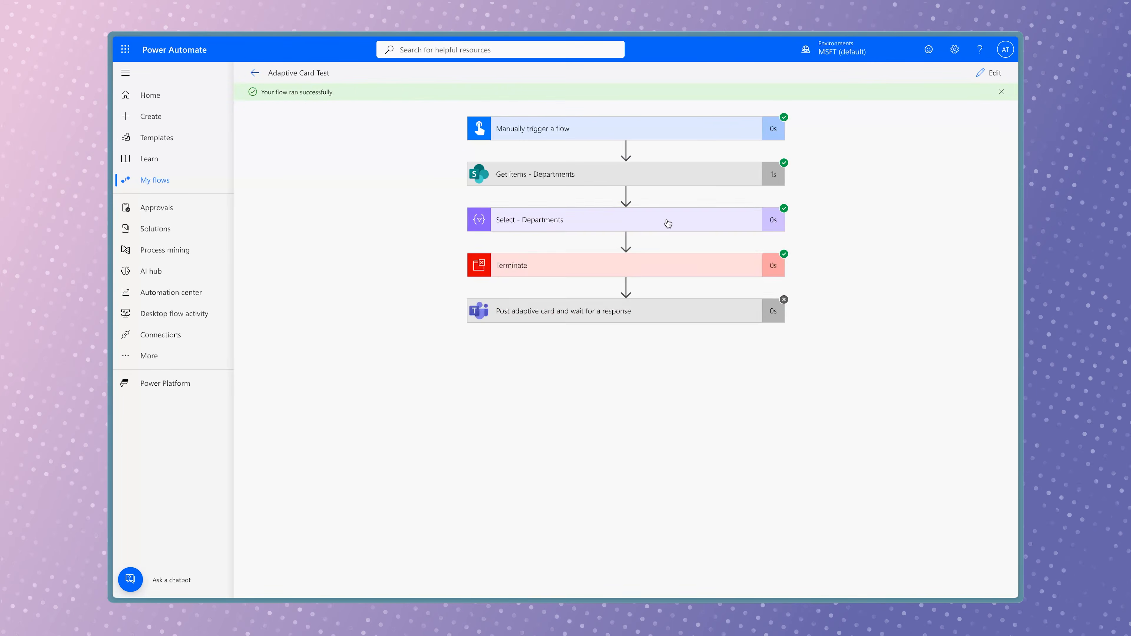
pyautogui.click(667, 222)
pyautogui.scroll(-8, 697, 485)
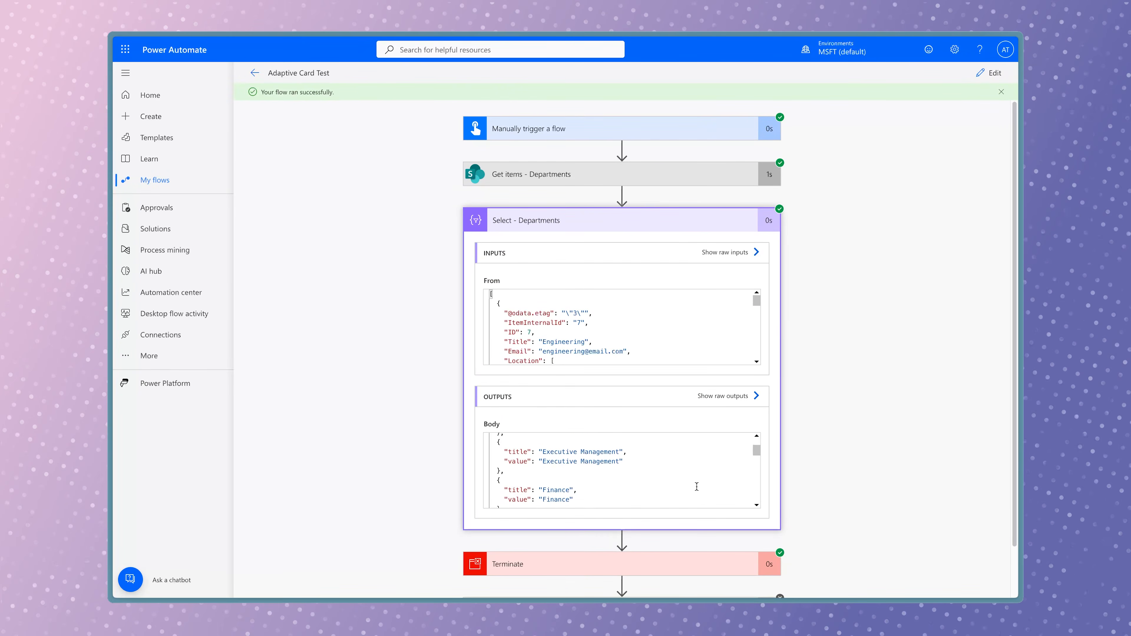
pyautogui.scroll(-6, 697, 487)
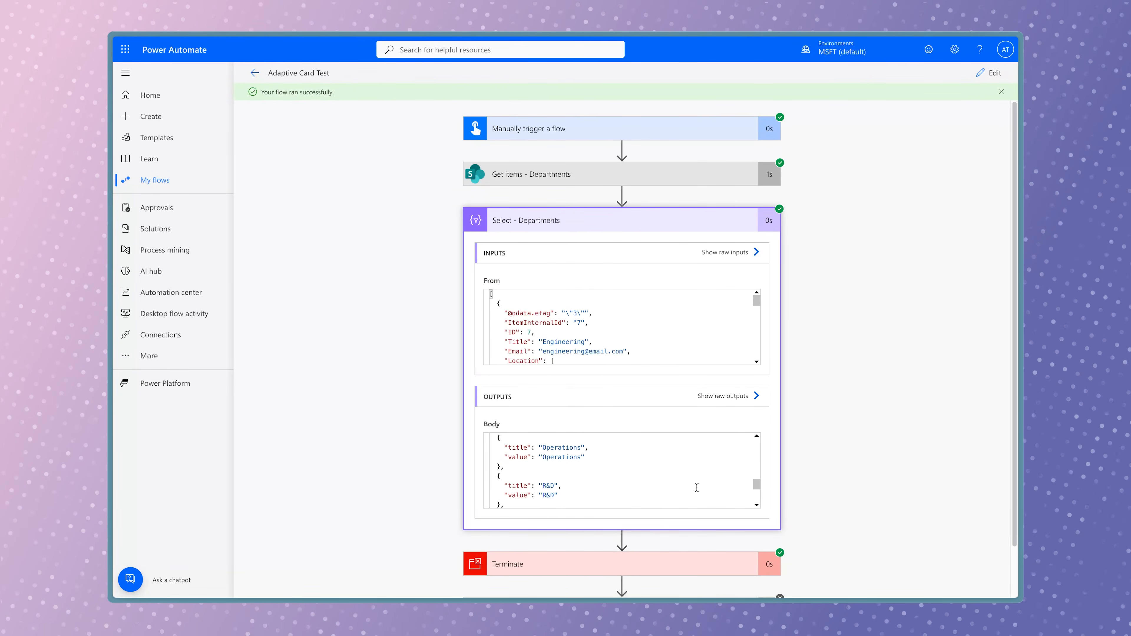
# Return to editing, move the Terminate action below Post adaptive card and wait for a response, and expand that card action
pyautogui.click(993, 81)
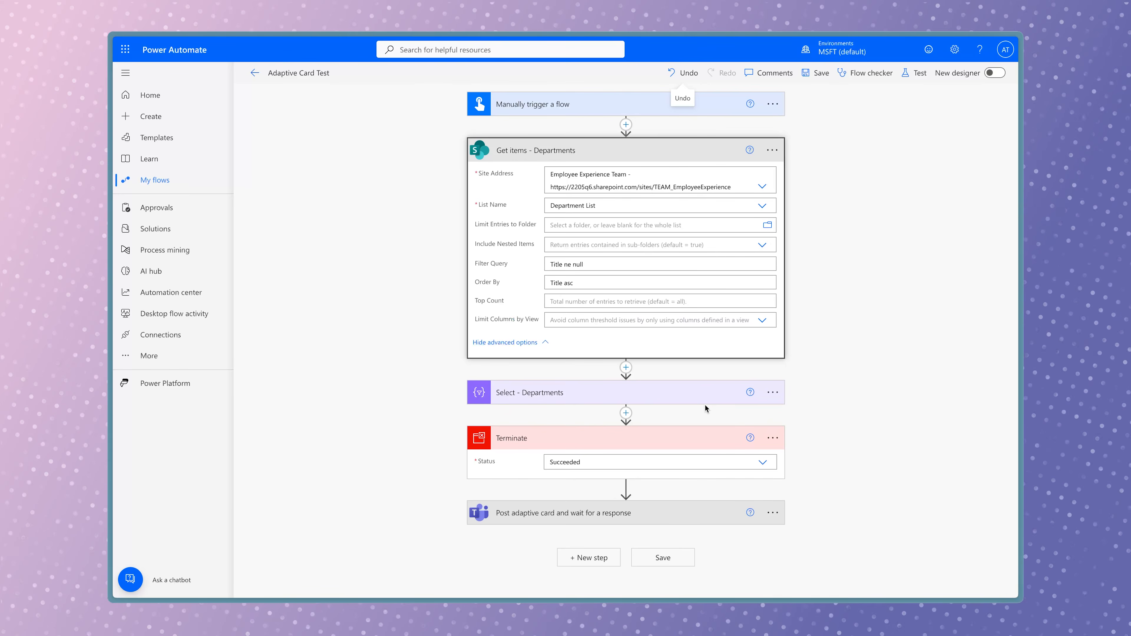
pyautogui.moveTo(653, 441); pyautogui.dragTo(659, 530)
pyautogui.click(657, 446)
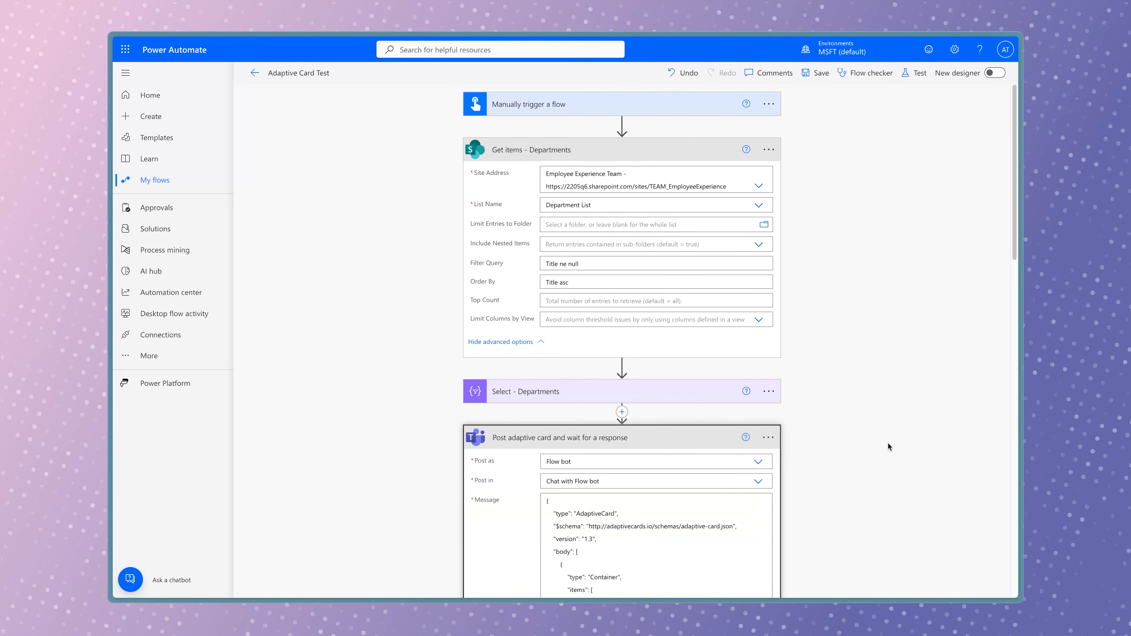
# Replace the hard-coded choices array of the Dropdown input in the card's message JSON with the Output of Select - Departments
pyautogui.scroll(-8, 888, 444)
pyautogui.scroll(-5, 888, 444)
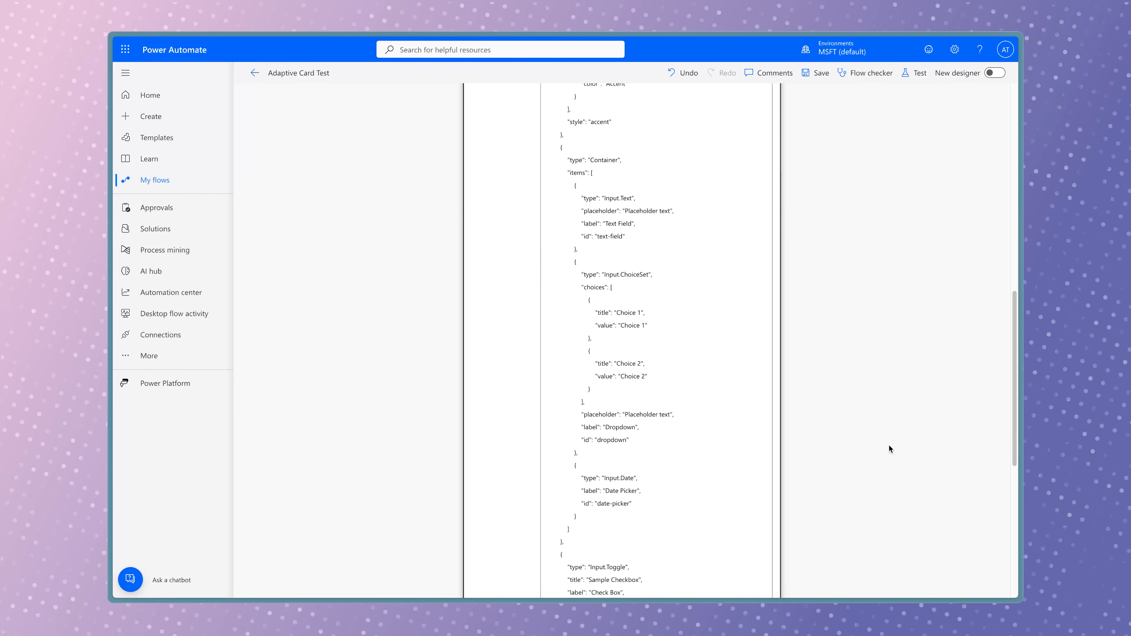
pyautogui.scroll(1, 763, 364)
pyautogui.click(610, 323)
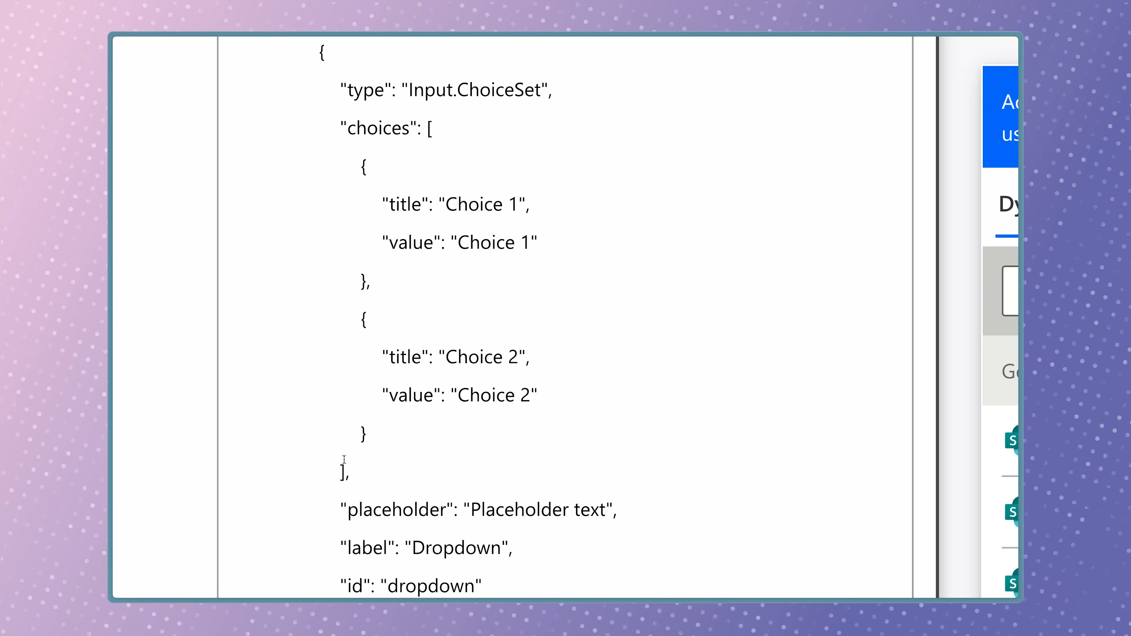
pyautogui.keyDown('shift'); pyautogui.click(346, 460); pyautogui.keyUp('shift')
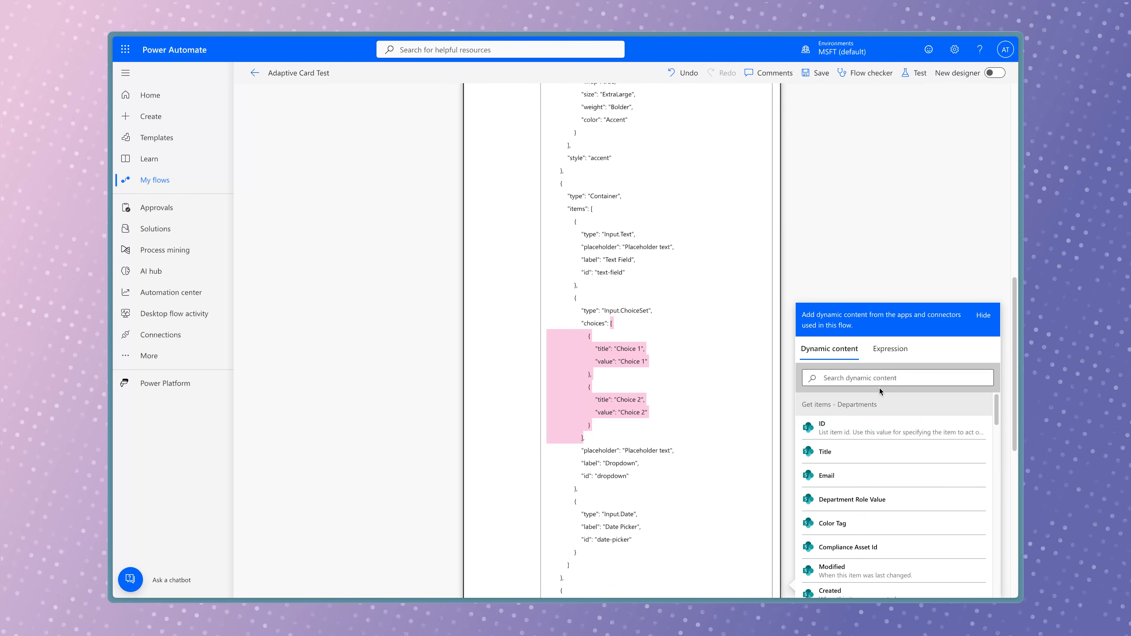
pyautogui.click(874, 378)
pyautogui.write('output')
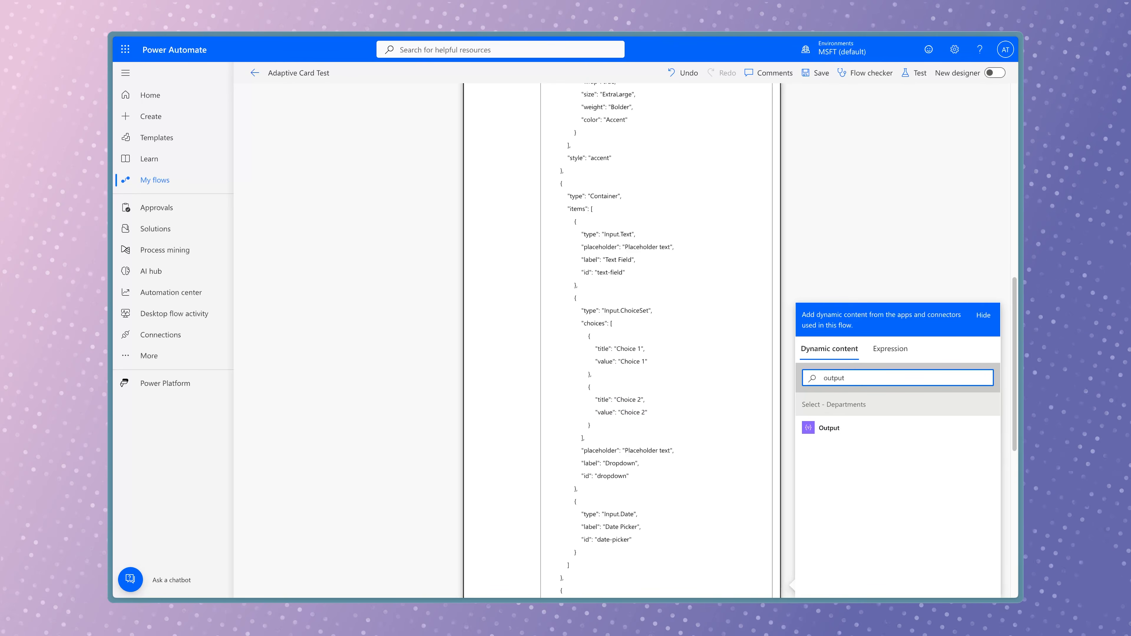
pyautogui.click(845, 429)
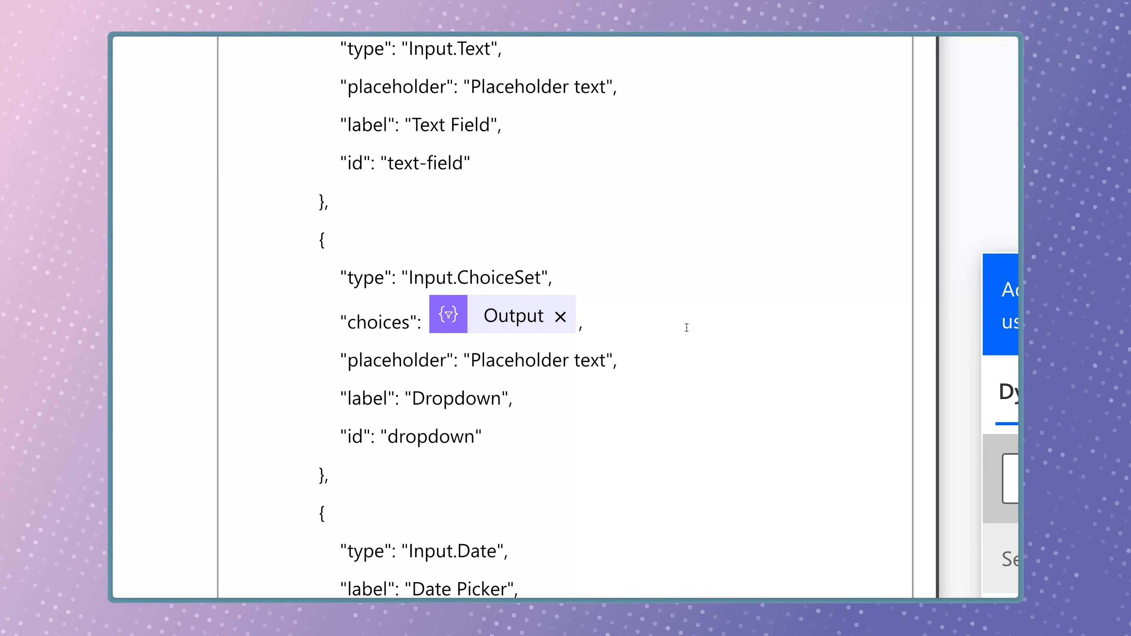
# Save the flow and run a manual test of it
pyautogui.click(933, 74)
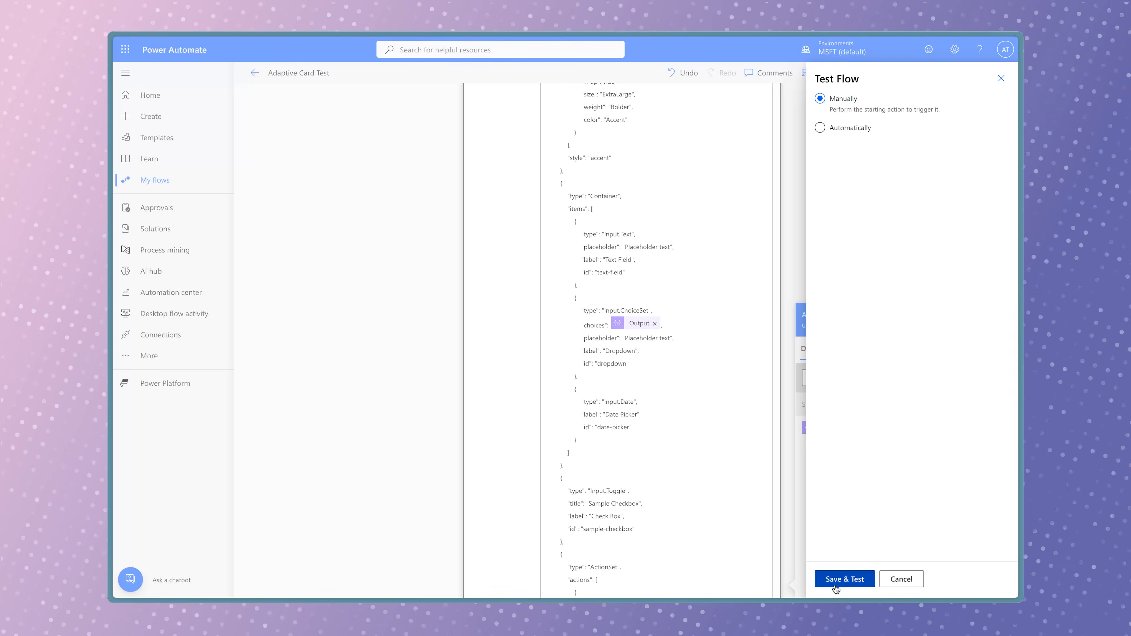
pyautogui.click(835, 588)
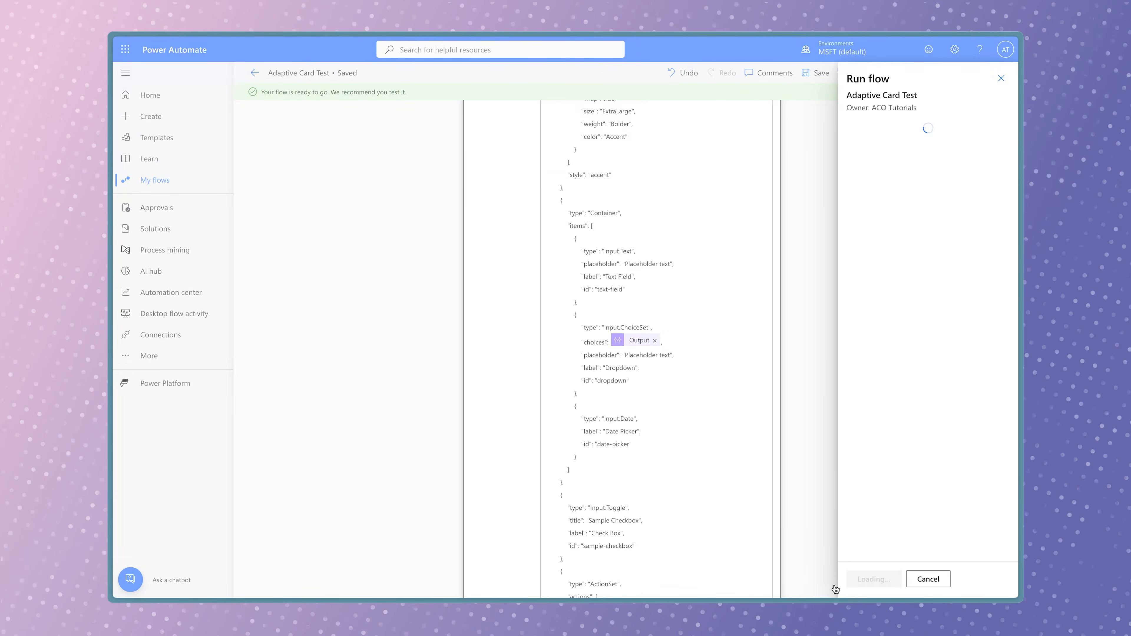
pyautogui.click(861, 579)
pyautogui.click(868, 579)
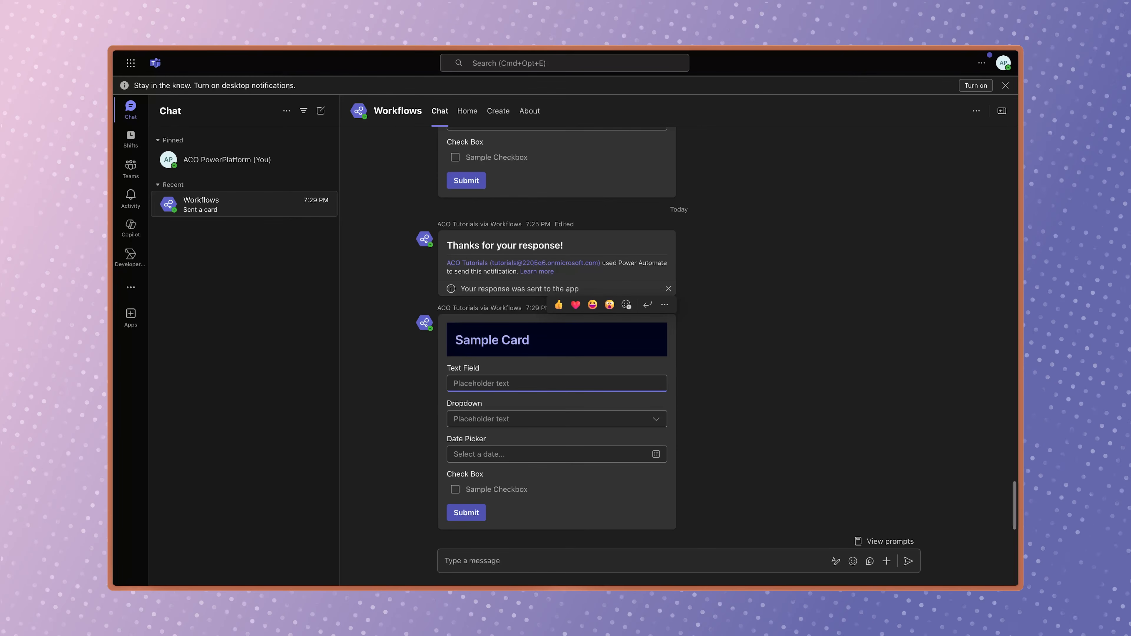
# In Teams, fill in the new Sample Card with "Some sample text", Retail, September 25, 2025 and the sample checkbox ticked, and submit it
pyautogui.write('Some sample text')
pyautogui.press('Tab')
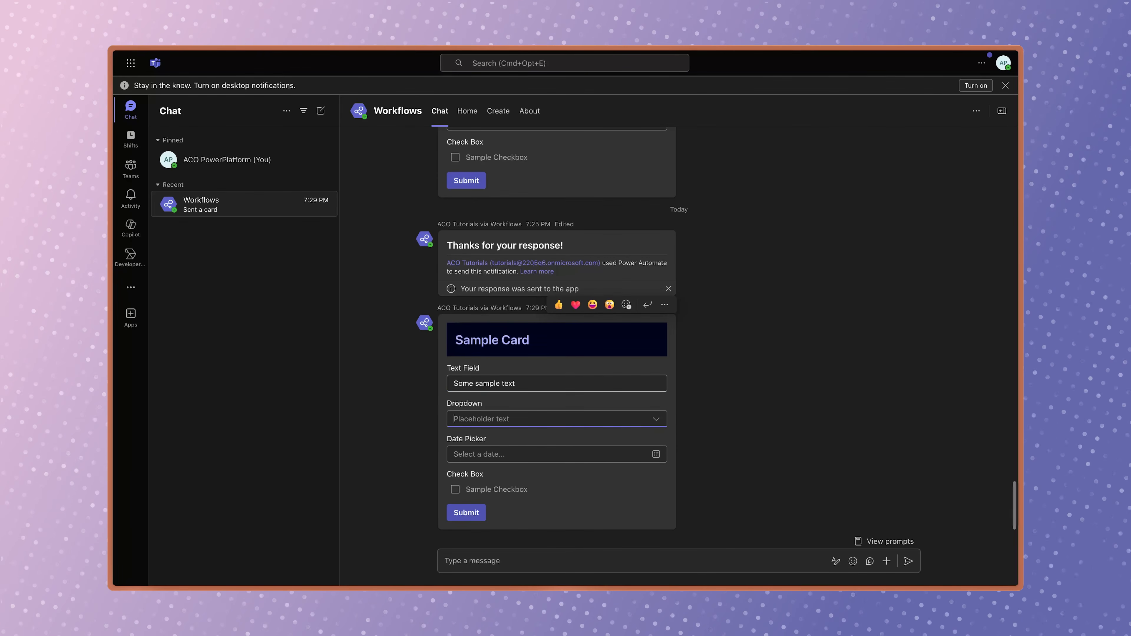
pyautogui.click(657, 420)
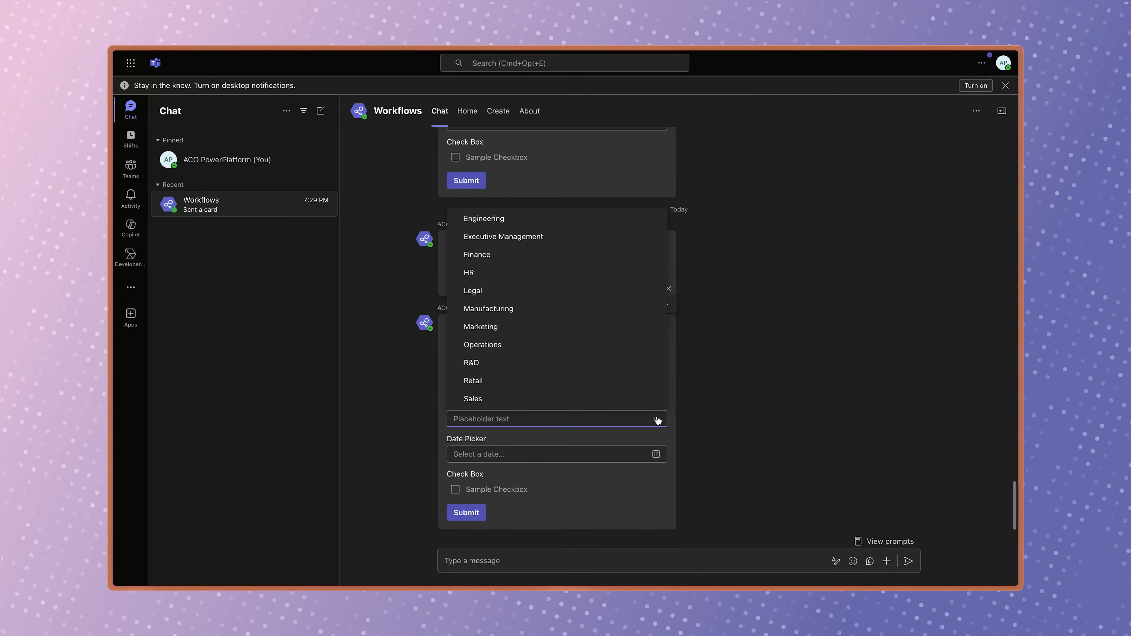
pyautogui.click(620, 384)
pyautogui.click(657, 454)
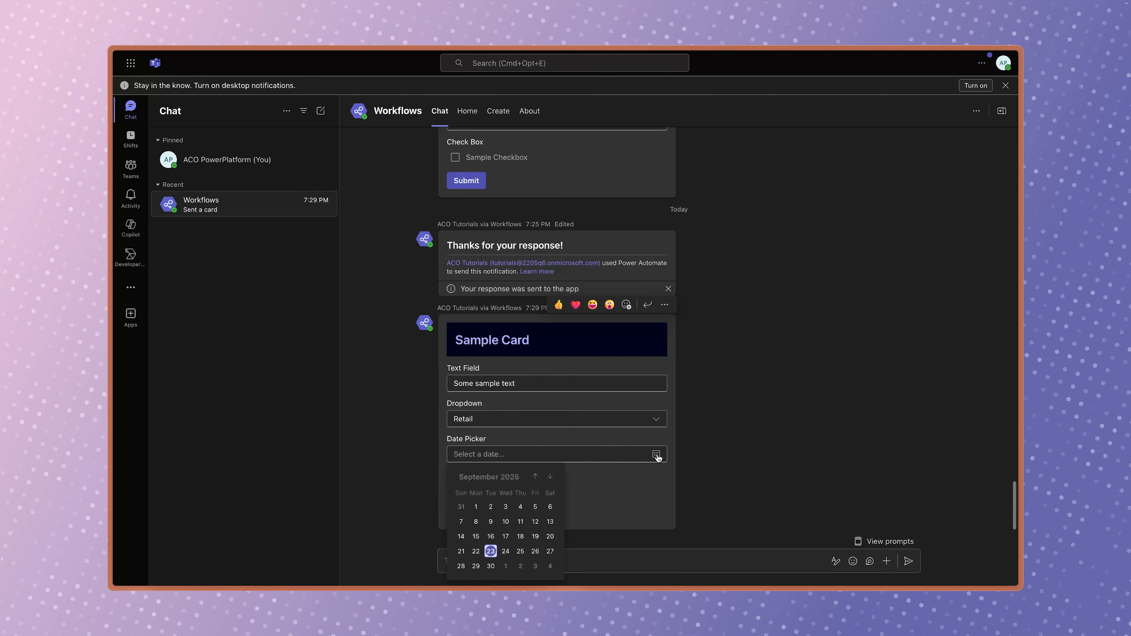
pyautogui.click(520, 551)
pyautogui.click(455, 489)
pyautogui.click(467, 512)
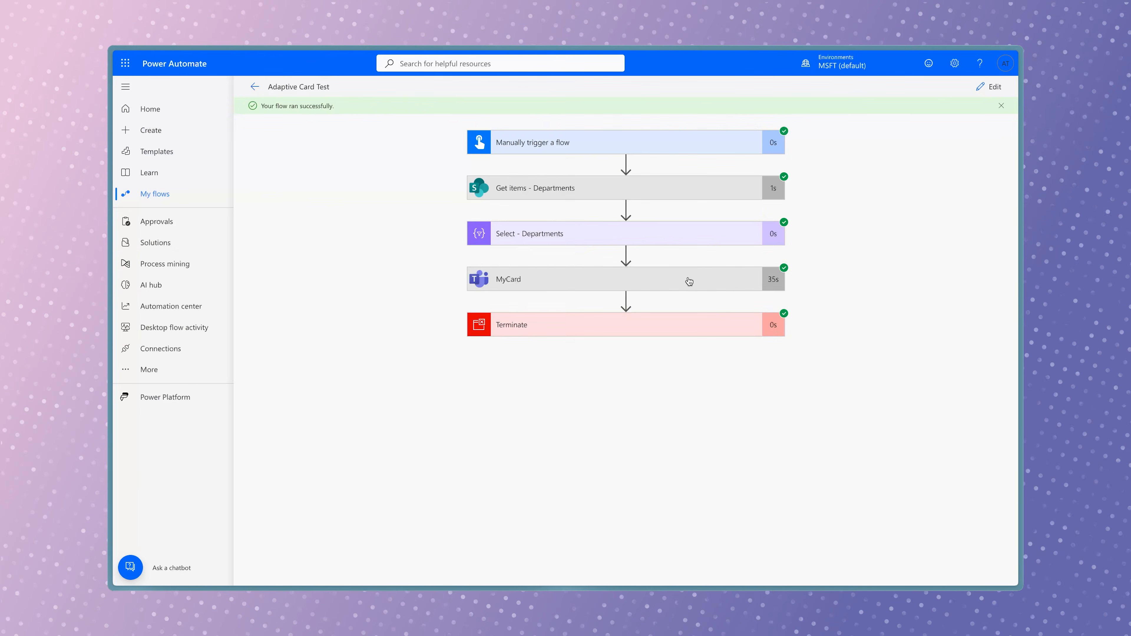
# Back in the Power Automate run, examine the submitted data in the output body of the MyCard action
pyautogui.click(688, 280)
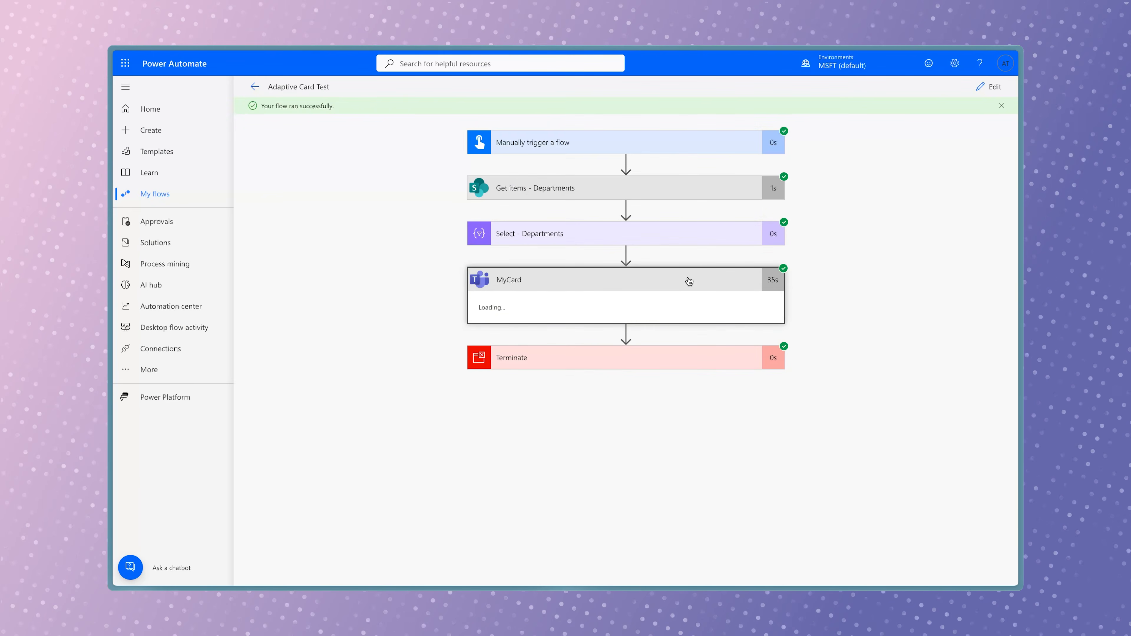
pyautogui.scroll(-3, 694, 383)
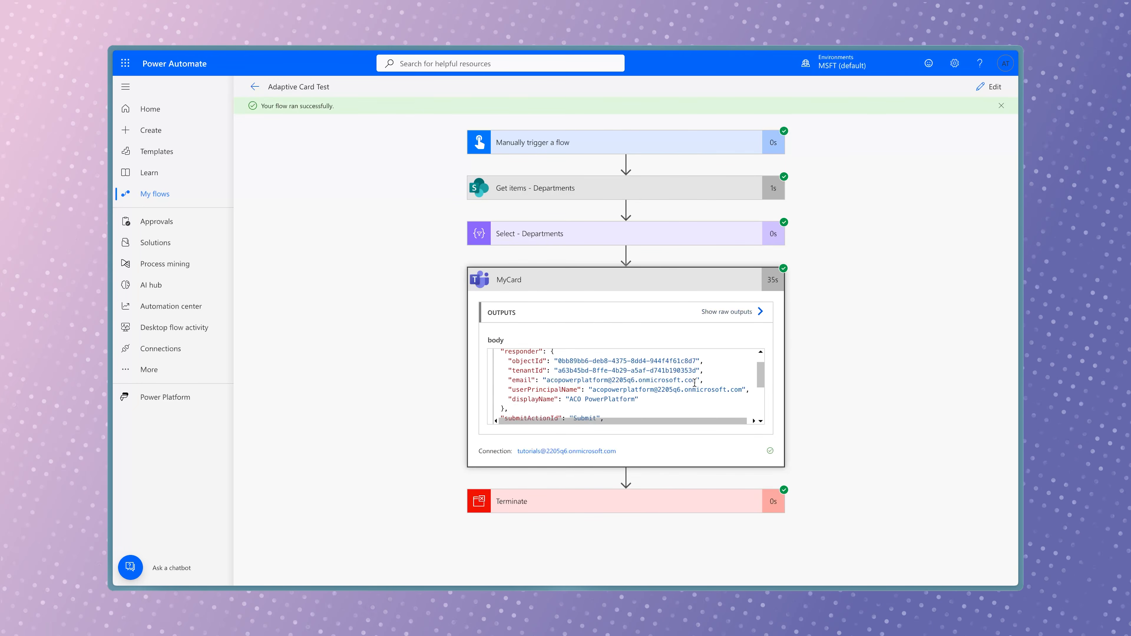
pyautogui.scroll(-1, 694, 383)
pyautogui.scroll(-1, 694, 383)
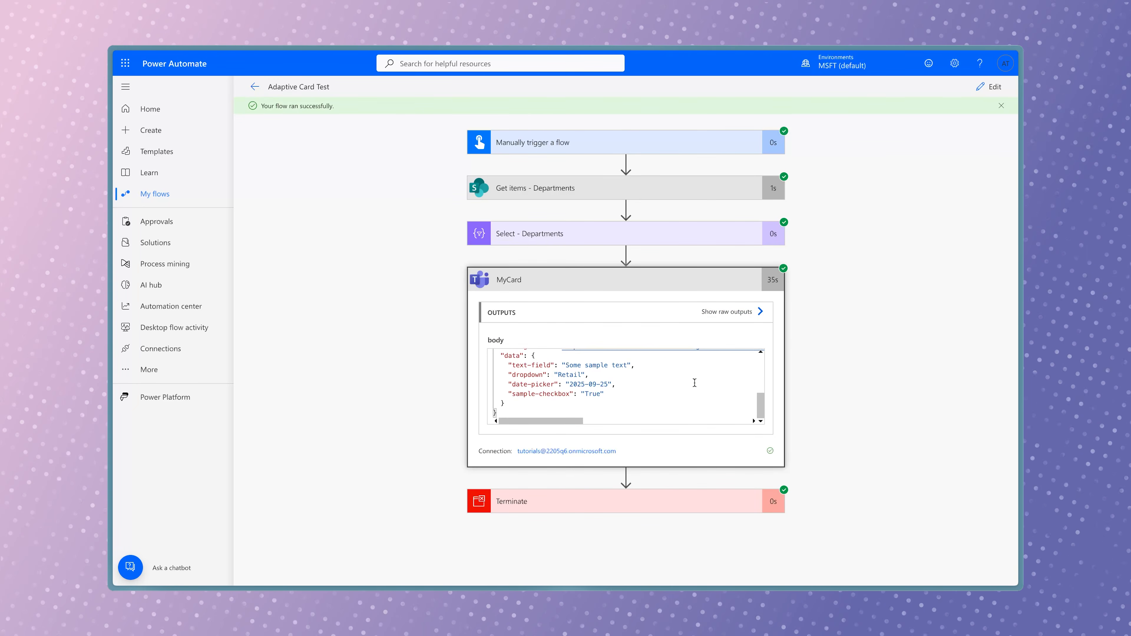
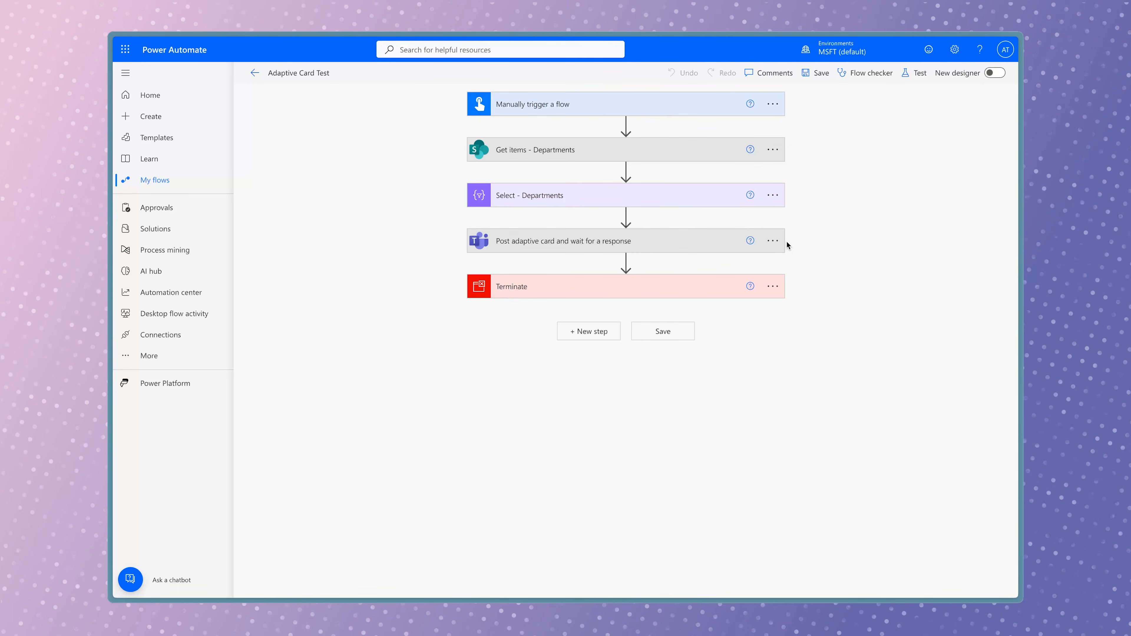
# Rename the Post adaptive card and wait for a response action as MyCard
pyautogui.click(772, 241)
pyautogui.click(802, 276)
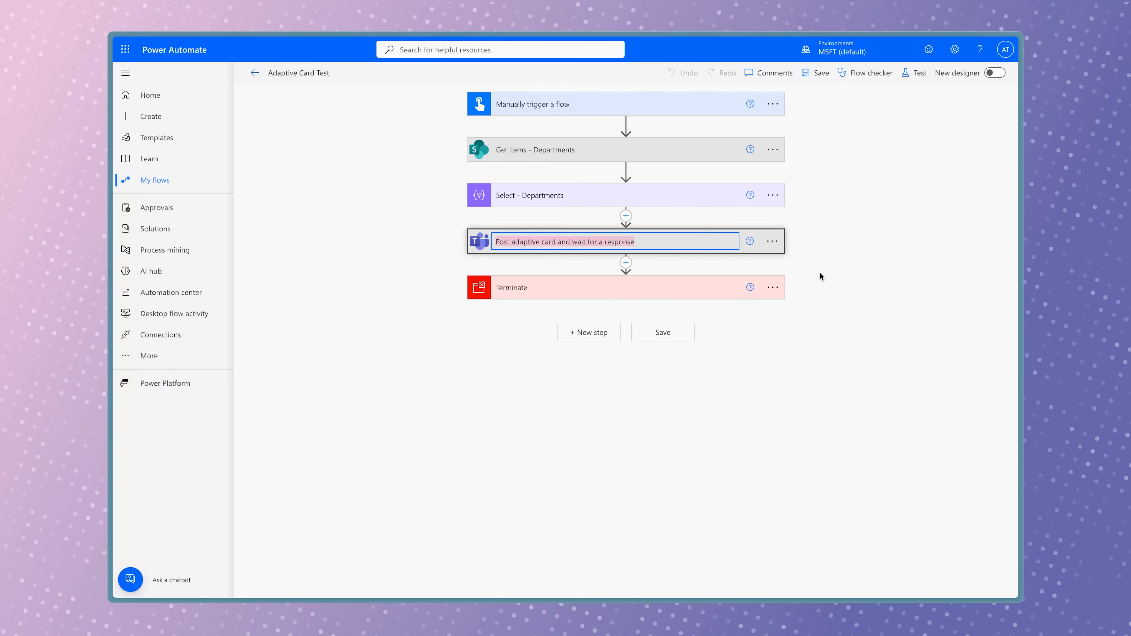
pyautogui.write('MyCard')
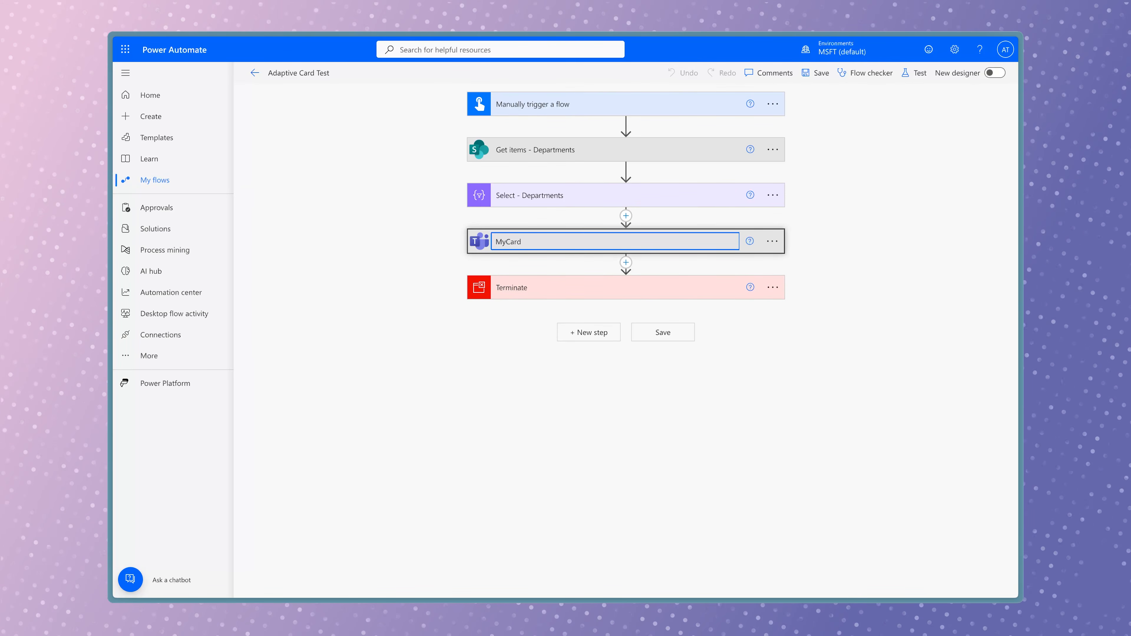
pyautogui.press('Return')
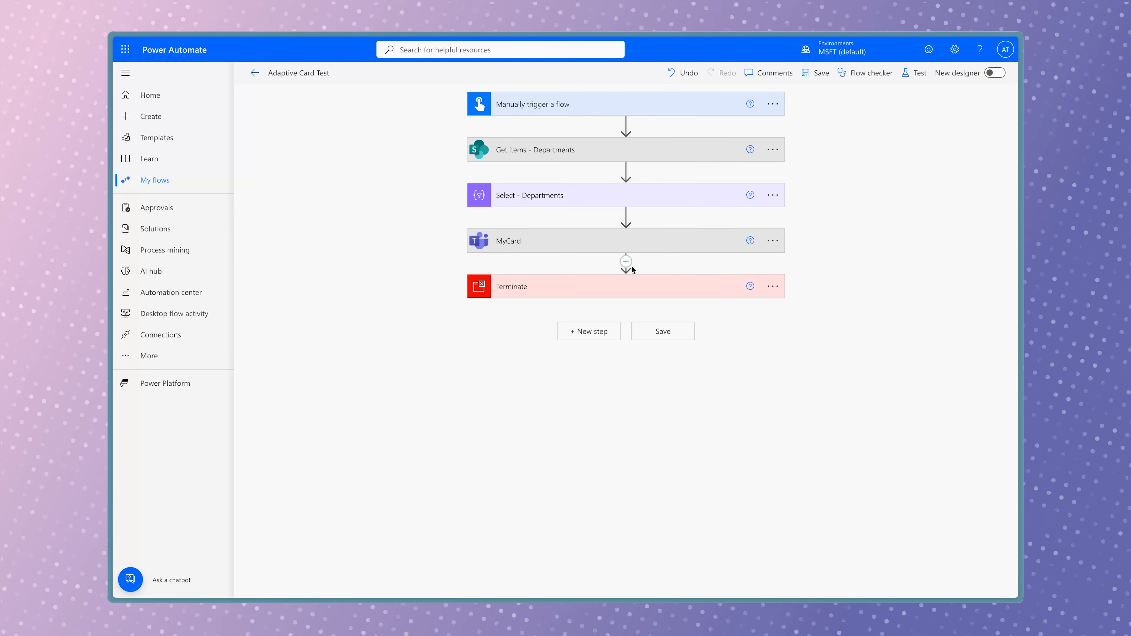
# Insert a Compose action between MyCard and Terminate and rename it Compose - Card Response
pyautogui.click(626, 263)
pyautogui.click(628, 272)
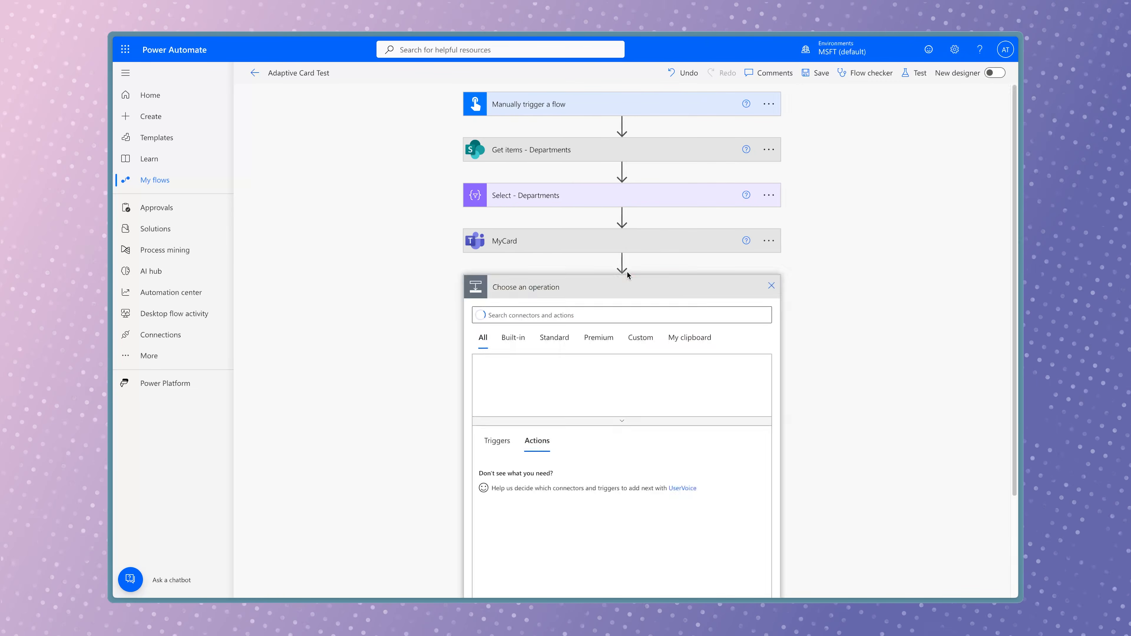
pyautogui.write('compose')
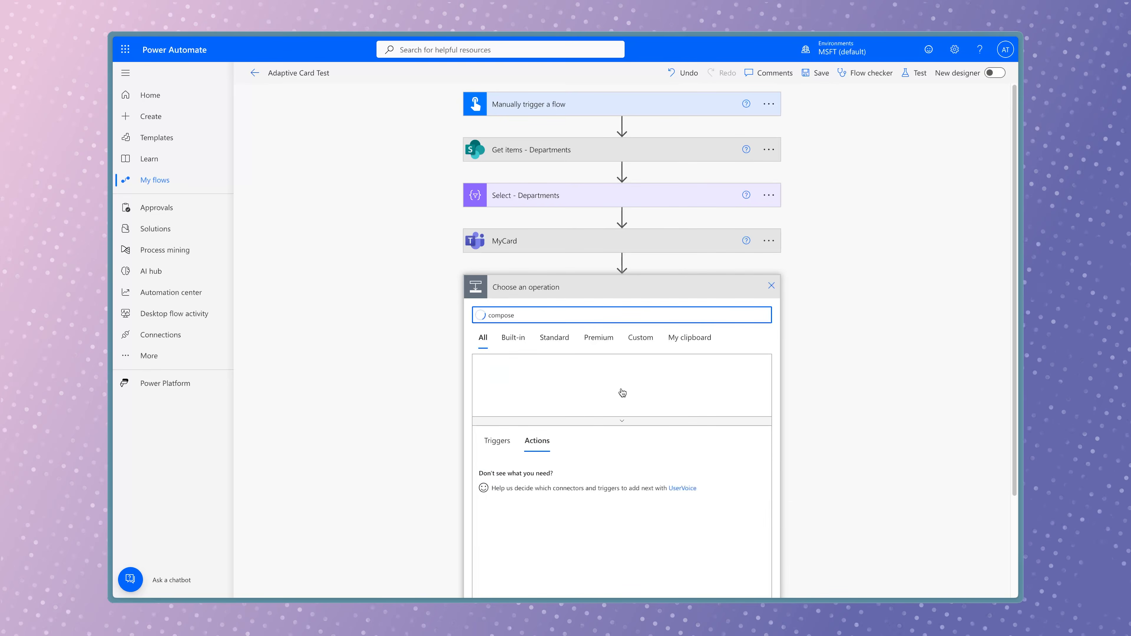
pyautogui.click(713, 473)
pyautogui.click(772, 286)
pyautogui.click(821, 324)
pyautogui.press('End')
pyautogui.write('- Card Response')
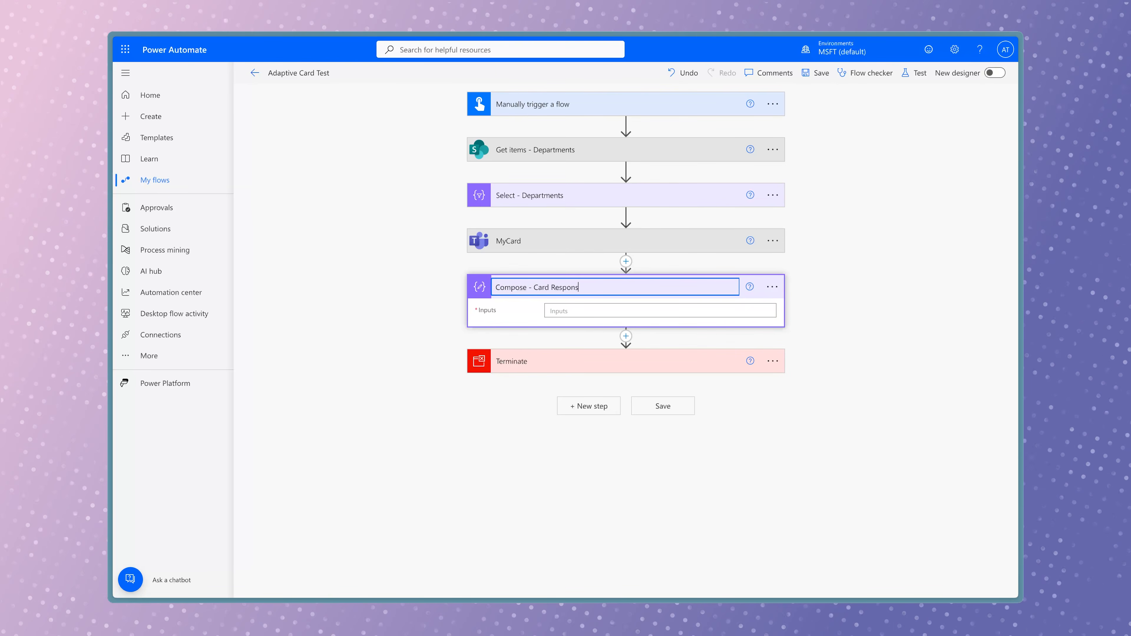
# Copy the data object from the MyCard run output and paste it into the inputs of Compose - Card Response
pyautogui.click(693, 310)
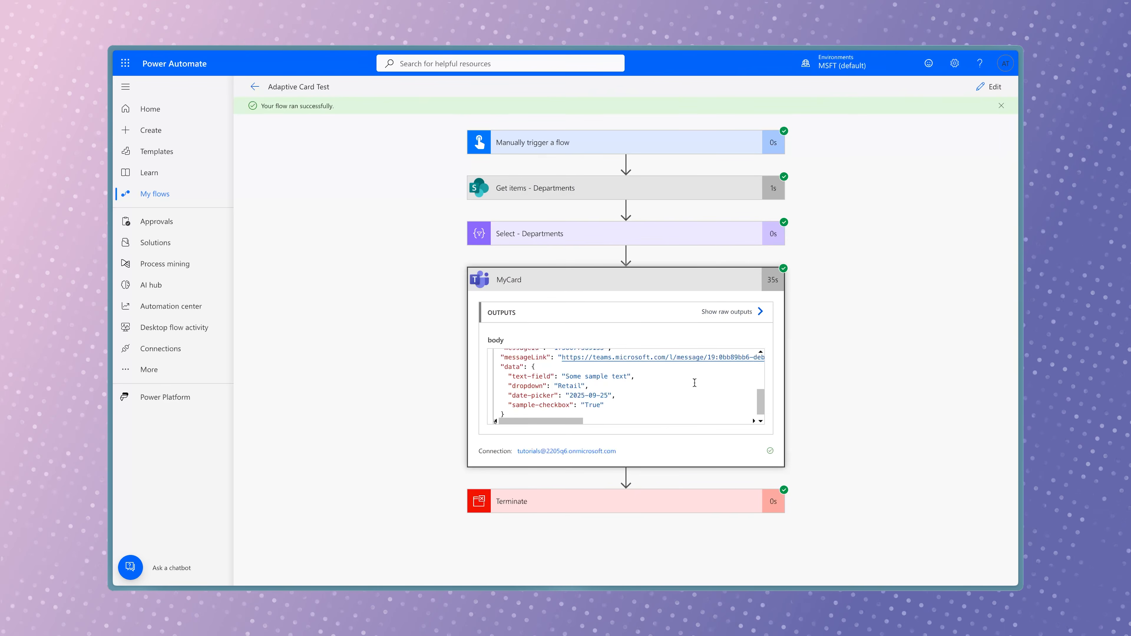
pyautogui.scroll(-2, 695, 383)
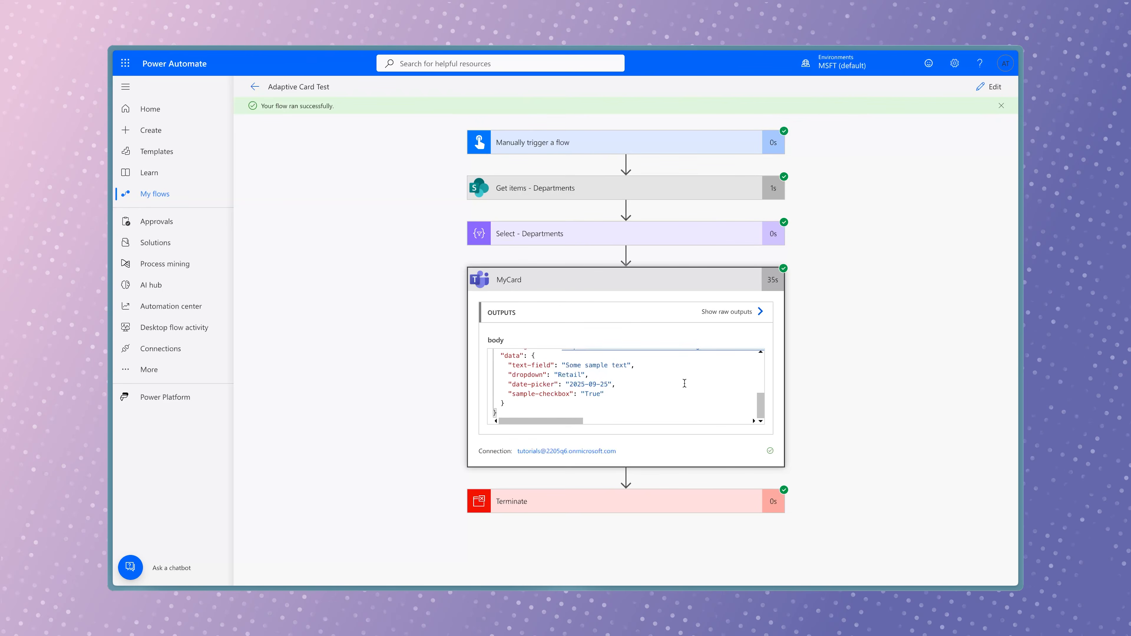
pyautogui.moveTo(530, 355); pyautogui.dragTo(512, 399)
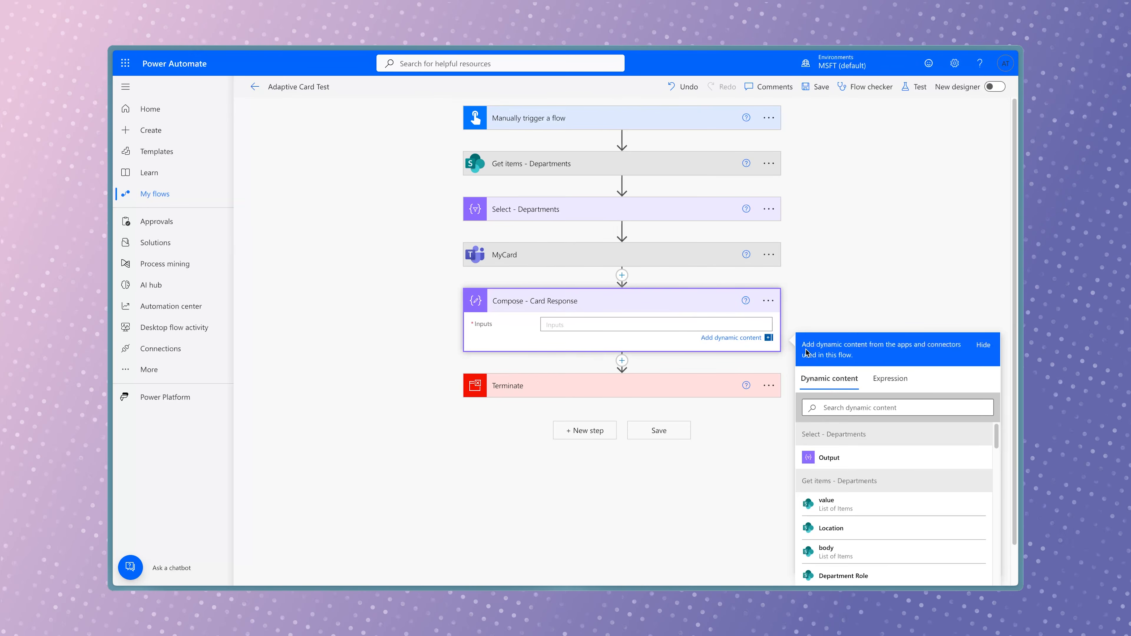
pyautogui.write('{     "text-field": "Some sample text",     "dropdown": "Retail",     "date-picker": "2025-09-25",     "sample-checkbox": "True" }')
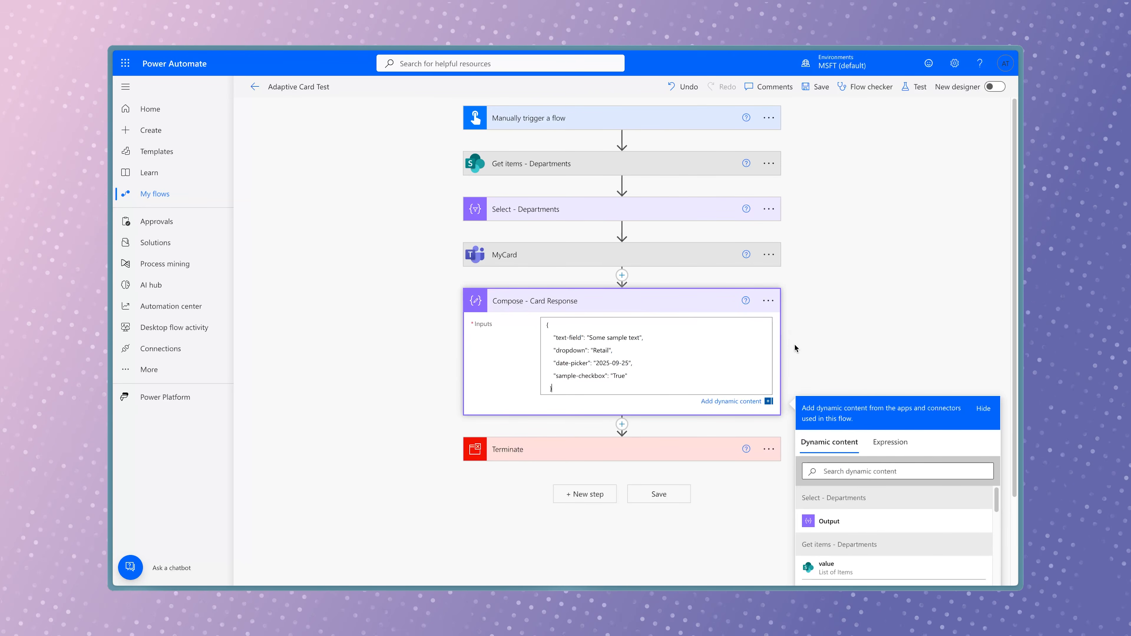
# In the Compose - Card Response inputs, select the text-field's sample value and begin an expression outputs('MyCard')?['body'] to replace it
pyautogui.click(593, 338)
pyautogui.scroll(5, 669, 341)
pyautogui.moveTo(364, 321); pyautogui.dragTo(513, 321)
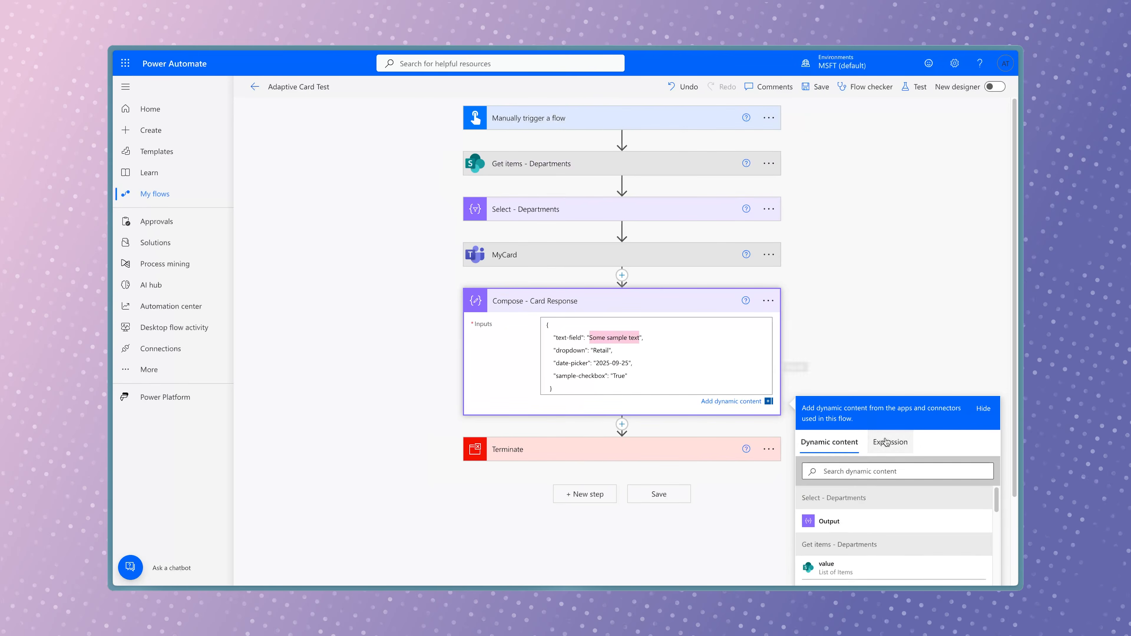
pyautogui.click(888, 451)
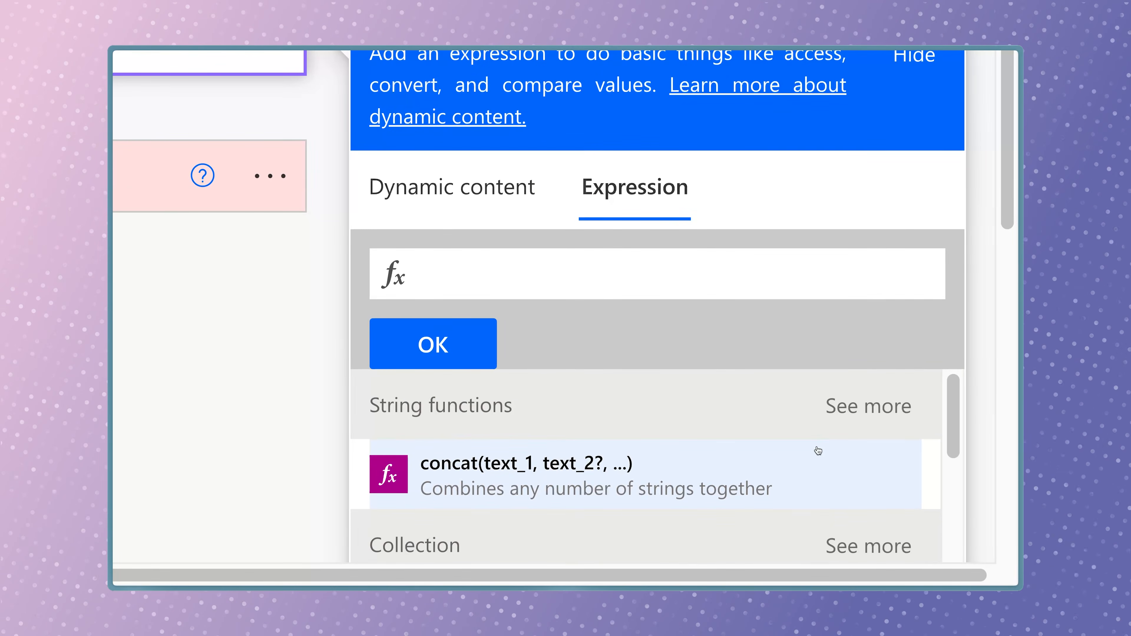
pyautogui.write('outputs(')
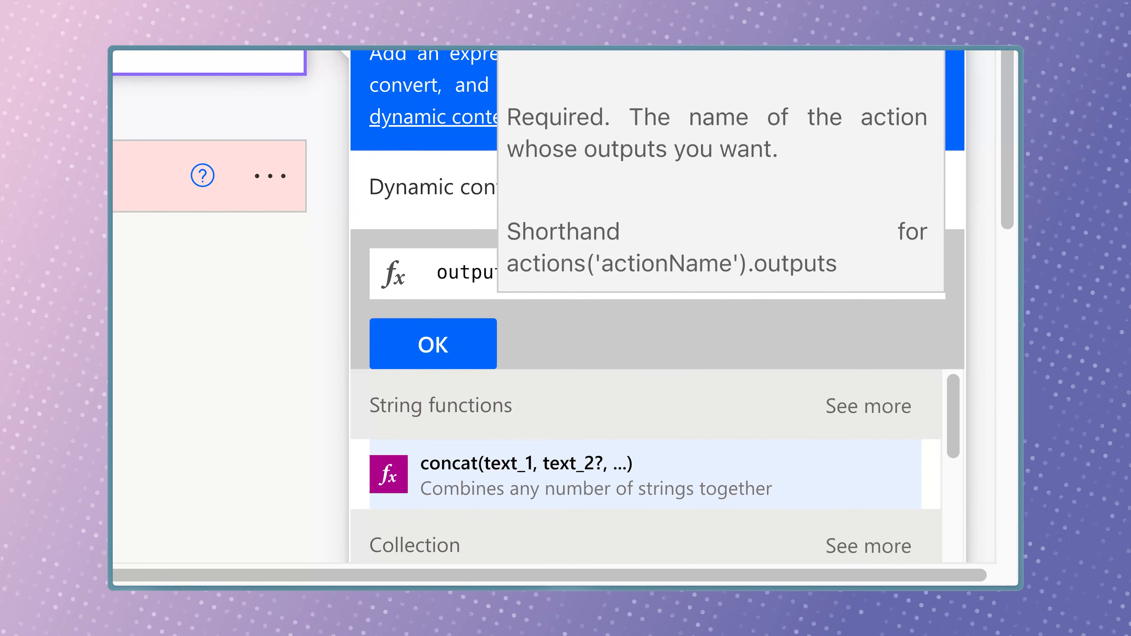
pyautogui.write("'")
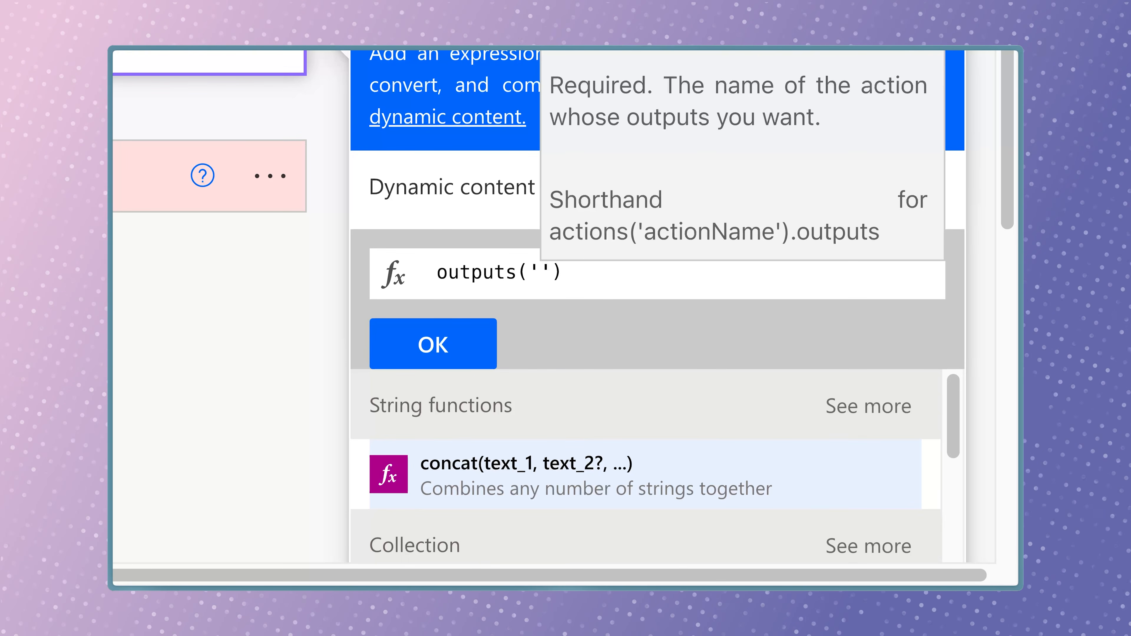
pyautogui.write('MyCard')
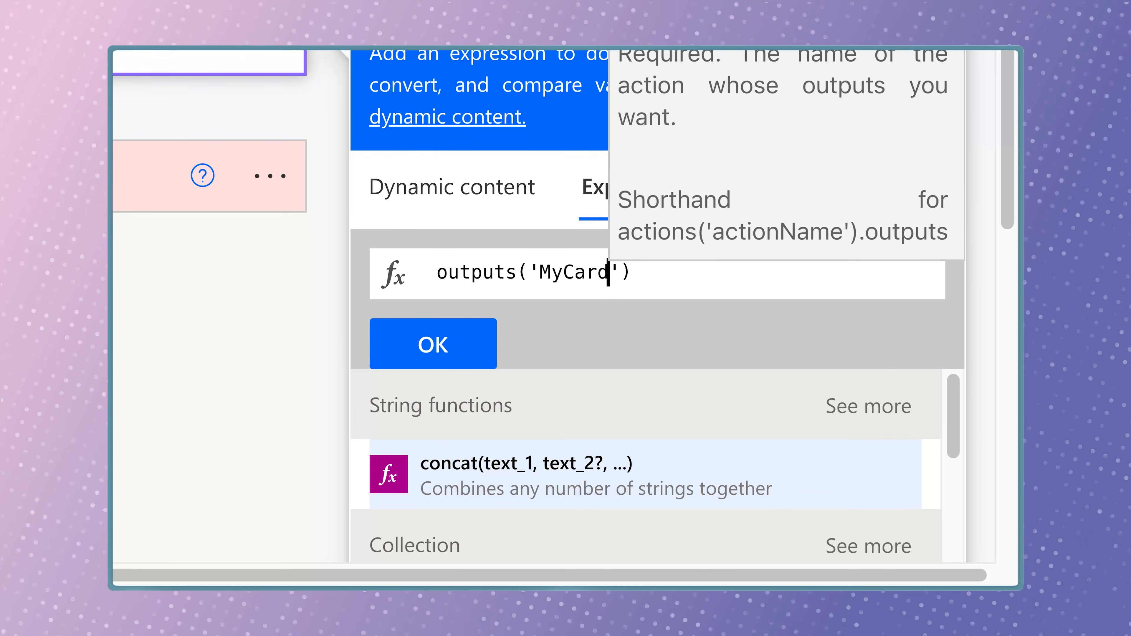
pyautogui.press('End')
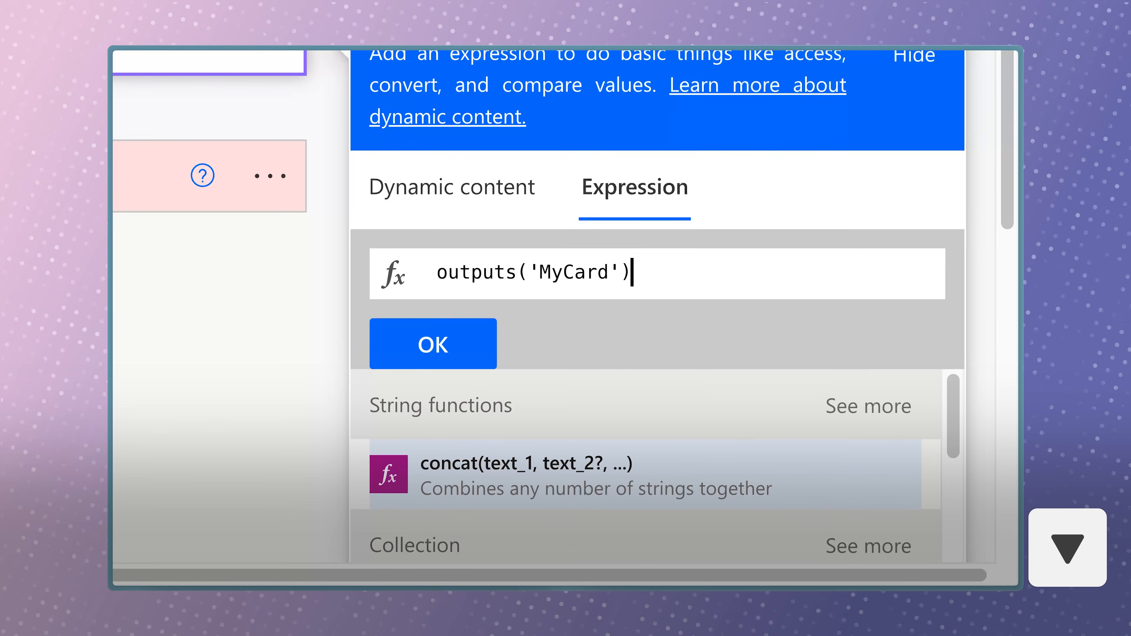
pyautogui.write("?['")
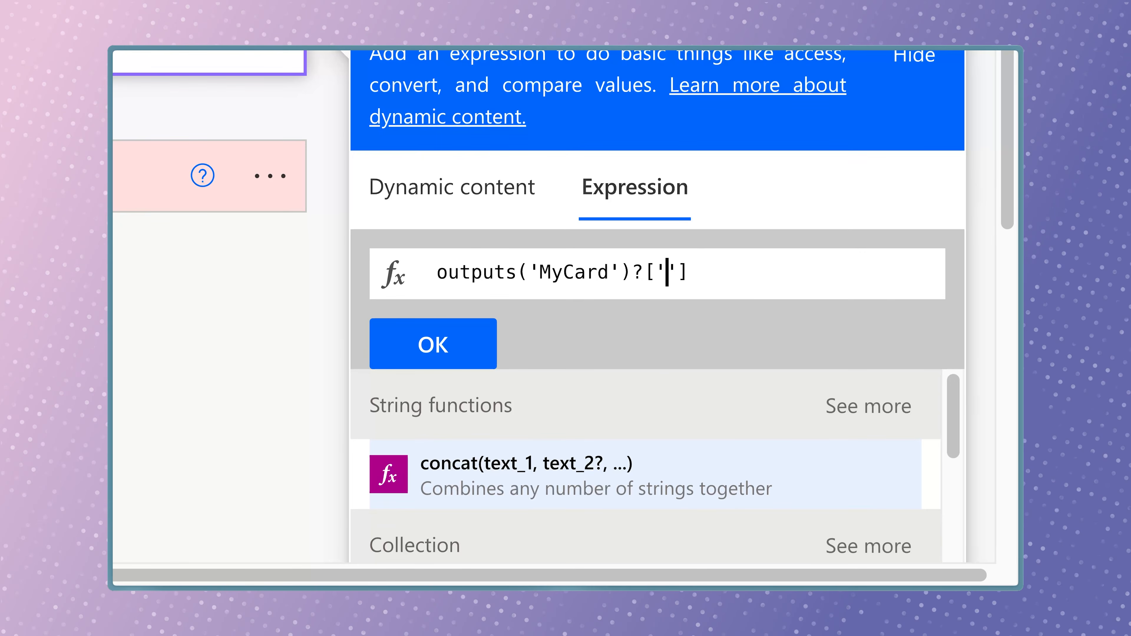
pyautogui.write('body')
# Extend the expression with ?['data']?['text-field'] and insert it as the text-field value
pyautogui.press('Down')
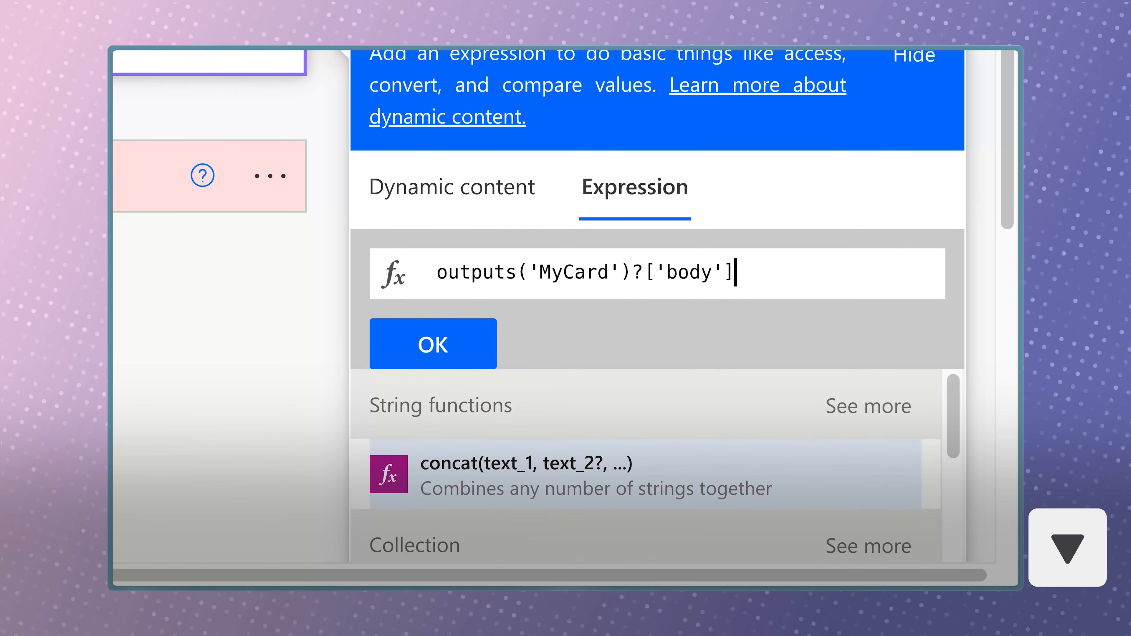
pyautogui.write("?['da")
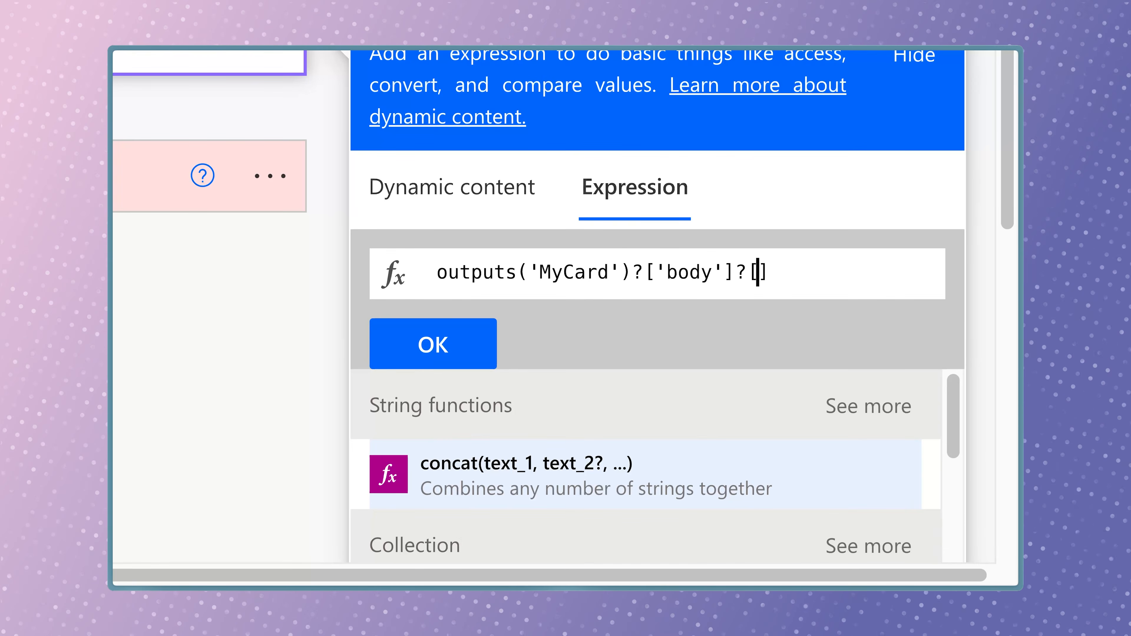
pyautogui.write('ta')
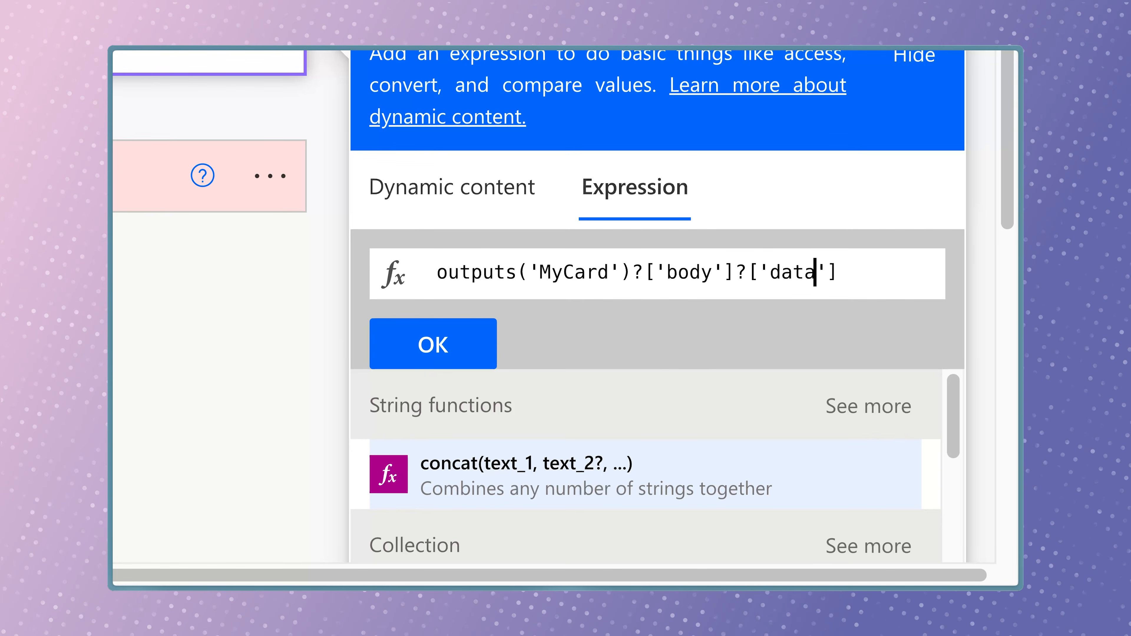
pyautogui.press('Down')
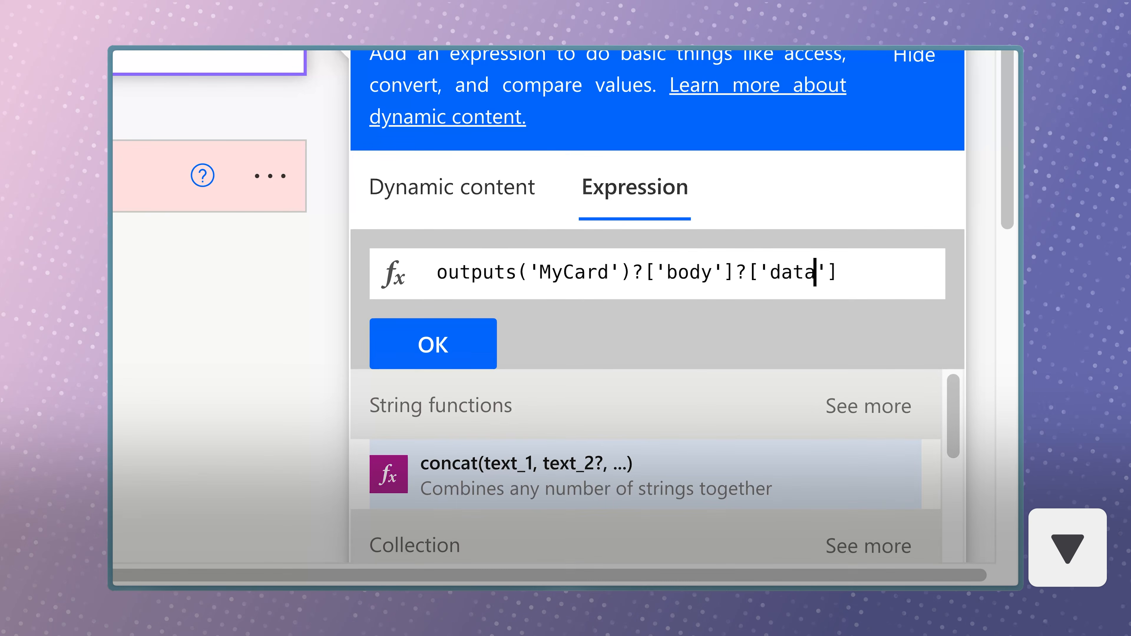
pyautogui.press('End')
pyautogui.write("?['")
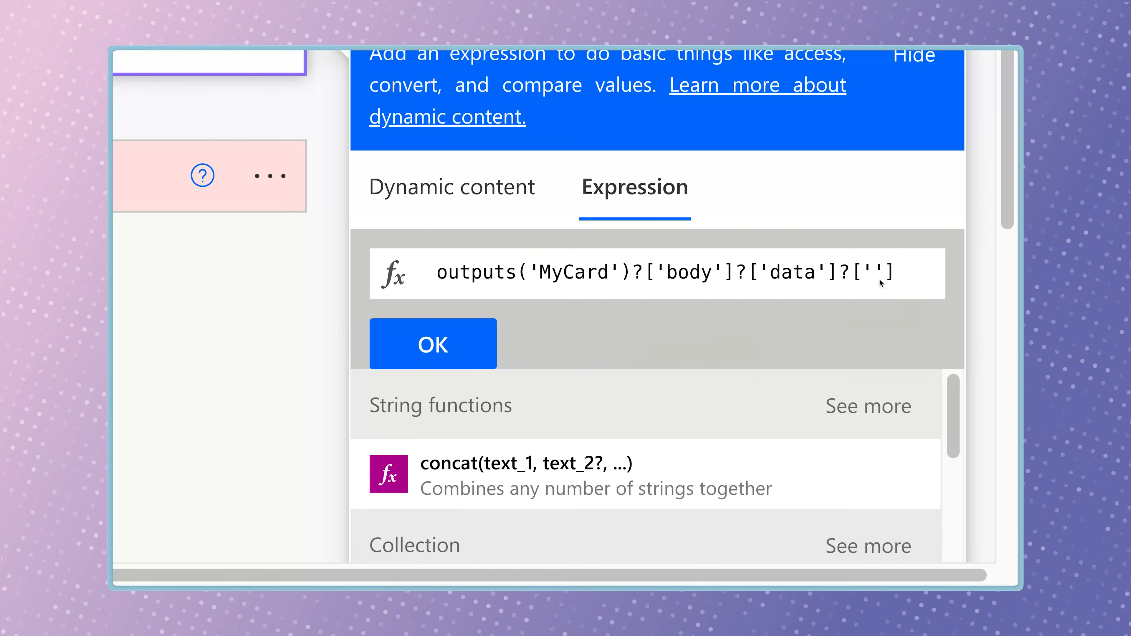
pyautogui.click(873, 272)
pyautogui.write('text-field')
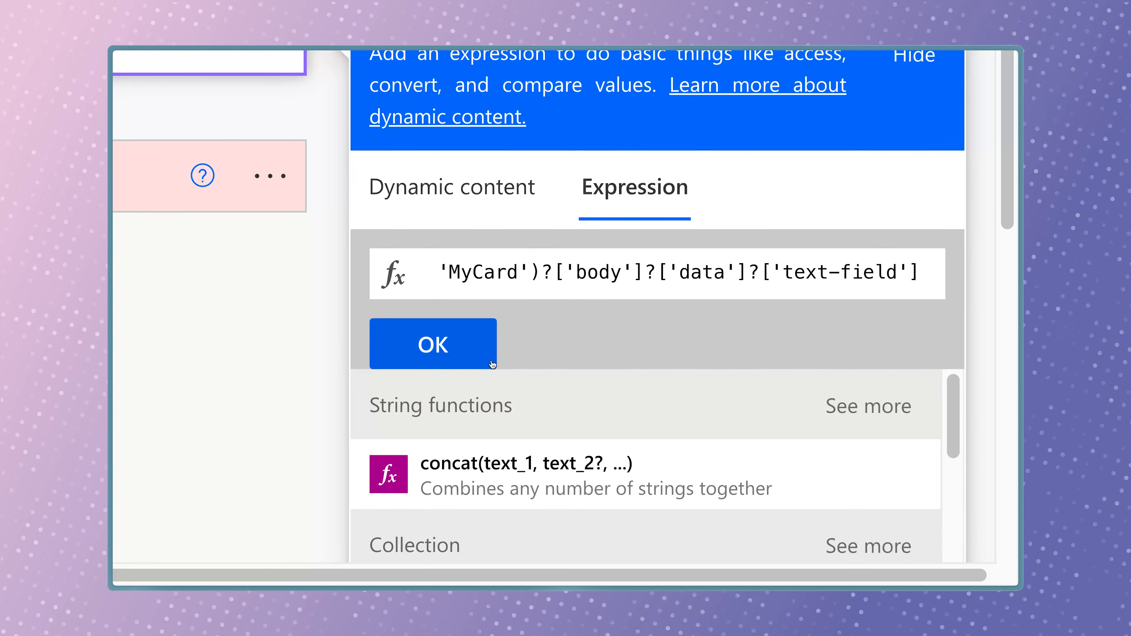
pyautogui.click(478, 354)
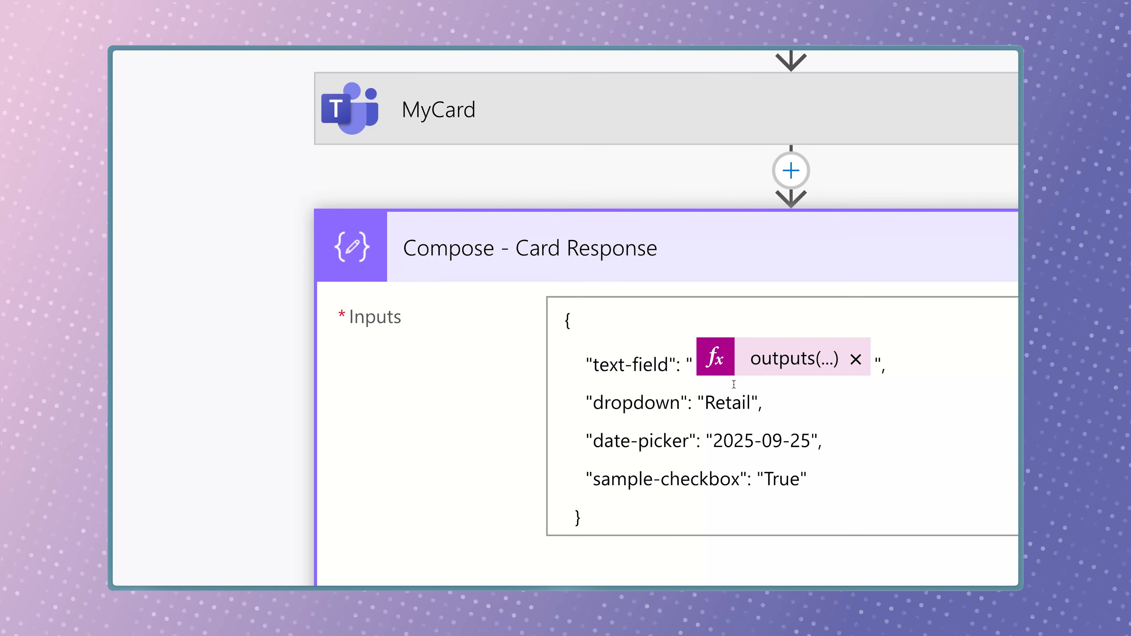
# Replace the dropdown's sample value with the expression outputs('MyCard')?['body']?['data']?['dropdown']
pyautogui.moveTo(751, 401); pyautogui.dragTo(709, 398)
pyautogui.click(889, 444)
pyautogui.write("outputs('MyCard')?['body']?['data']?['text-field']")
pyautogui.moveTo(931, 482); pyautogui.dragTo(972, 483)
pyautogui.write('dropdown')
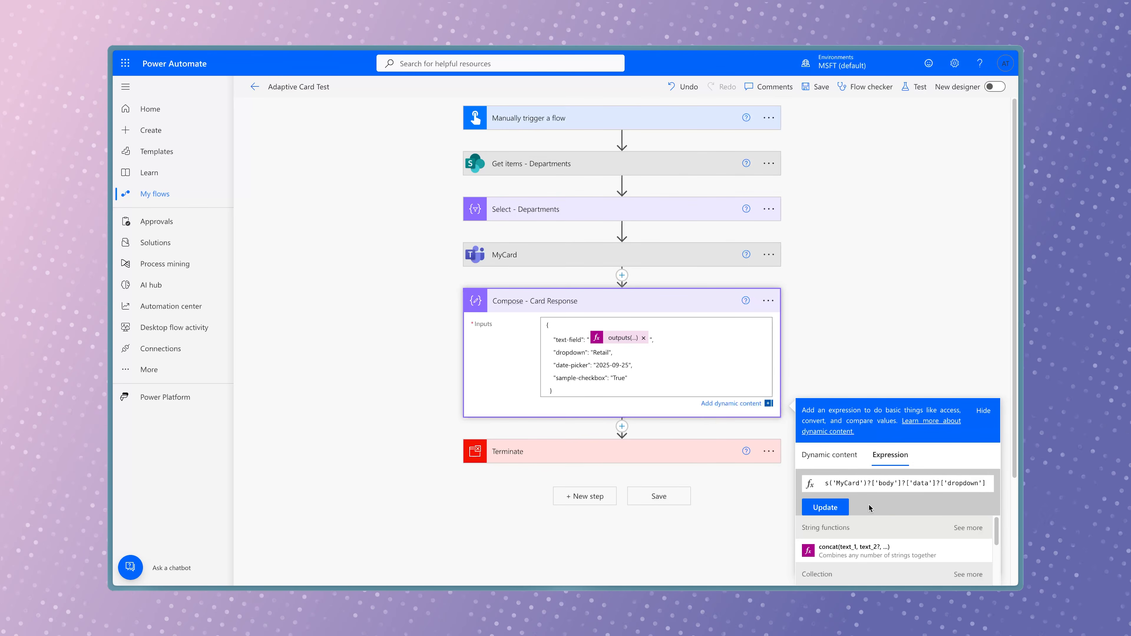
pyautogui.click(824, 507)
# Replace the date-picker and sample-checkbox values with outputs('MyCard')?['body']?['data'] expressions ending in ?['date-picker'] and ?['sample-checkbox']
pyautogui.moveTo(596, 367); pyautogui.dragTo(628, 368)
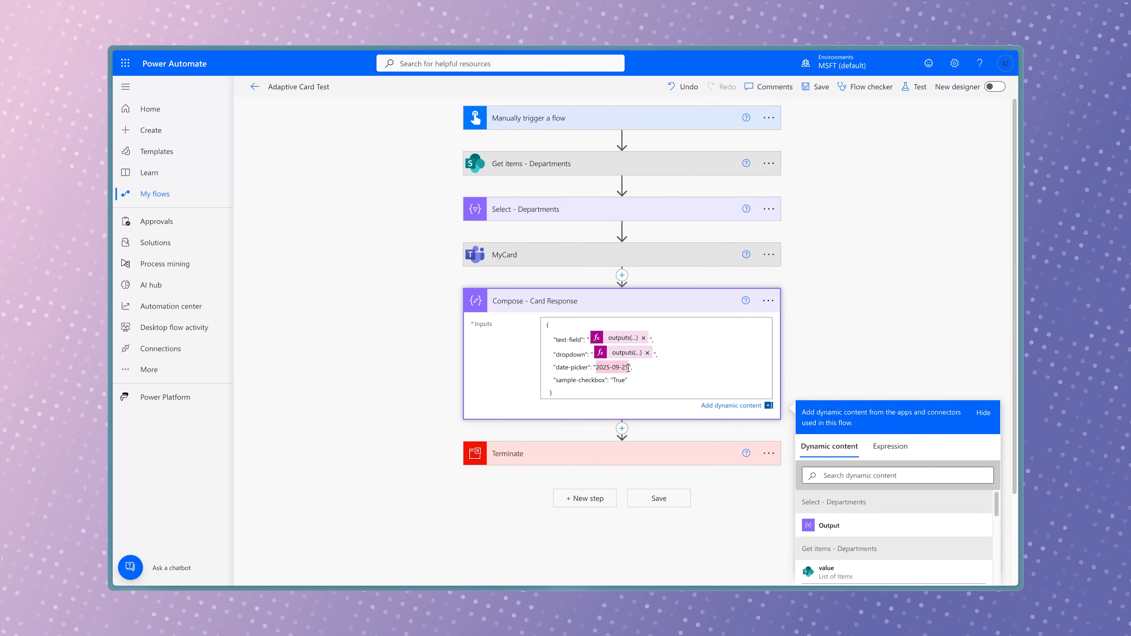
pyautogui.click(900, 449)
pyautogui.write("outputs('MyCard')?['body']?['data']?['text-field']")
pyautogui.moveTo(933, 486); pyautogui.dragTo(974, 486)
pyautogui.write('date-picker')
pyautogui.click(823, 509)
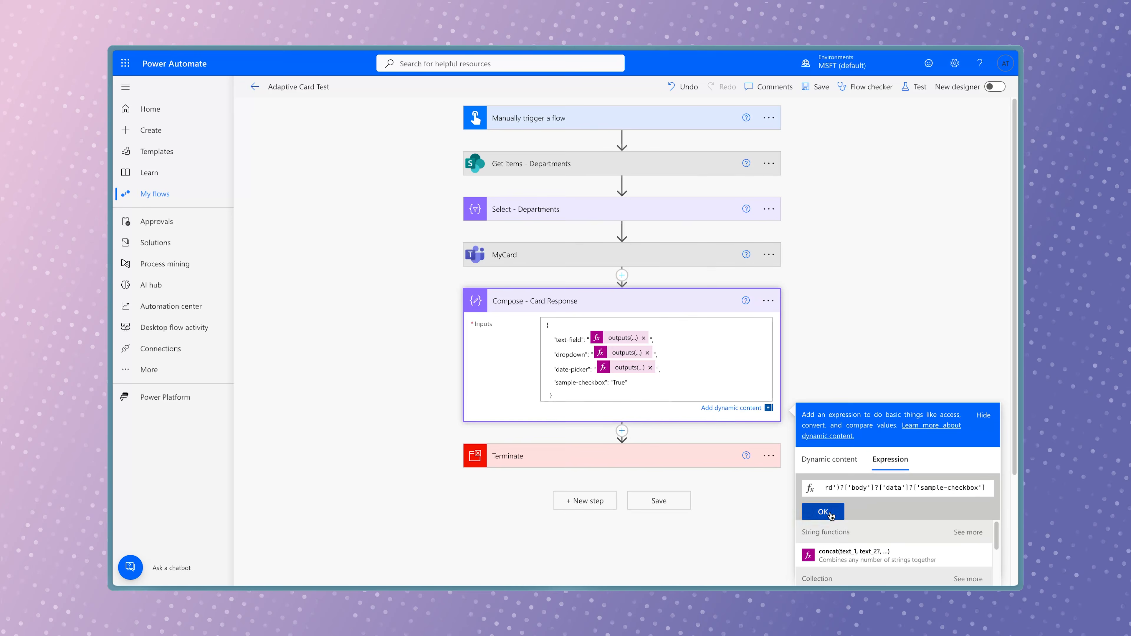
pyautogui.click(825, 513)
# Start a manual test run of the Adaptive Card Test flow
pyautogui.click(913, 87)
pyautogui.click(843, 112)
pyautogui.click(837, 562)
pyautogui.click(861, 566)
pyautogui.click(864, 565)
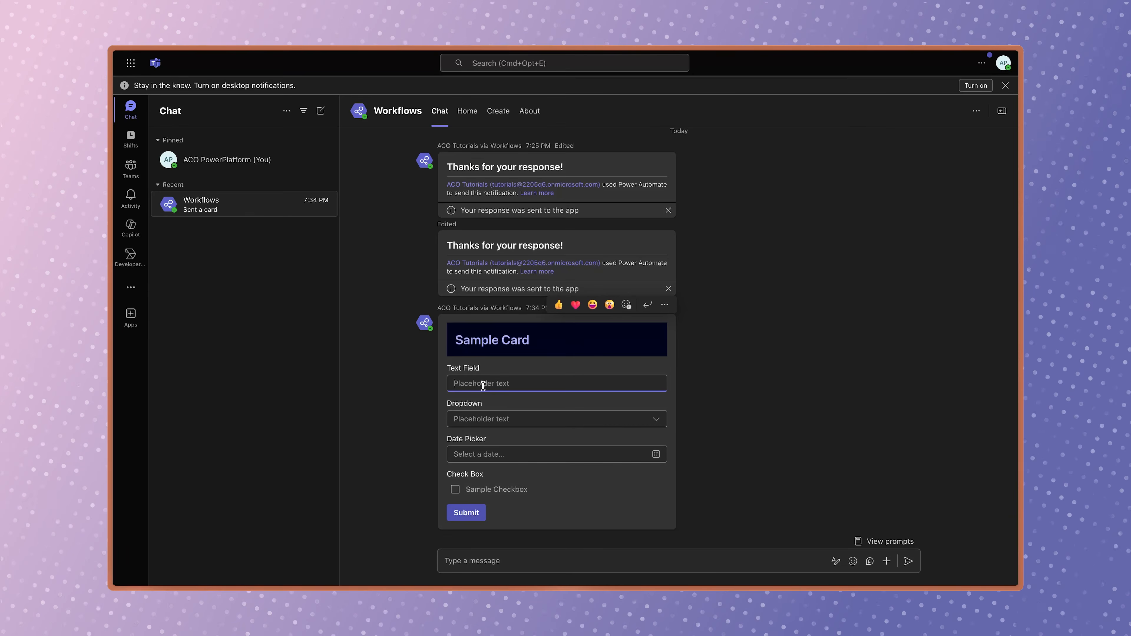
# In Teams, submit the Sample Card with the text "Some sample text", Finance, the date October 15, 2025 and the checkbox cleared
pyautogui.write('Some sample text')
pyautogui.click(580, 419)
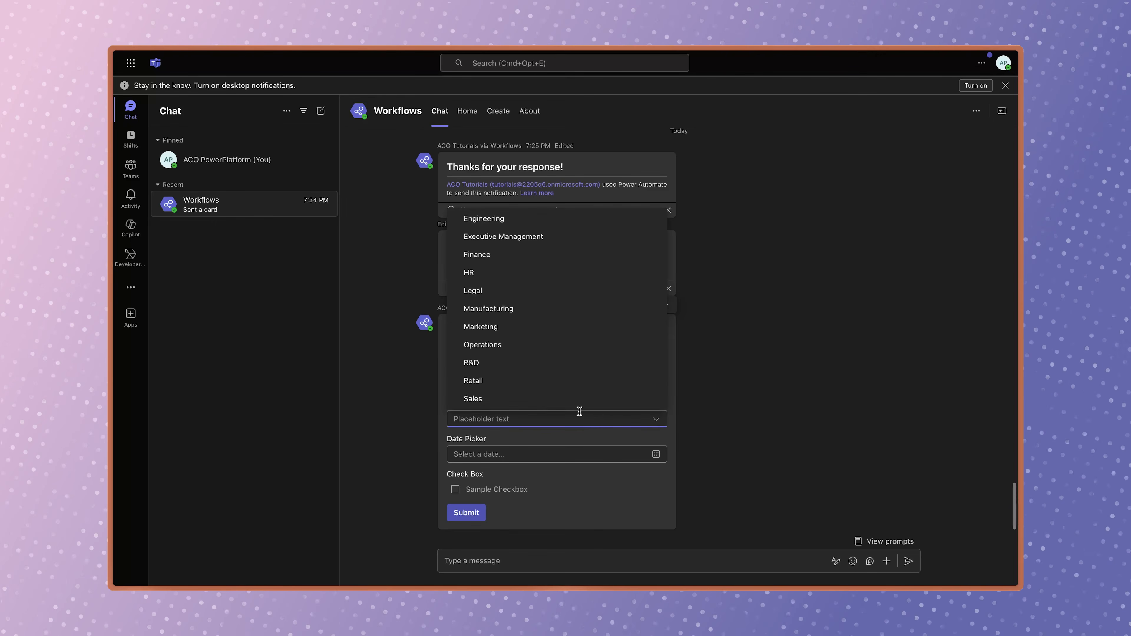
pyautogui.click(569, 255)
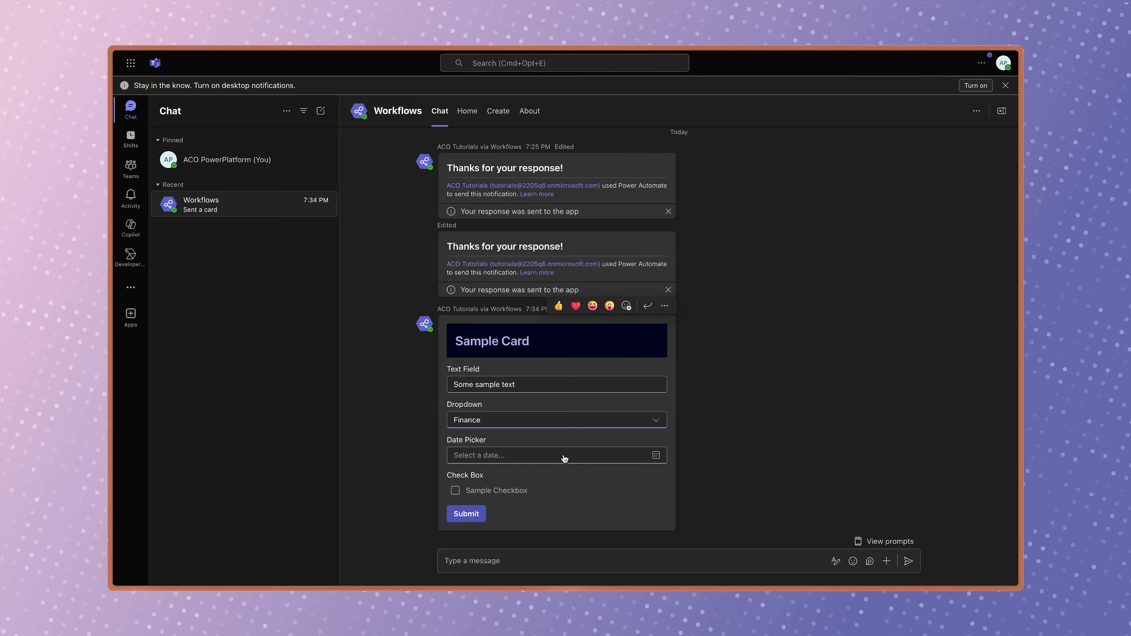
pyautogui.click(655, 459)
pyautogui.click(550, 480)
pyautogui.click(505, 539)
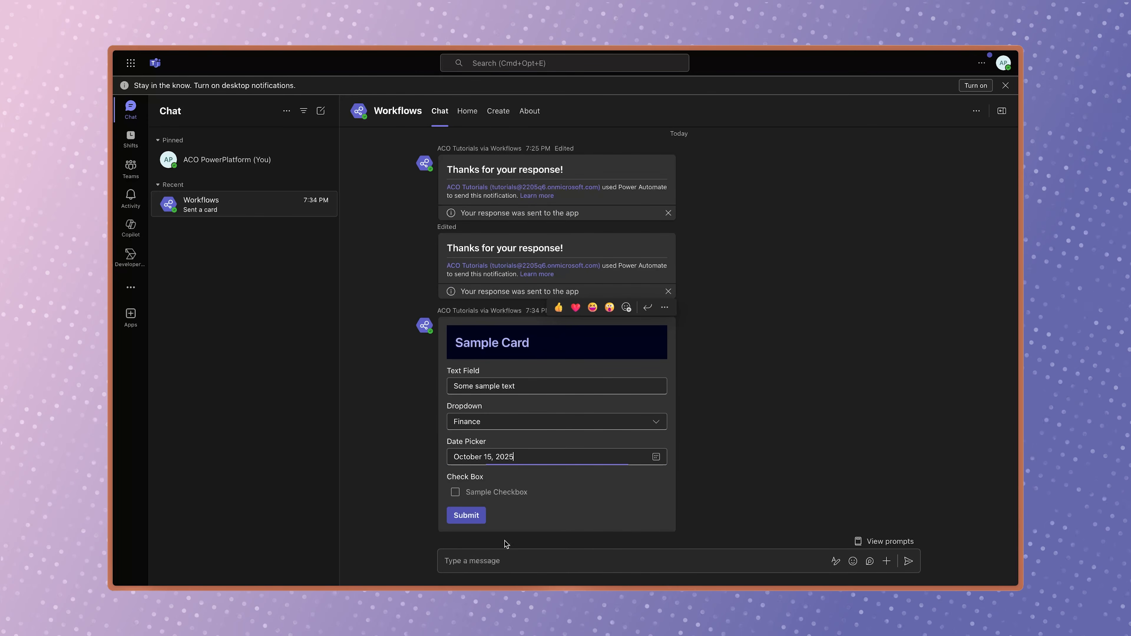
pyautogui.click(473, 517)
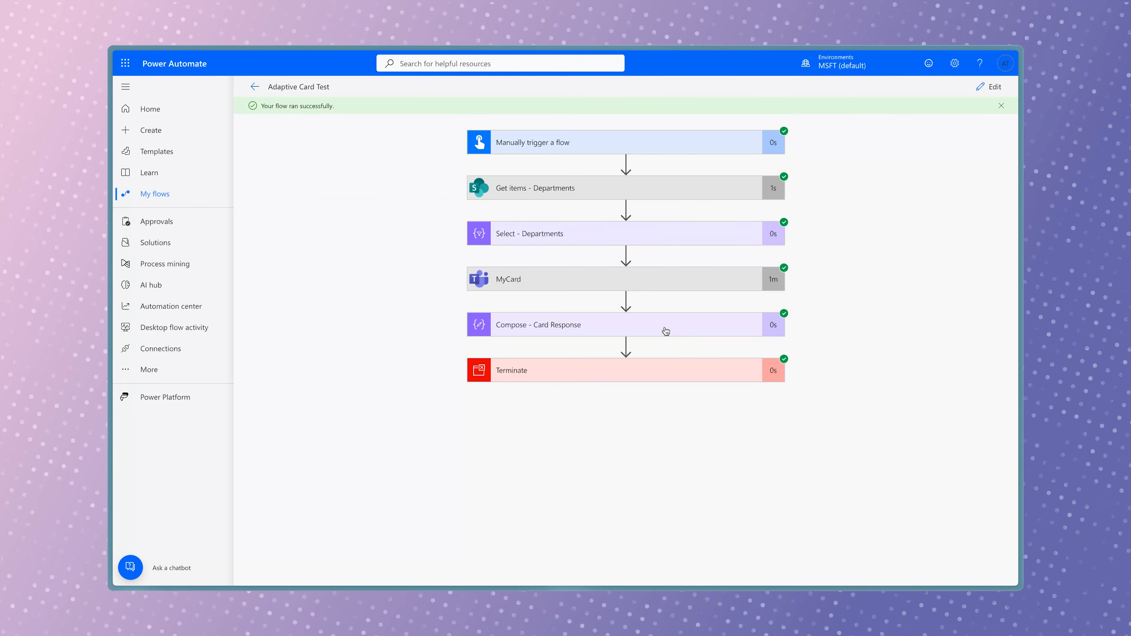
# Back in the Power Automate run, examine the inputs and outputs of Compose - Card Response
pyautogui.click(665, 329)
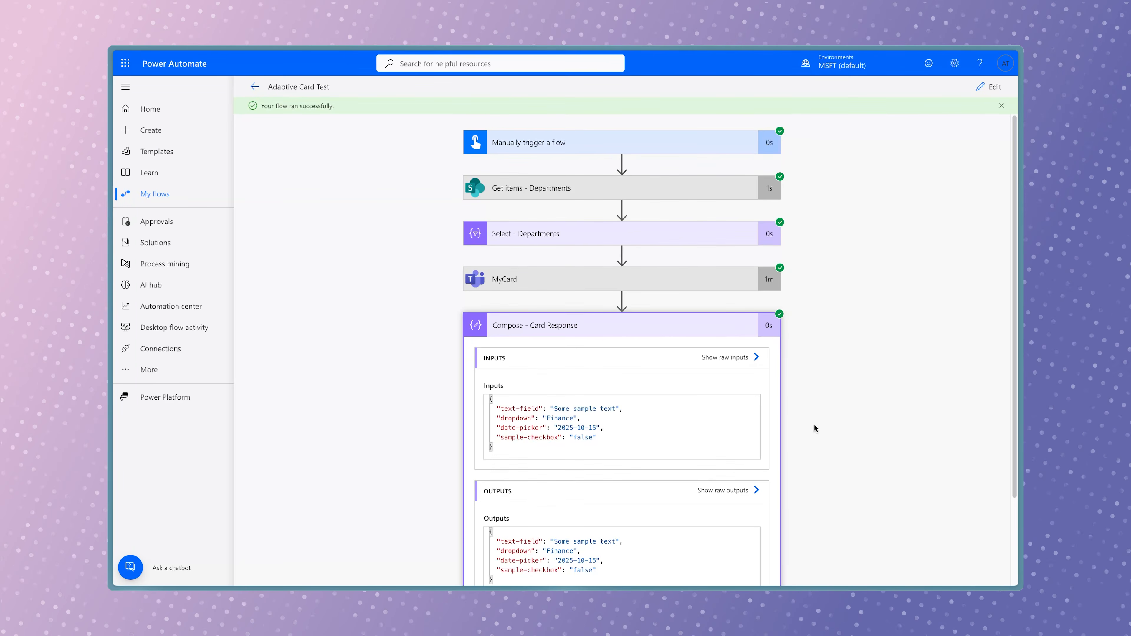
pyautogui.scroll(-2, 815, 423)
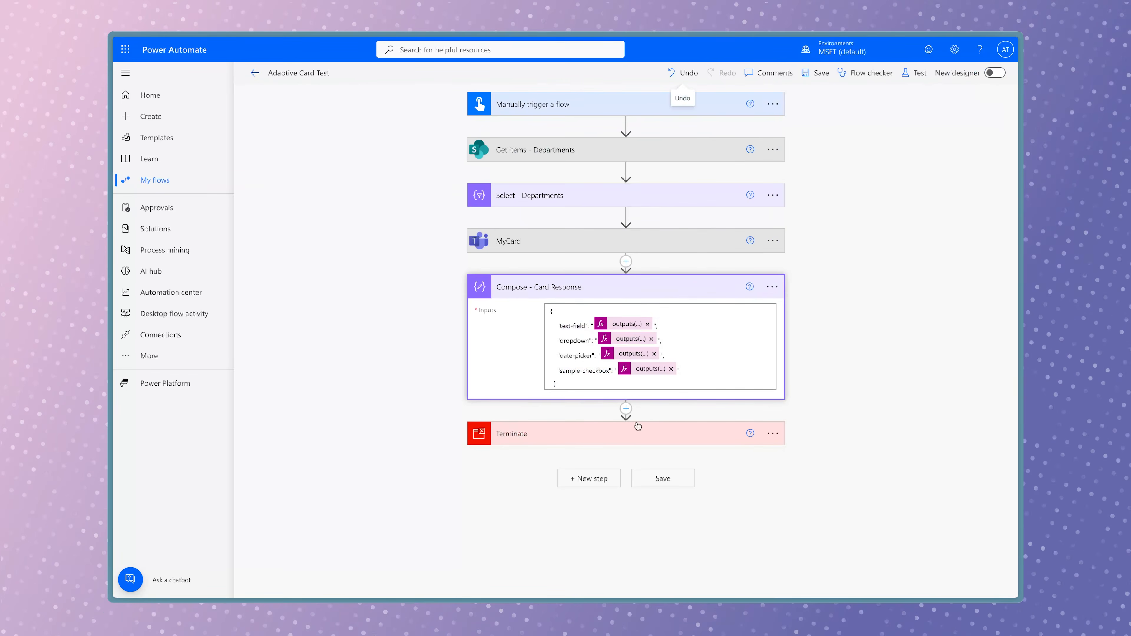
# Insert a Send an email (V2) action between Compose - Card Response and Terminate, addressed to ACO Tutorials
pyautogui.click(626, 408)
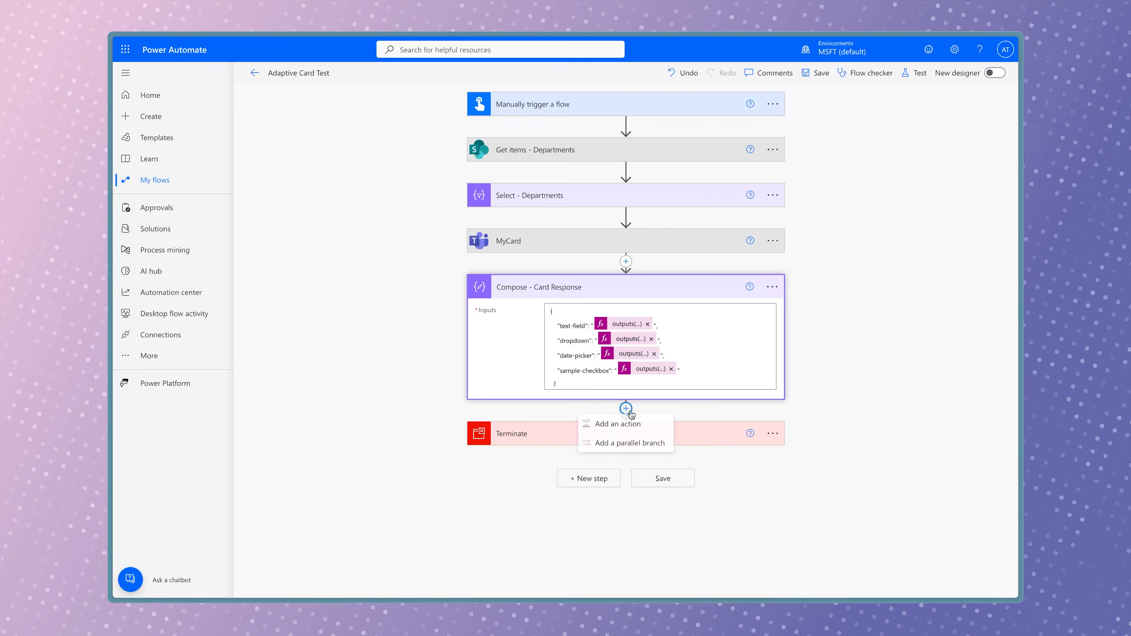
pyautogui.click(618, 424)
pyautogui.write('send an email')
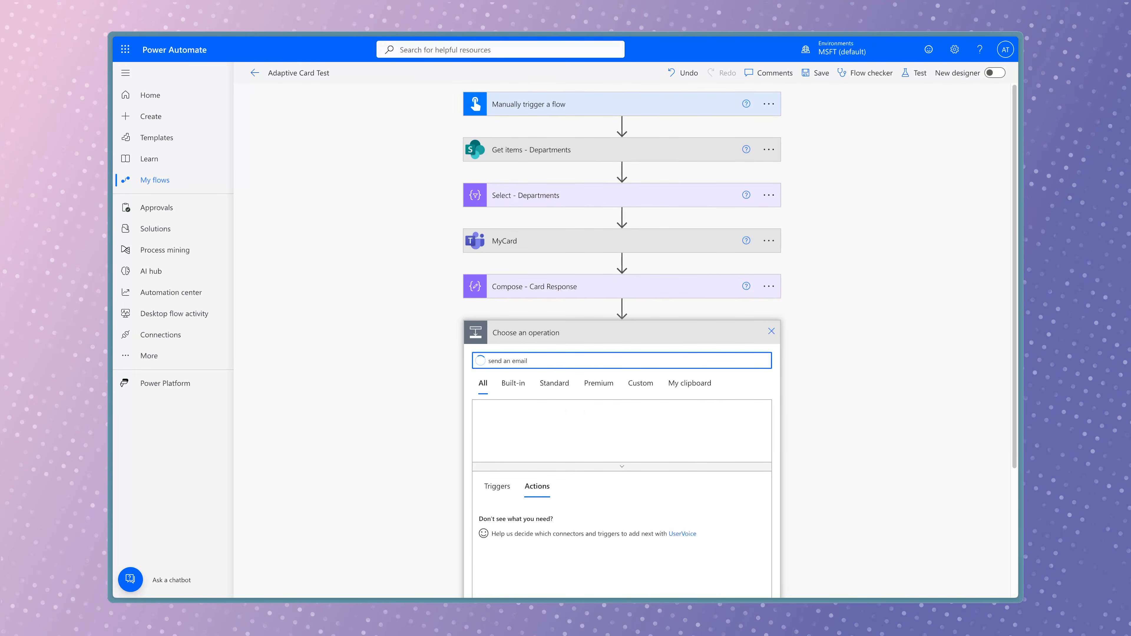
pyautogui.click(693, 356)
pyautogui.write('tutor')
pyautogui.click(631, 424)
# Set the email's subject to "Adaptive Card Response"
pyautogui.click(684, 405)
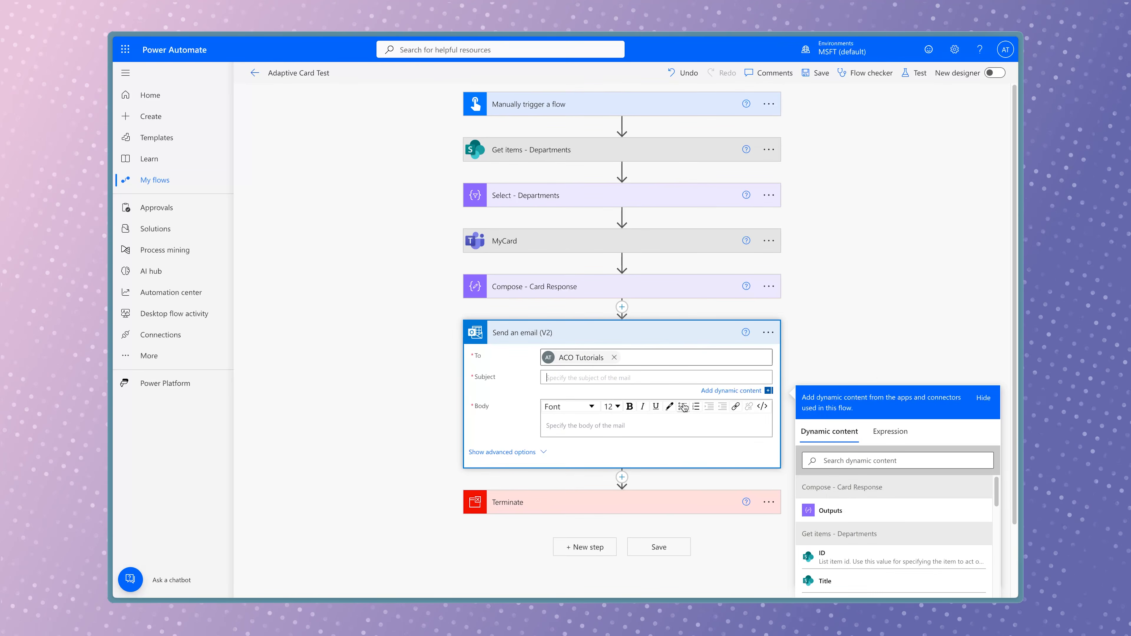
pyautogui.write('Adaptive Card Response')
pyautogui.press('Tab')
# Insert the expression outputs('Compose_-_Card_Response')?['text-field'] into the email body, using the Compose outputs from dynamic content
pyautogui.scroll(-2, 818, 369)
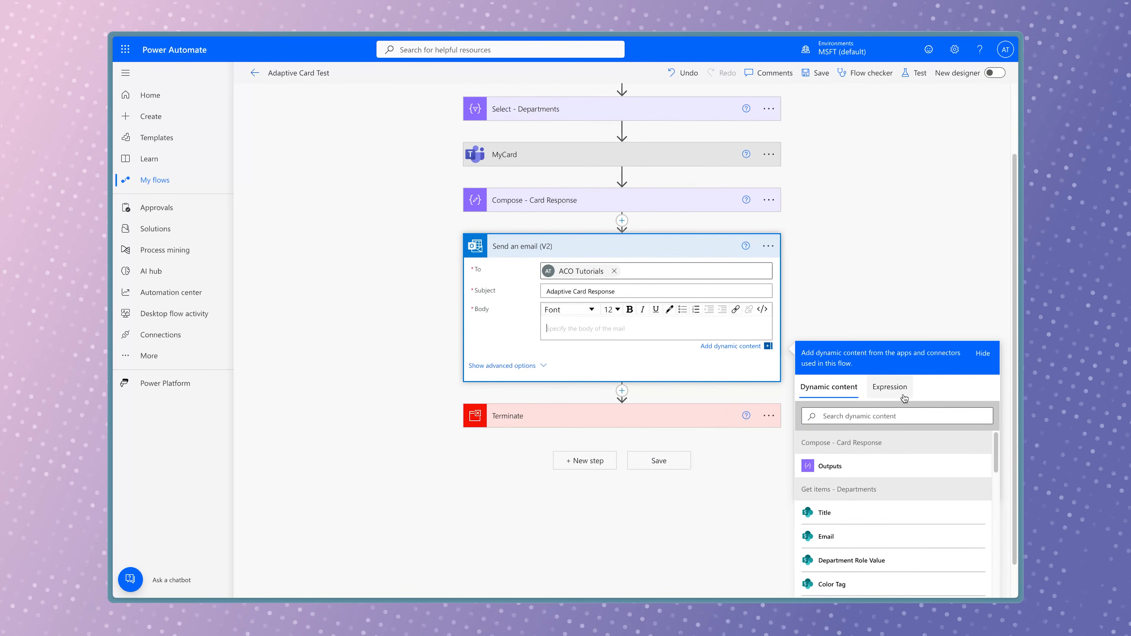
pyautogui.click(899, 396)
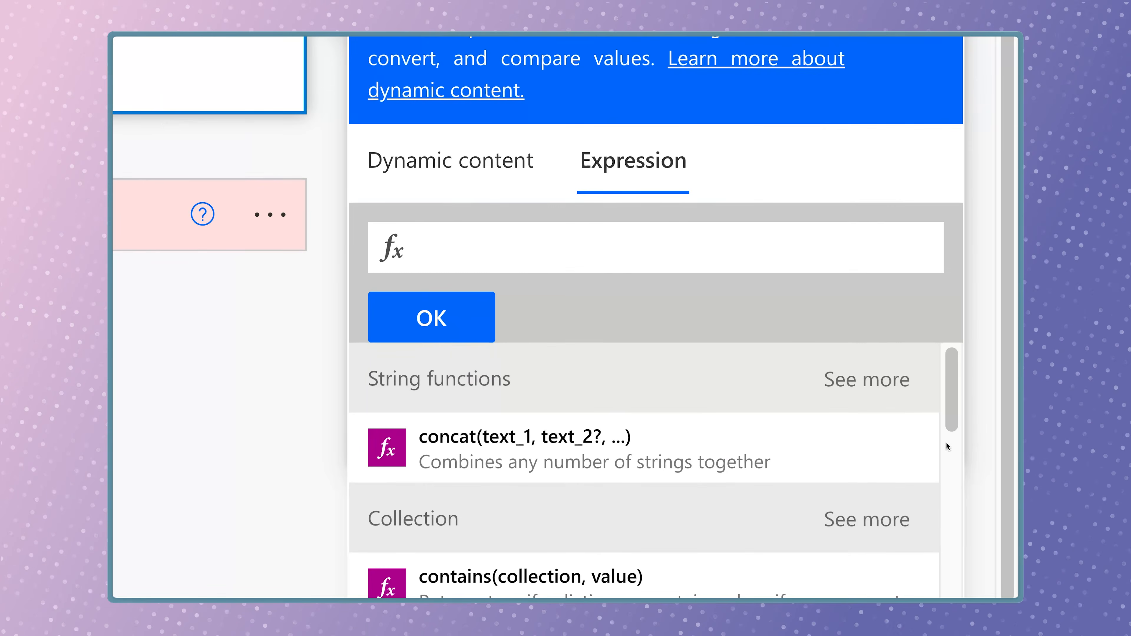
pyautogui.write("?['text-field")
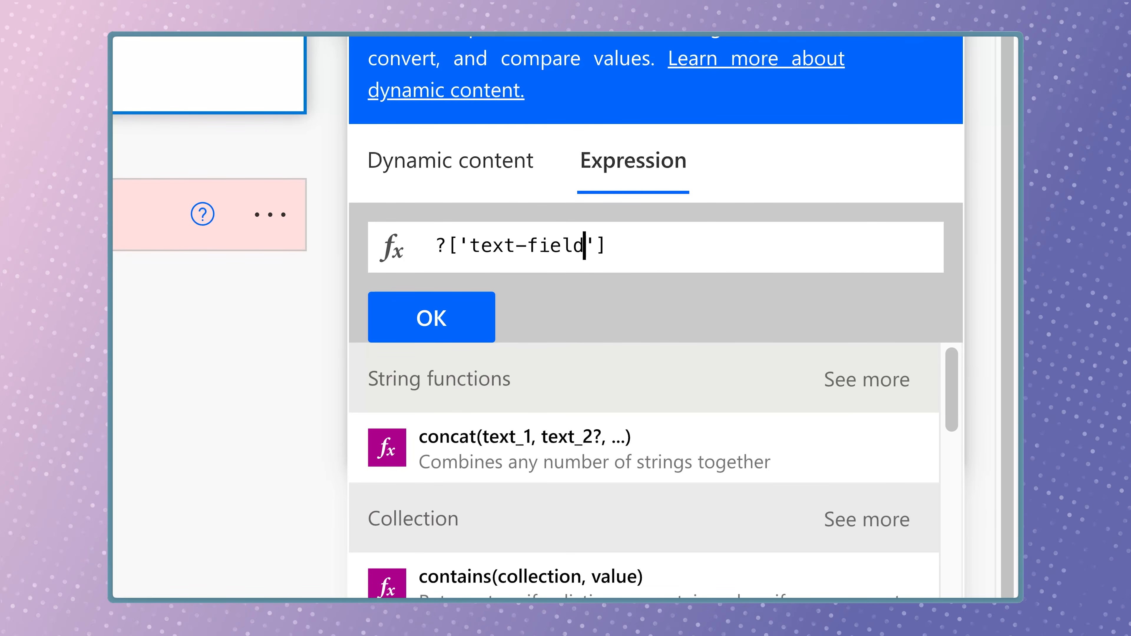
pyautogui.press('Up')
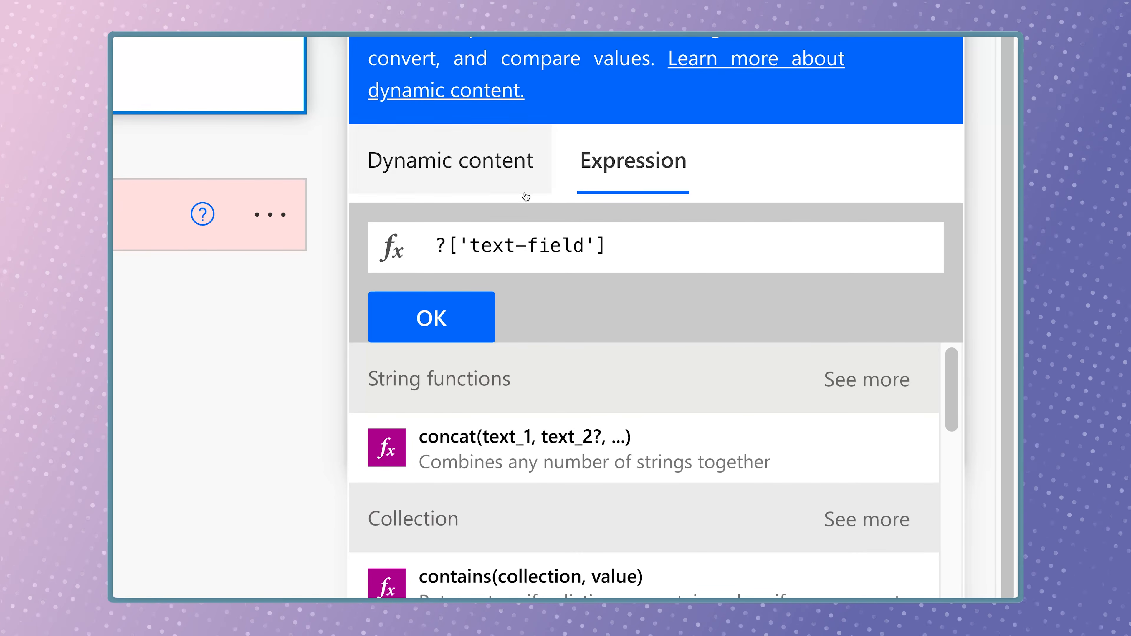
pyautogui.click(490, 165)
pyautogui.click(668, 402)
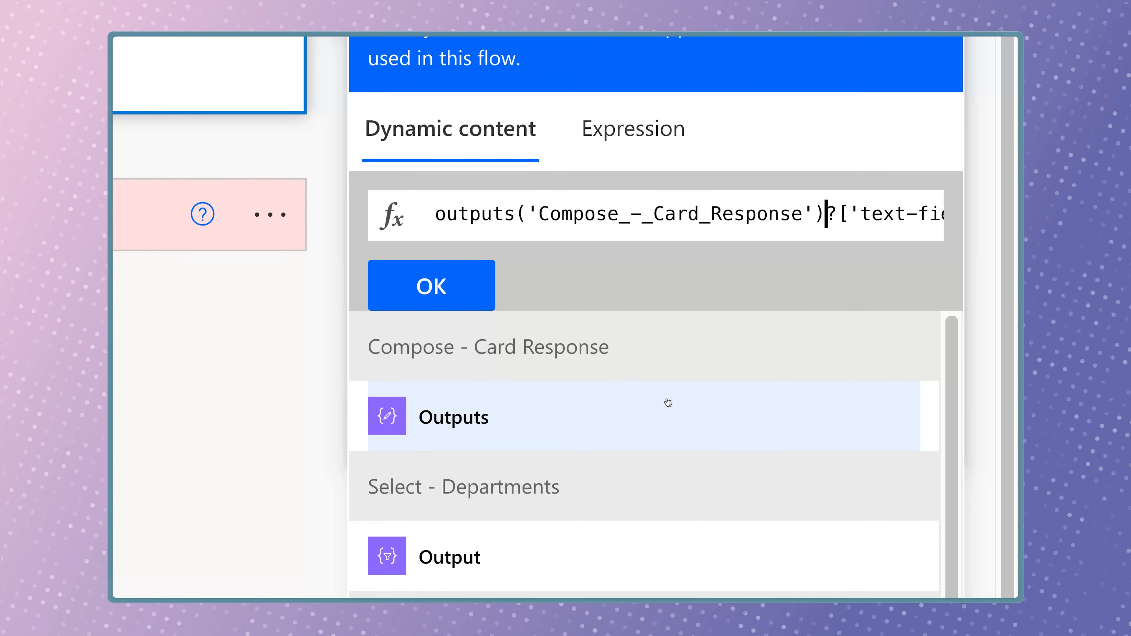
pyautogui.click(431, 285)
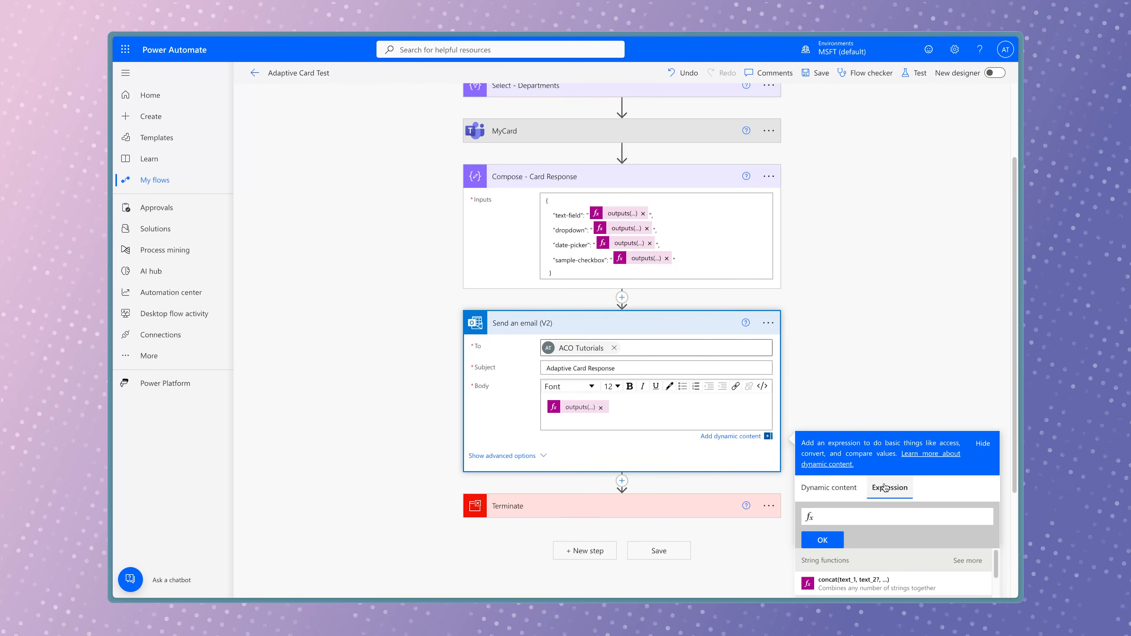
# Add a second body expression that returns ?['dropdown'] from the Compose - Card Response outputs
pyautogui.write("?['dropdown")
pyautogui.press('Home')
pyautogui.click(840, 487)
pyautogui.scroll(-1, 920, 436)
pyautogui.click(831, 506)
pyautogui.click(822, 478)
# Label the two email body expressions with bold "Text Field Selection:" and "Dropdown Selection:" captions
pyautogui.write('Text Field Selection:')
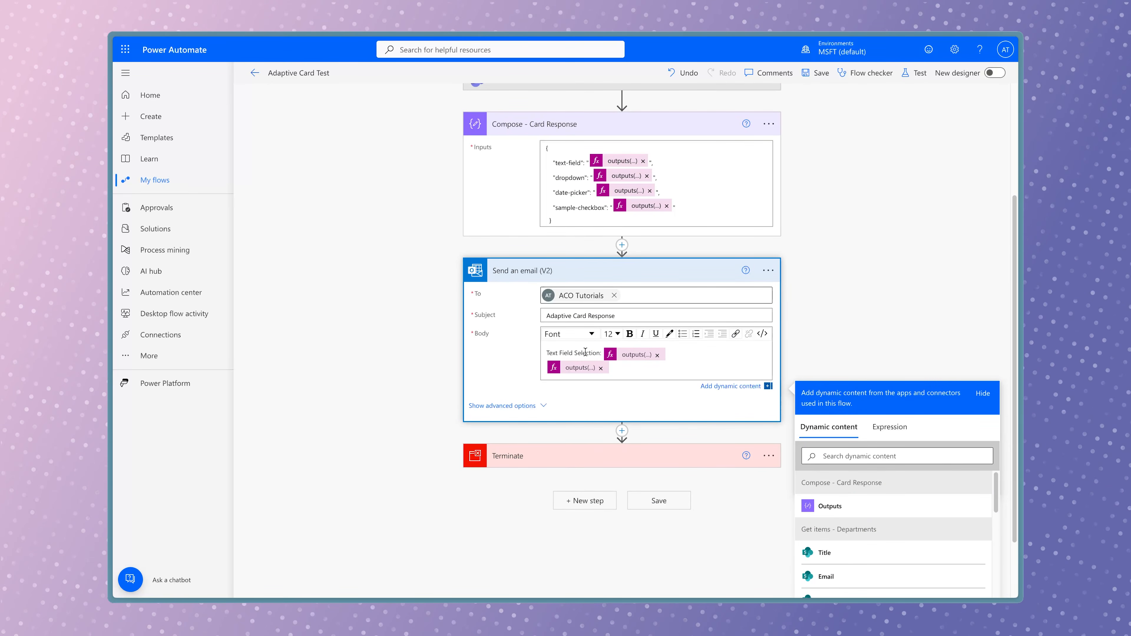
pyautogui.moveTo(546, 353); pyautogui.dragTo(604, 353)
pyautogui.click(629, 333)
pyautogui.click(547, 367)
pyautogui.write('Dropdown Selection:')
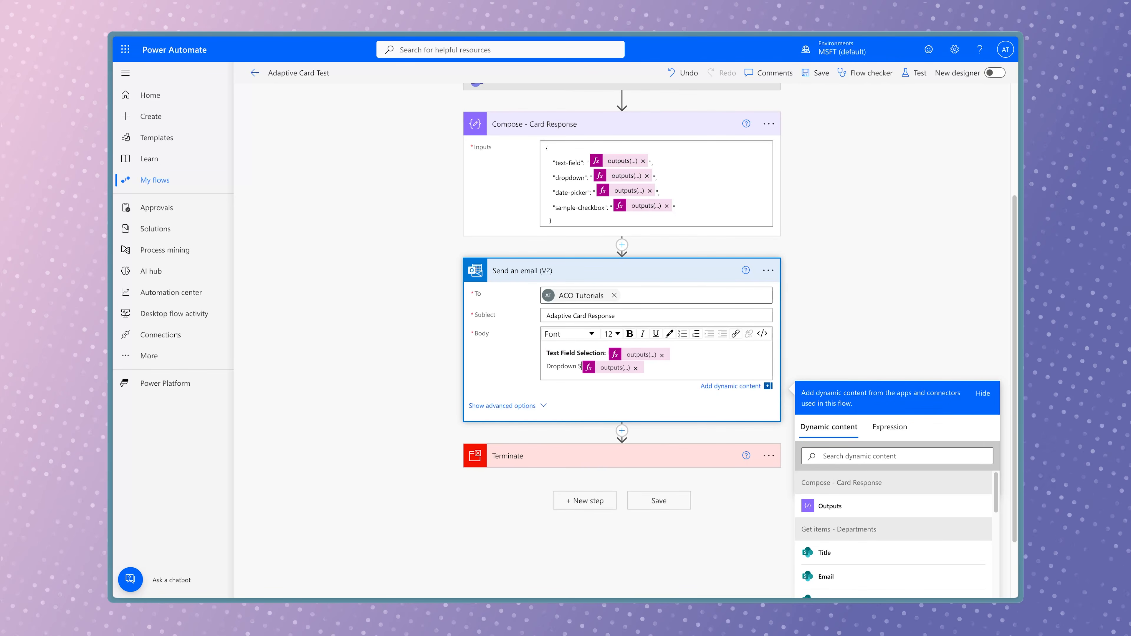
pyautogui.moveTo(547, 366); pyautogui.dragTo(604, 366)
pyautogui.click(629, 334)
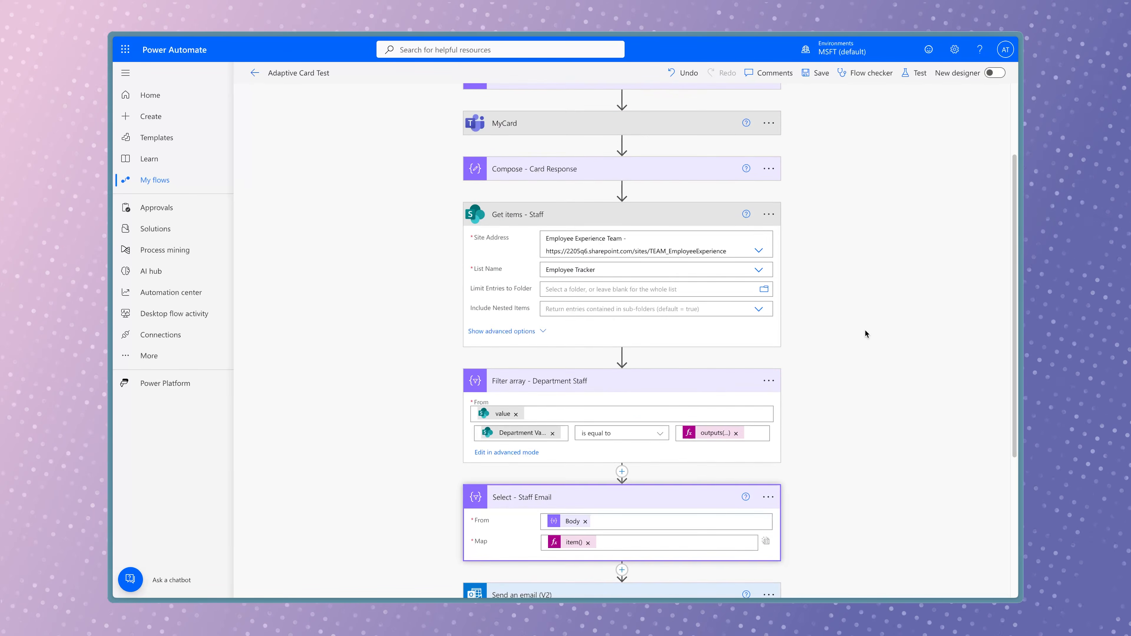
# Save the flow with its staff lookup, filter and email actions and start a manual test run
pyautogui.scroll(-3, 865, 332)
pyautogui.scroll(-3, 865, 330)
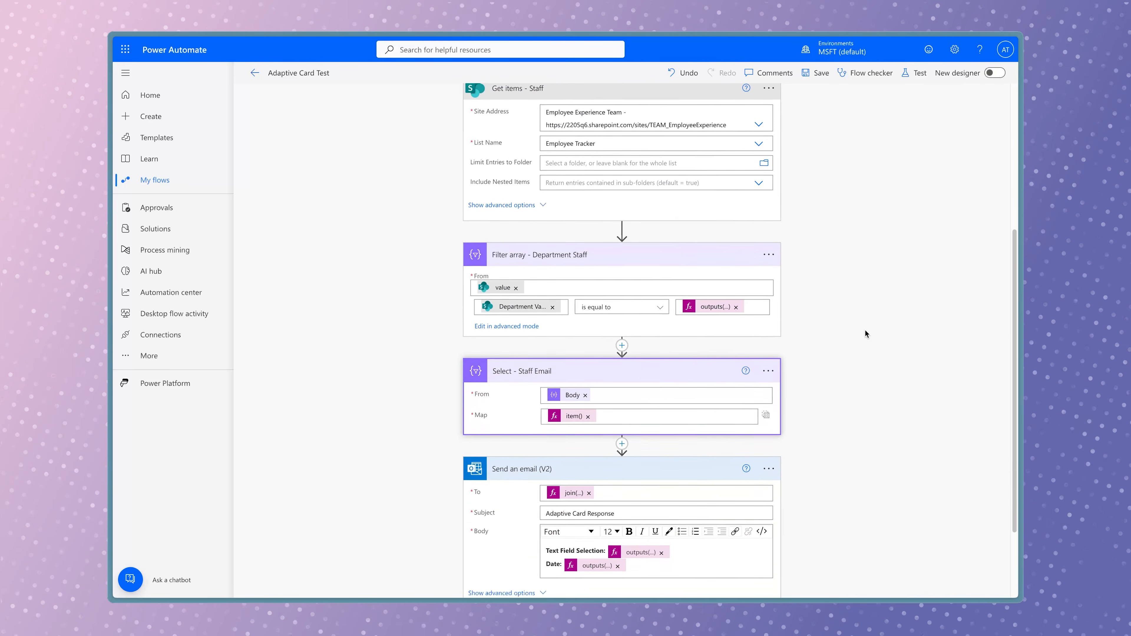
pyautogui.scroll(-1, 865, 333)
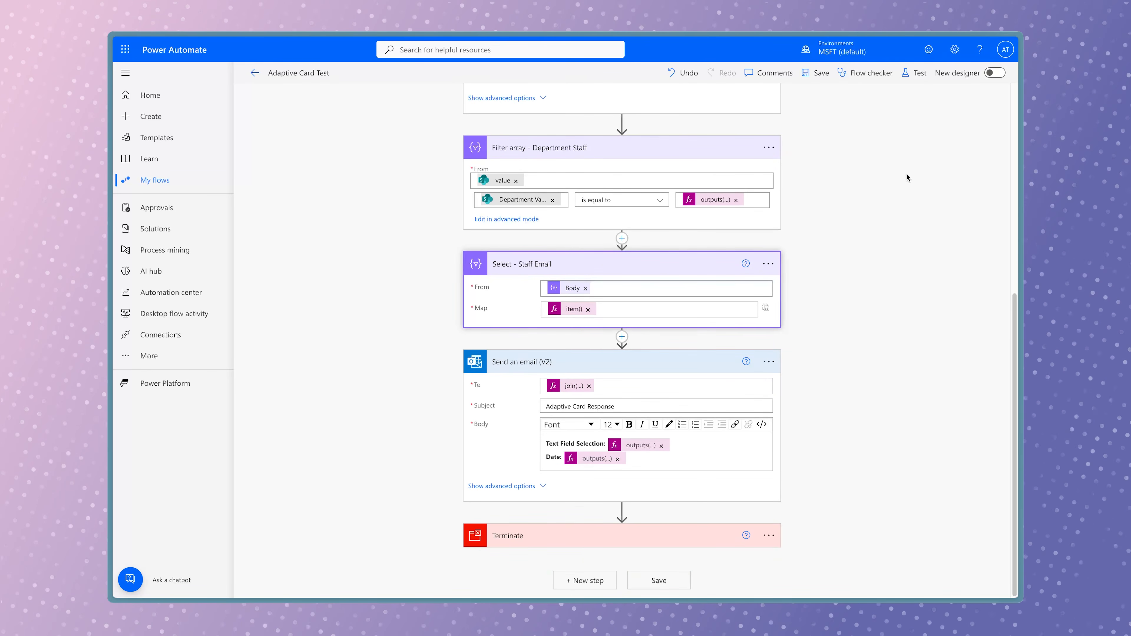
pyautogui.click(914, 78)
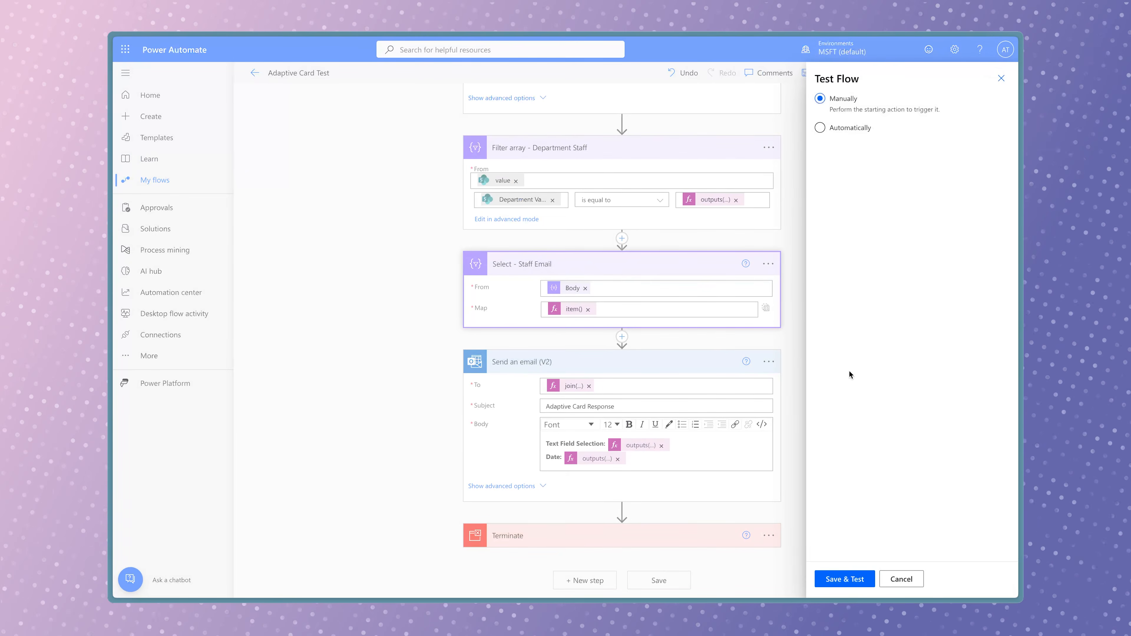
pyautogui.click(856, 578)
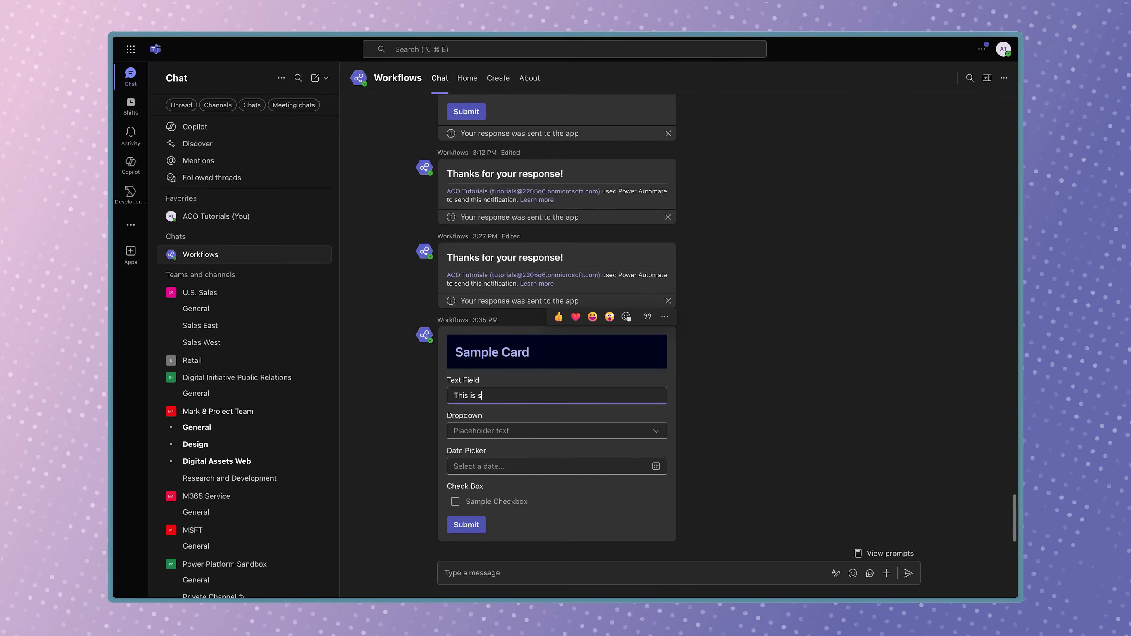
# In the Teams Workflows chat, fill in the Sample Card with "This is some text", department Retail and date September 29, 2025
pyautogui.click(658, 436)
pyautogui.click(585, 396)
pyautogui.click(659, 468)
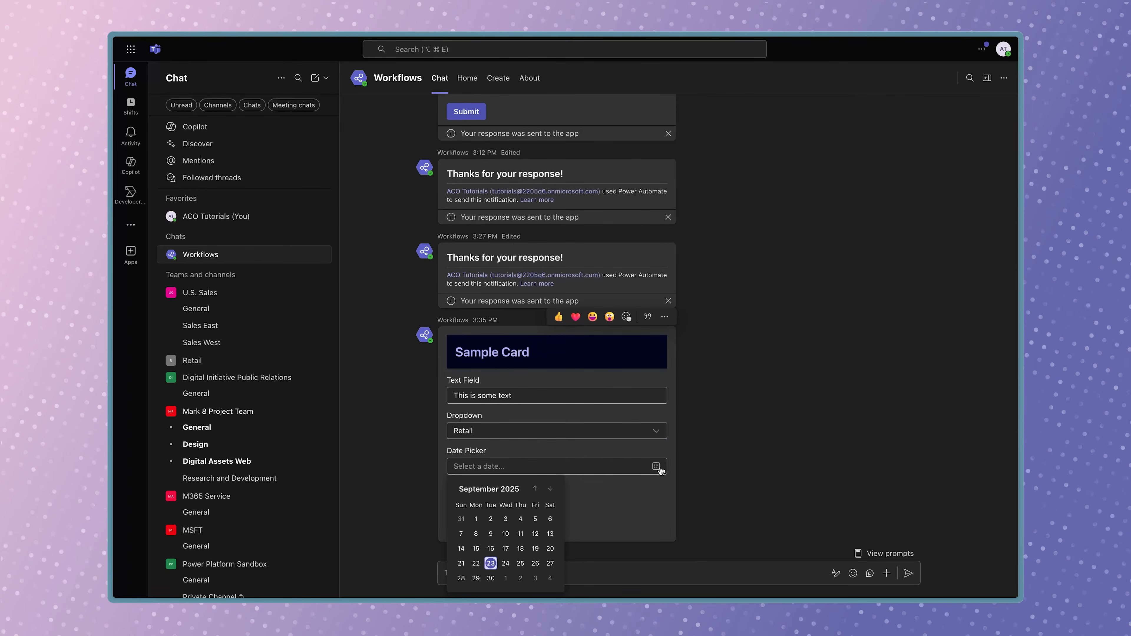
pyautogui.click(475, 577)
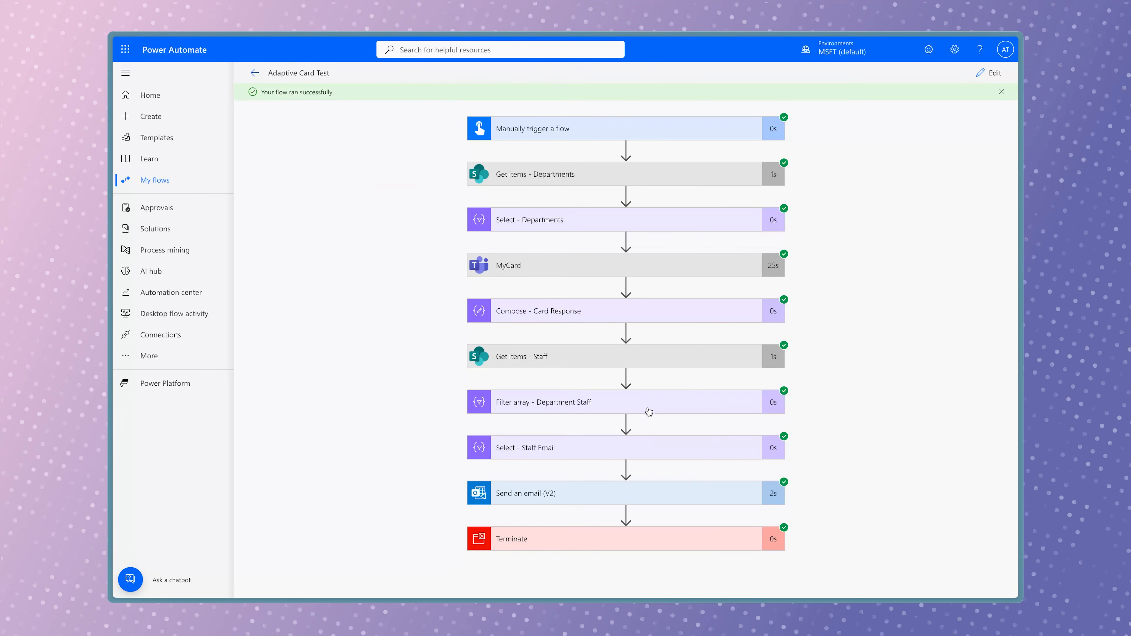
# Examine the Filter array - Department Staff results and the Send an email (V2) recipient and body in the flow run
pyautogui.click(646, 403)
pyautogui.scroll(-5, 663, 390)
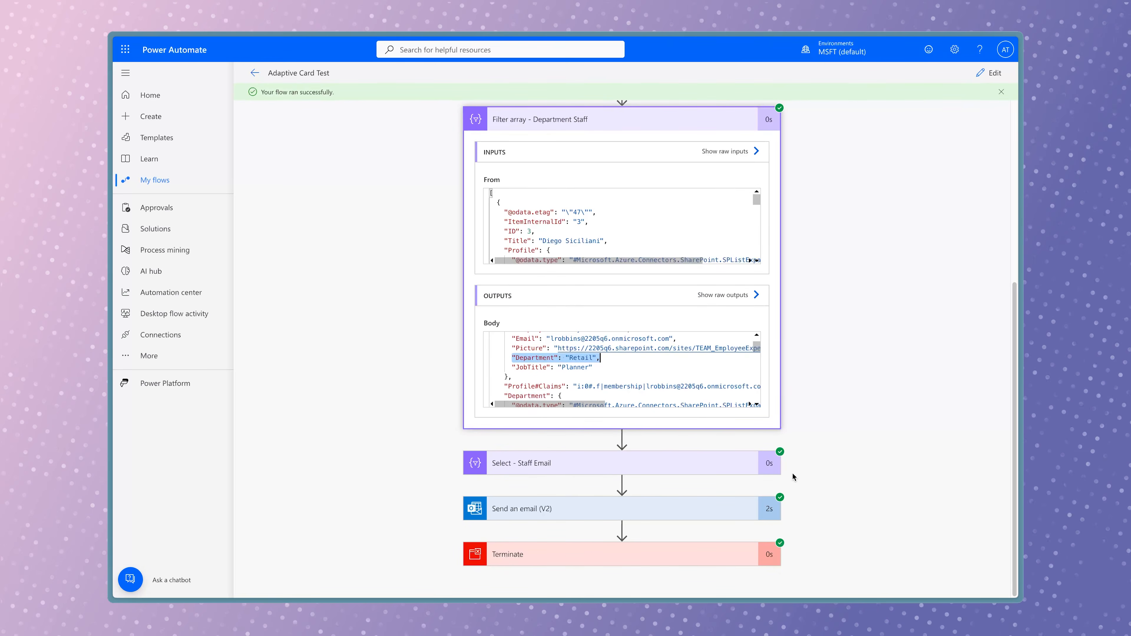
pyautogui.click(699, 510)
pyautogui.scroll(-6, 869, 502)
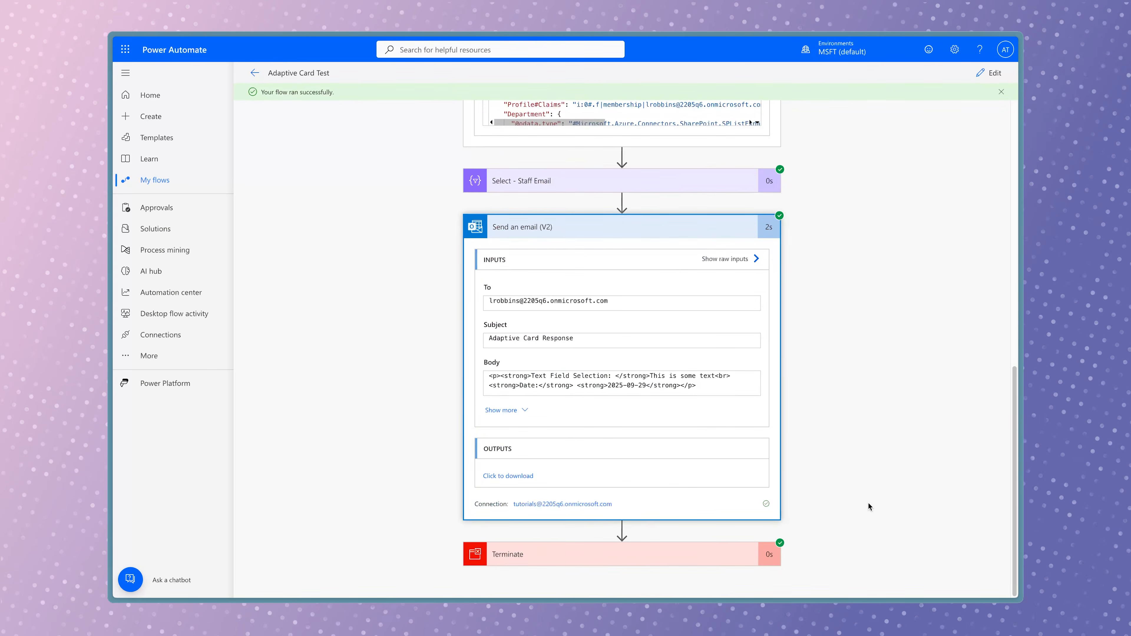